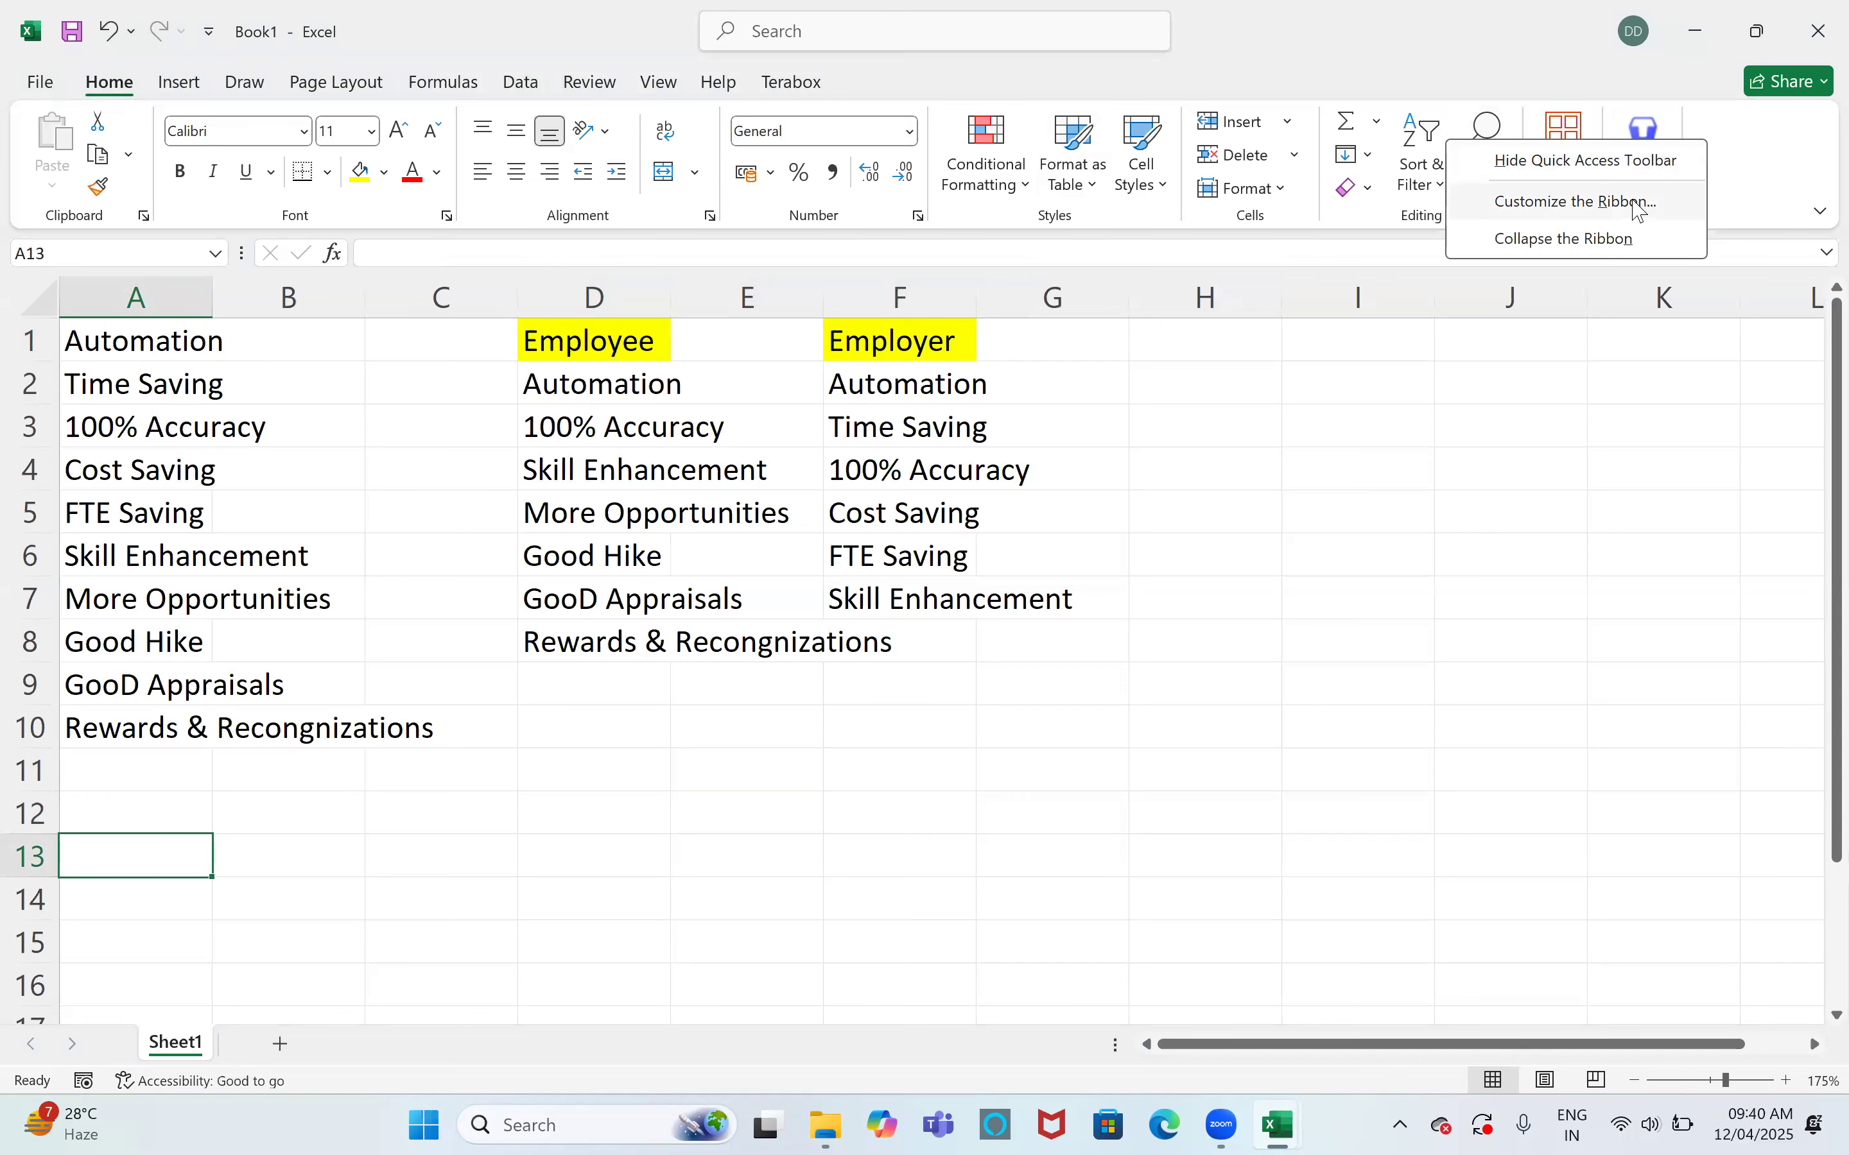
Enable the Developer tab in the ribbon customization settings and display its commands
click(1641, 208)
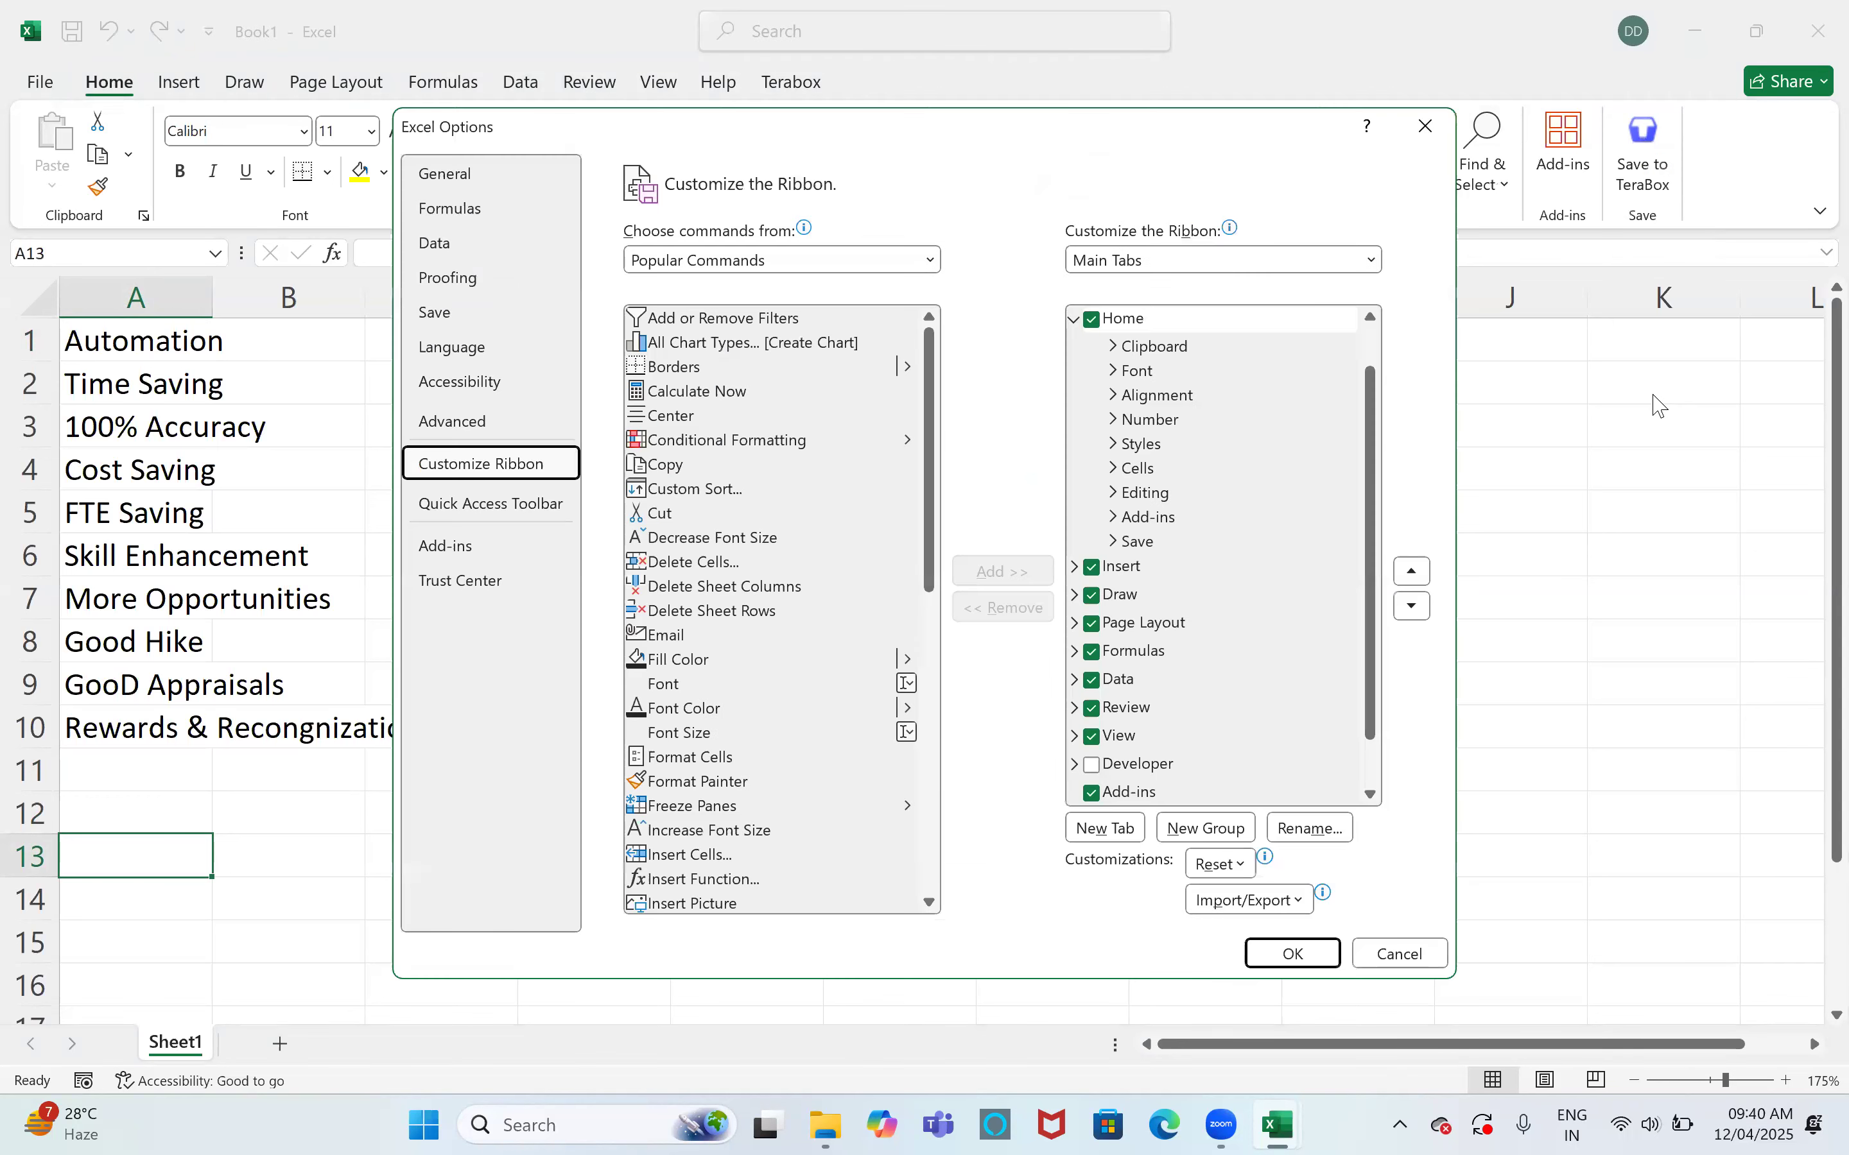
scroll(1108, 726, down, 1)
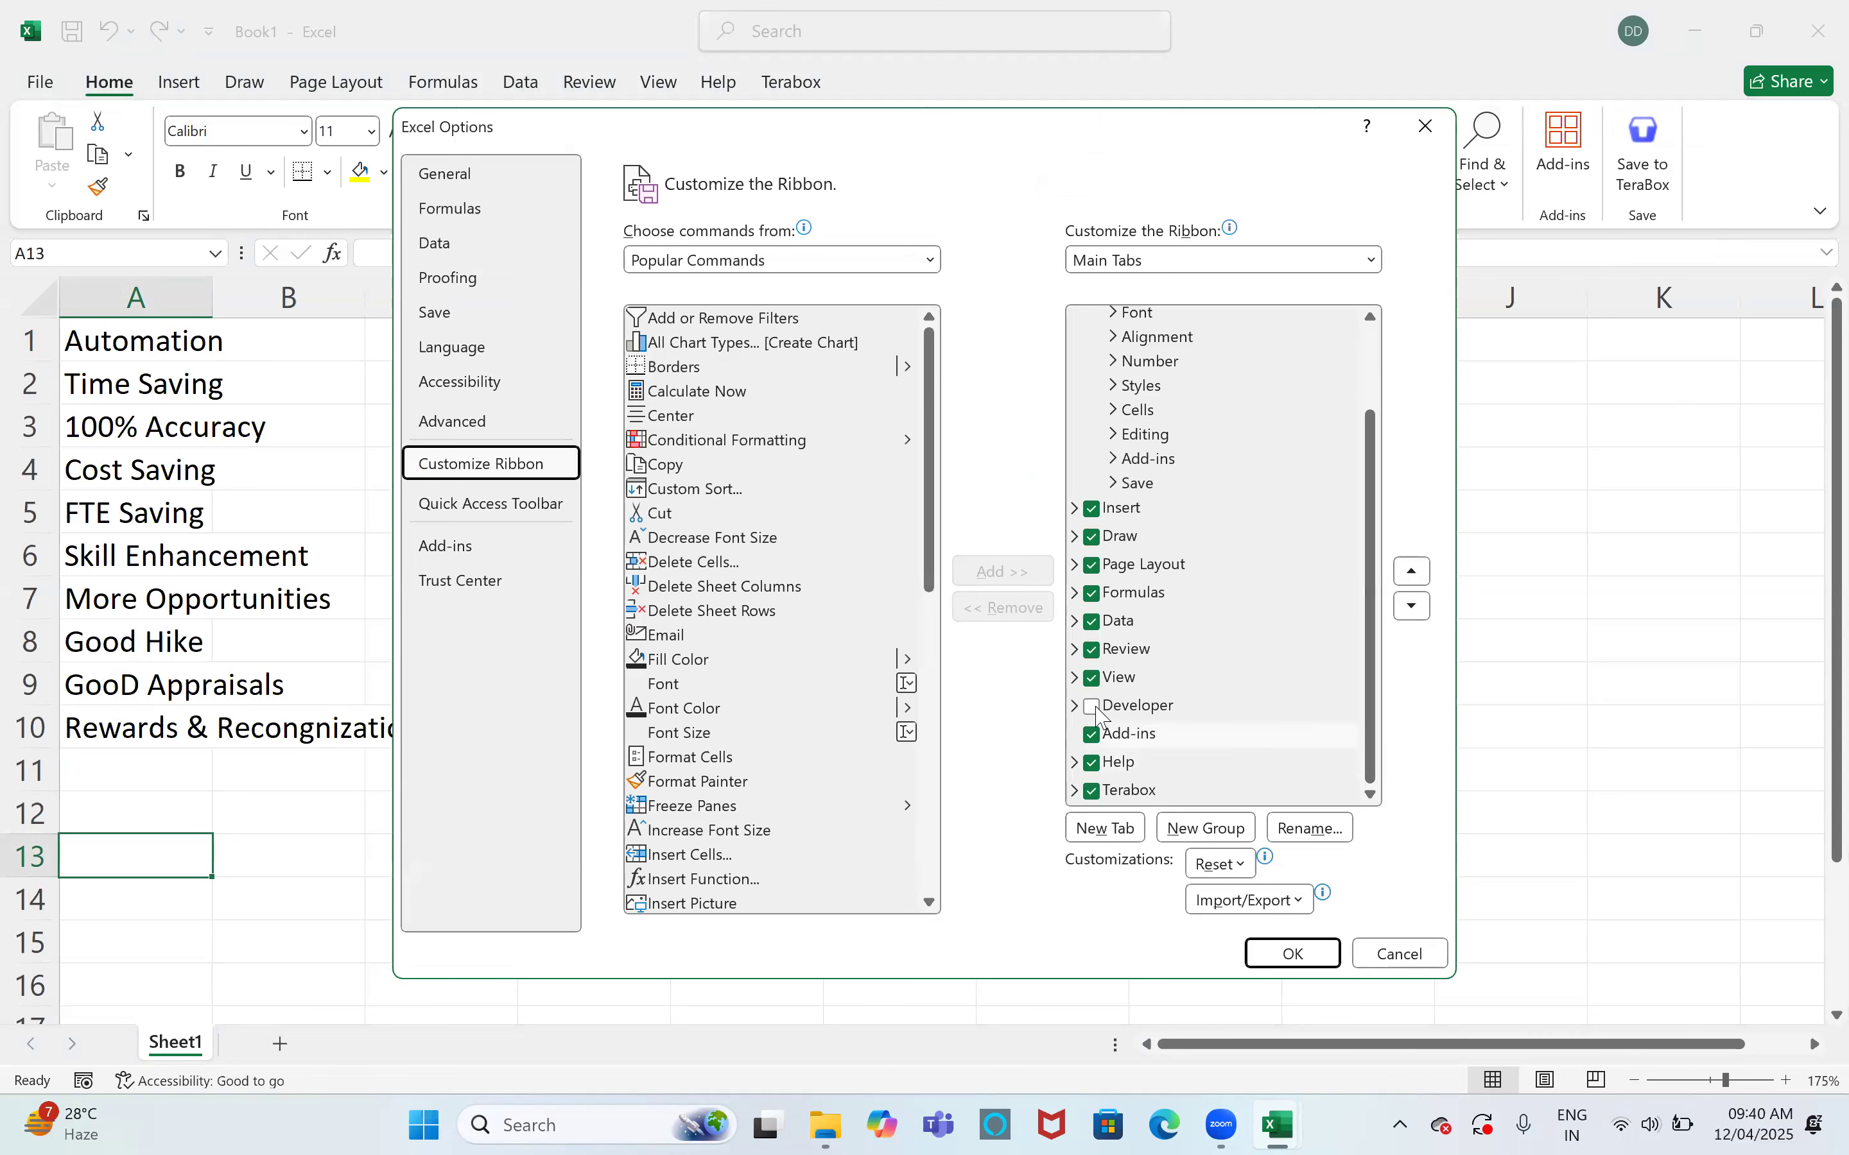
click(1094, 707)
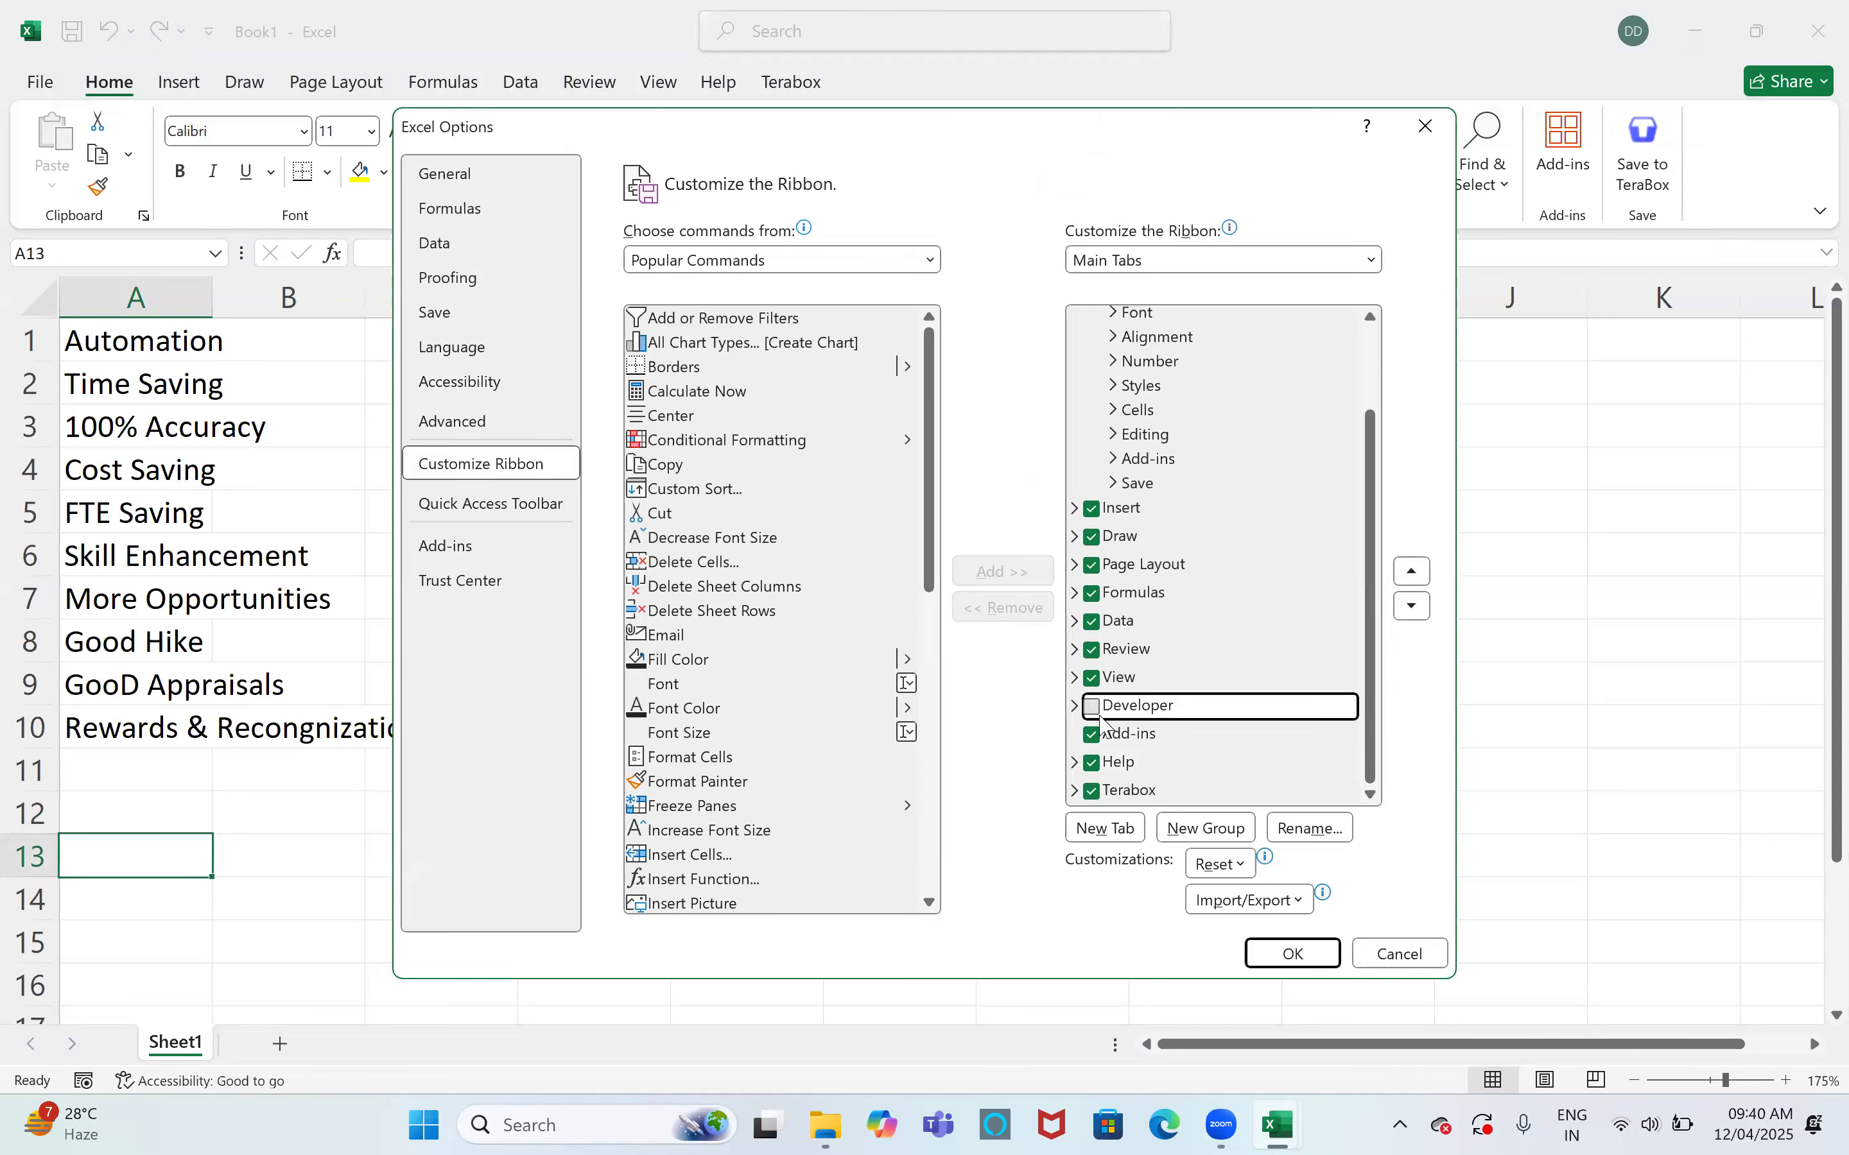
click(1302, 953)
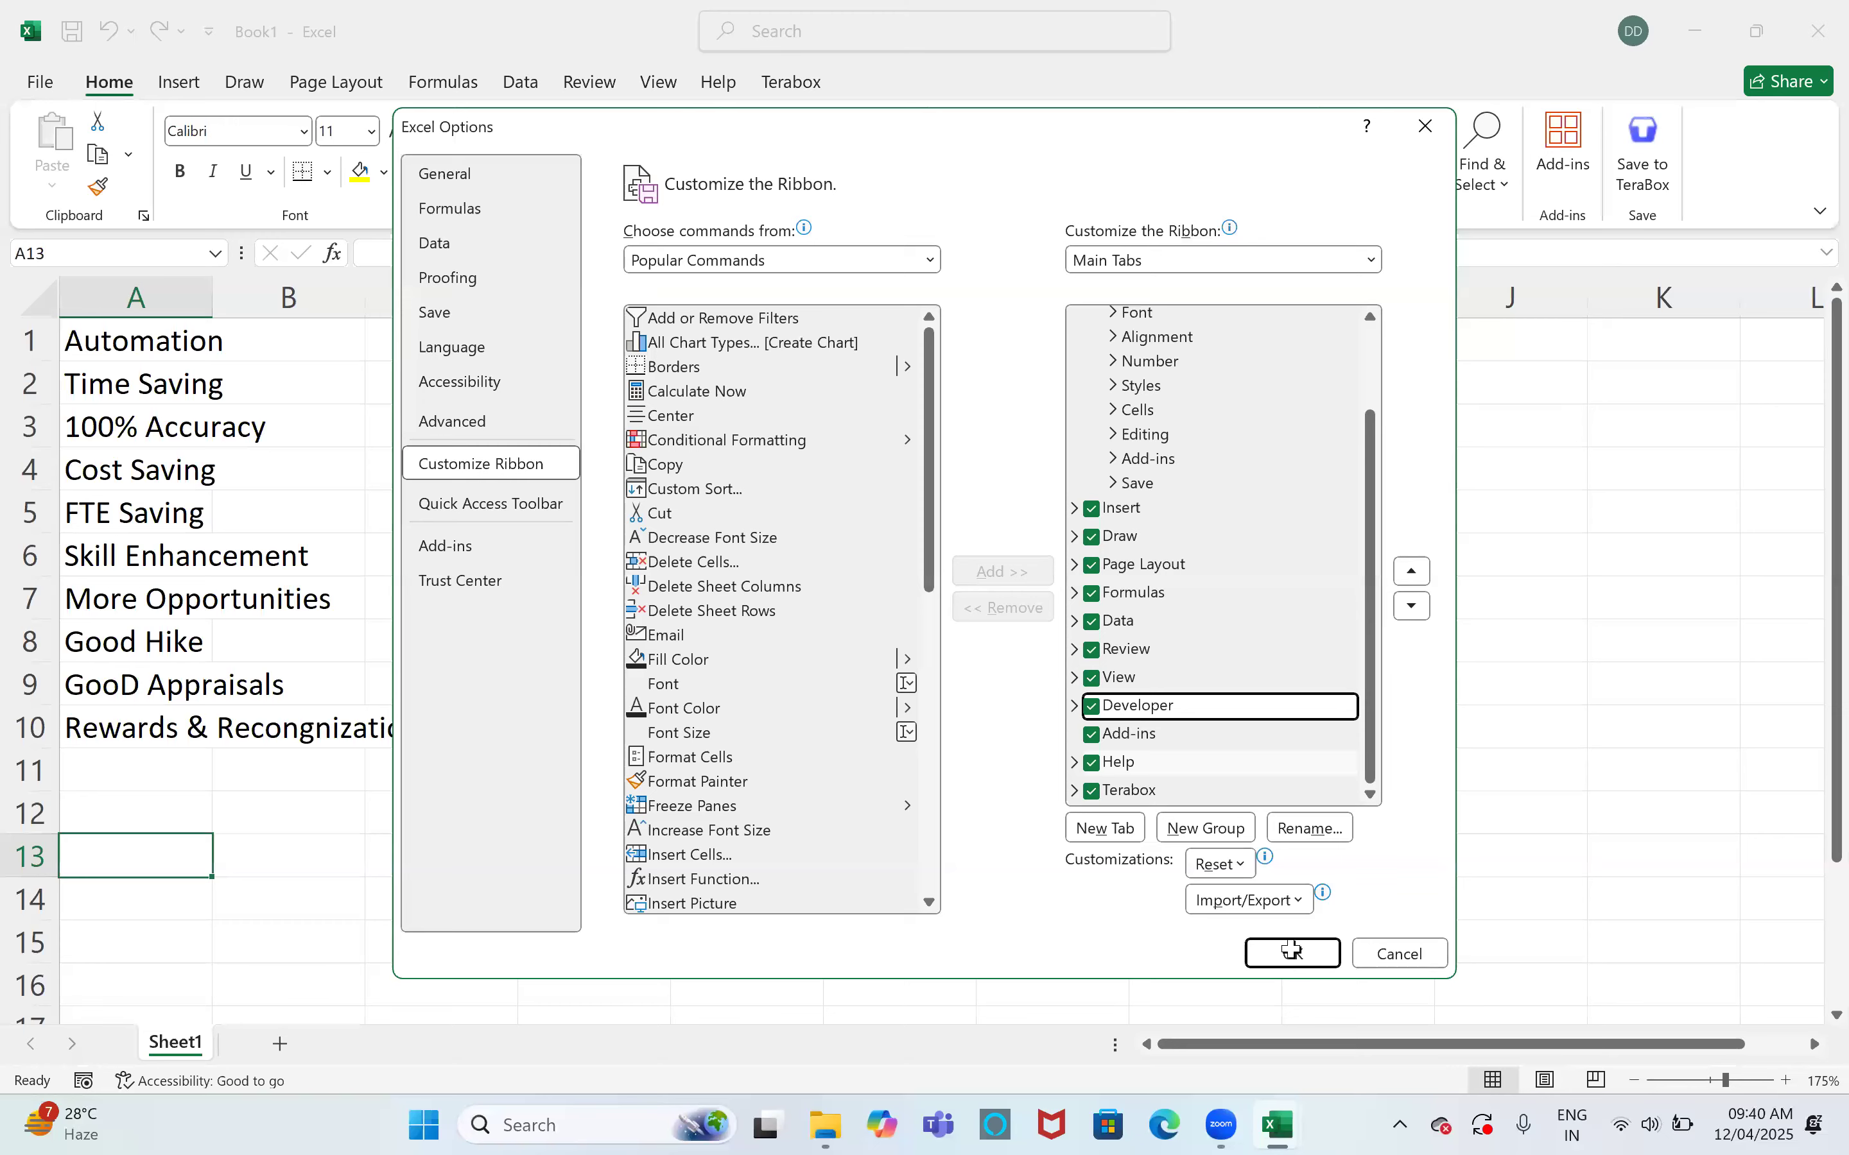
click(760, 92)
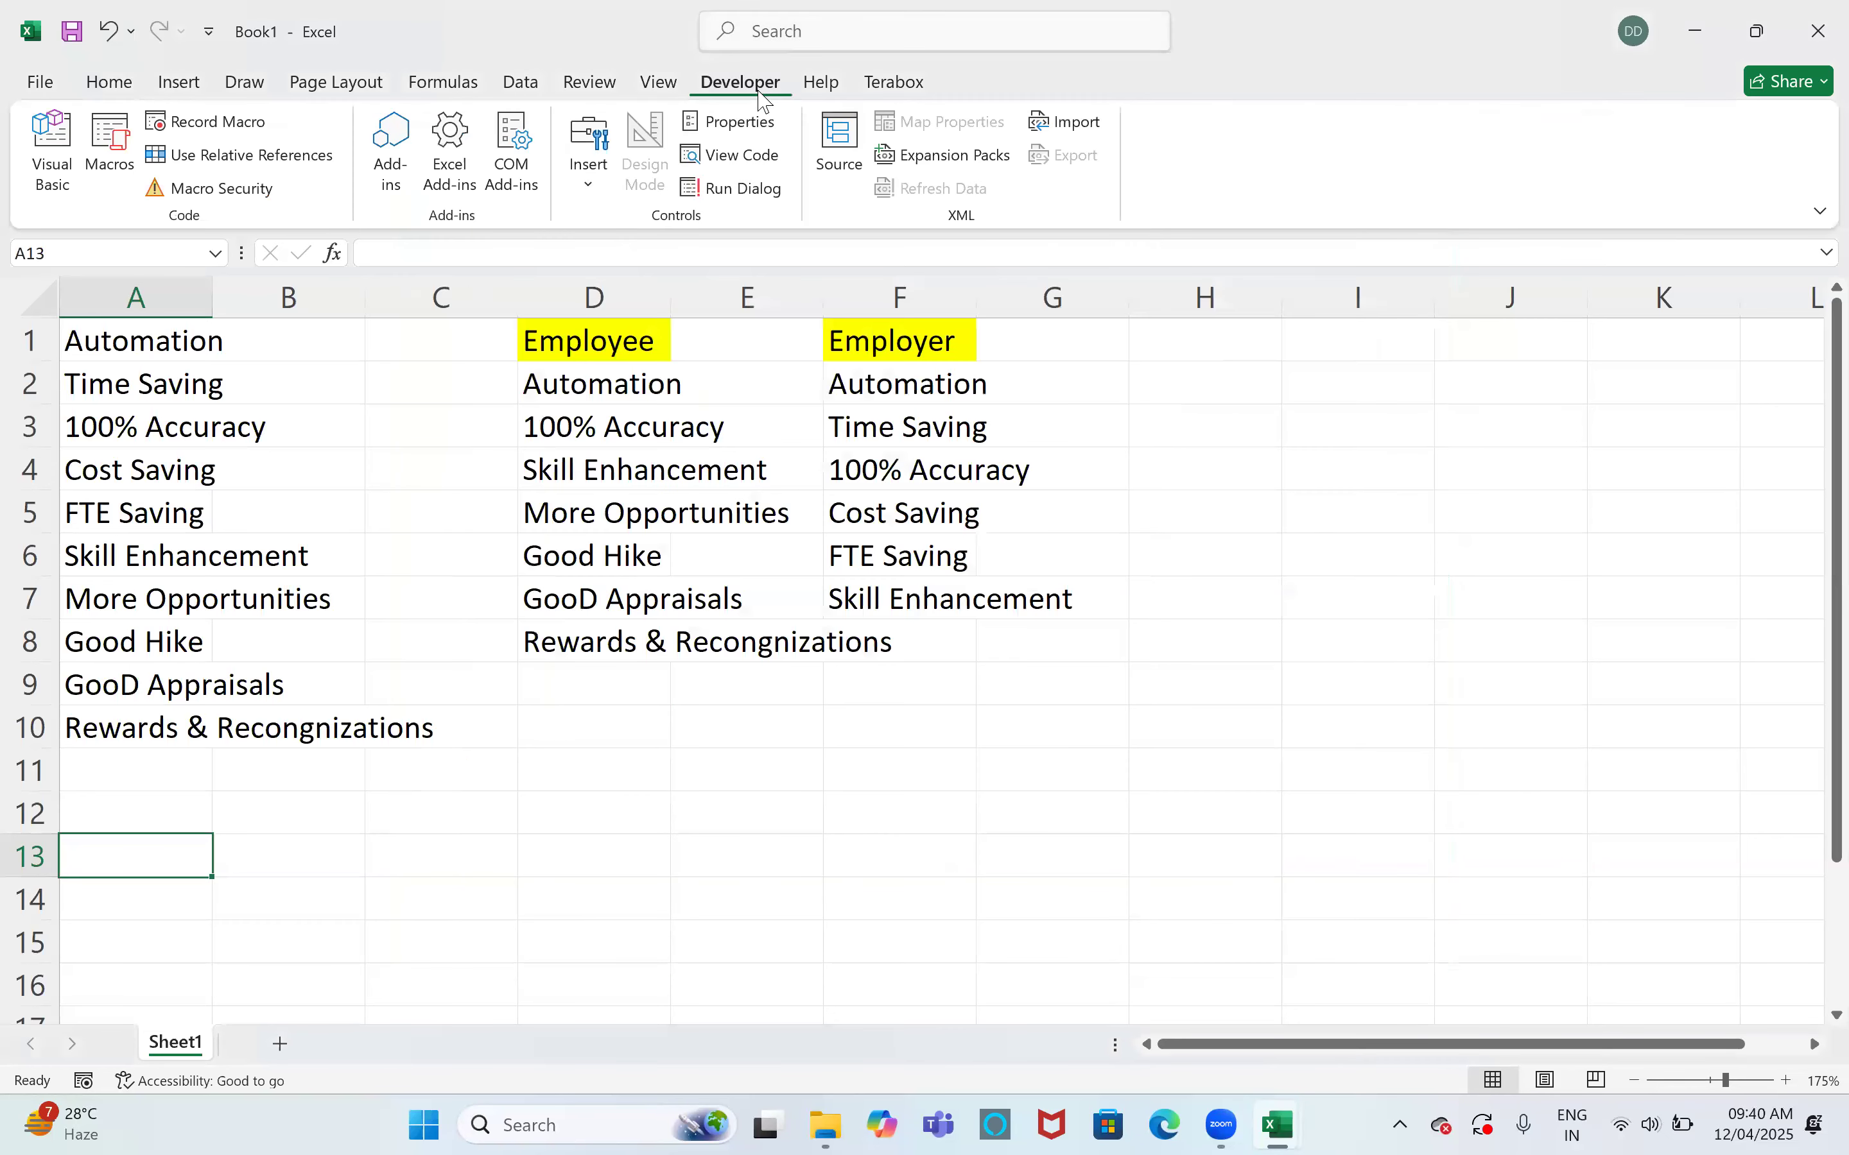
click(1209, 526)
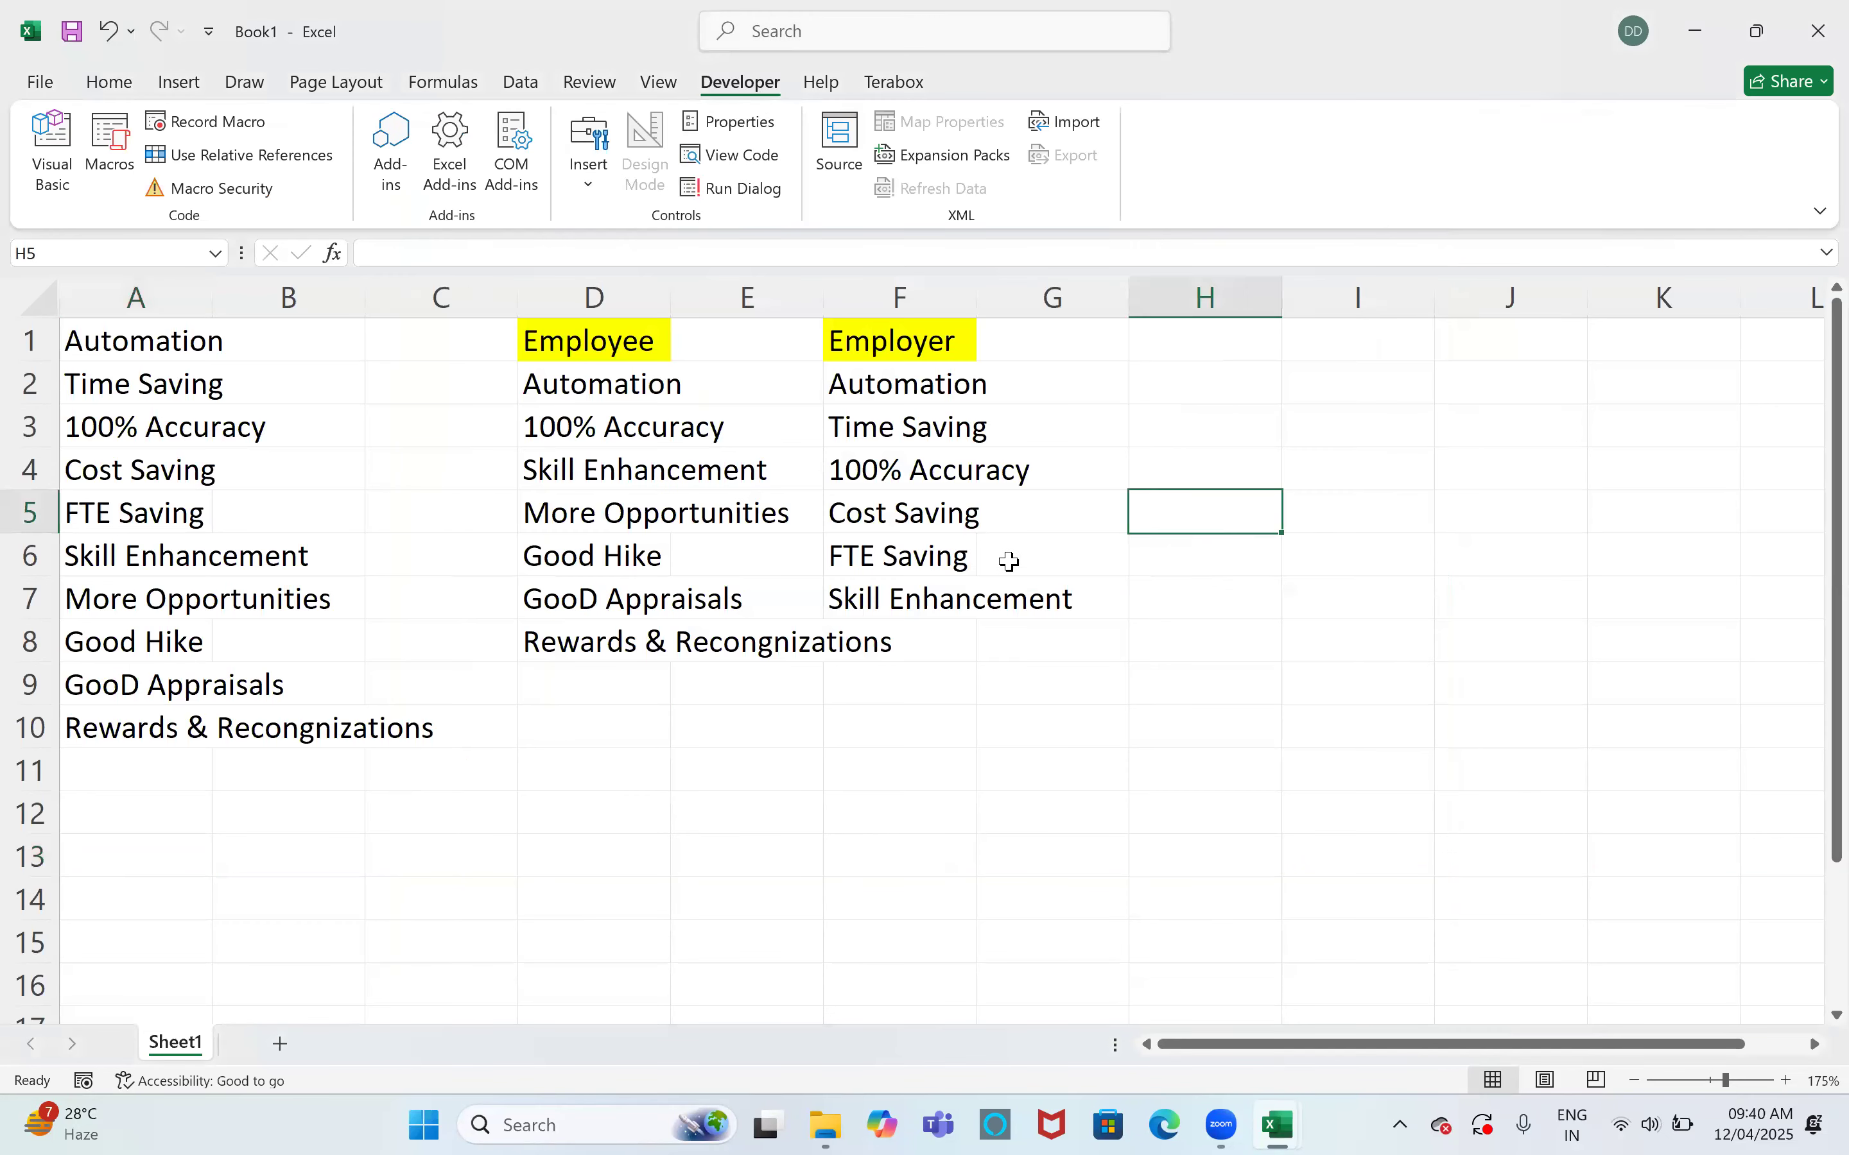
Review the Customize Ribbon page of the Excel options and close it without making changes
click(49, 89)
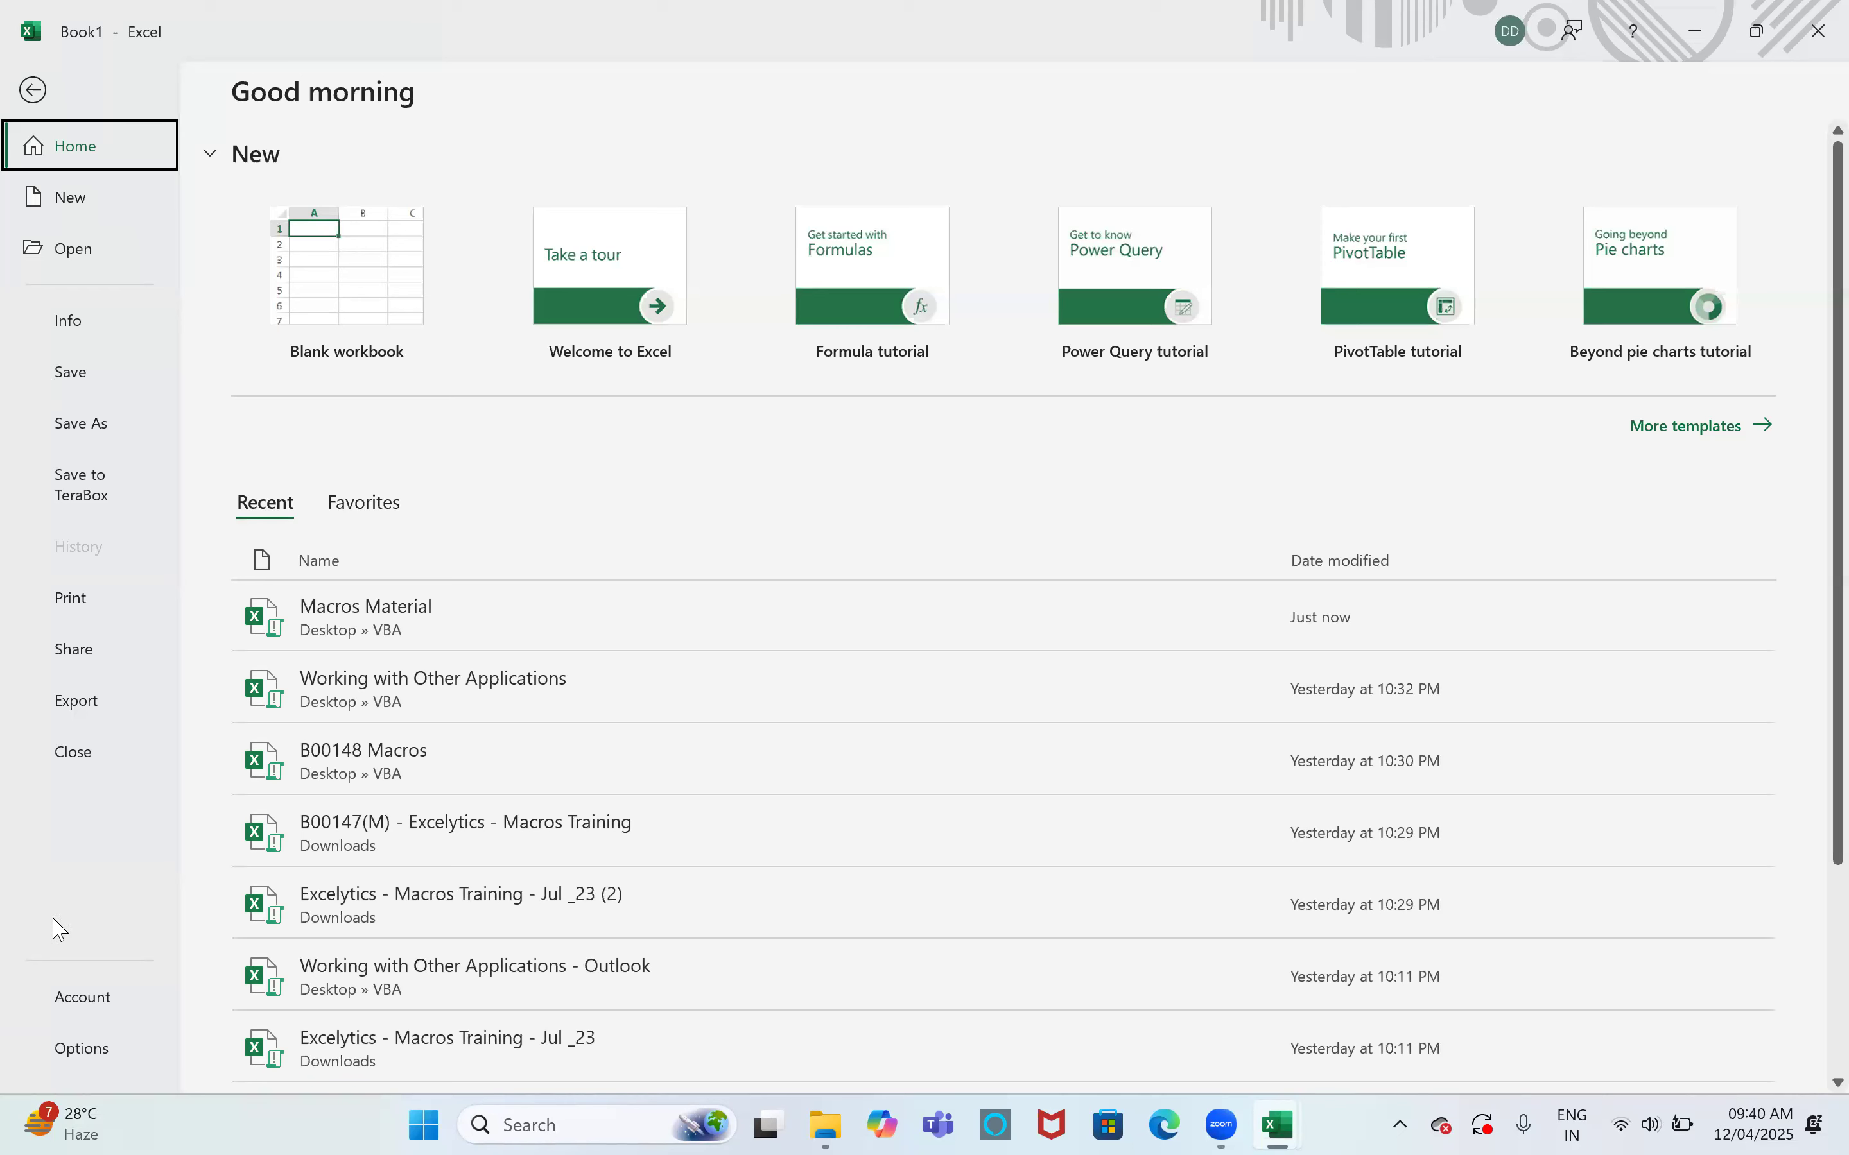
click(67, 1053)
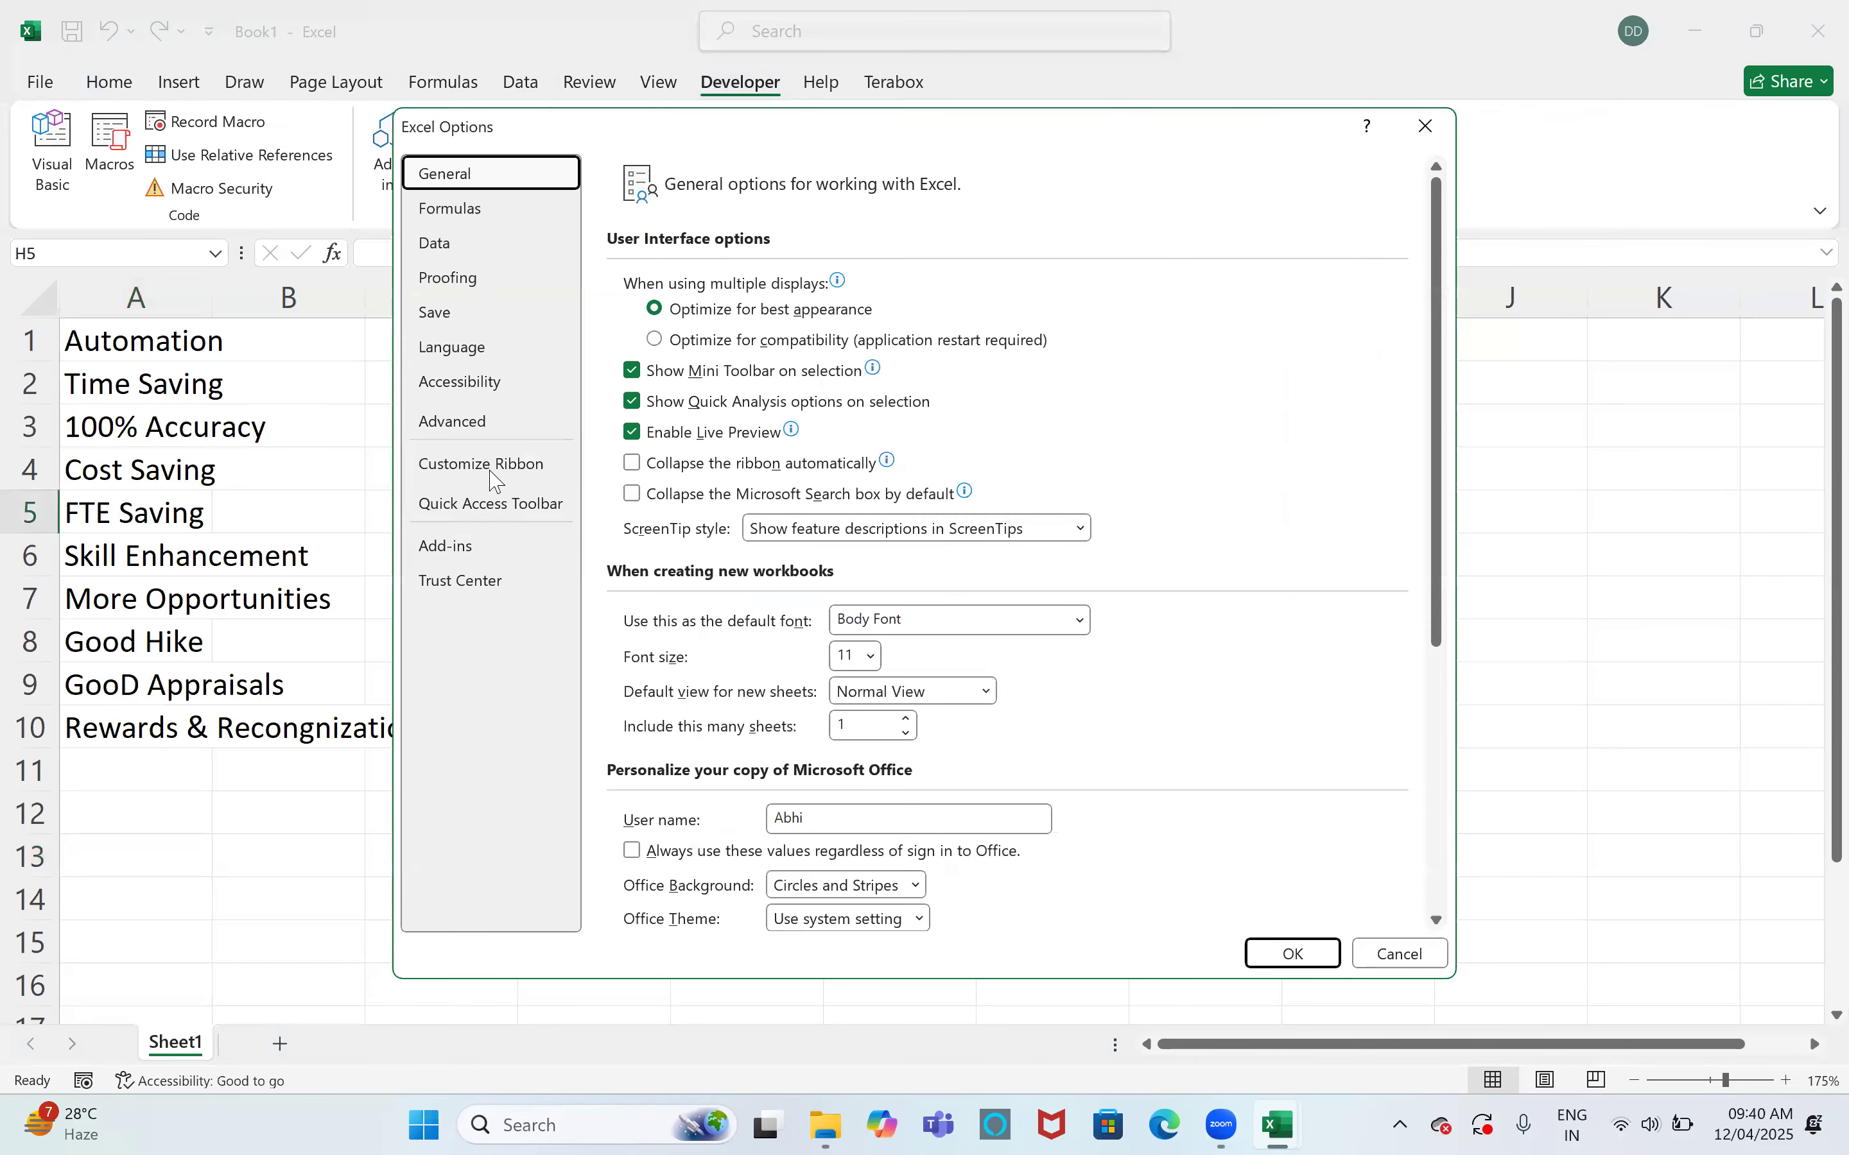
click(493, 481)
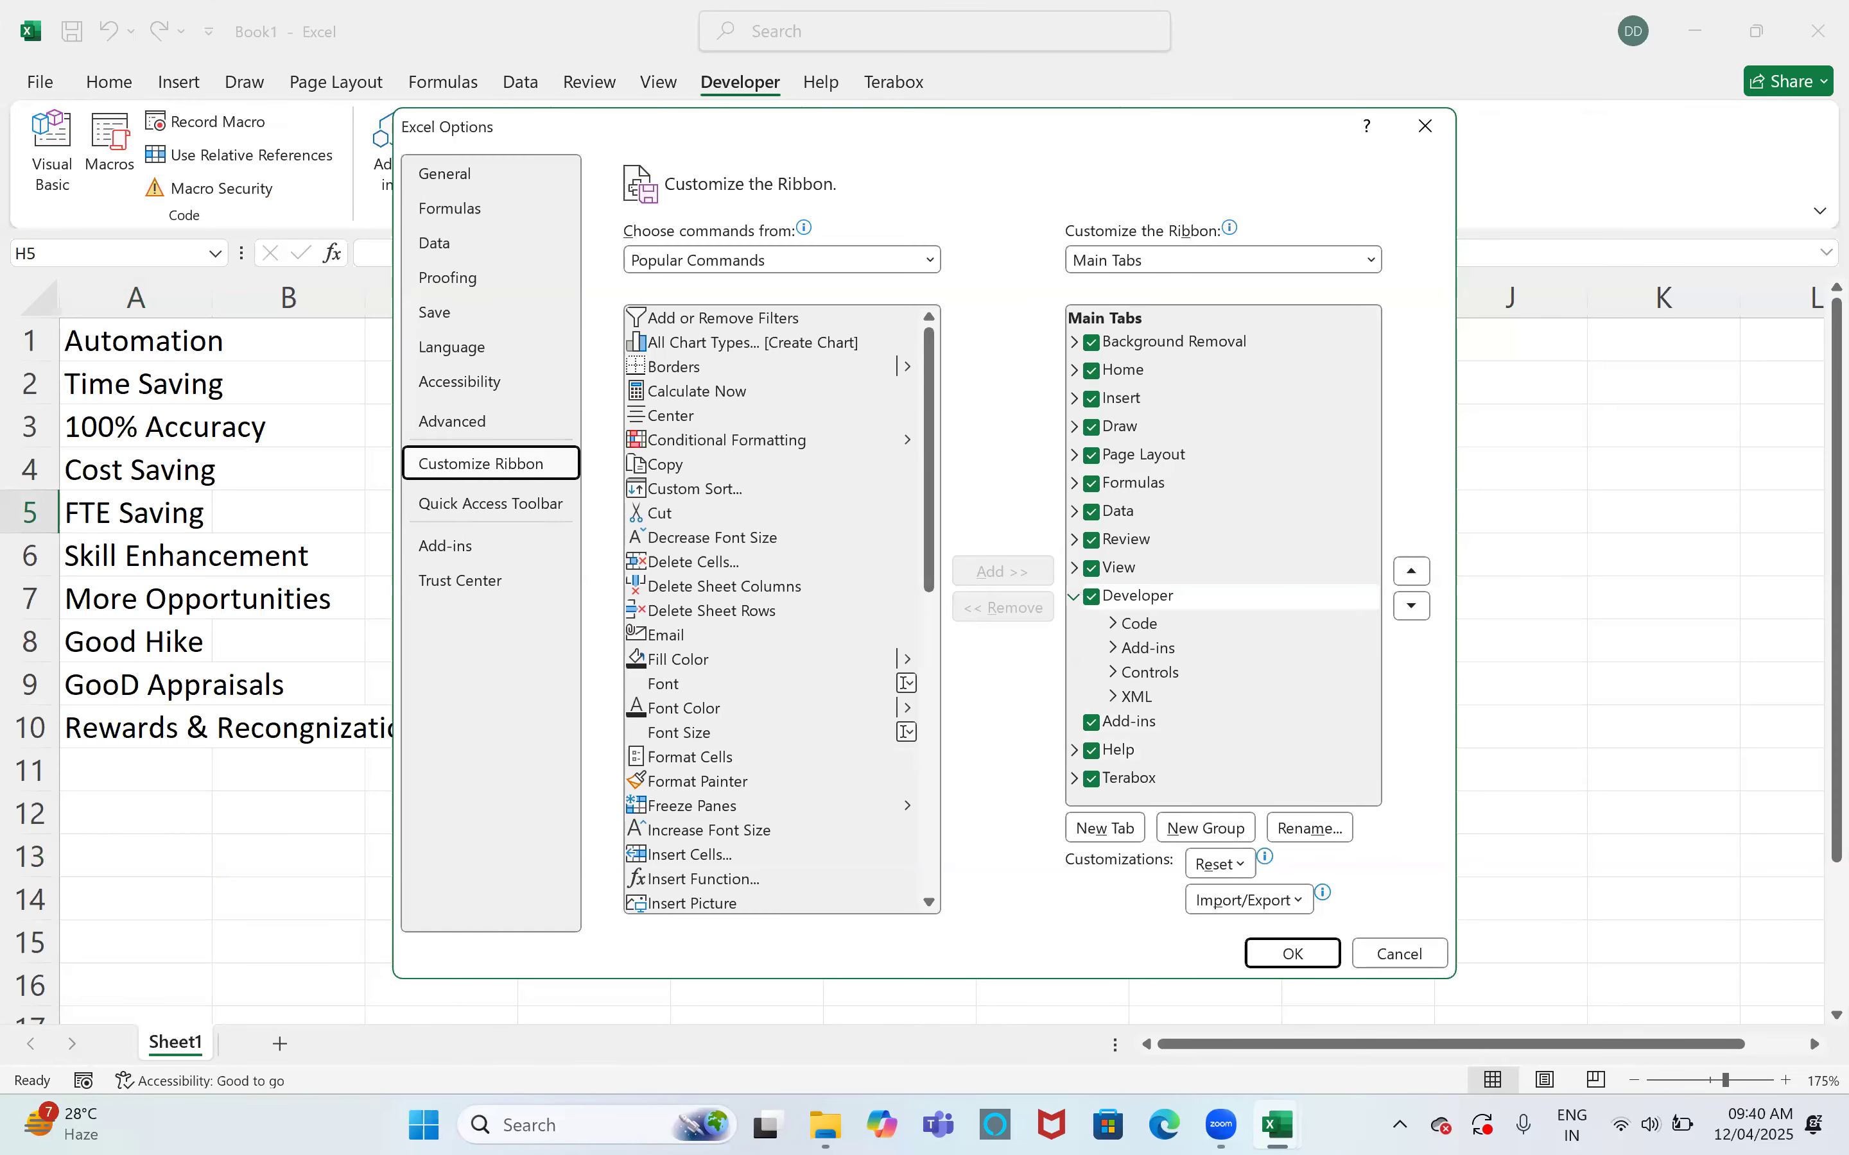
mouse_move(1277, 1124)
key(Escape)
Copy the four setup items in B16:B19 of the Macros Material workbook into Book1 starting at cell A13
scroll(350, 739, down, 2)
click(141, 610)
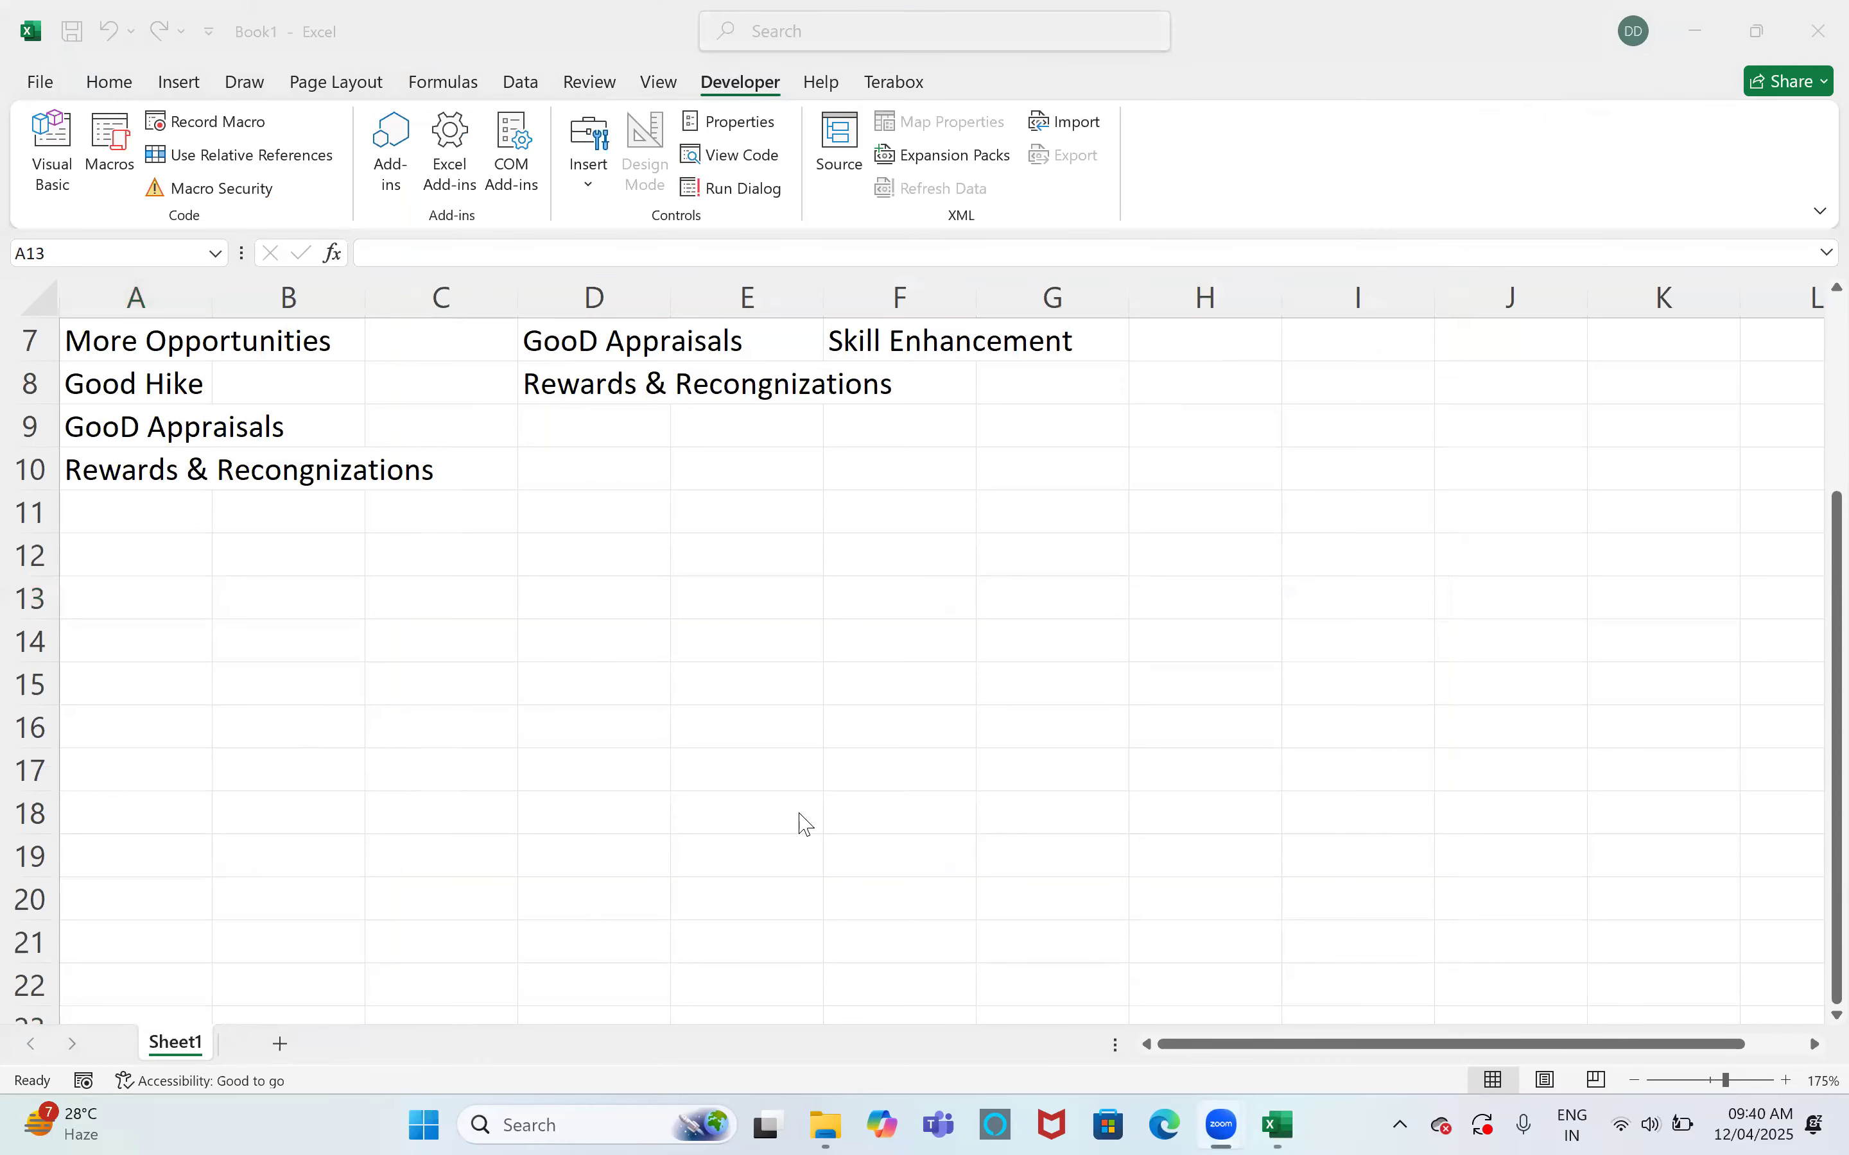
key(alt+Tab)
key(alt+Tab)
drag(364, 596, 365, 650)
key(ctrl+c)
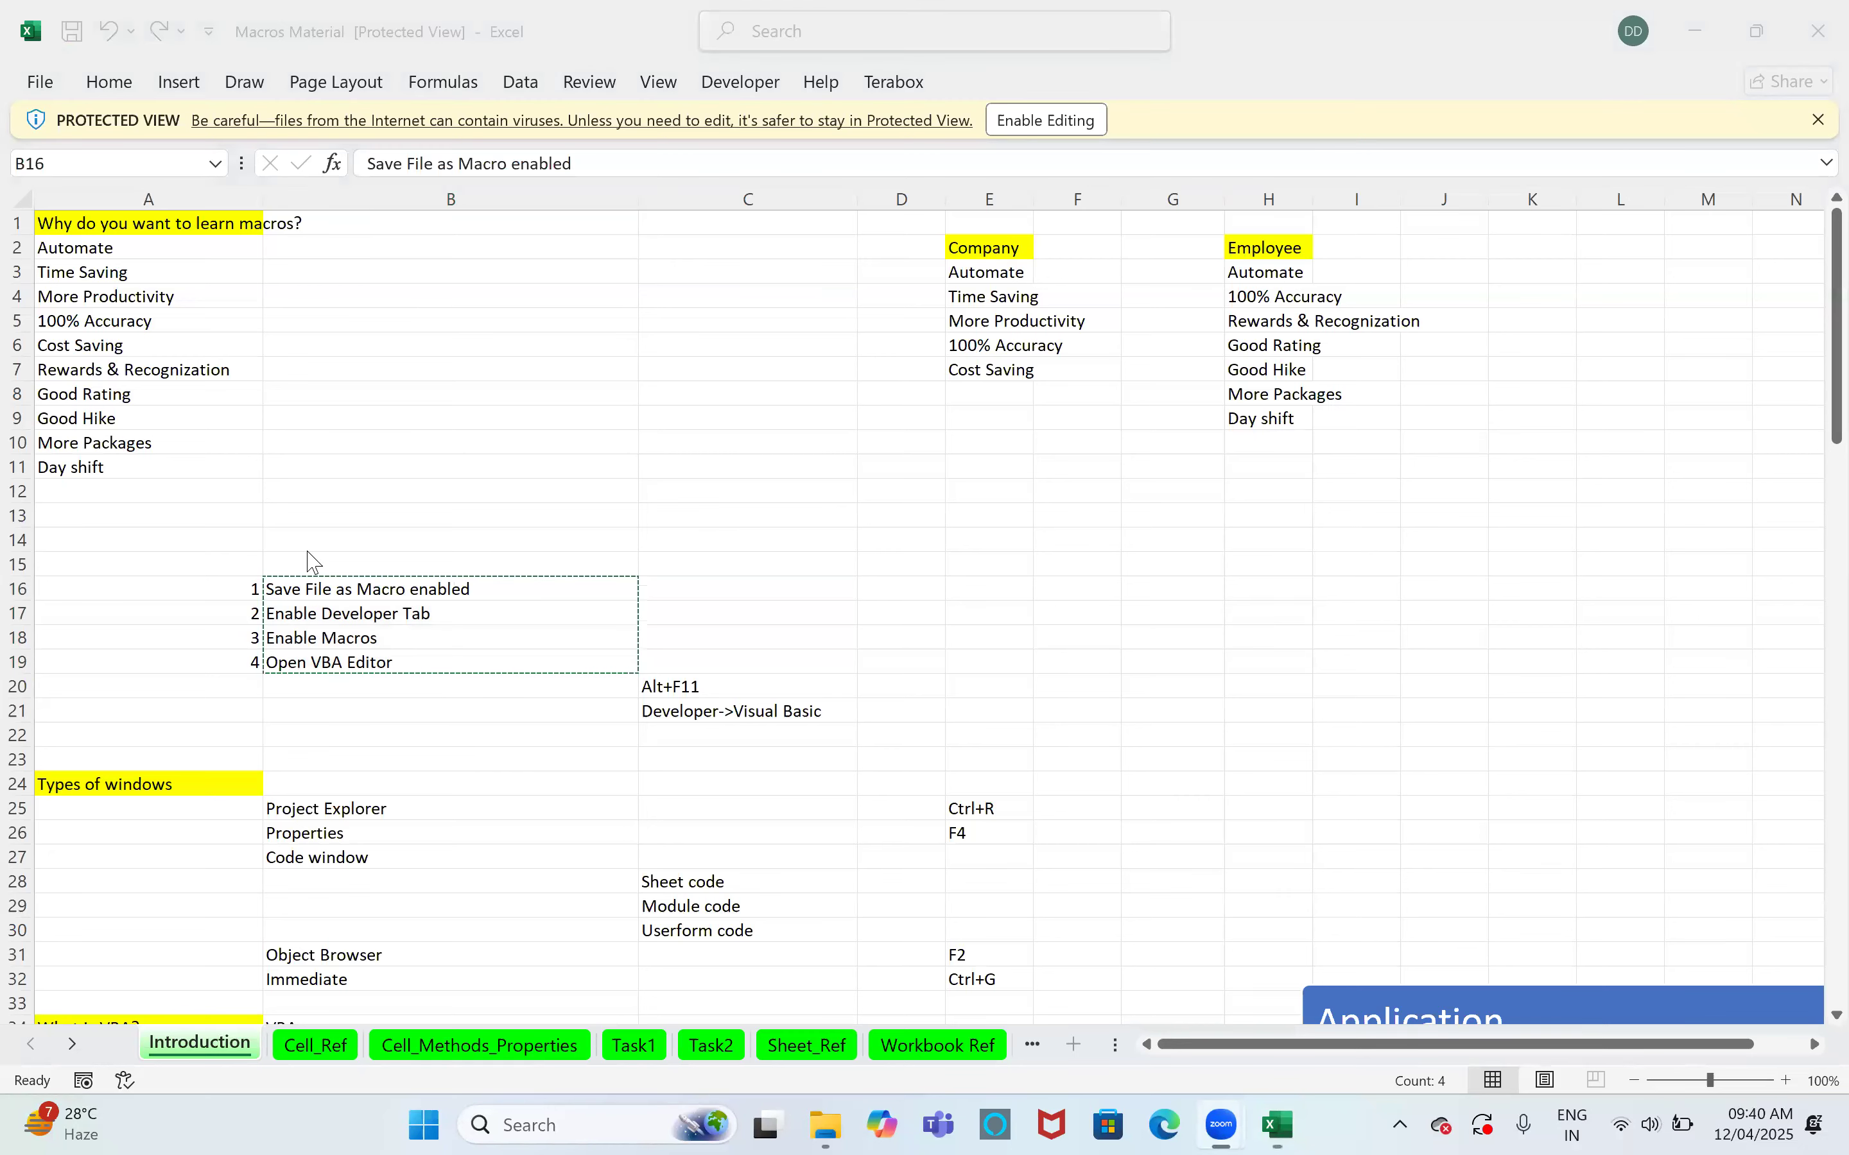
key(alt+Tab)
key(ctrl+v)
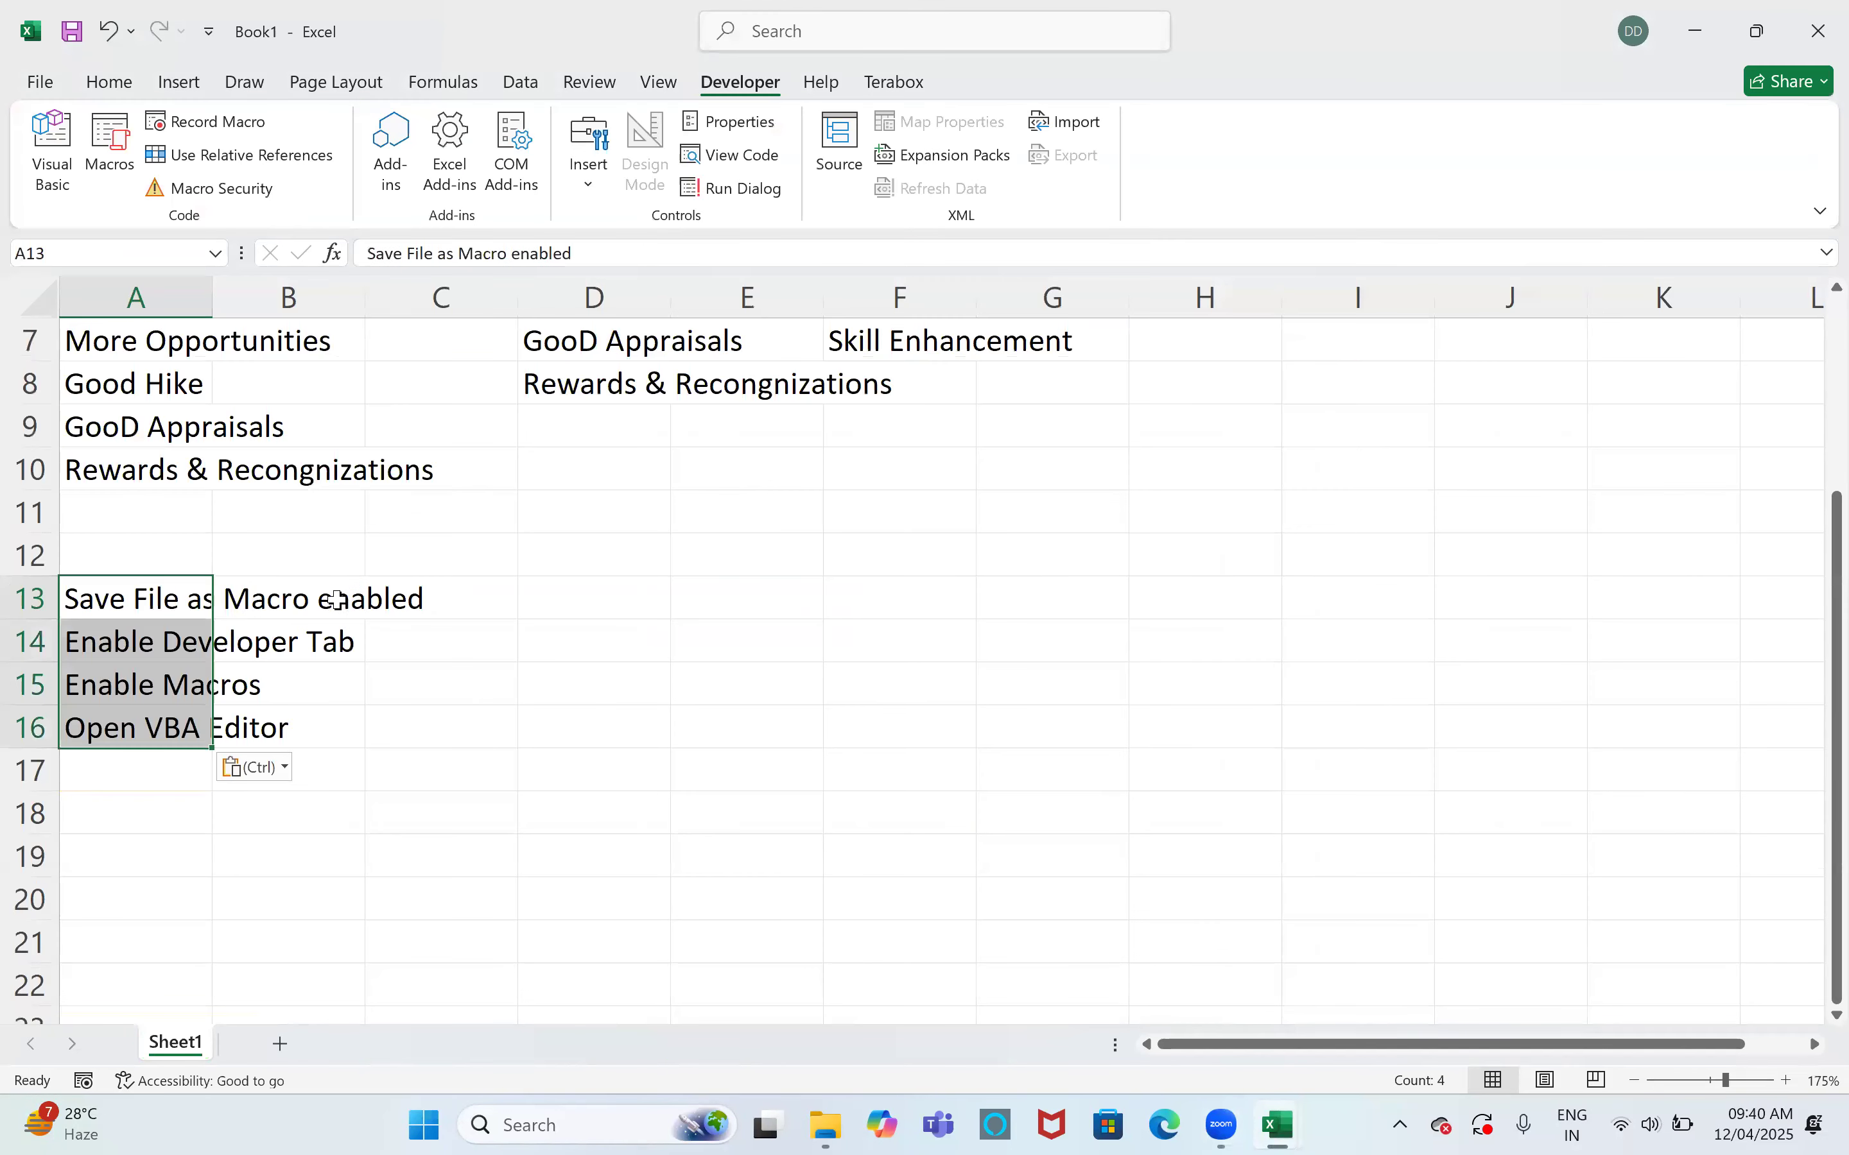
Fit the width of column A to its contents and select cell B13
scroll(214, 325, down, 1)
double_click(213, 298)
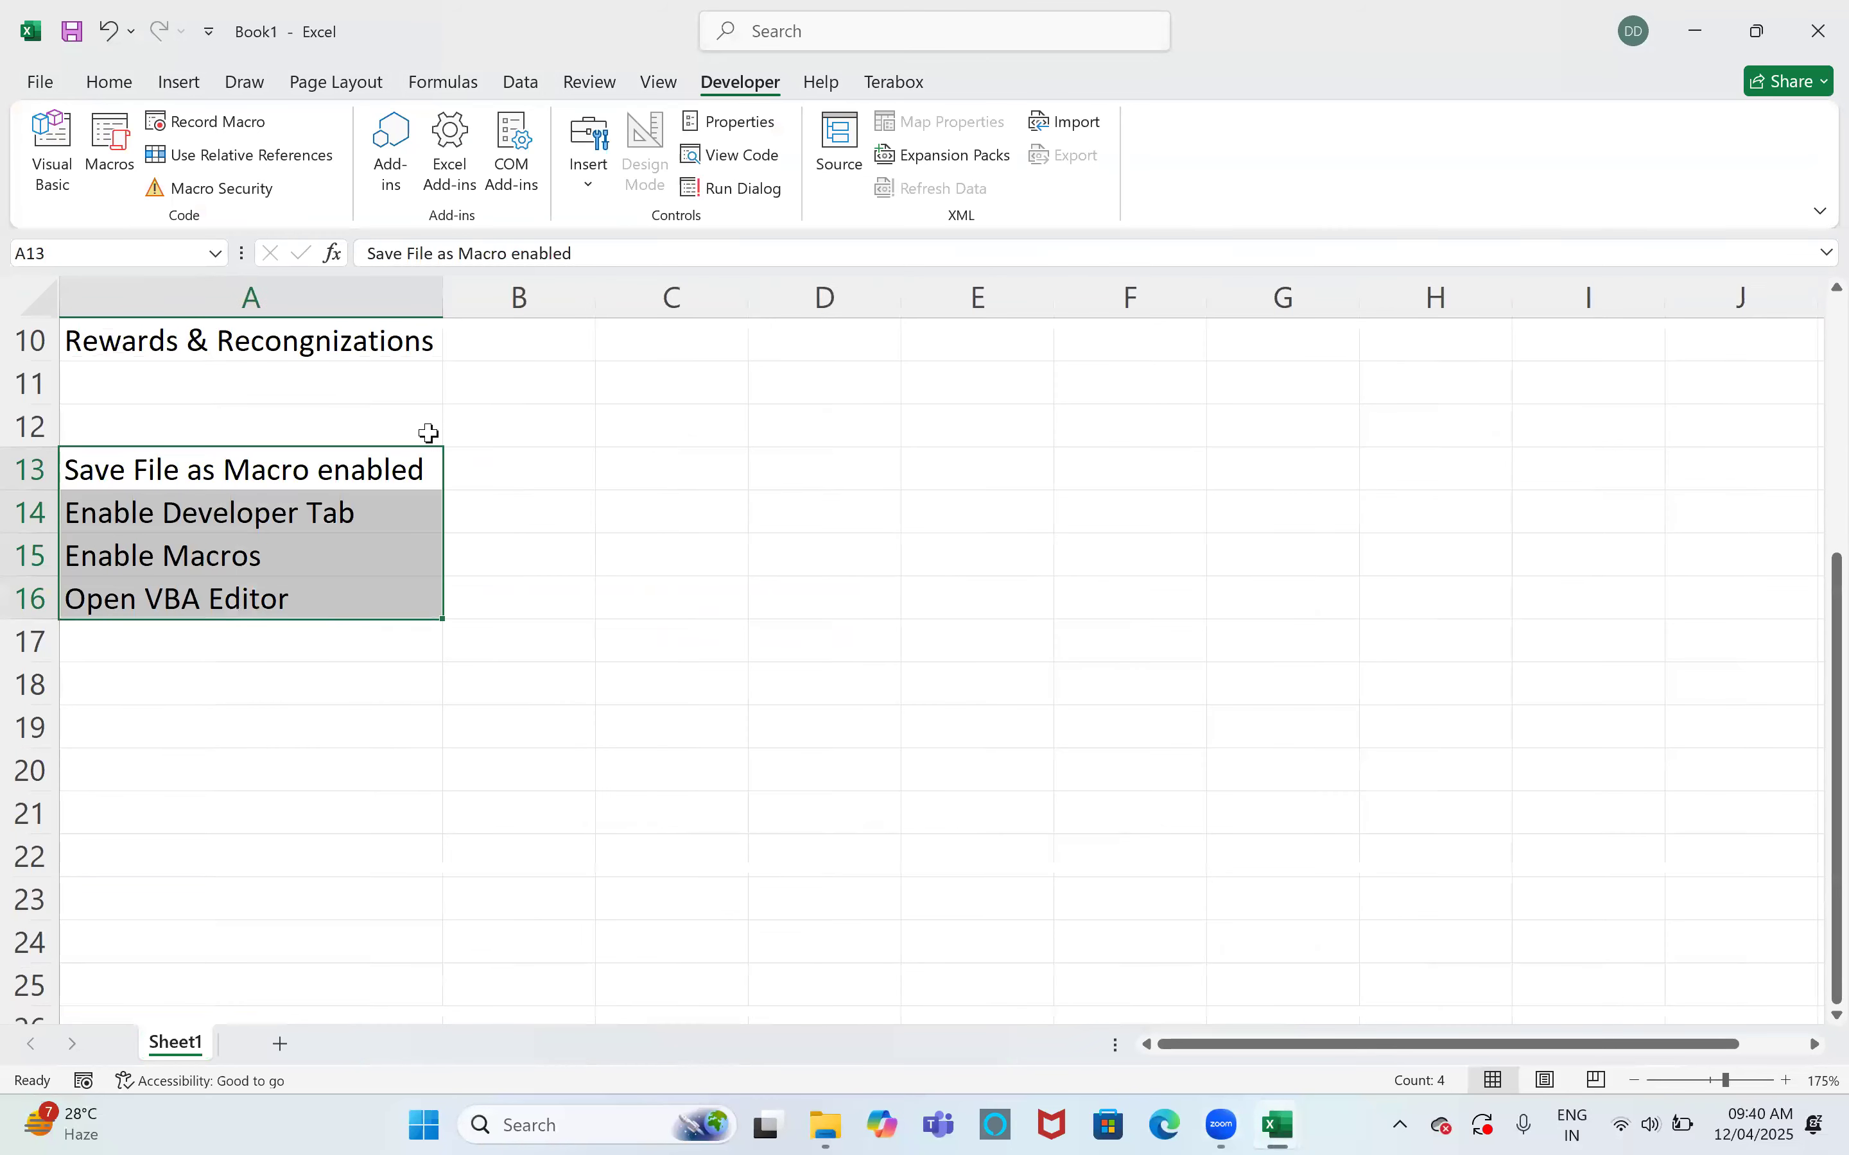
click(556, 482)
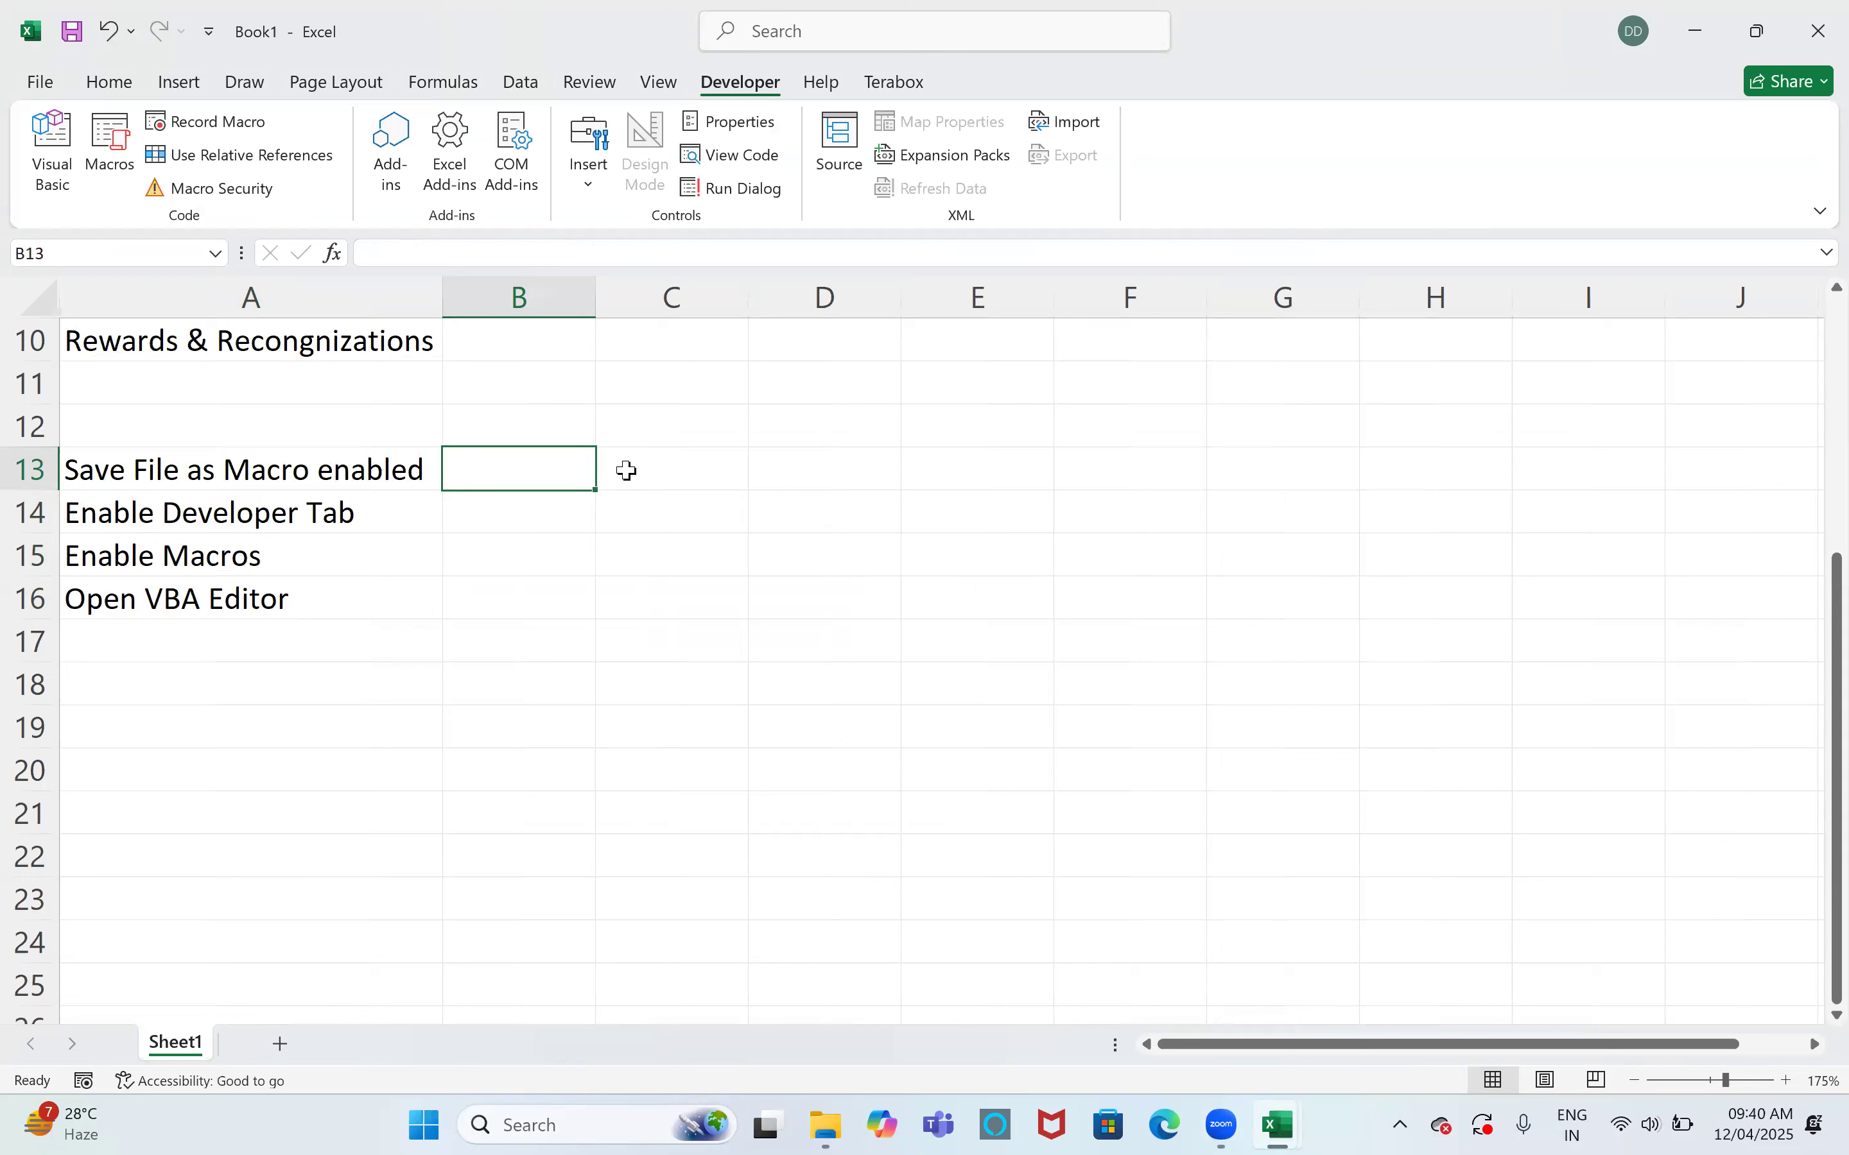
Start saving the workbook under a new name and create and open a Desktop folder named "B00- Undefineds VBA"
click(41, 85)
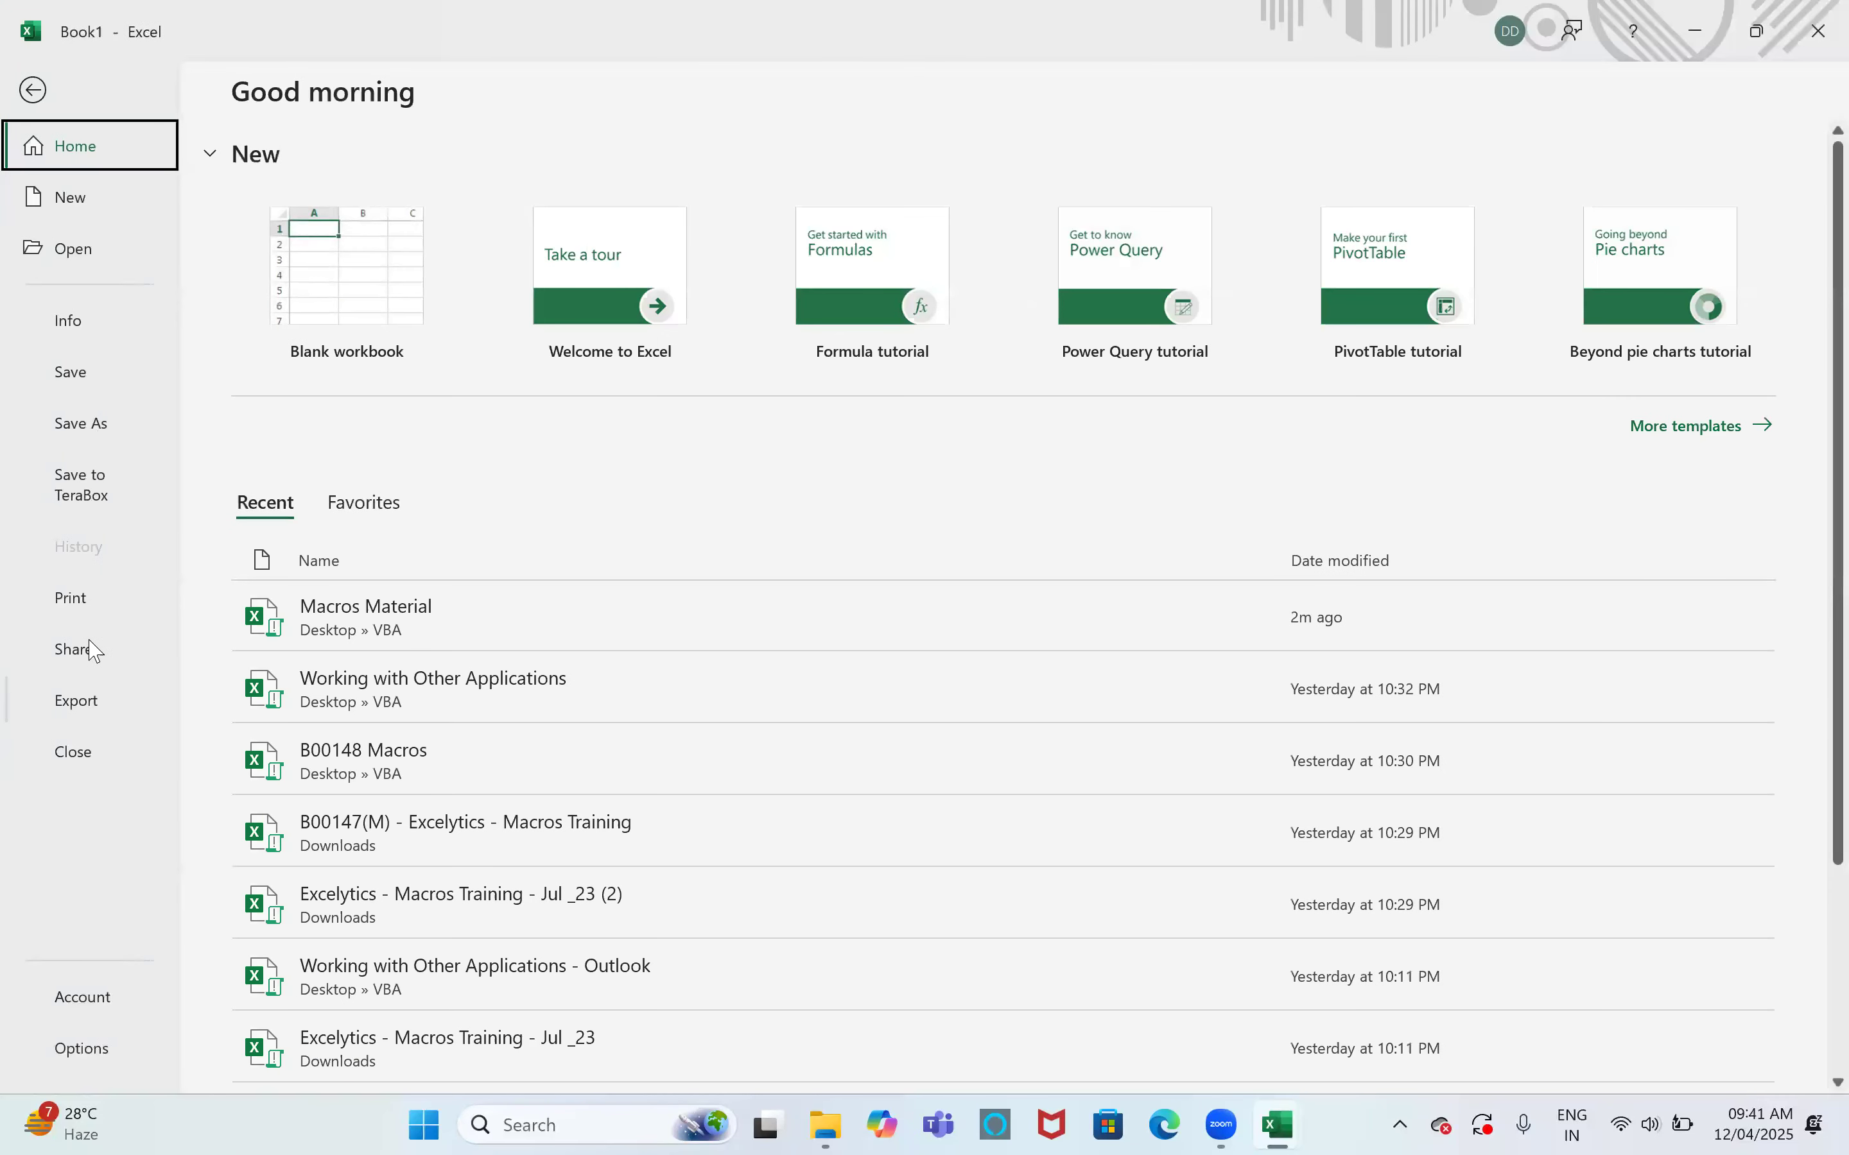
click(80, 421)
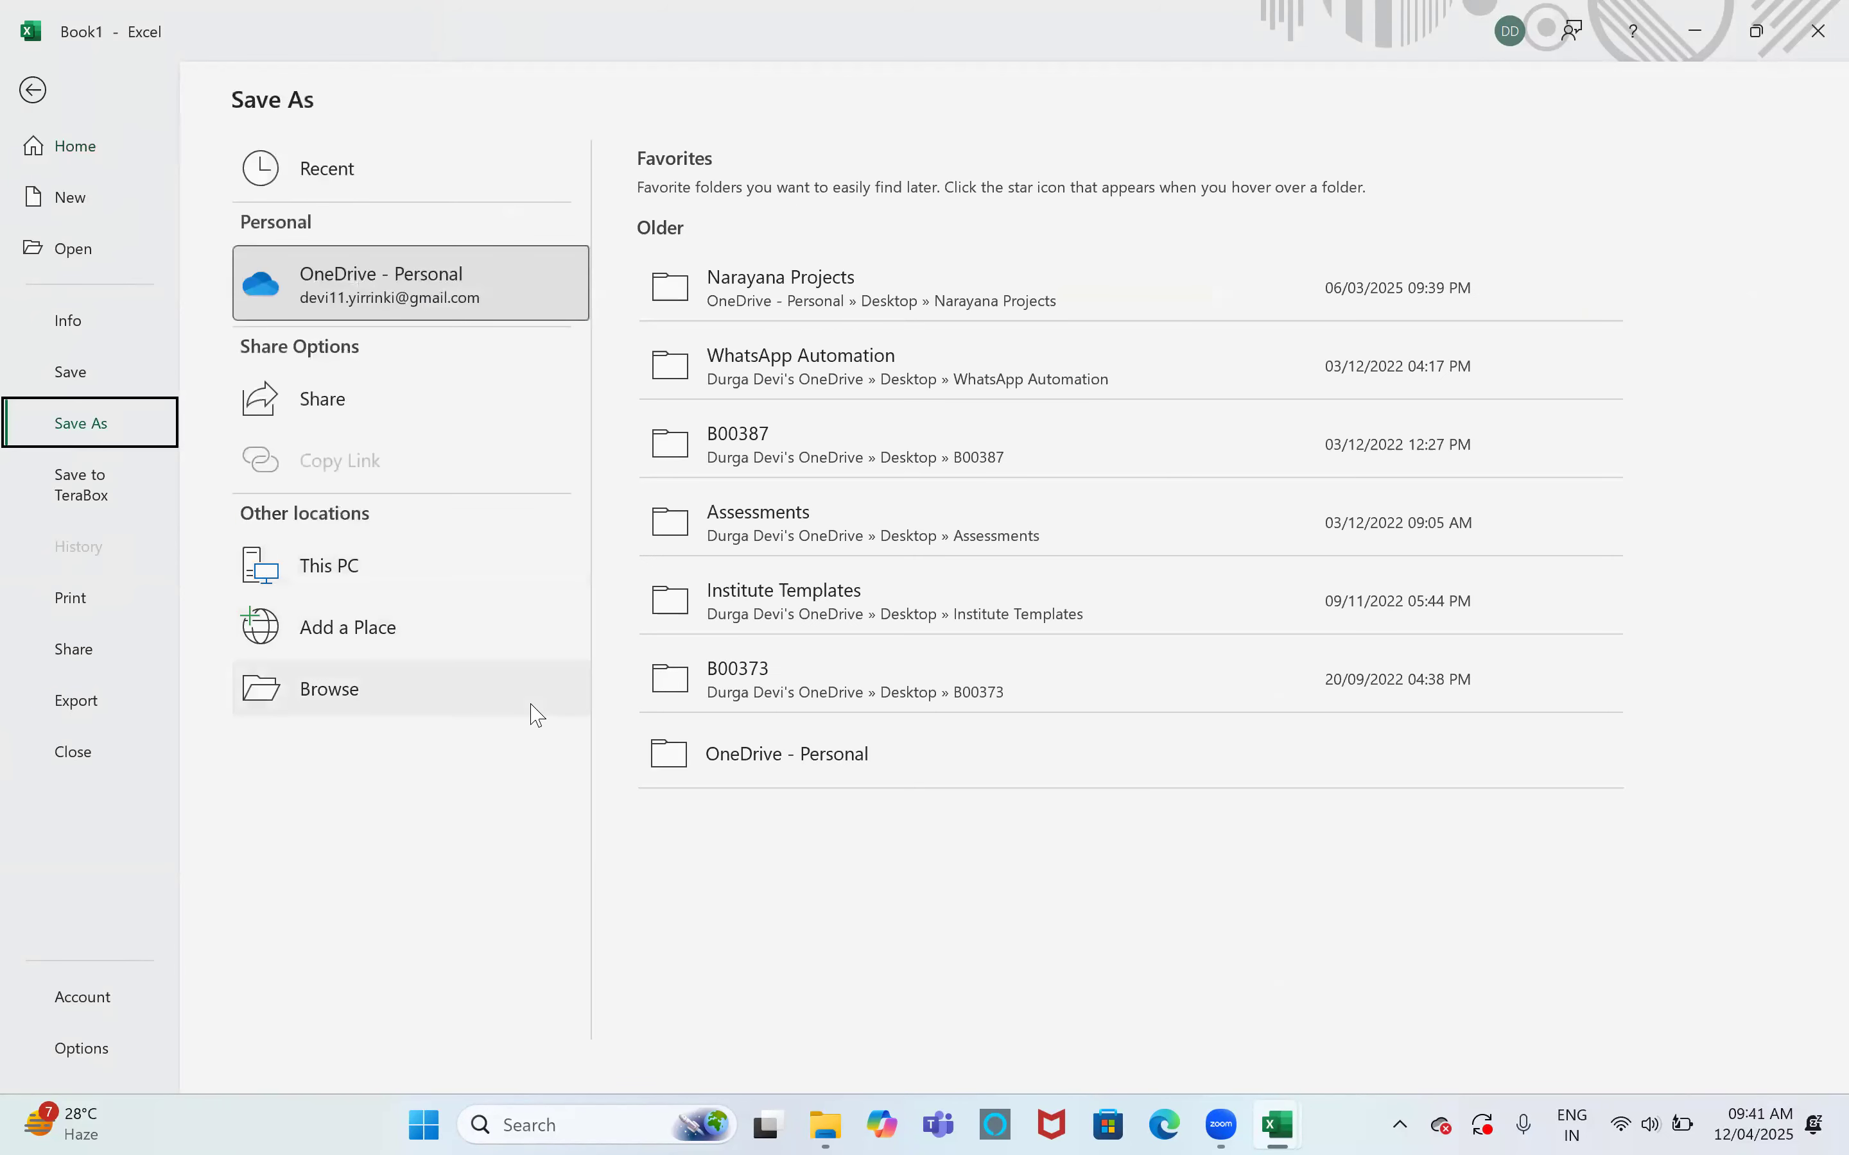
click(413, 693)
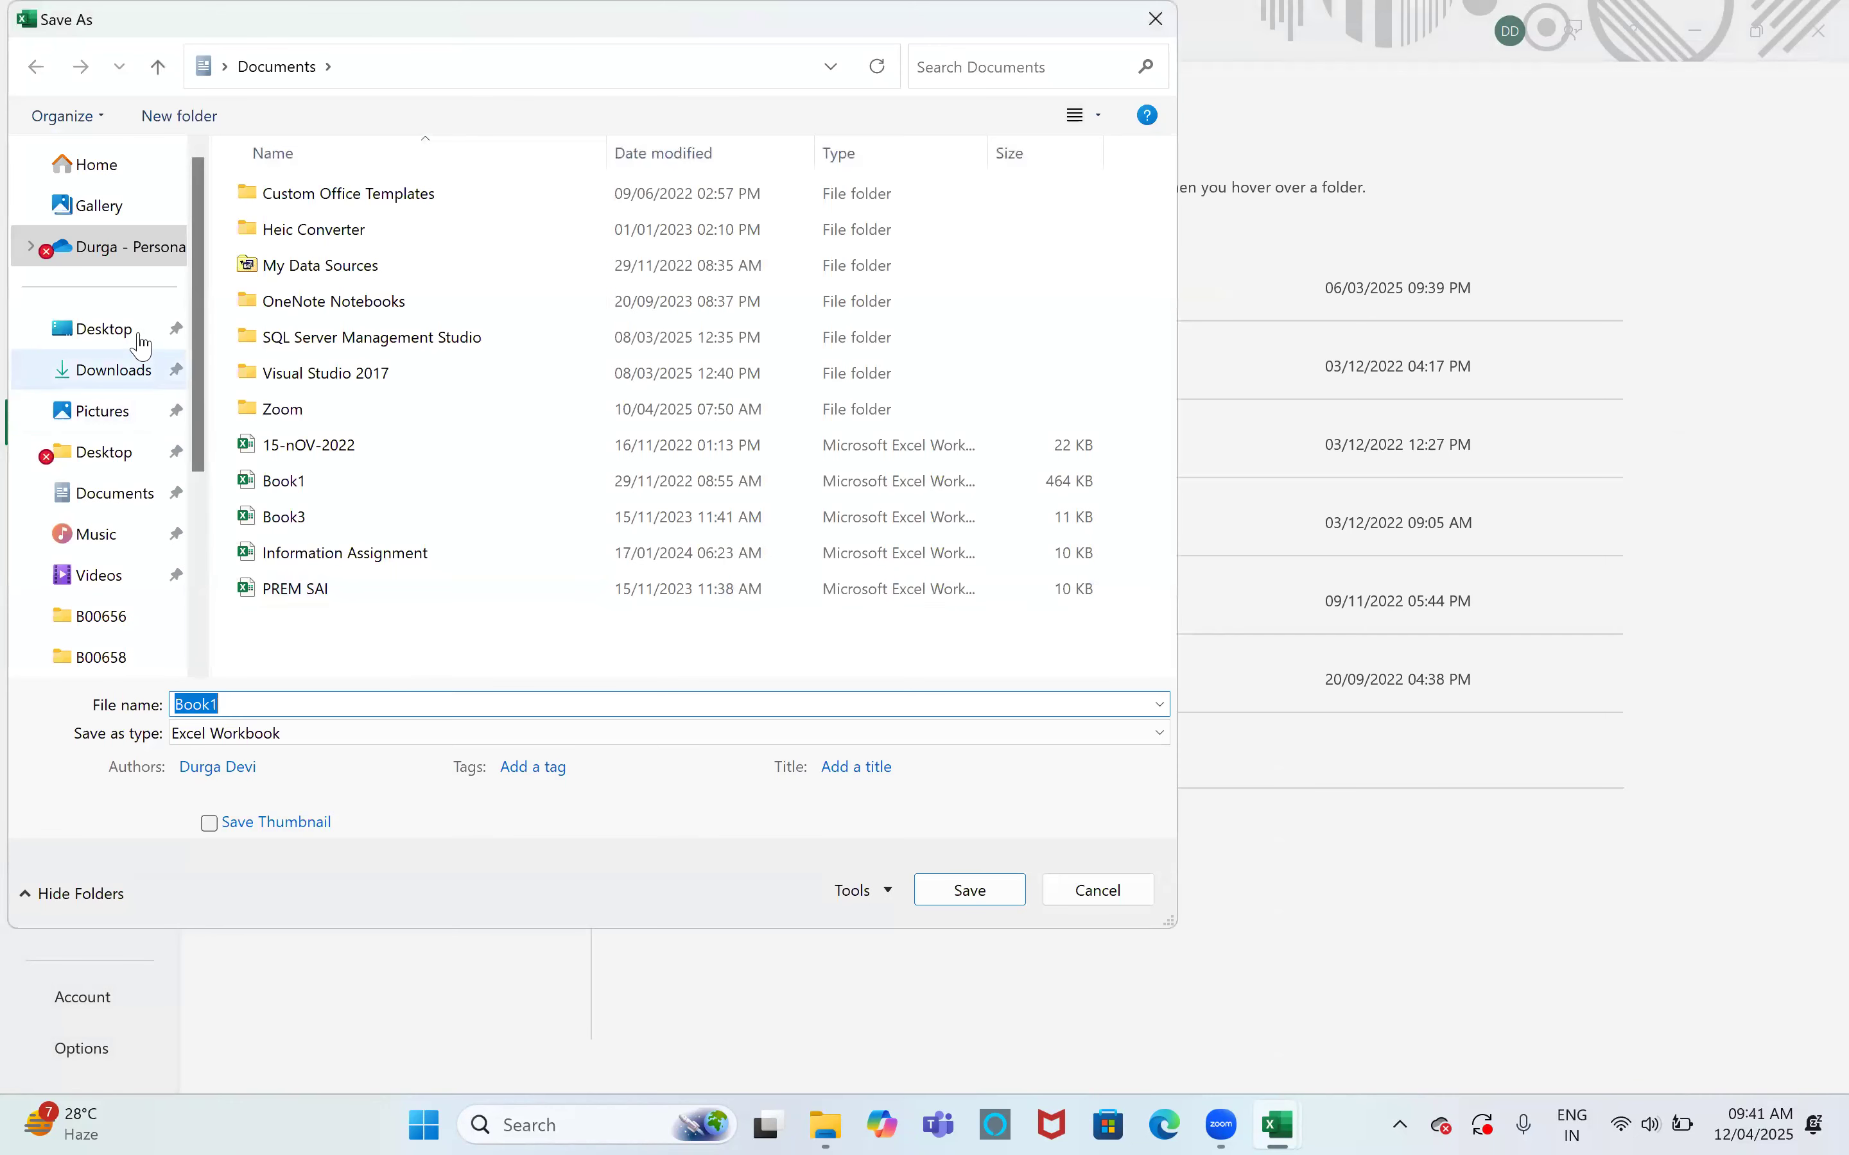
click(140, 340)
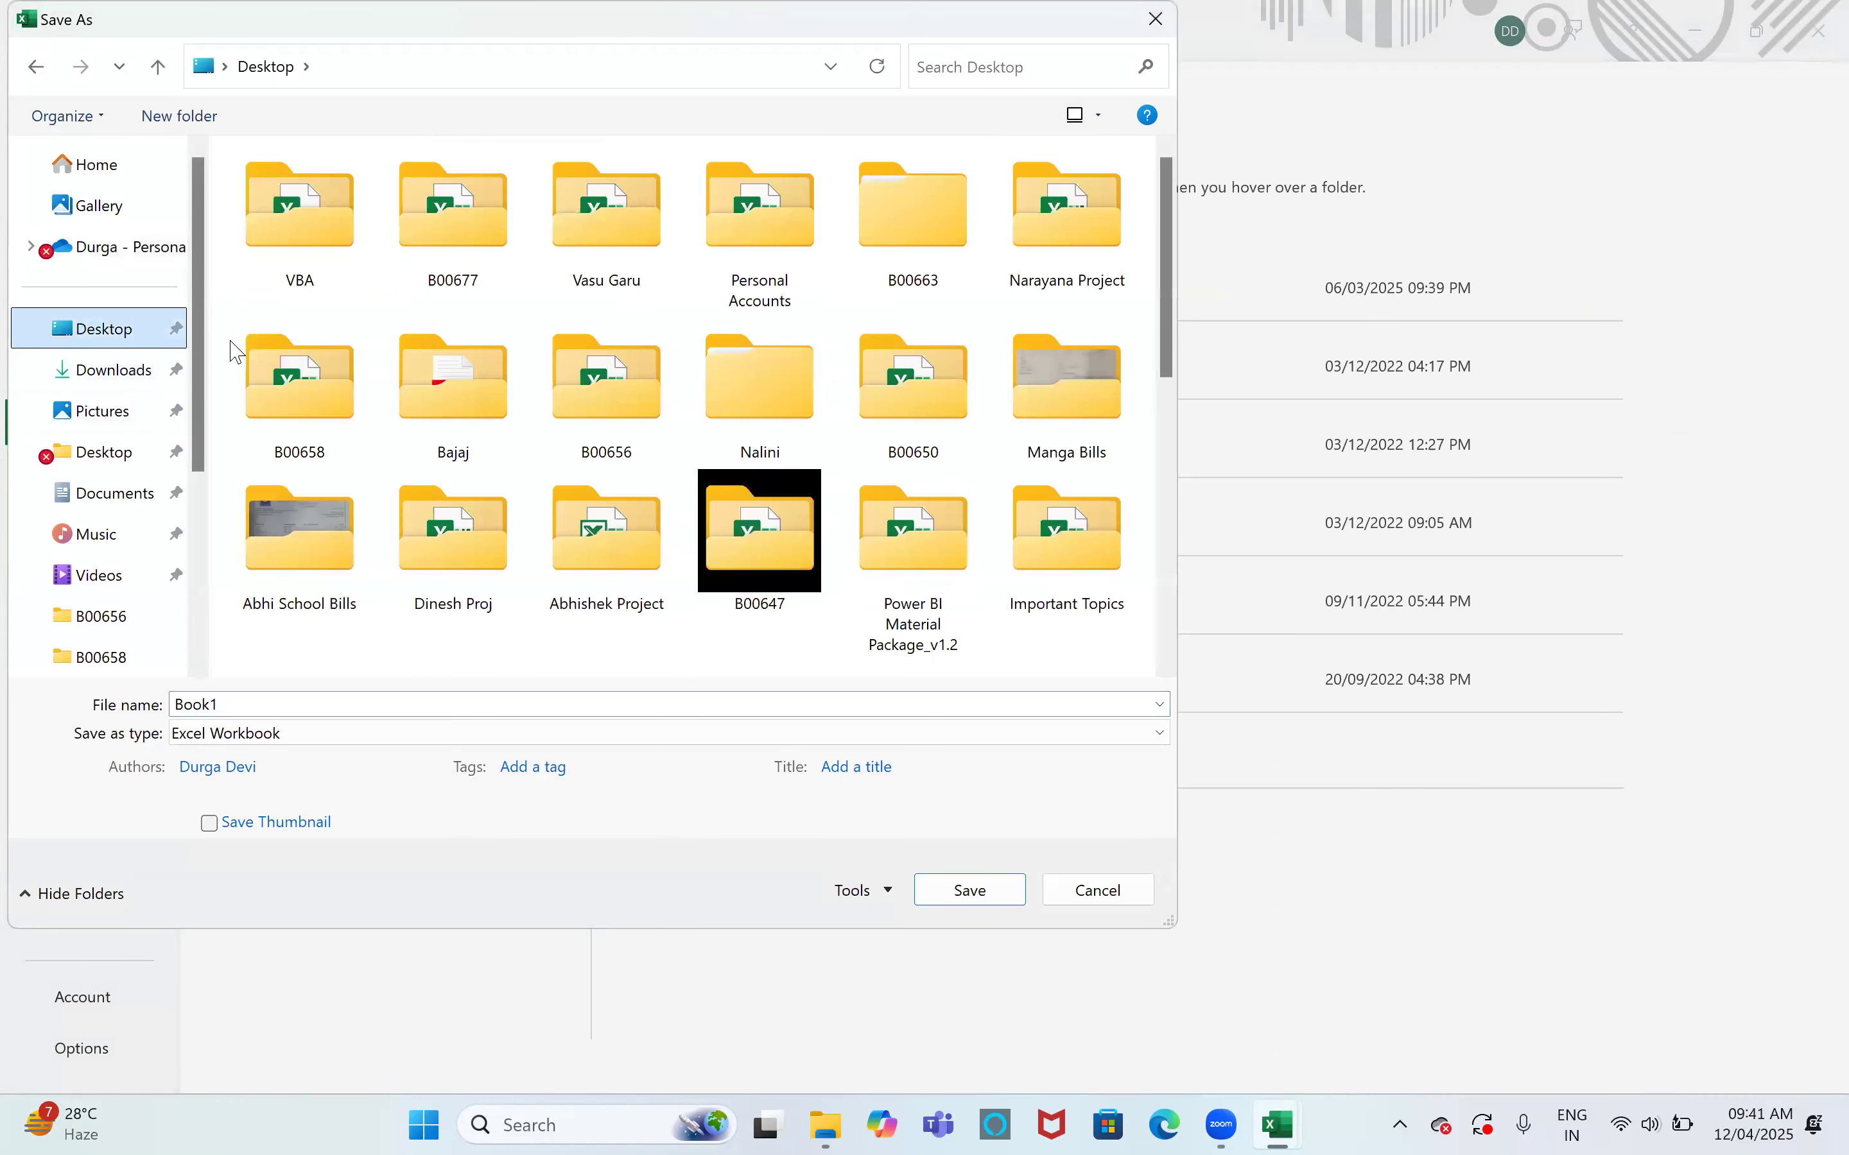
mouse_move(241, 356)
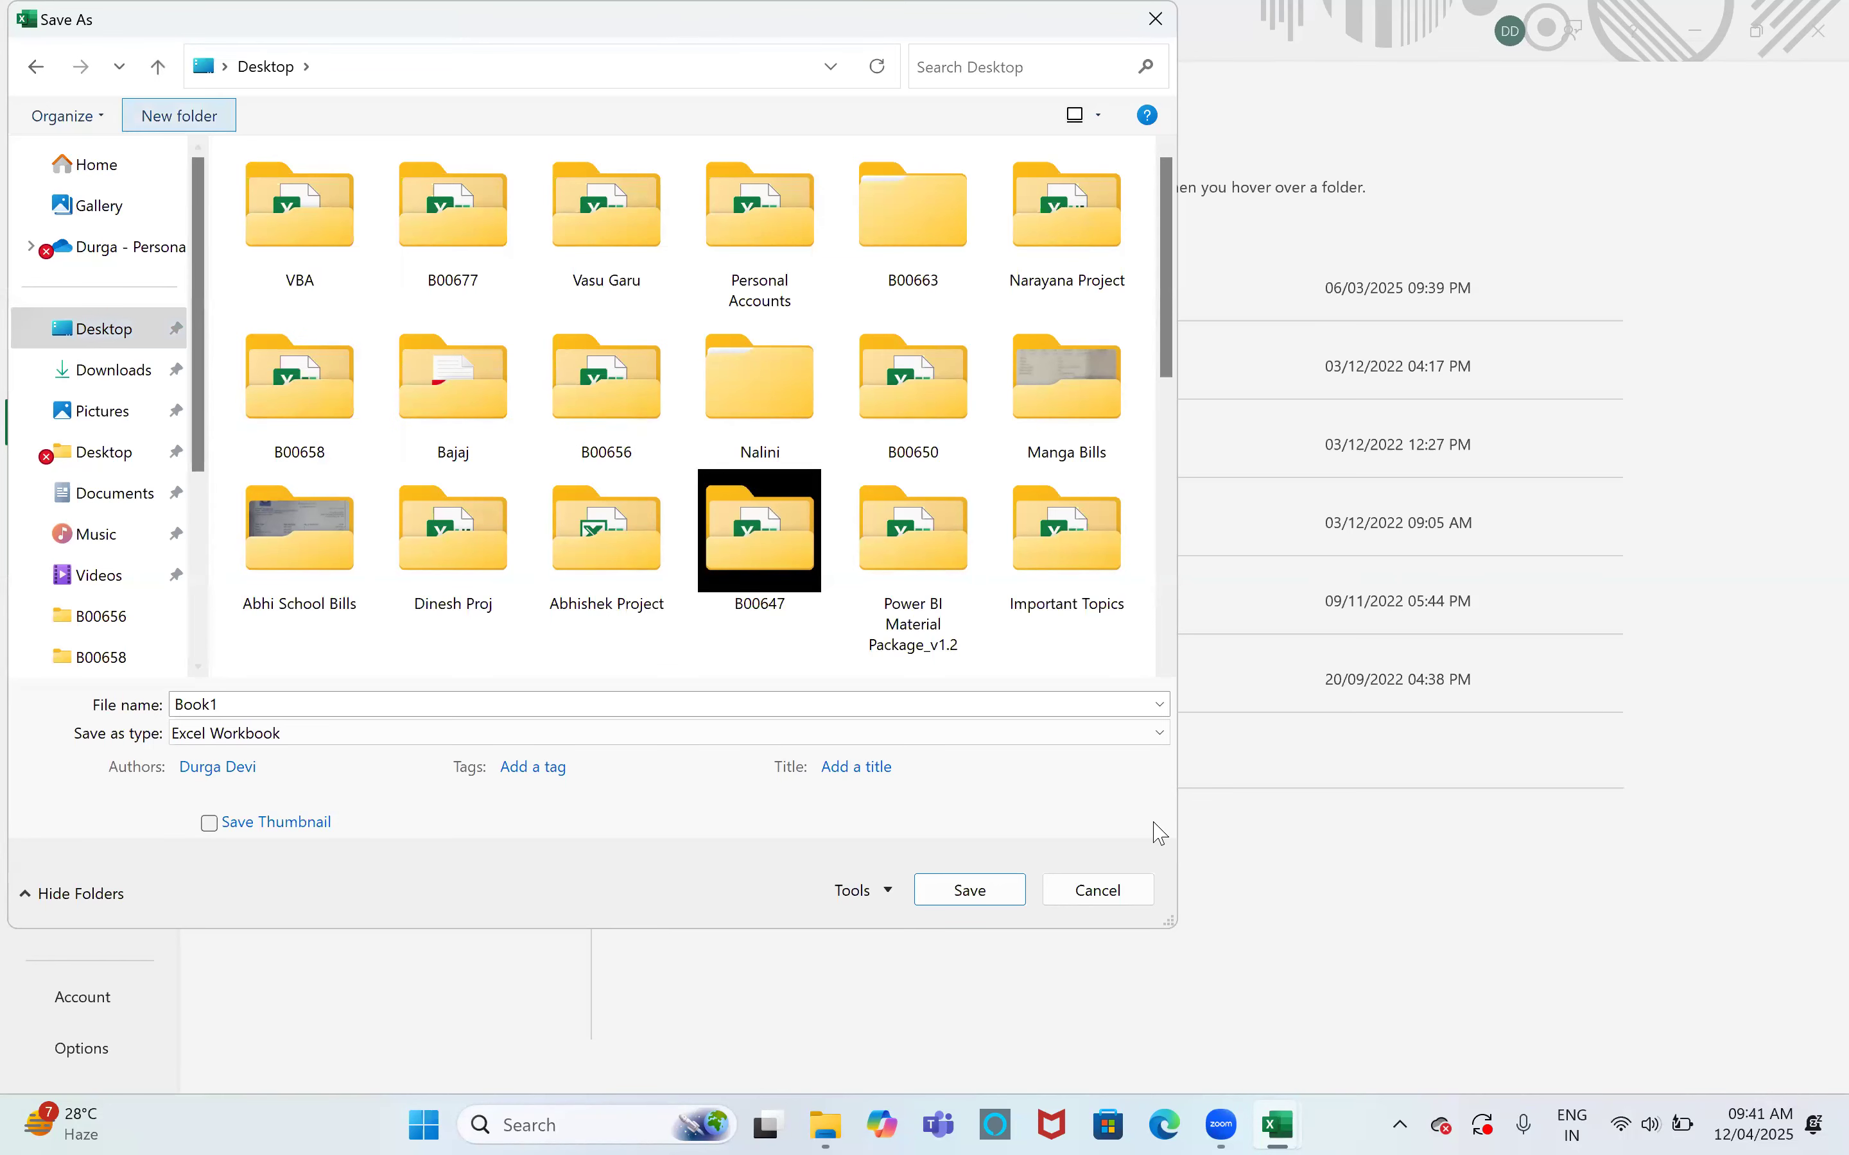
text(B00)
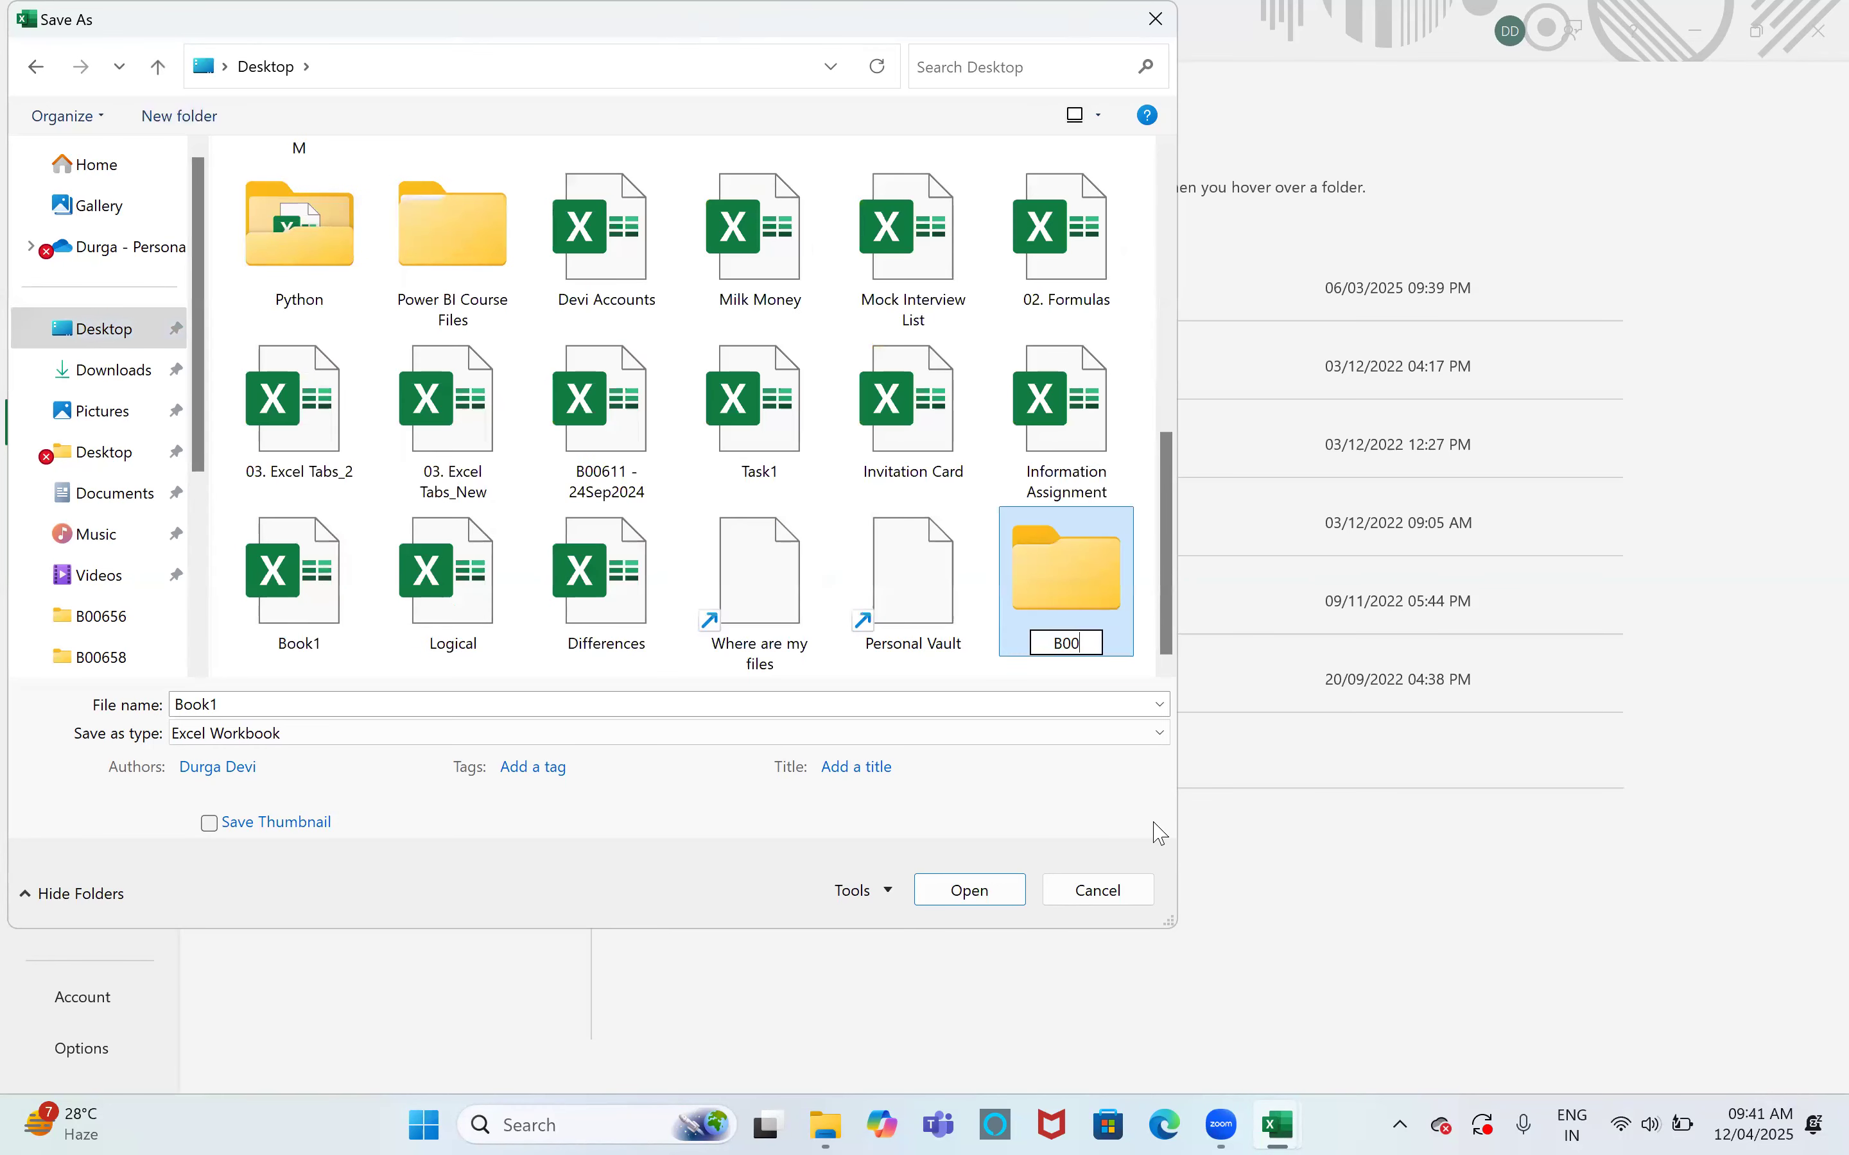
text(- Undefineds)
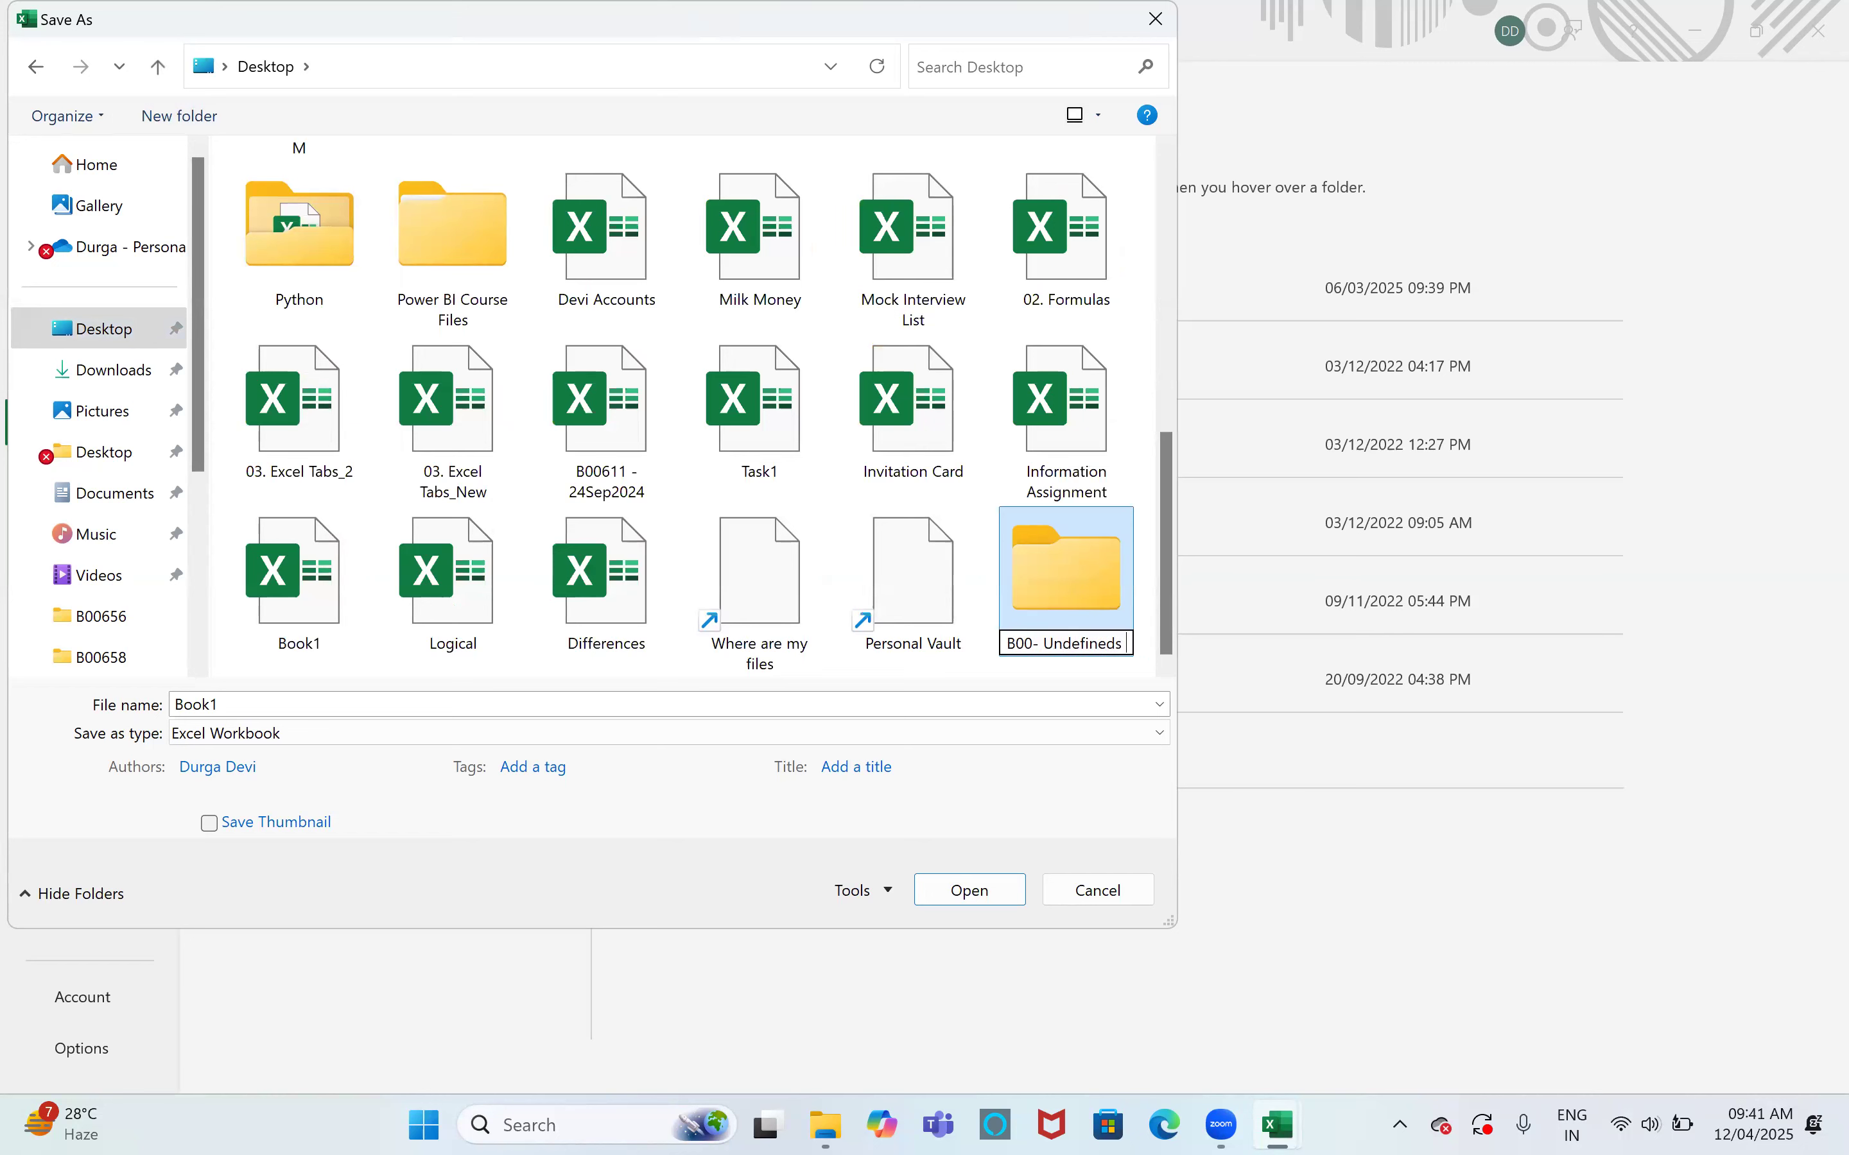
text( VBA)
key(Return)
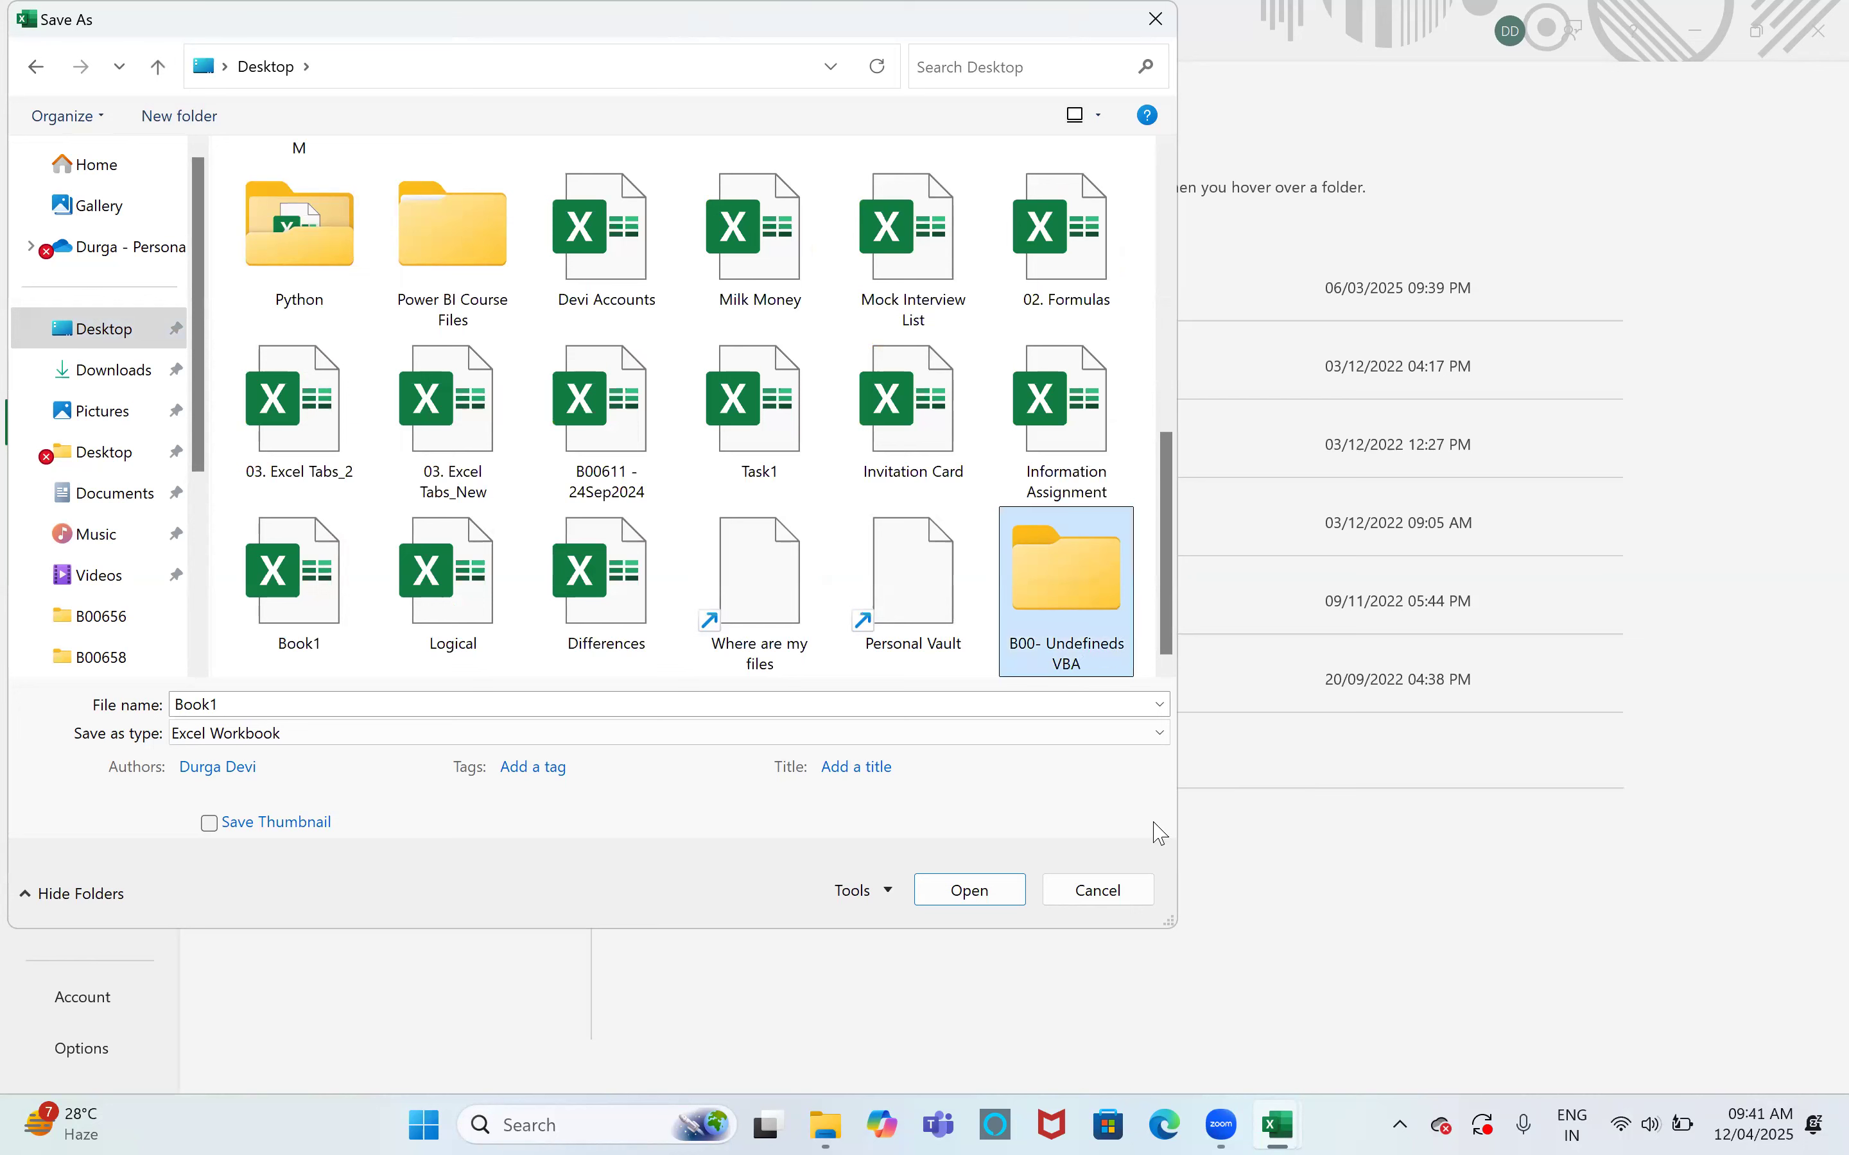
key(Return)
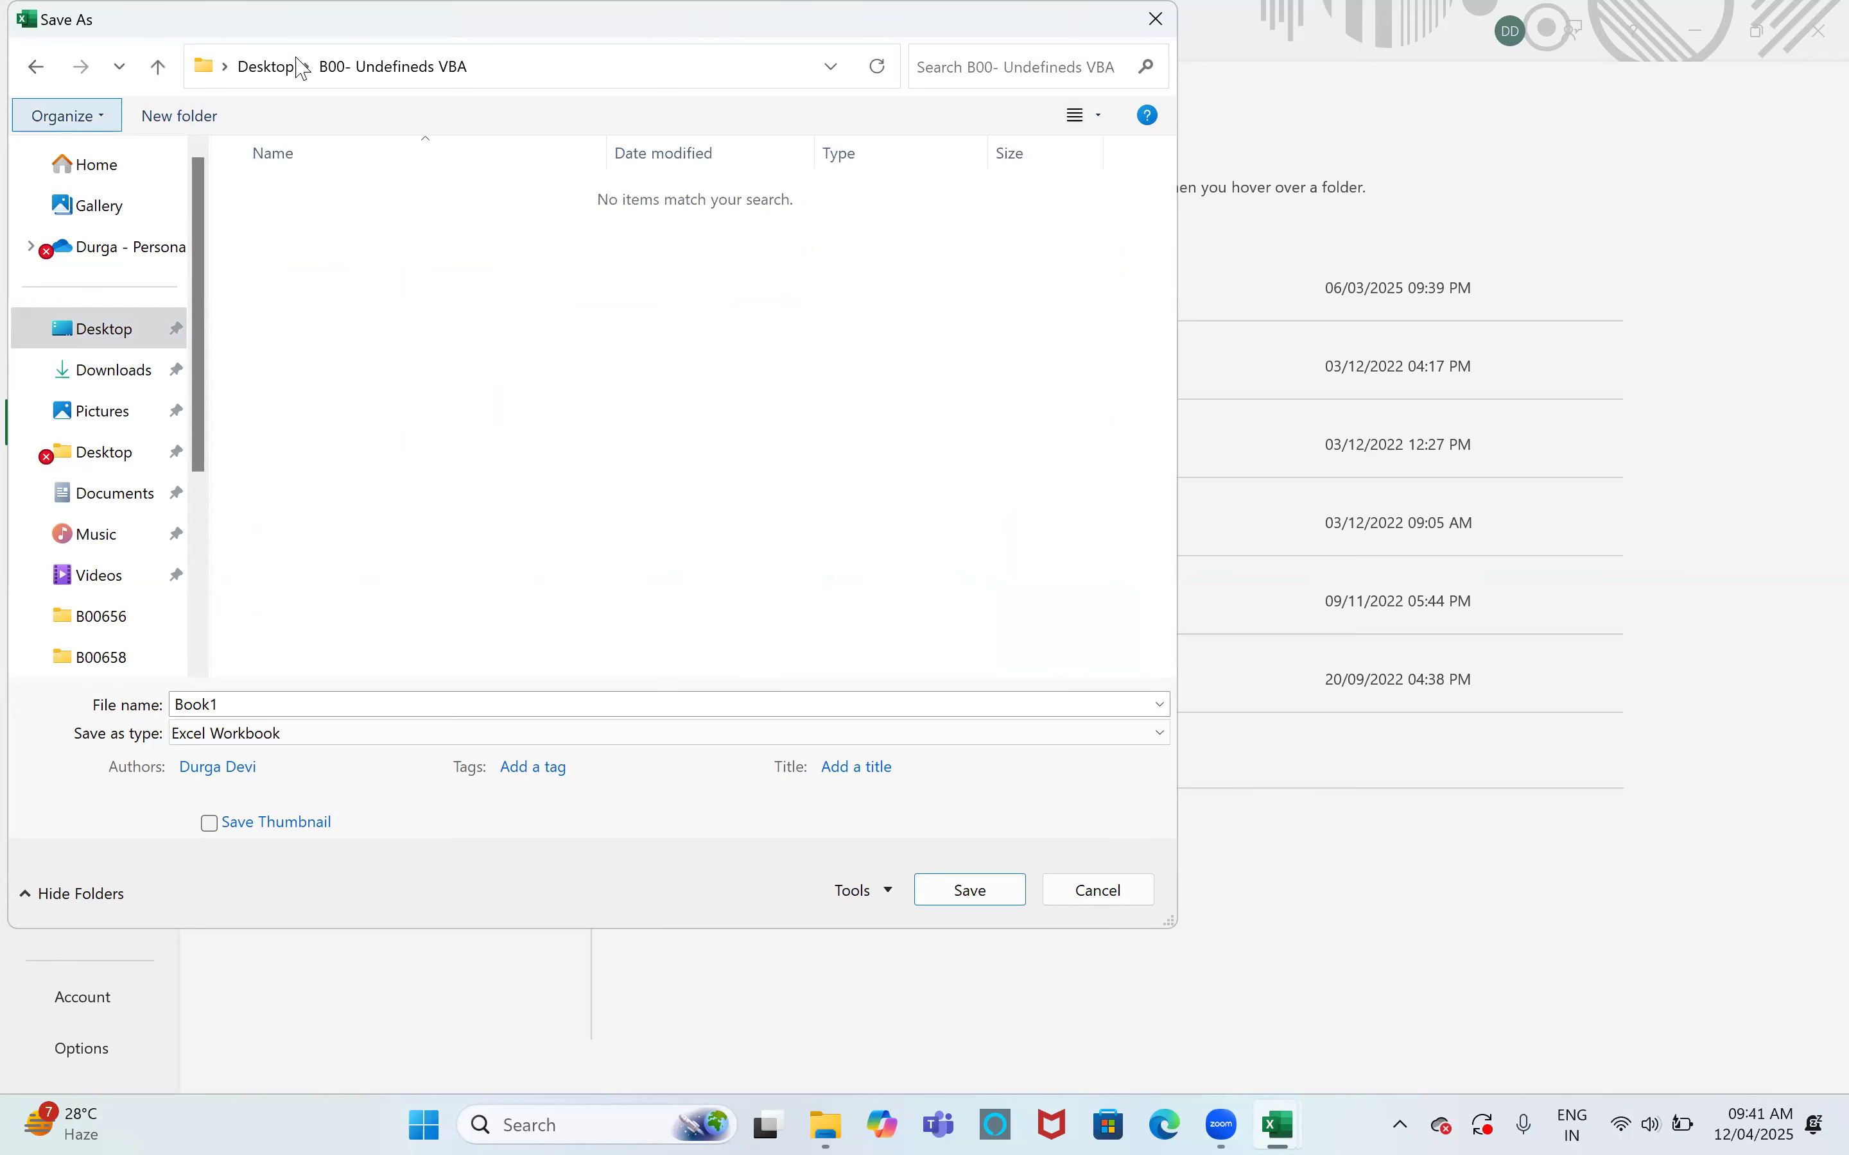
Save the workbook in this folder as "B00 - Batch" with the Excel Macro-Enabled Workbook file type
double_click(254, 711)
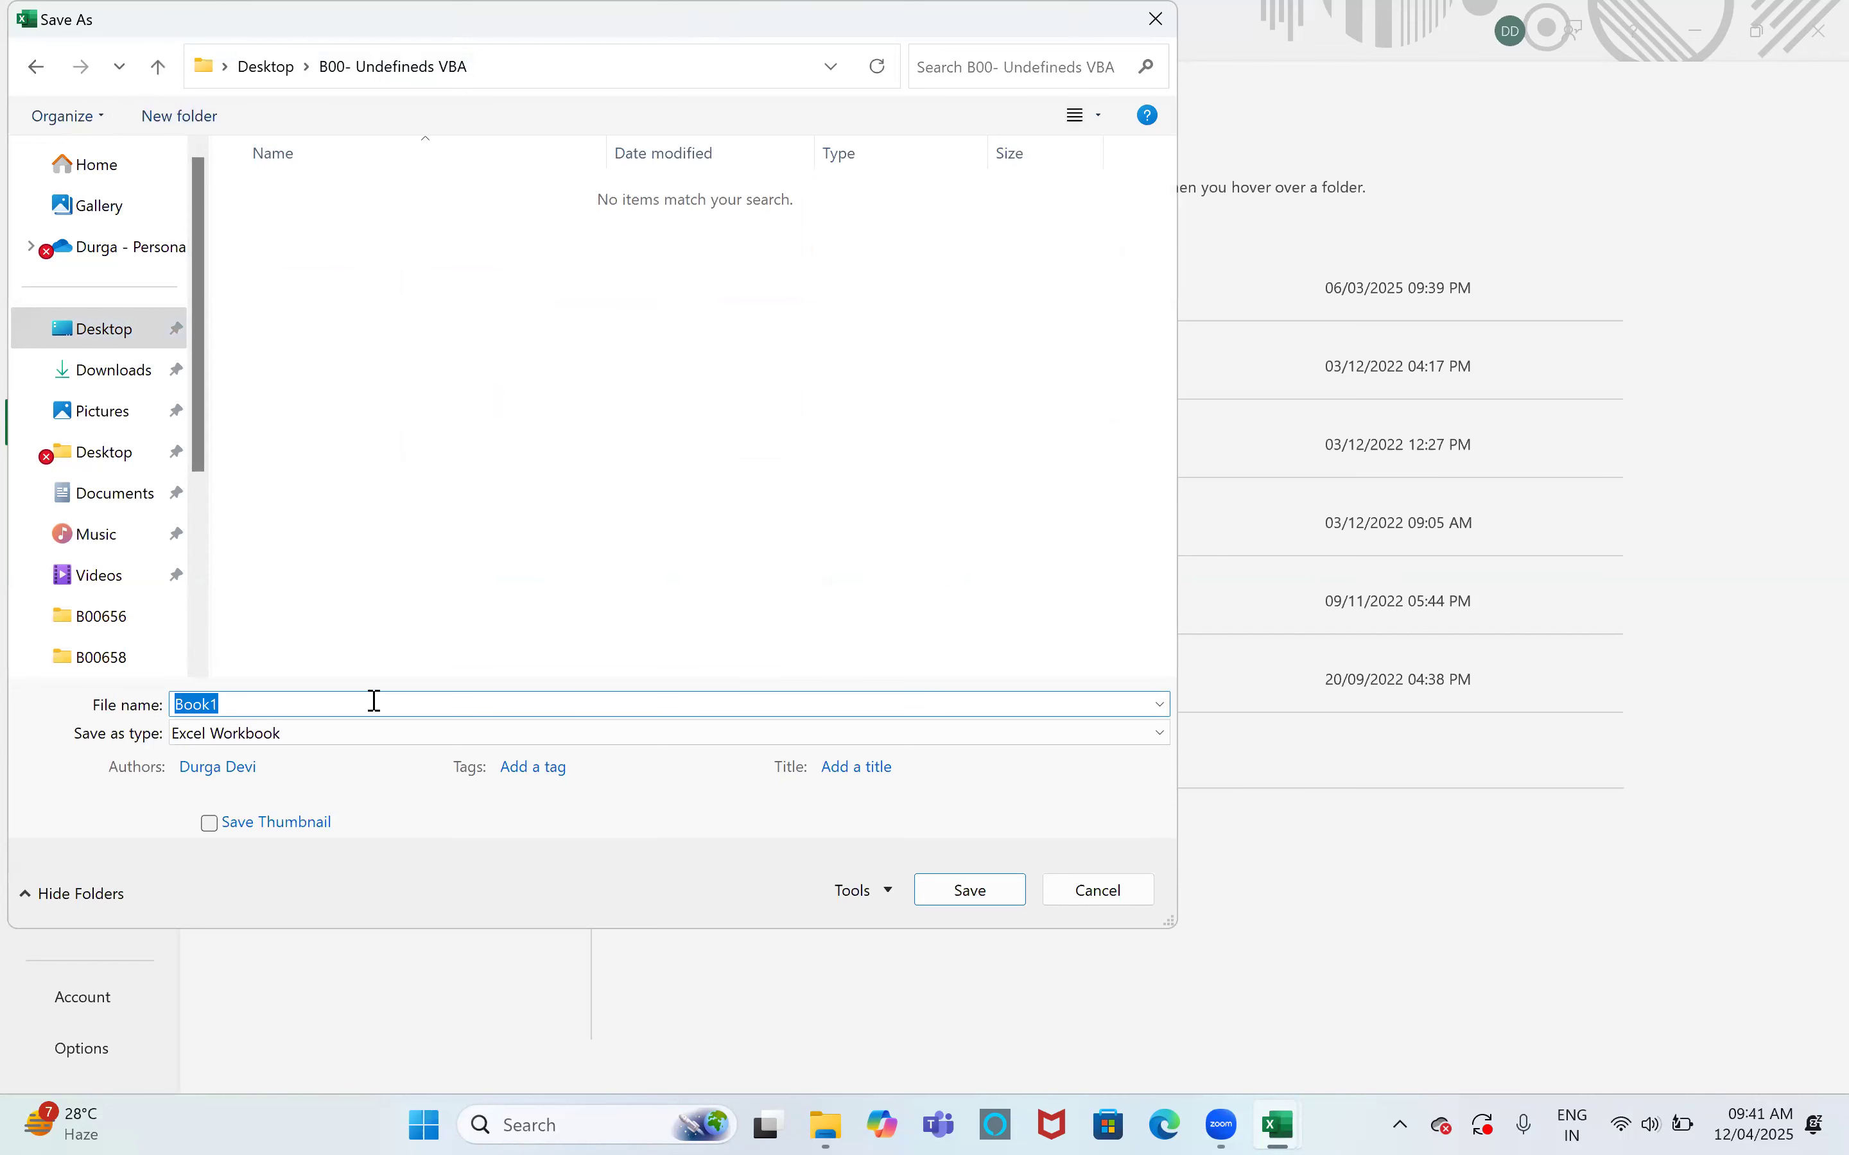
text(B00 - Batch)
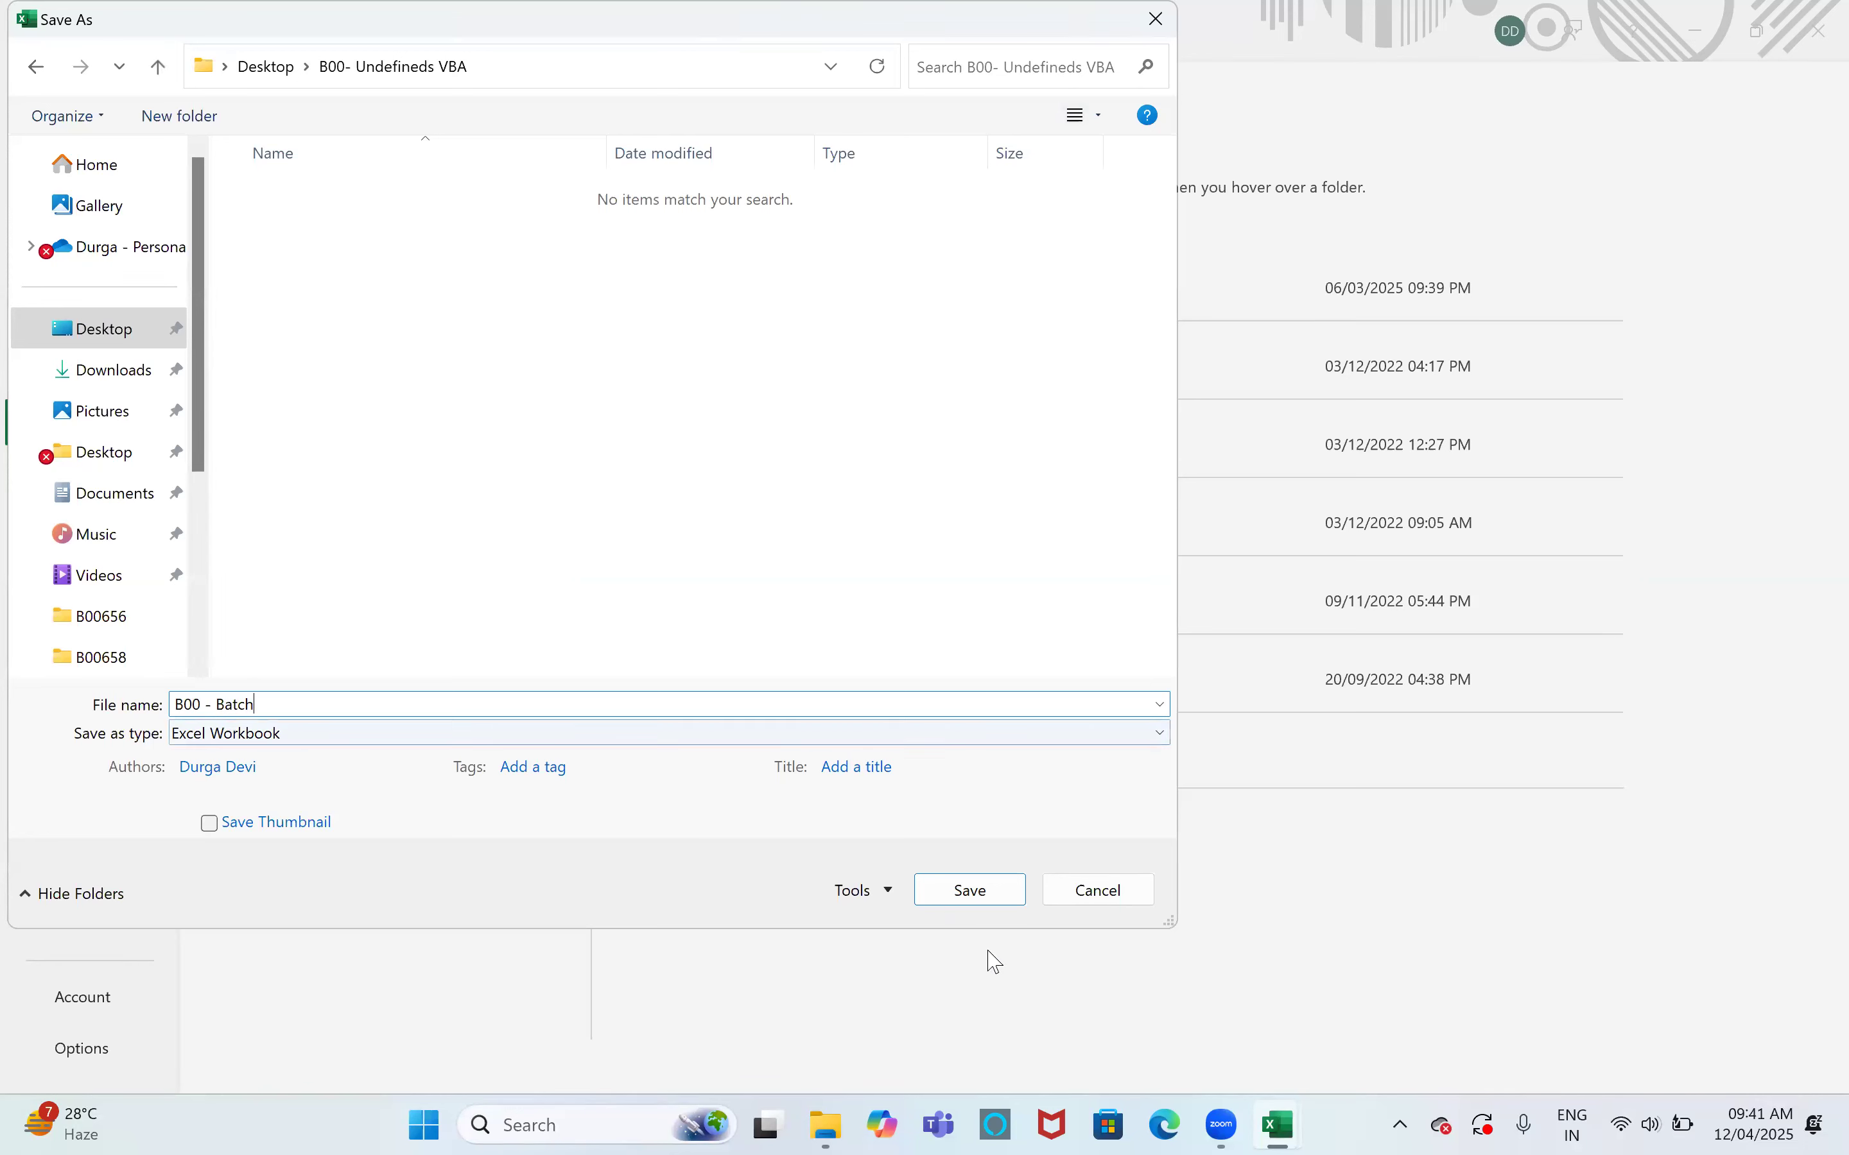
click(253, 735)
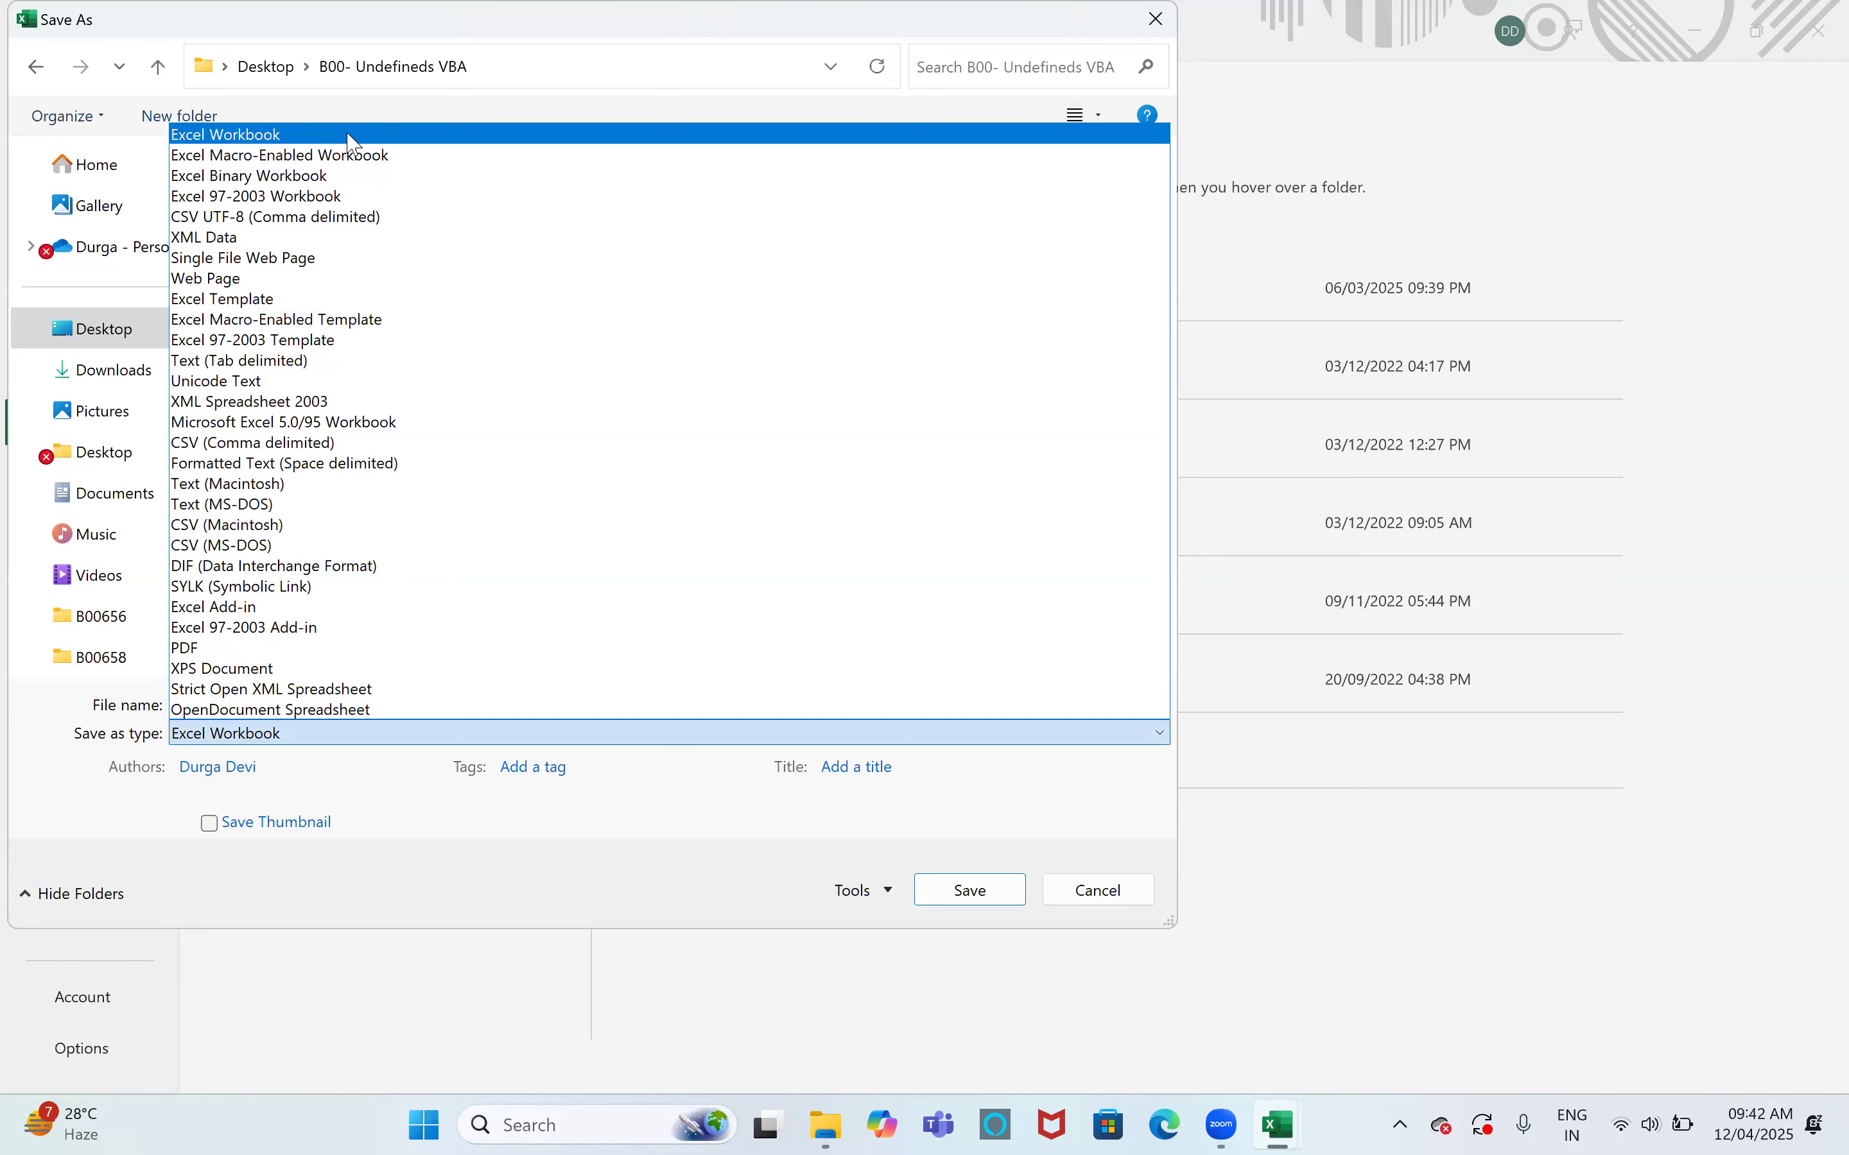
click(338, 154)
click(963, 902)
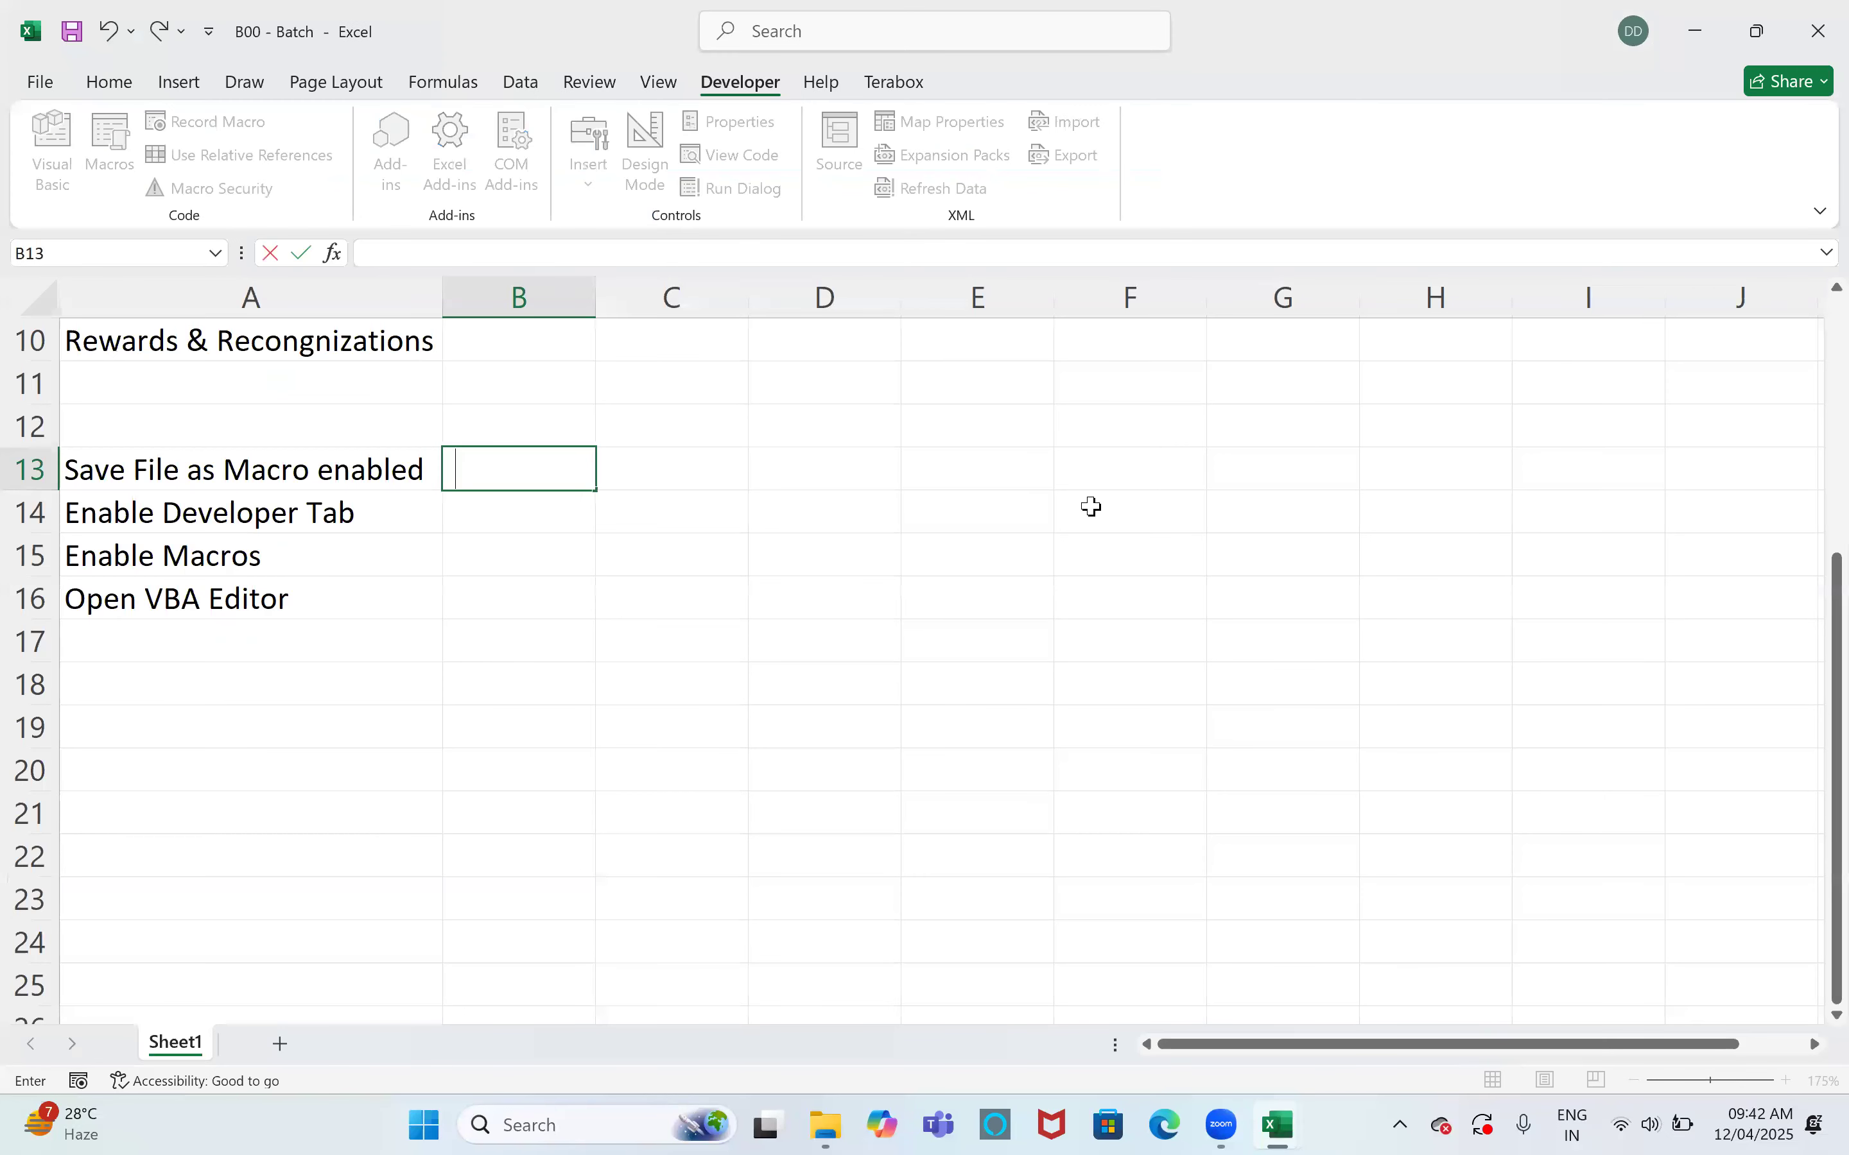
Enter the note "Save file type as .xlsm or .xlsb(Binary Workbook)" in cell B13
text(Save file)
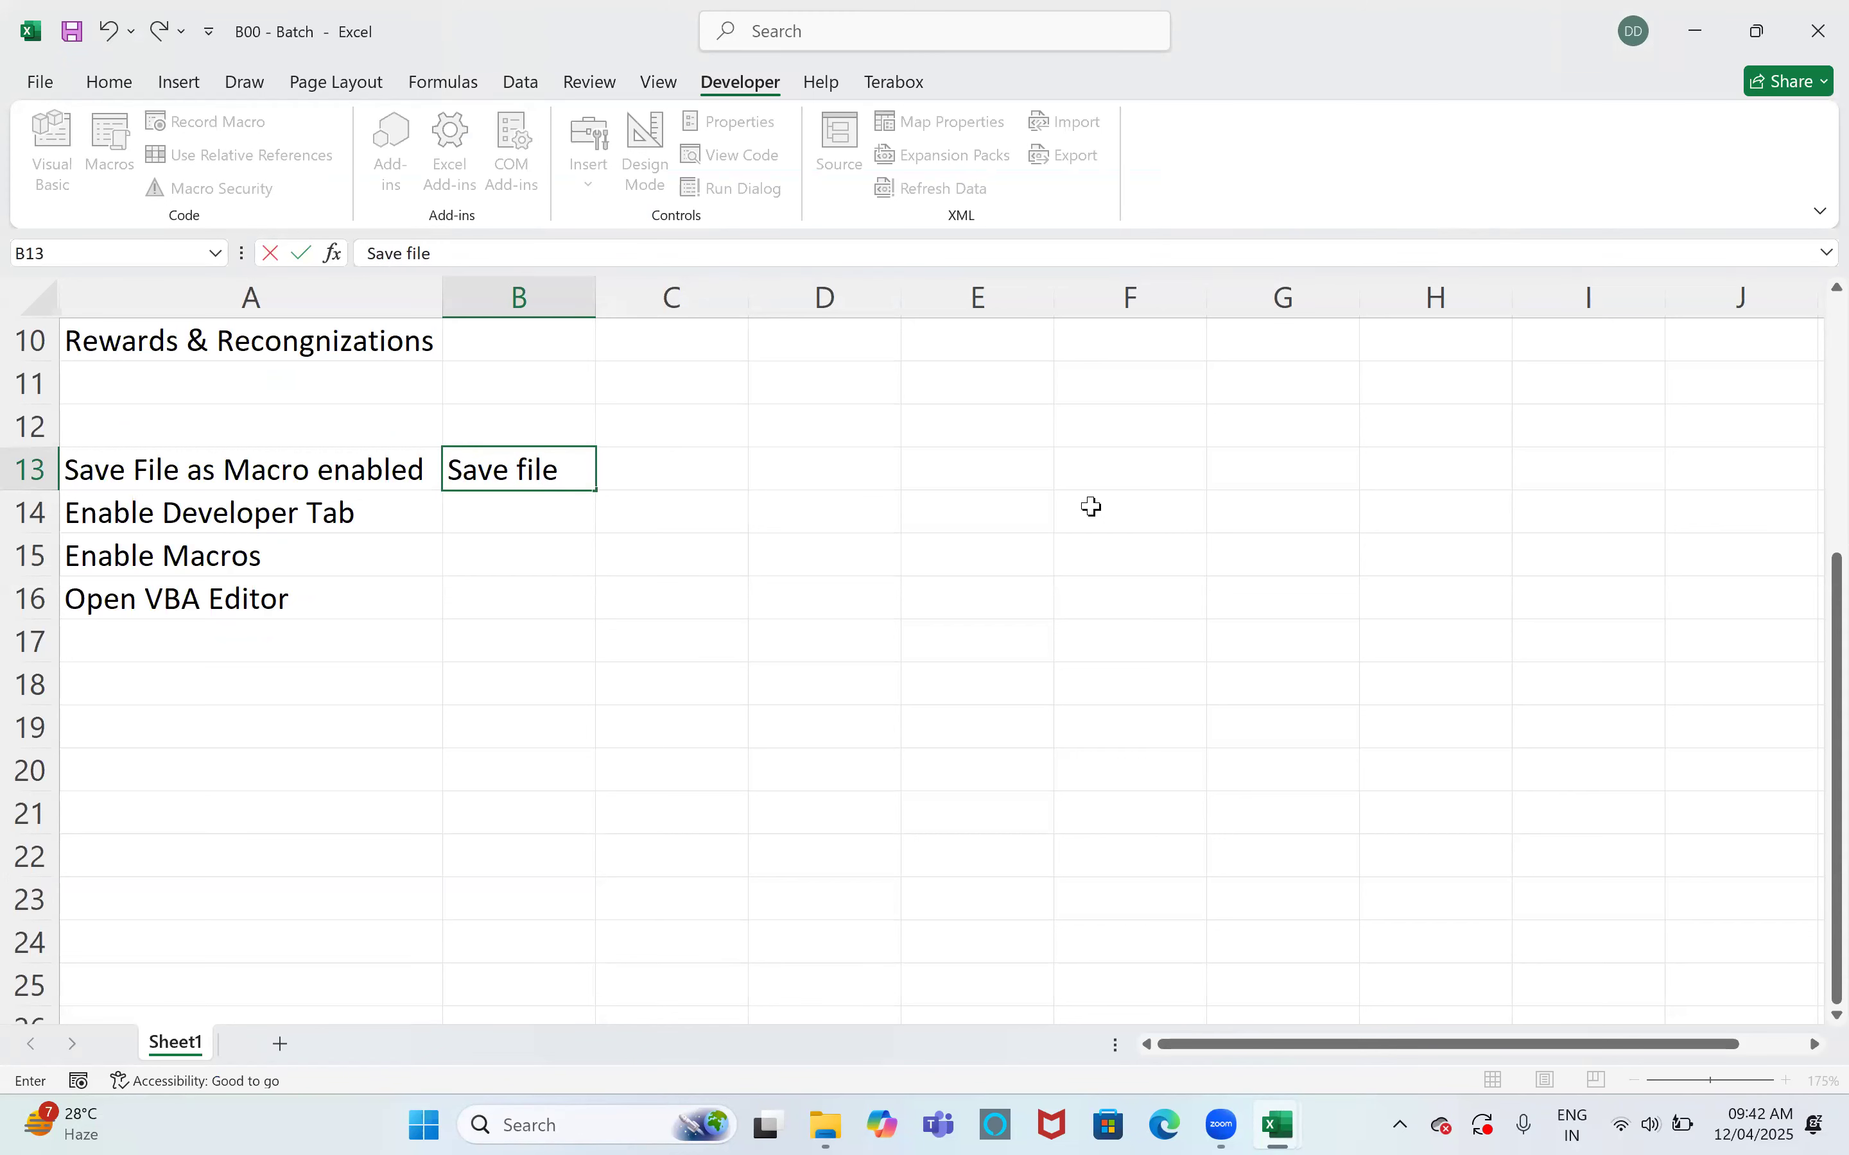
text( type as .xlsm)
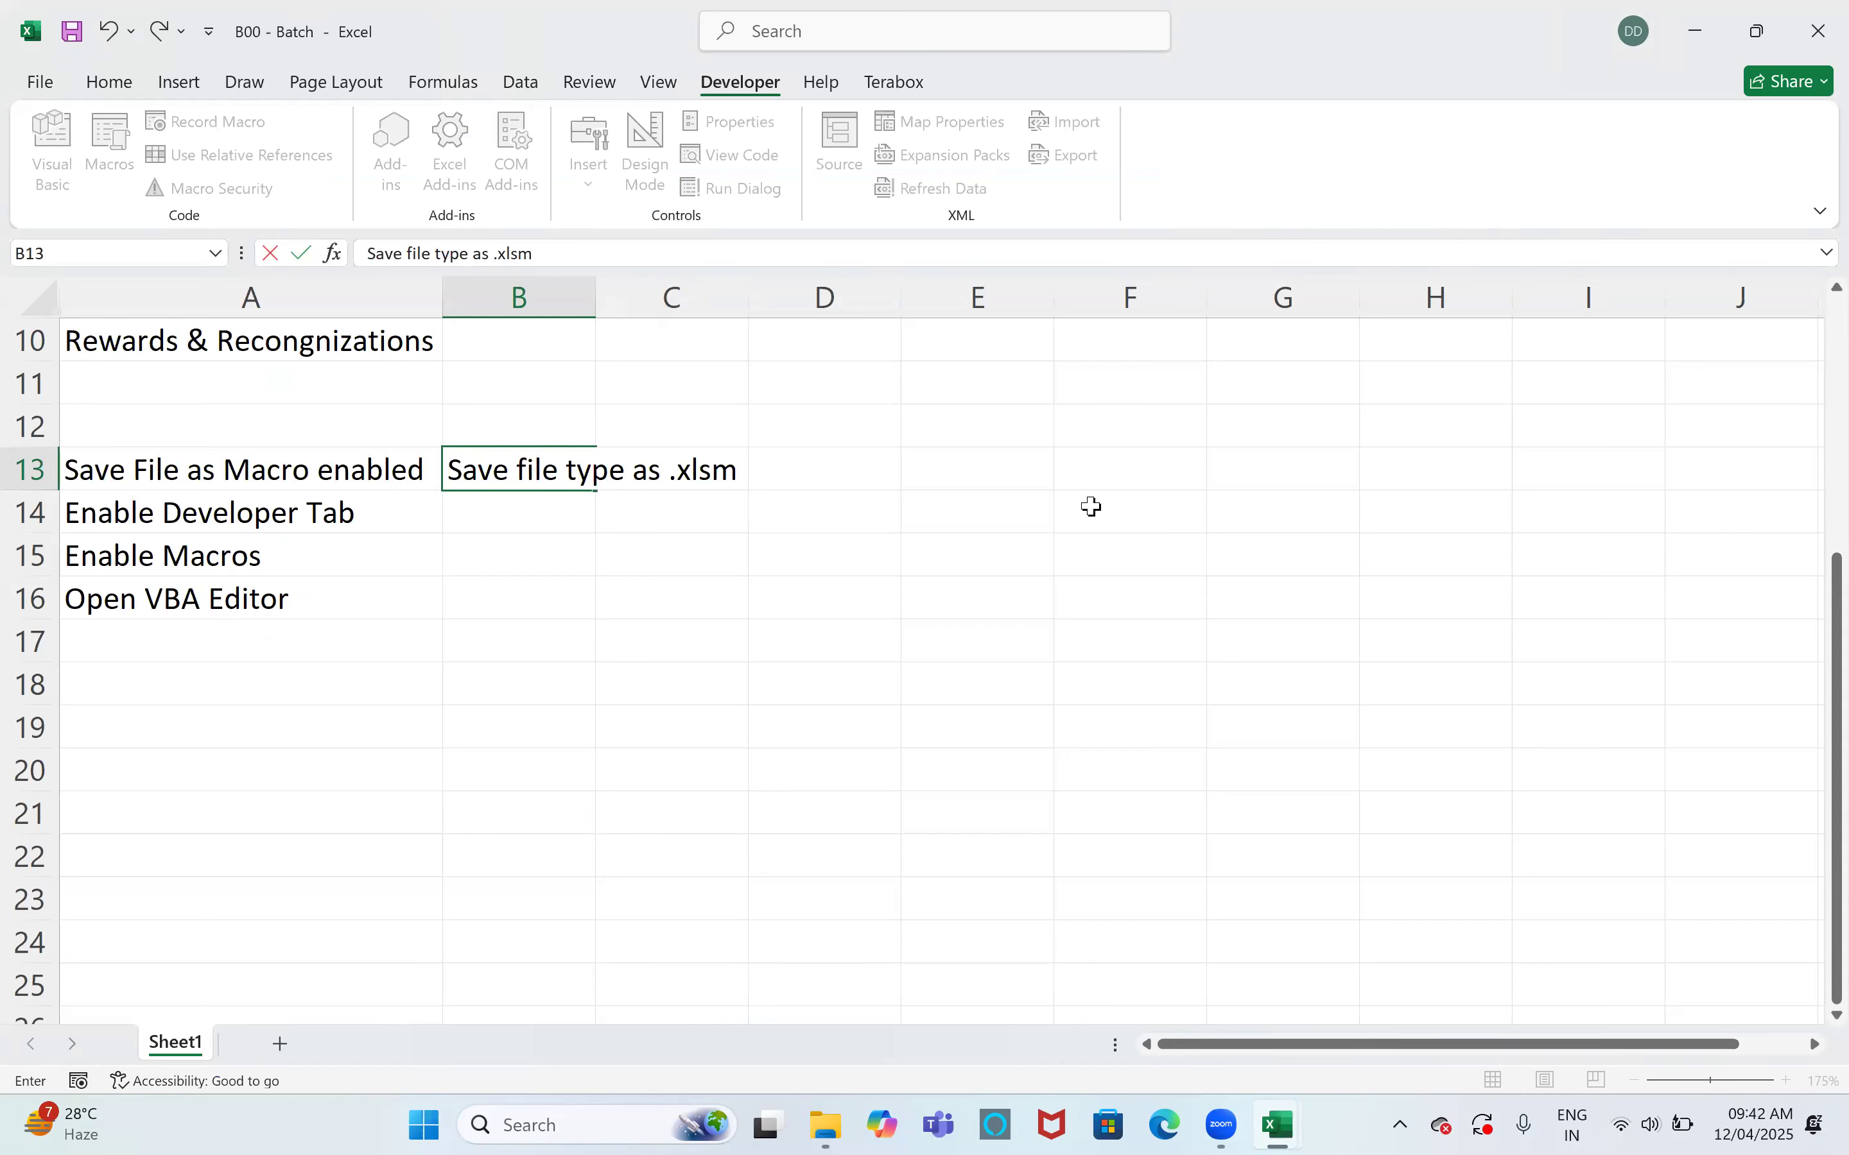
text( or .xlsb(Bi)
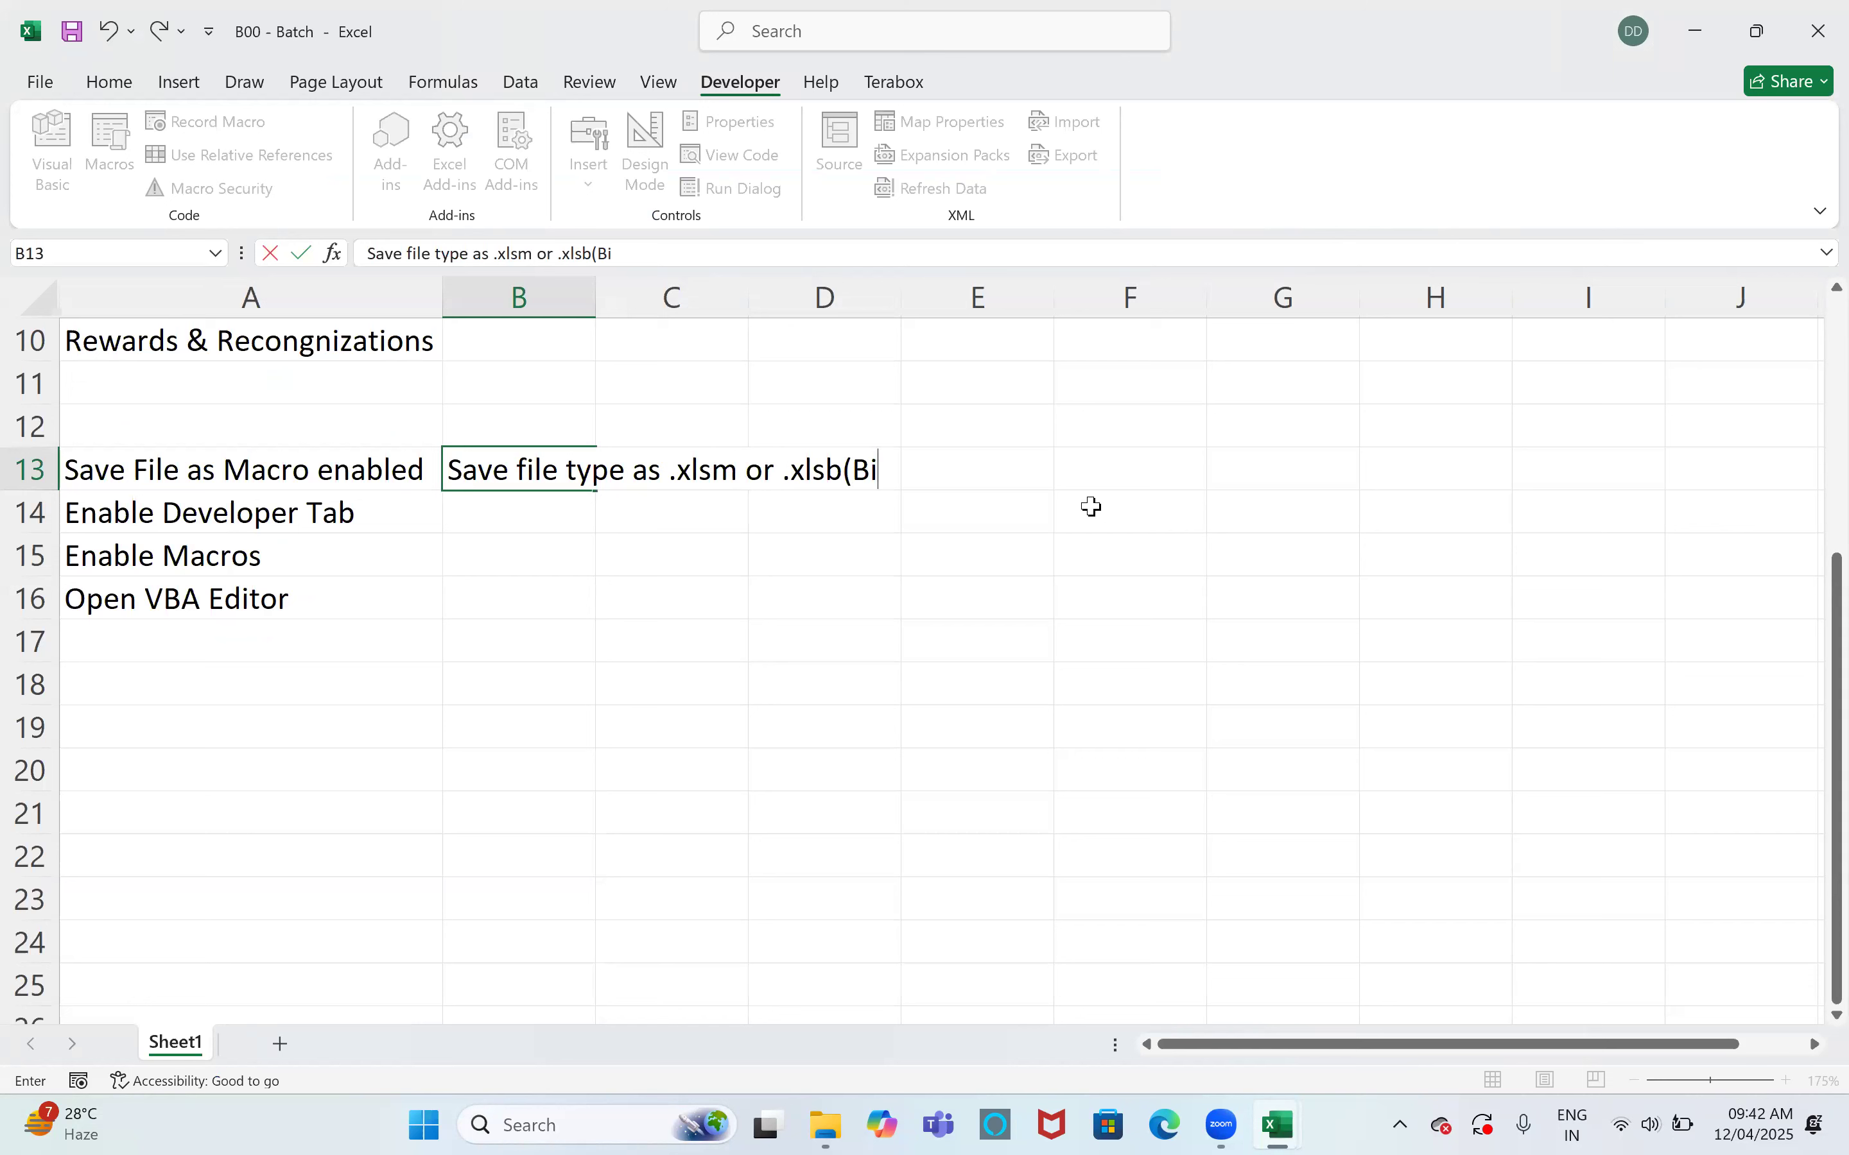
text(nary Workbook))
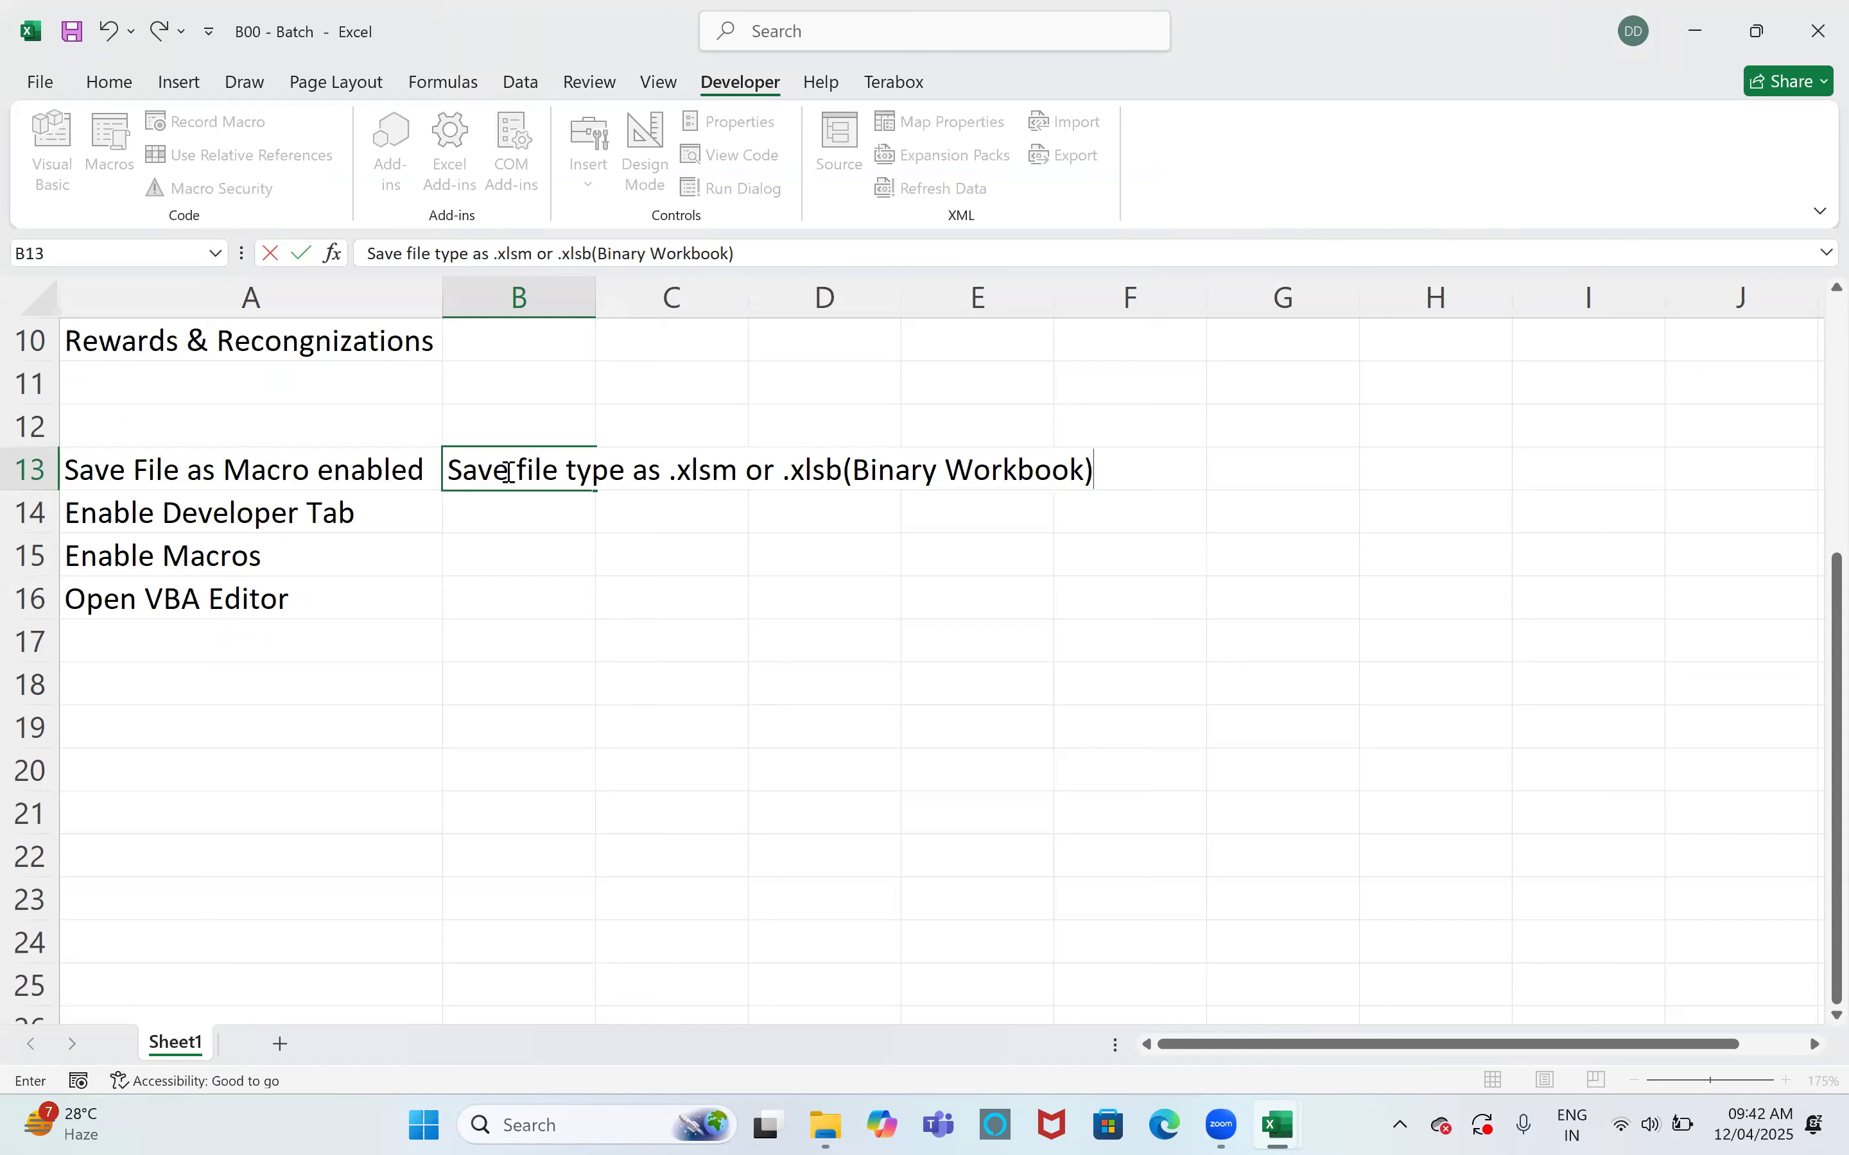
Insert "(Macro Enabled workbook)" directly after ".xlsm" in the note in cell B13
click(533, 253)
text((Macro )
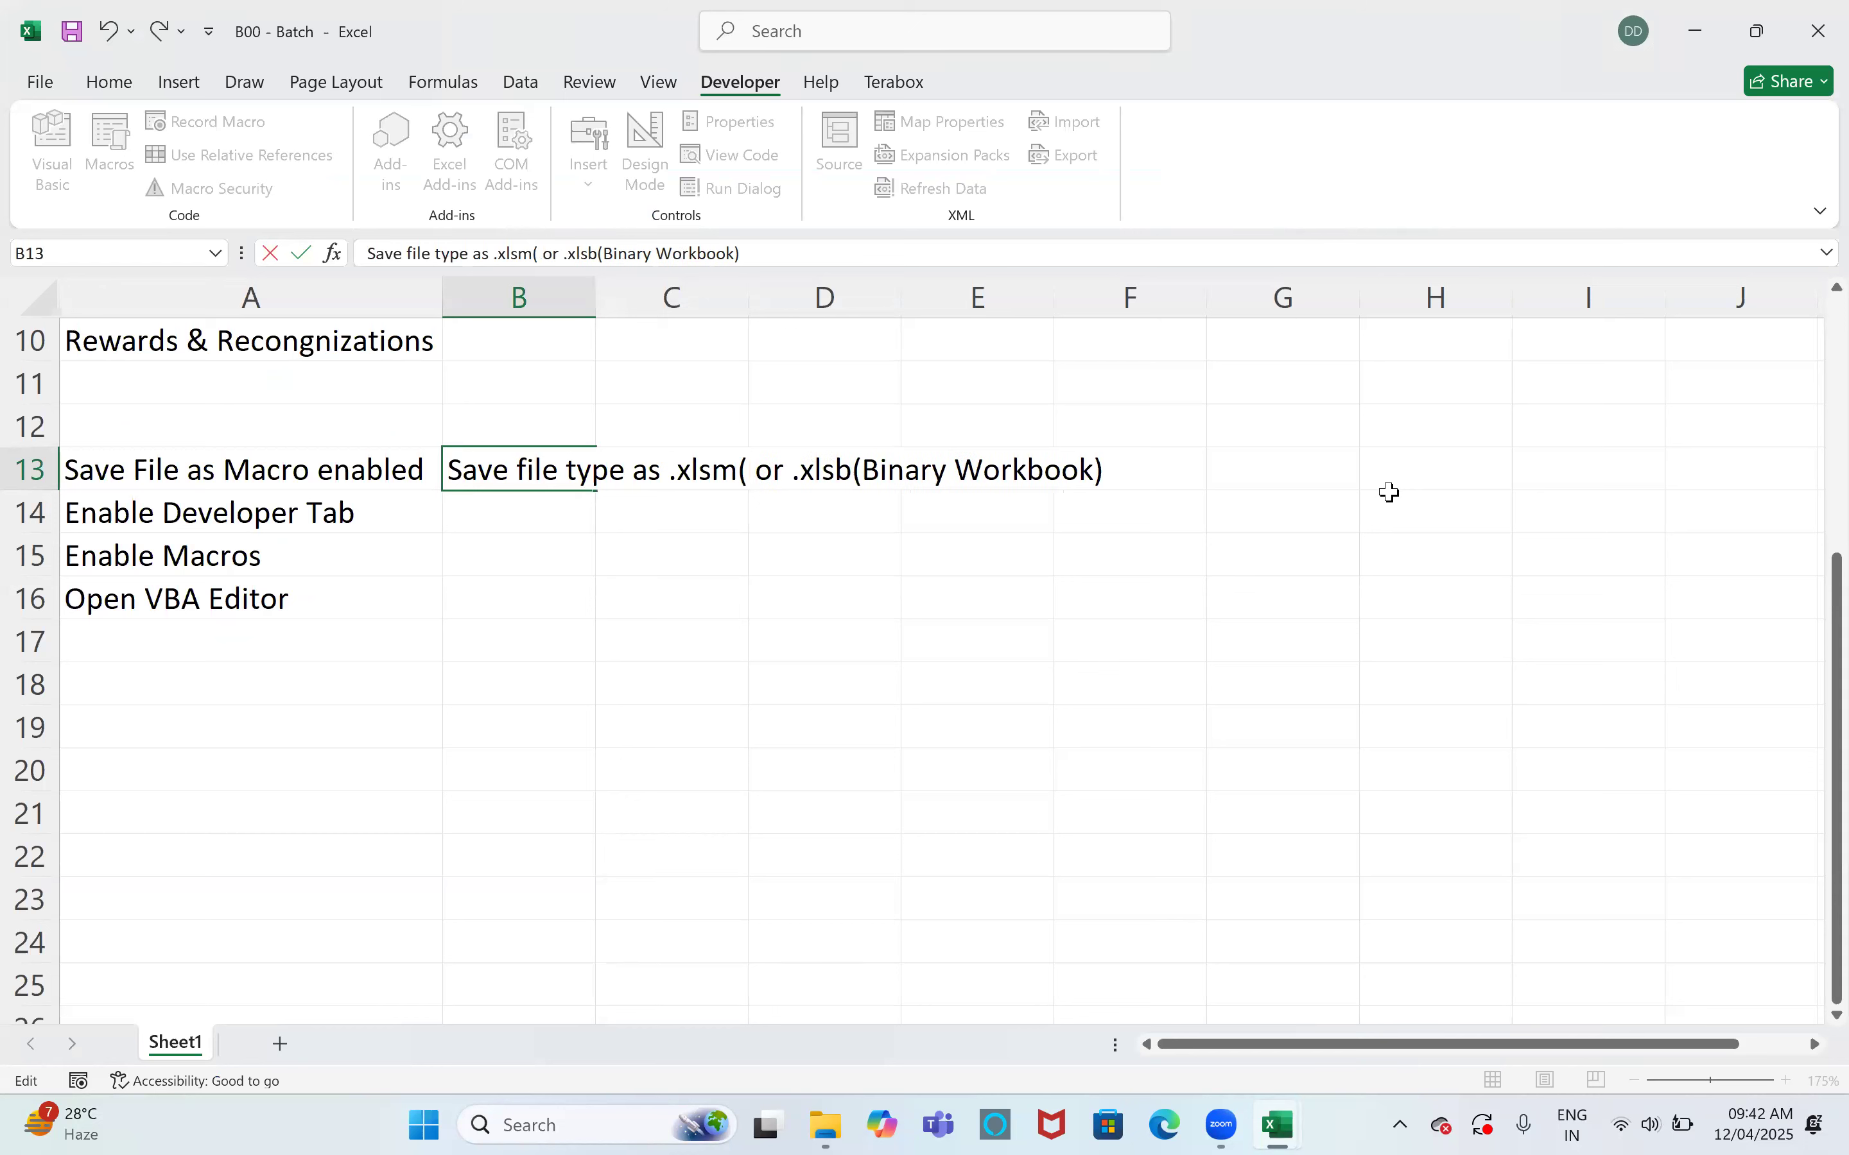
text(Enablked)
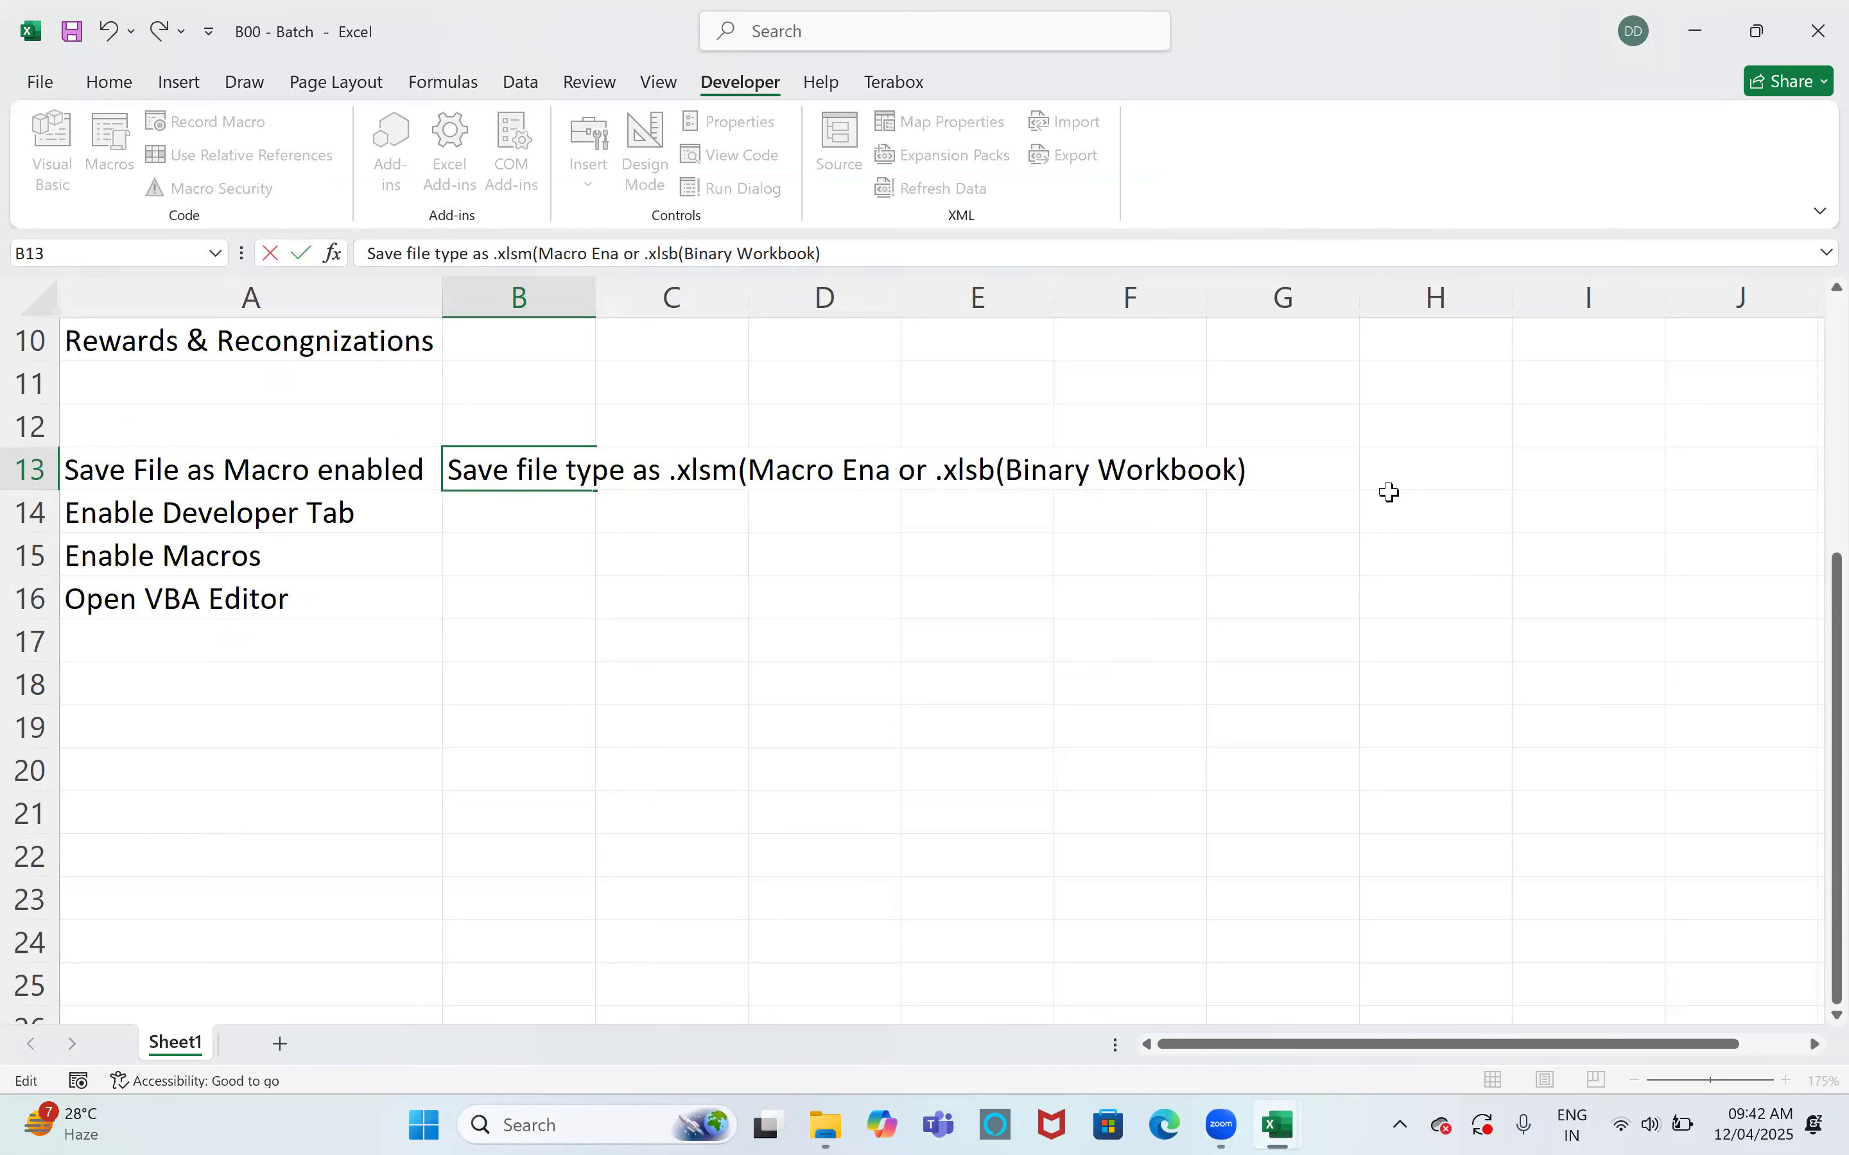
key(BackSpace)
key(BackSpace)
key(BackSpace)
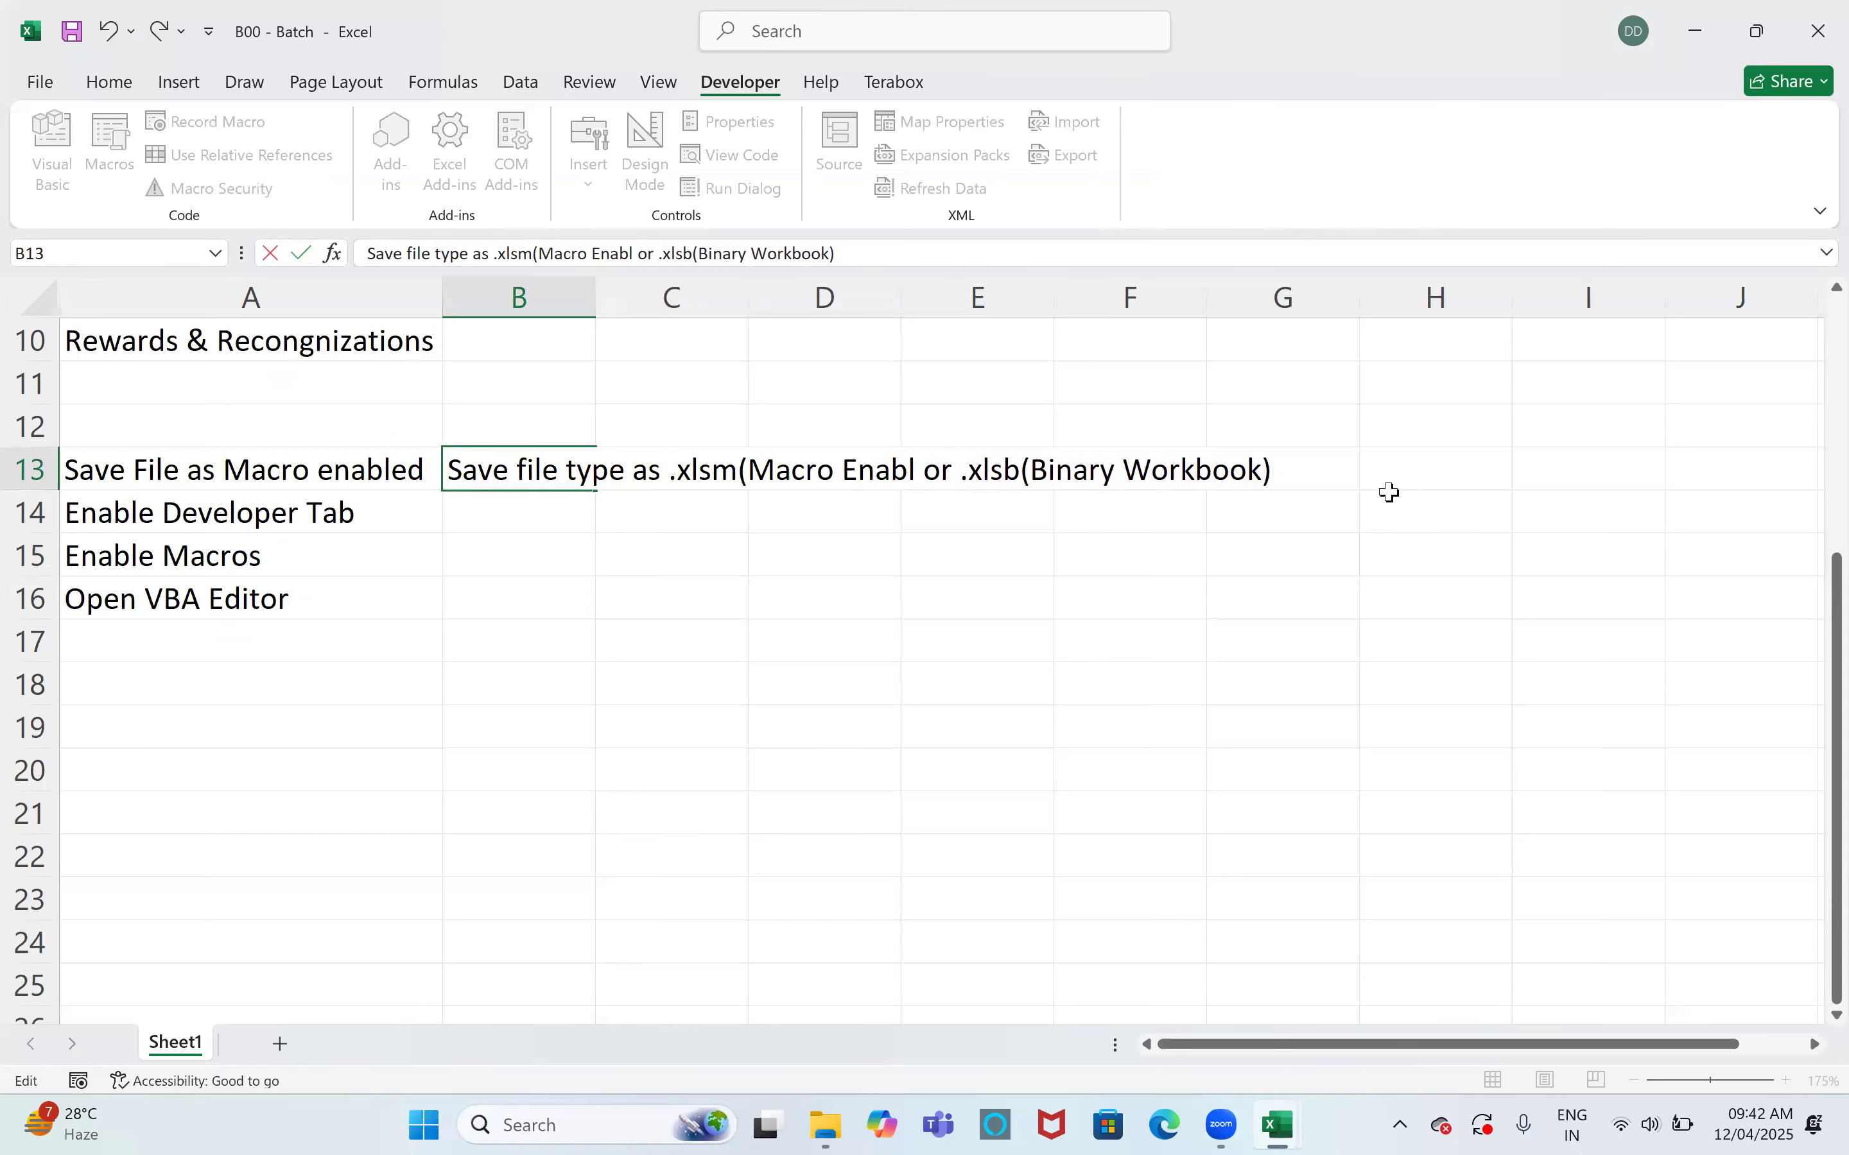
text(ed wor)
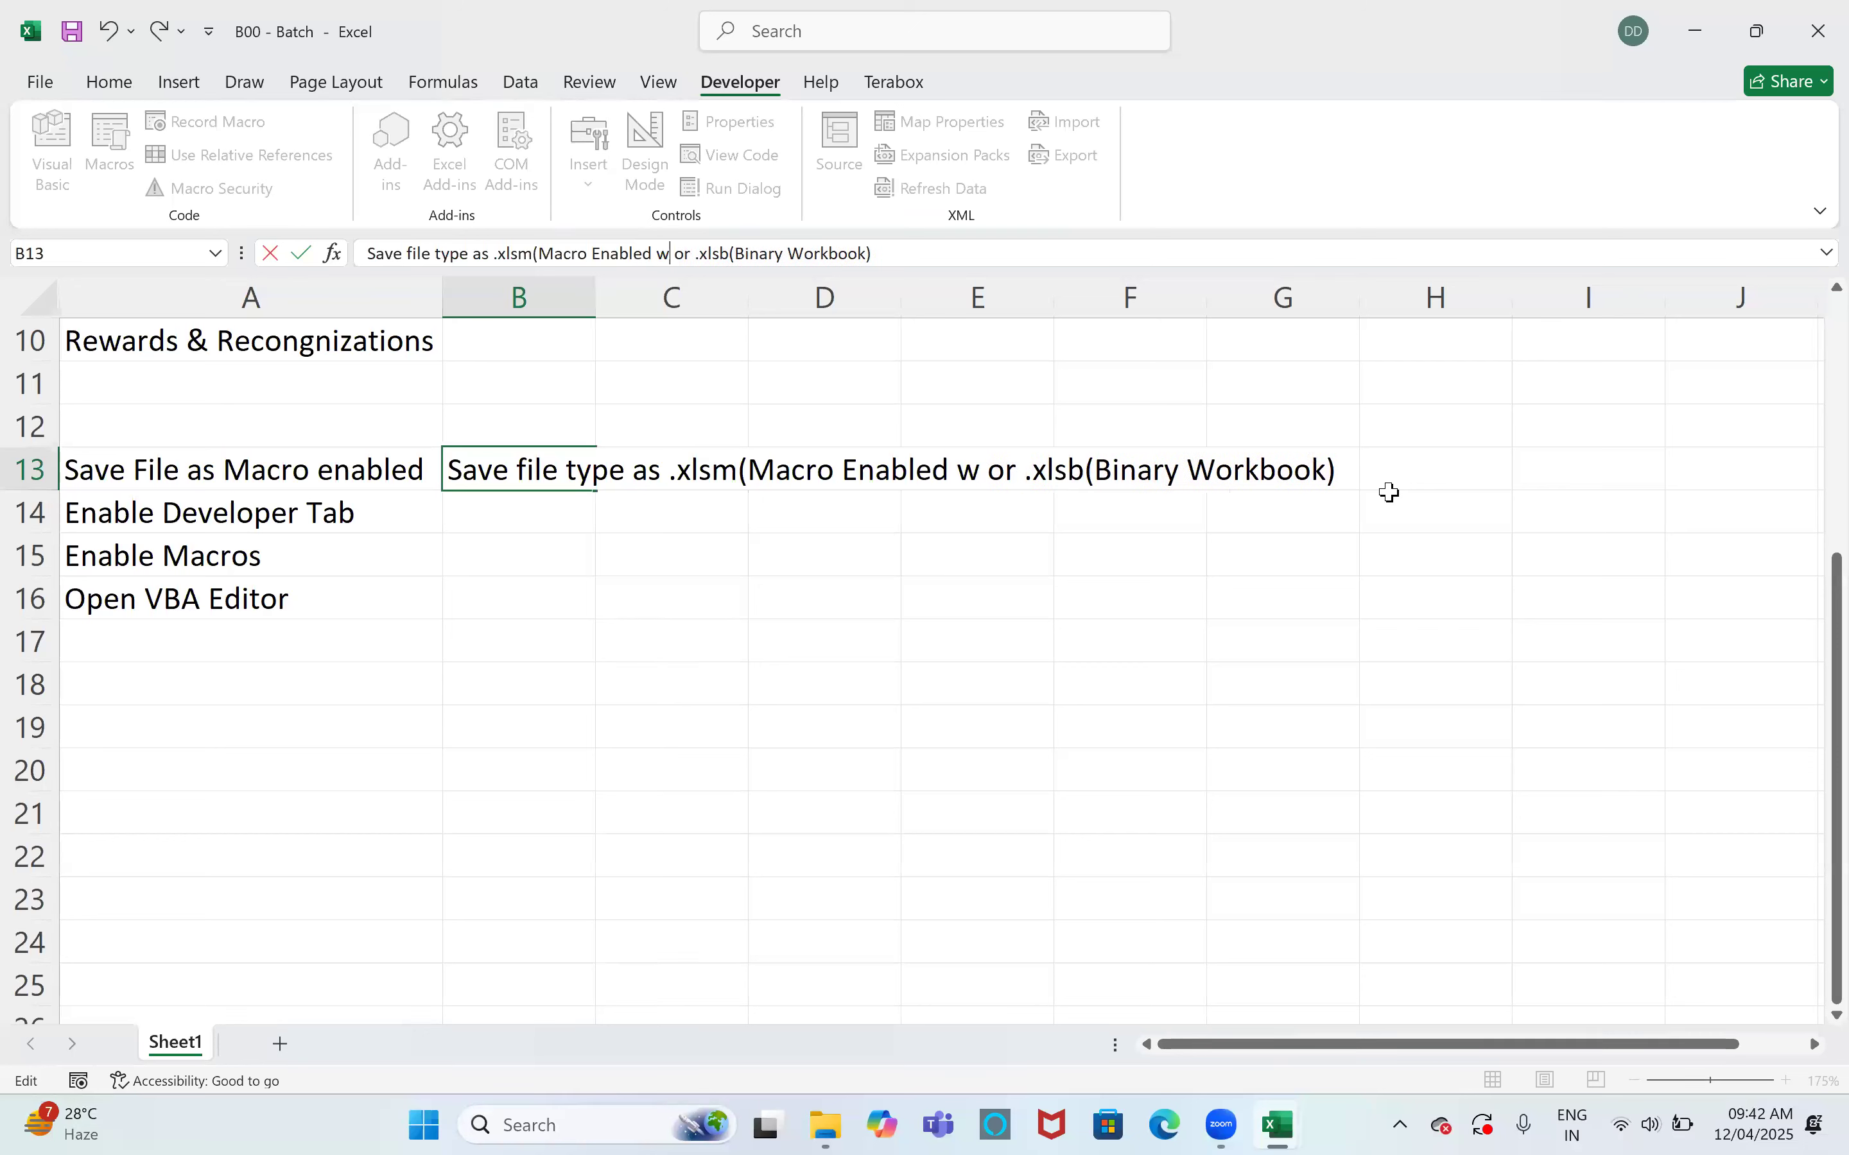
text(kbook))
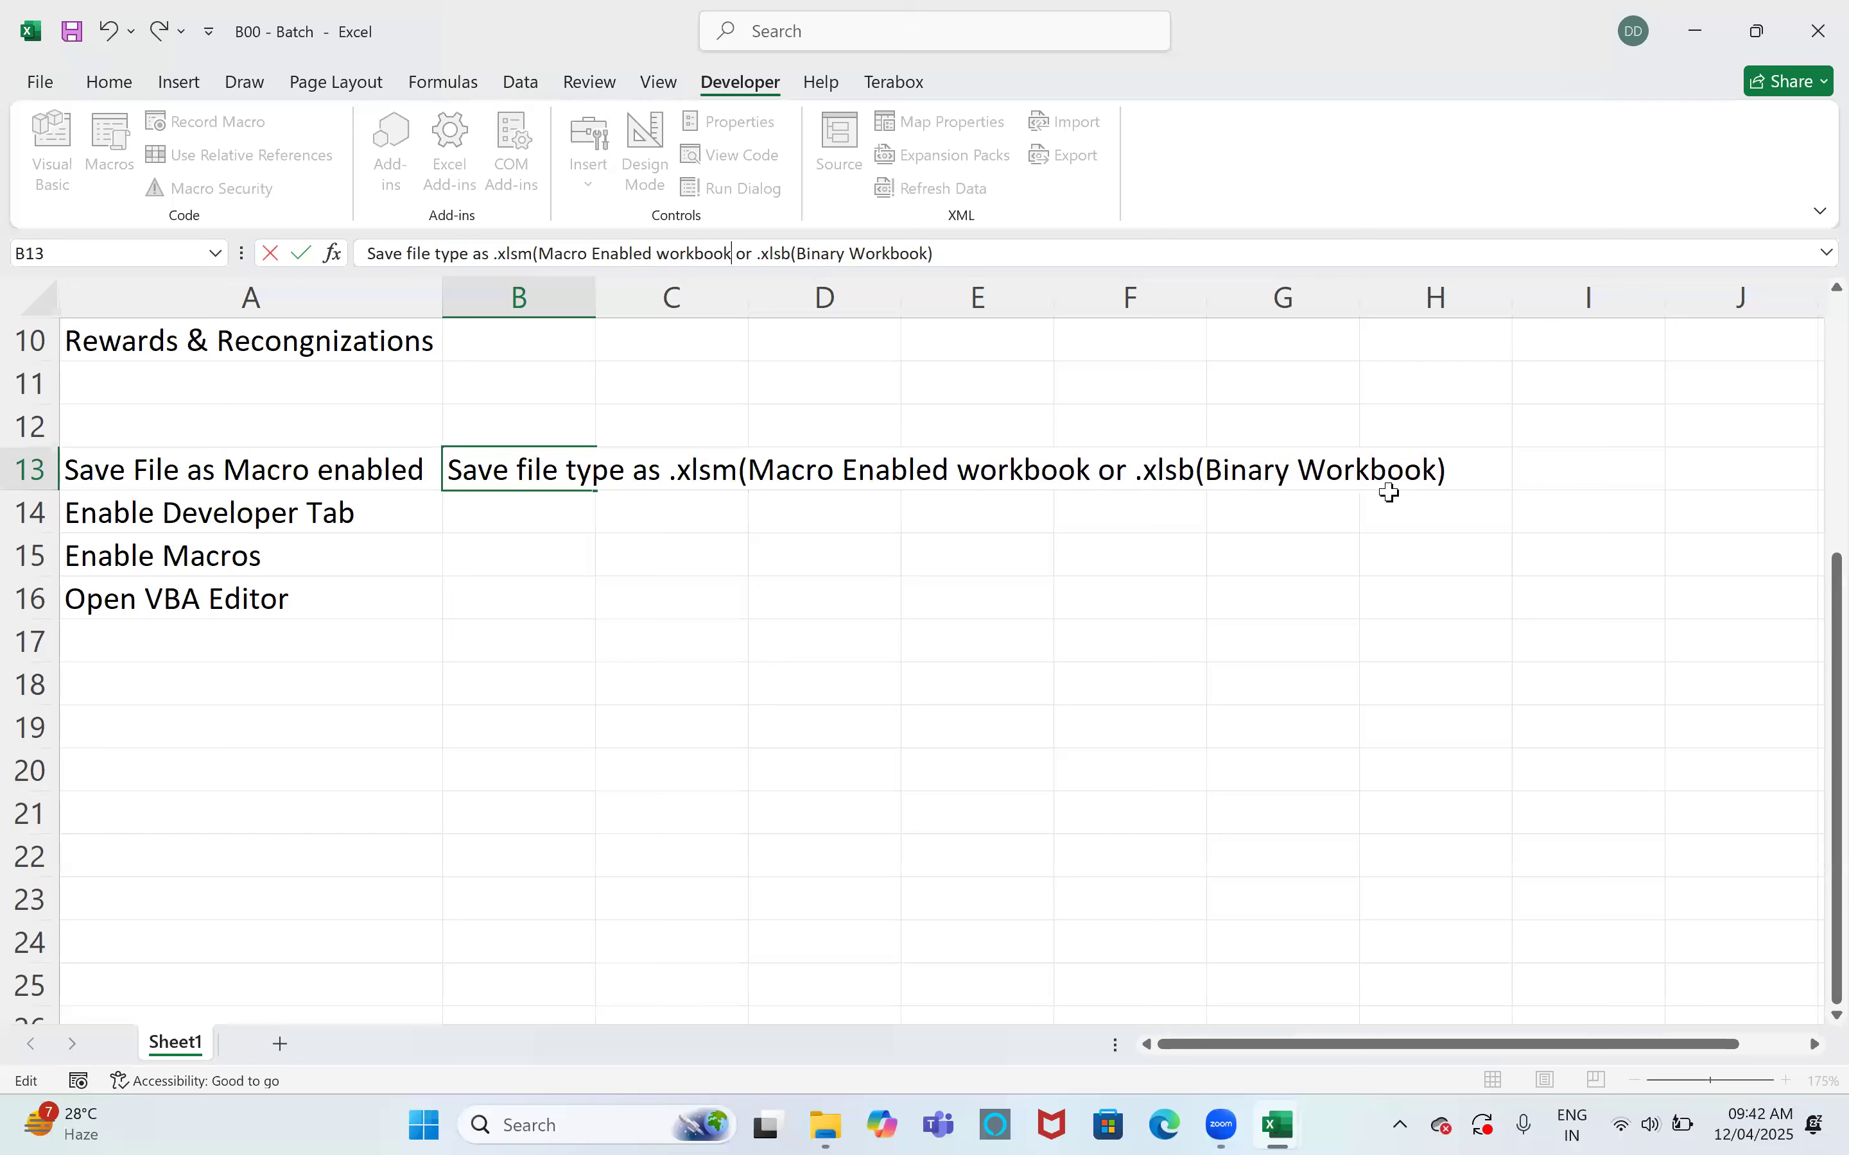
key(Return)
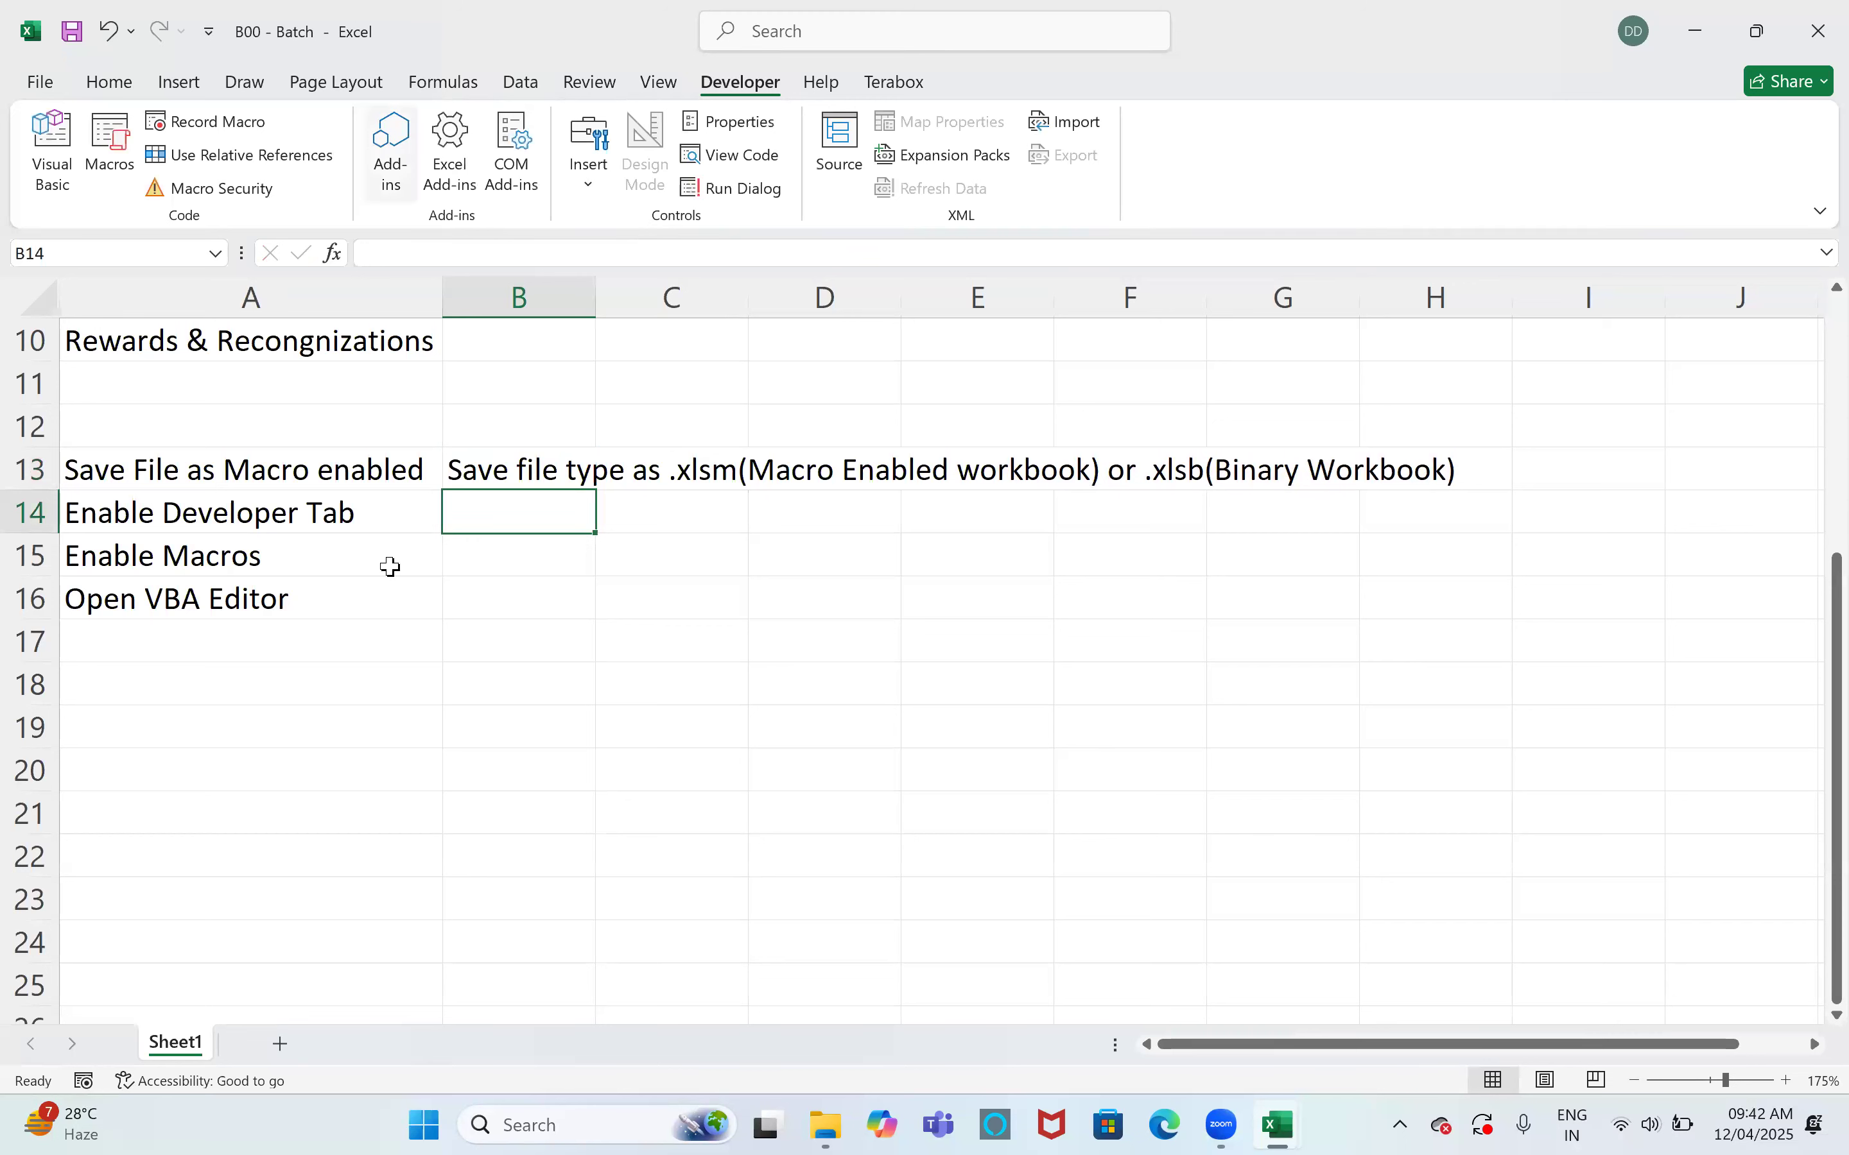
Insert two blank rows between the "Enable Developer Tab" and "Enable Macros" rows
key(Left)
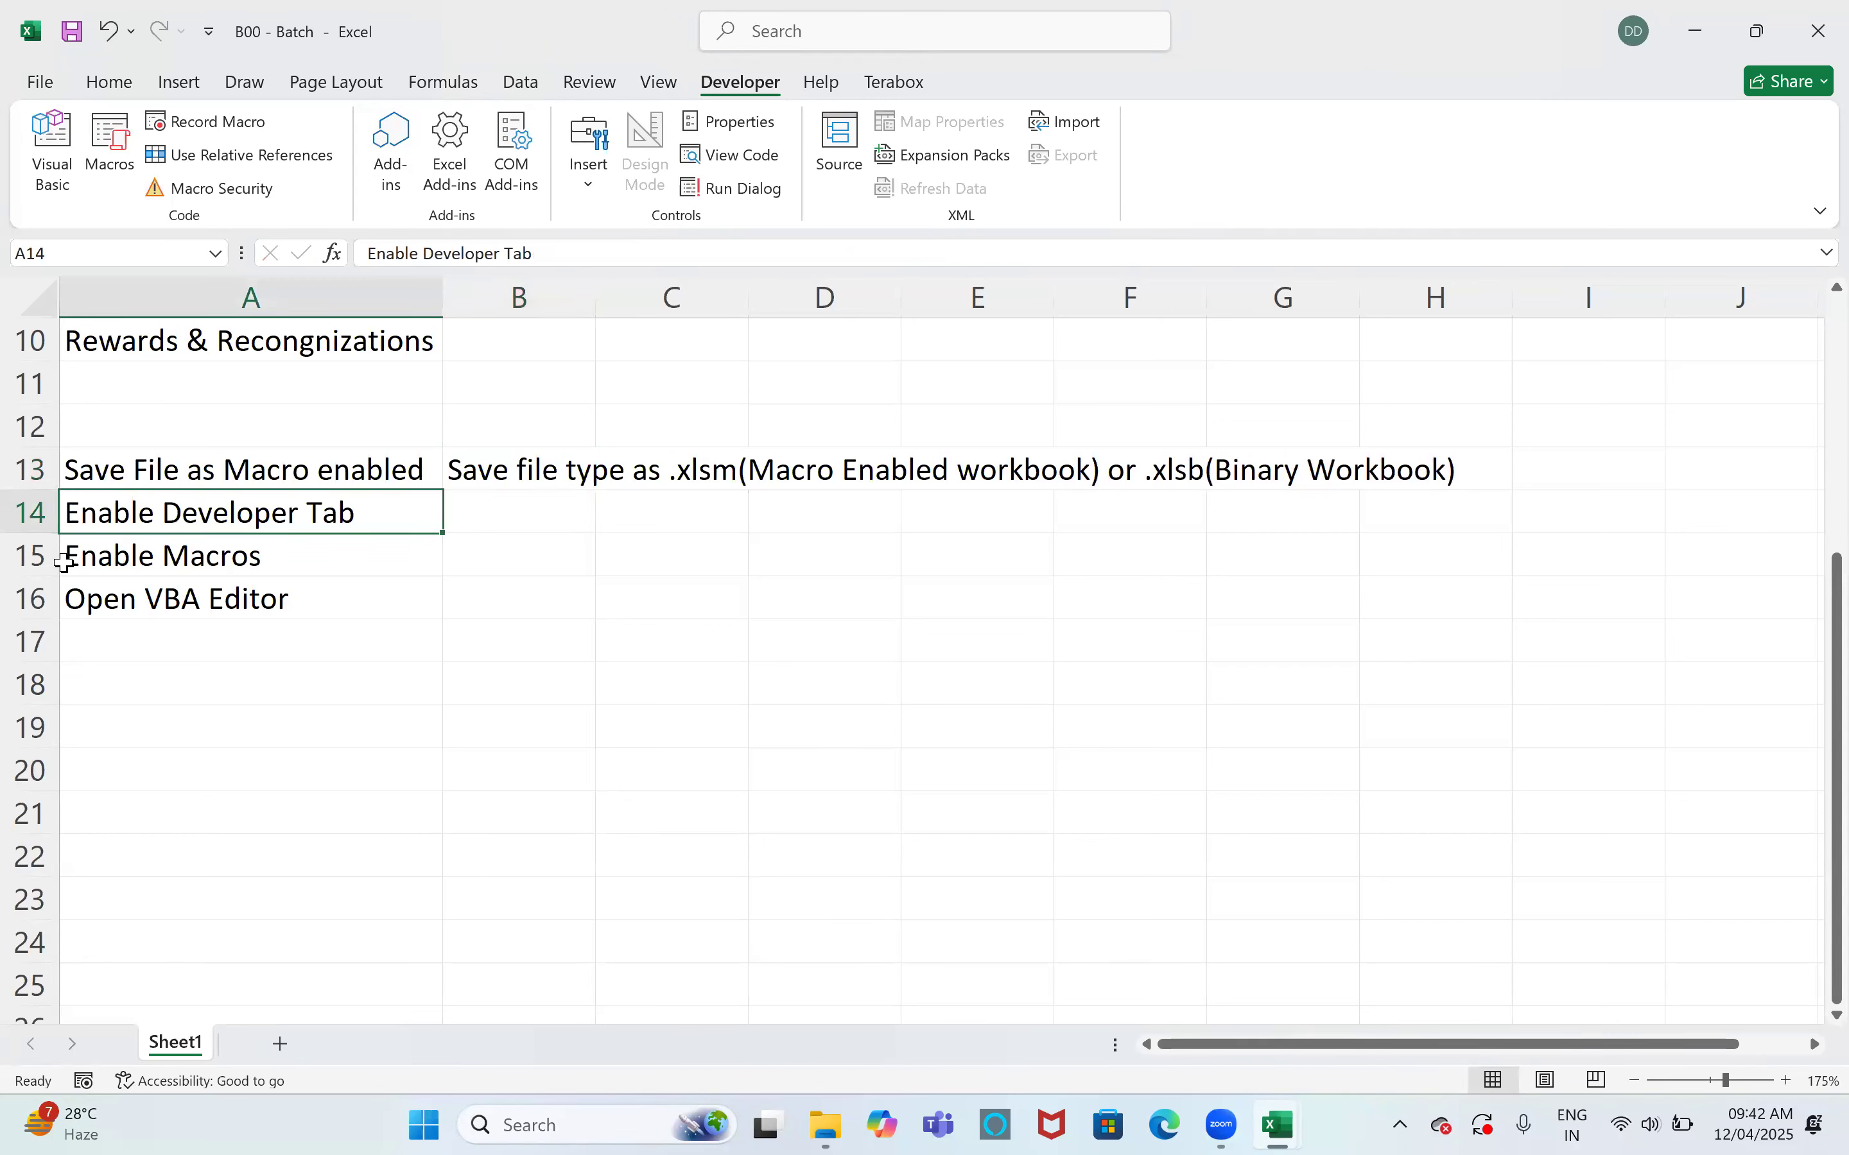
drag(25, 552, 25, 586)
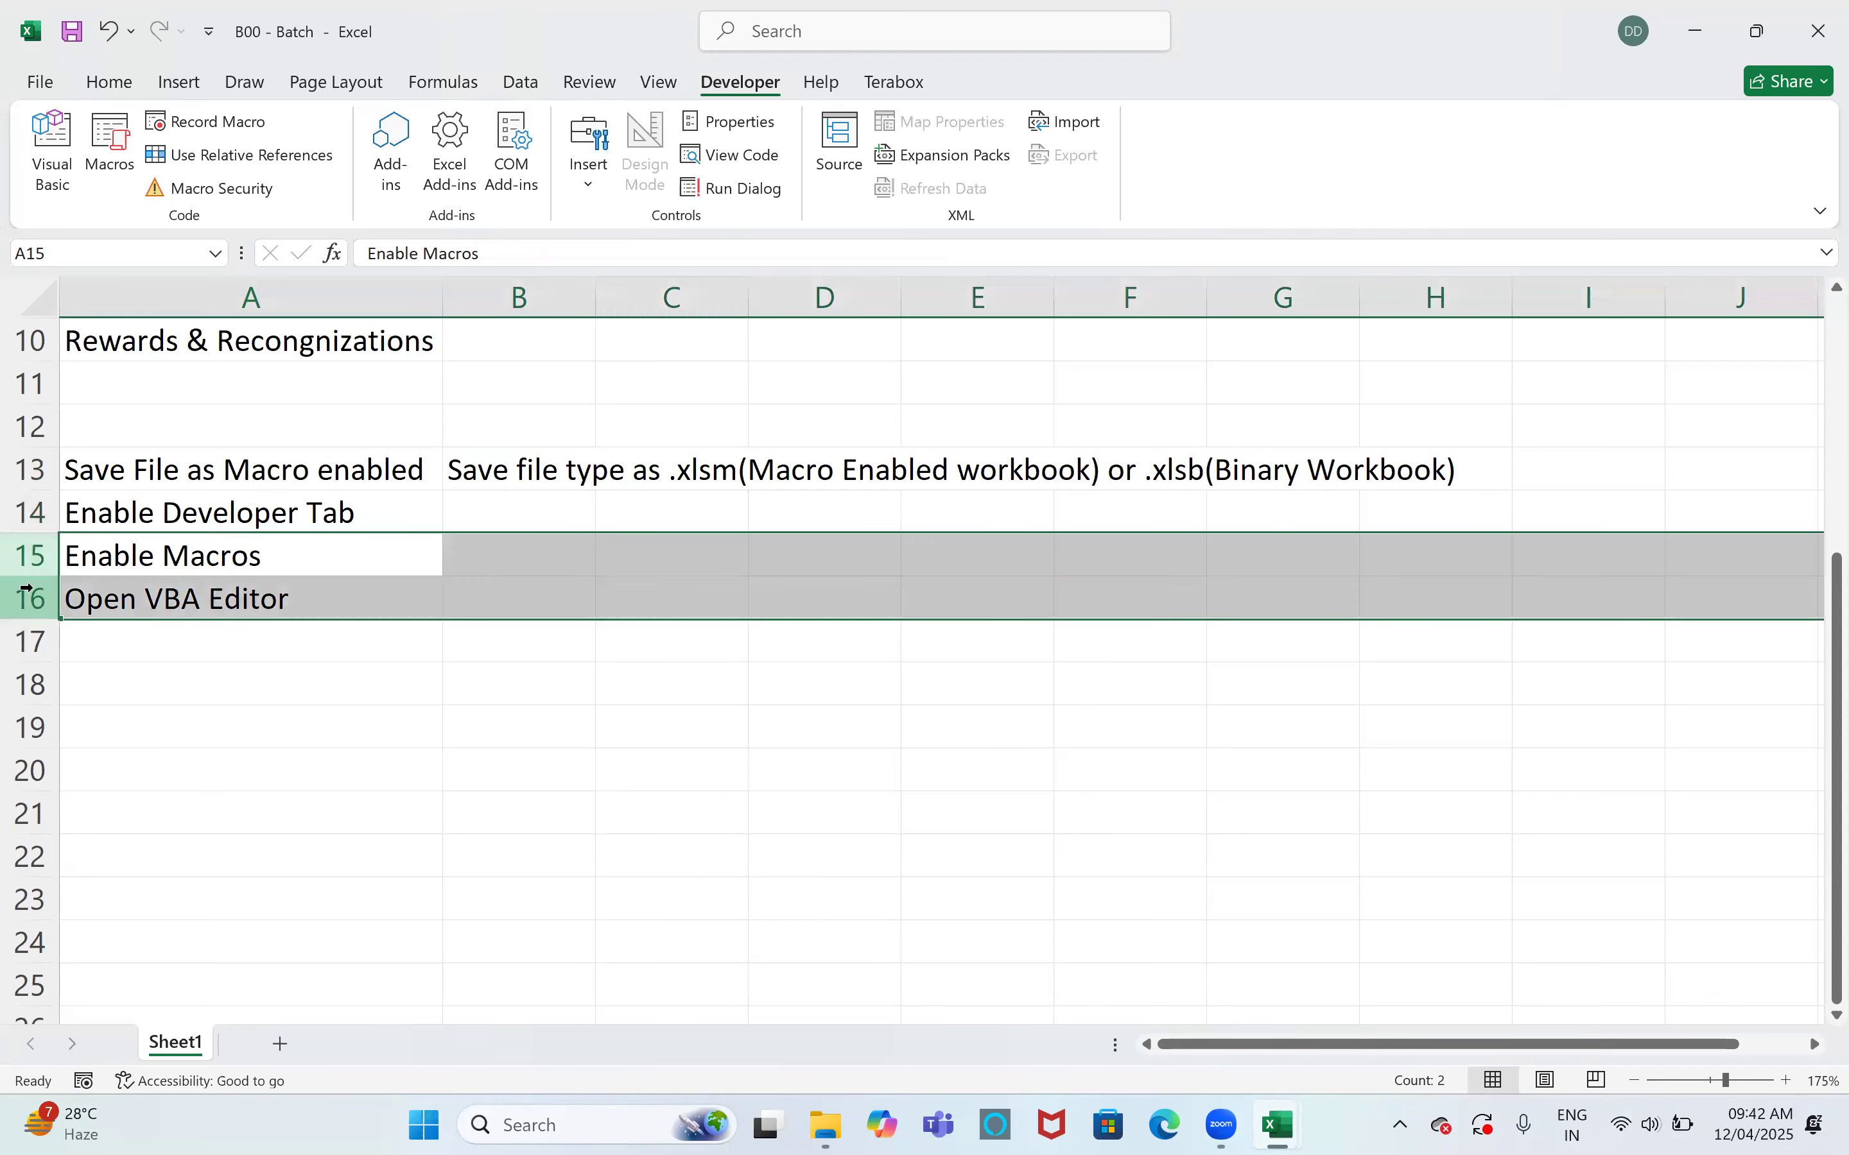
text(+)
key(Escape)
key(ctrl+shift+plus)
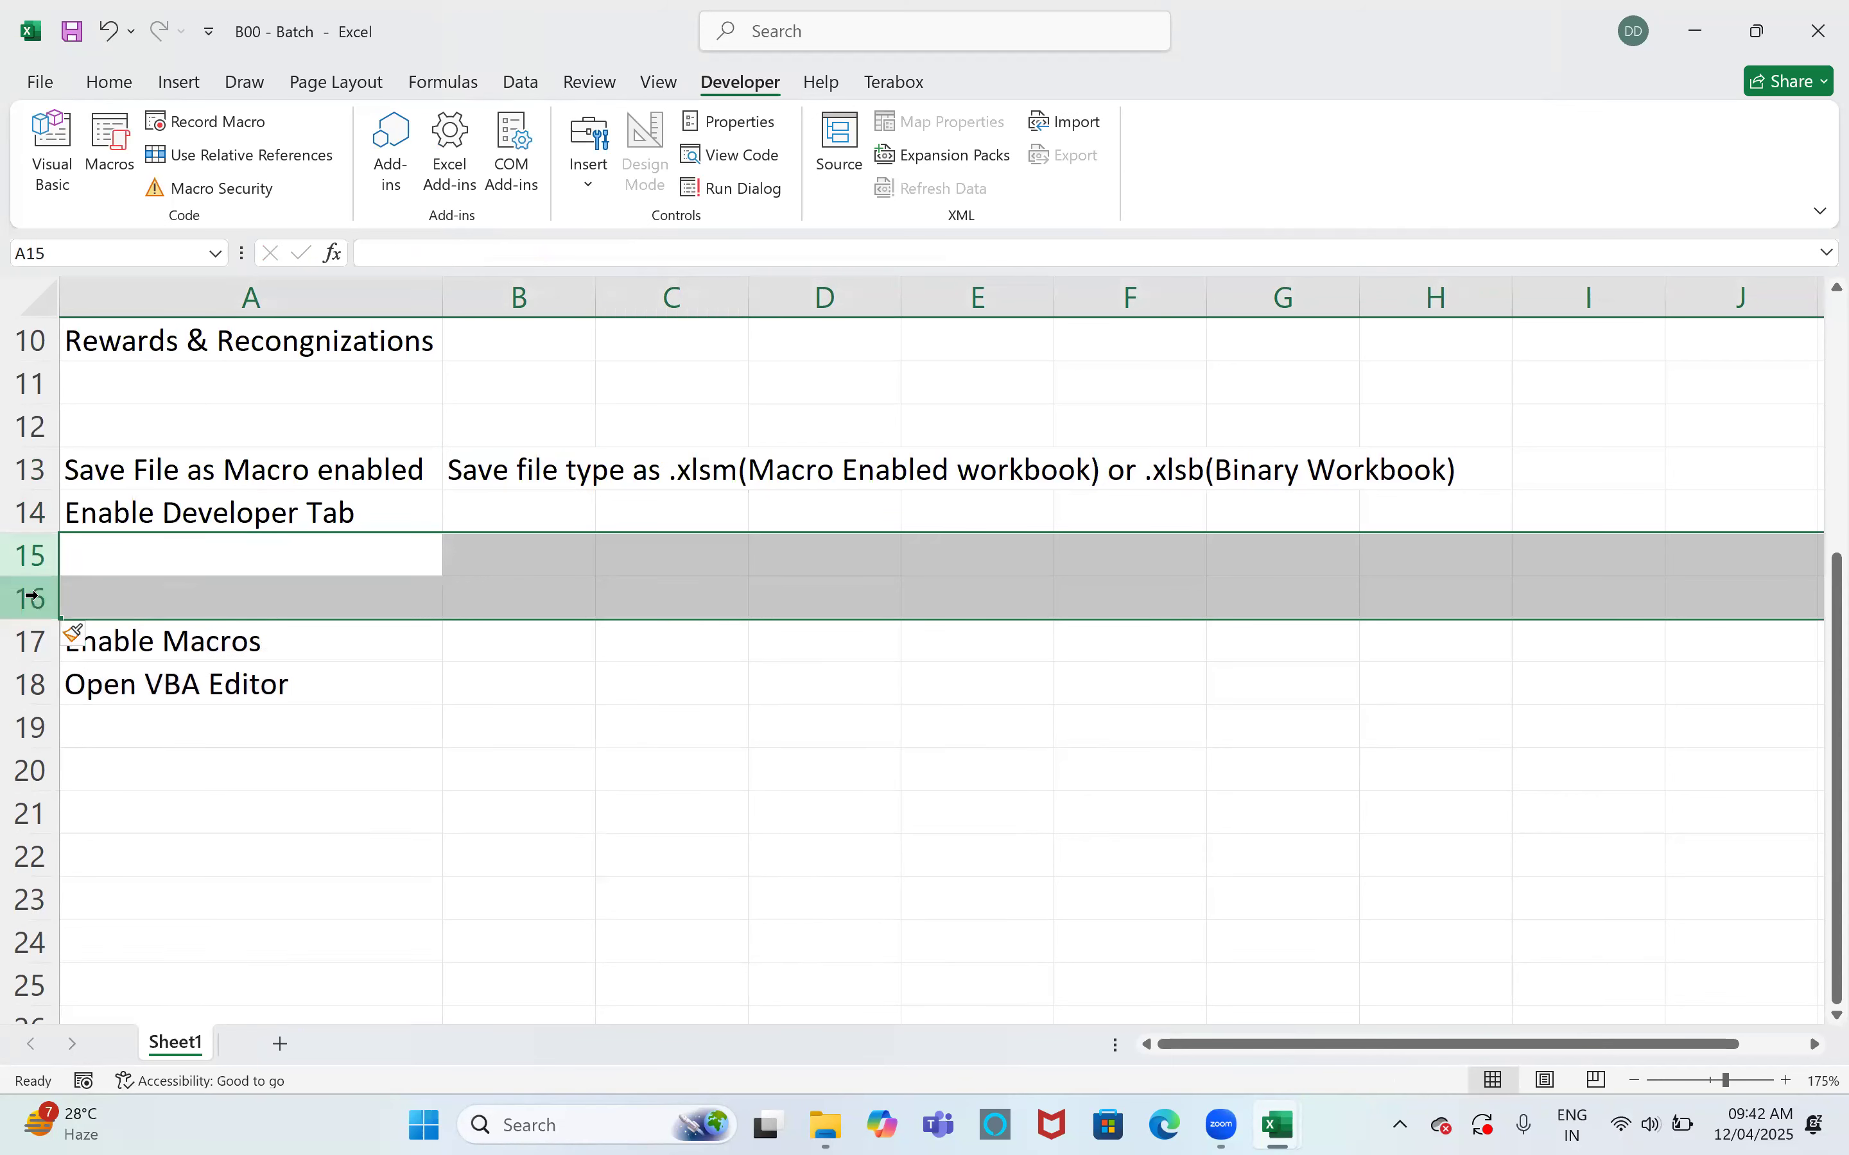
Enter "Right click on Ribbon->Customize ribbon->Select Developer from Right side list -> ok" in cell B14
click(475, 520)
text(Right click)
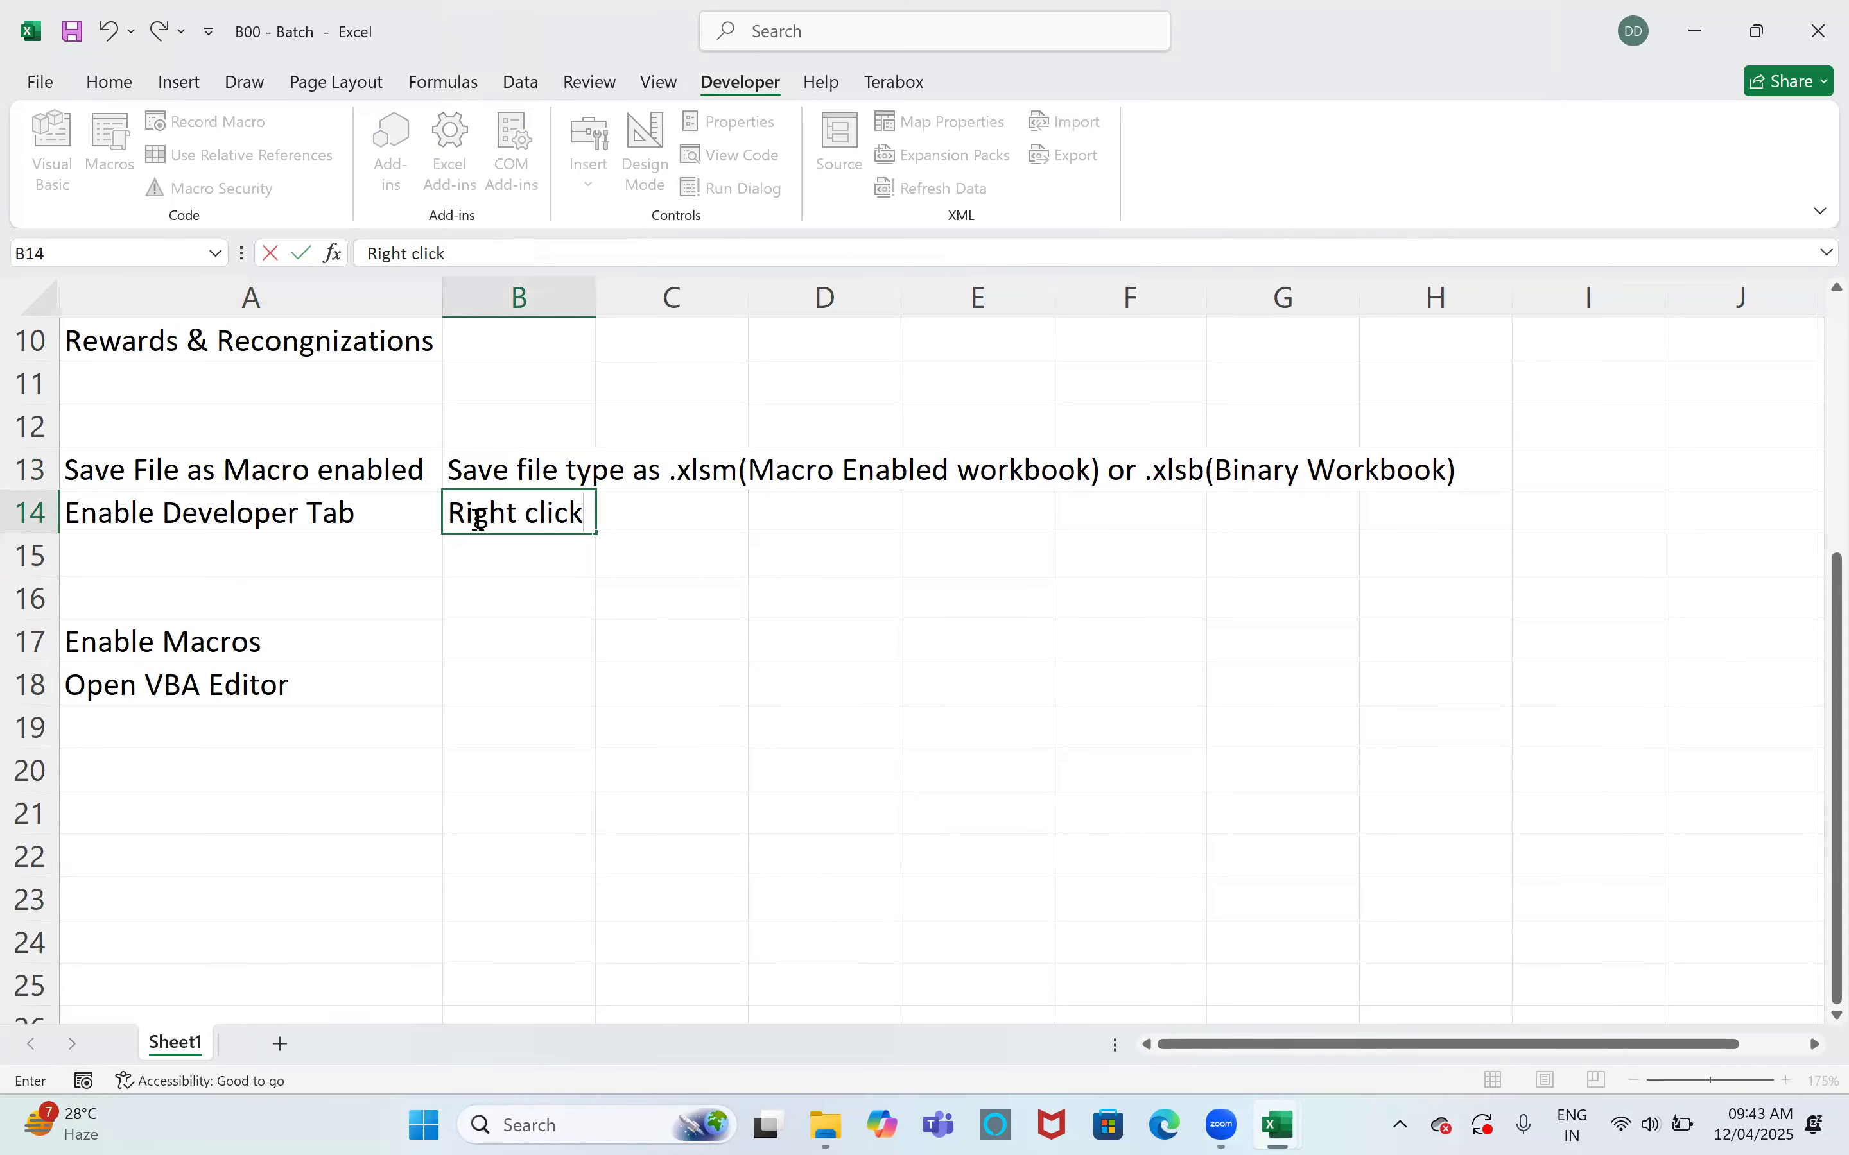
text( on Ribbon->Cus)
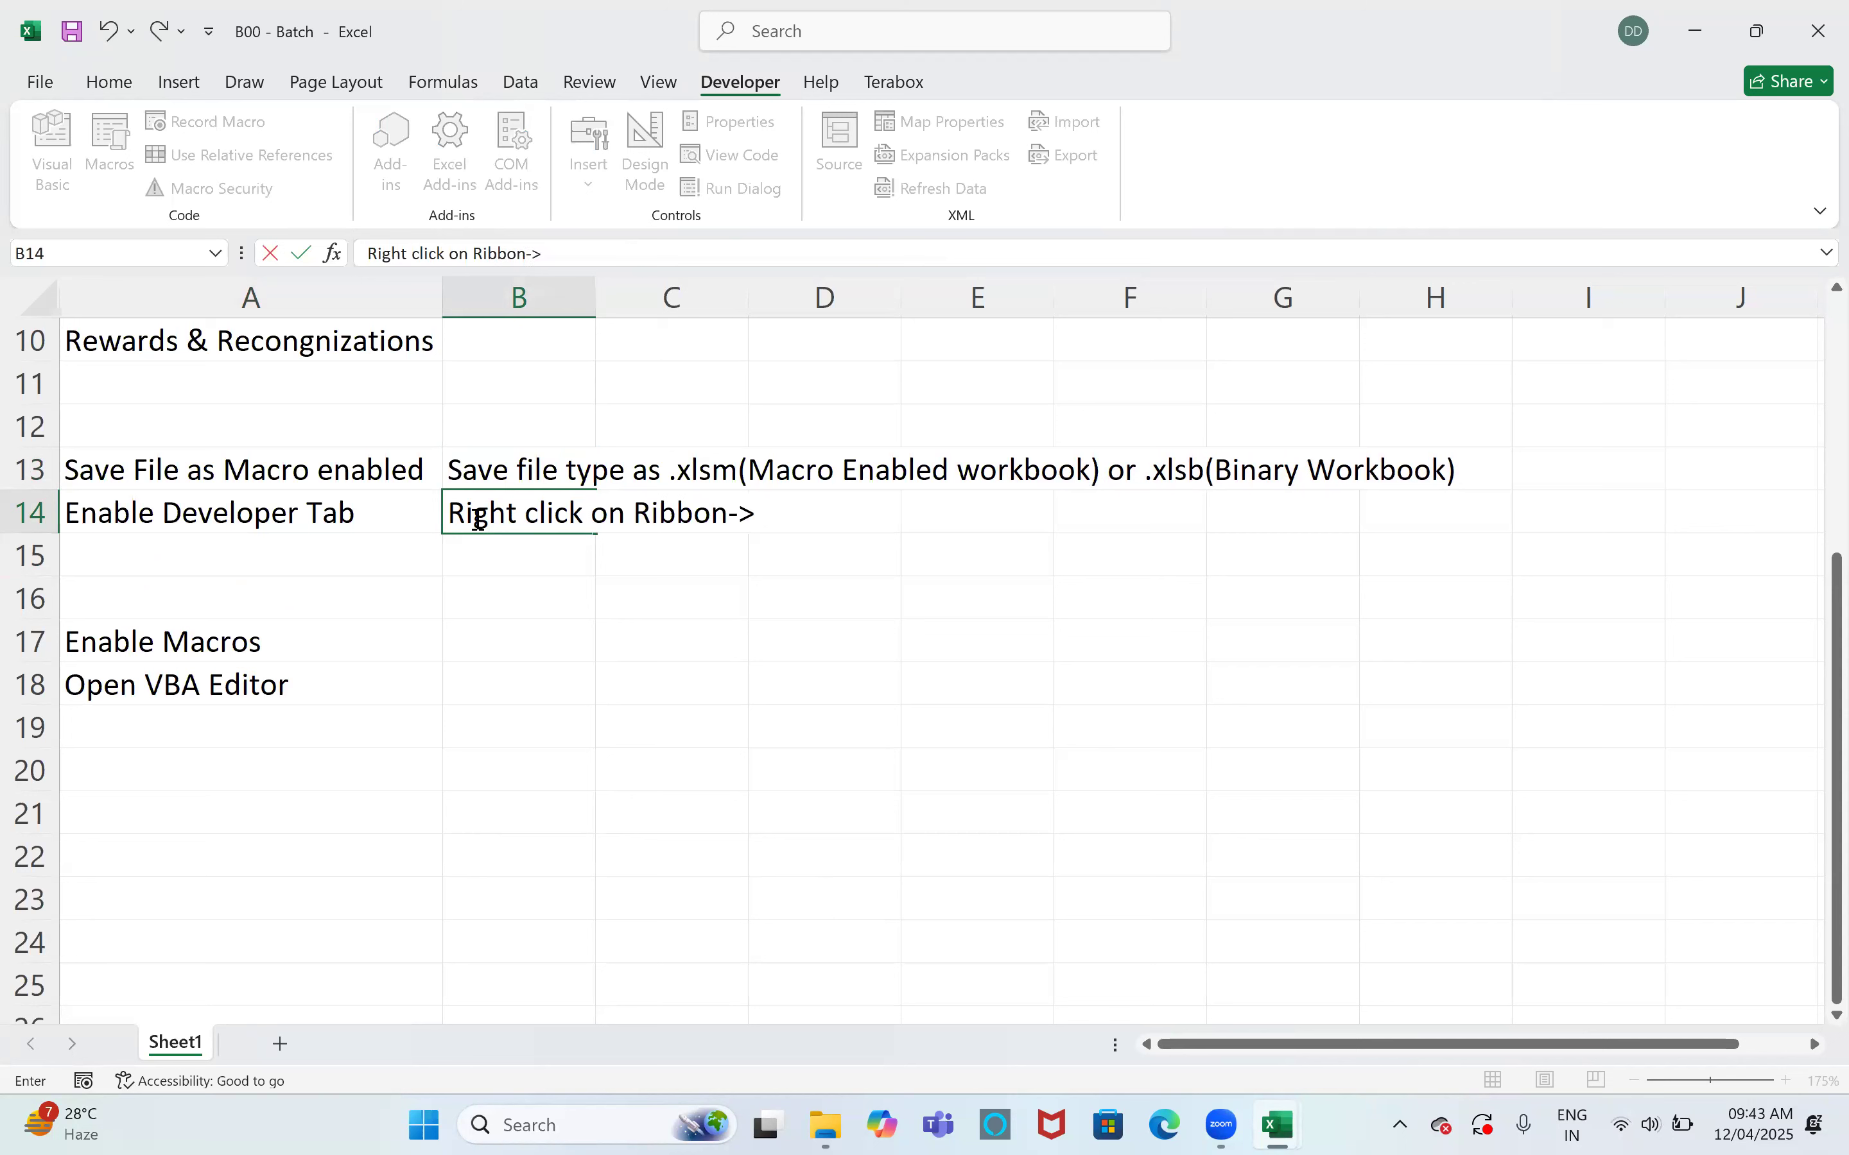
text(tomize )
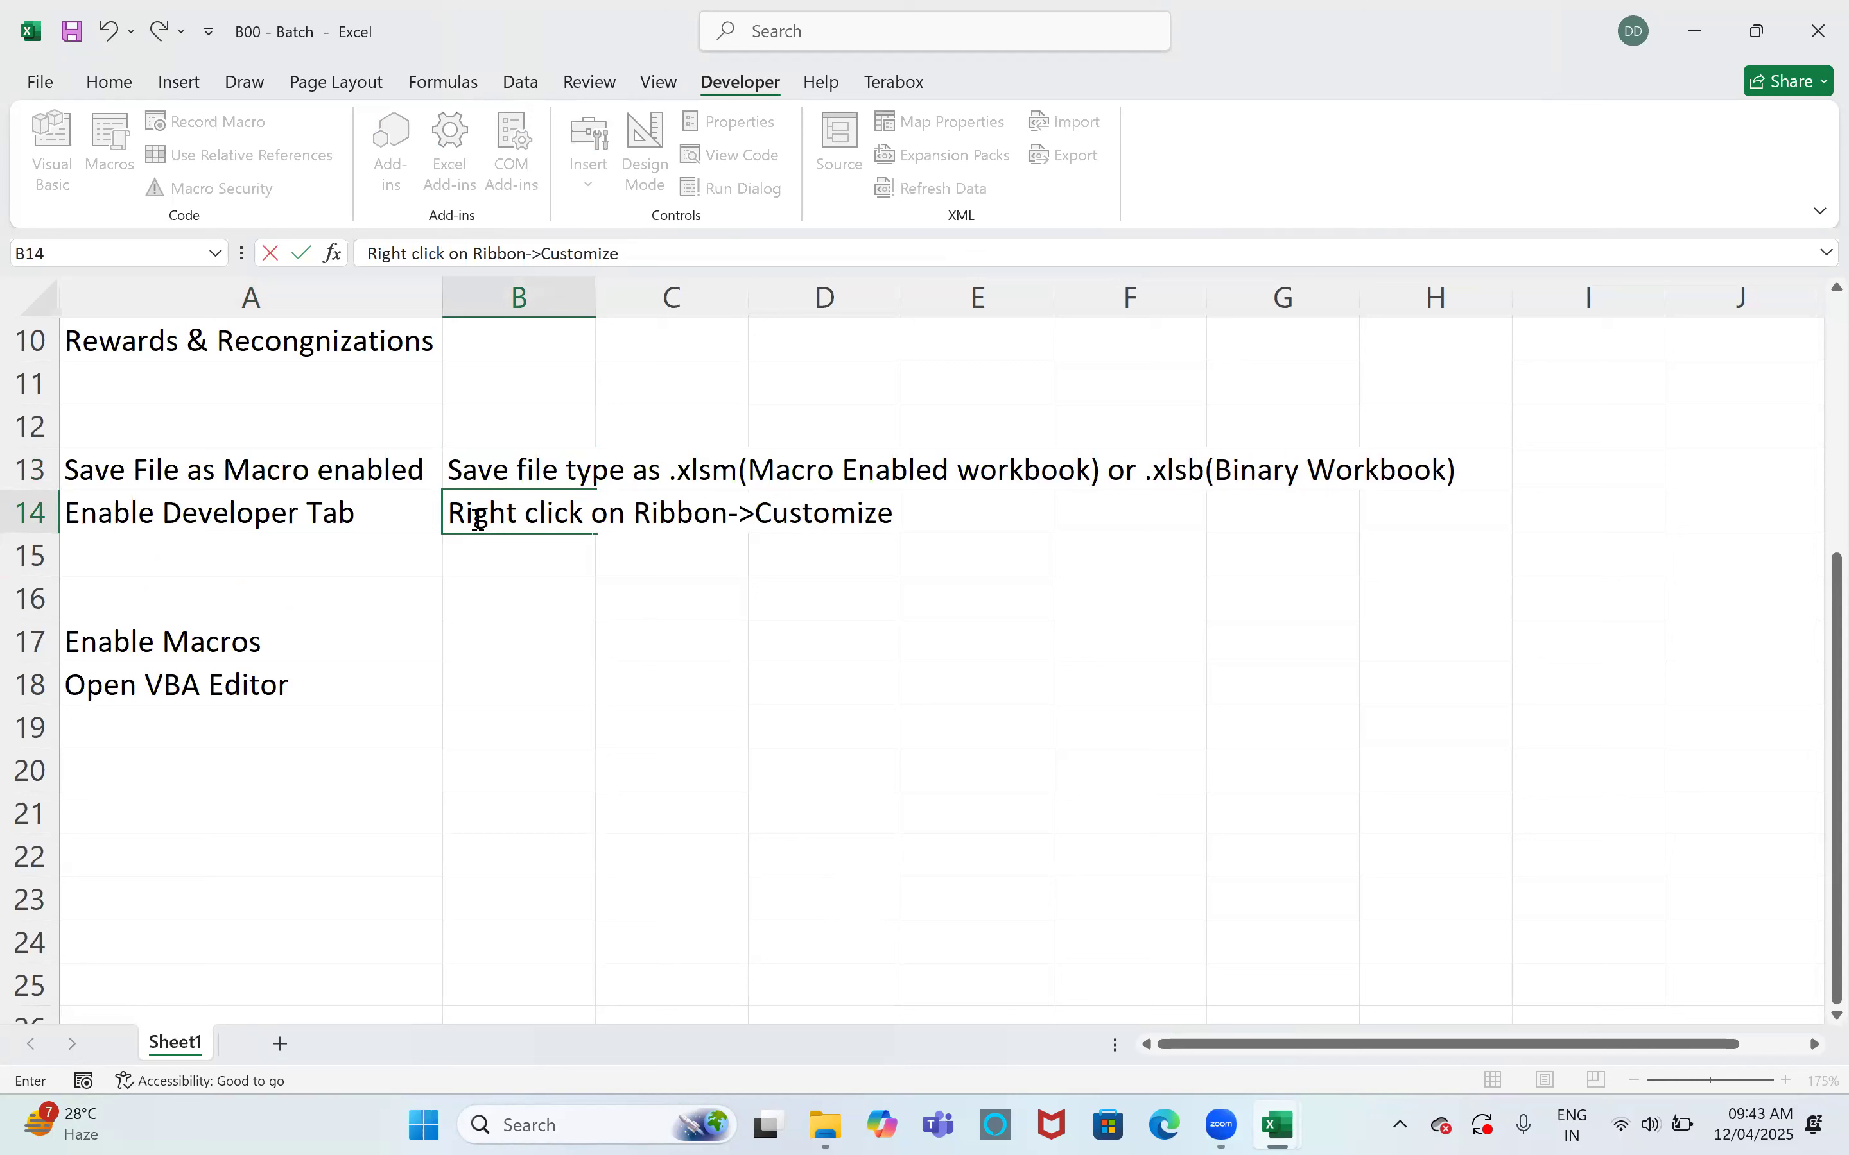
text(ribbon->Select Developer from Right side li)
text(st -> ok)
key(Return)
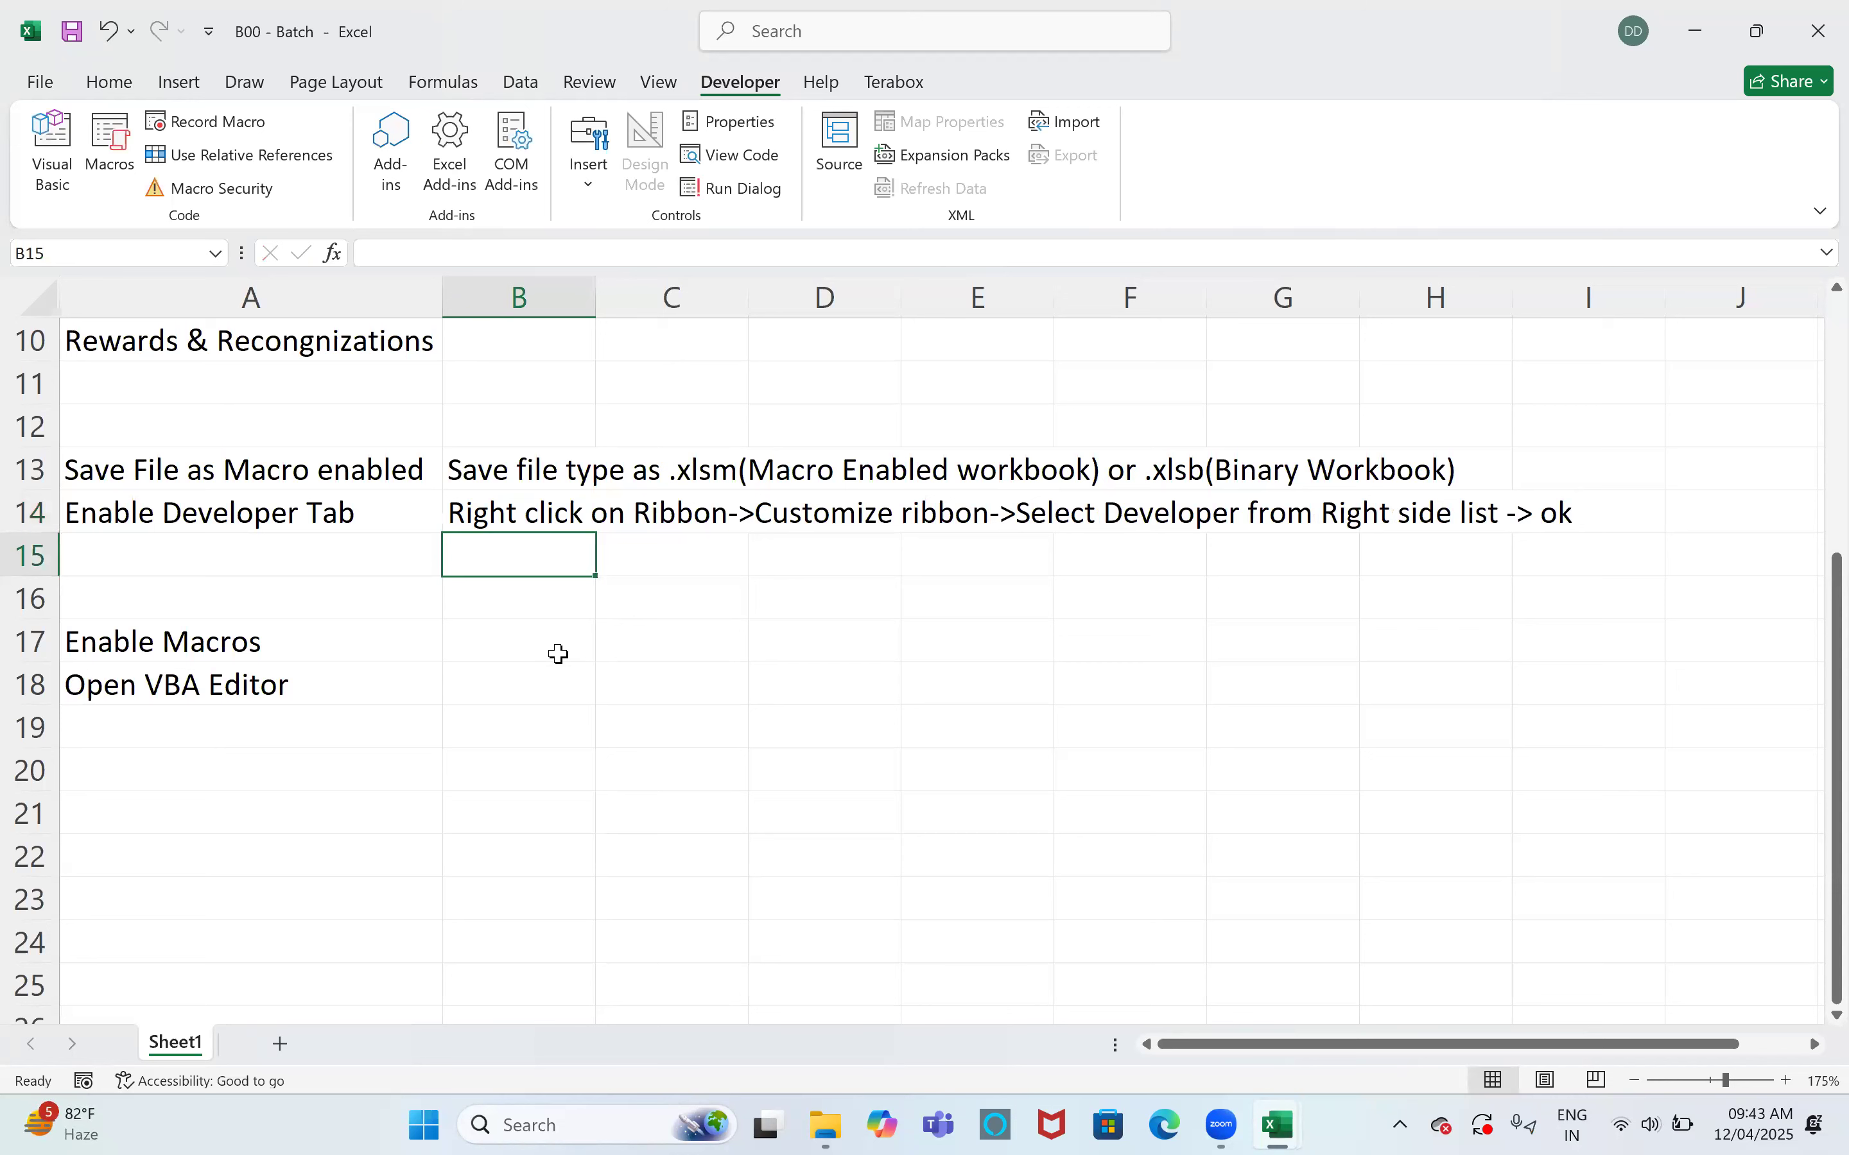
text(F)
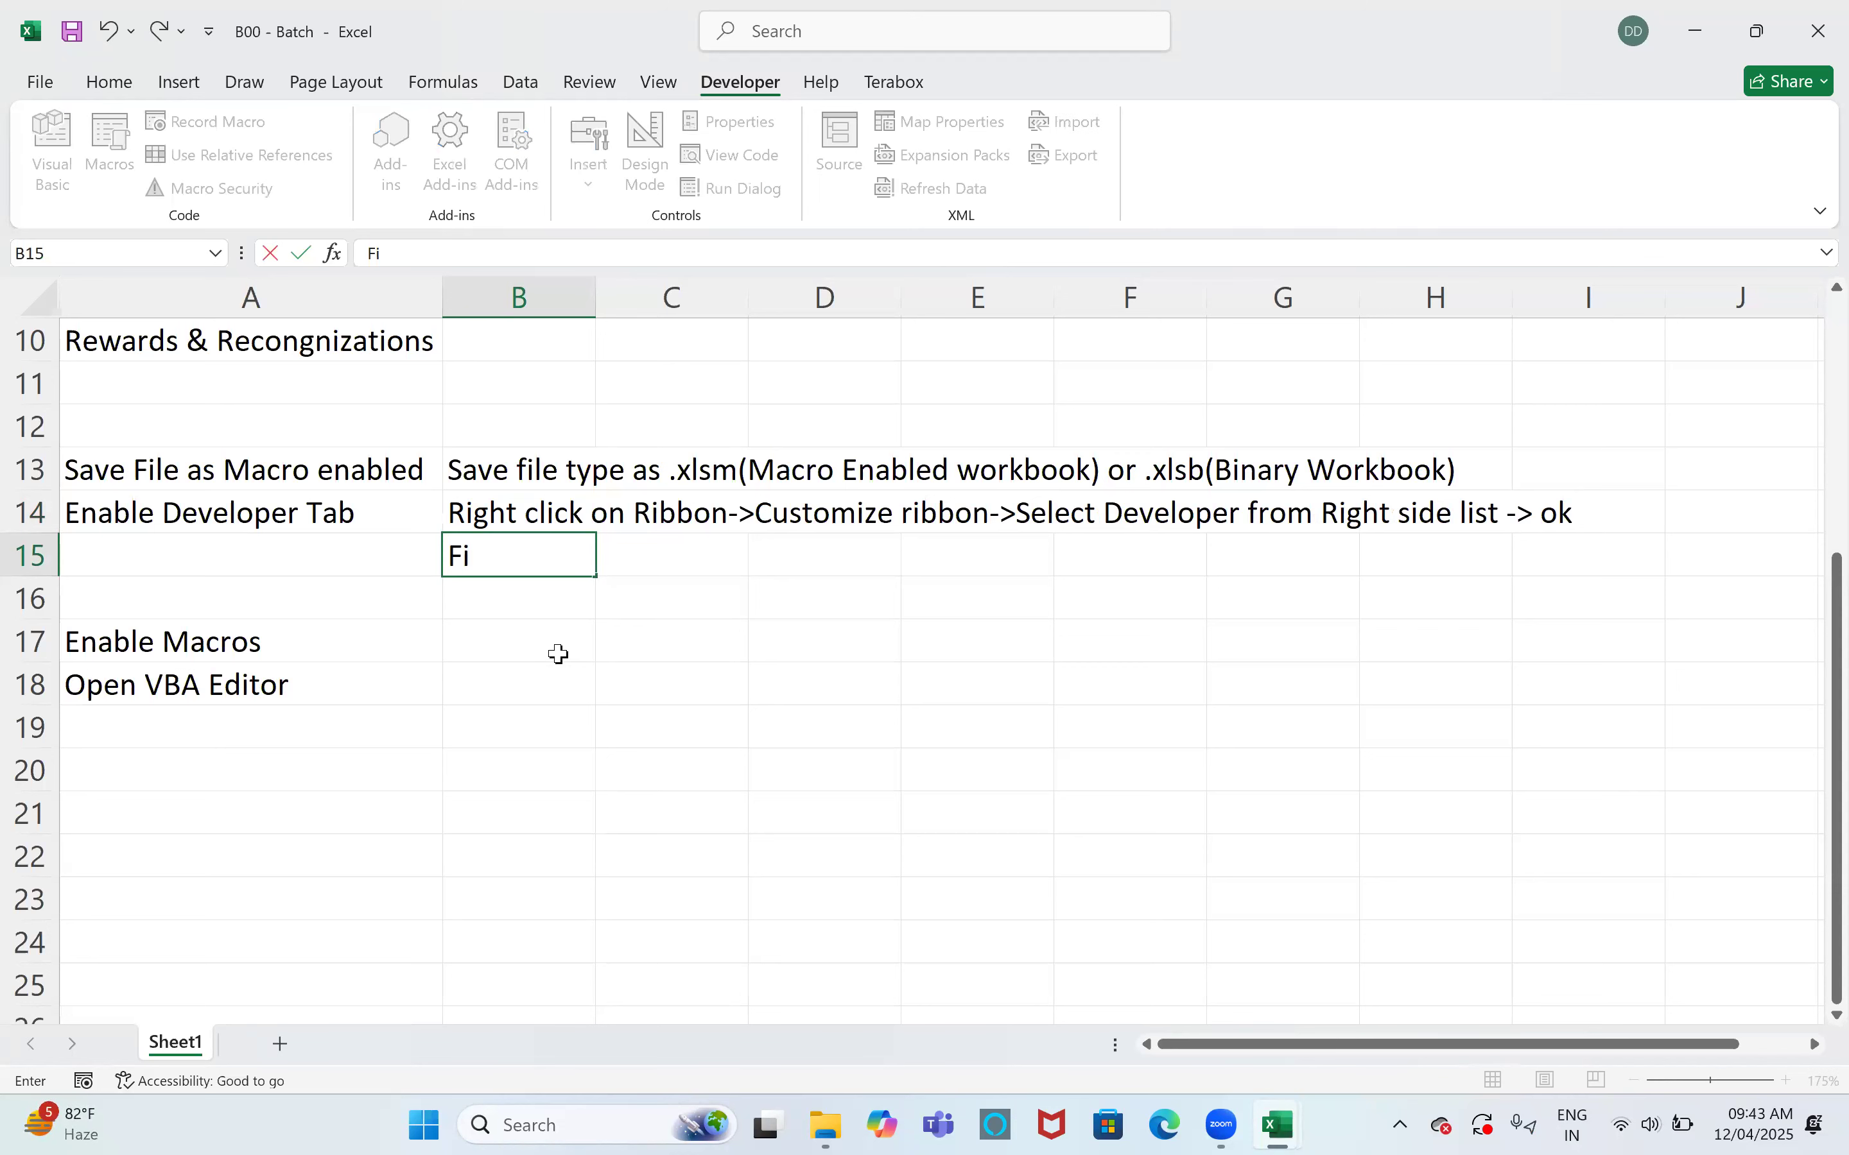
text(i)
key(Escape)
Number the note in cell B14 by adding "1. " at its beginning
click(453, 515)
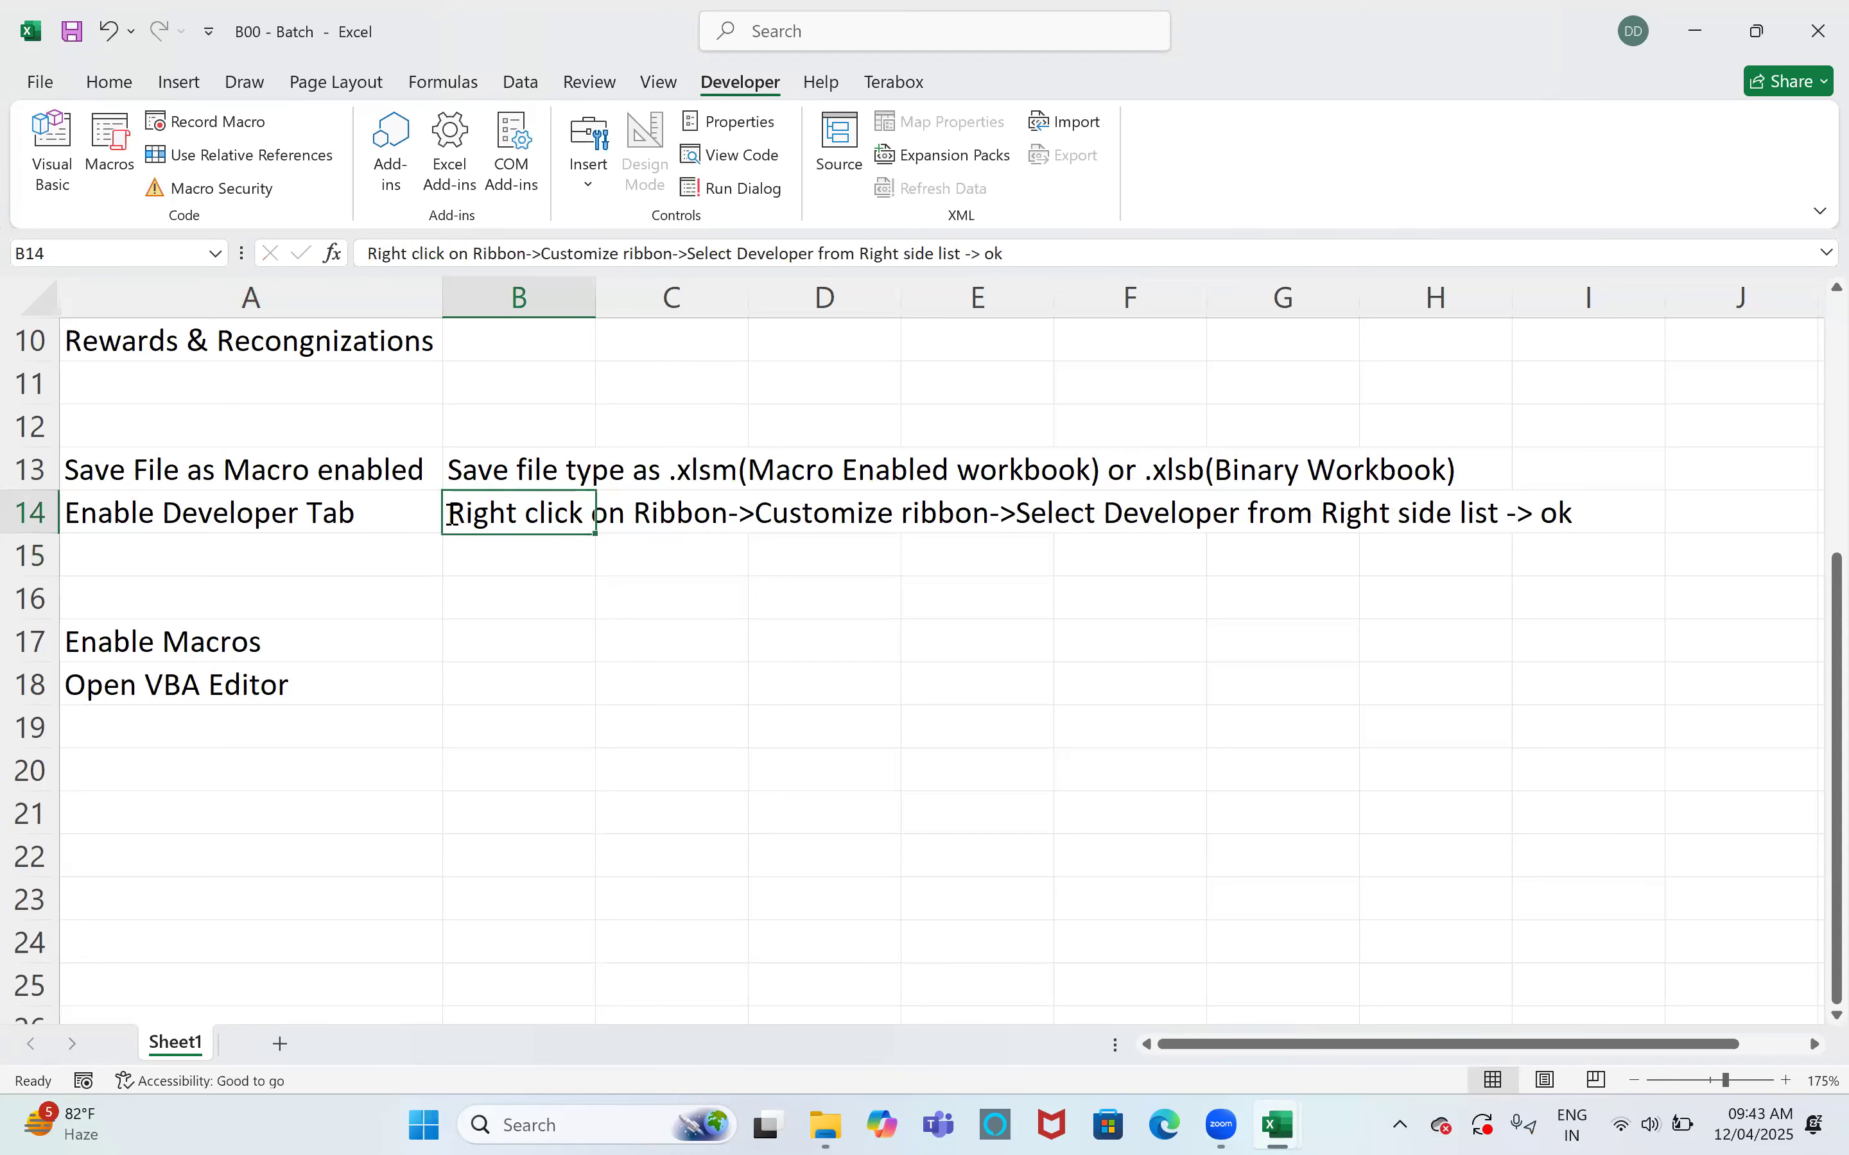
double_click(452, 515)
text(1.)
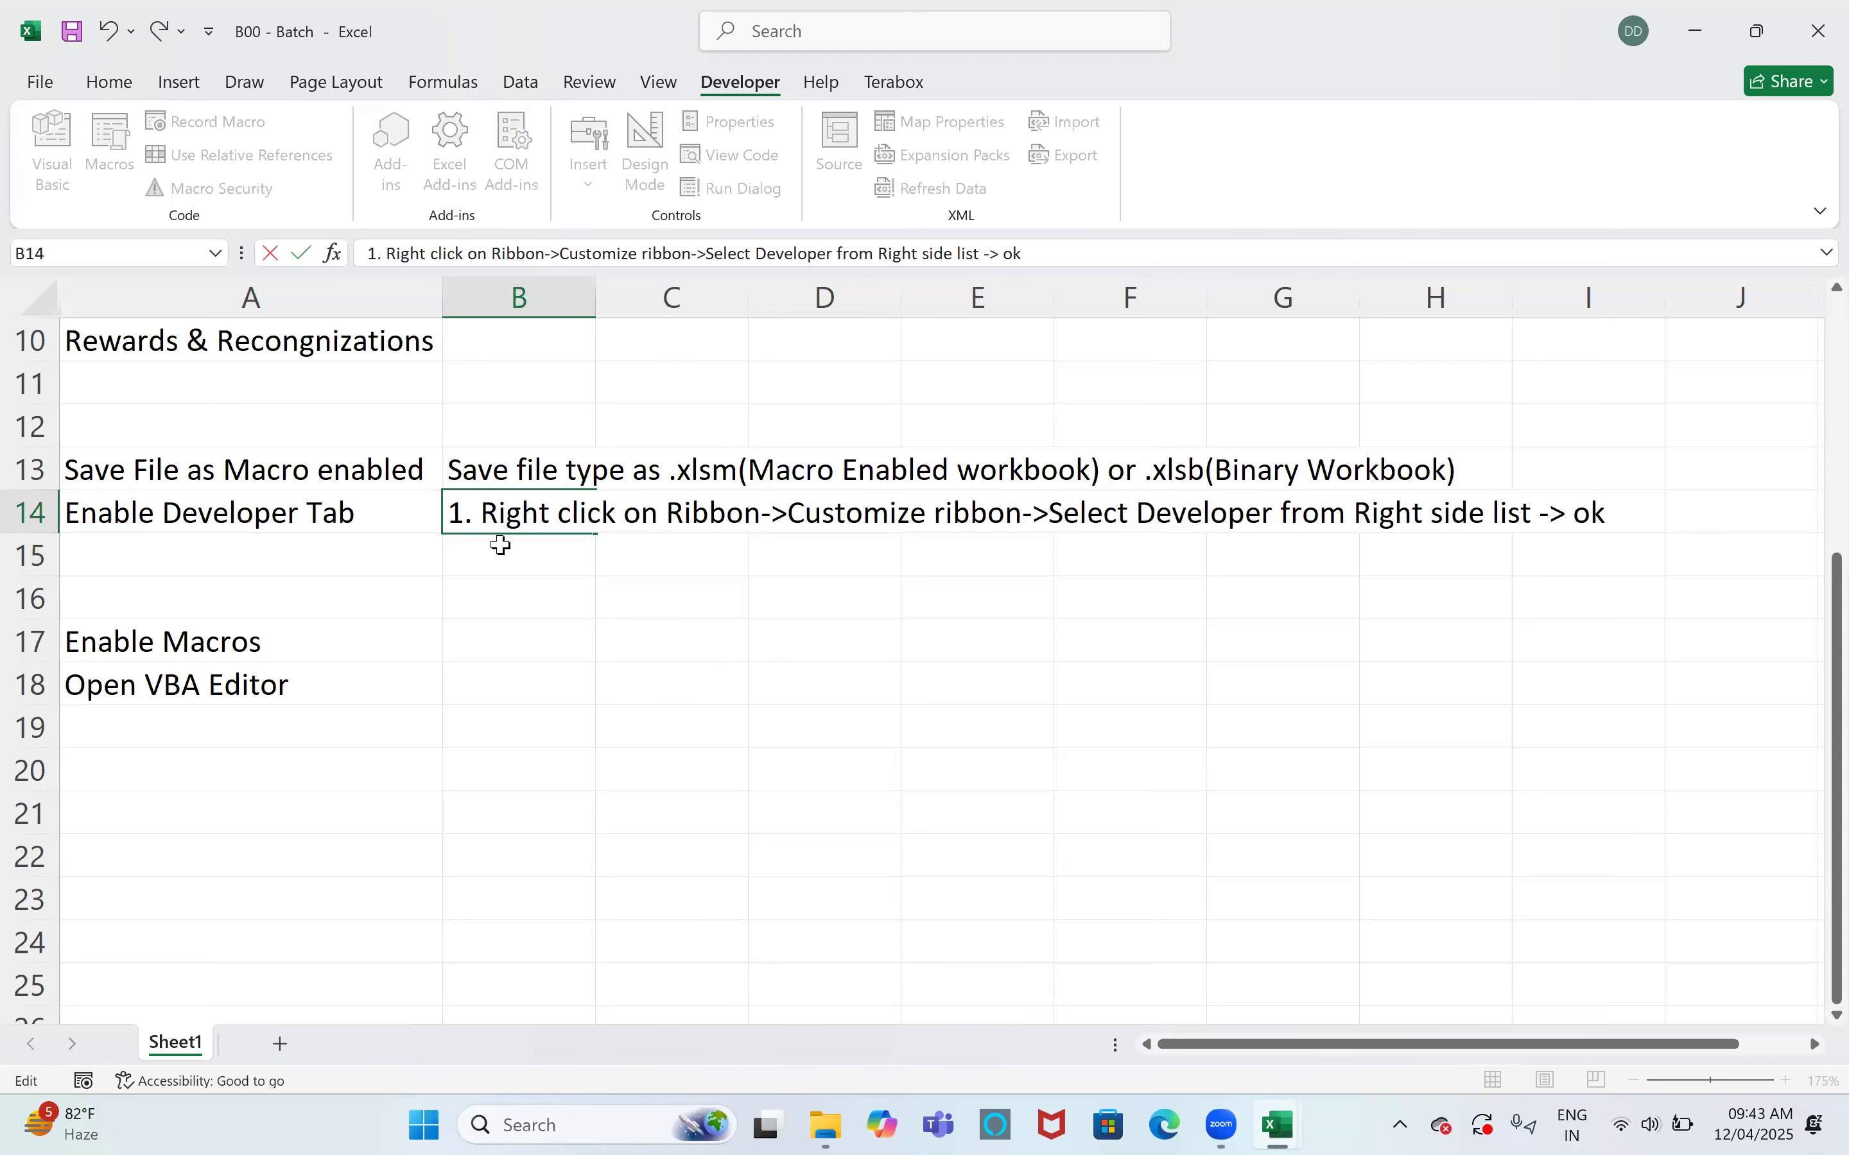
key(Return)
Enter the second method "2. File Tab->Options->Customize Ribbon" in cell B15
text(2. File Tab->Options)
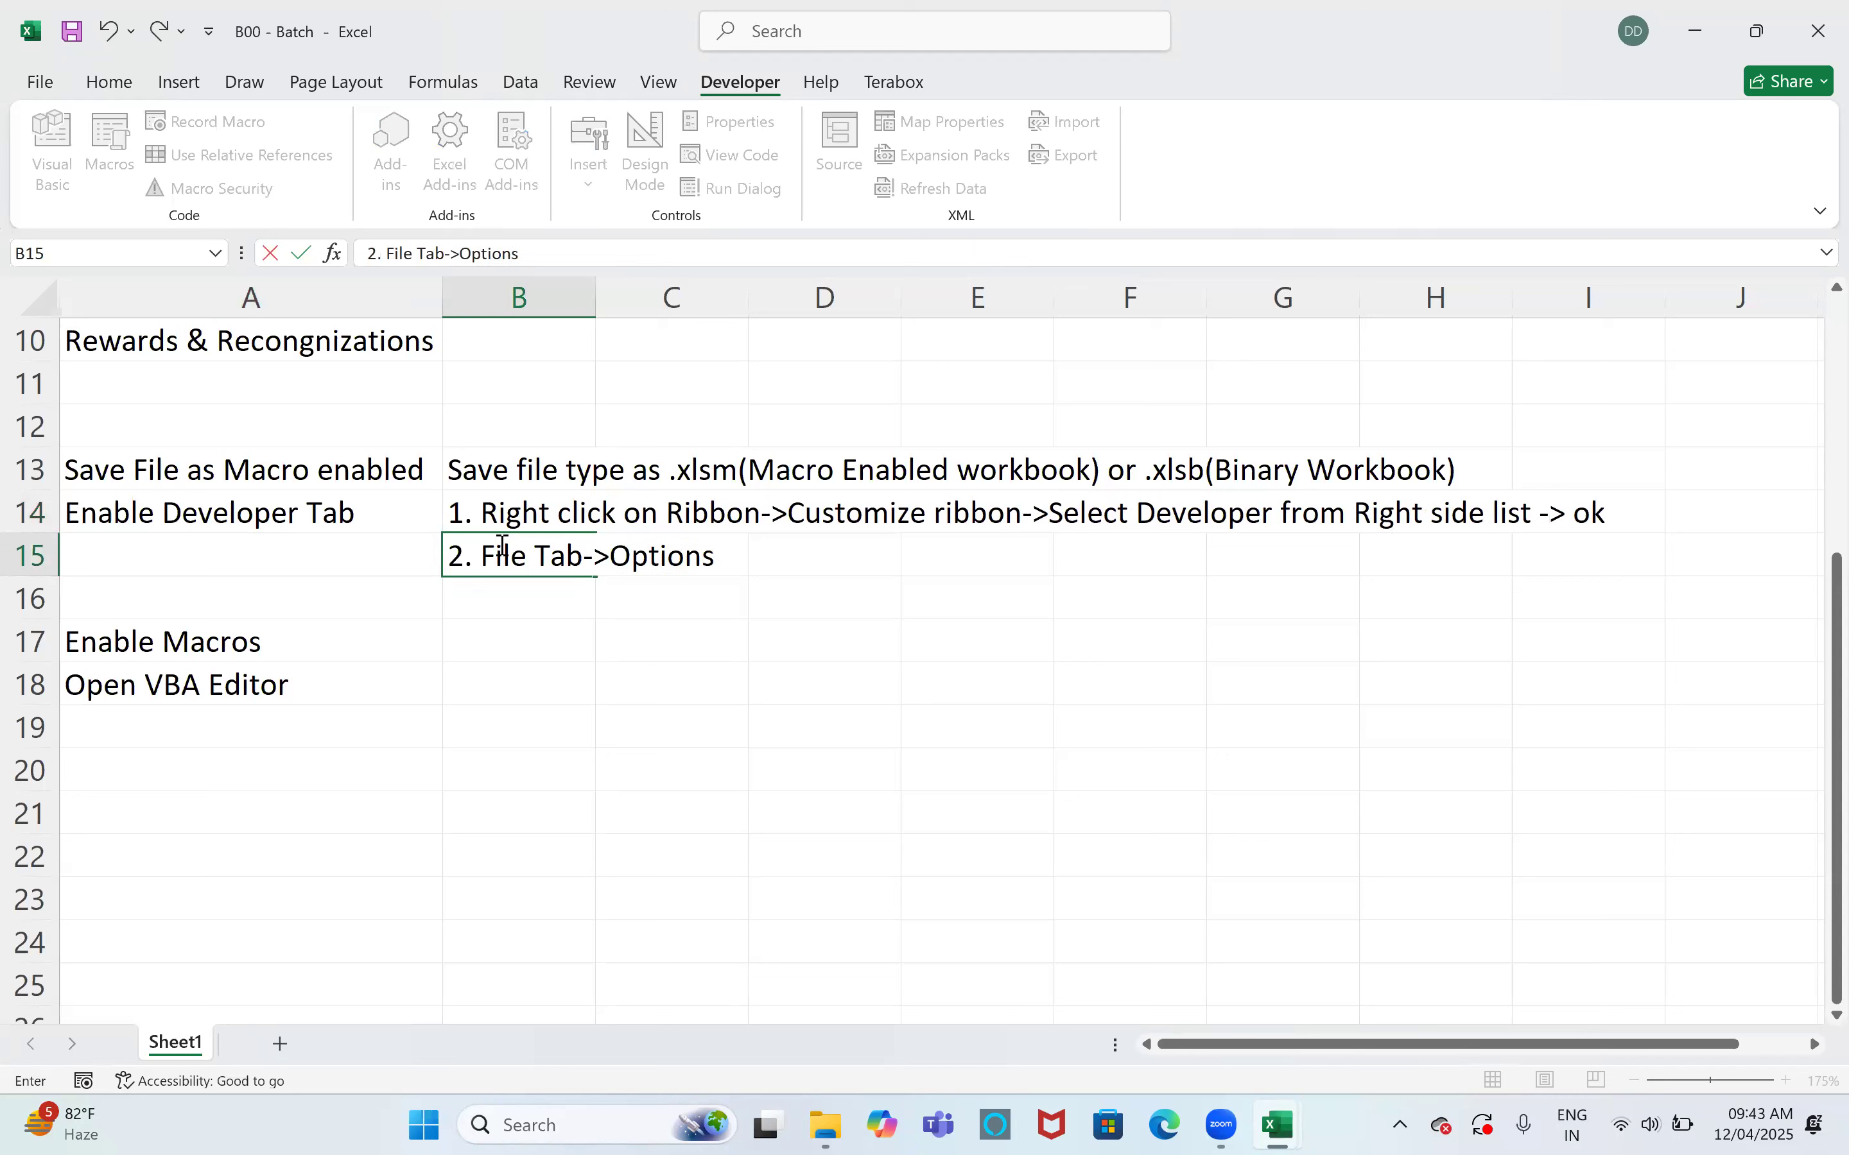
text(->Customize Ribbon)
key(Return)
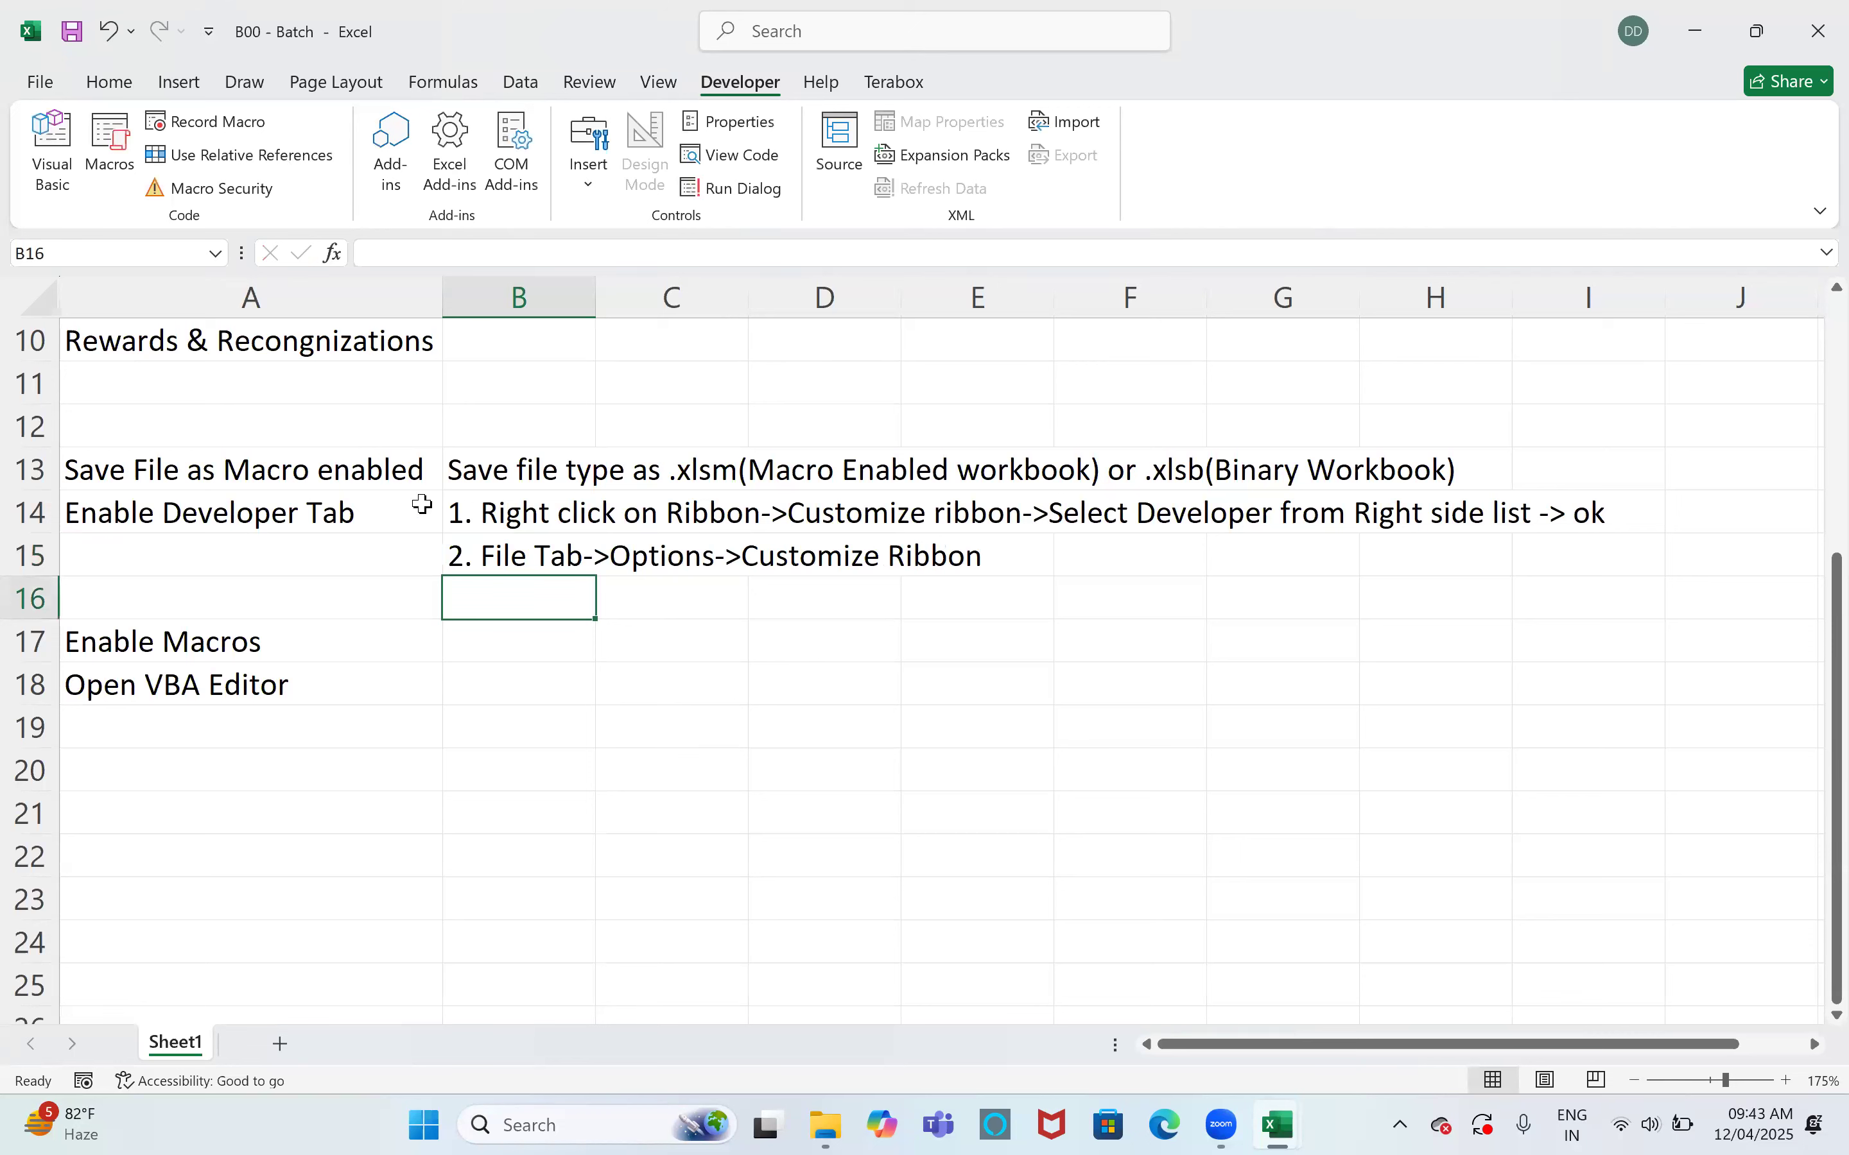
Copy ">Select Developer from Right side list -> ok" from the note in B14 and append it to the note in B15
click(475, 509)
drag(698, 250, 1101, 246)
key(ctrl+c)
key(Escape)
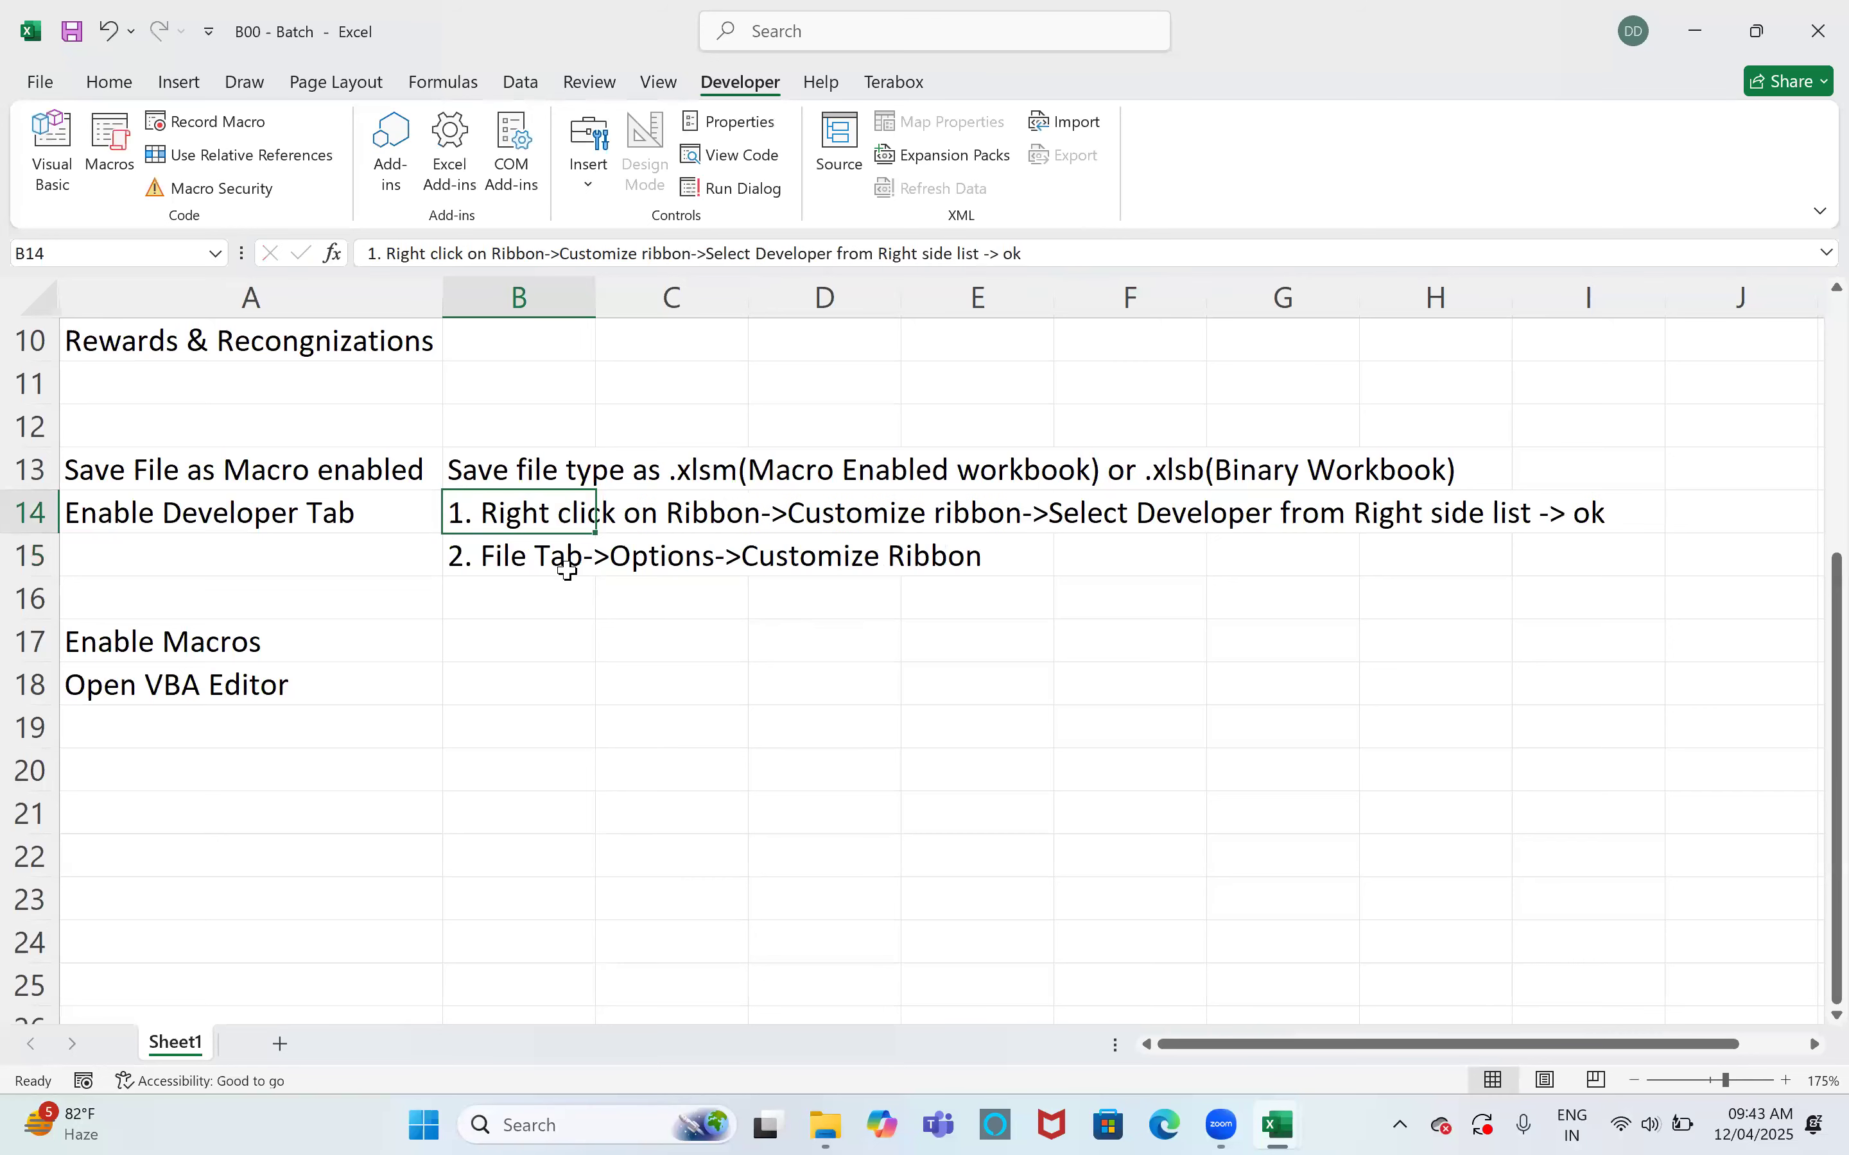
key(Down)
click(892, 255)
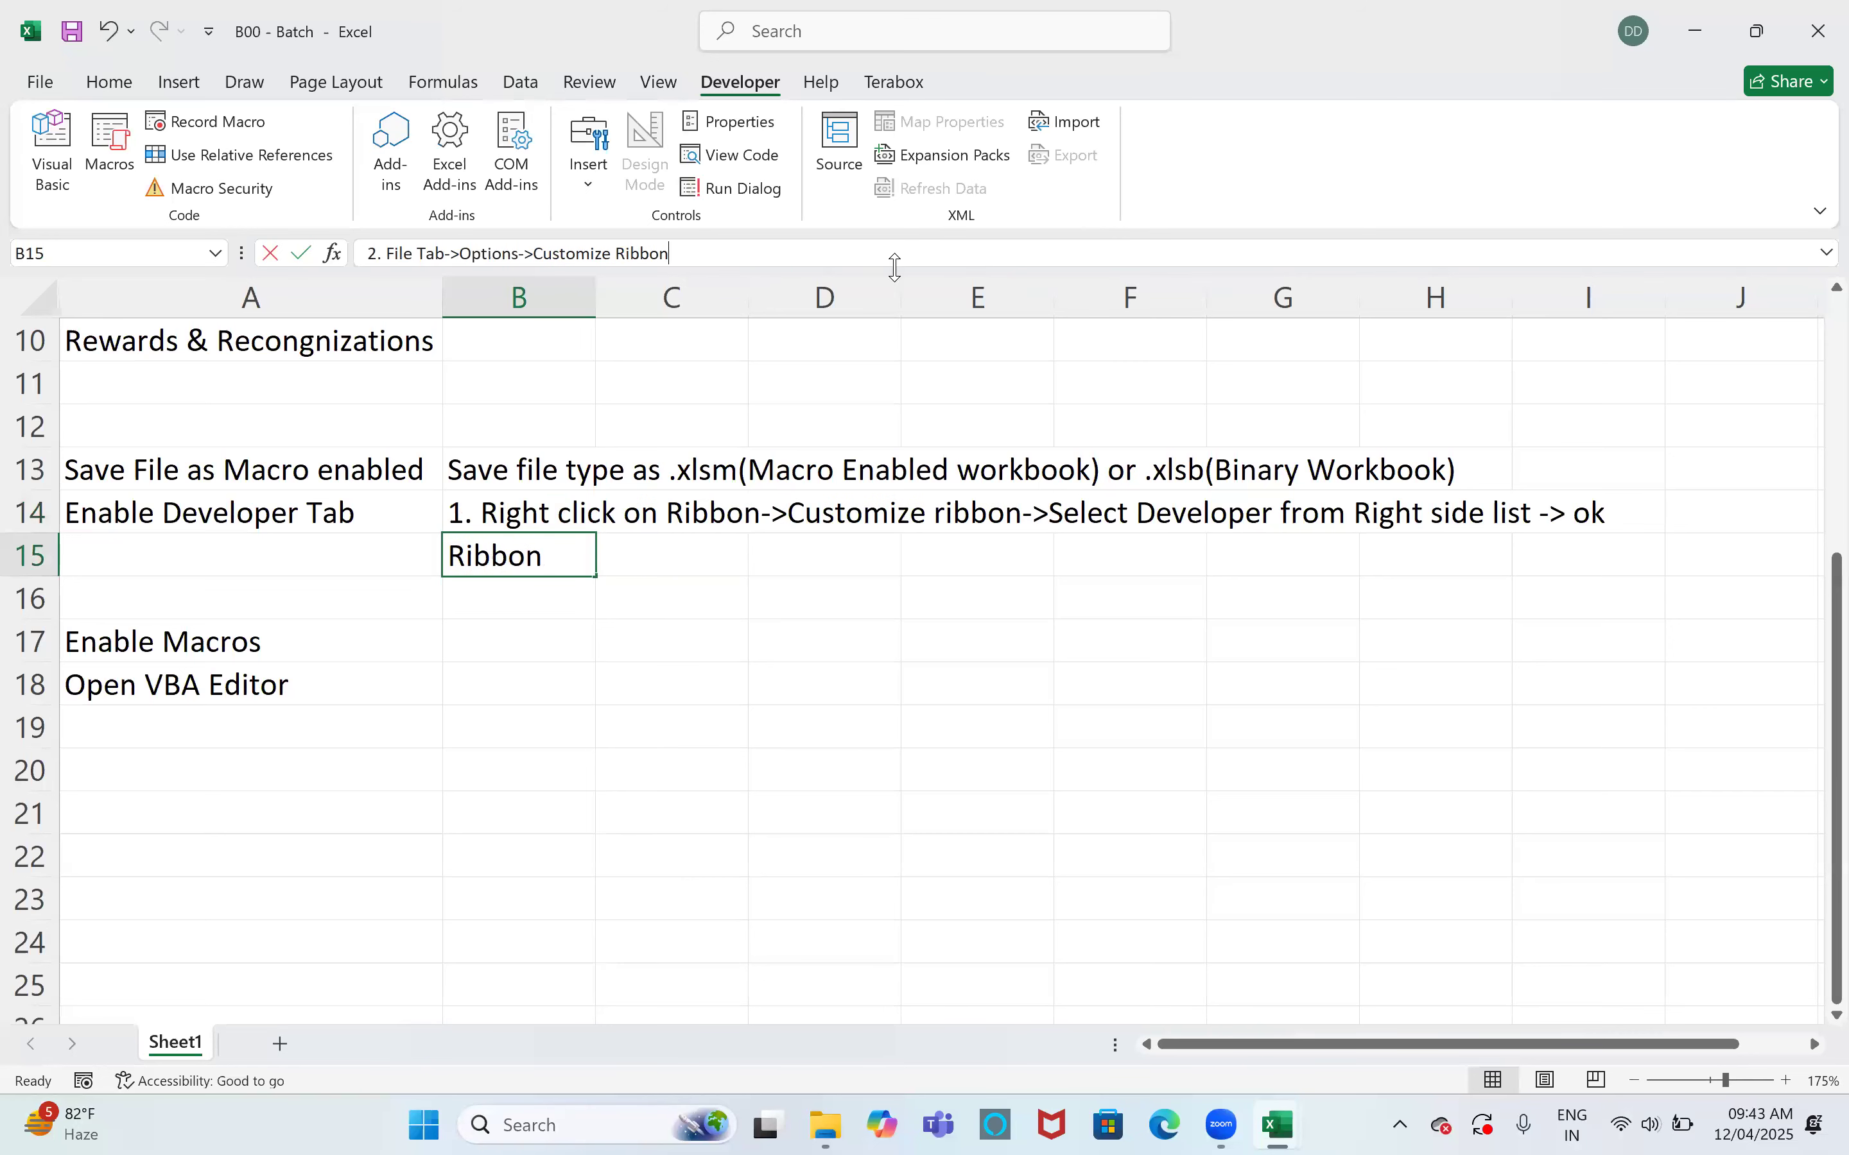
key(ctrl+v)
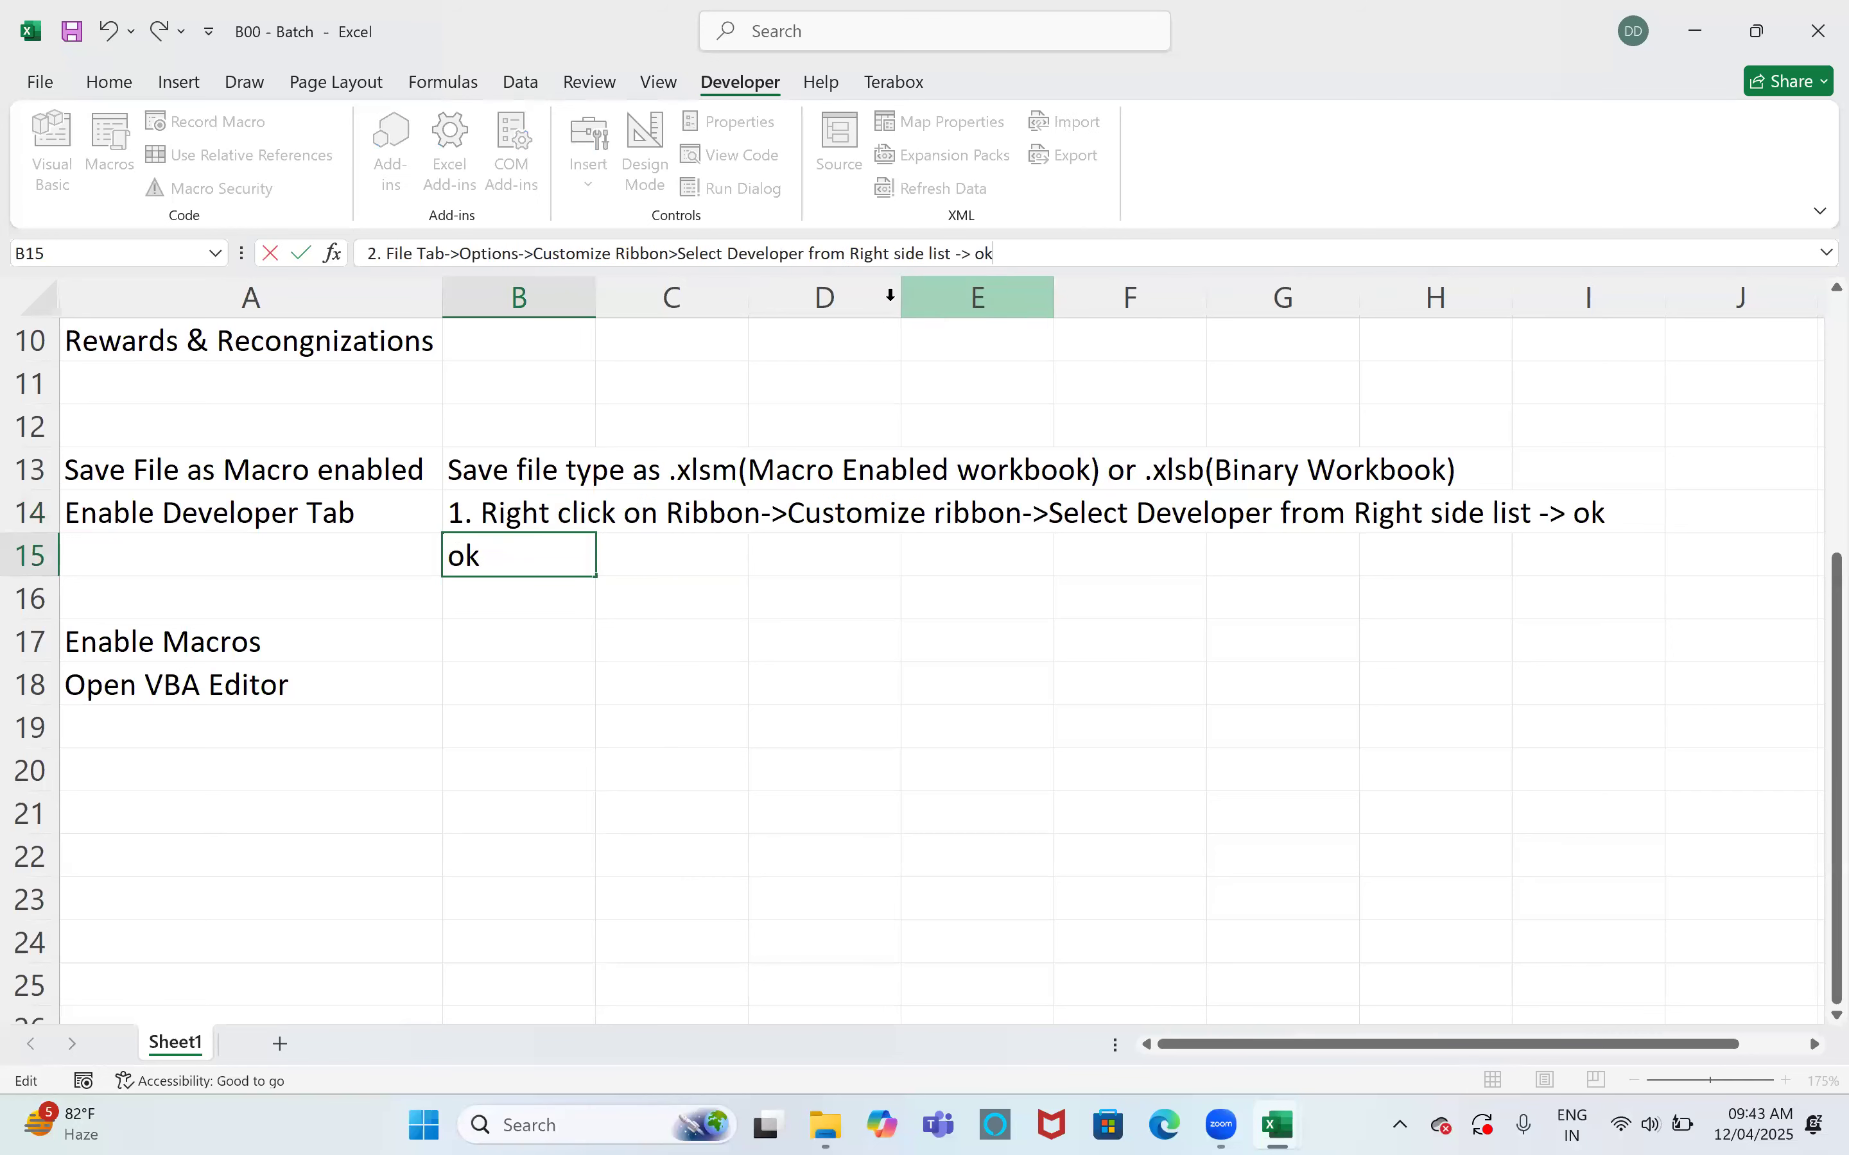
Insert "Check Box" after the word "Developer" in the note in cell B15
click(809, 253)
text(Check )
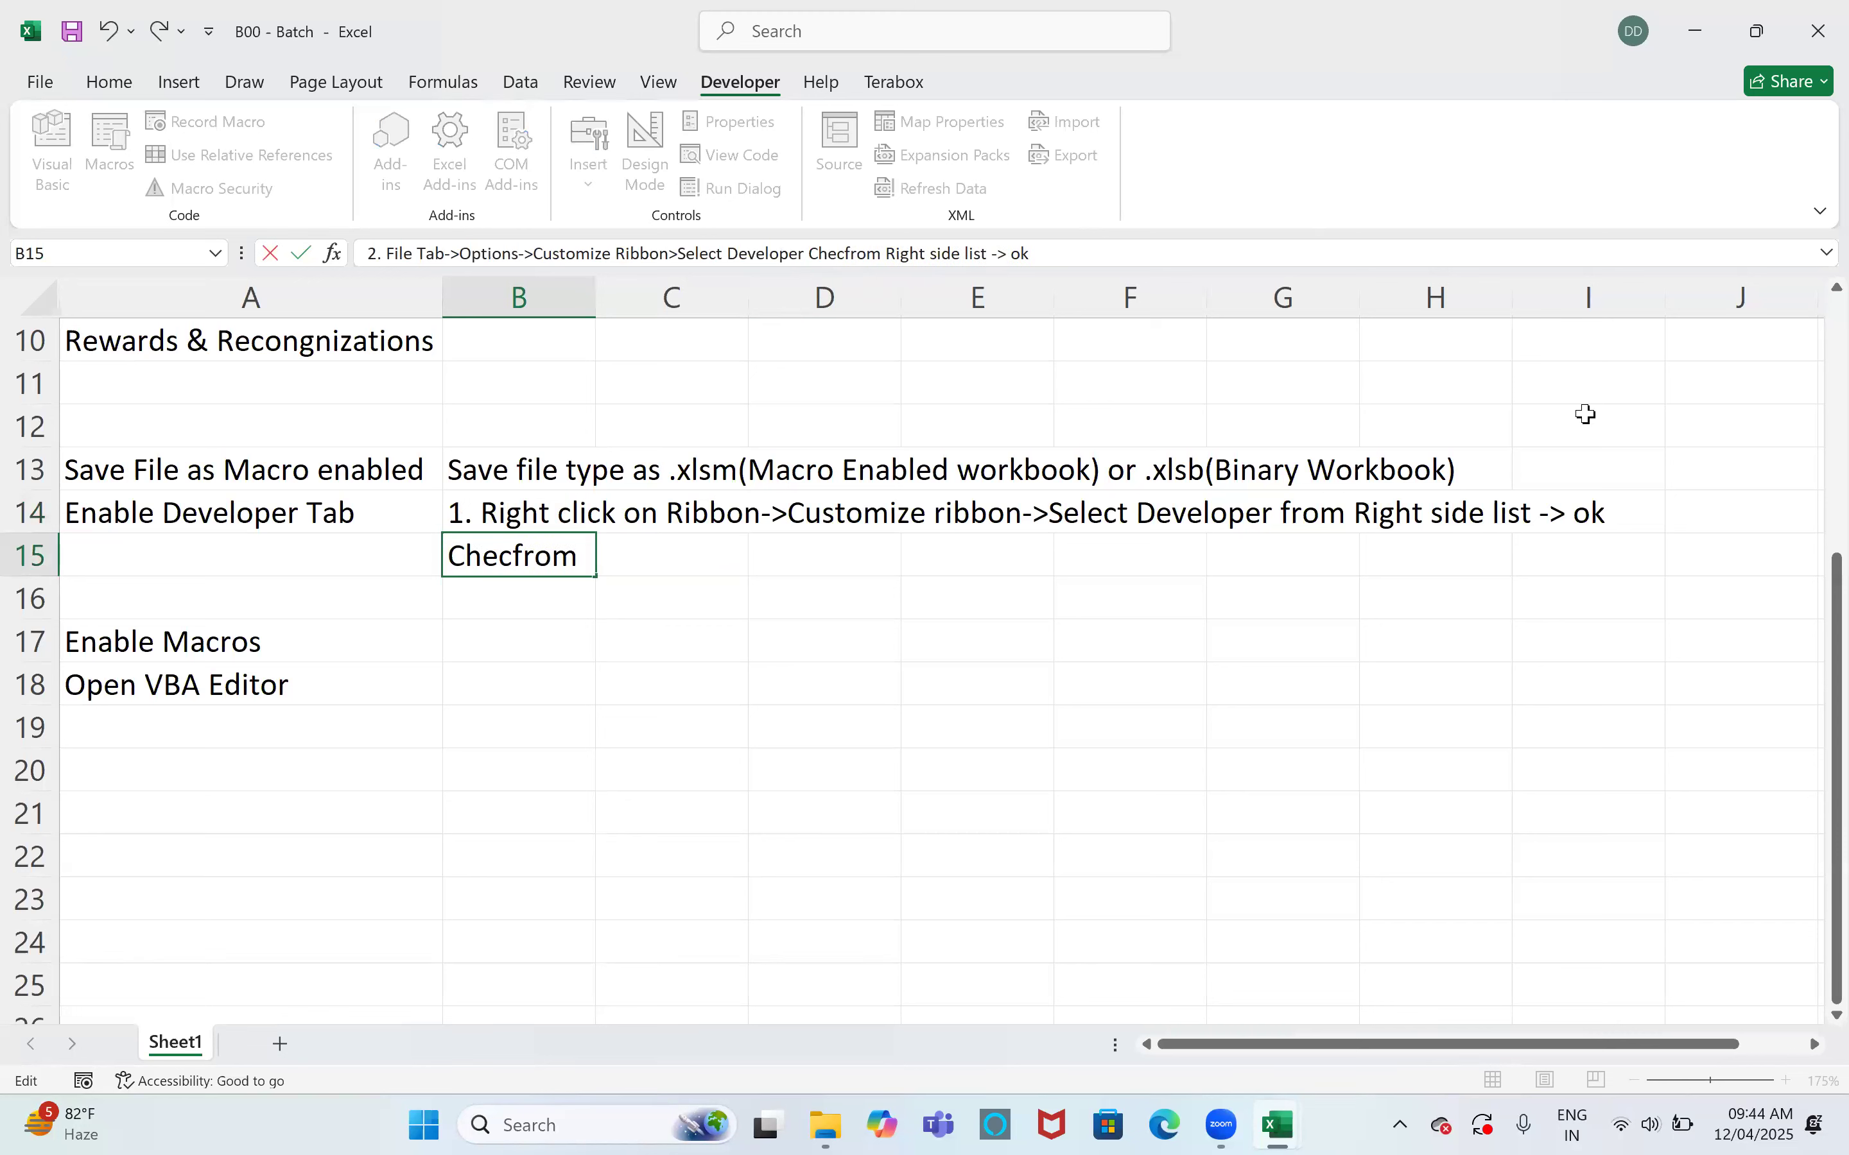
text(Box)
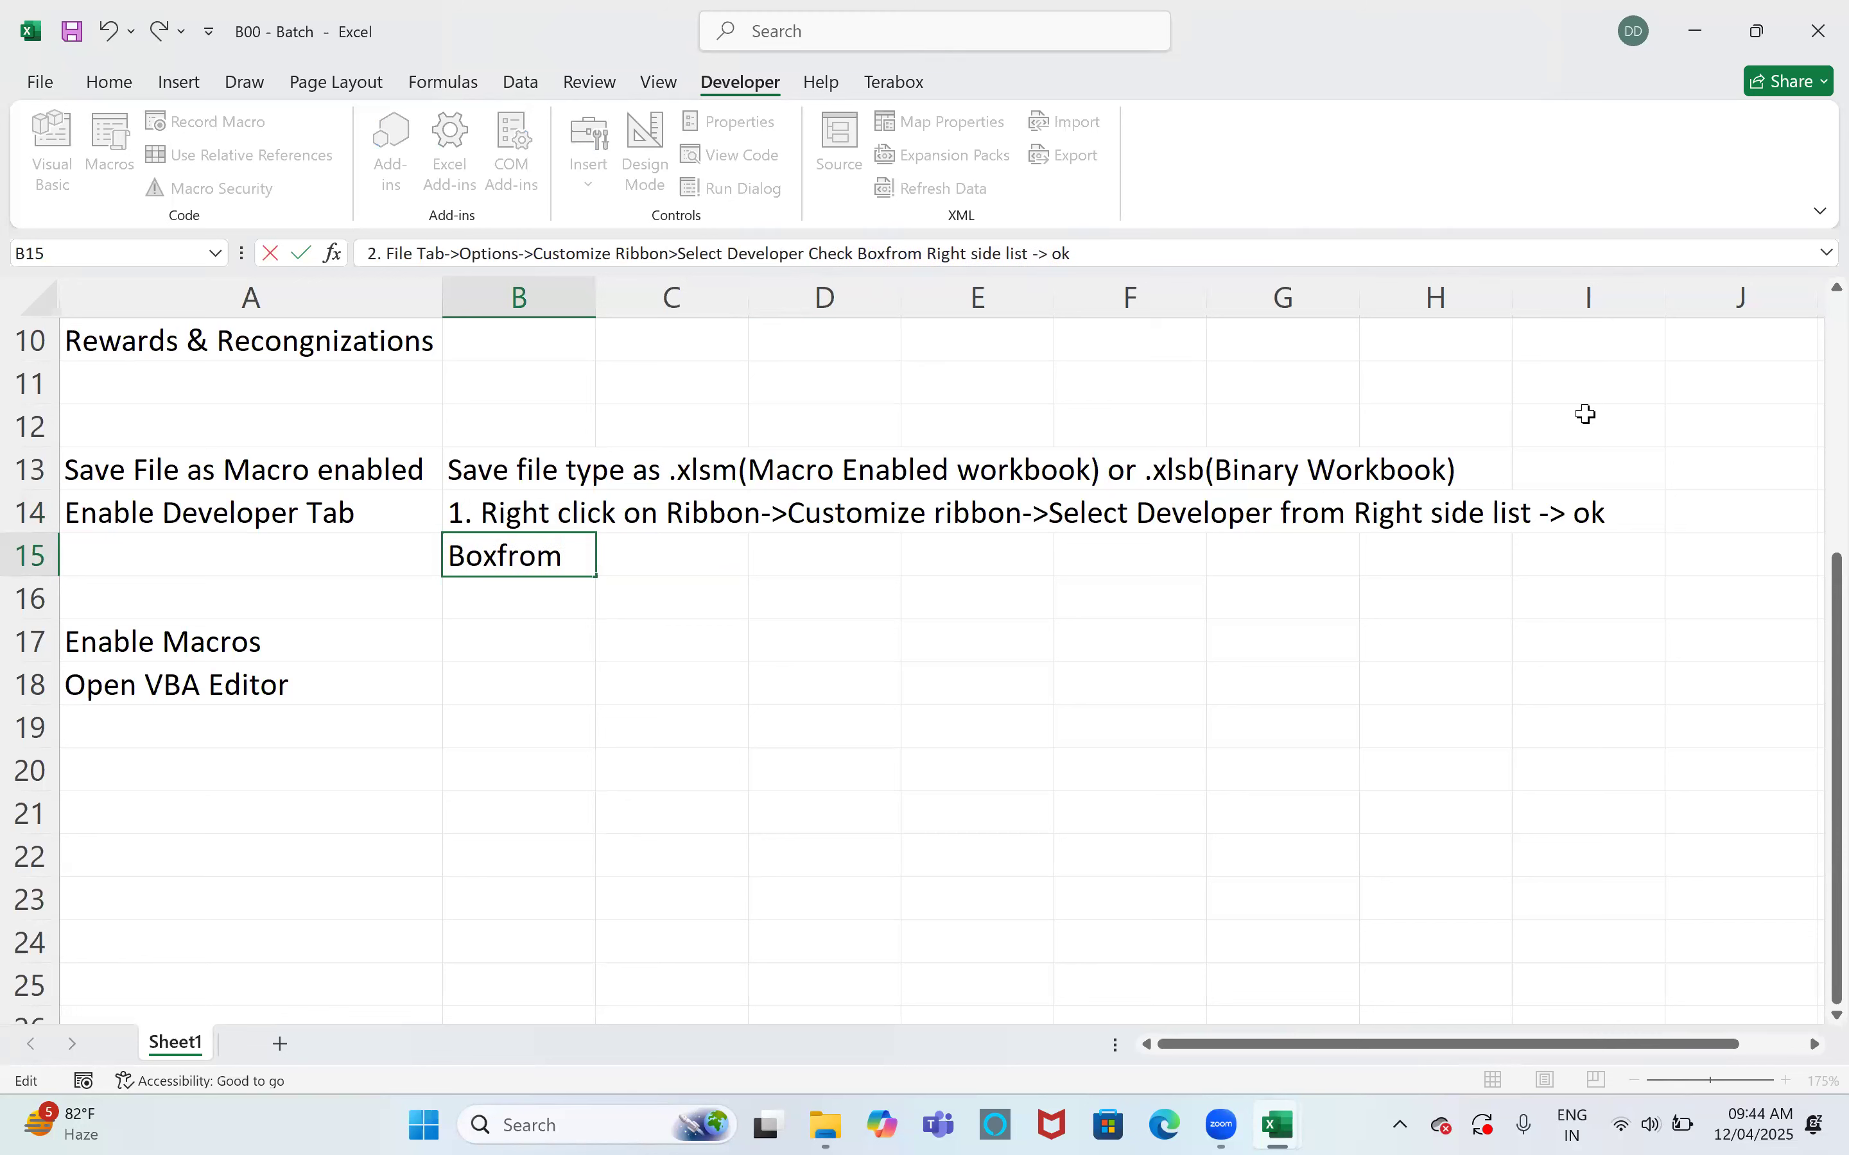
key(Return)
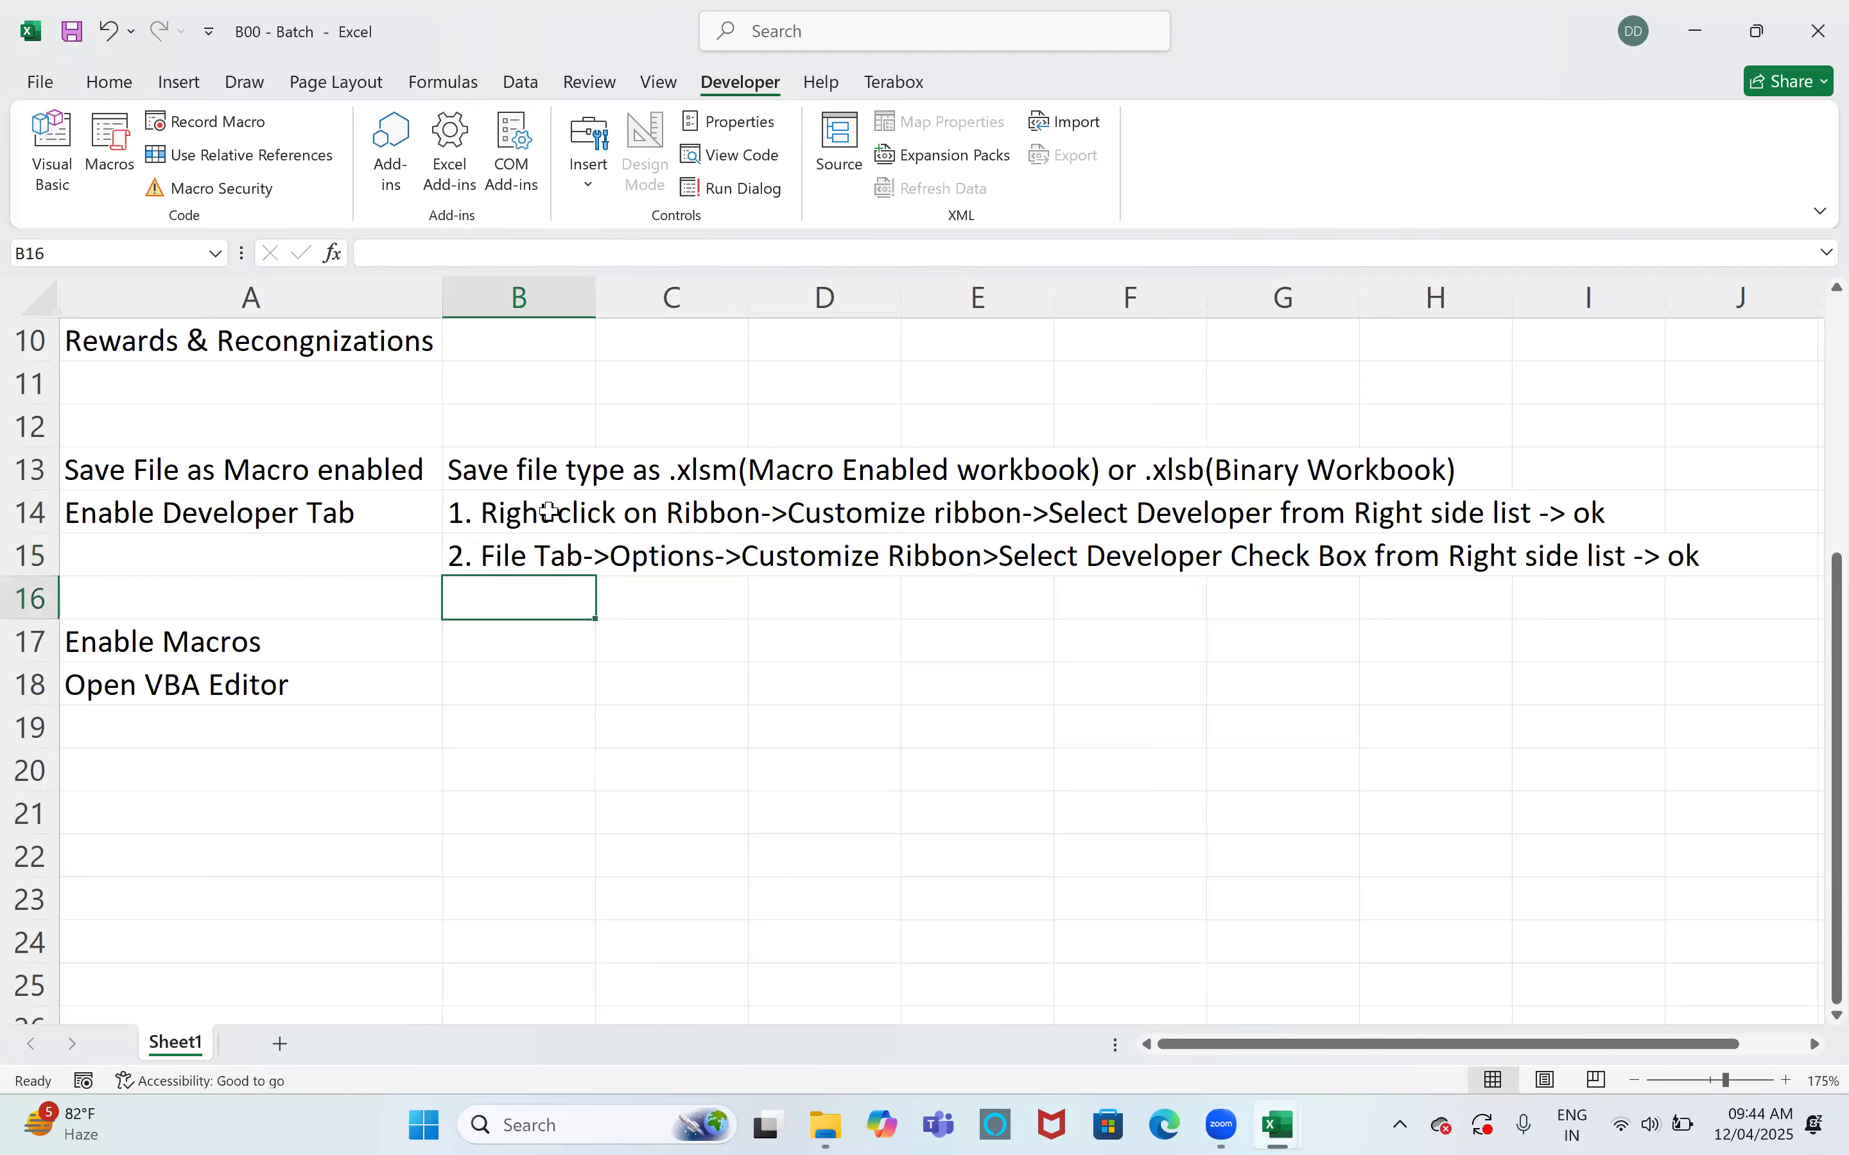
Insert "Check Box" after the word "Developer" in the note in cell B14
click(548, 510)
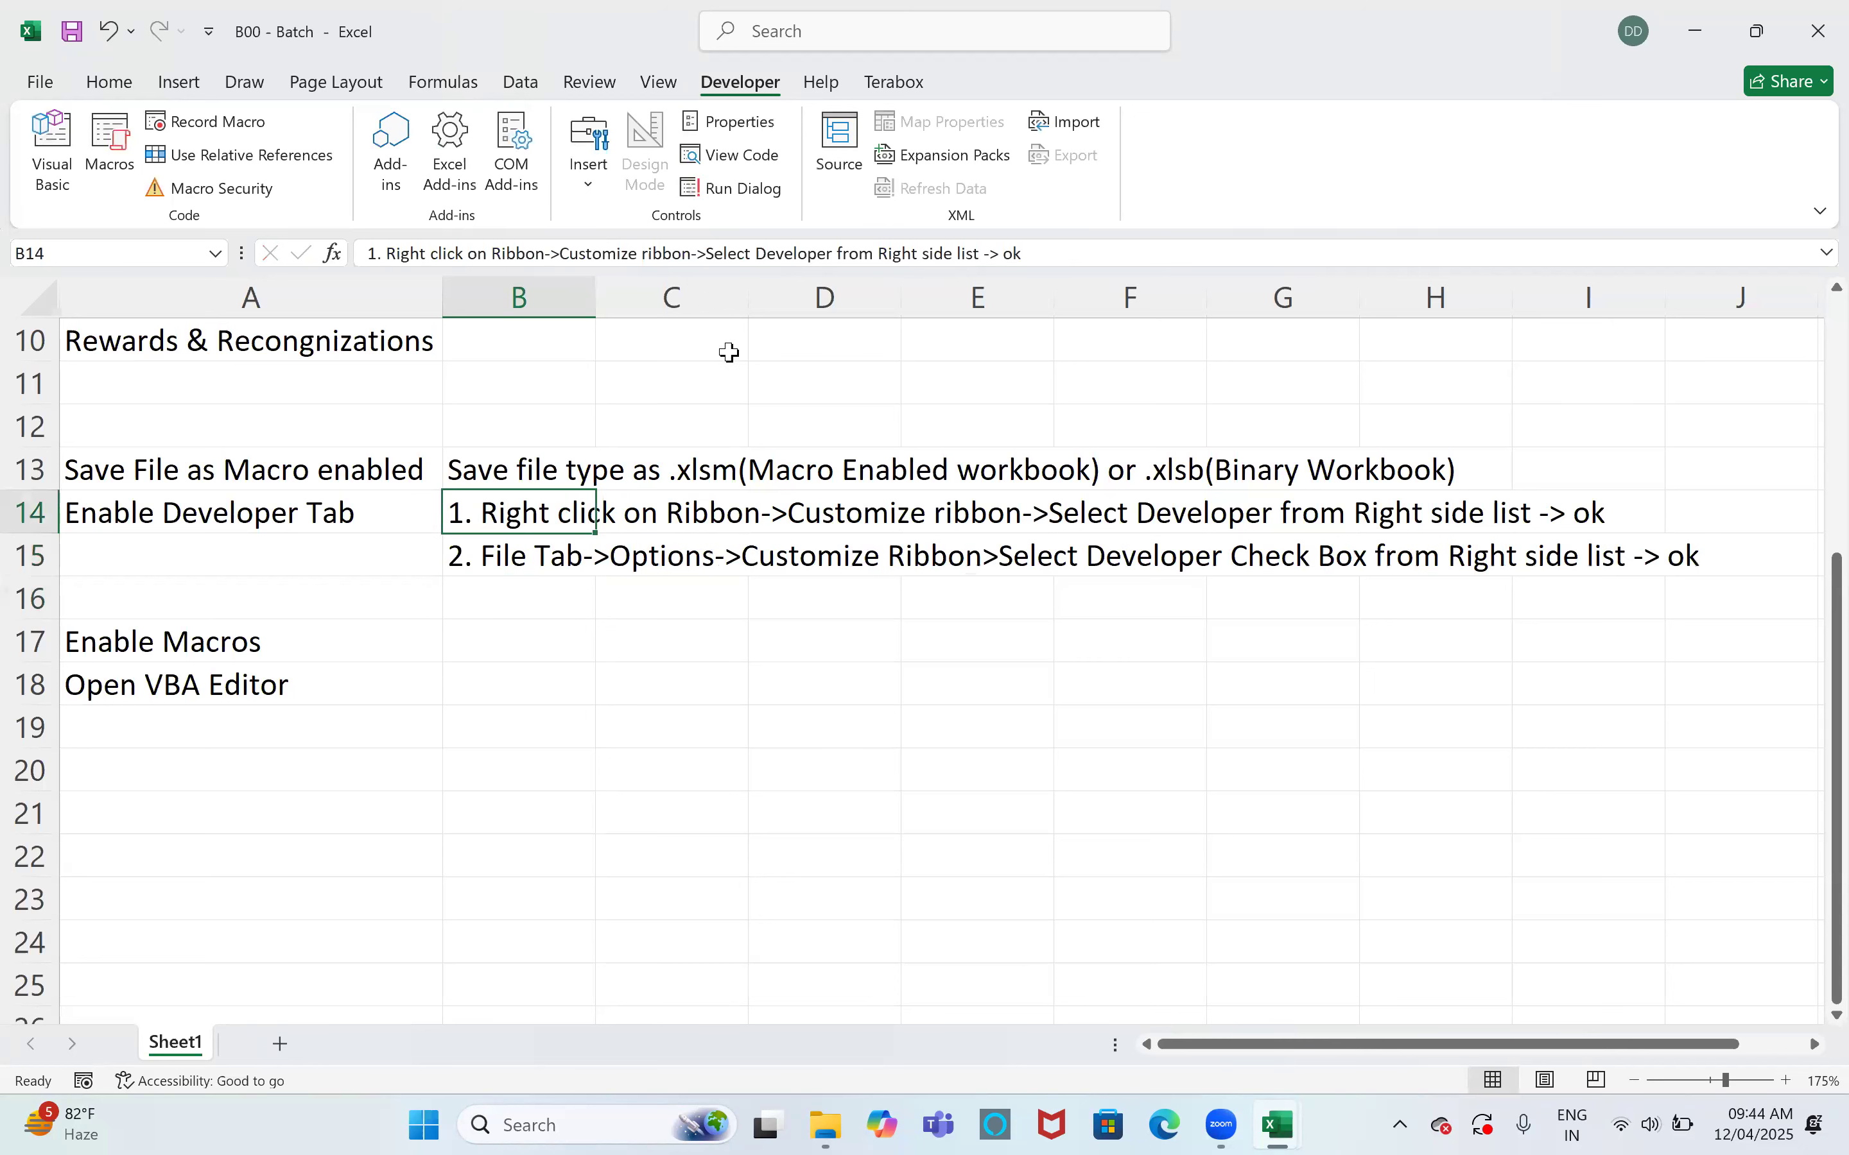
click(838, 253)
text(Check Bo)
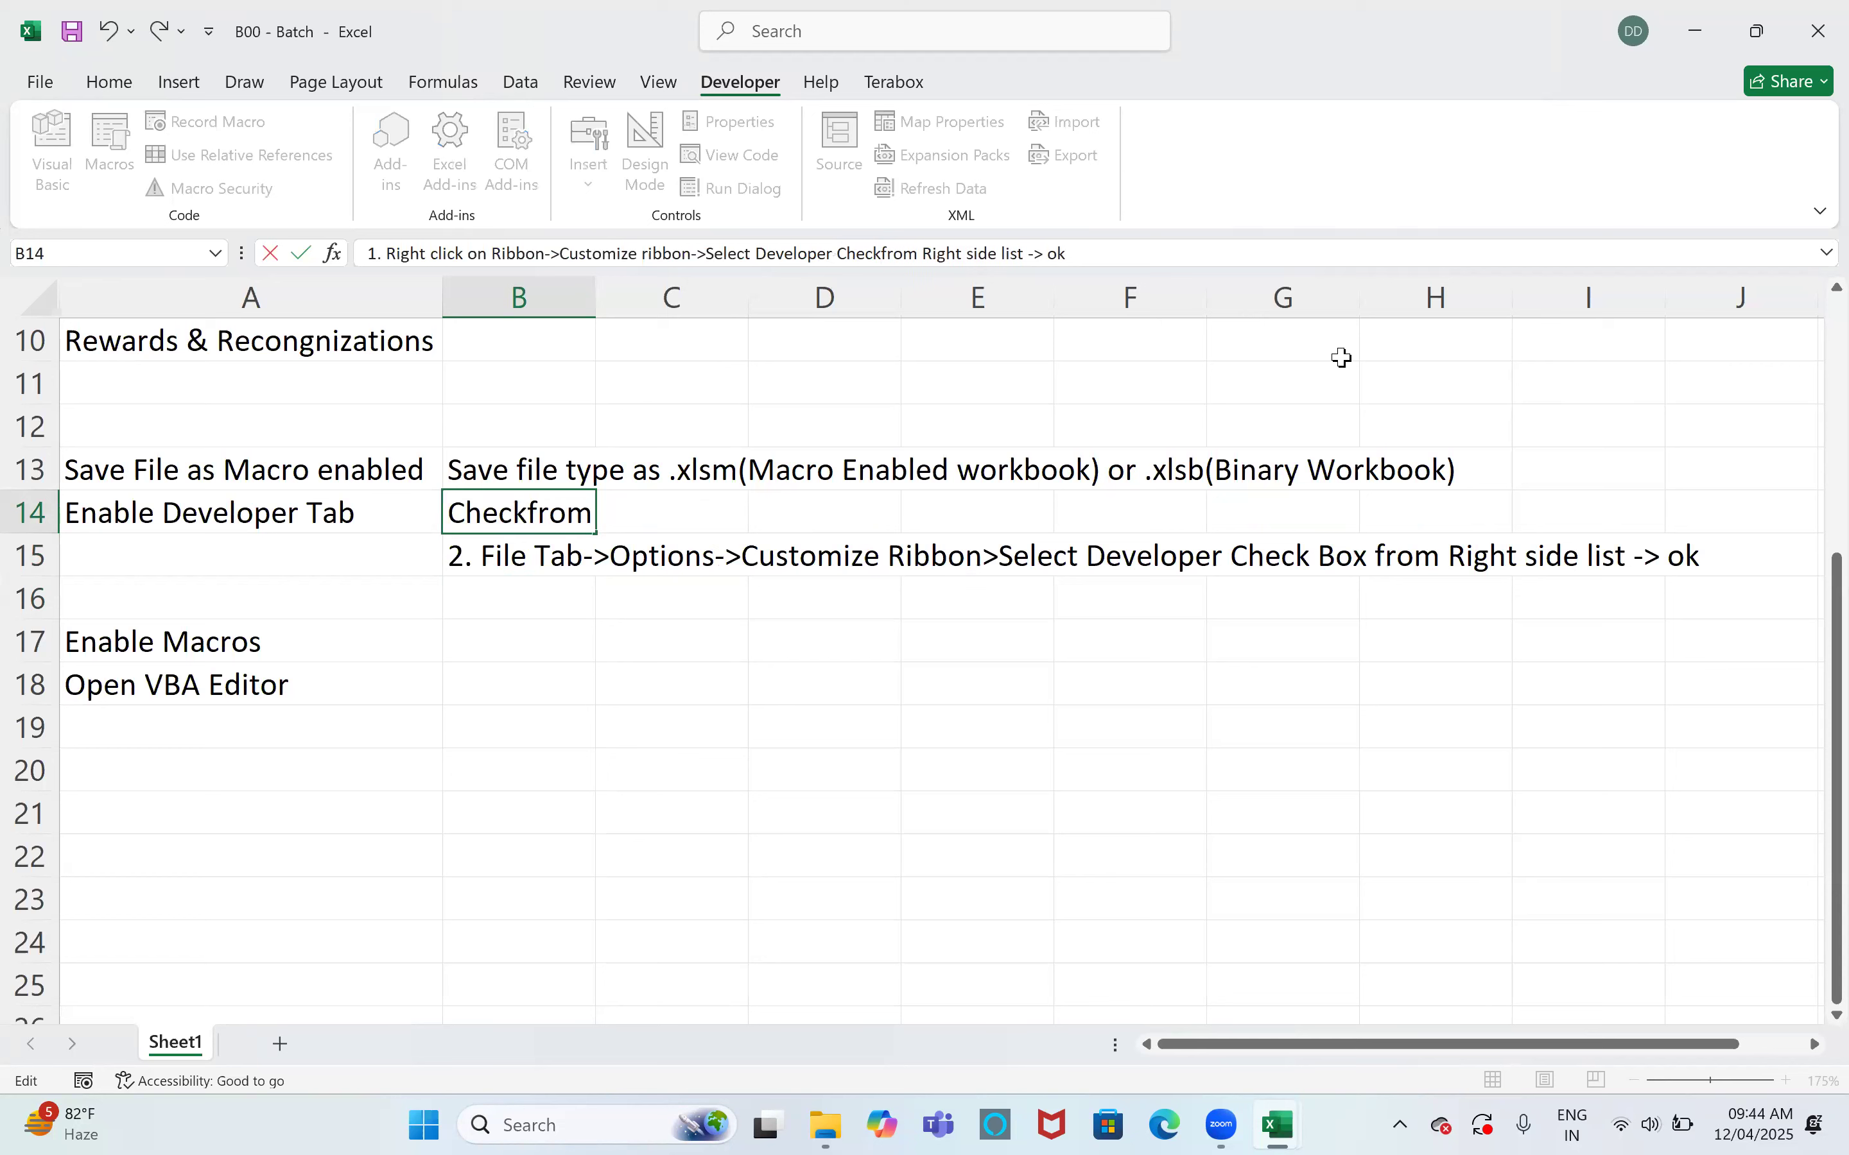
text(x)
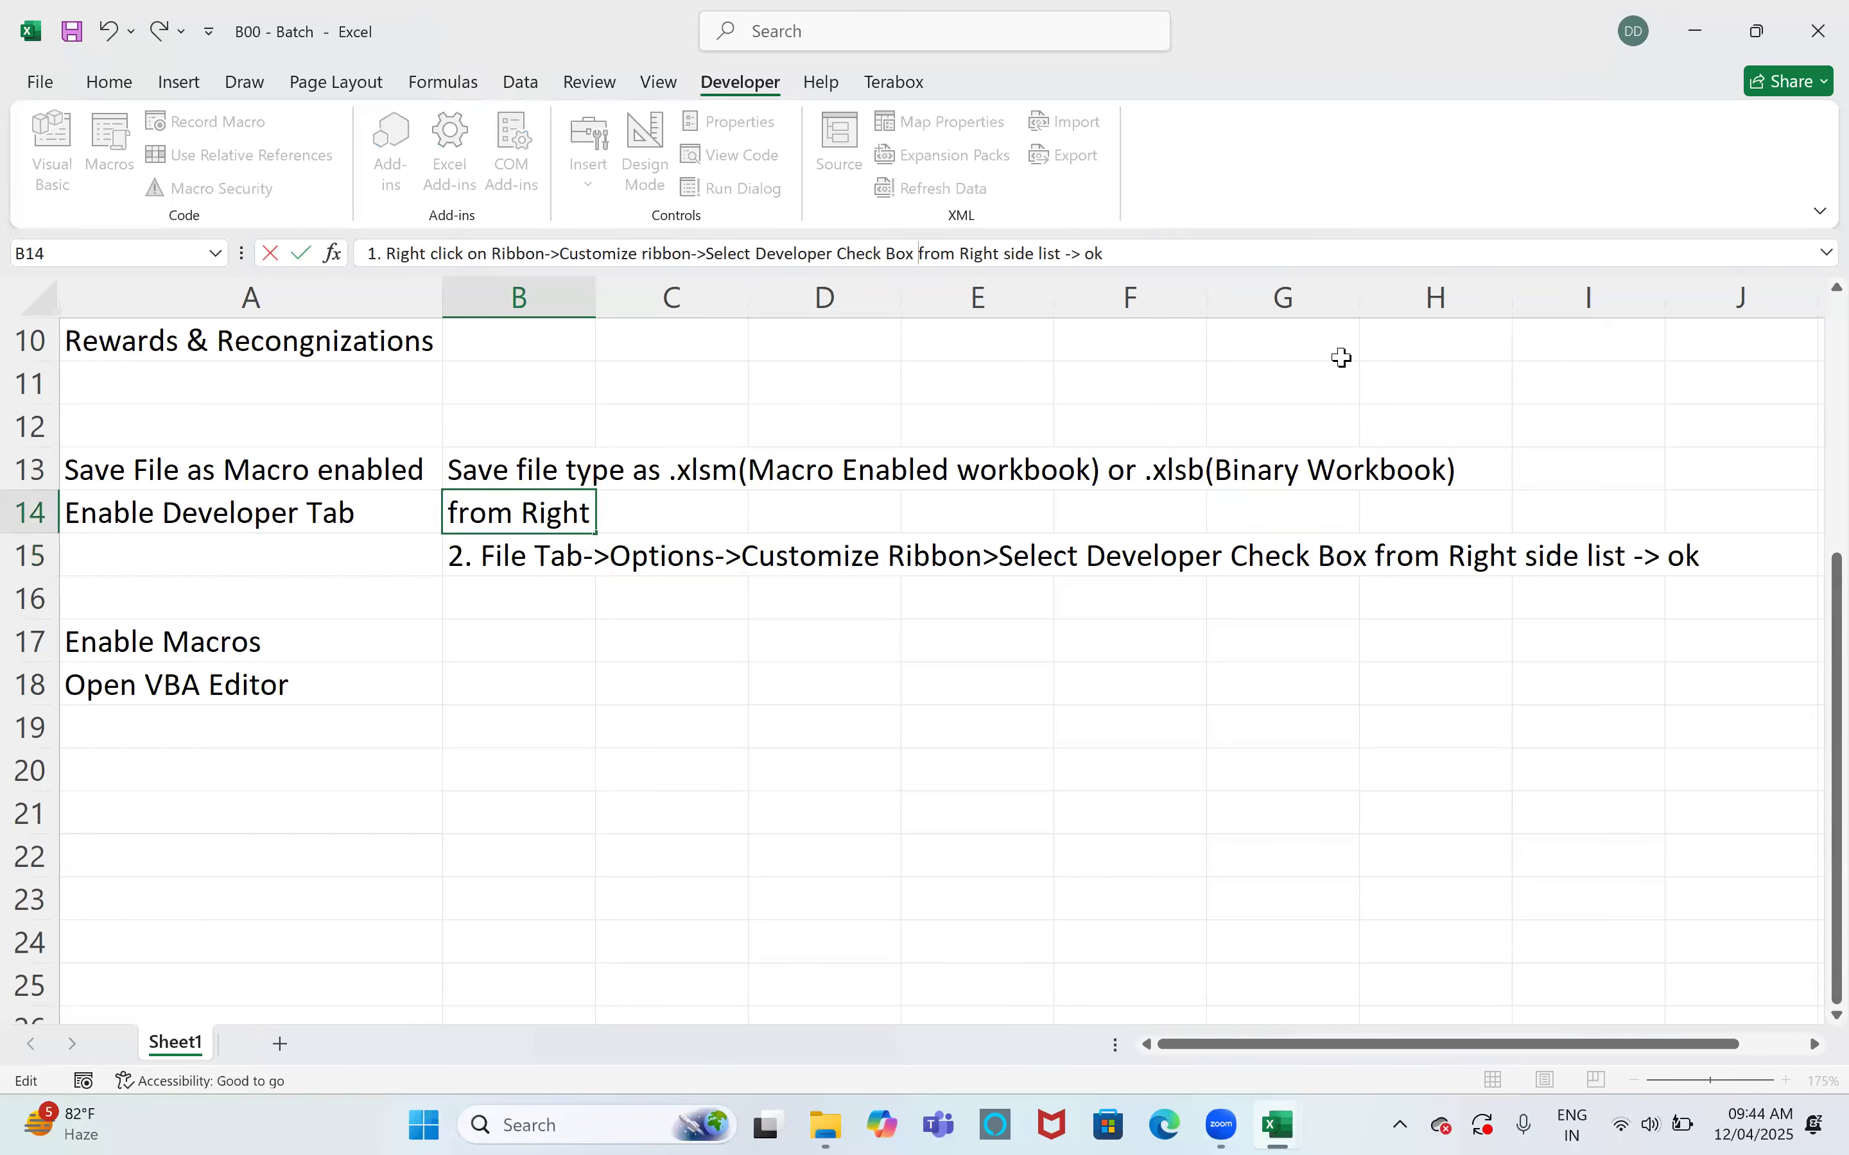
key(Return)
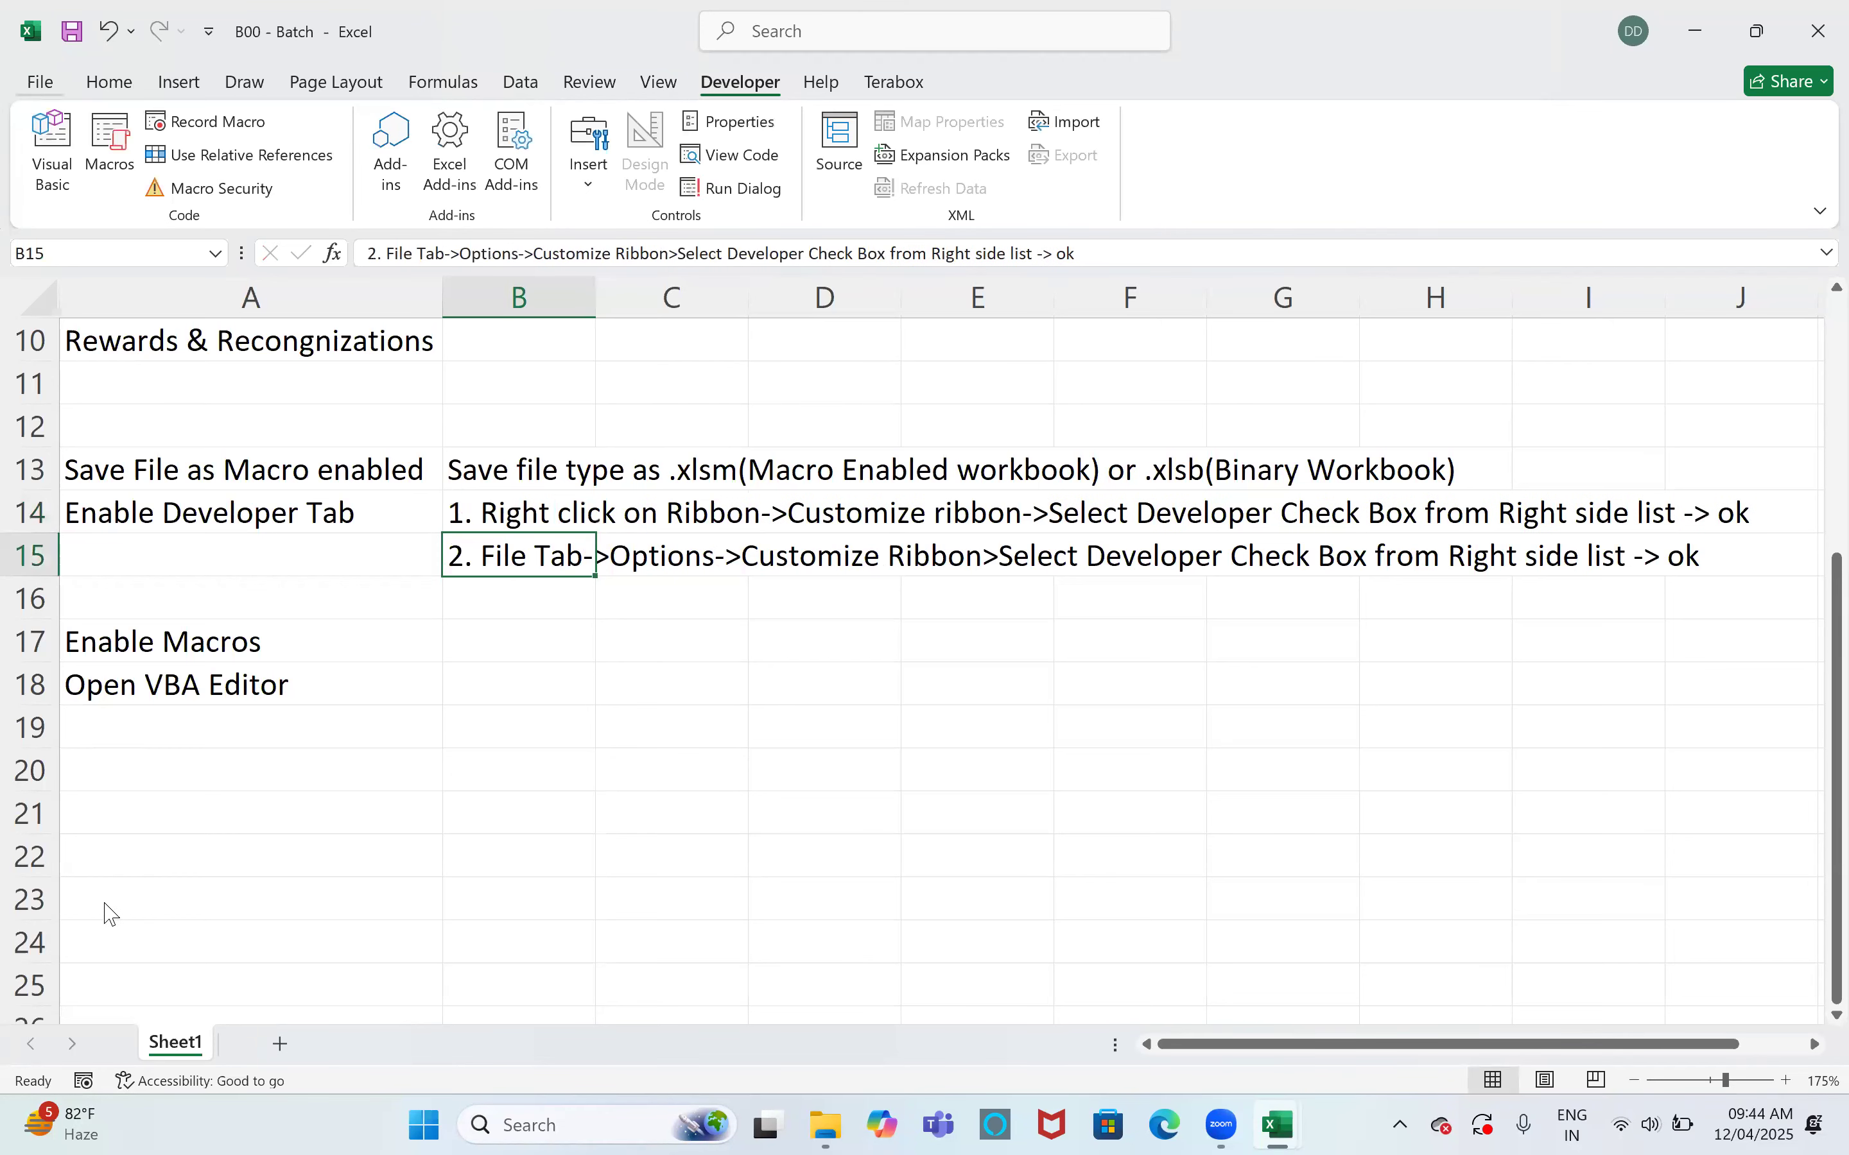
Review the Customize Ribbon page of Excel Options and close the dialog without changes
key(alt+f)
key(Escape)
key(alt+f)
key(t)
click(481, 466)
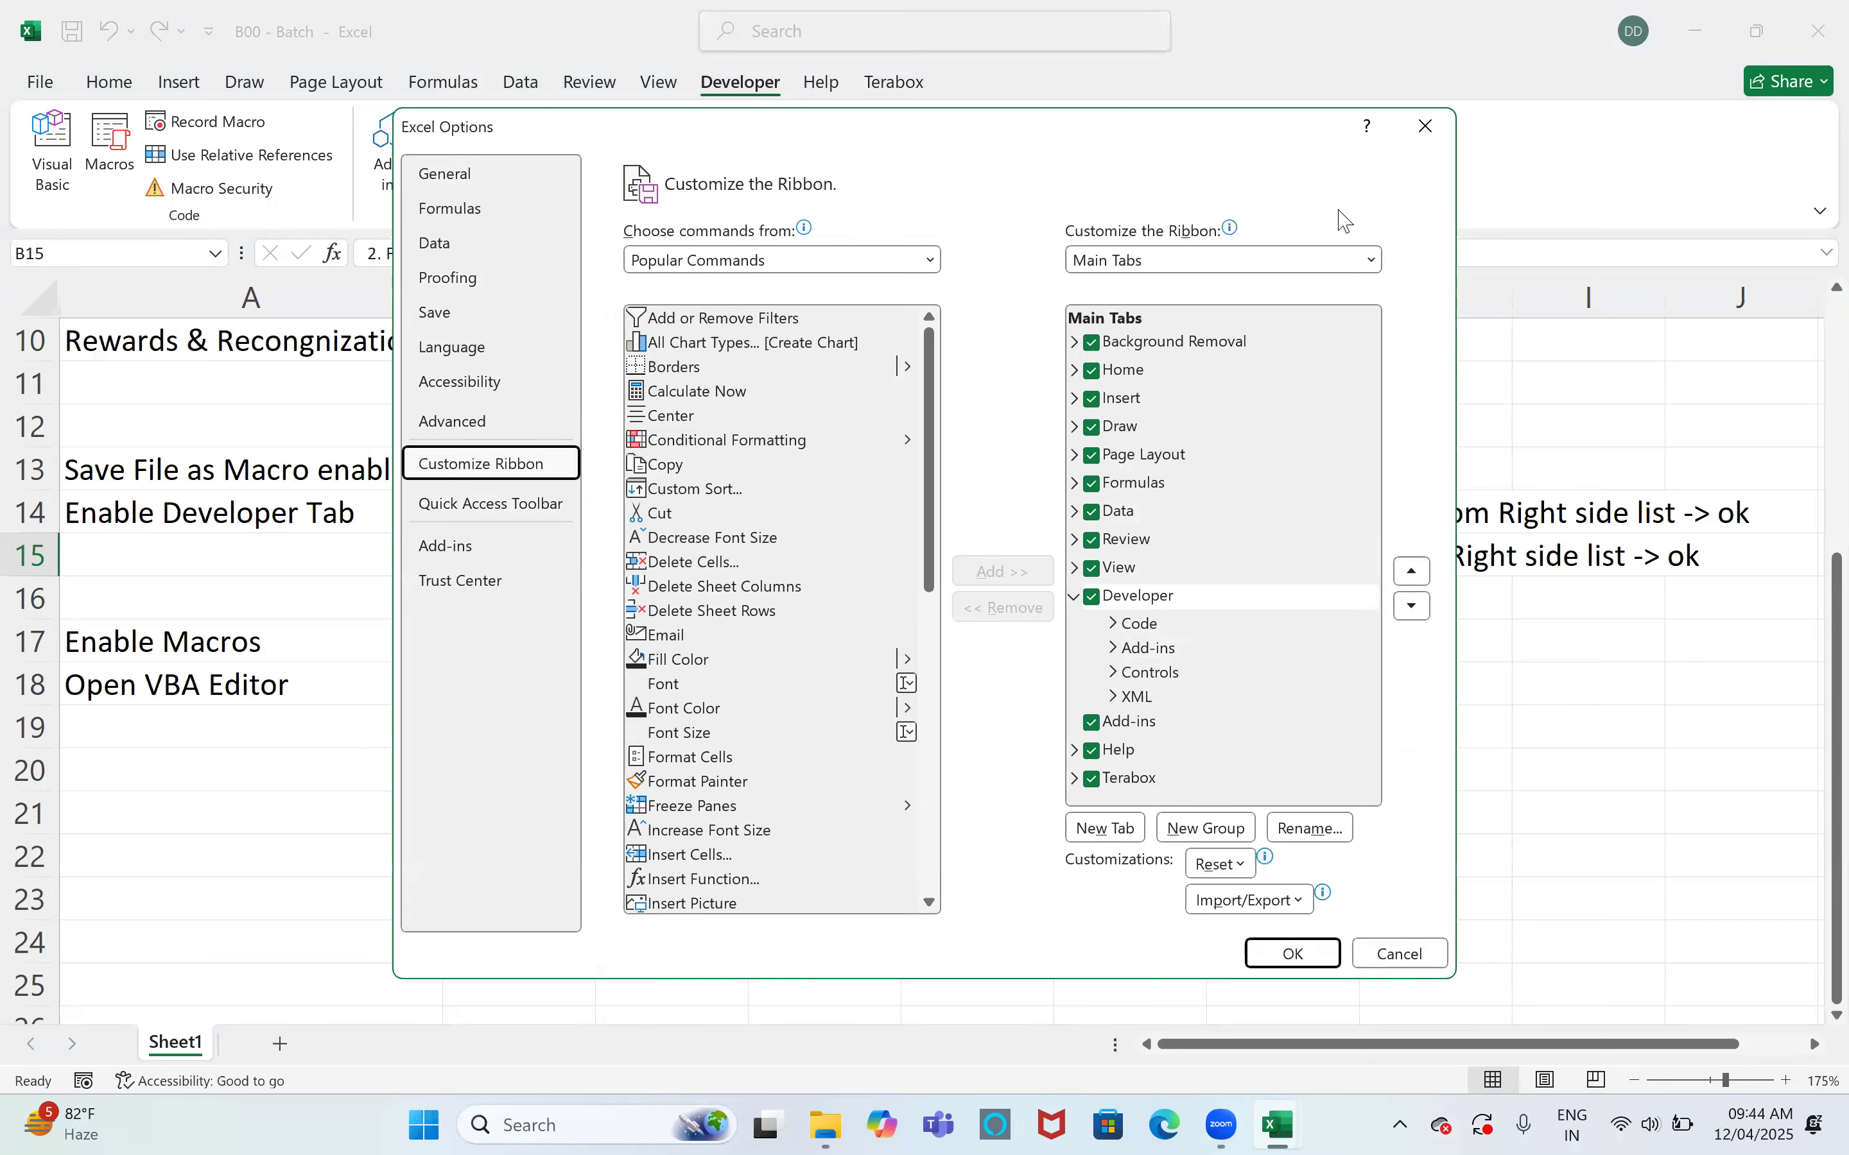
click(1426, 124)
Select cell B17 and open the Macro Settings in the Trust Center of Excel Options
click(479, 651)
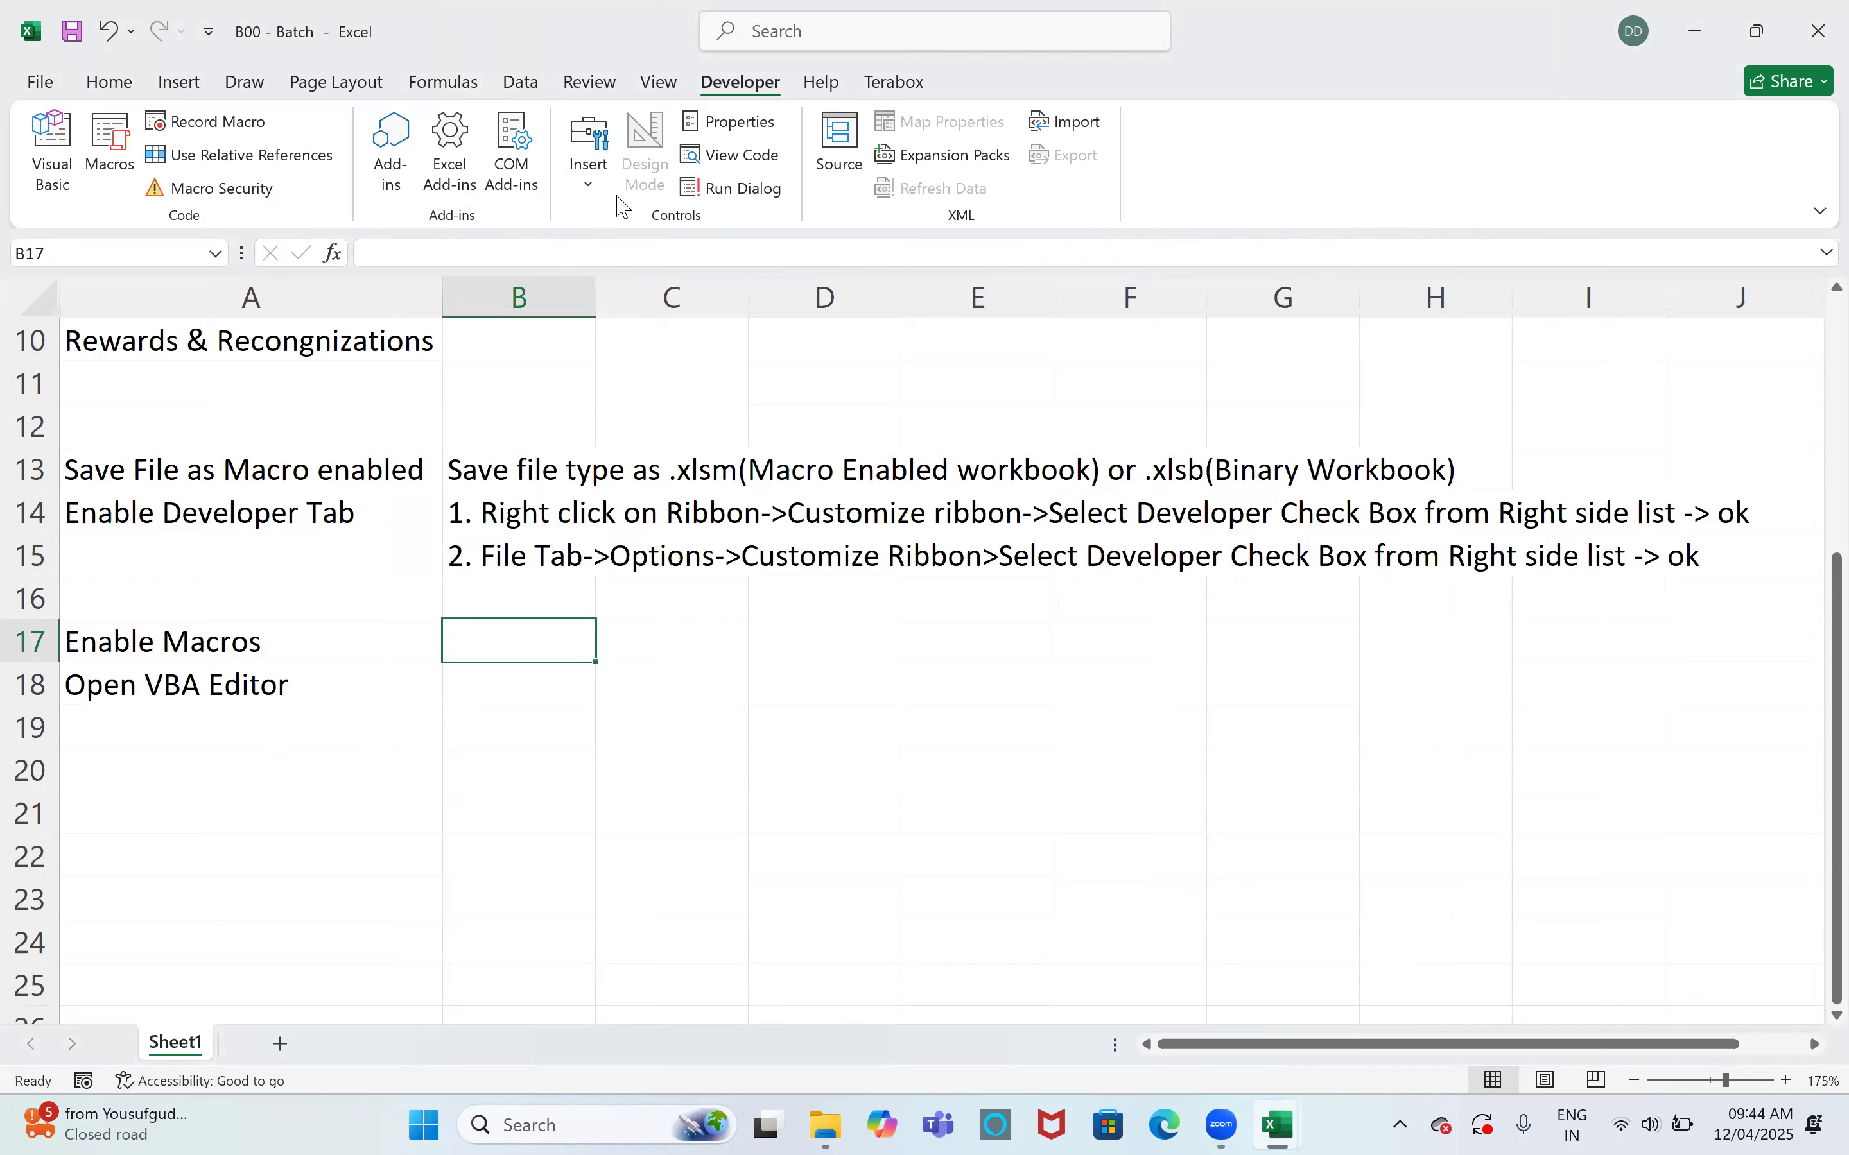
click(40, 82)
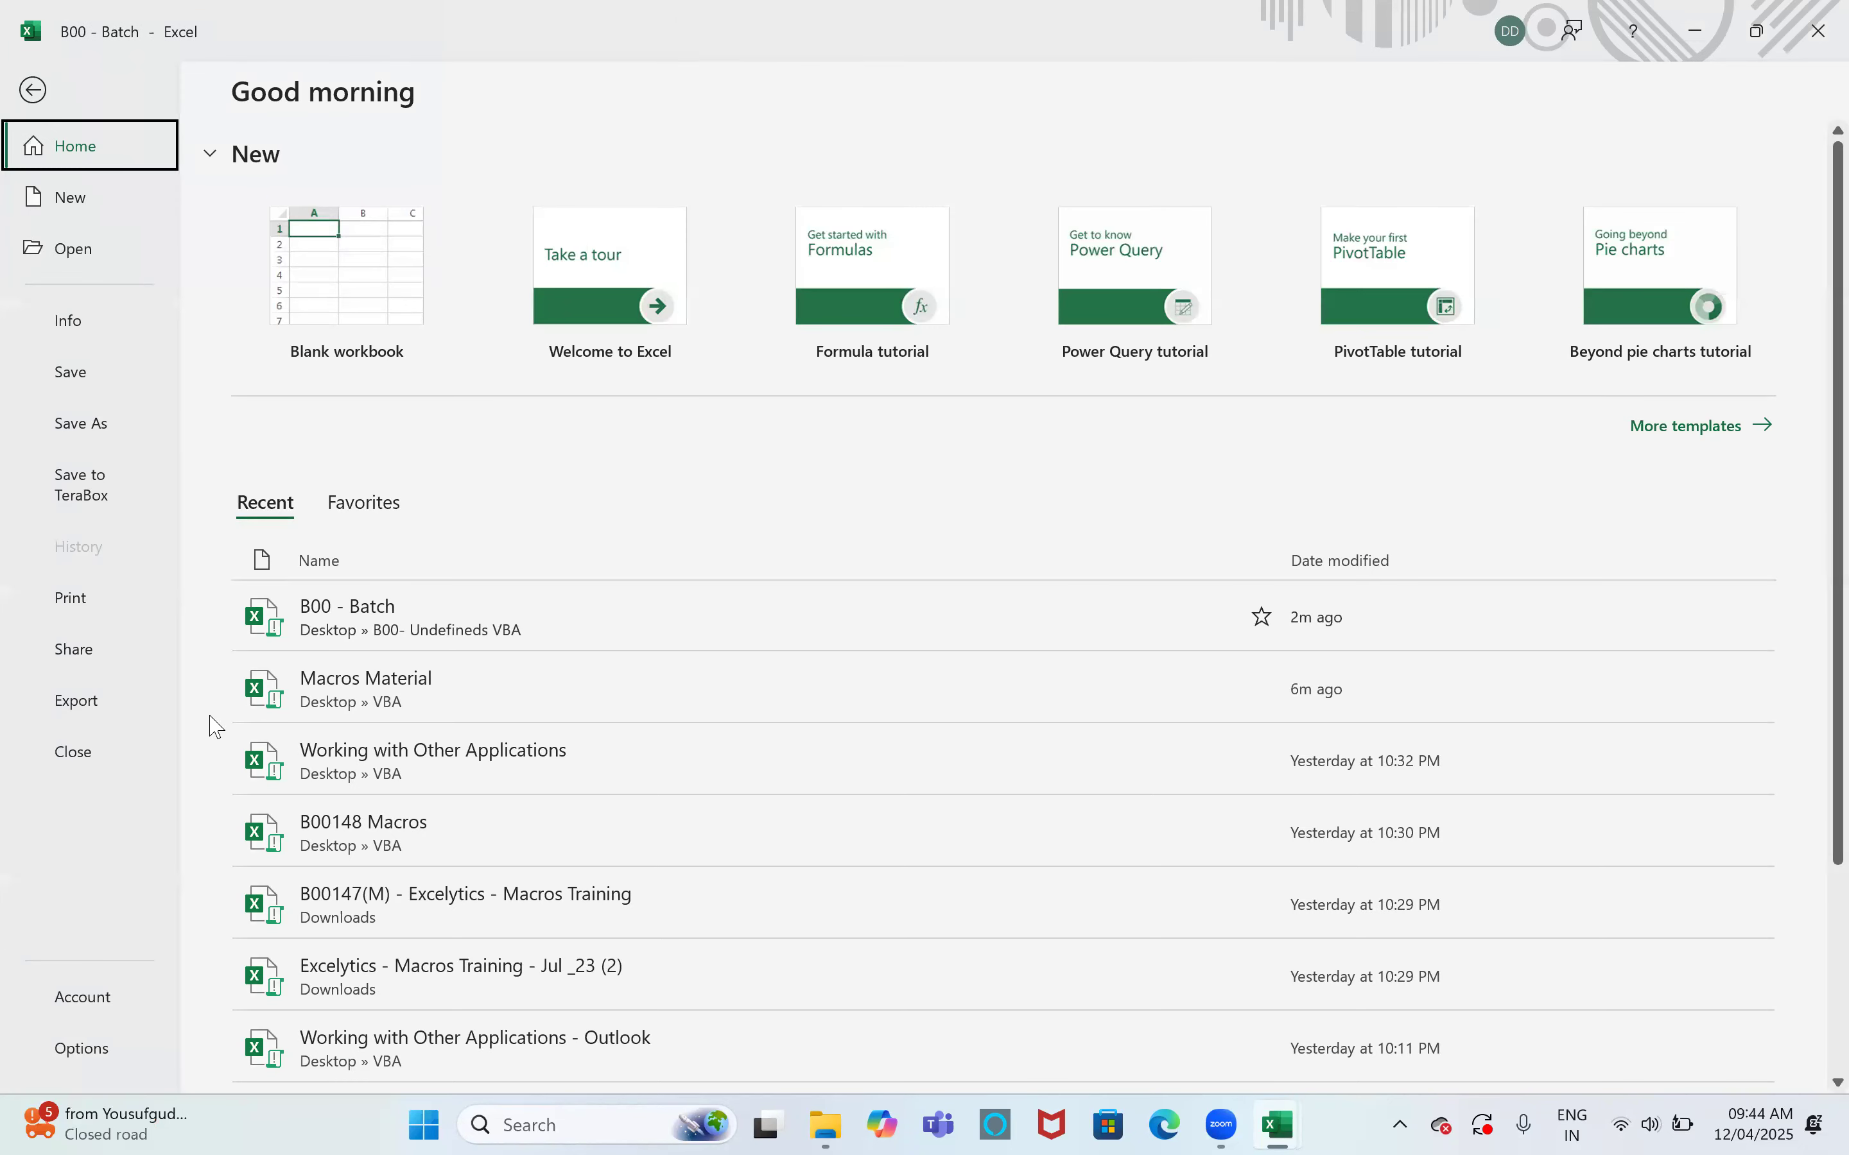
click(90, 1066)
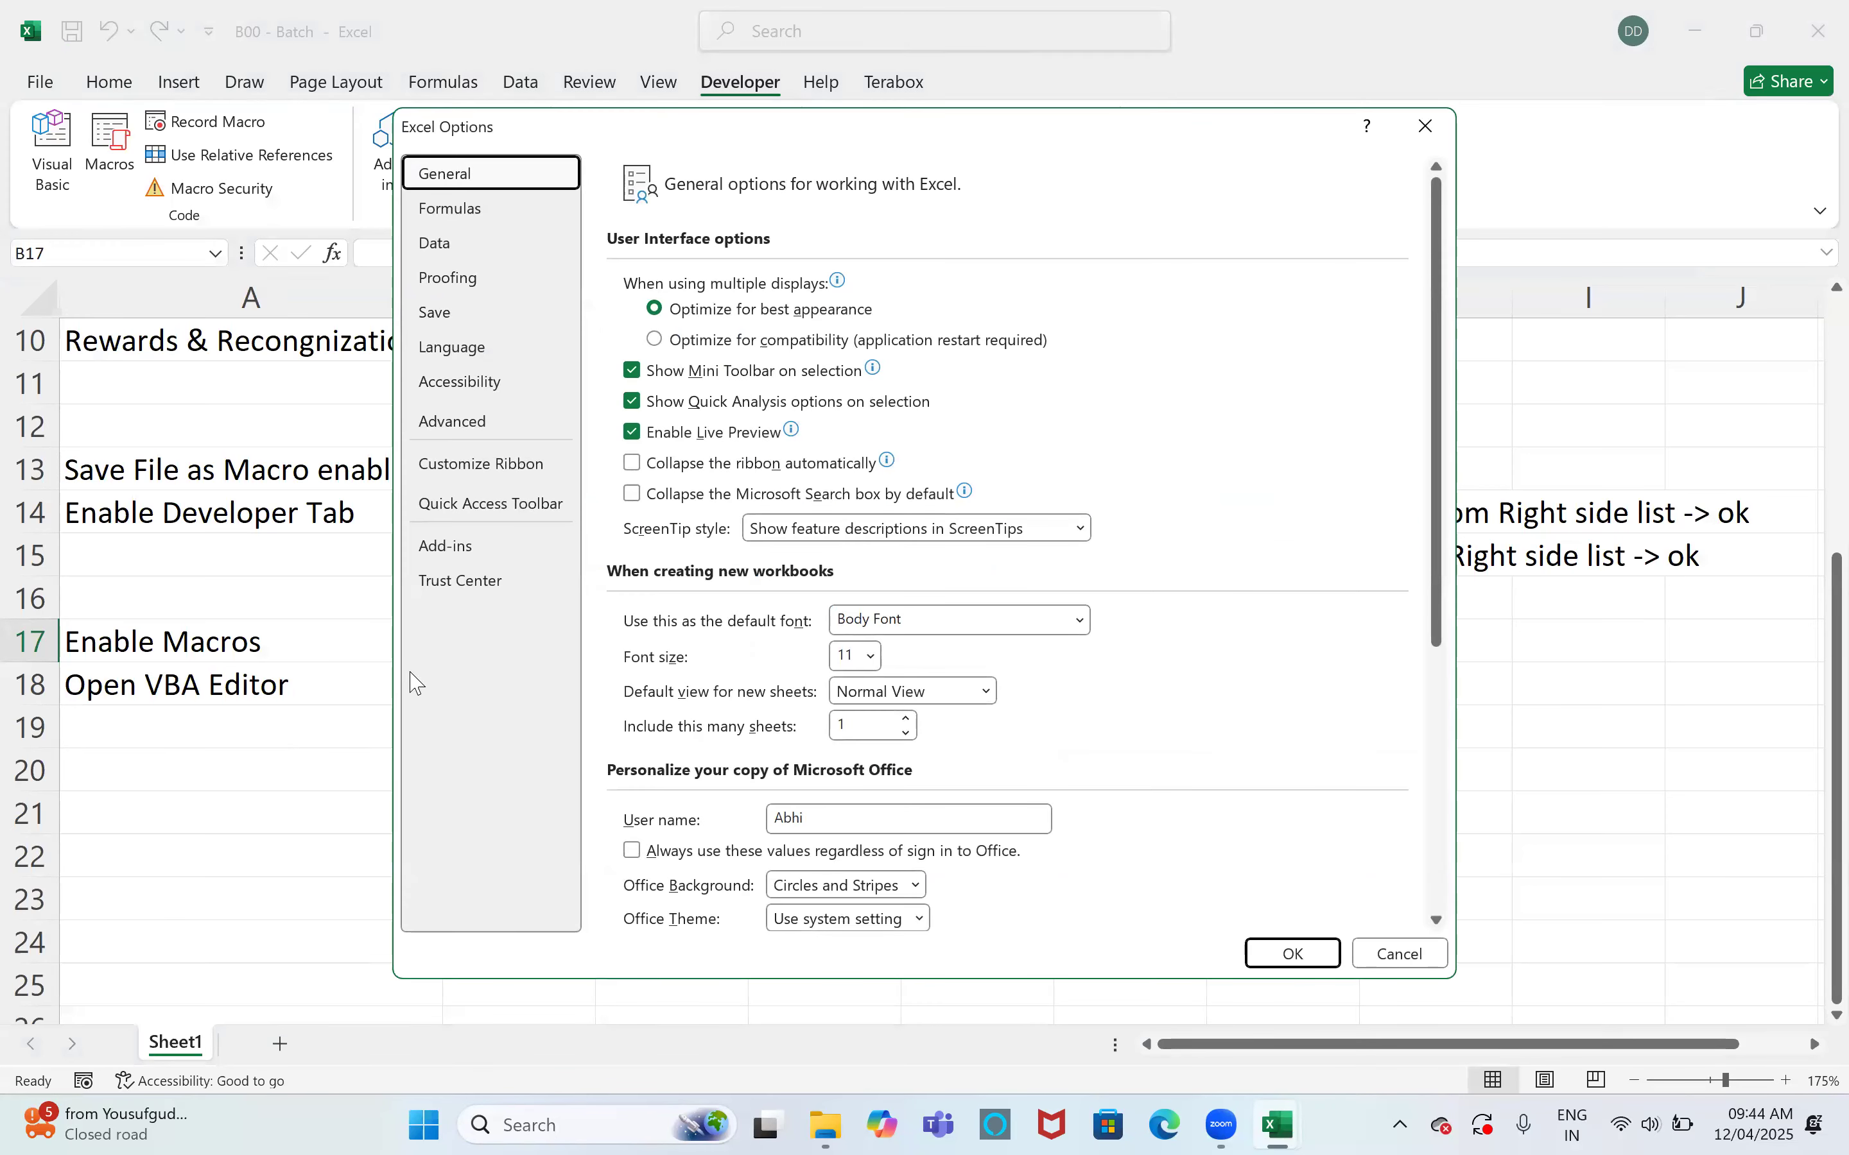
click(456, 589)
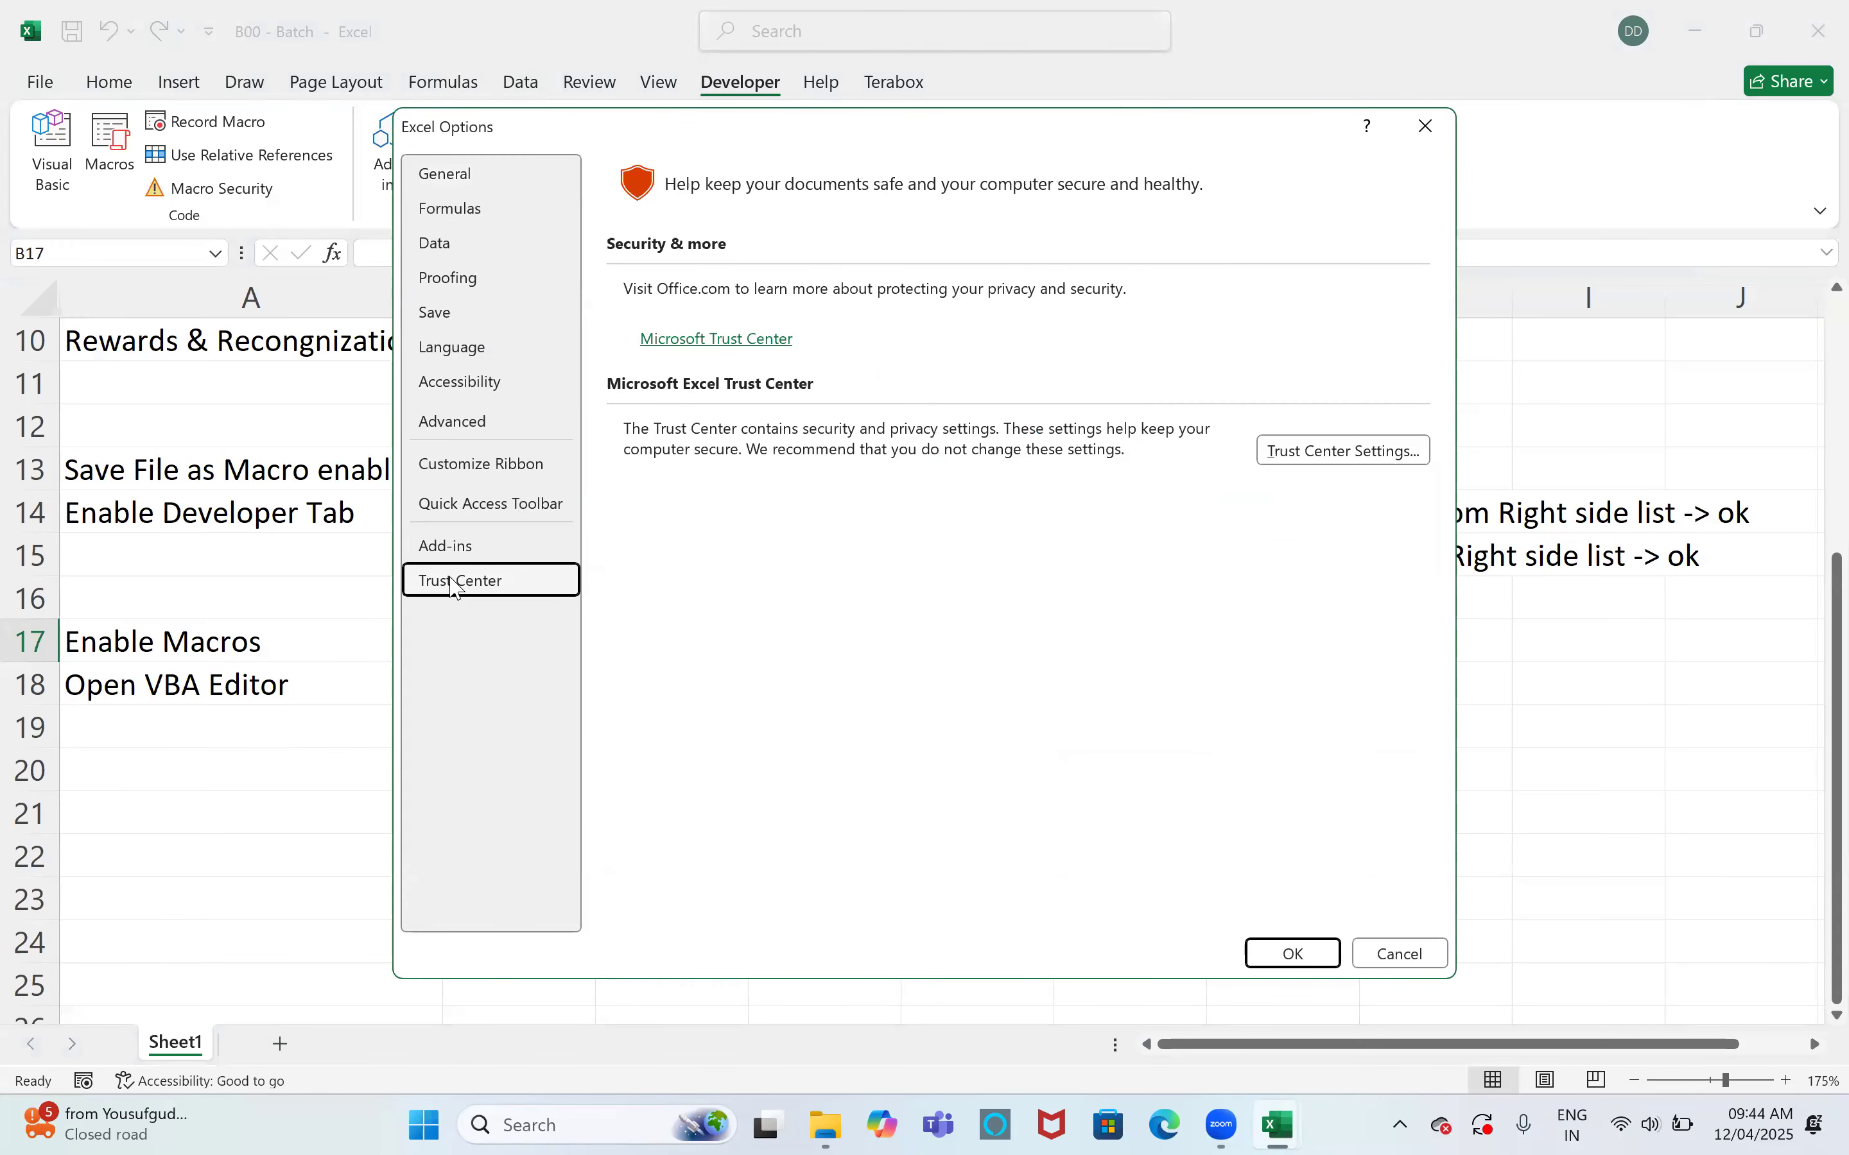
click(1317, 453)
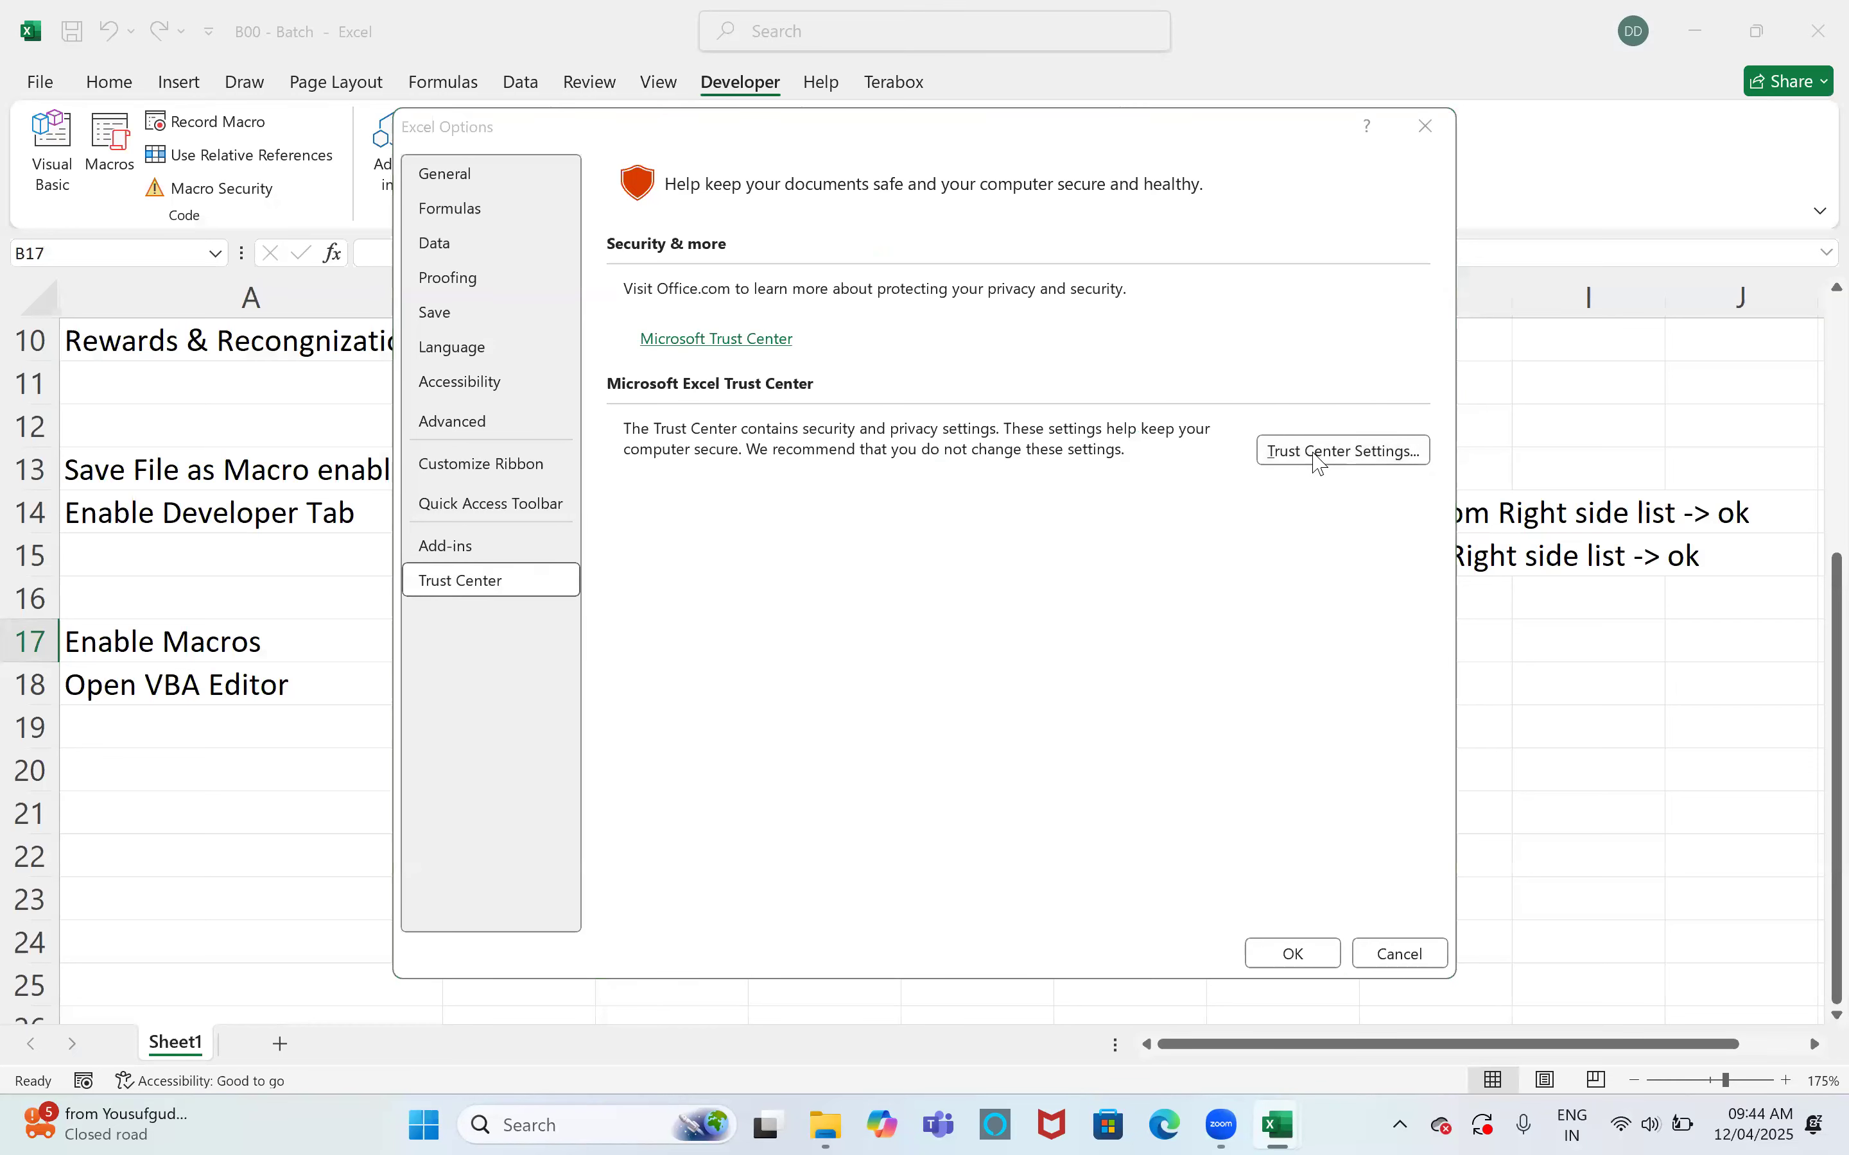
click(493, 394)
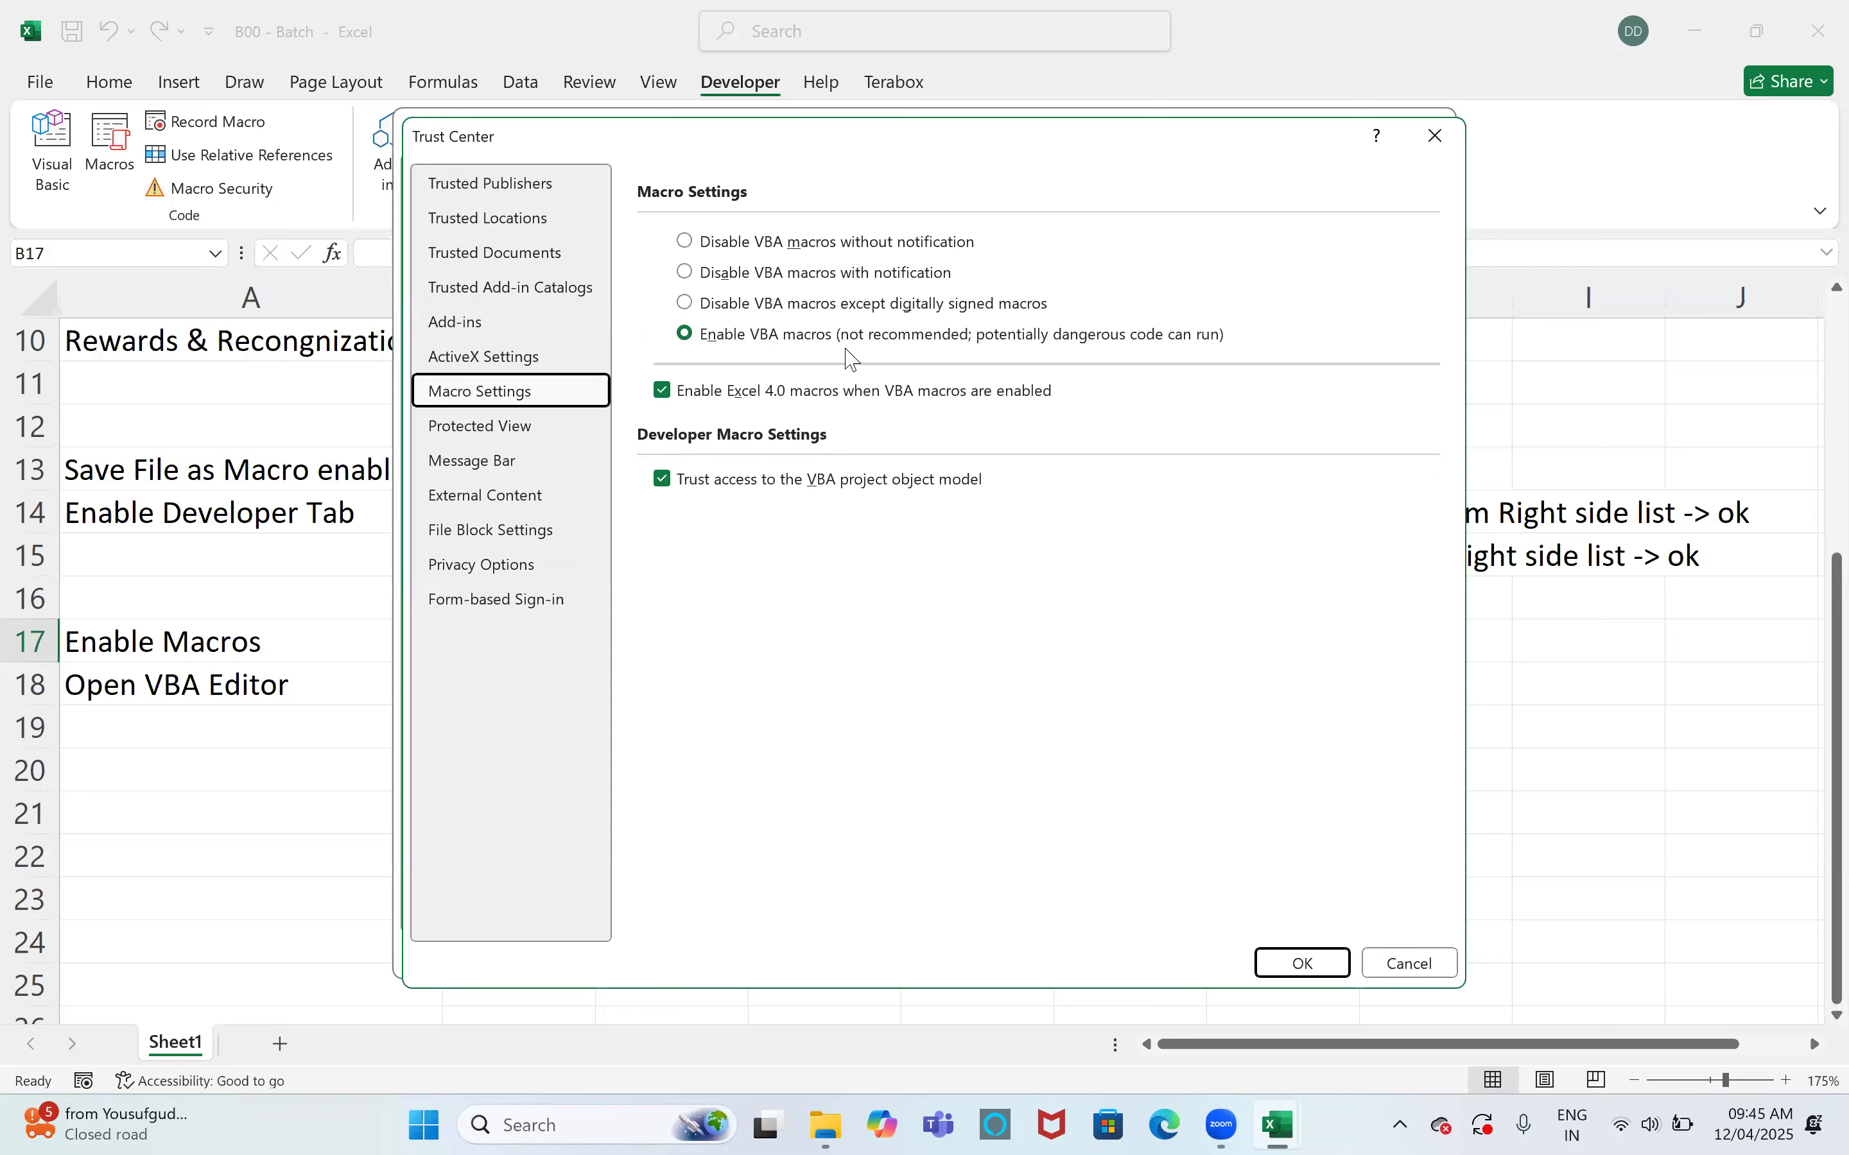
Close the options dialogs and start the note in B17: "1. File Tab->Options-> Trust Center->Trust Center Settings->Macro Settings"
click(1407, 963)
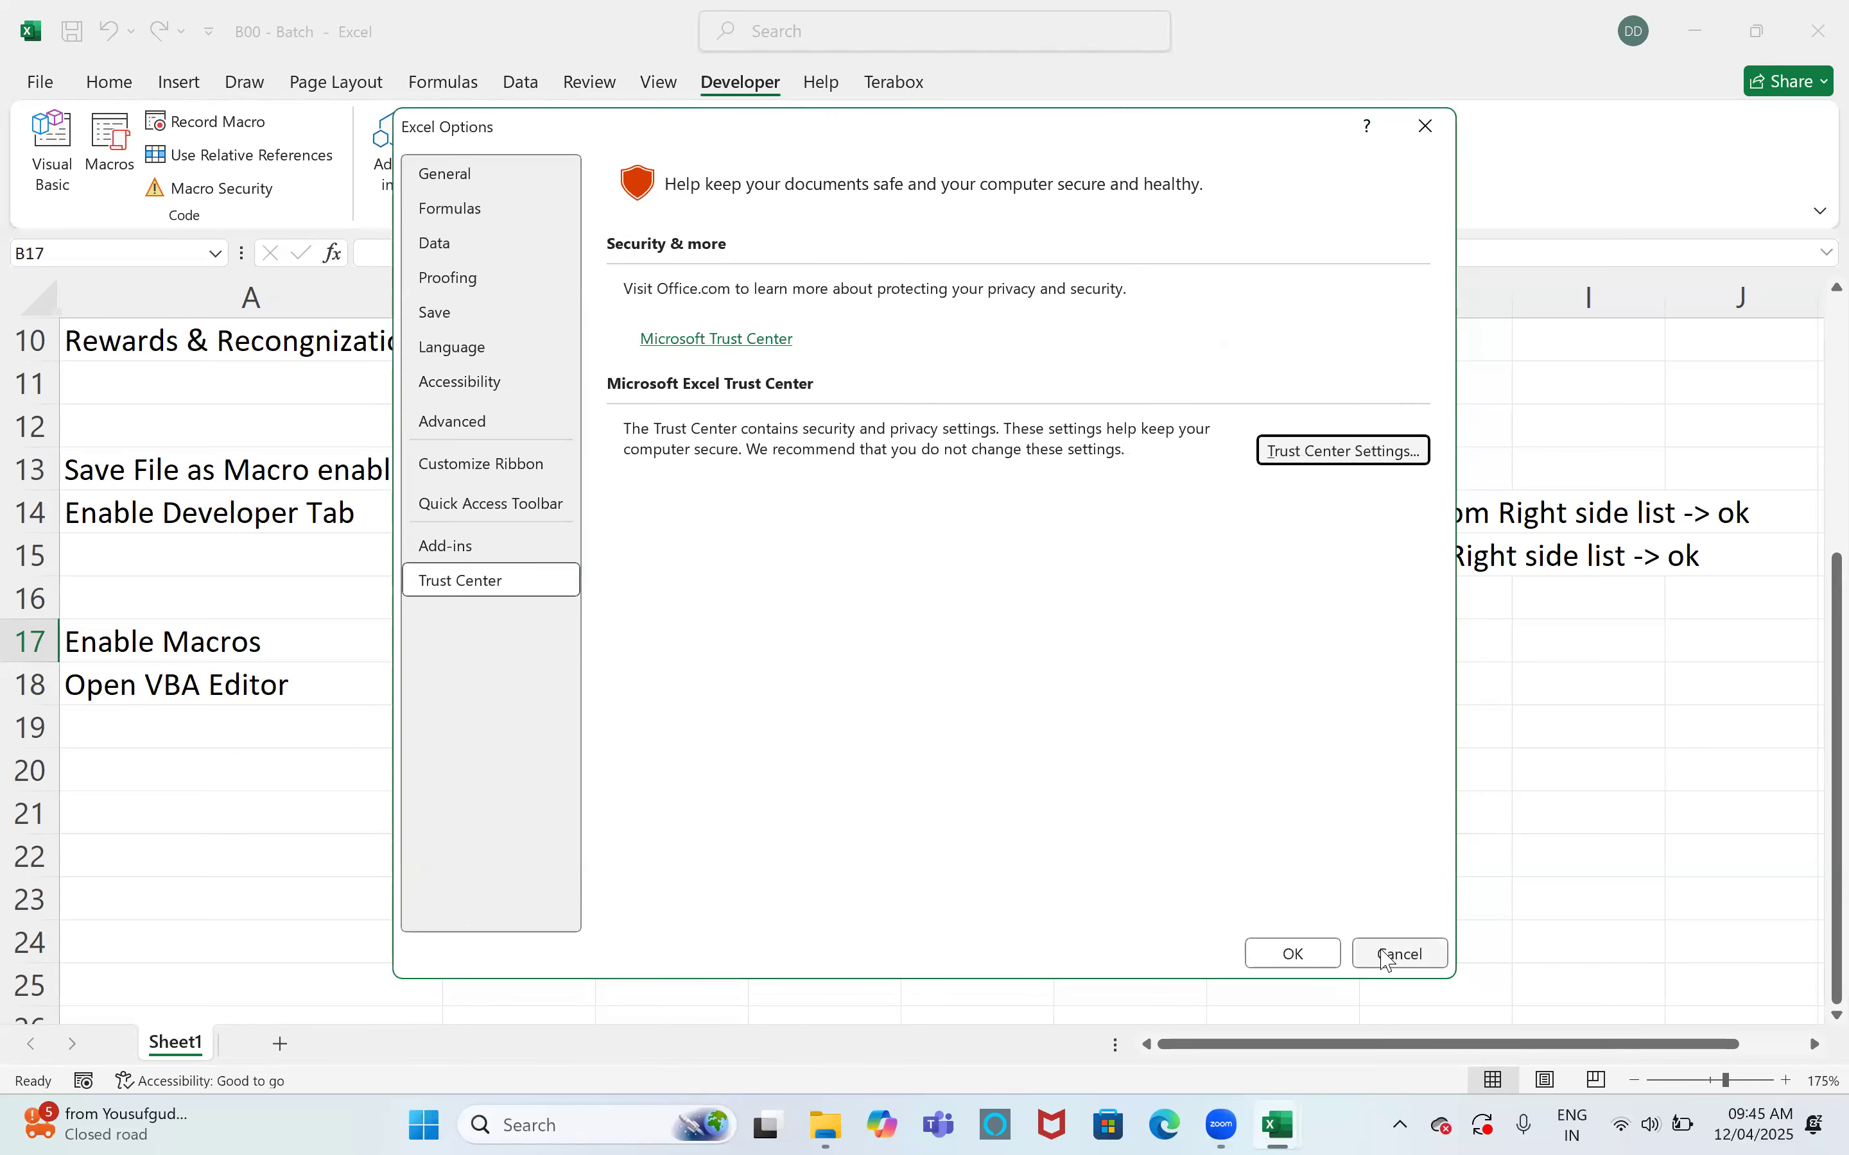
click(1396, 952)
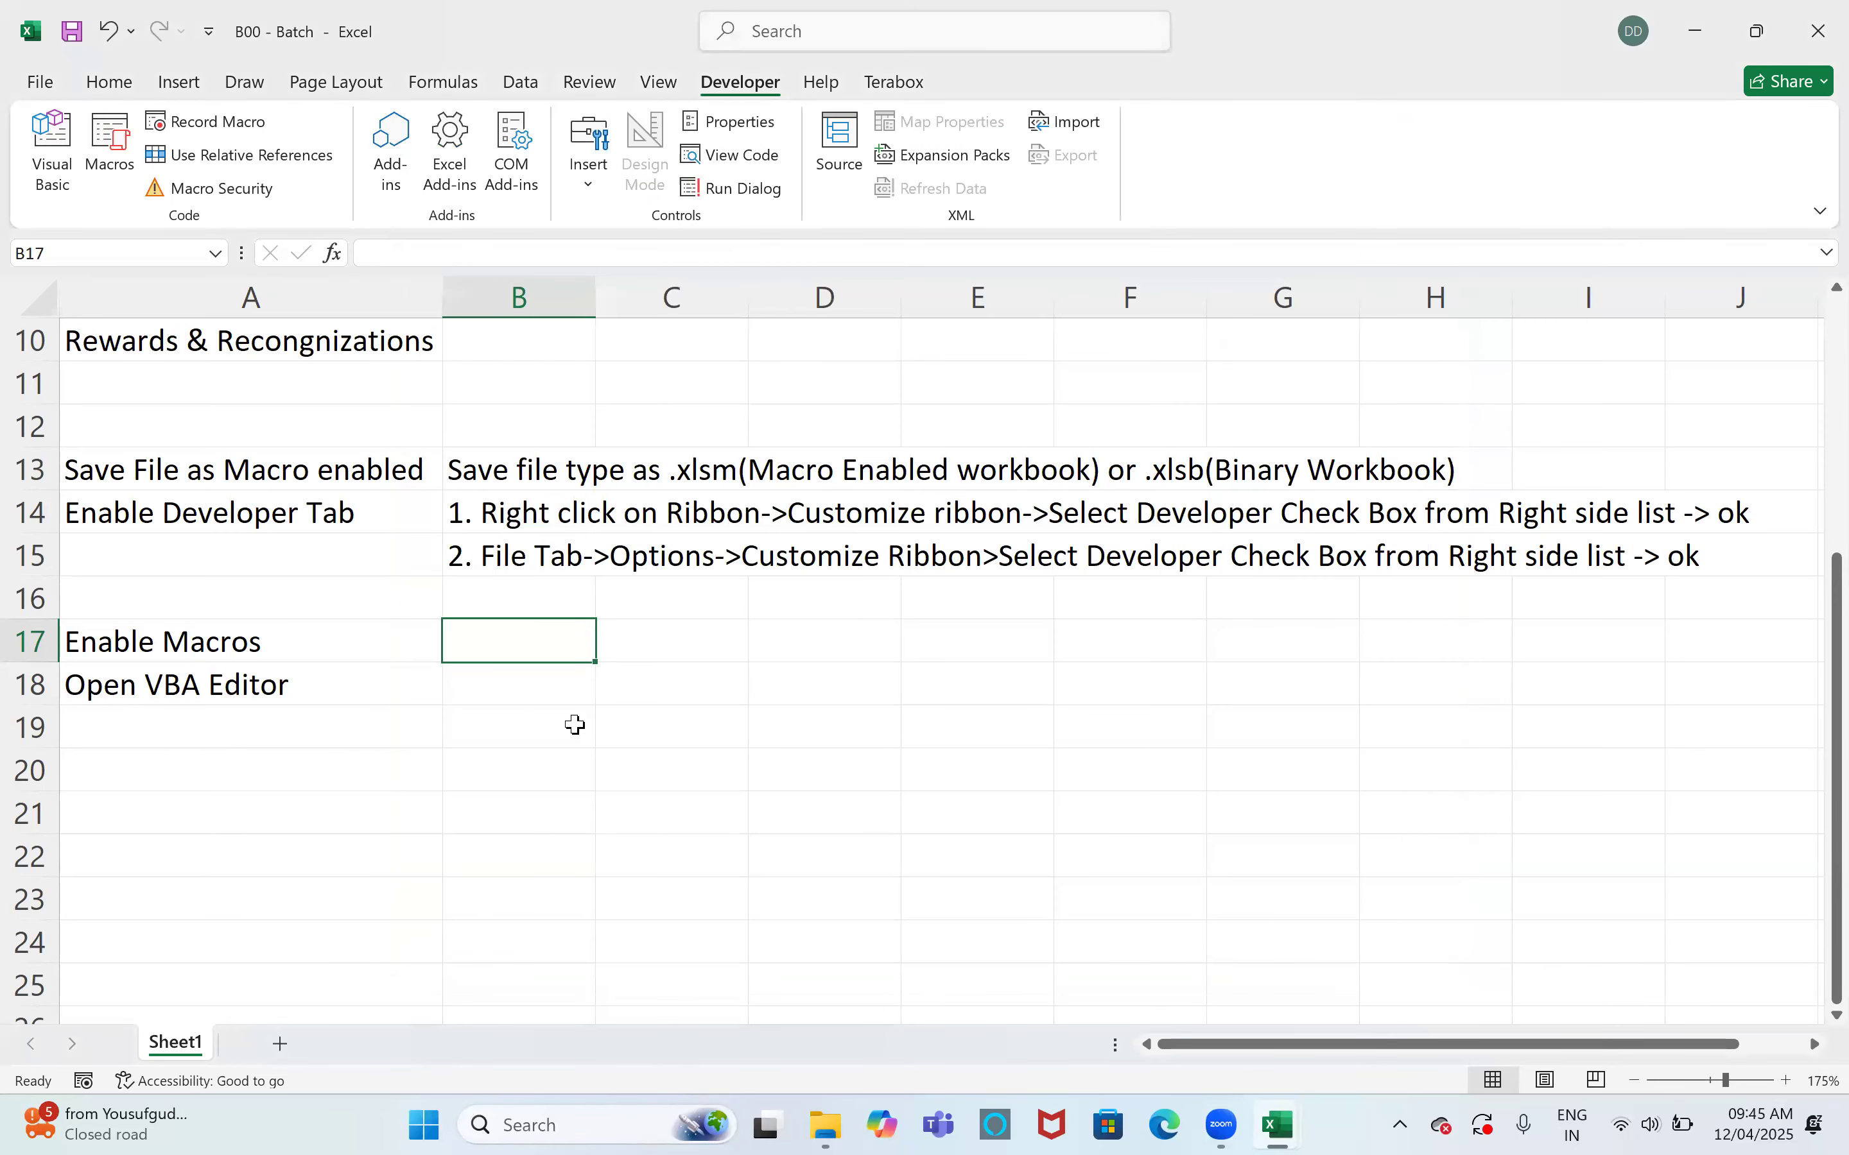
text(1)
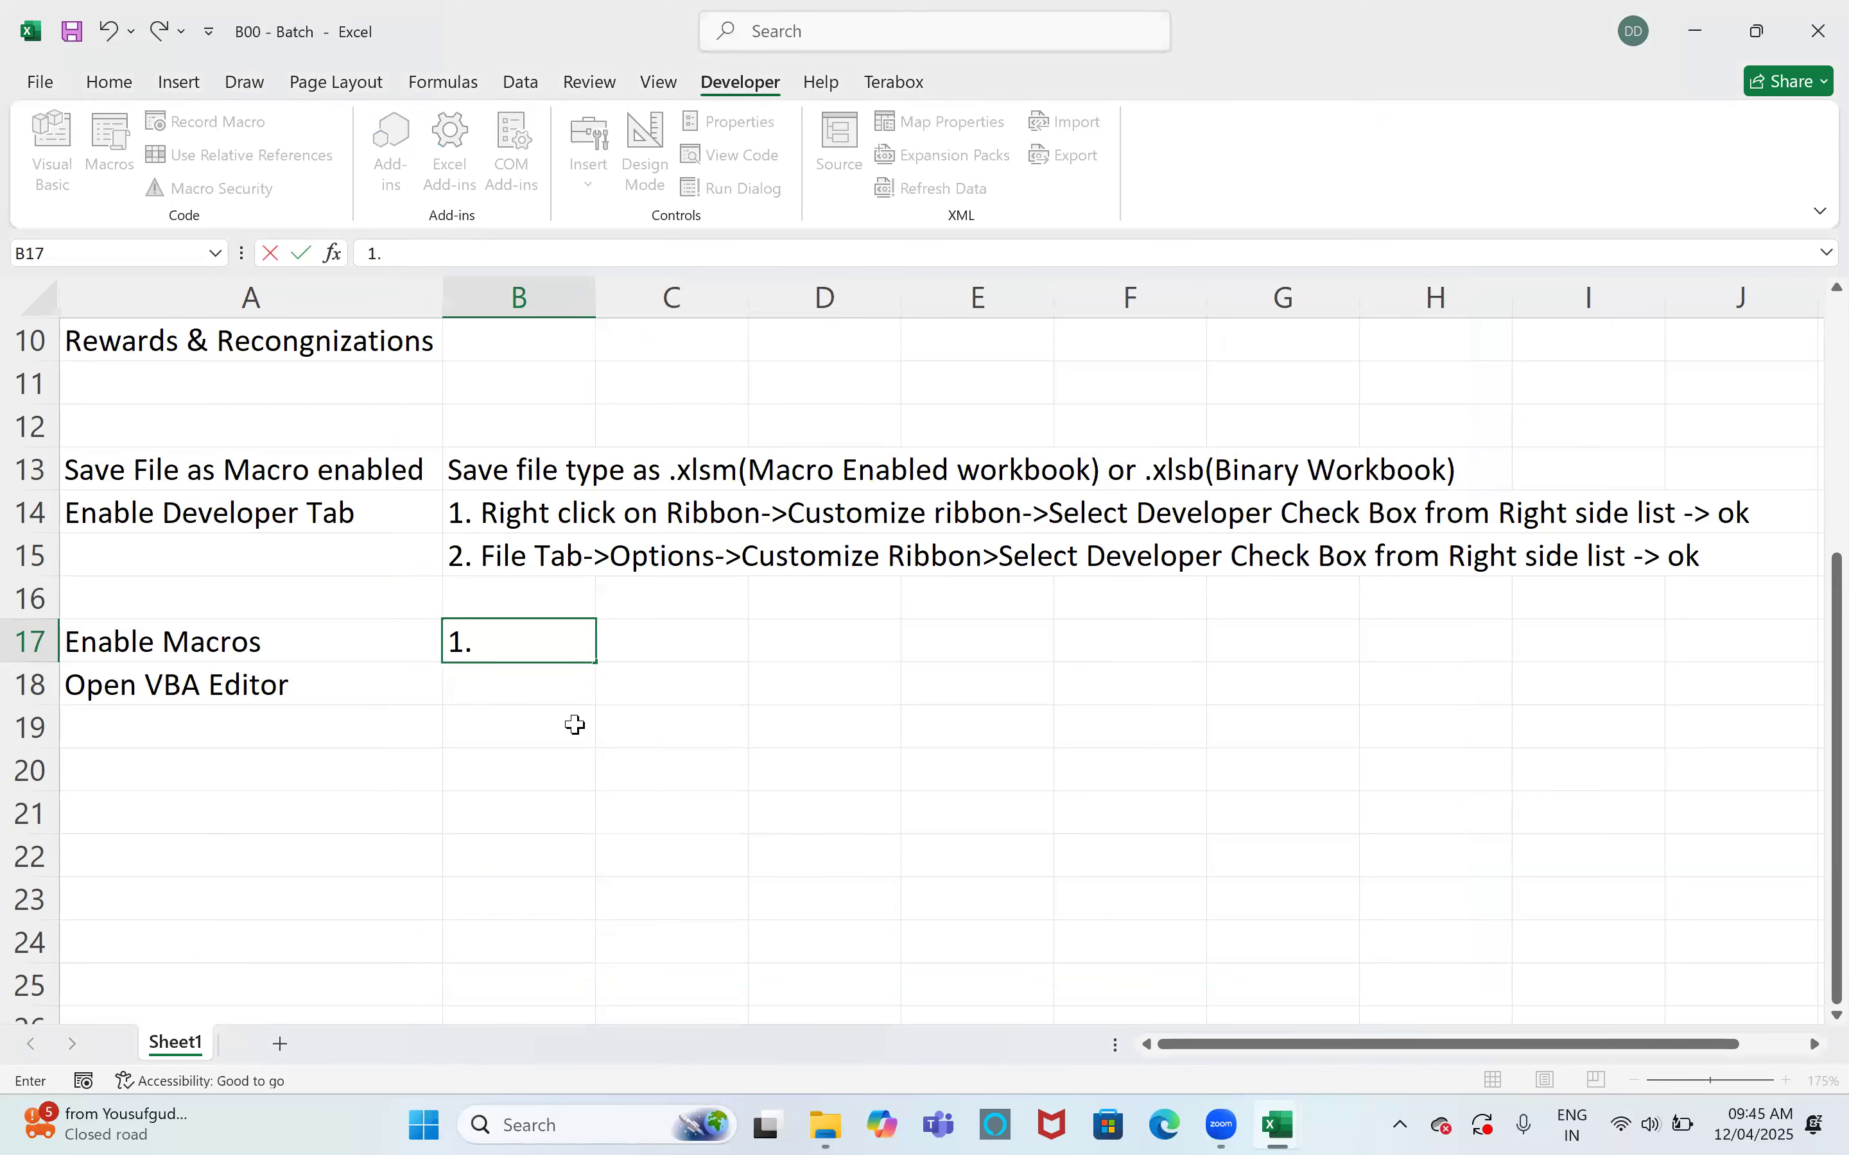
text(. File Tab->Options-> Trust Center->Trust Center)
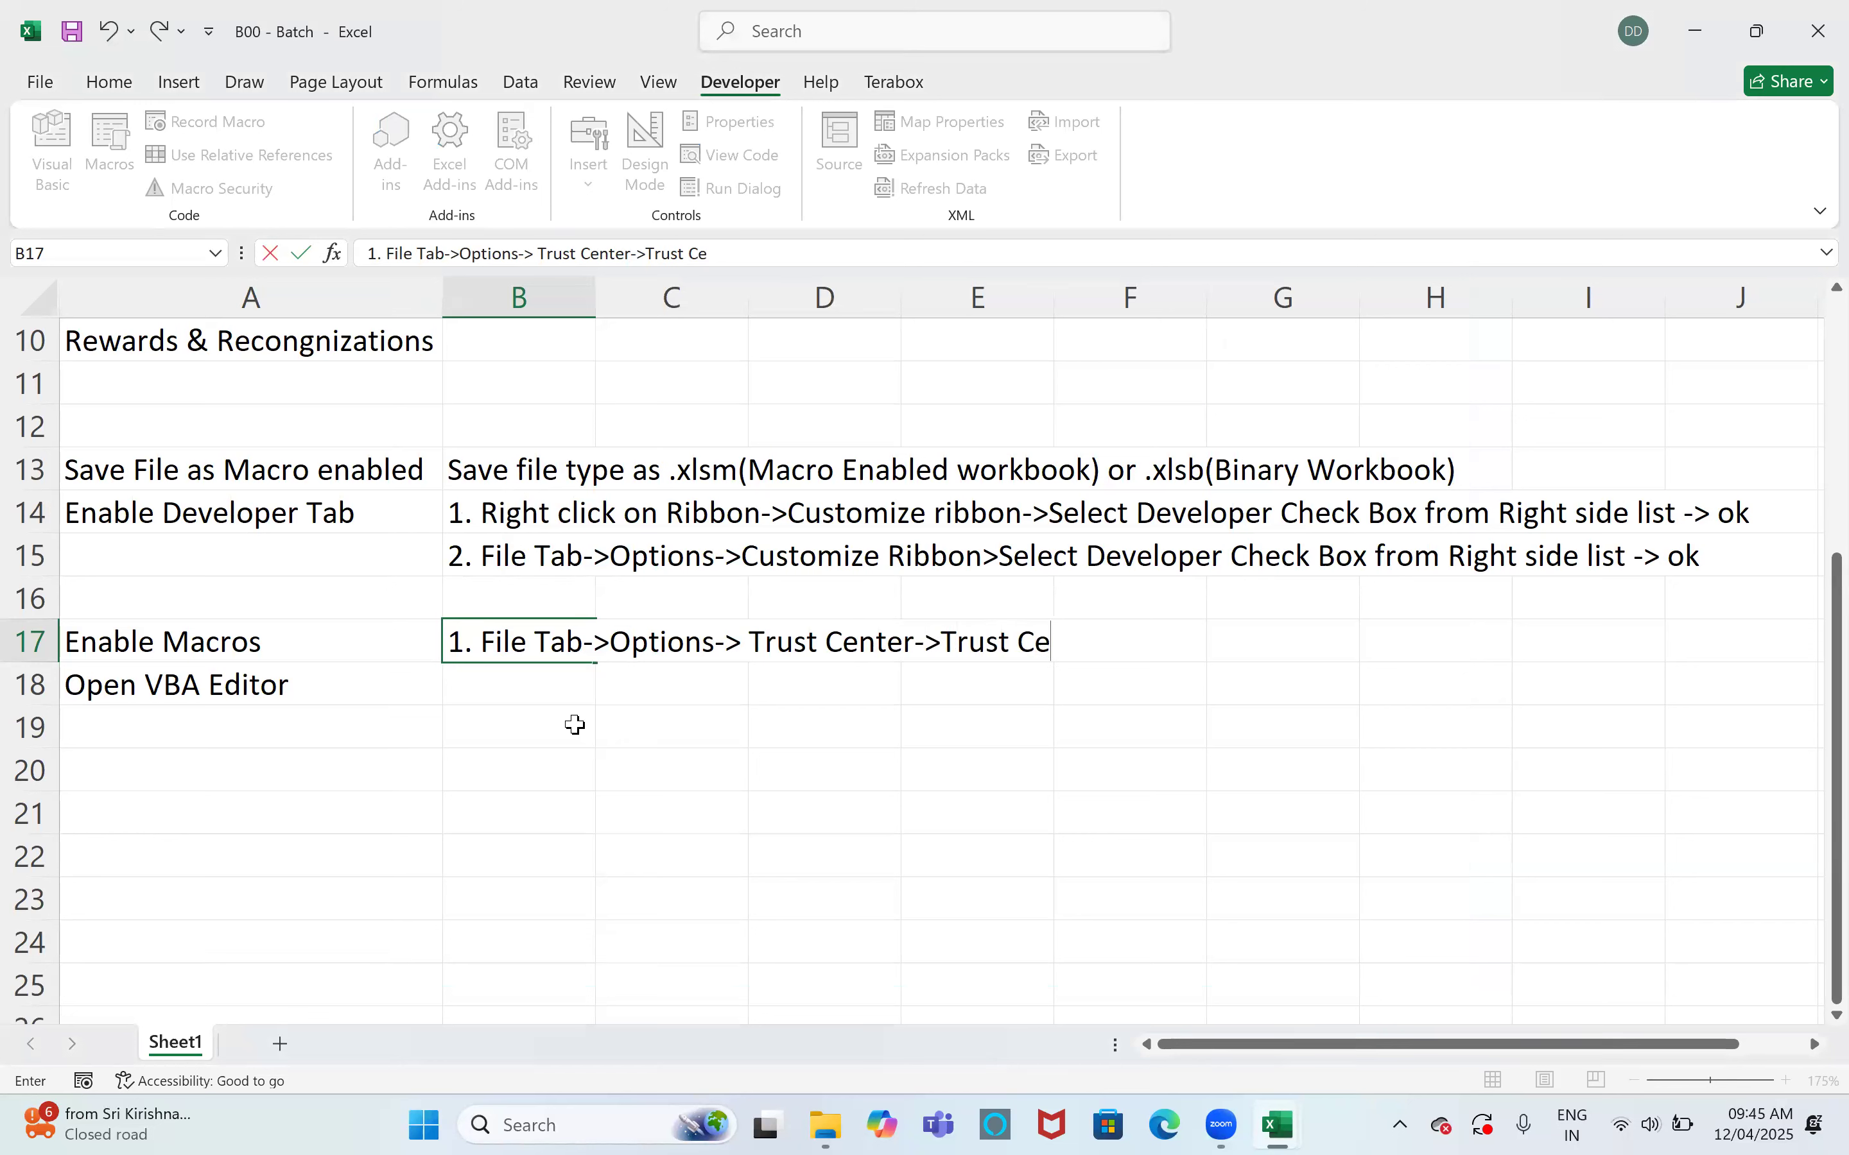
text( Settings->Macro)
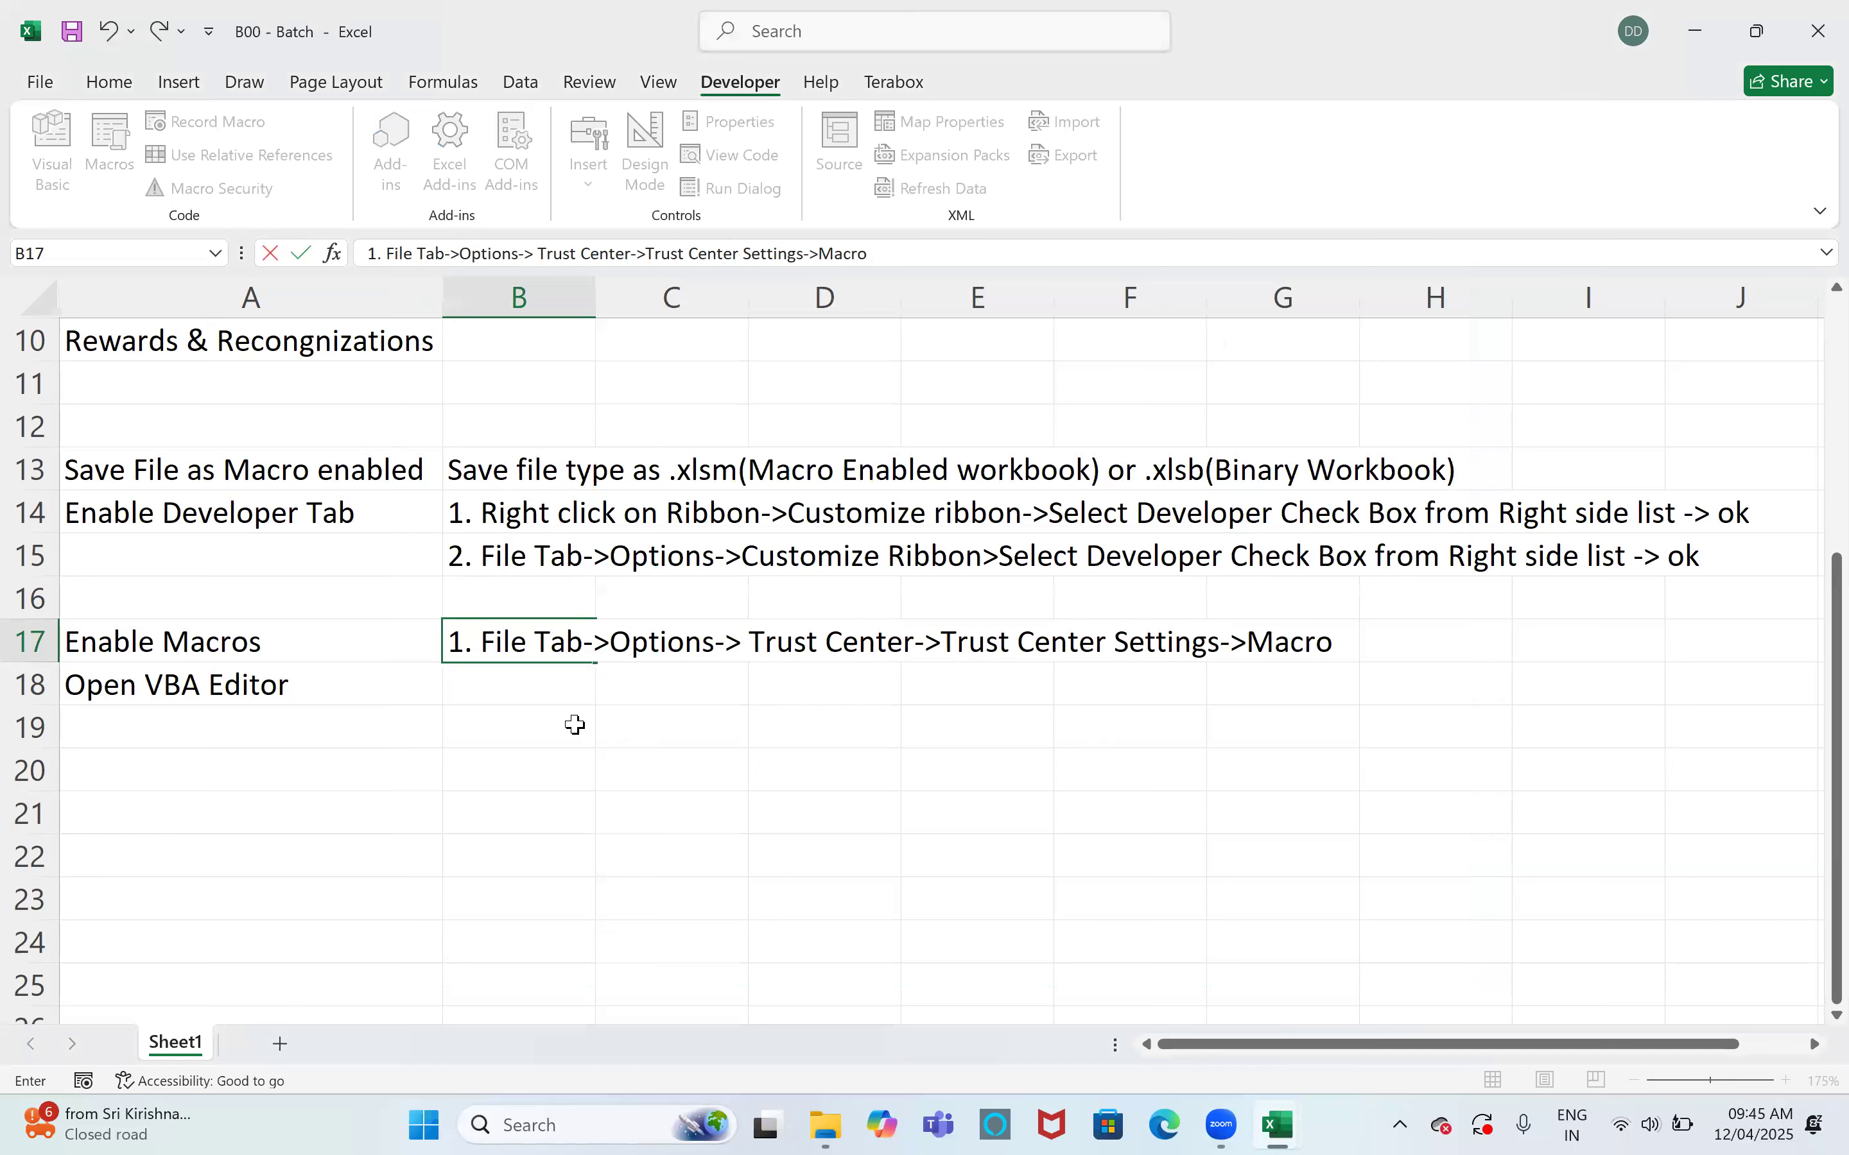
text( Settings)
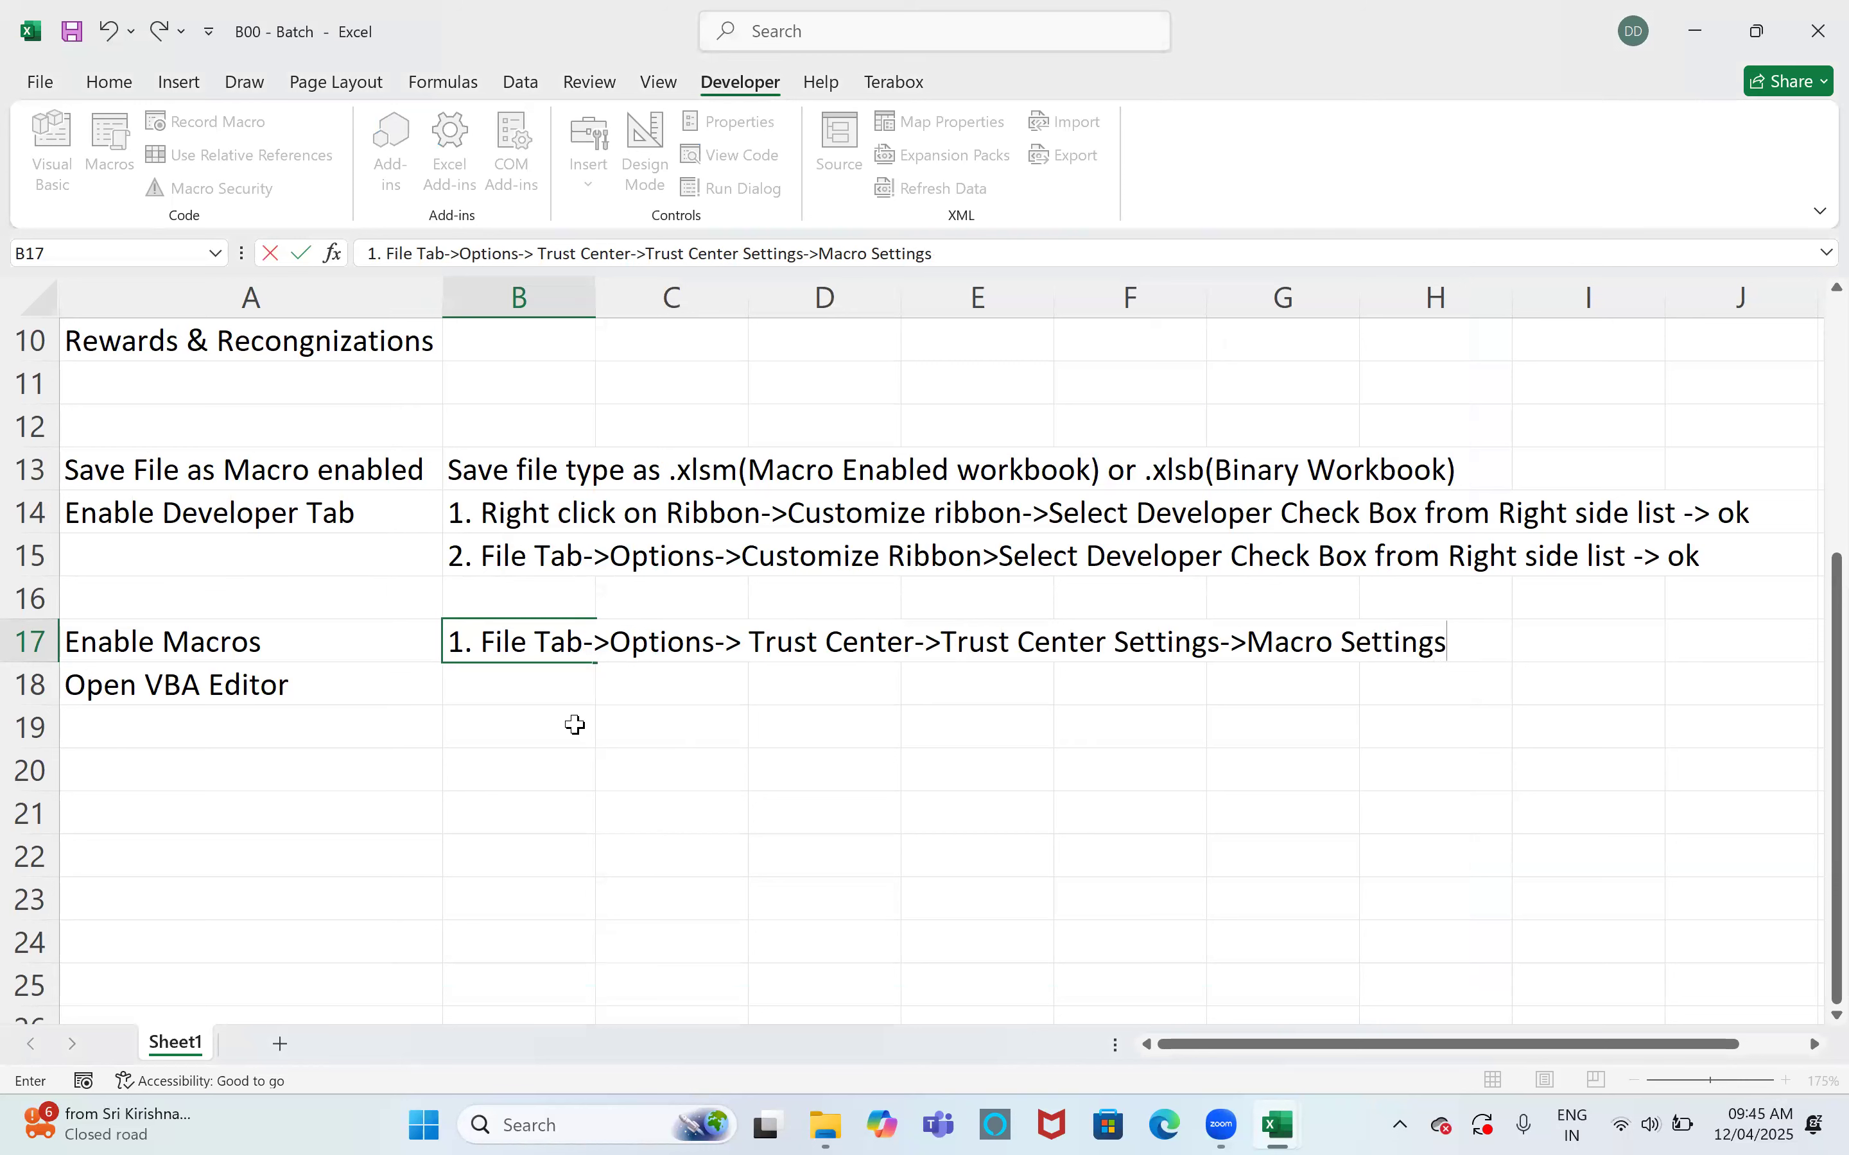
Complete the note in B17 with "->Enable VBA Macros from Right Side 4 radio buttons"
text(->Enable)
text( VBA)
text( Mac)
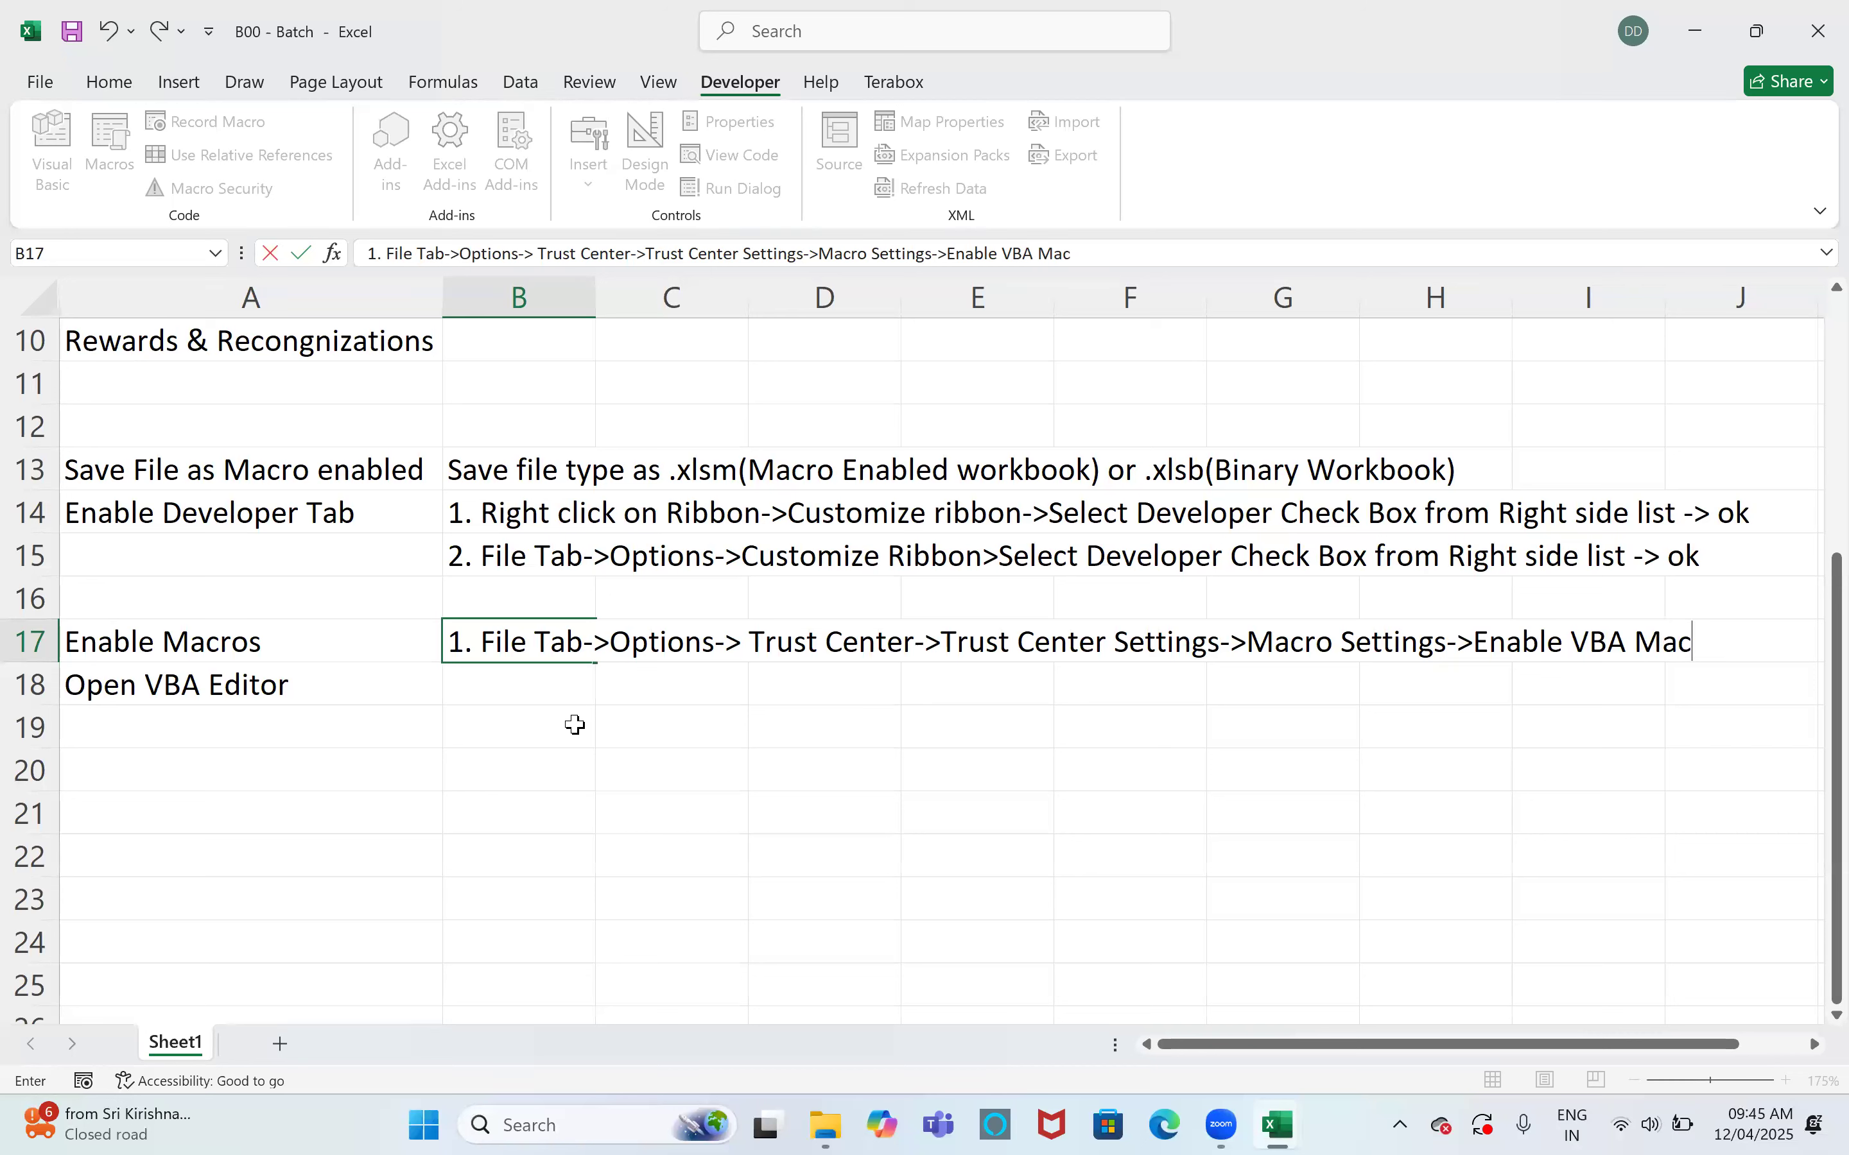
text(ros from Right Sid)
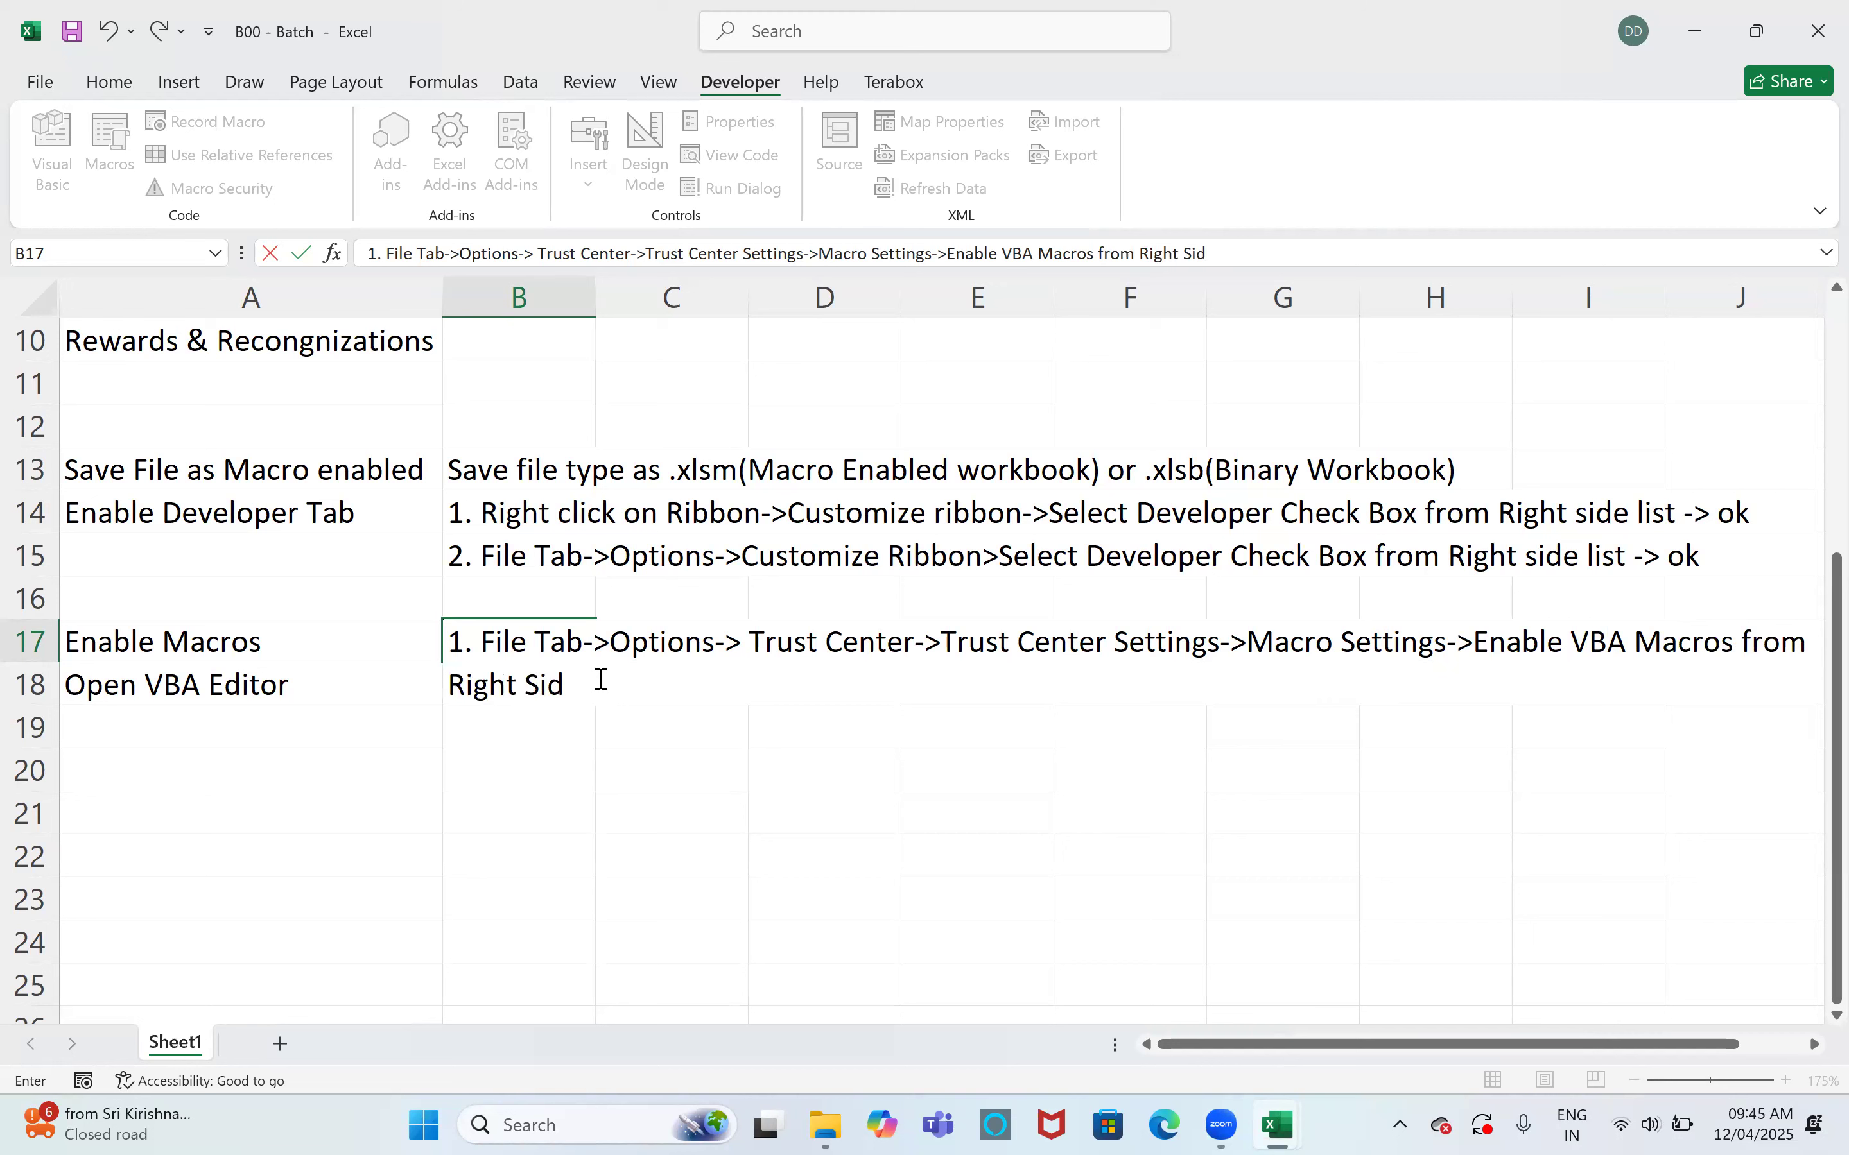
text(e 4 radio buttion)
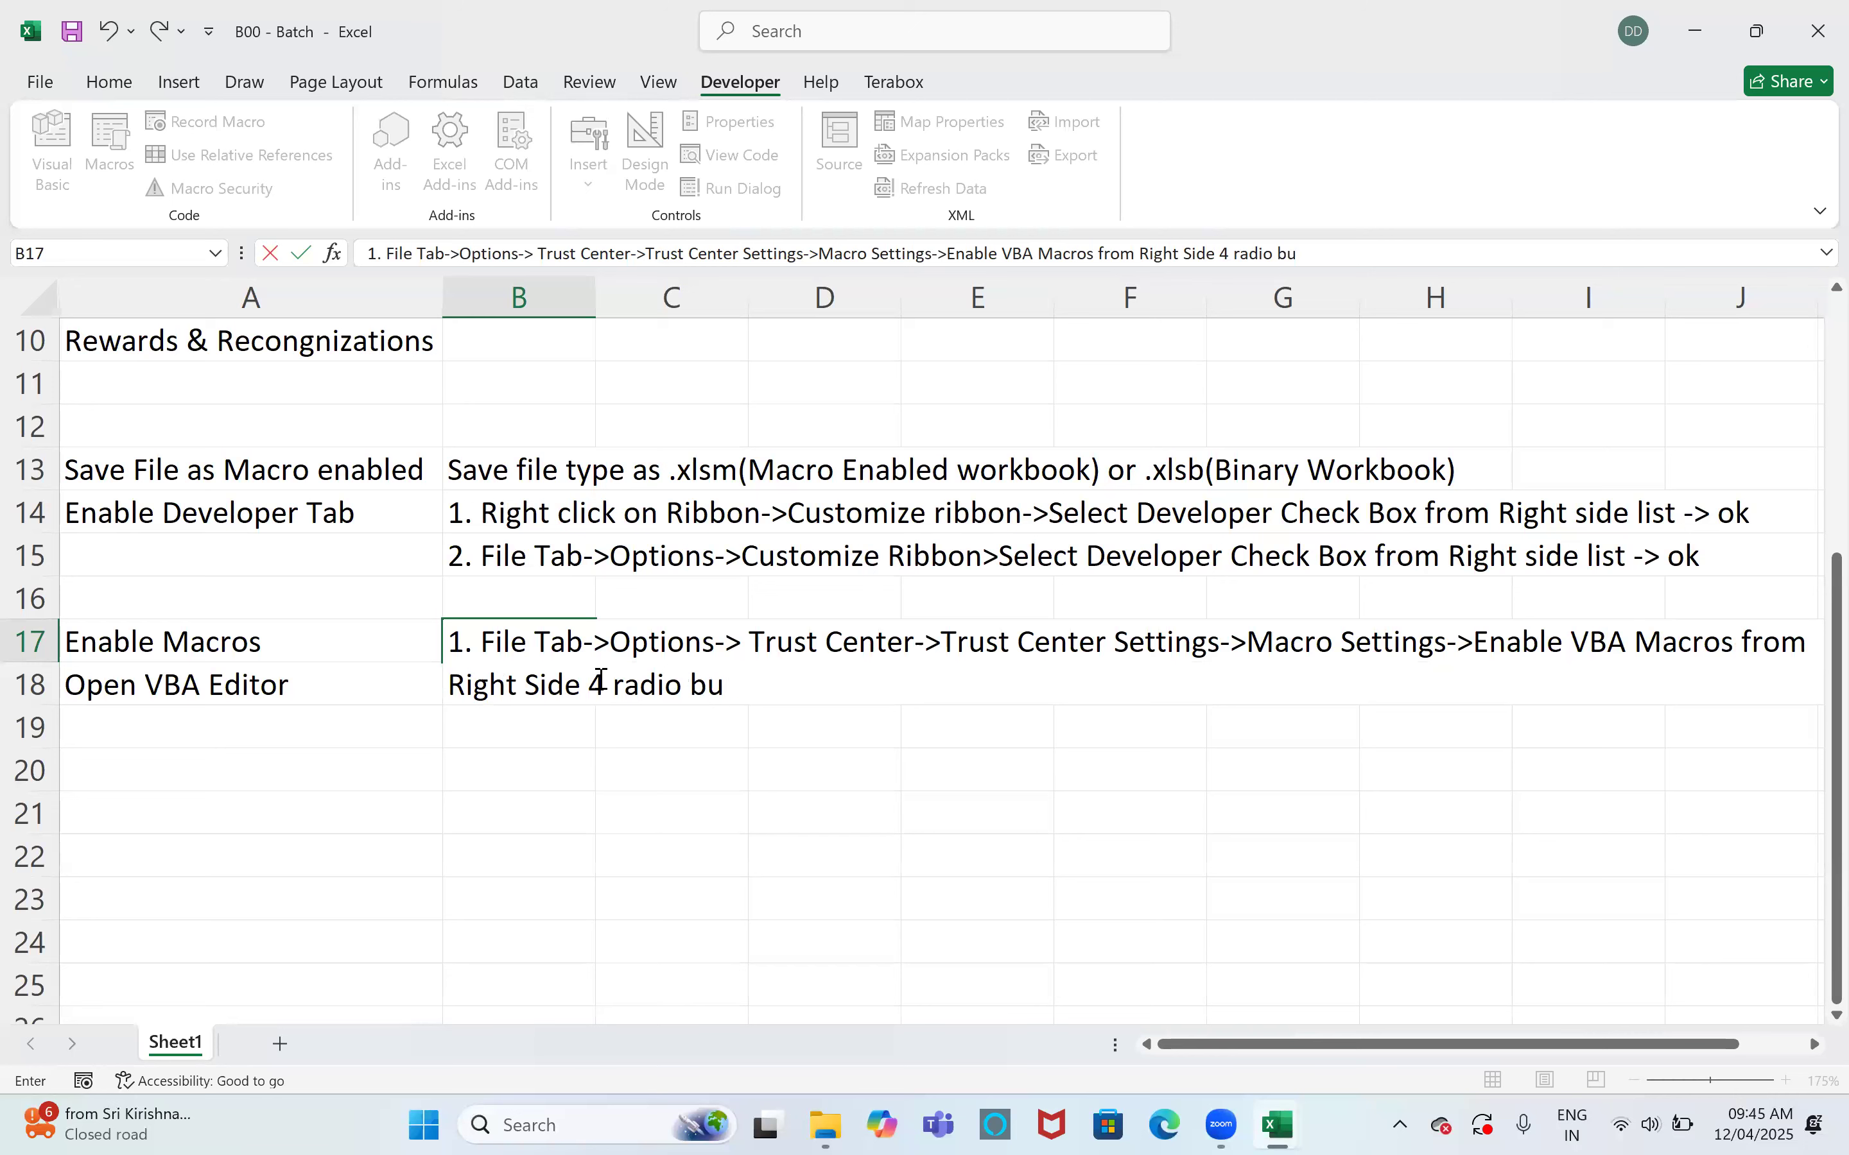
key(BackSpace)
key(BackSpace)
key(BackSpace)
text(on)
key(Return)
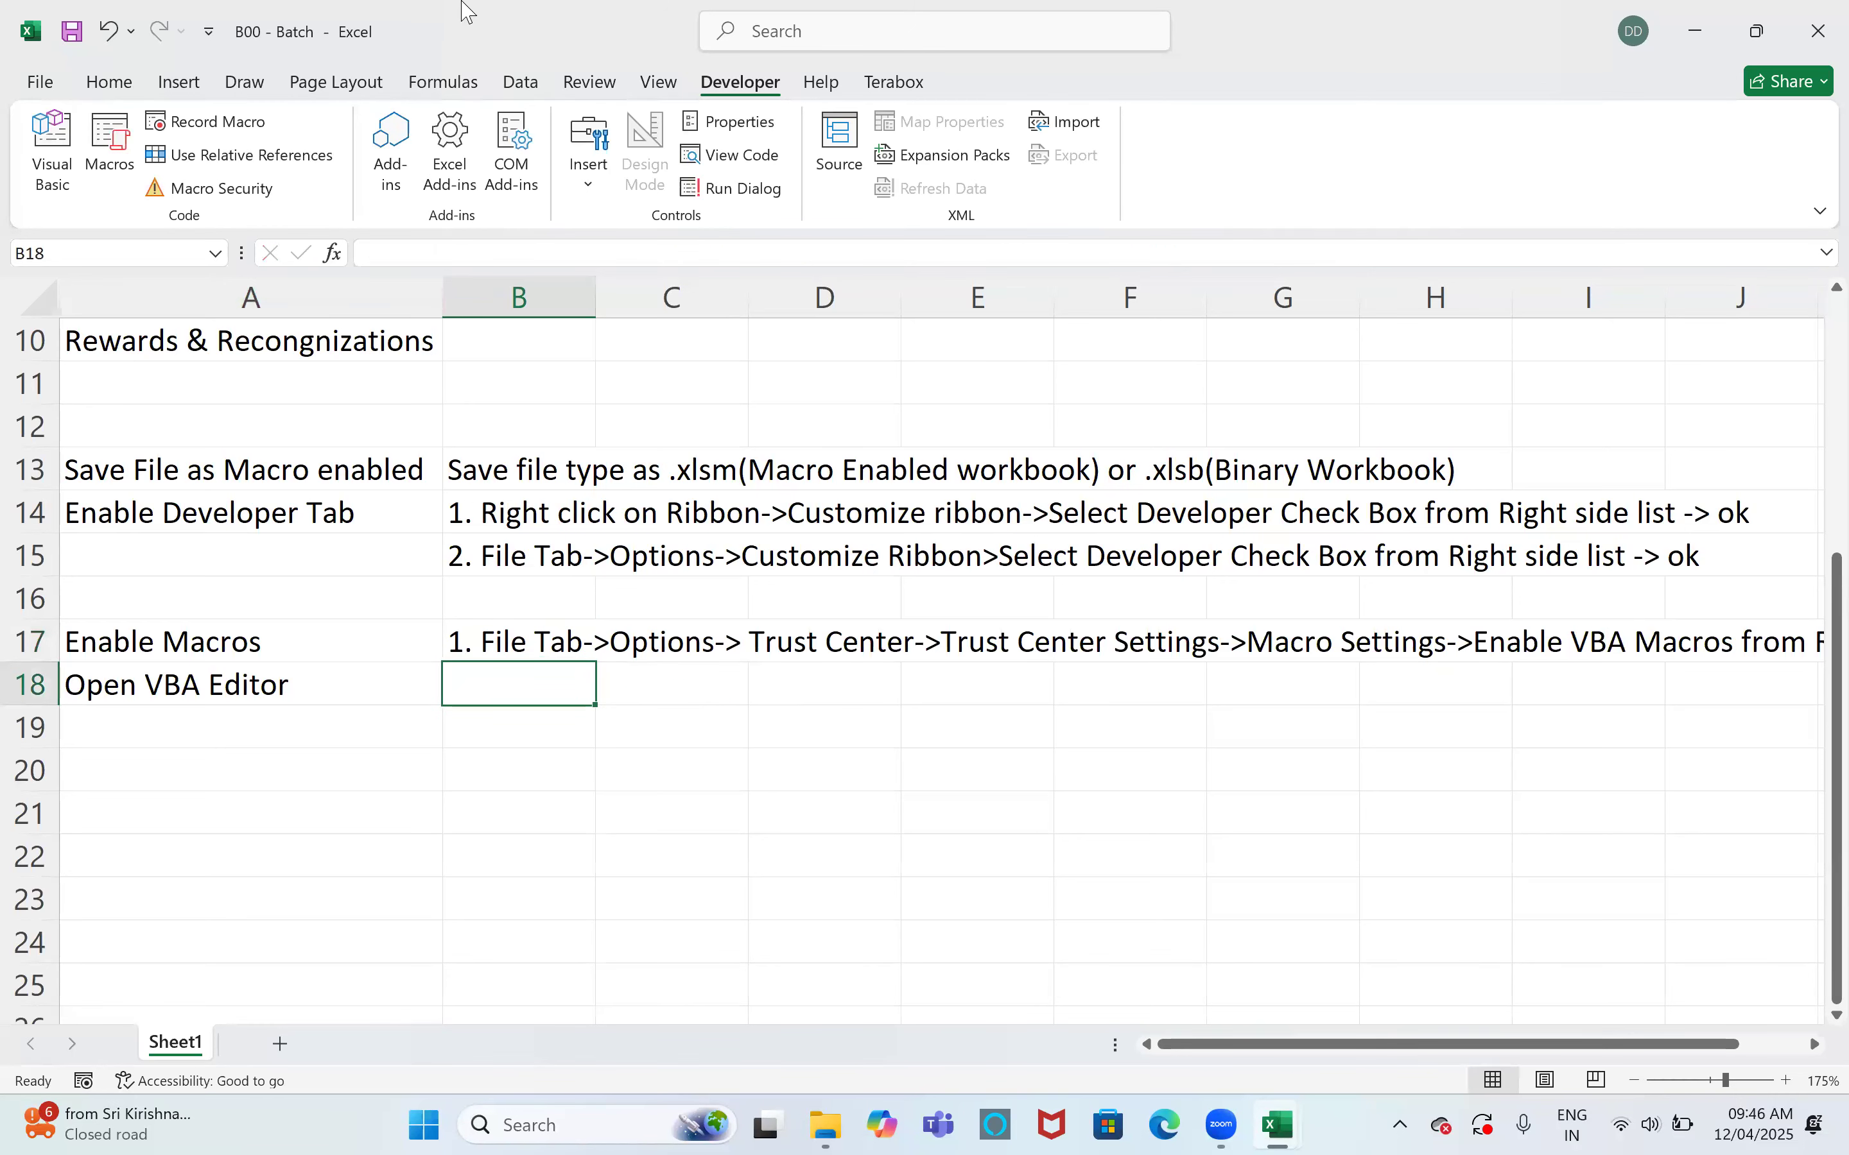
Review the Macro Settings in the Trust Center of Excel Options and close the dialogs without changes
drag(1542, 1052, 1588, 1050)
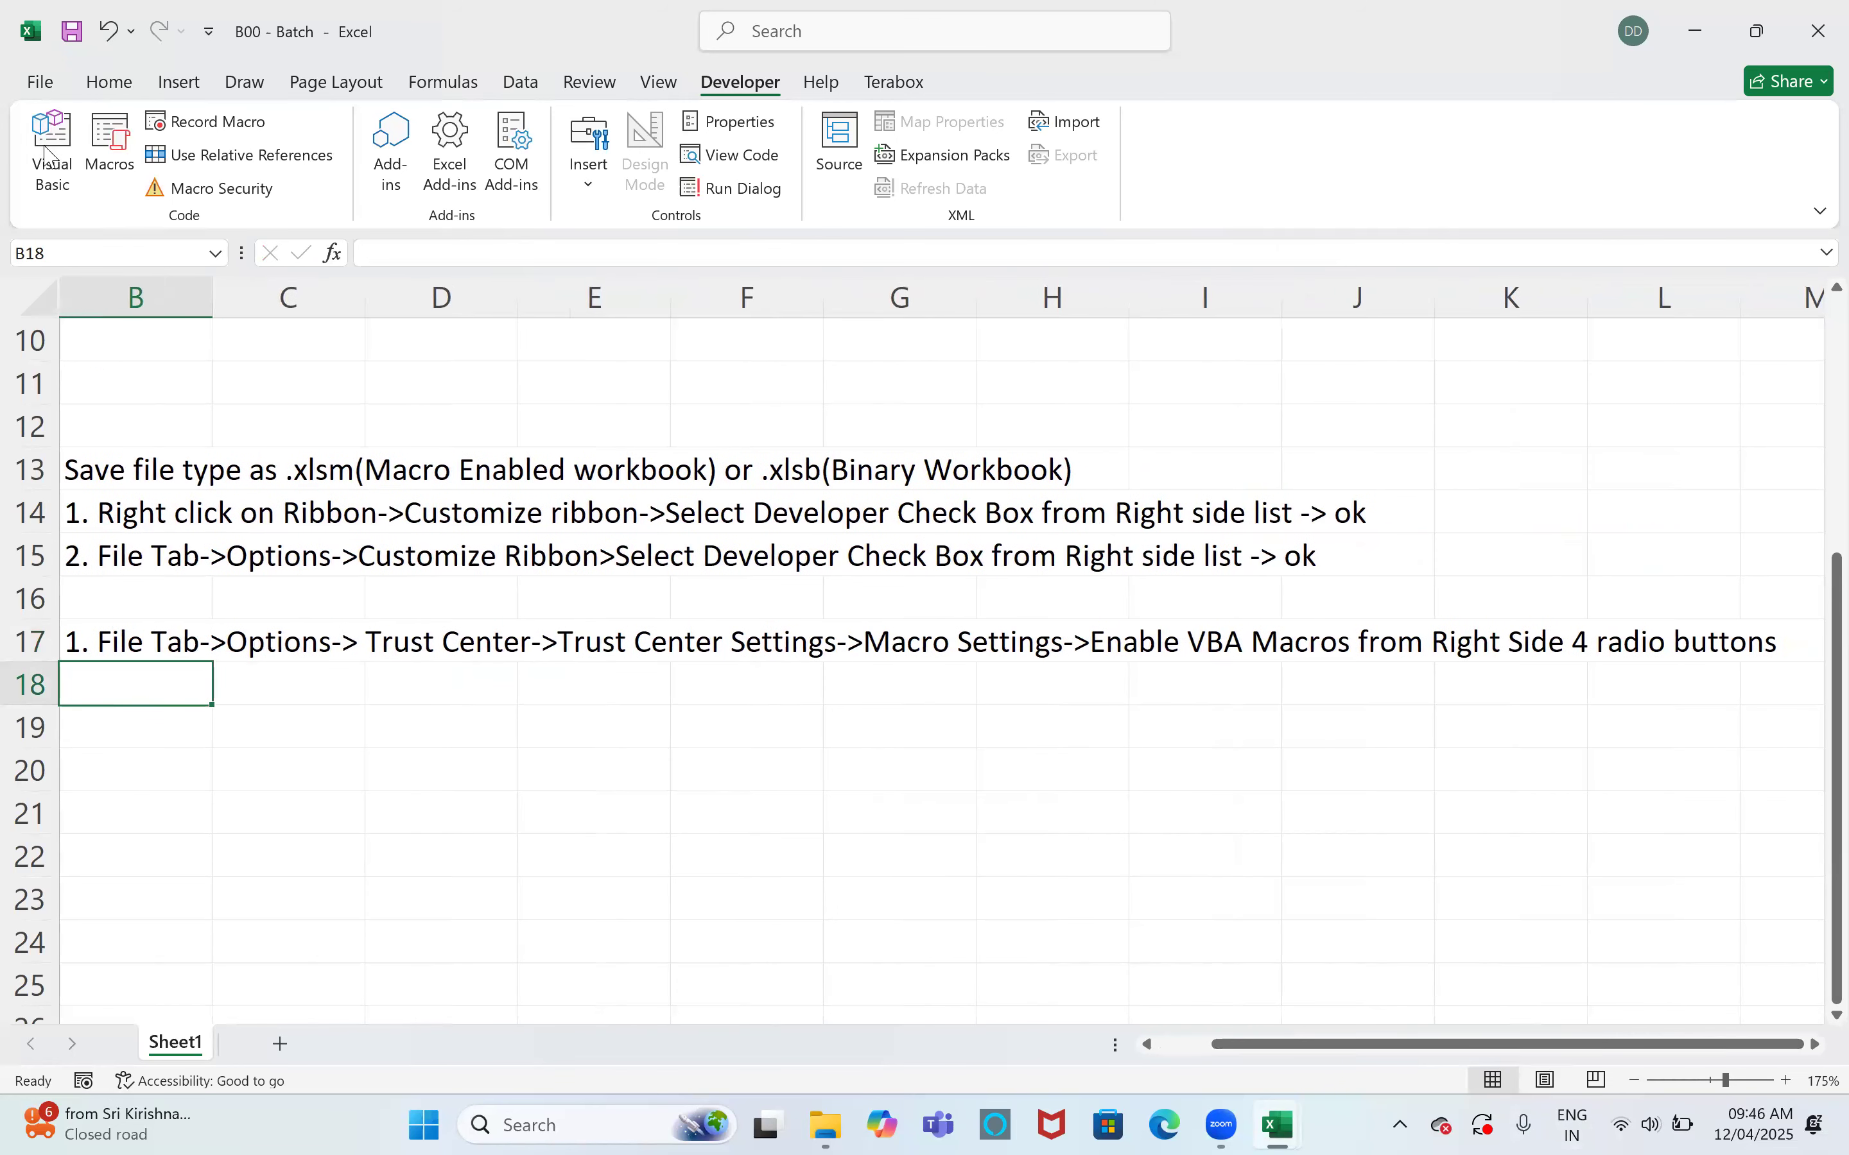
click(39, 81)
click(82, 1048)
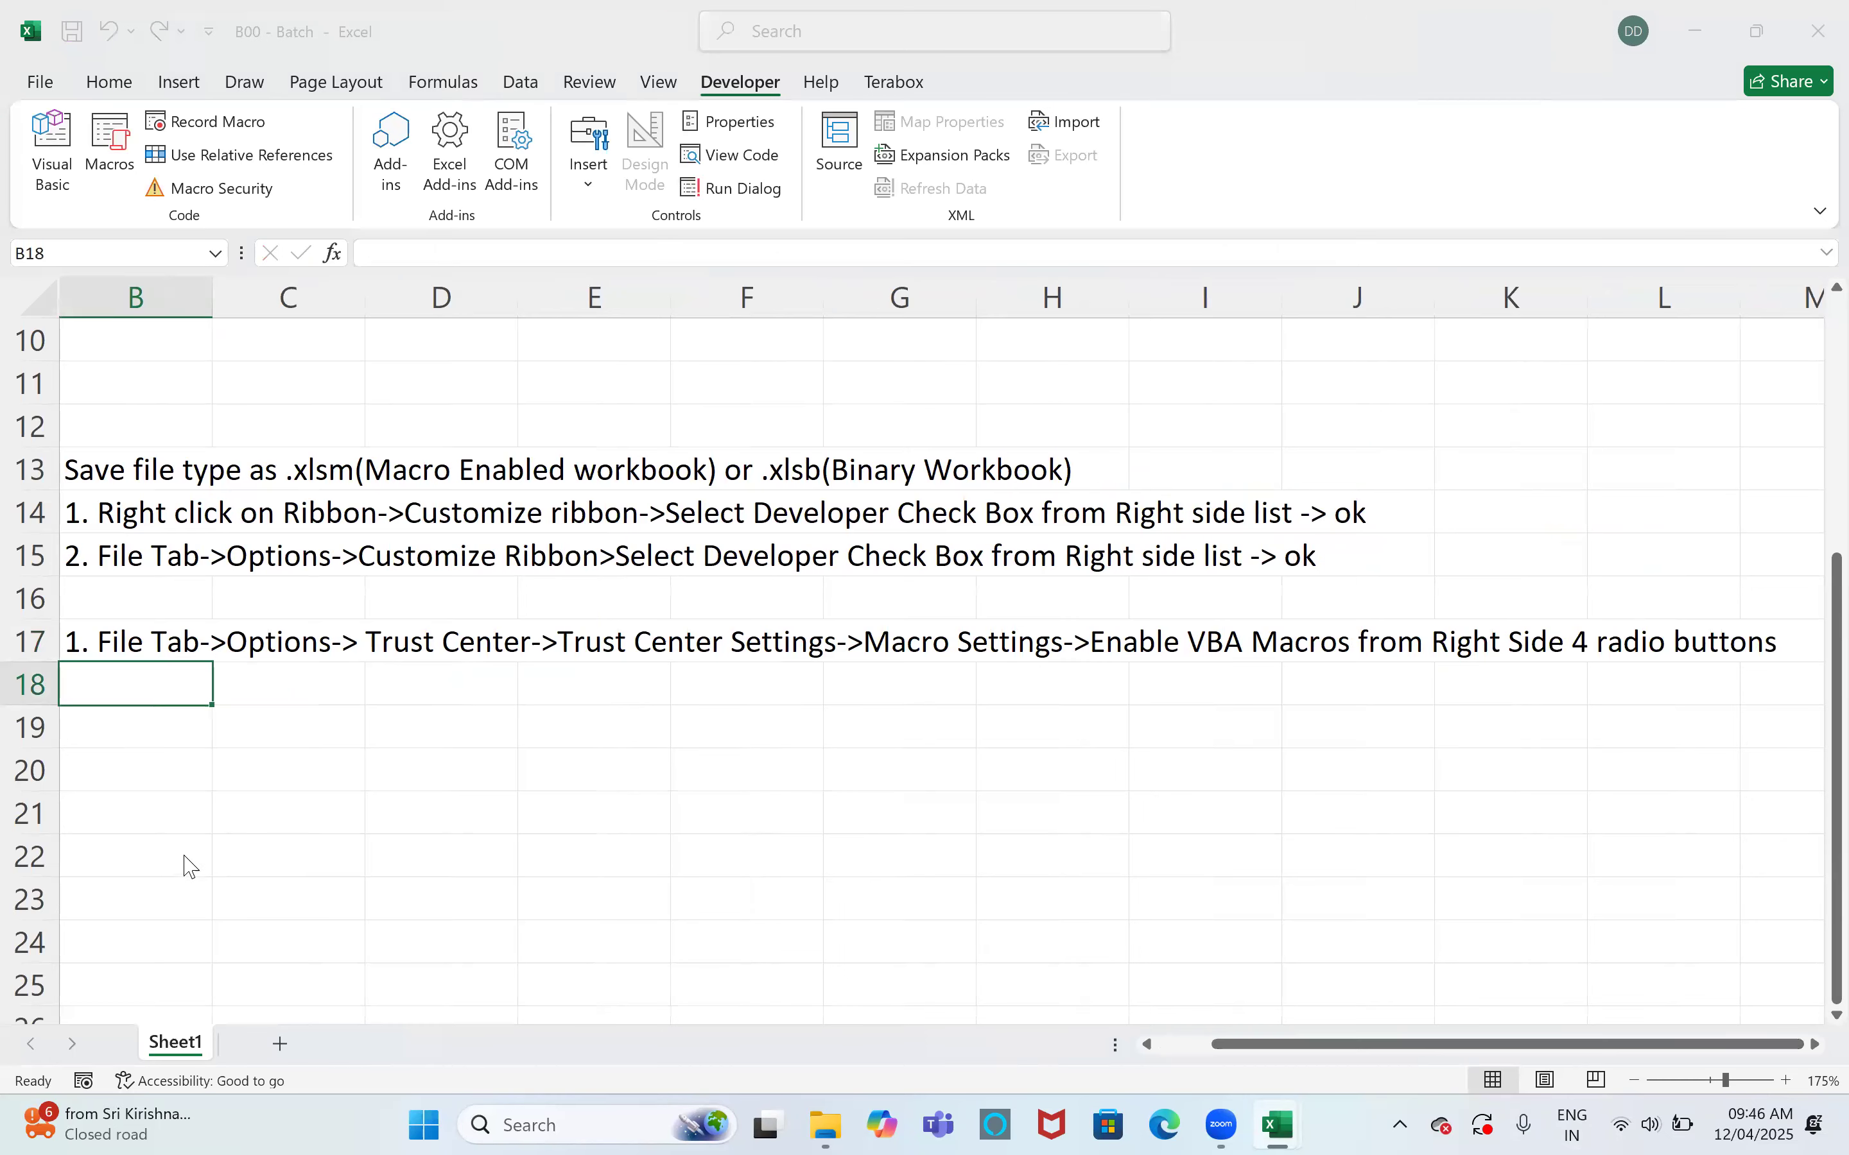
click(463, 583)
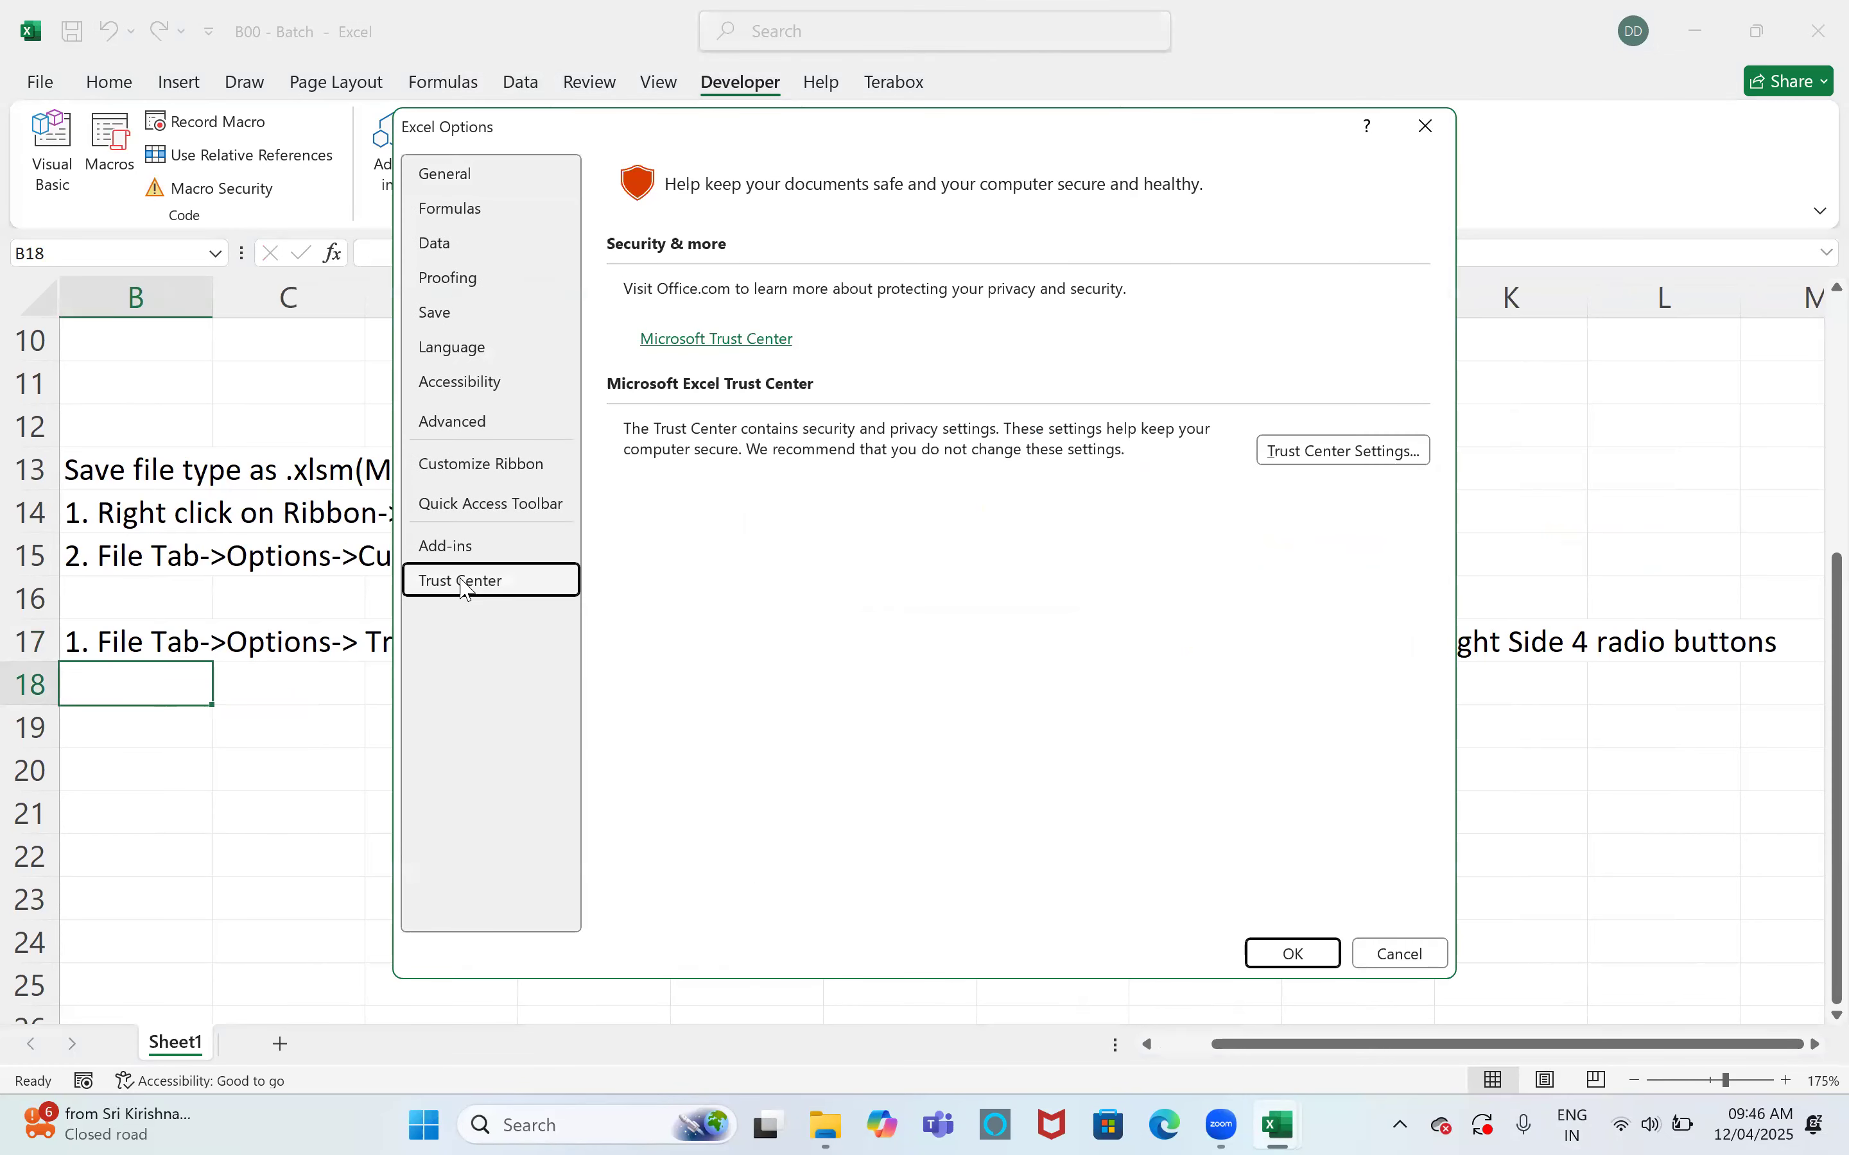
click(1345, 458)
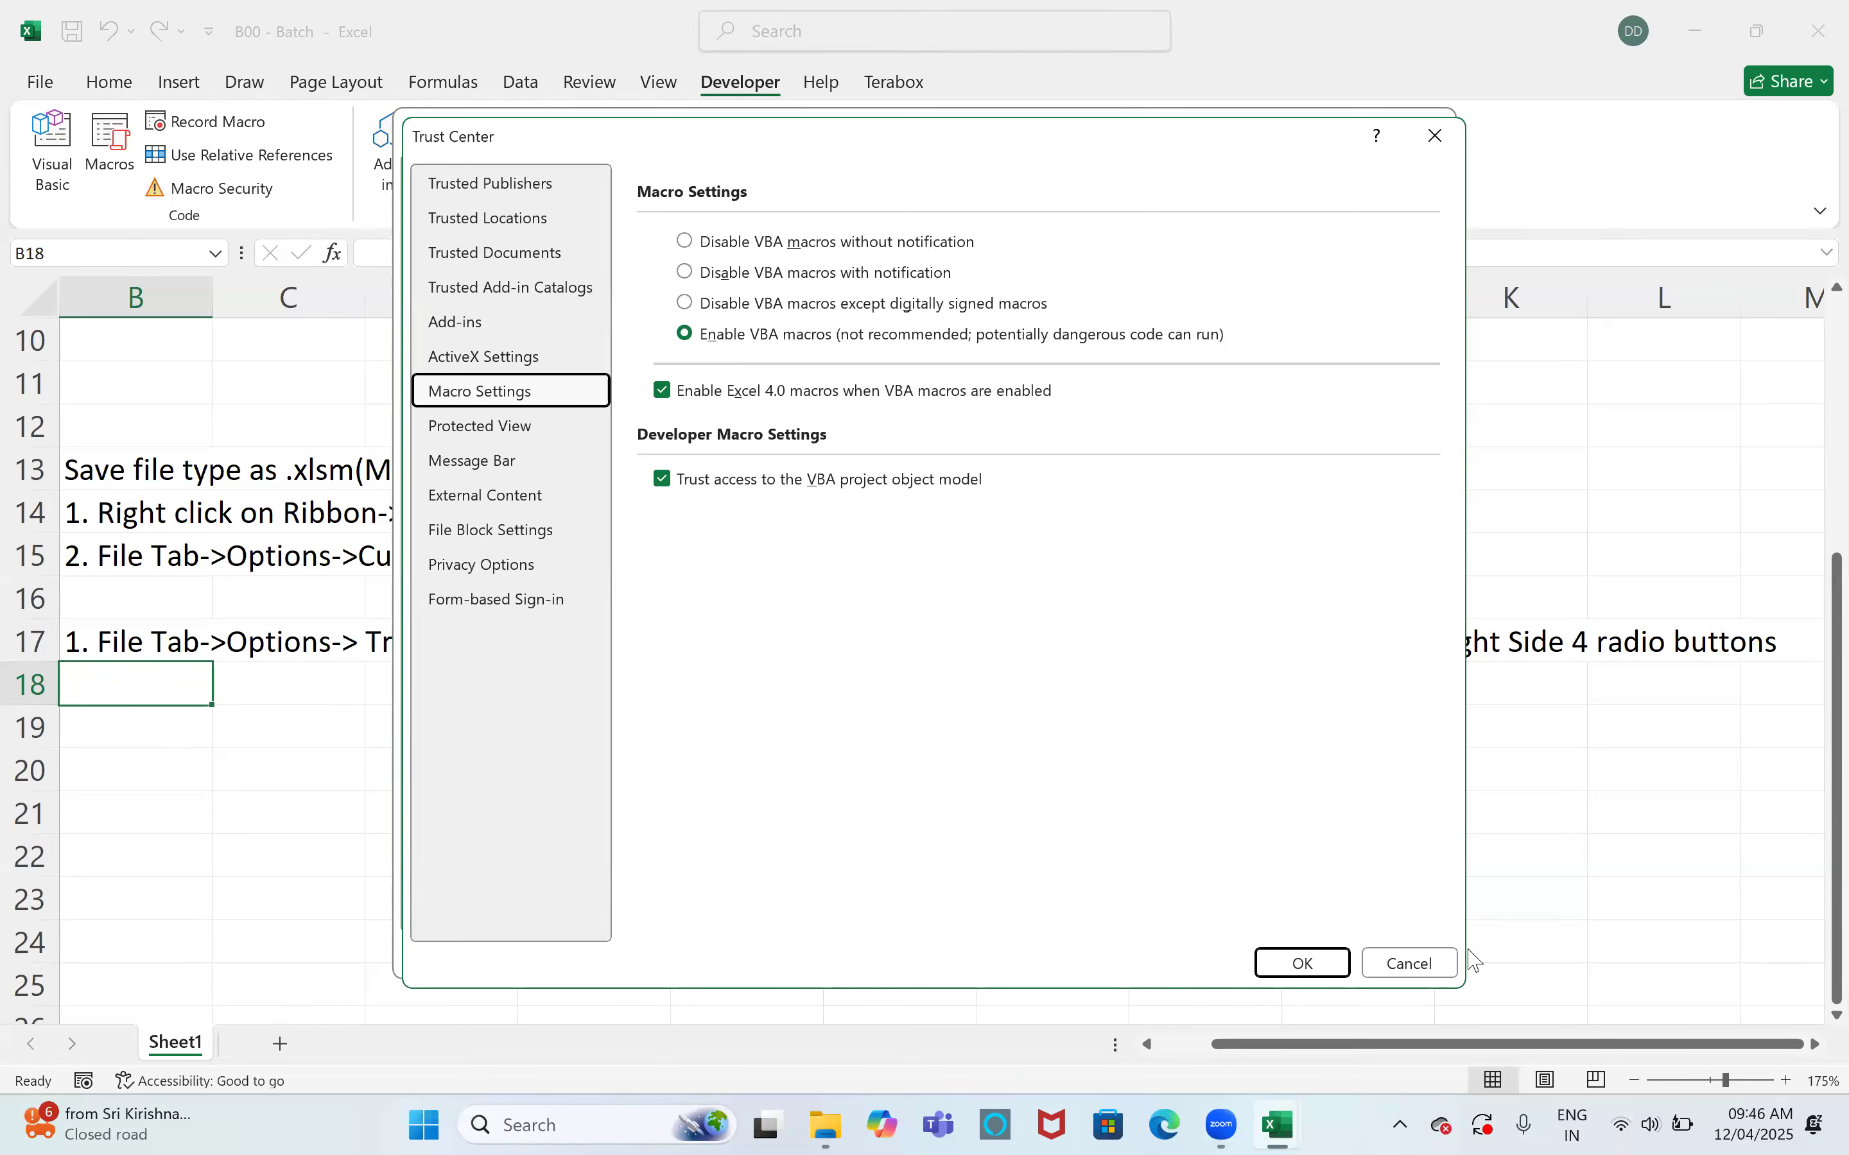
click(1412, 964)
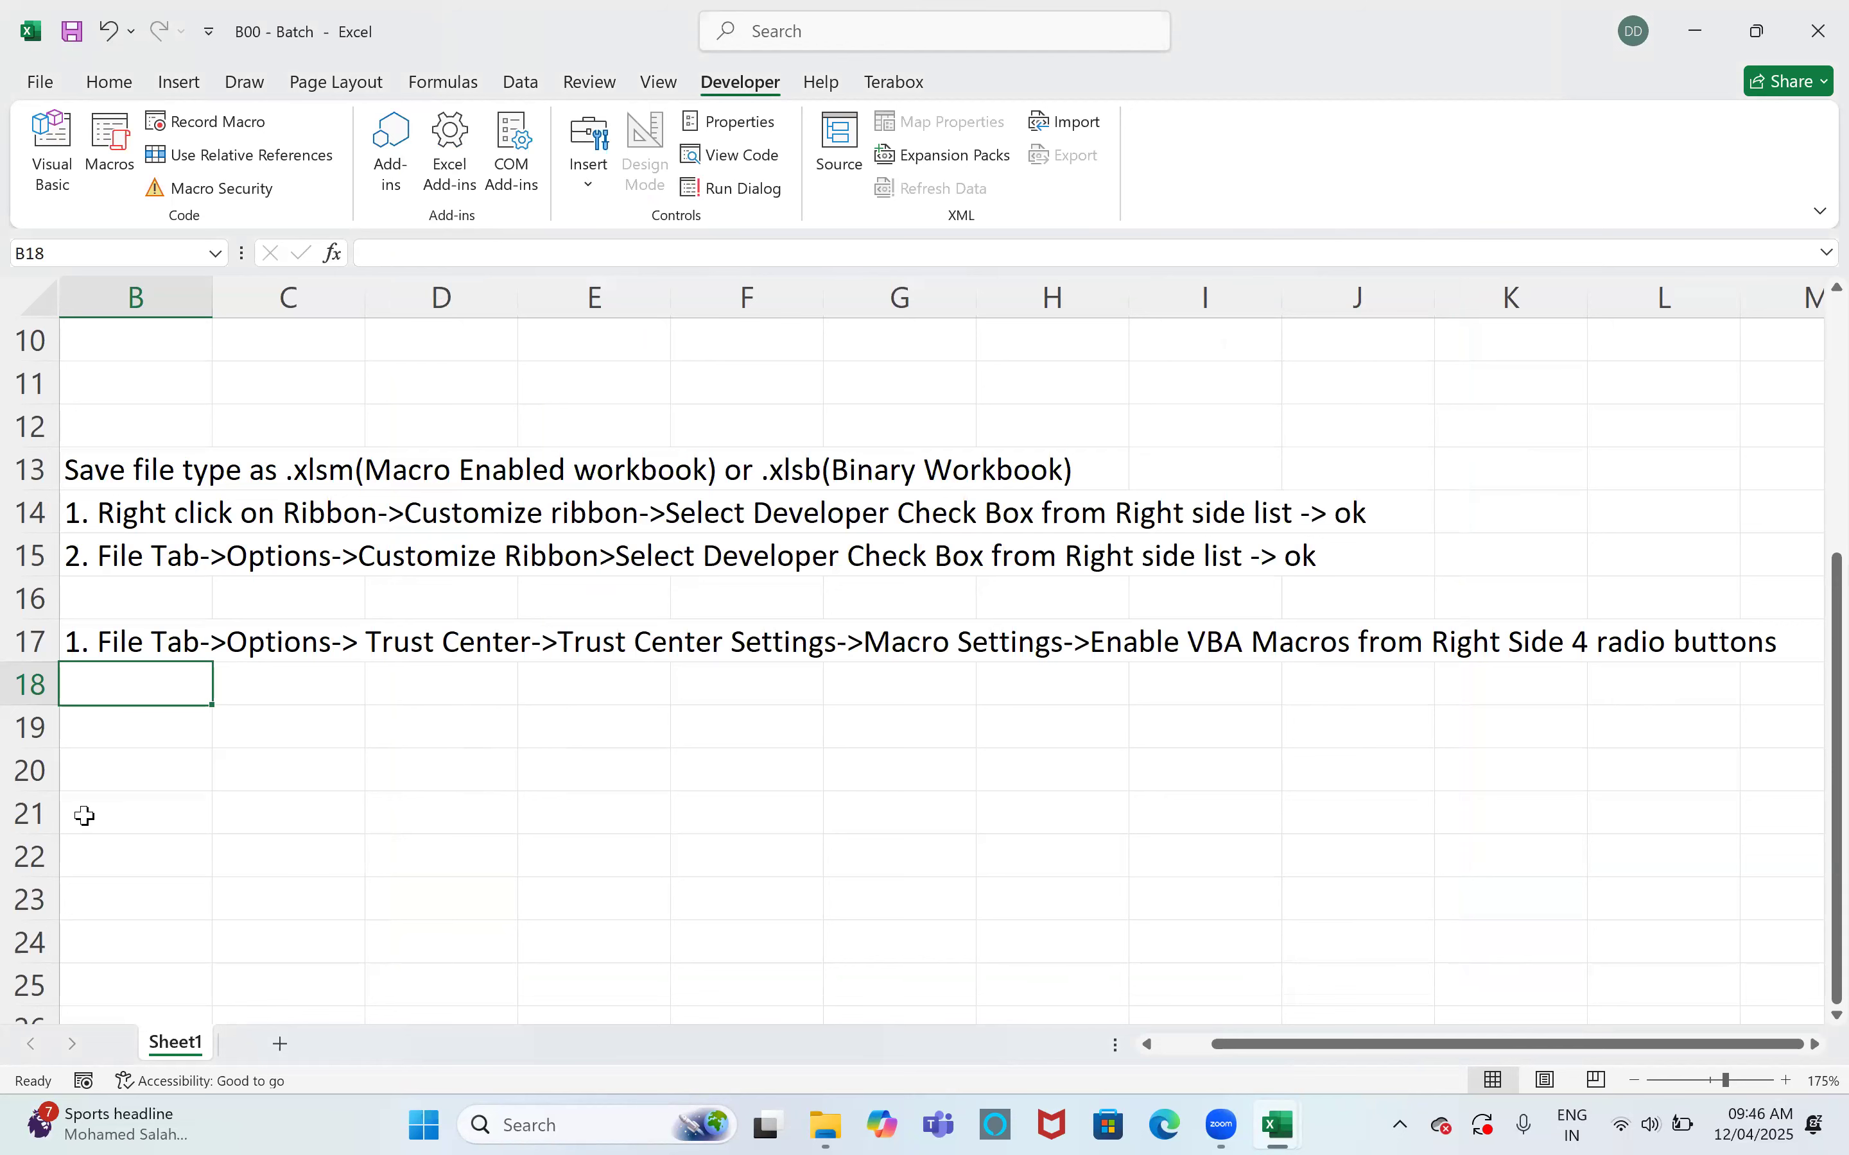
drag(1222, 1046, 74, 924)
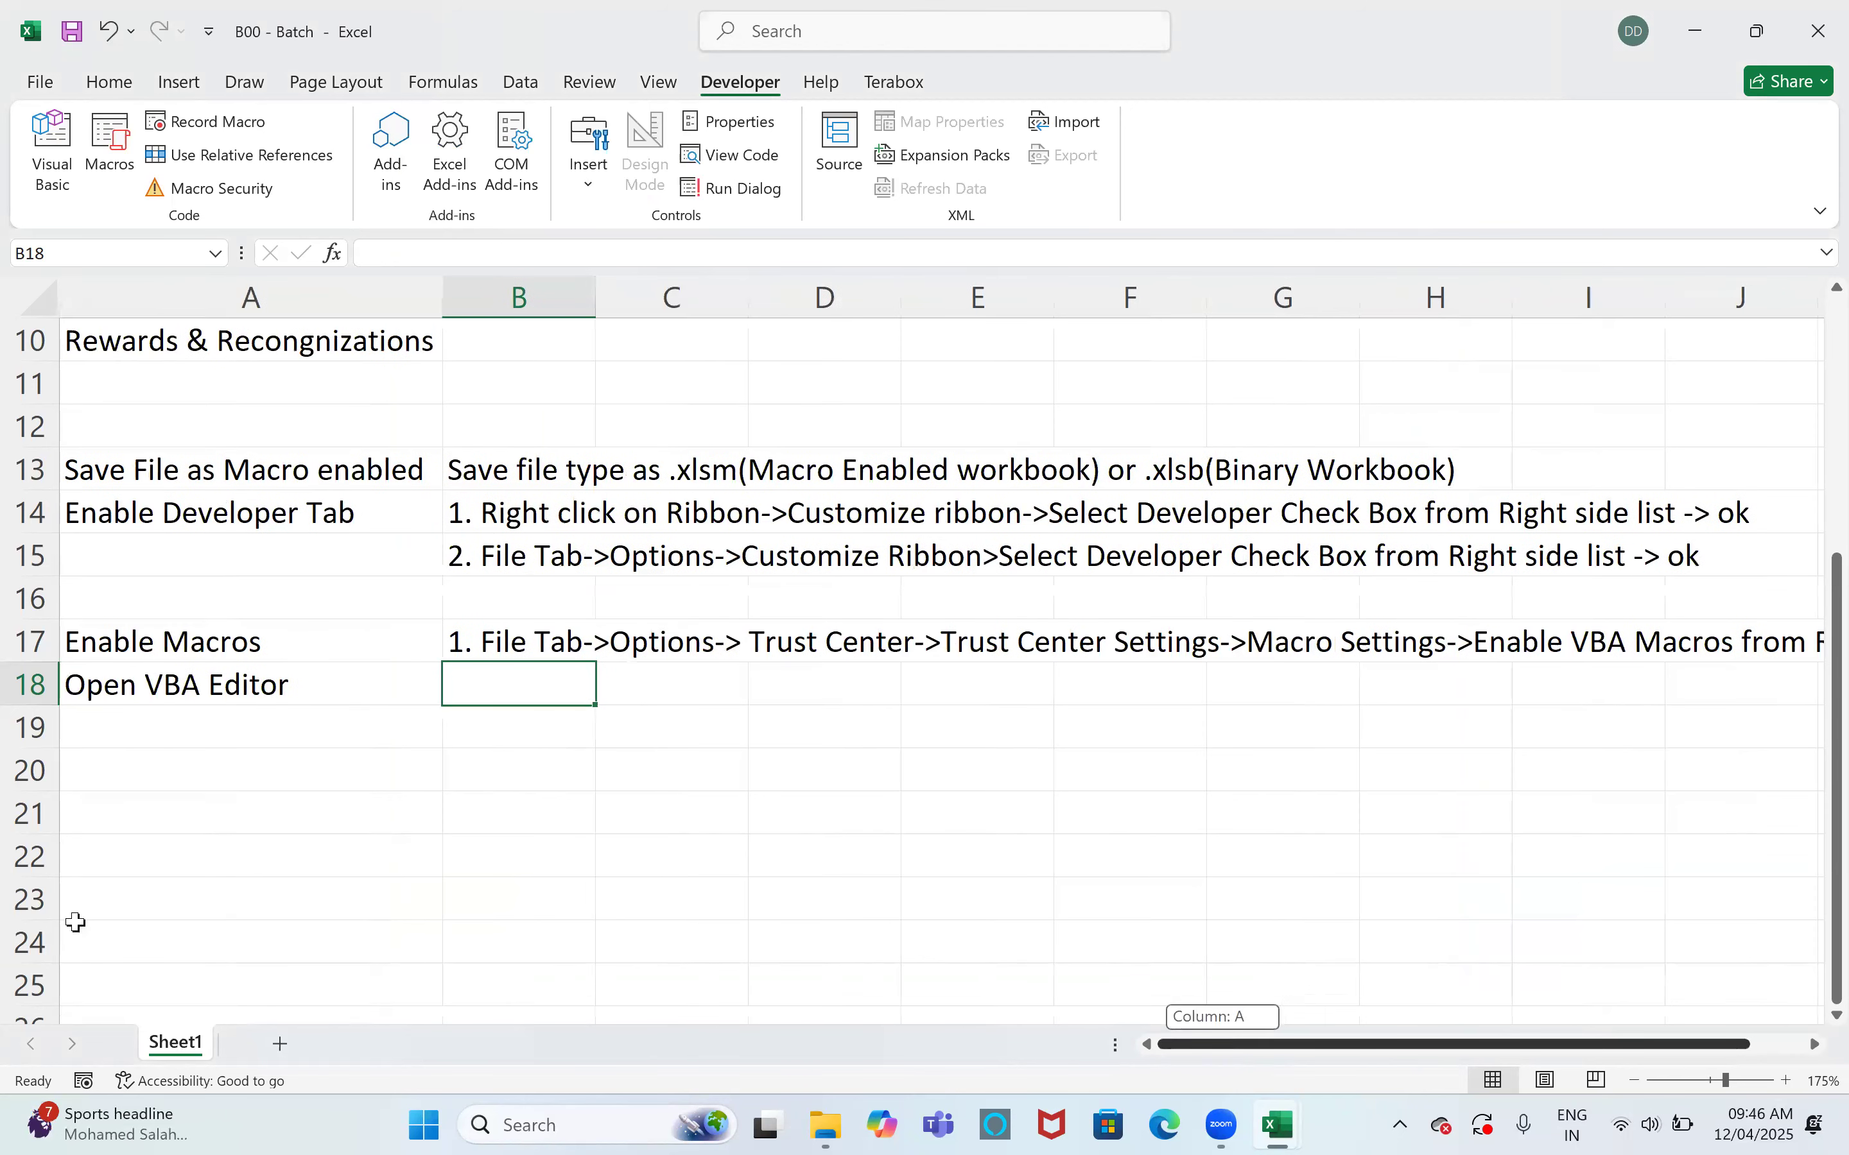
text(2)
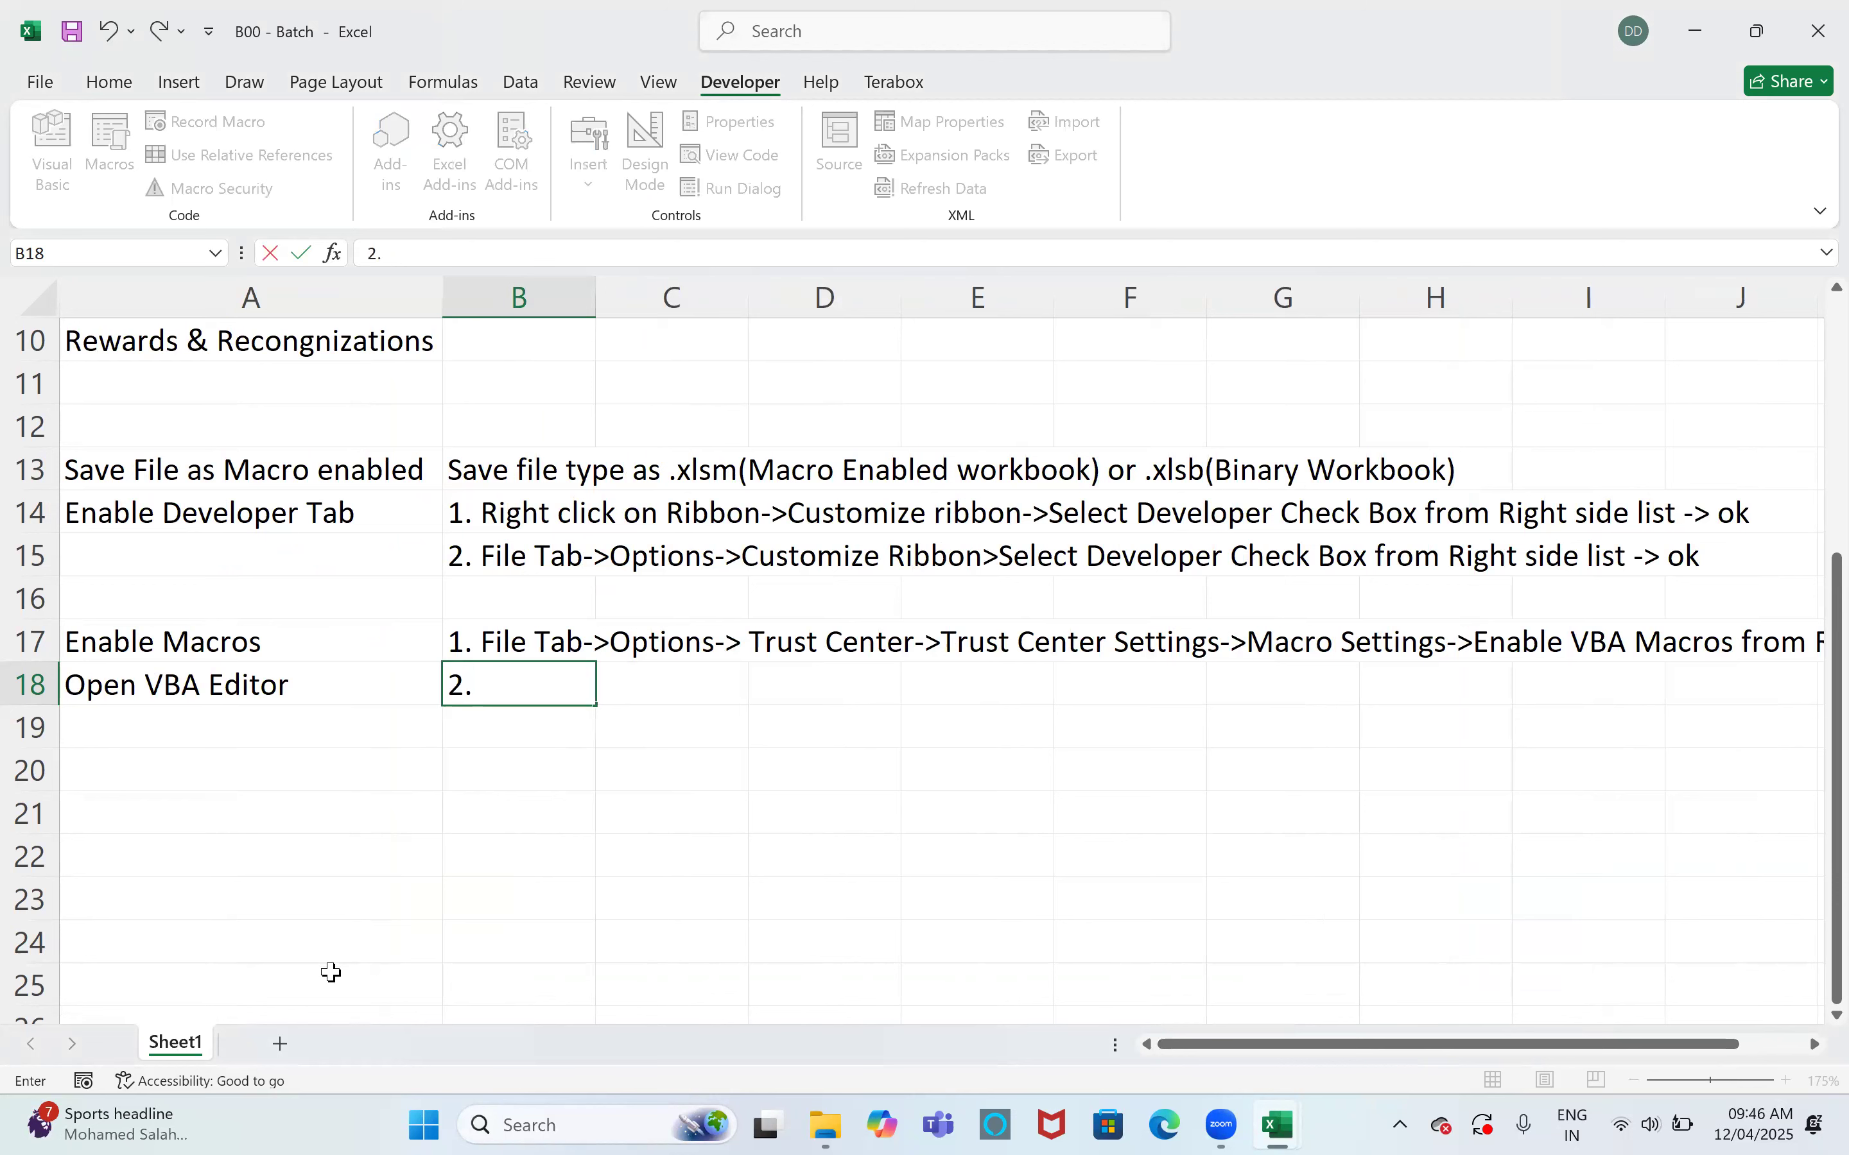
text(.)
Leave the cell entry, review the Macro Security settings of the Developer tools and close the dialog without changes
click(487, 775)
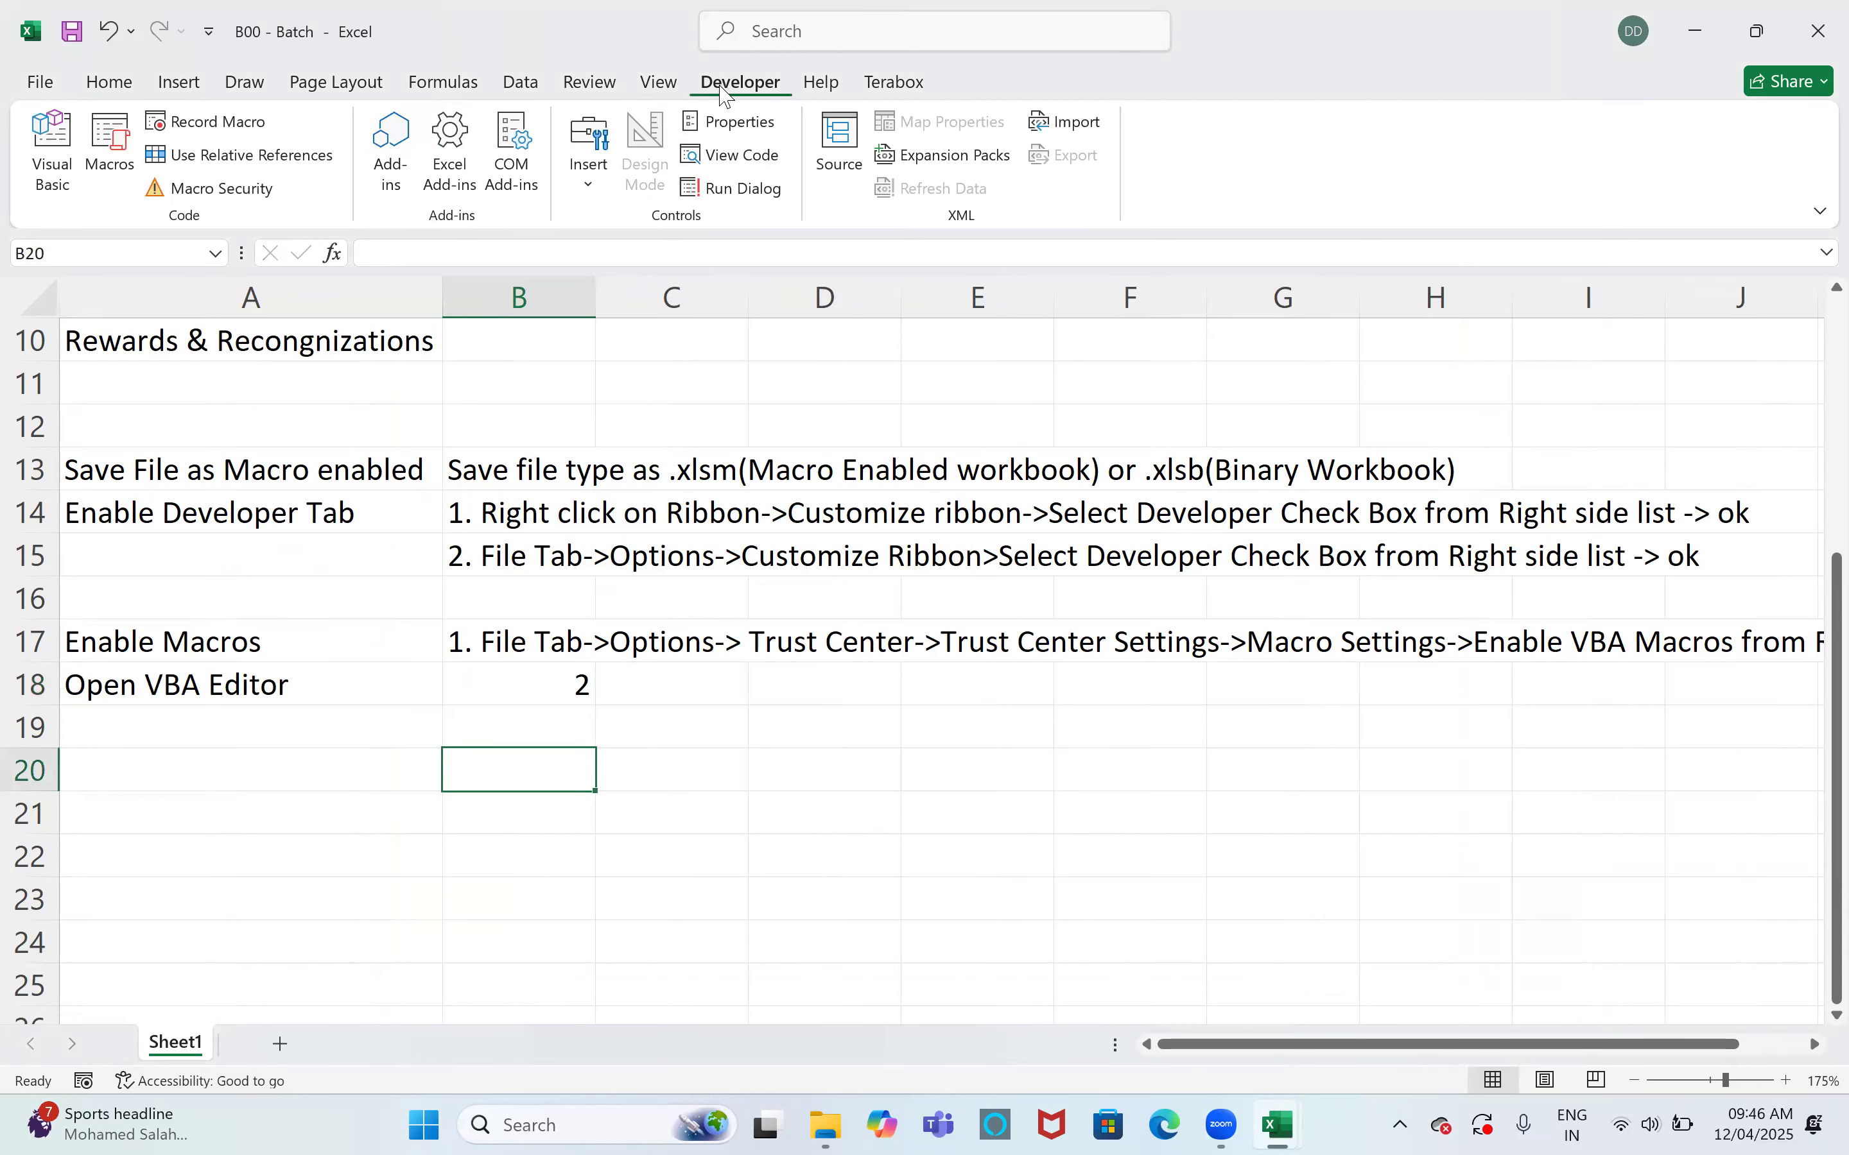
click(244, 197)
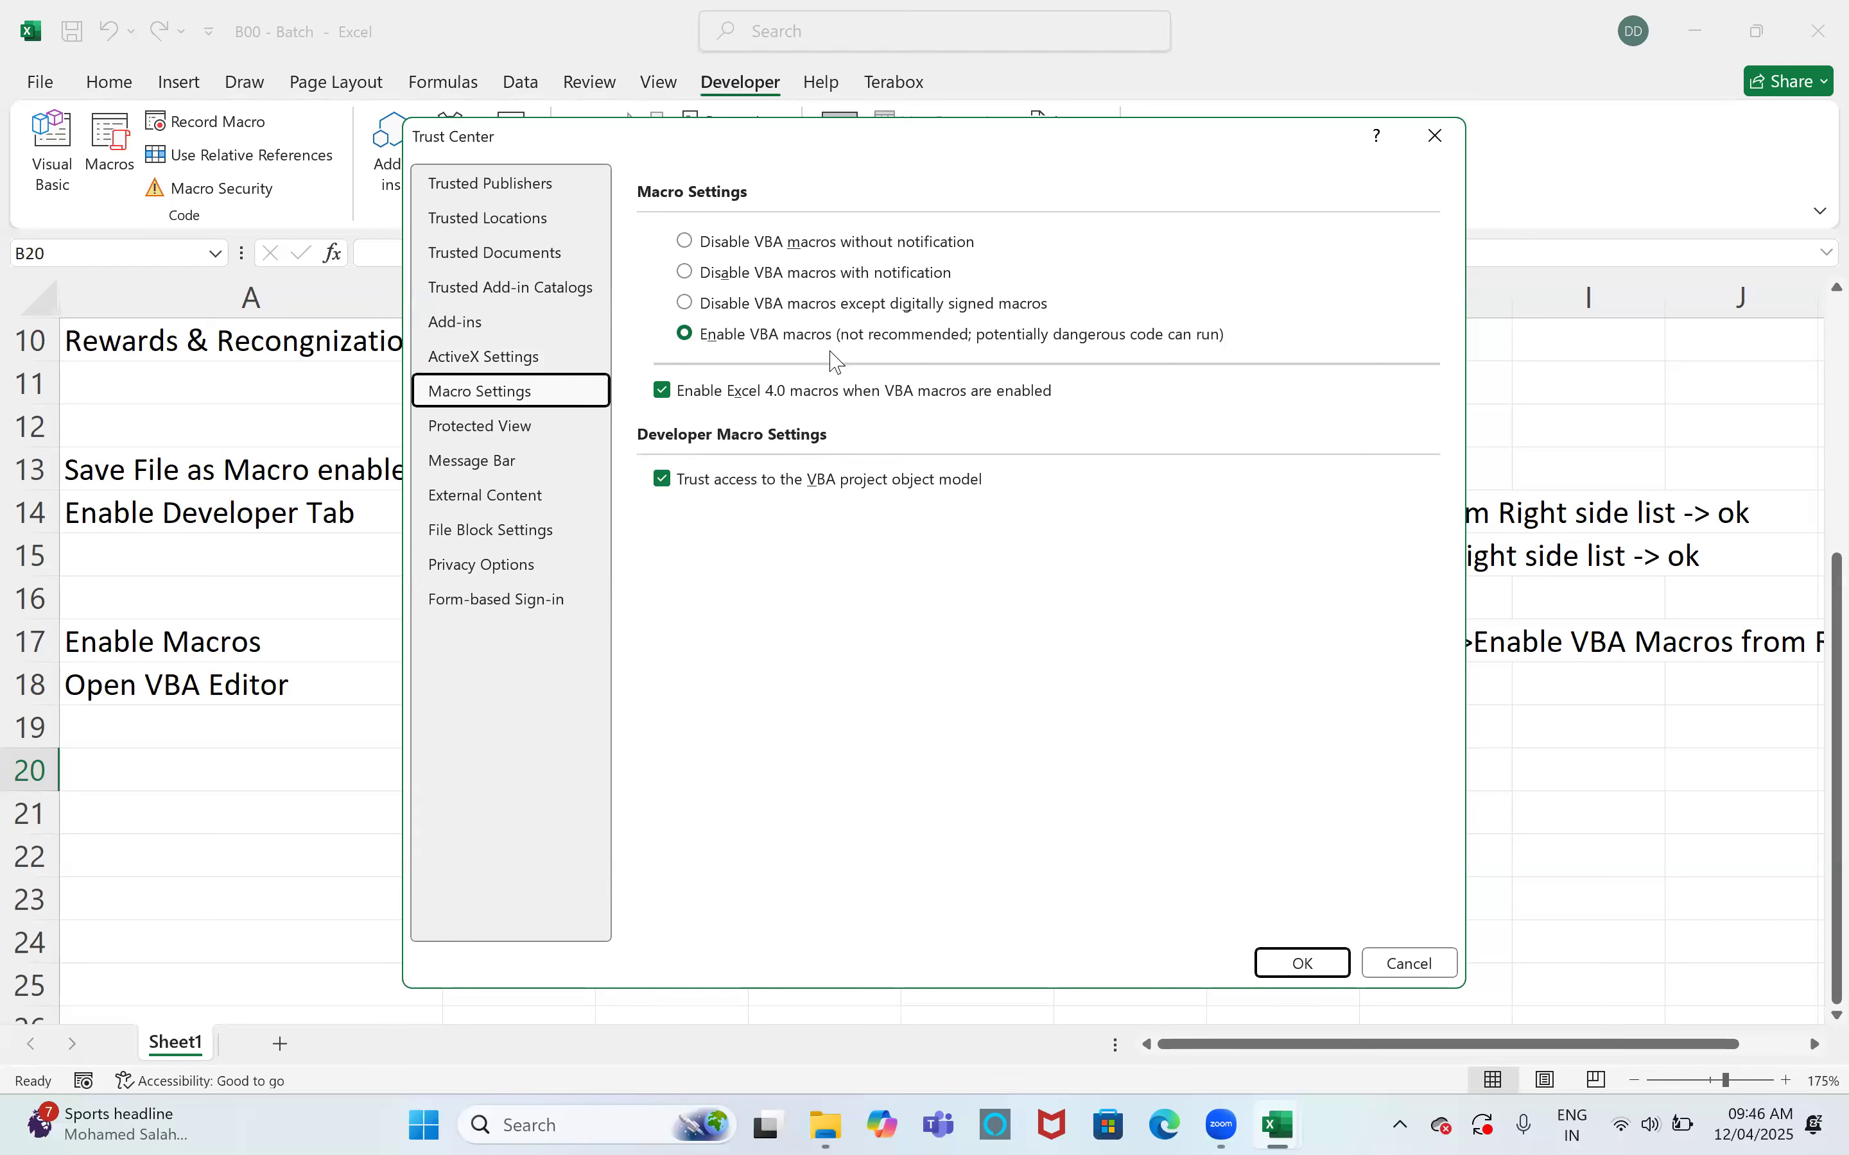
key(Escape)
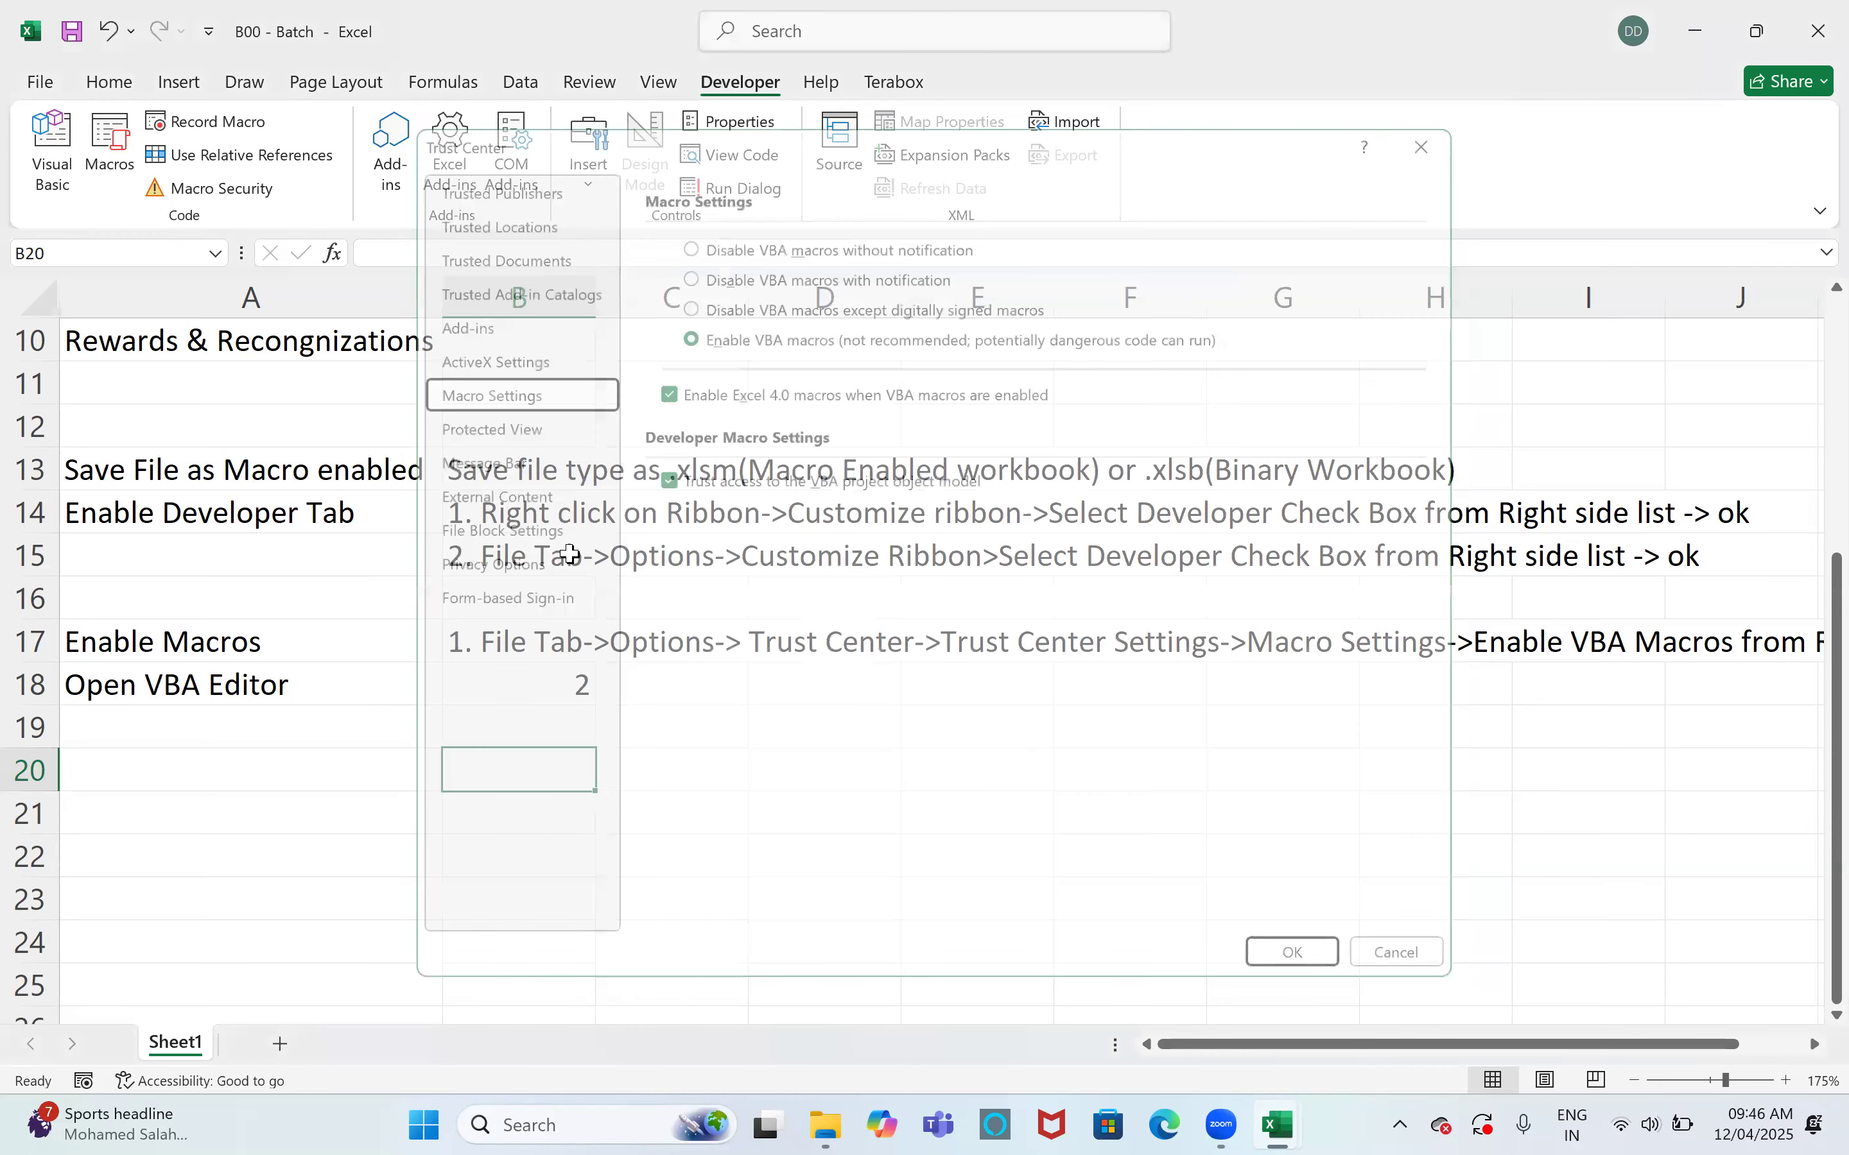
Write "2. Developer Tab->Macro Security" in cell B18
click(543, 680)
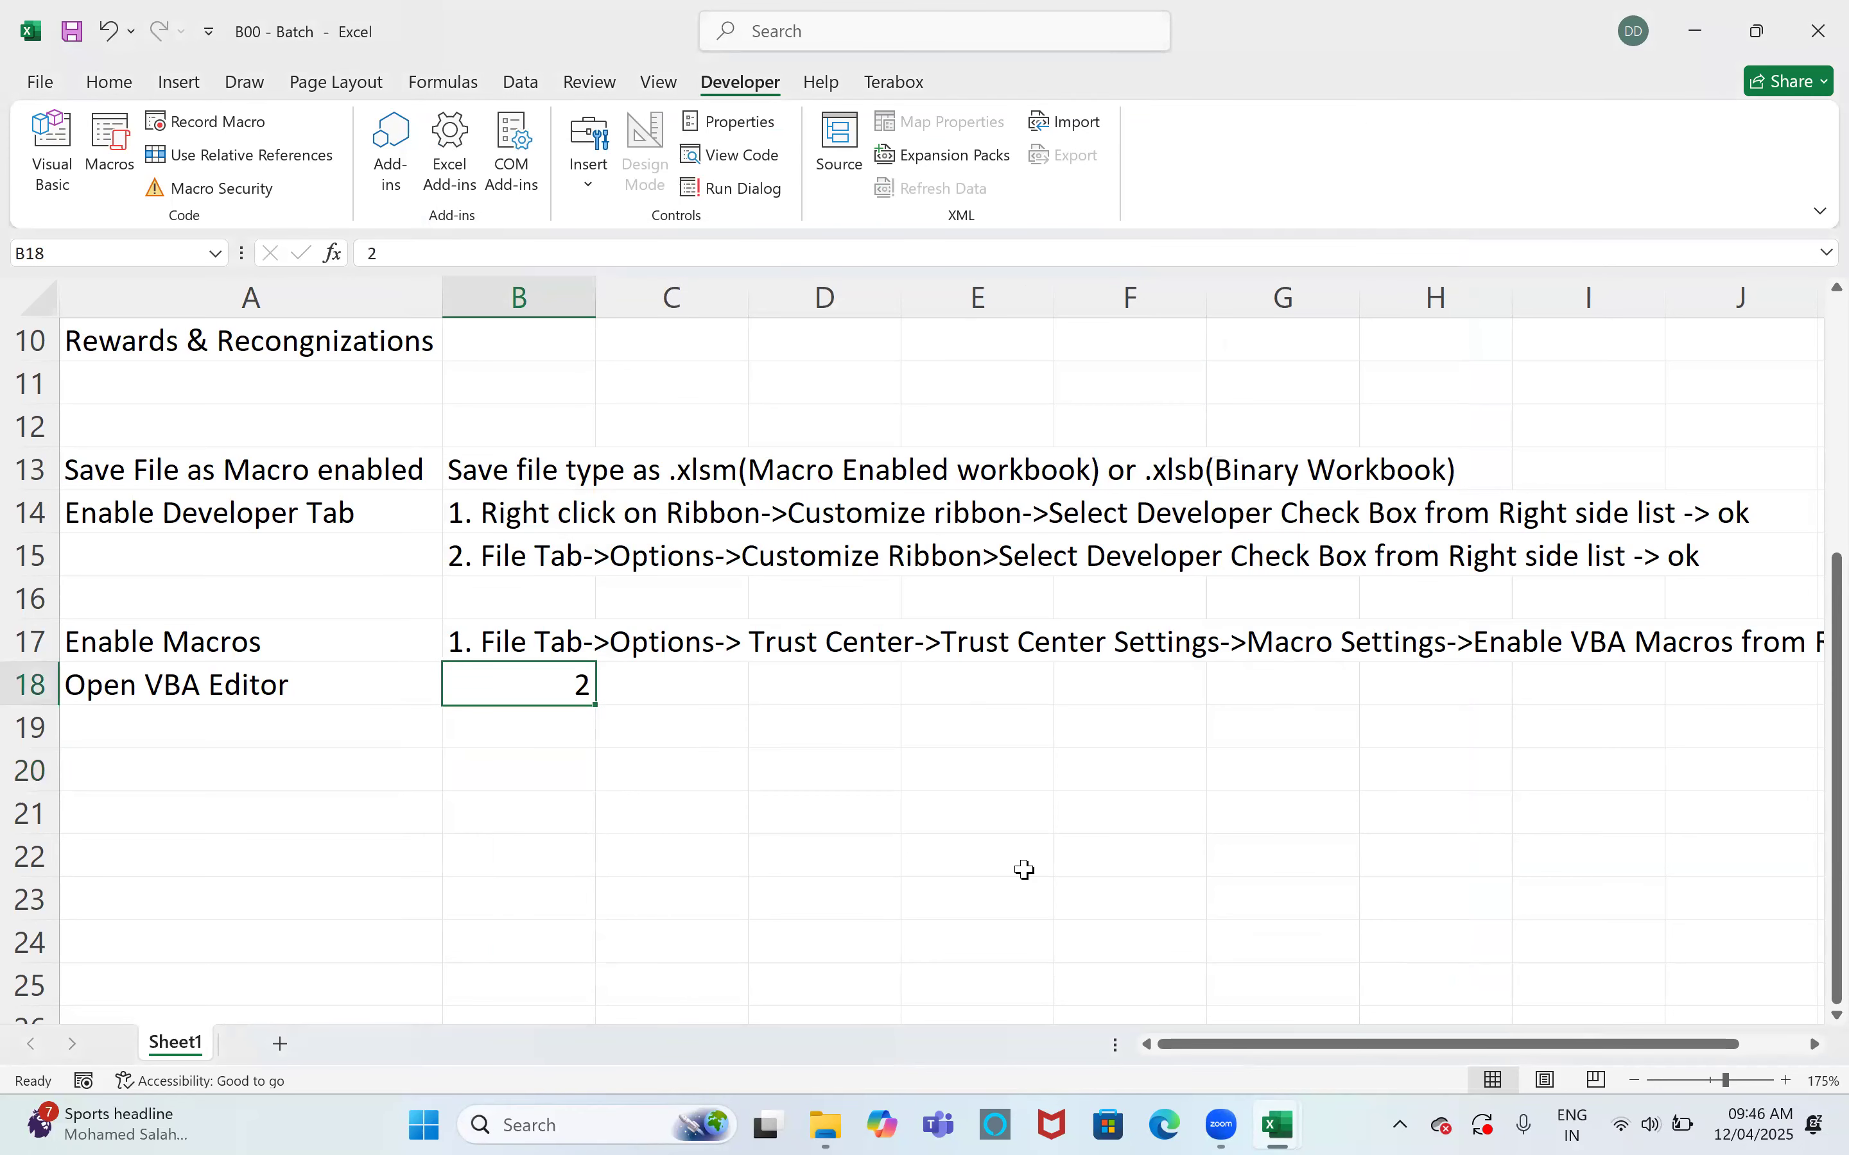
text(2. )
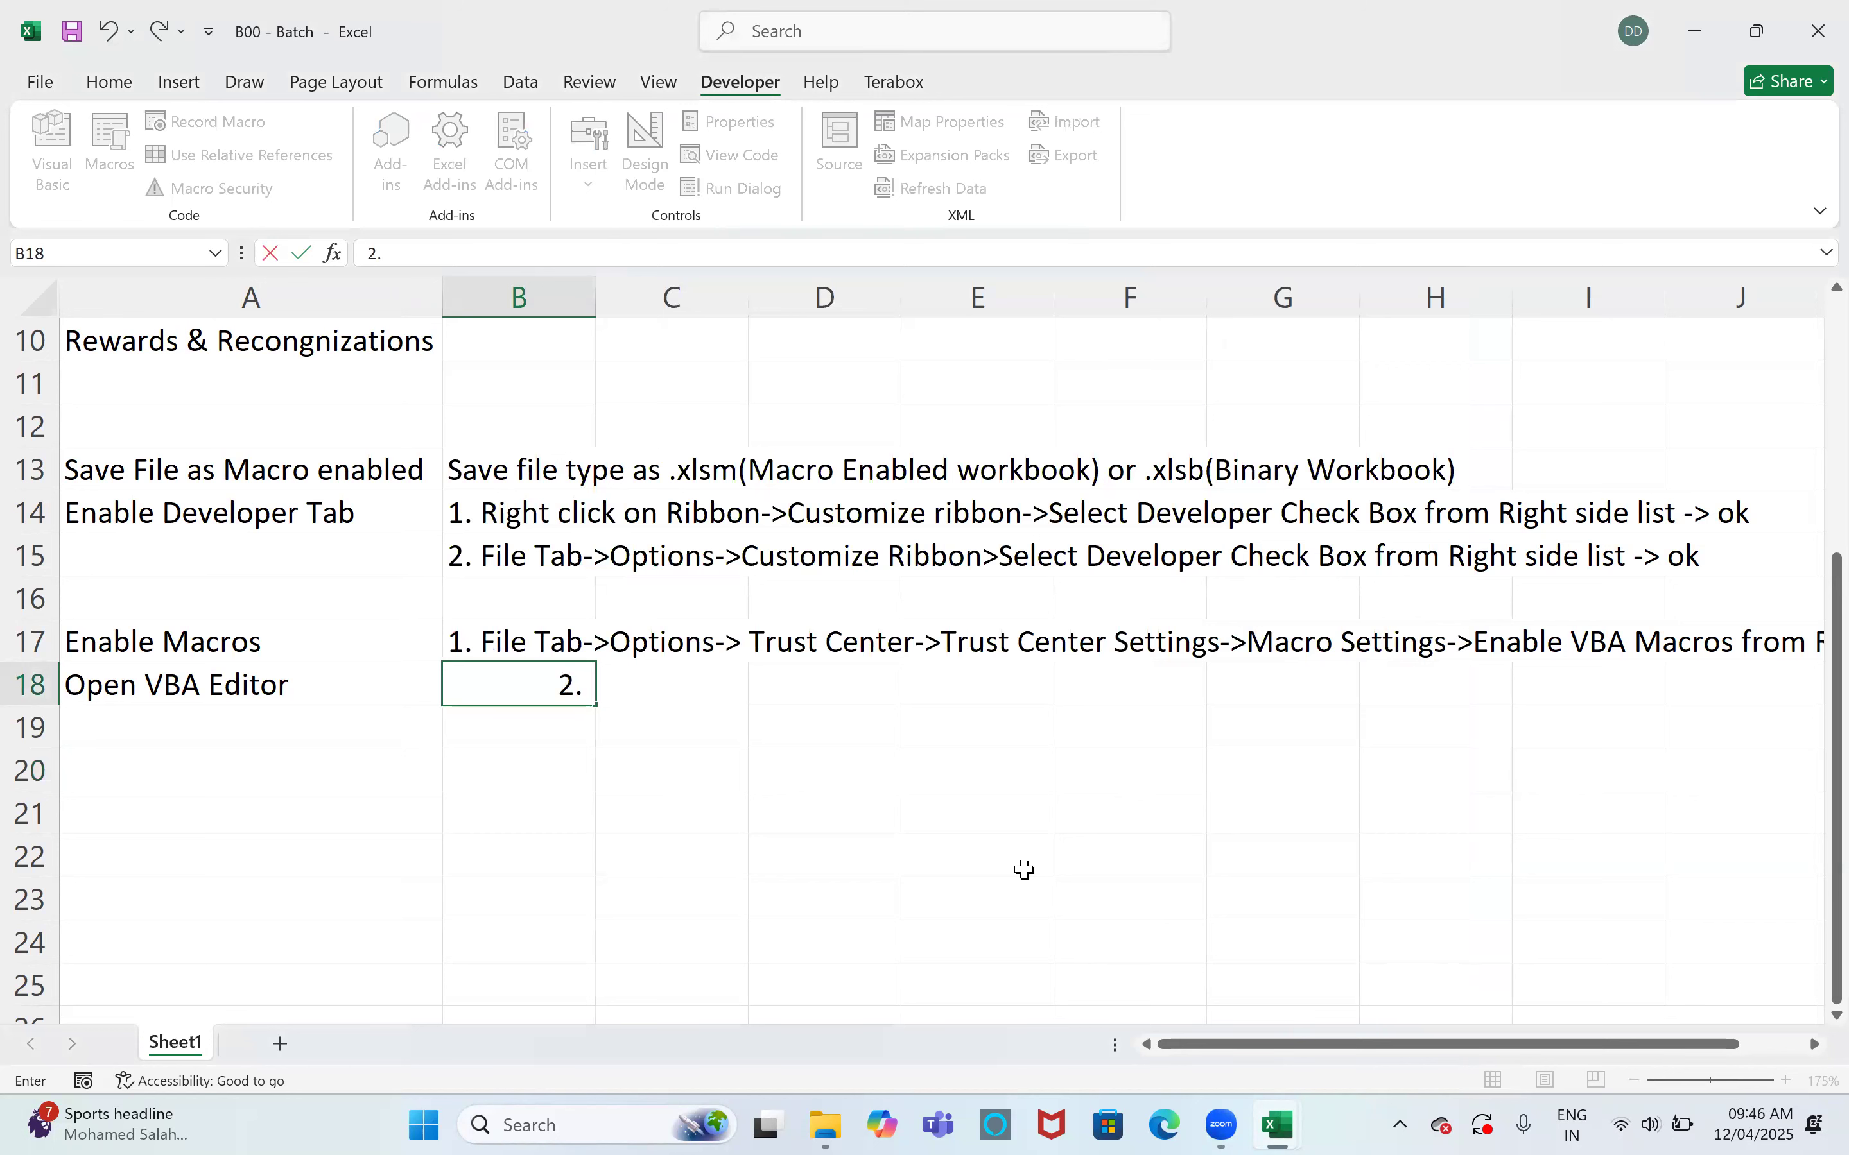
text(Developer Tab)
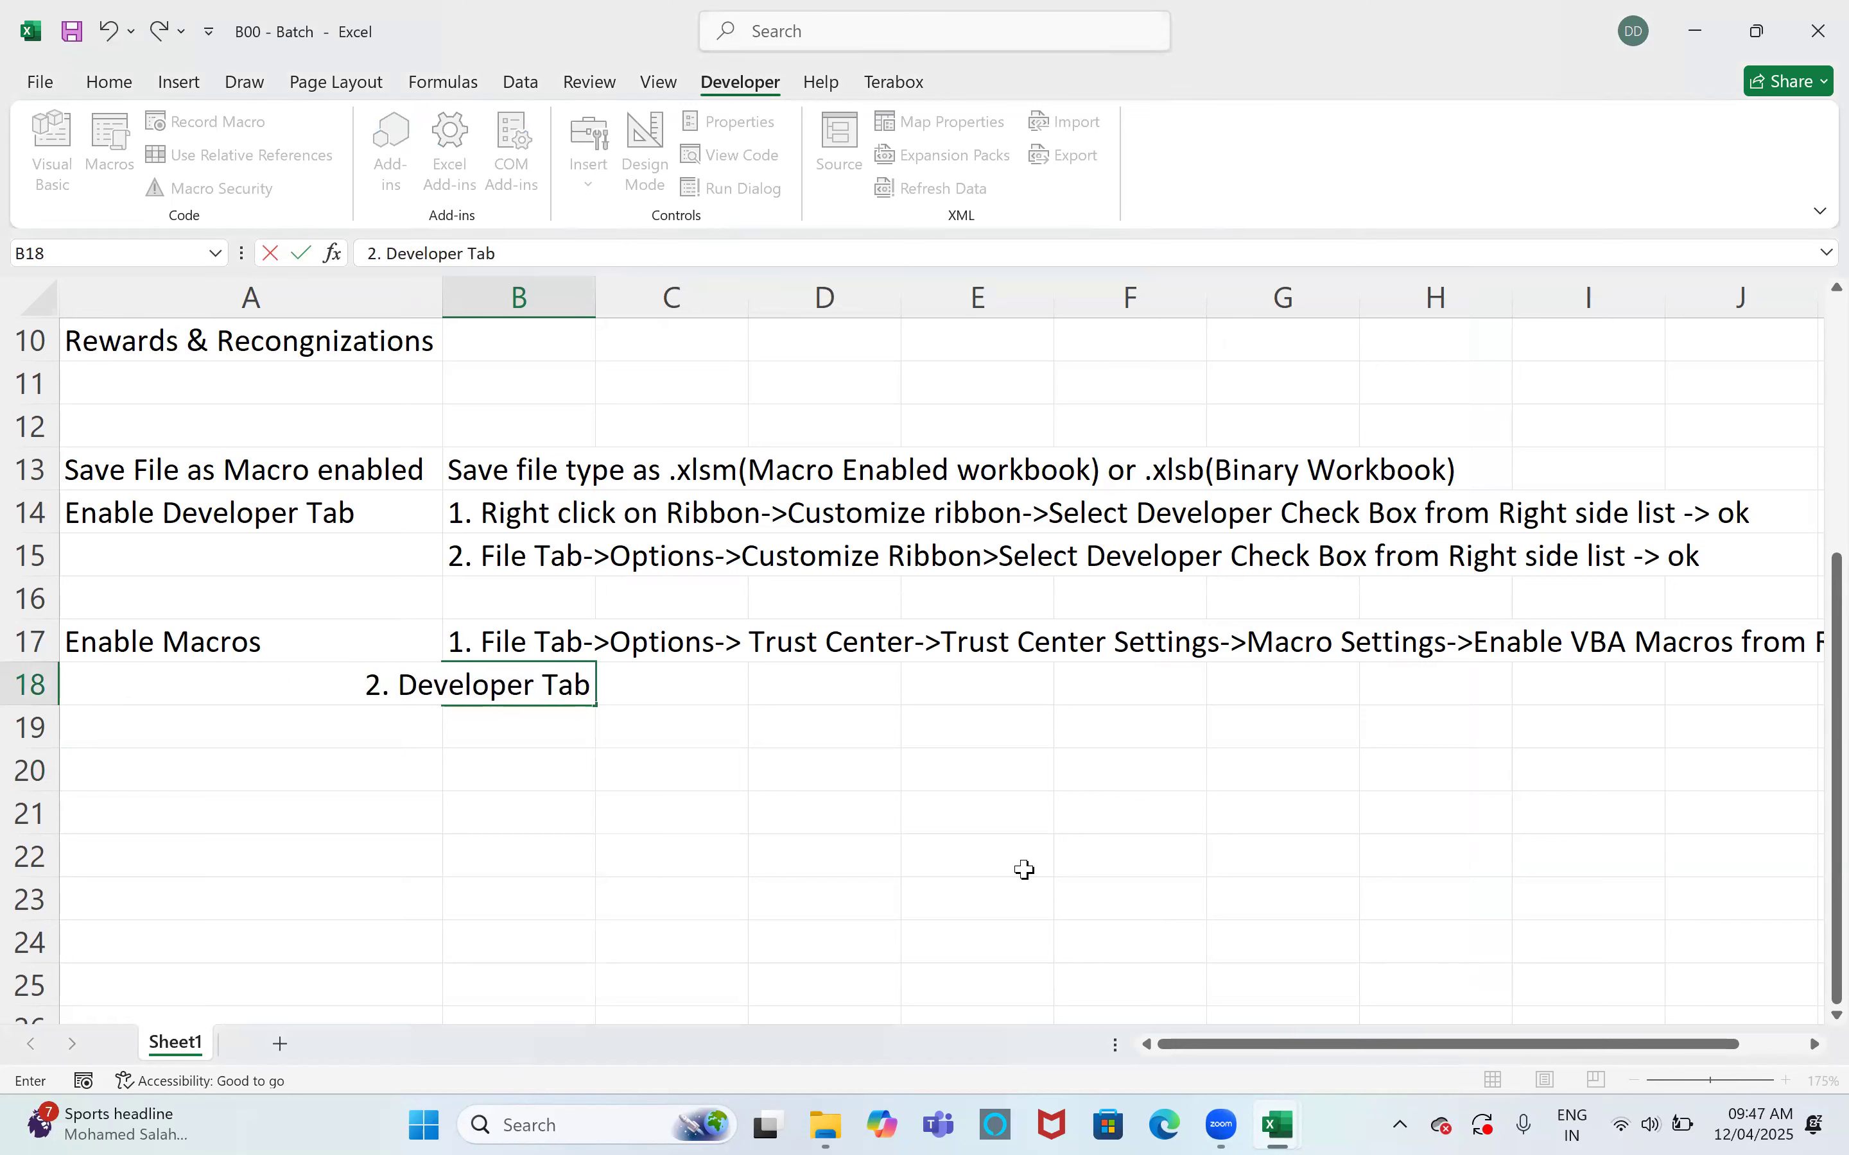
text(->Macro Secu)
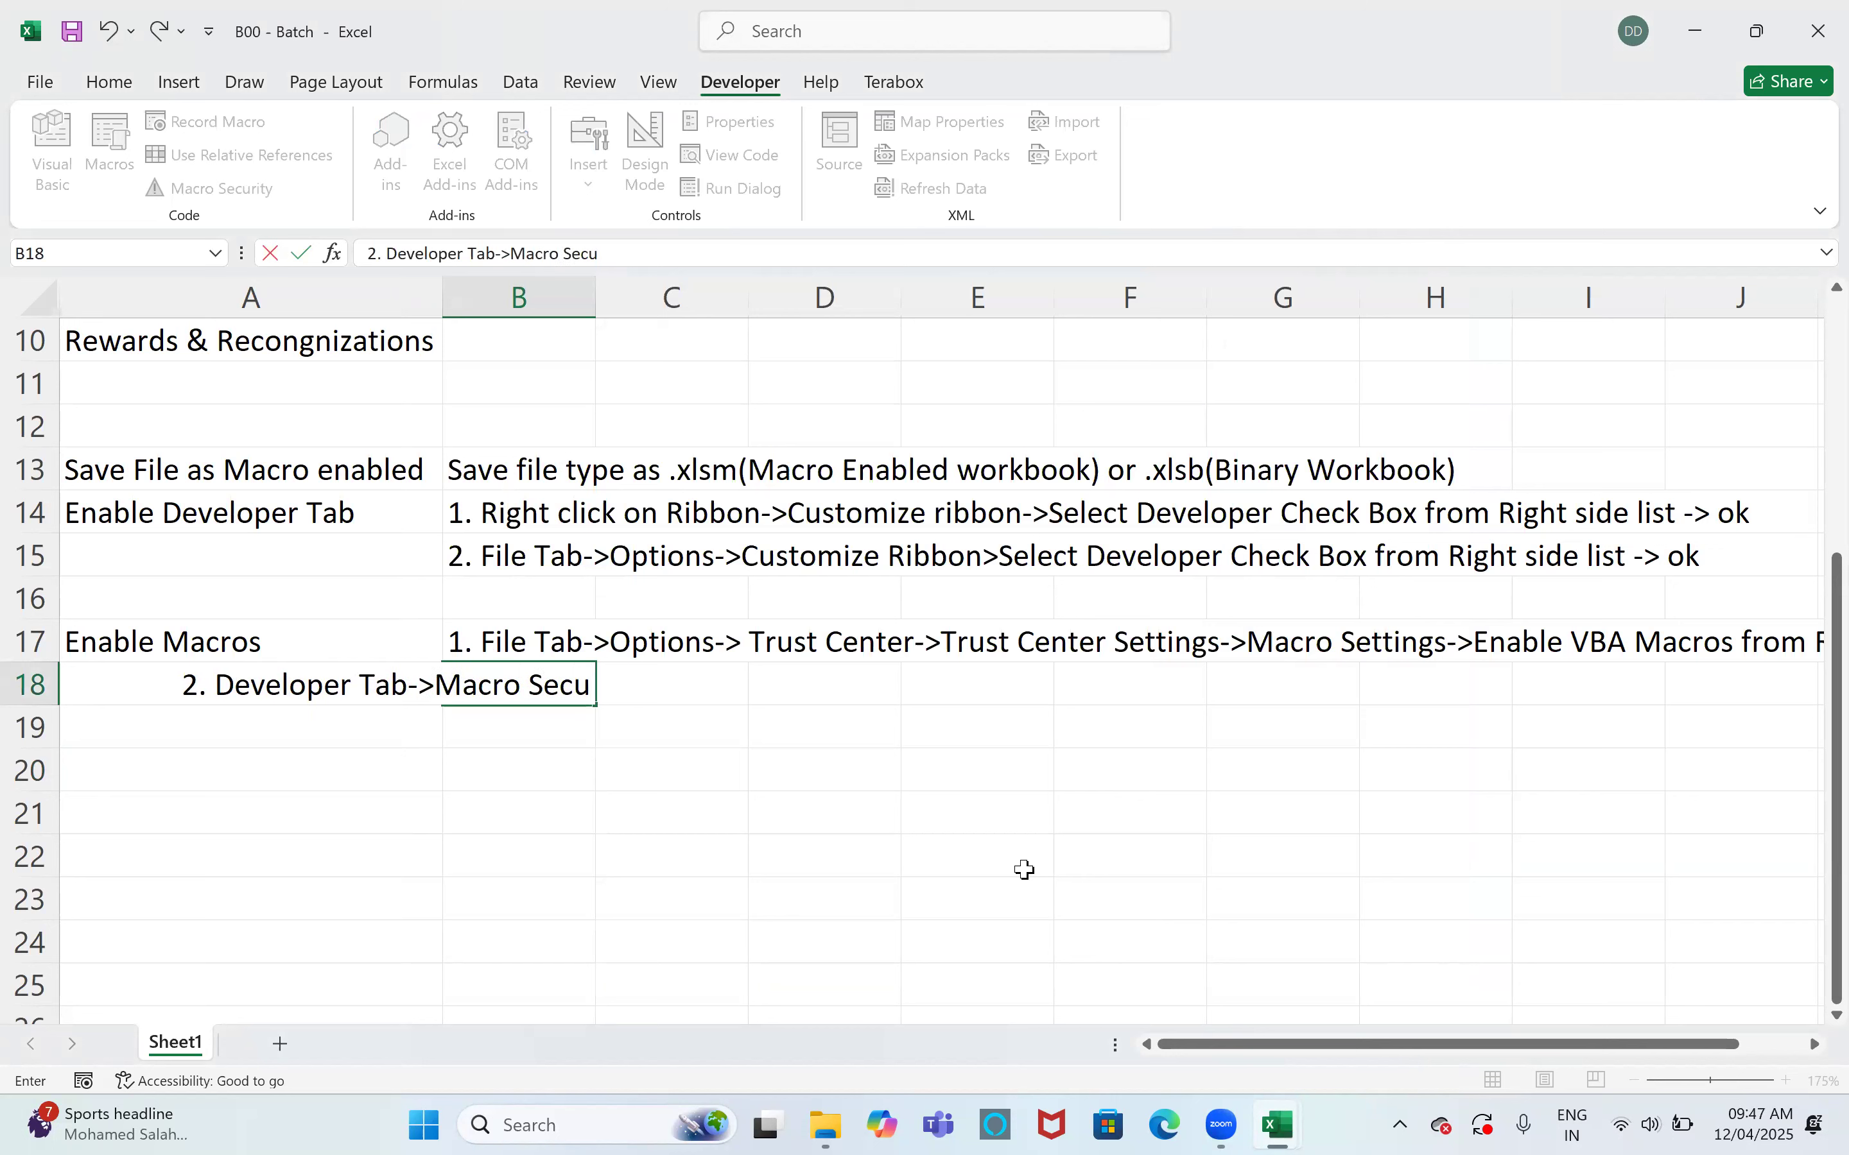
text(rity)
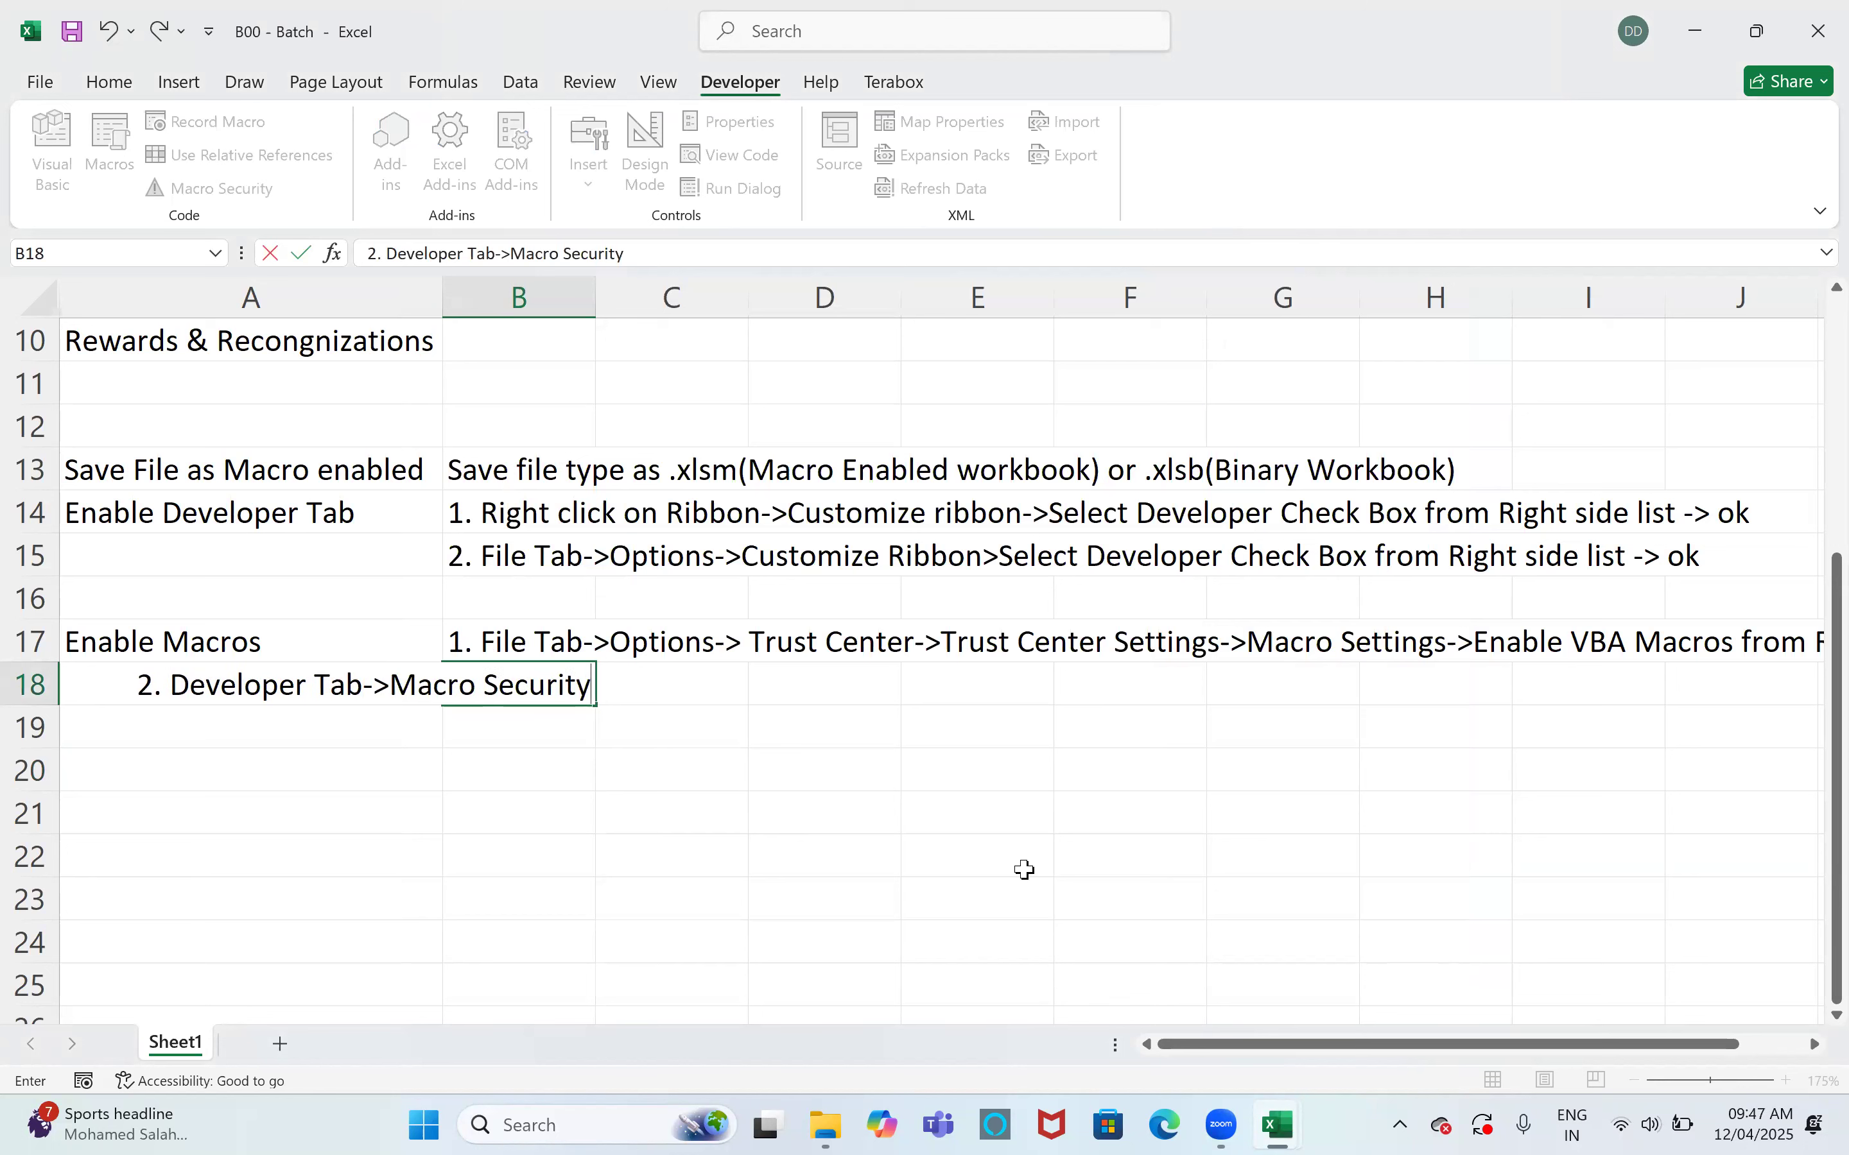
Append "->Enable VBA Macros from Right Side 4 radio buttons", with the wording copied from B17, to the note in B18
click(564, 641)
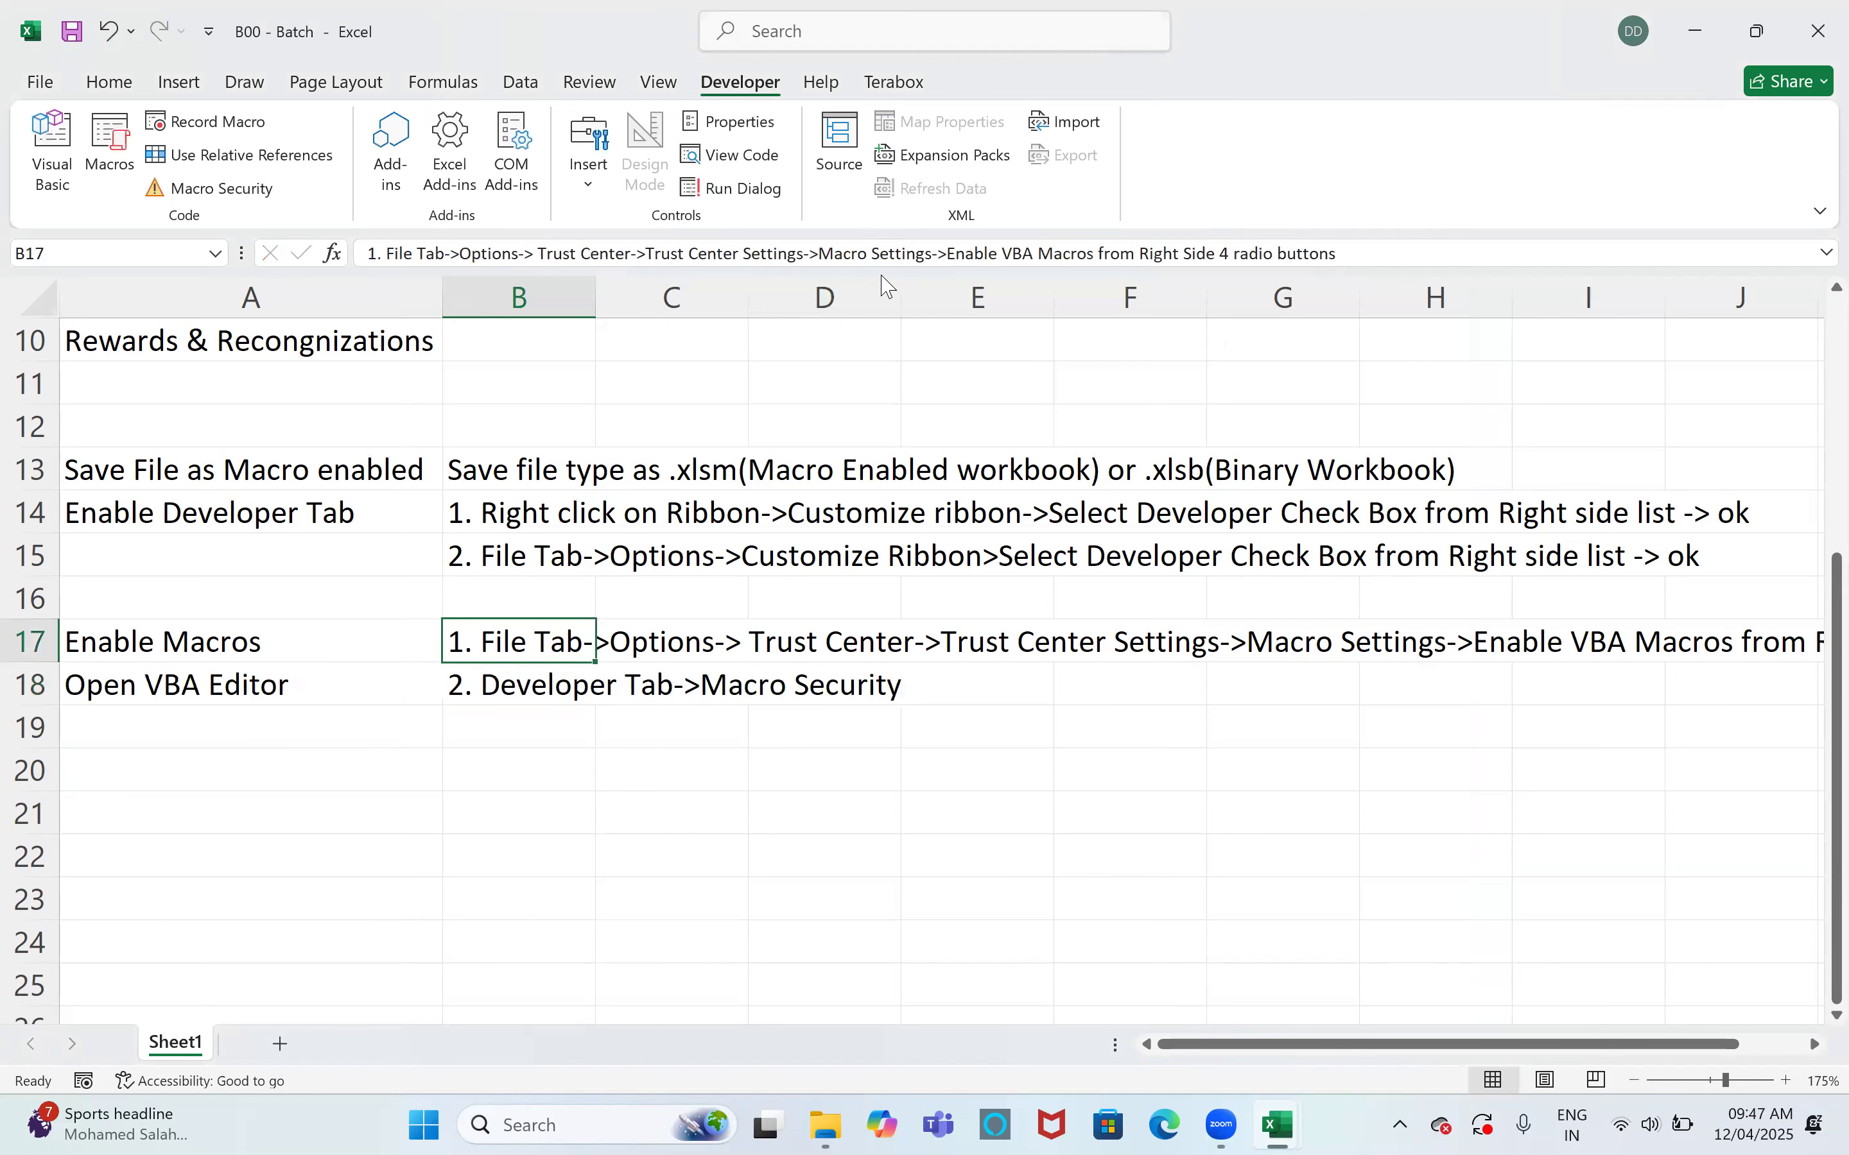
click(952, 254)
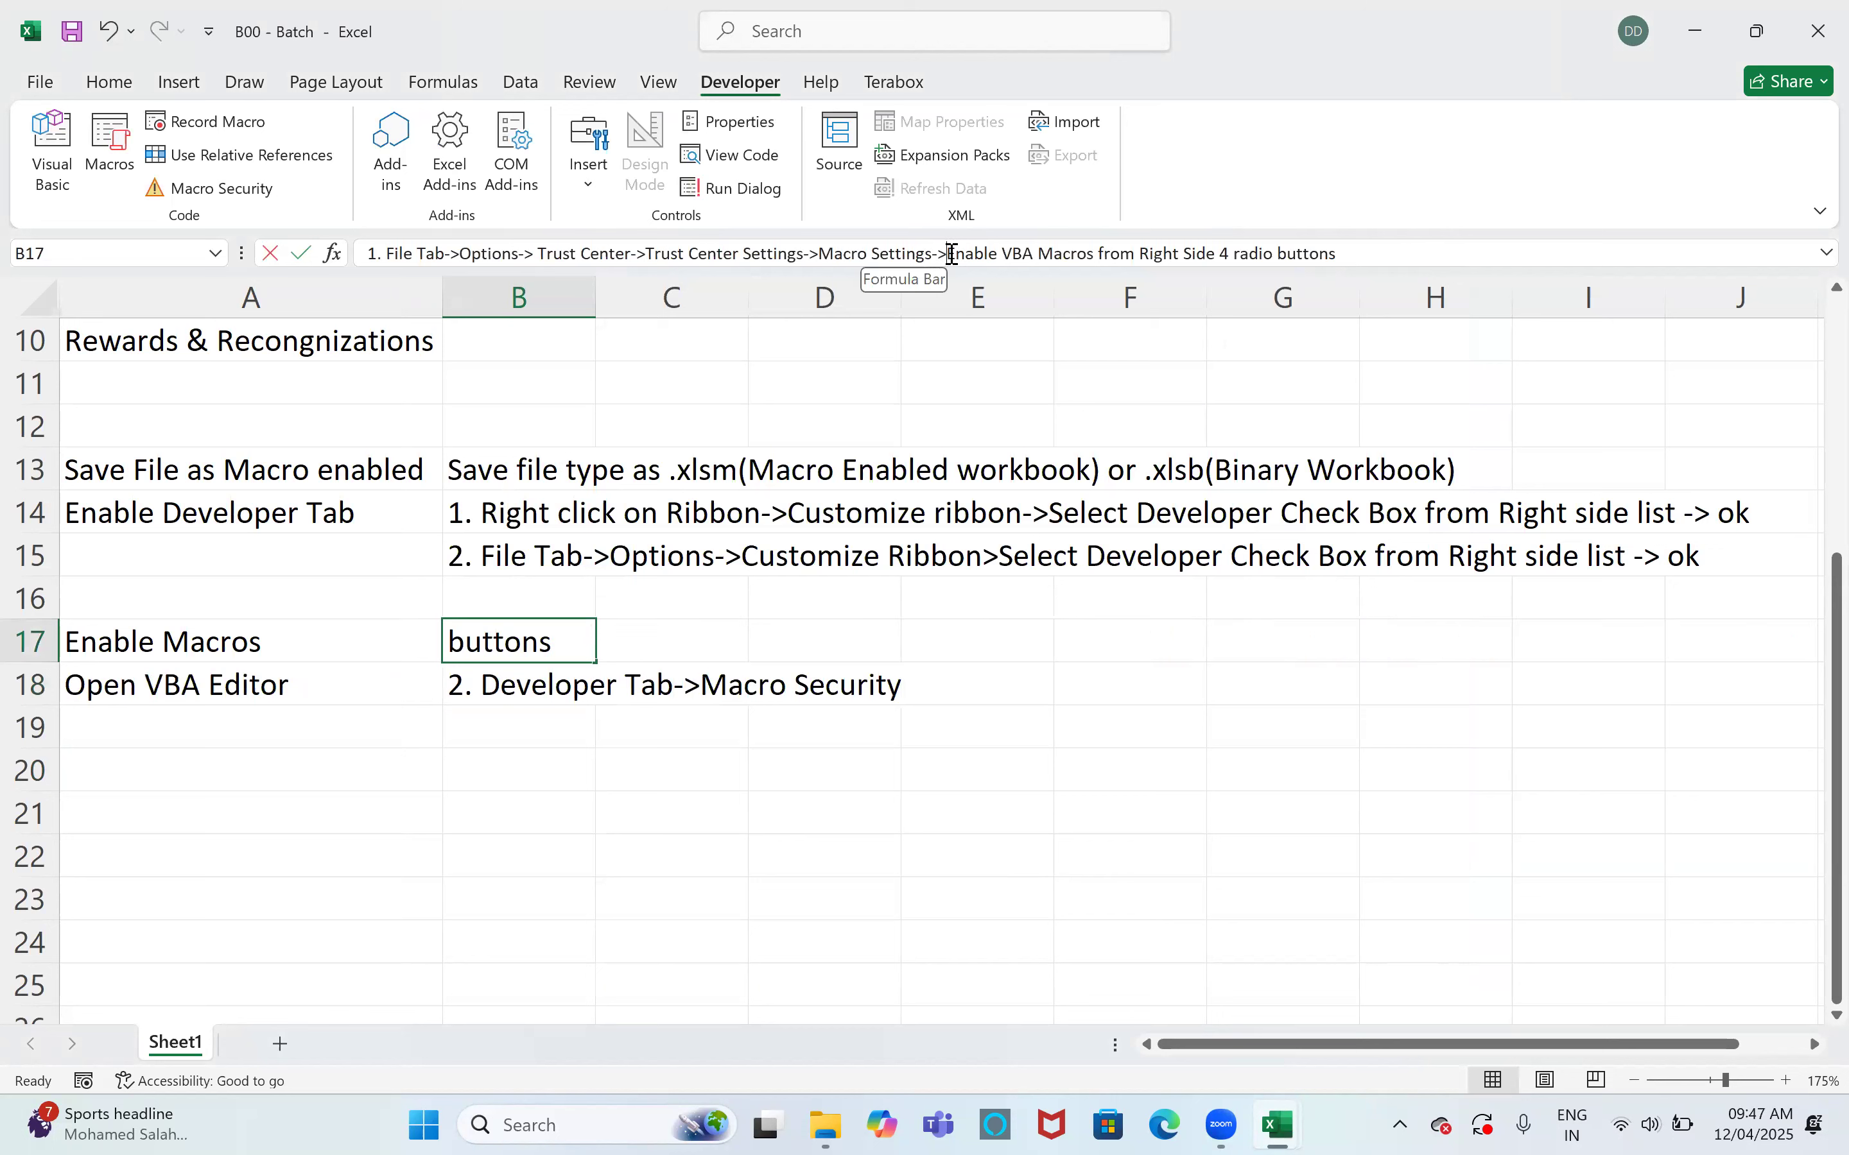
drag(949, 253, 1379, 264)
key(ctrl+c)
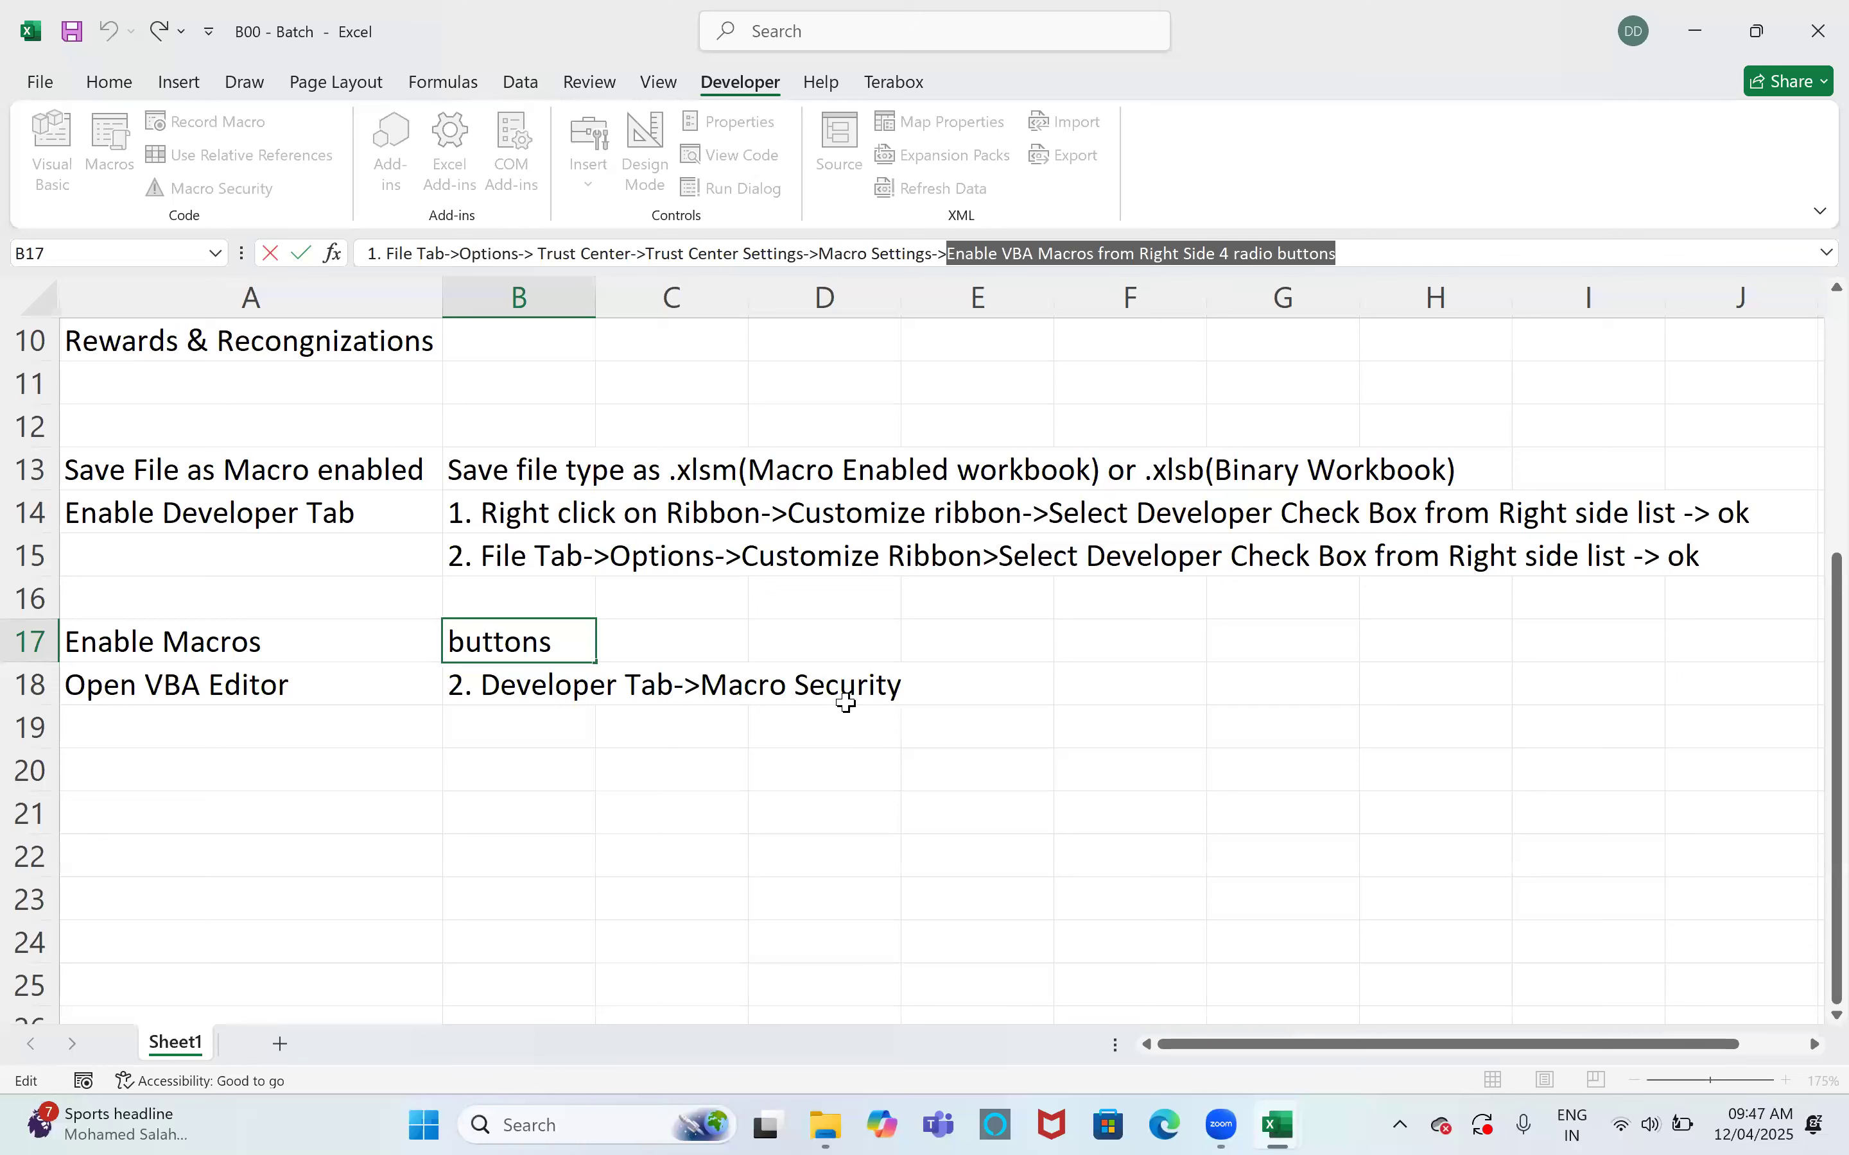
click(603, 688)
click(537, 675)
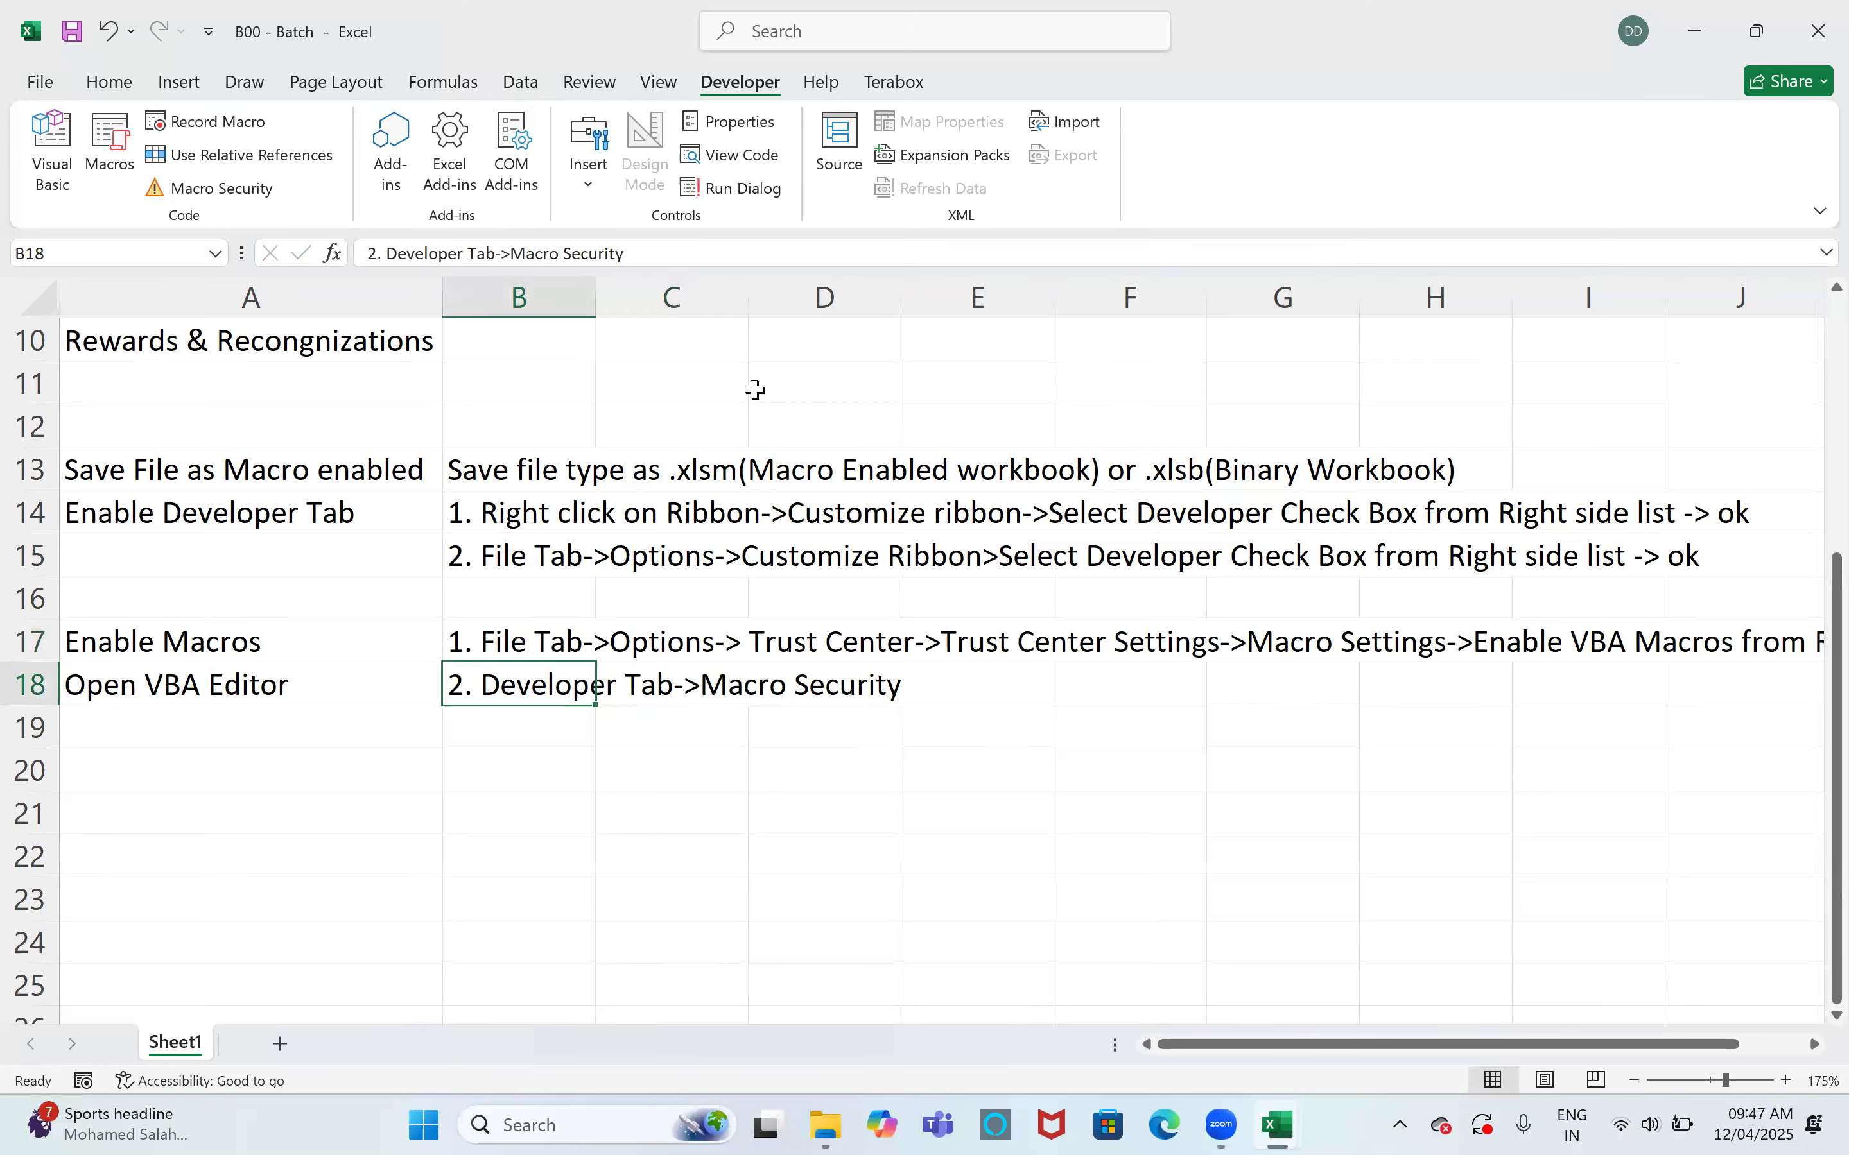
click(685, 264)
key(ctrl+v)
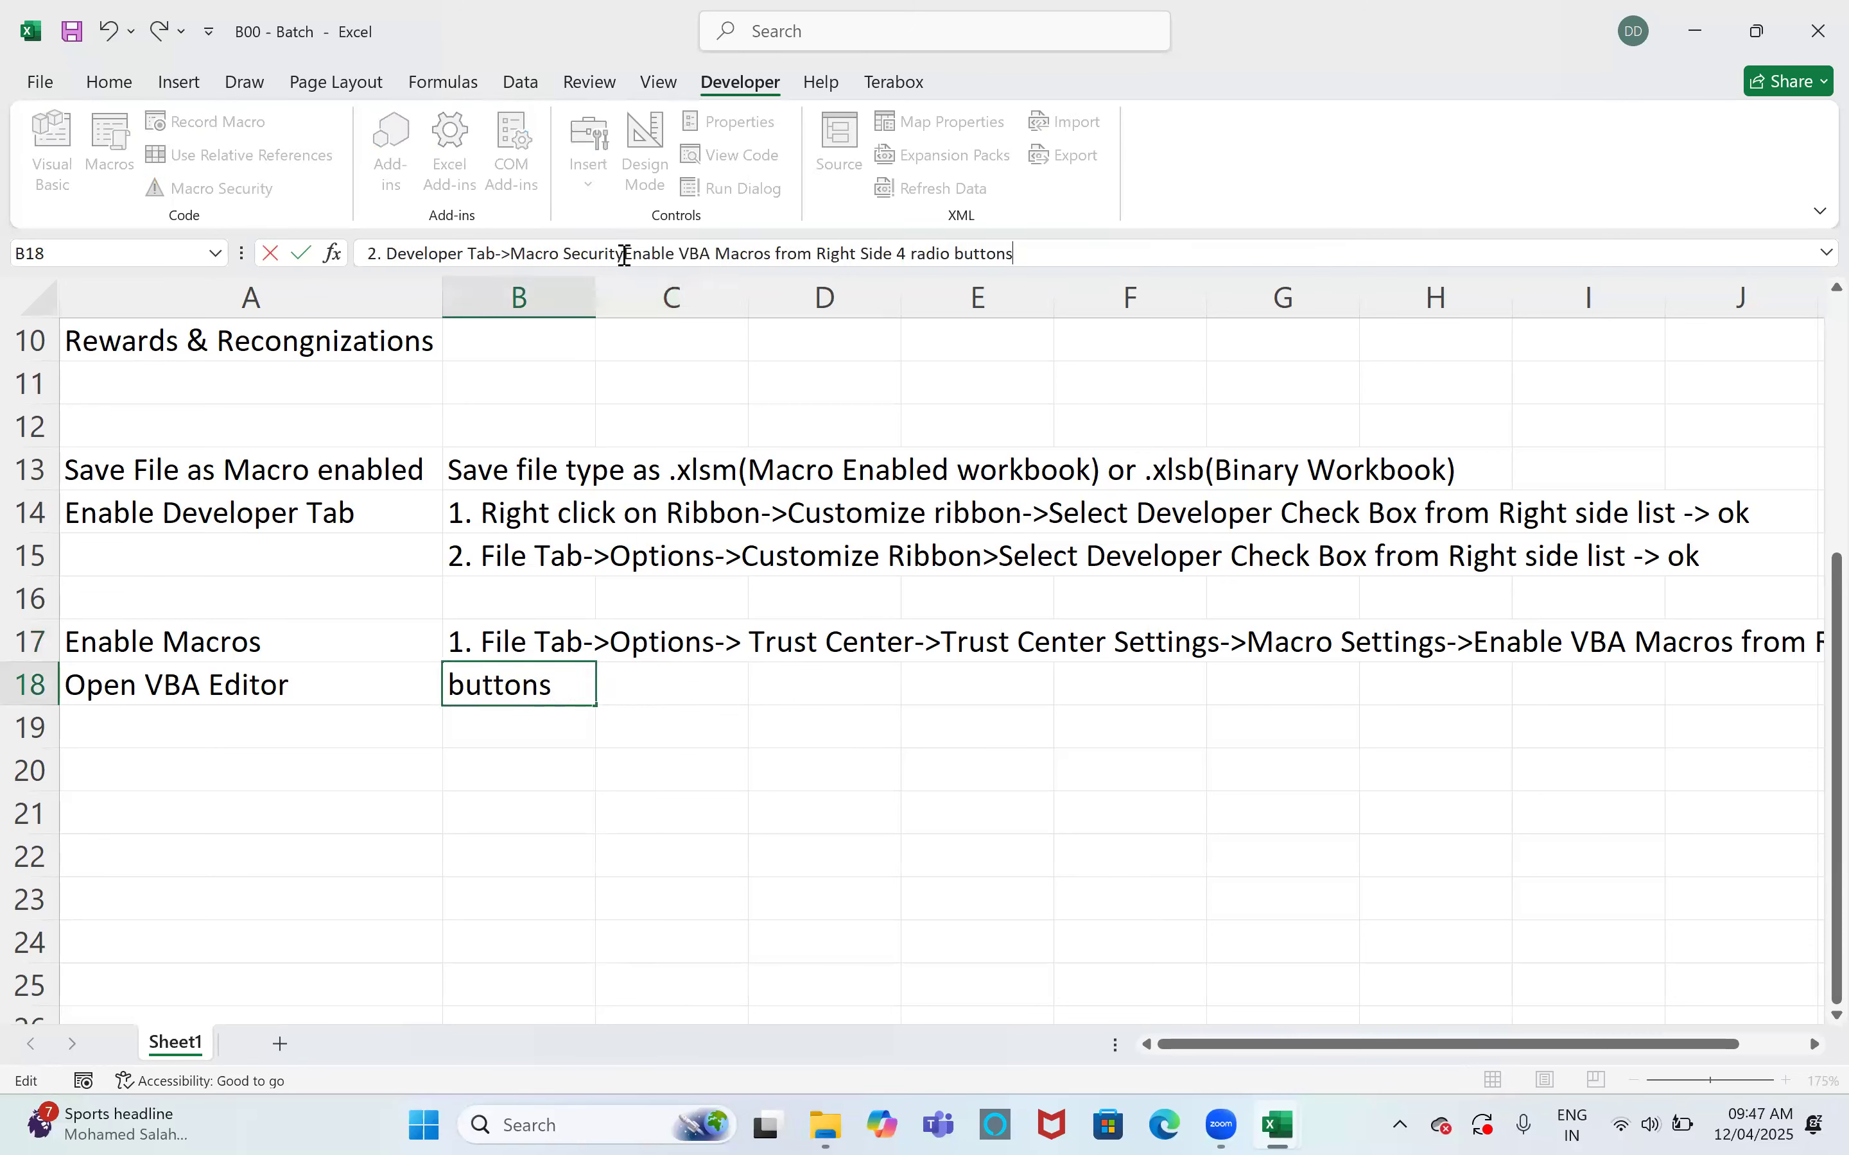
text(->)
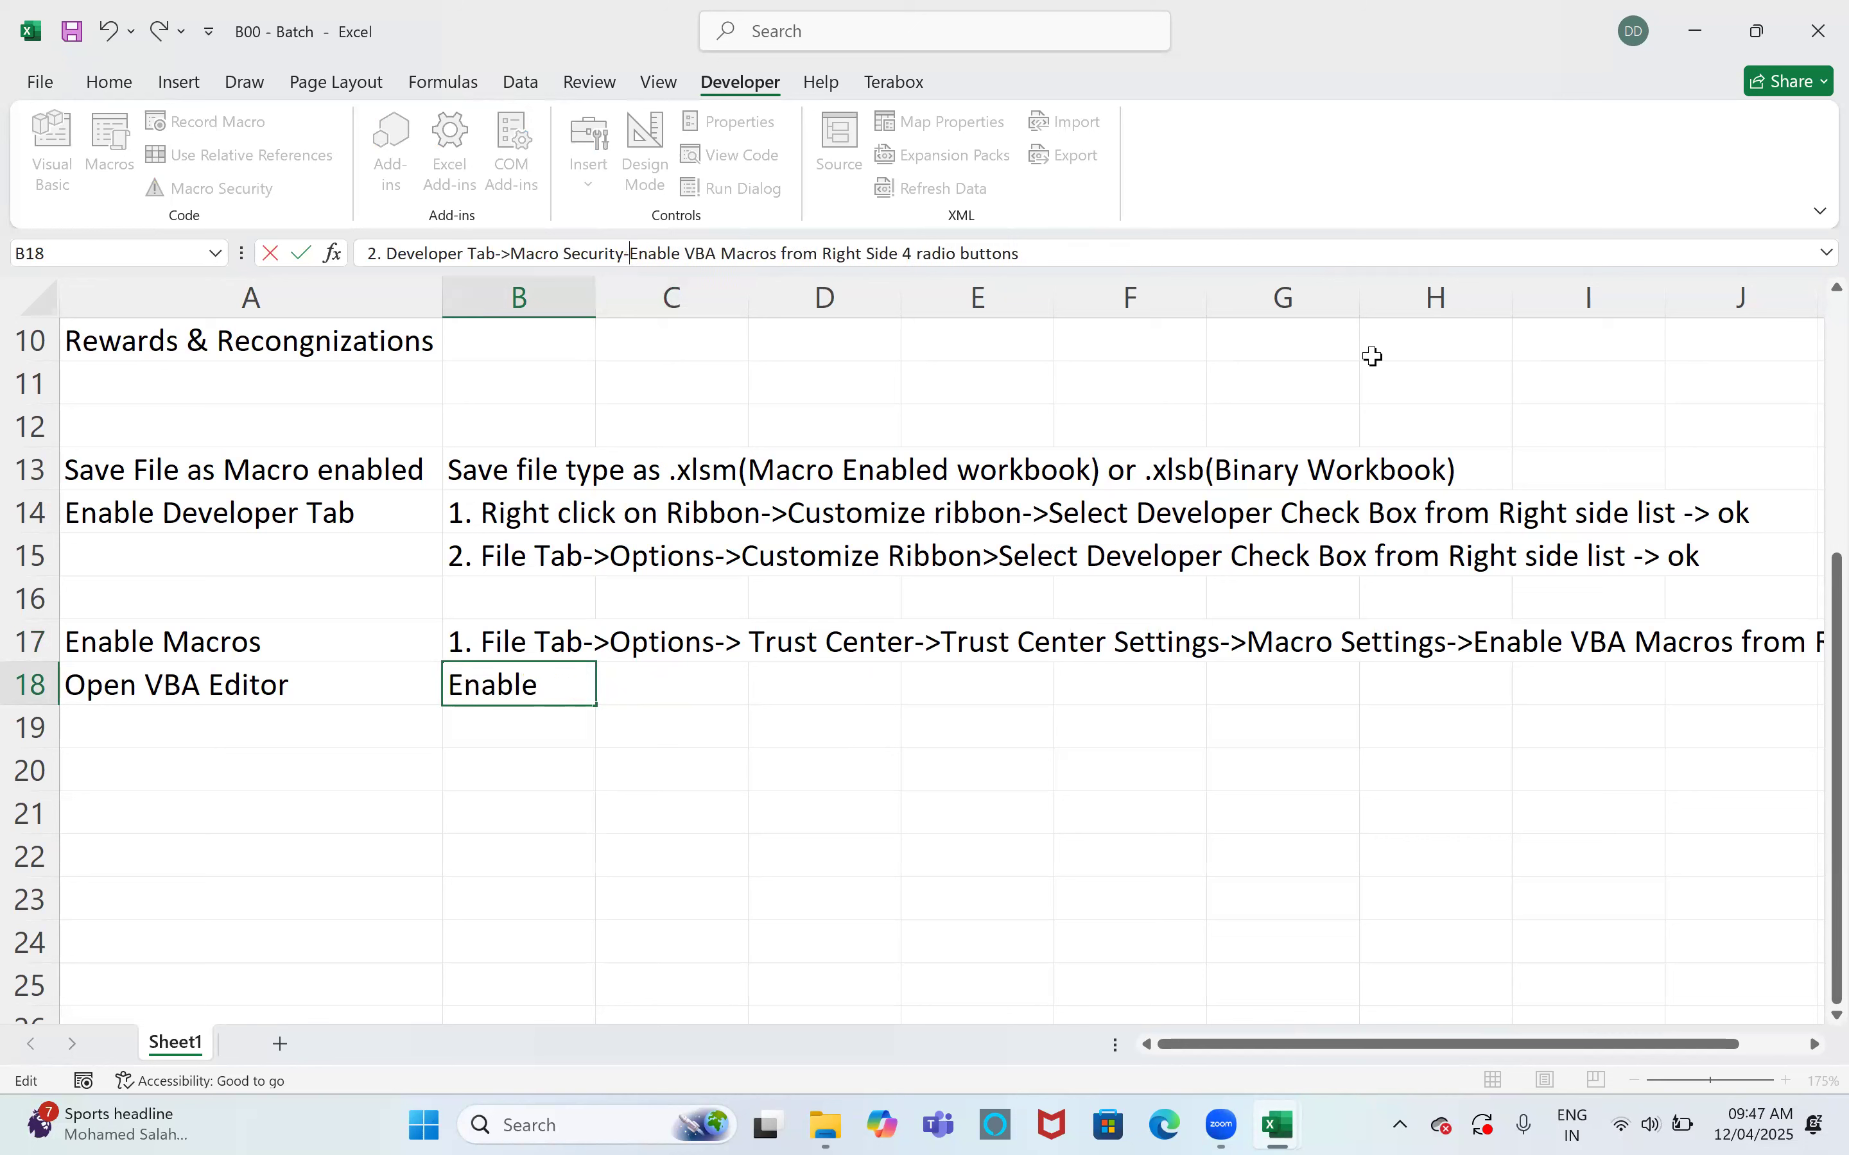
key(Return)
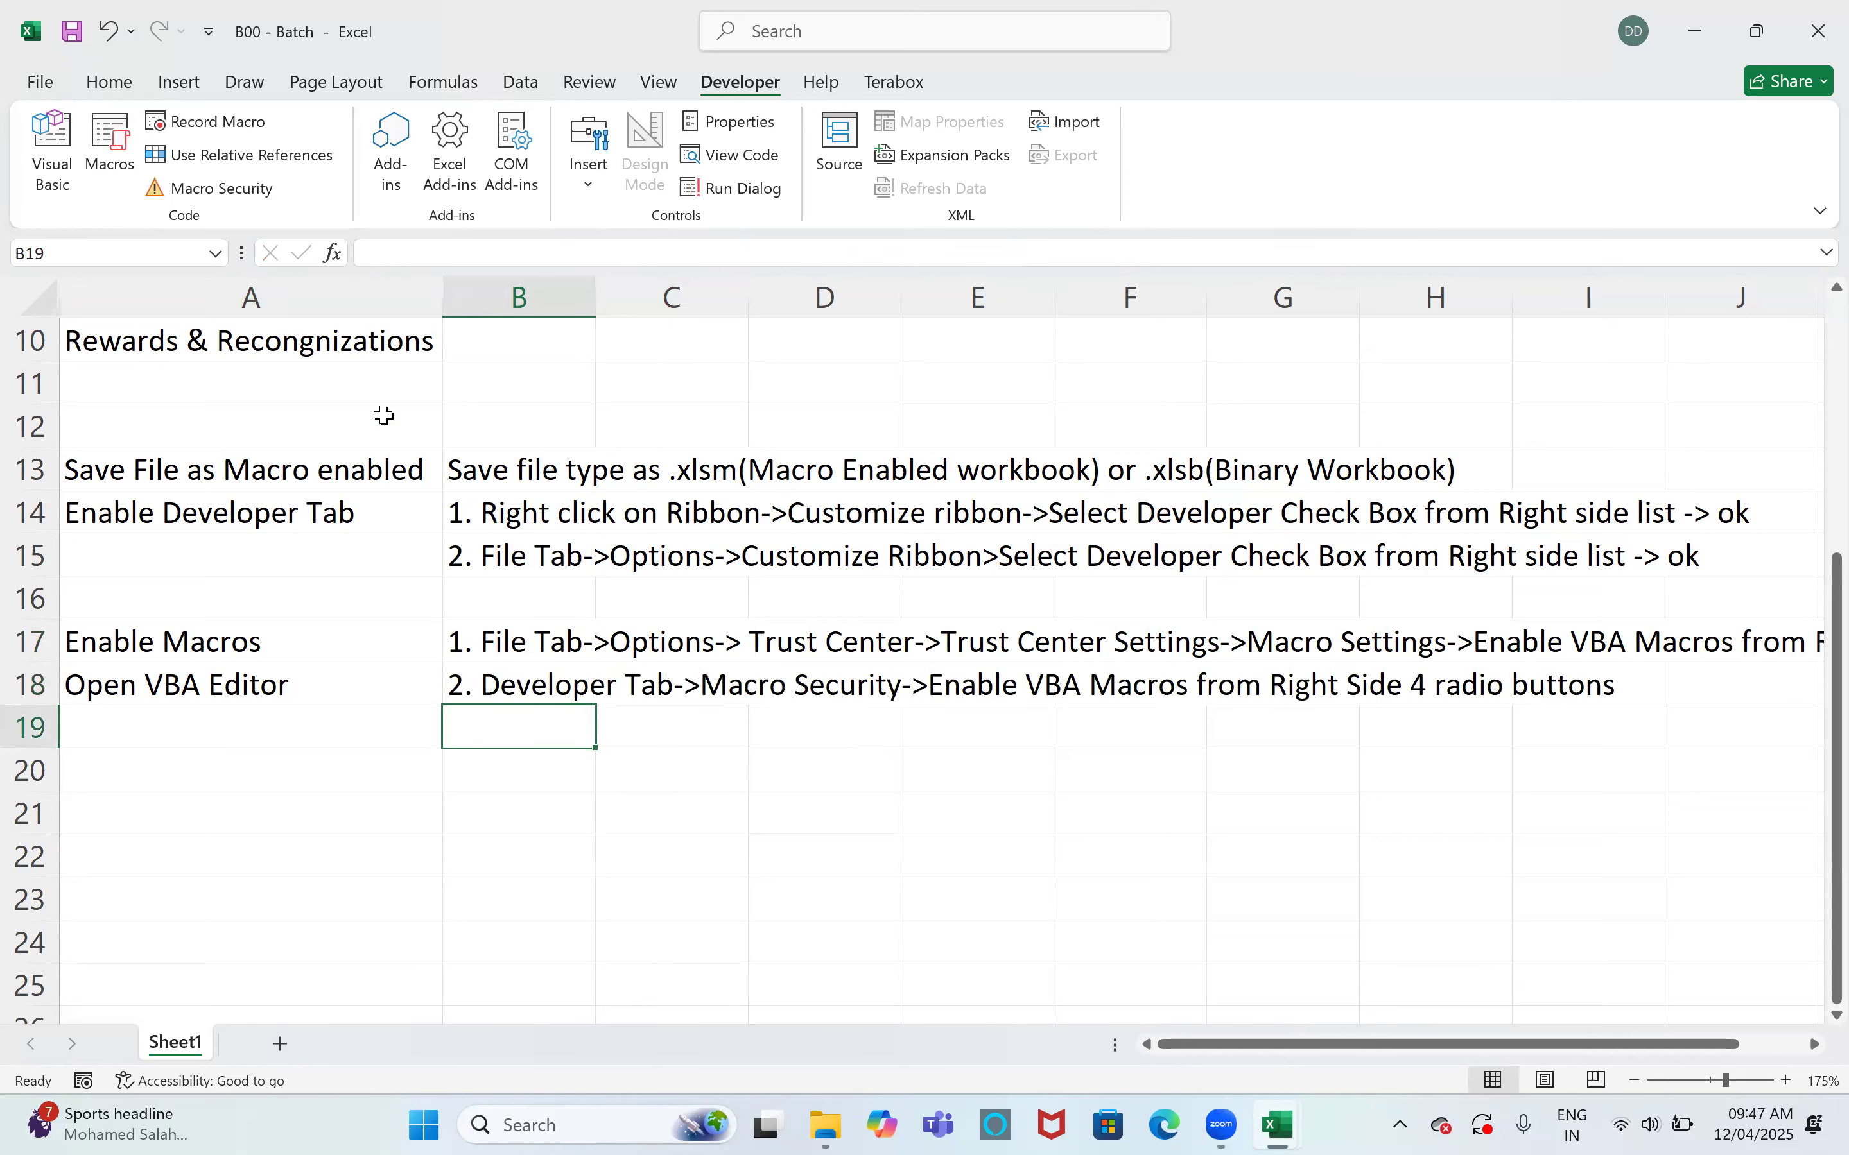
Move the label "Open VBA Editor" from cell A18 to A20
click(233, 697)
drag(252, 706, 206, 772)
click(310, 477)
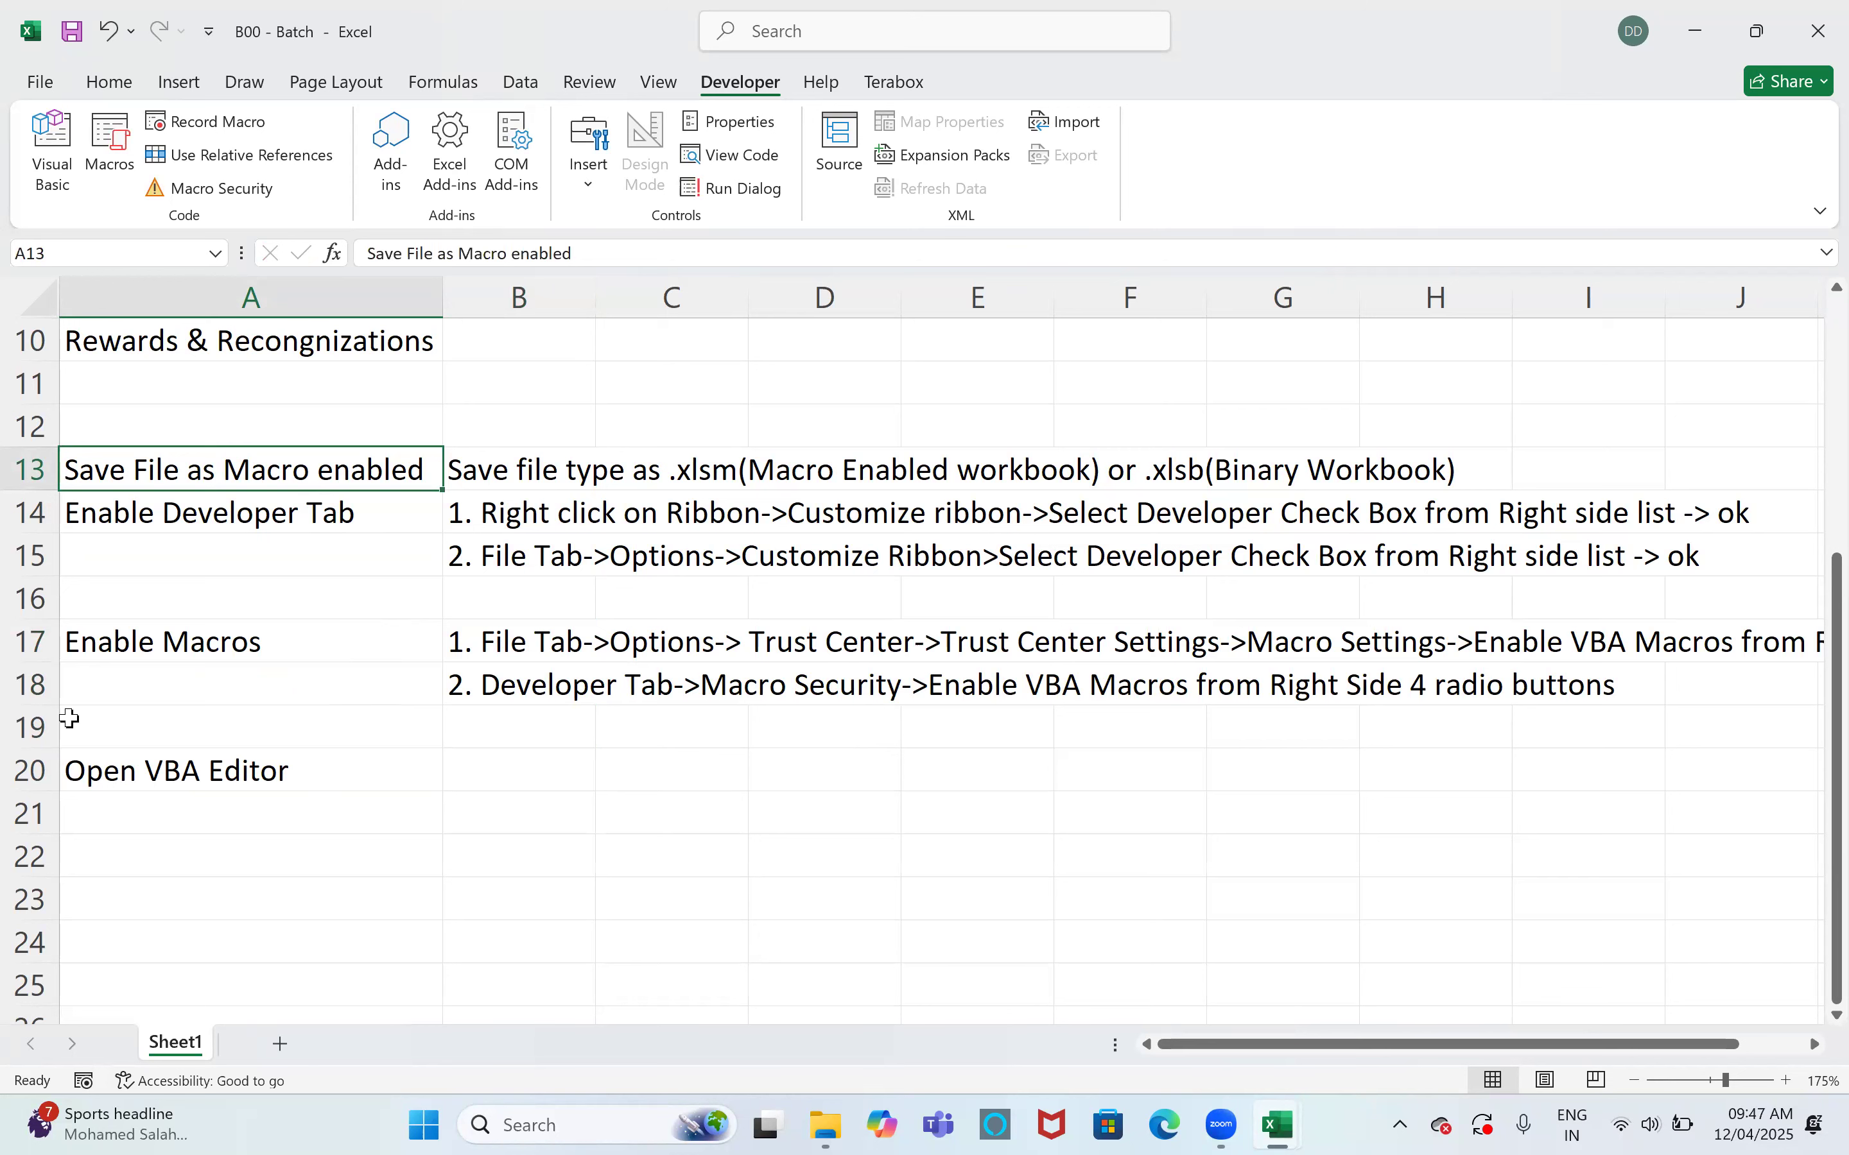
Add the label "VBA" in cell A22 with its meaning "Visual Basic for Application" in B22
click(173, 848)
text(VBA)
key(Tab)
text(Vi)
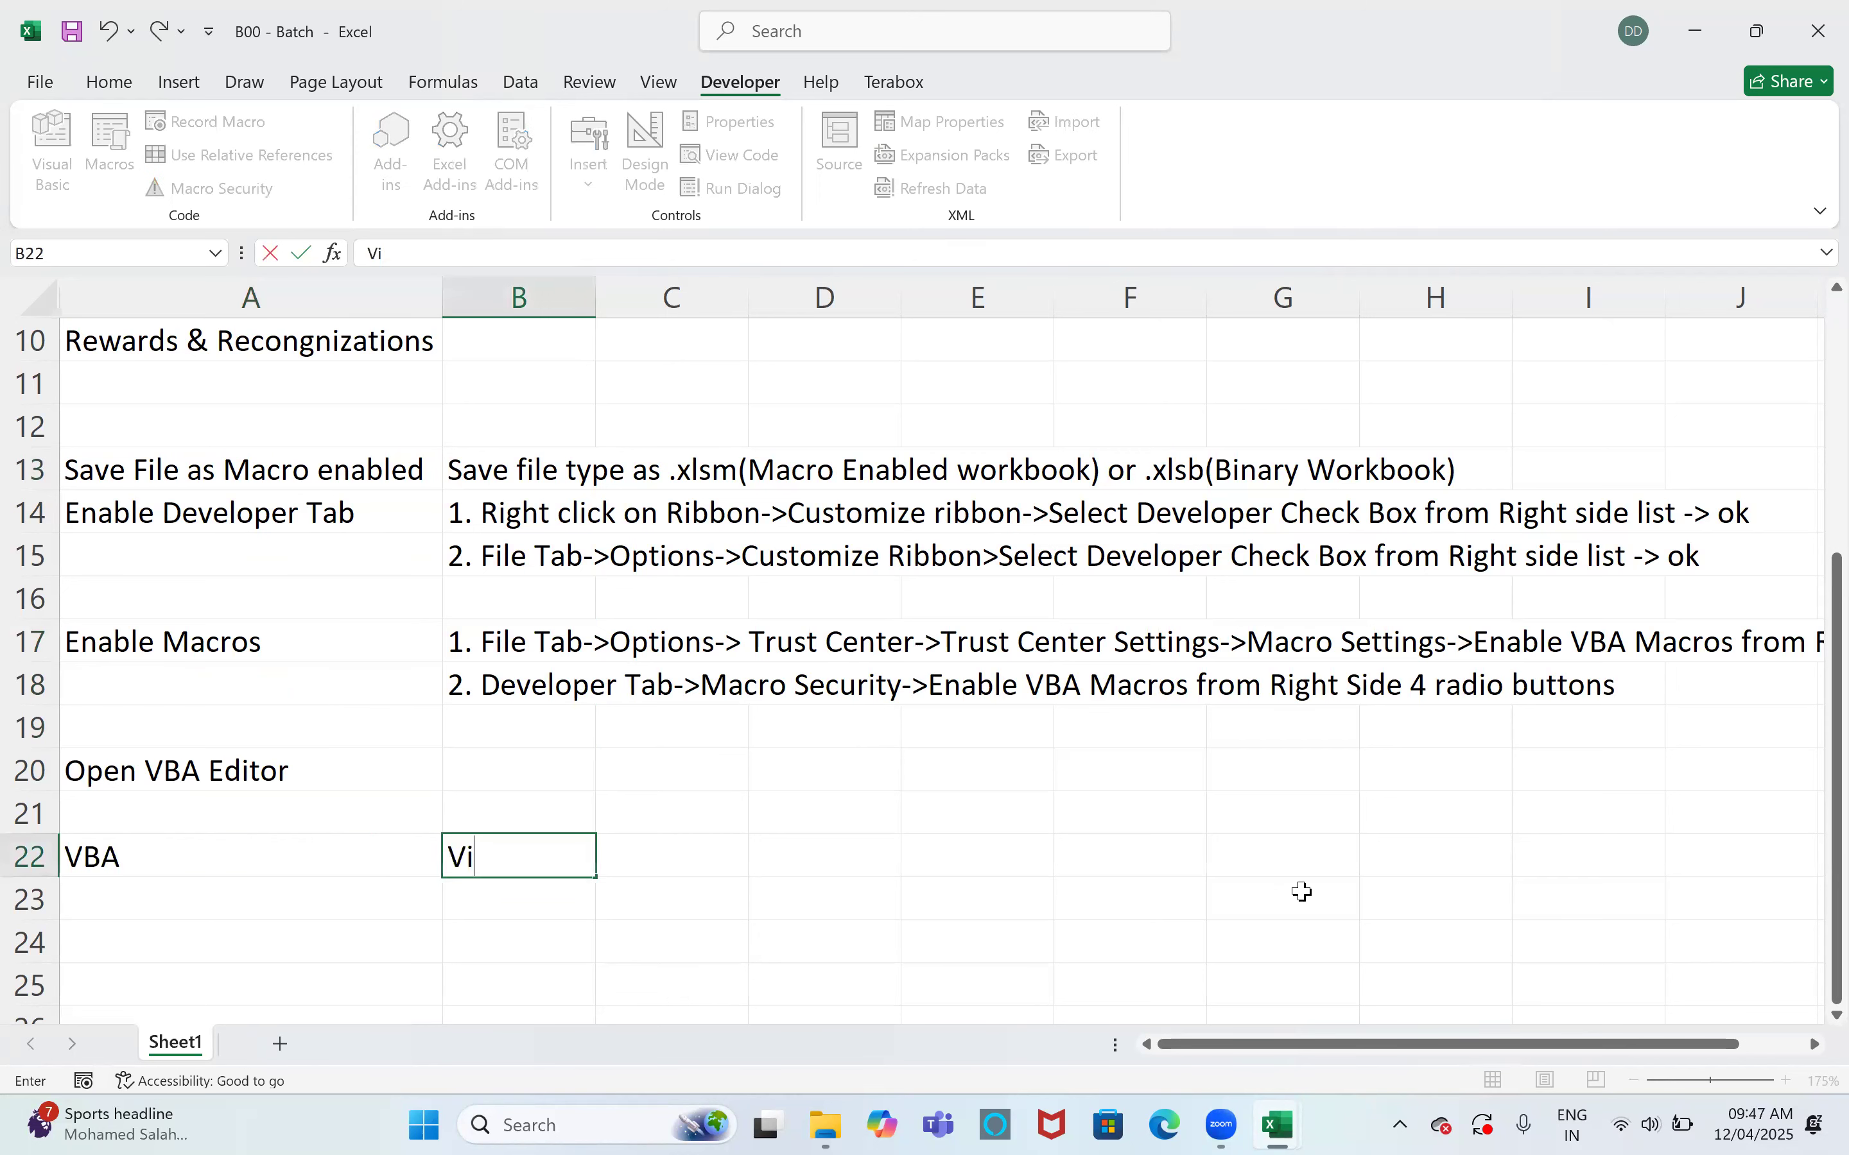
text(sual Bas)
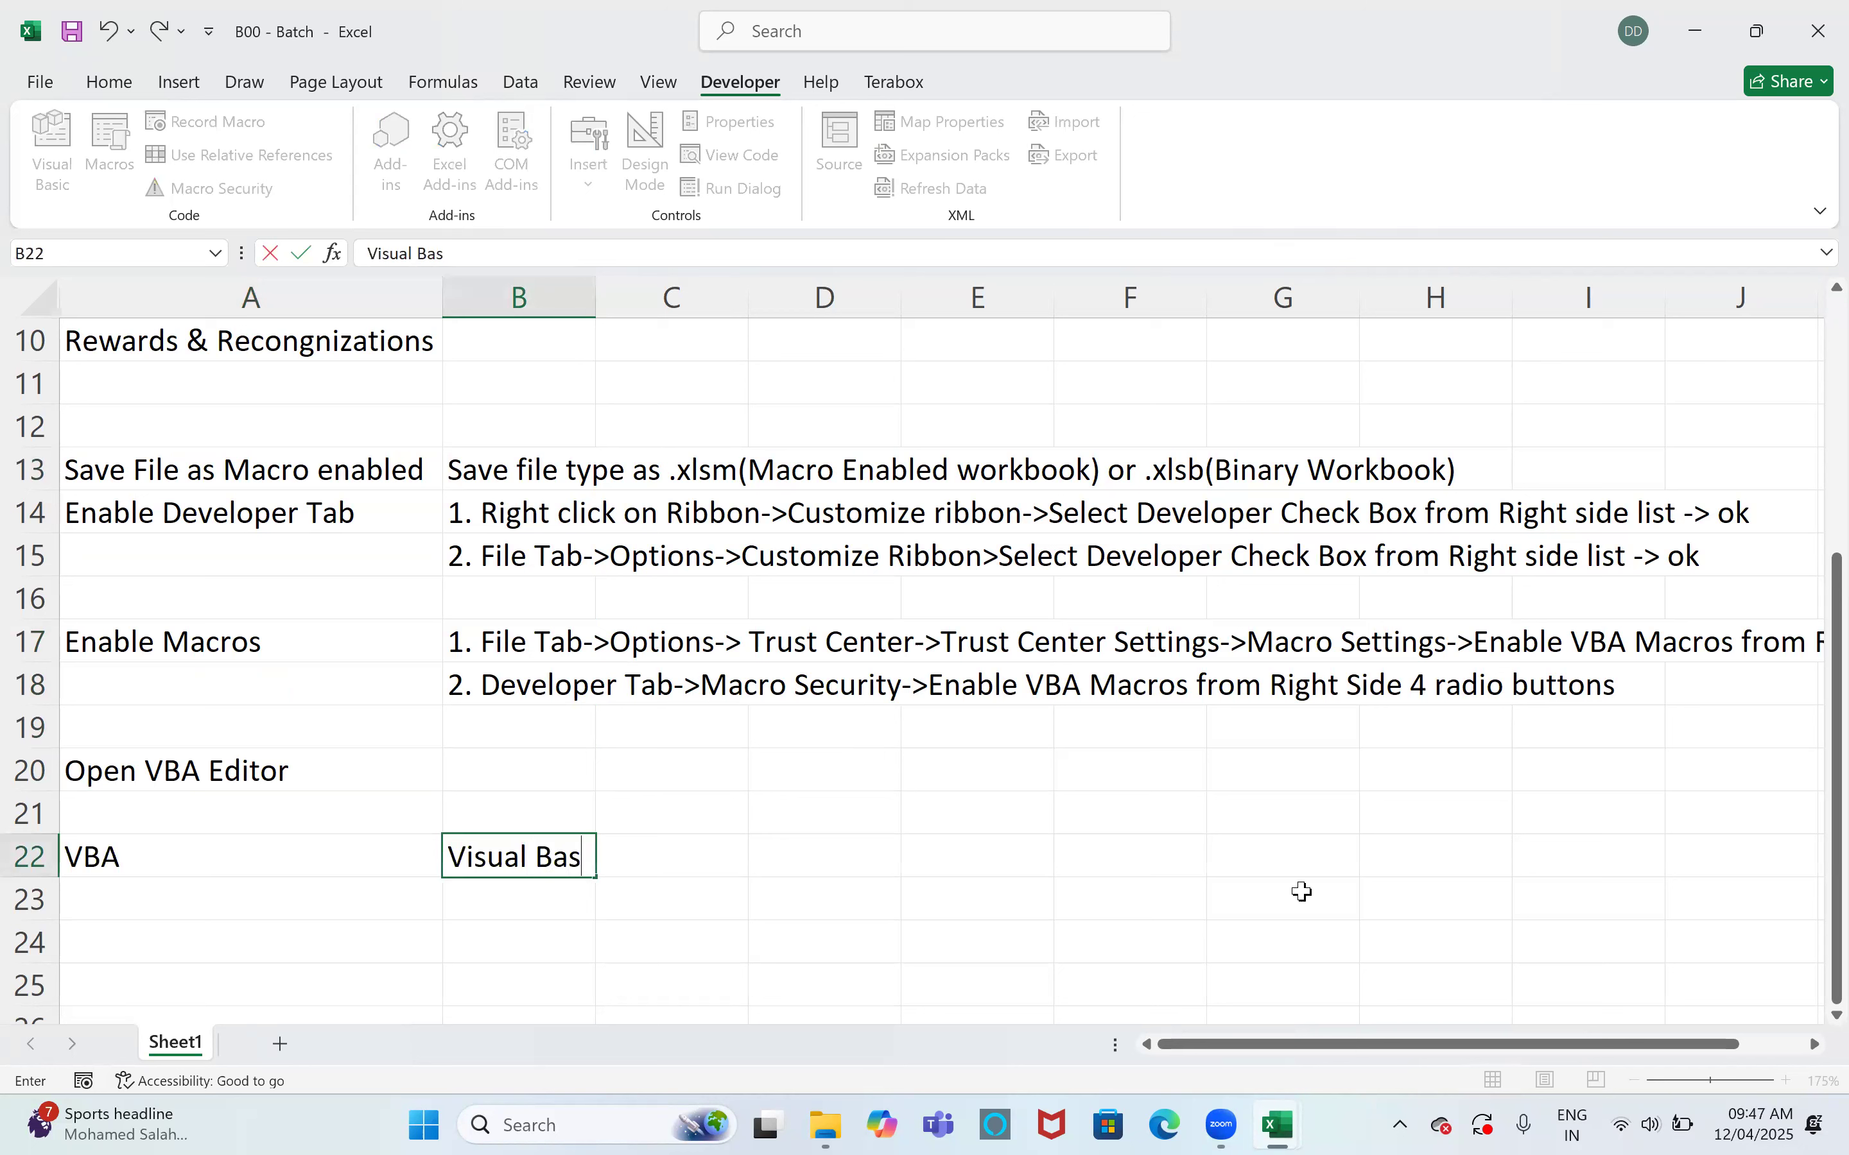
text(ic for Ap)
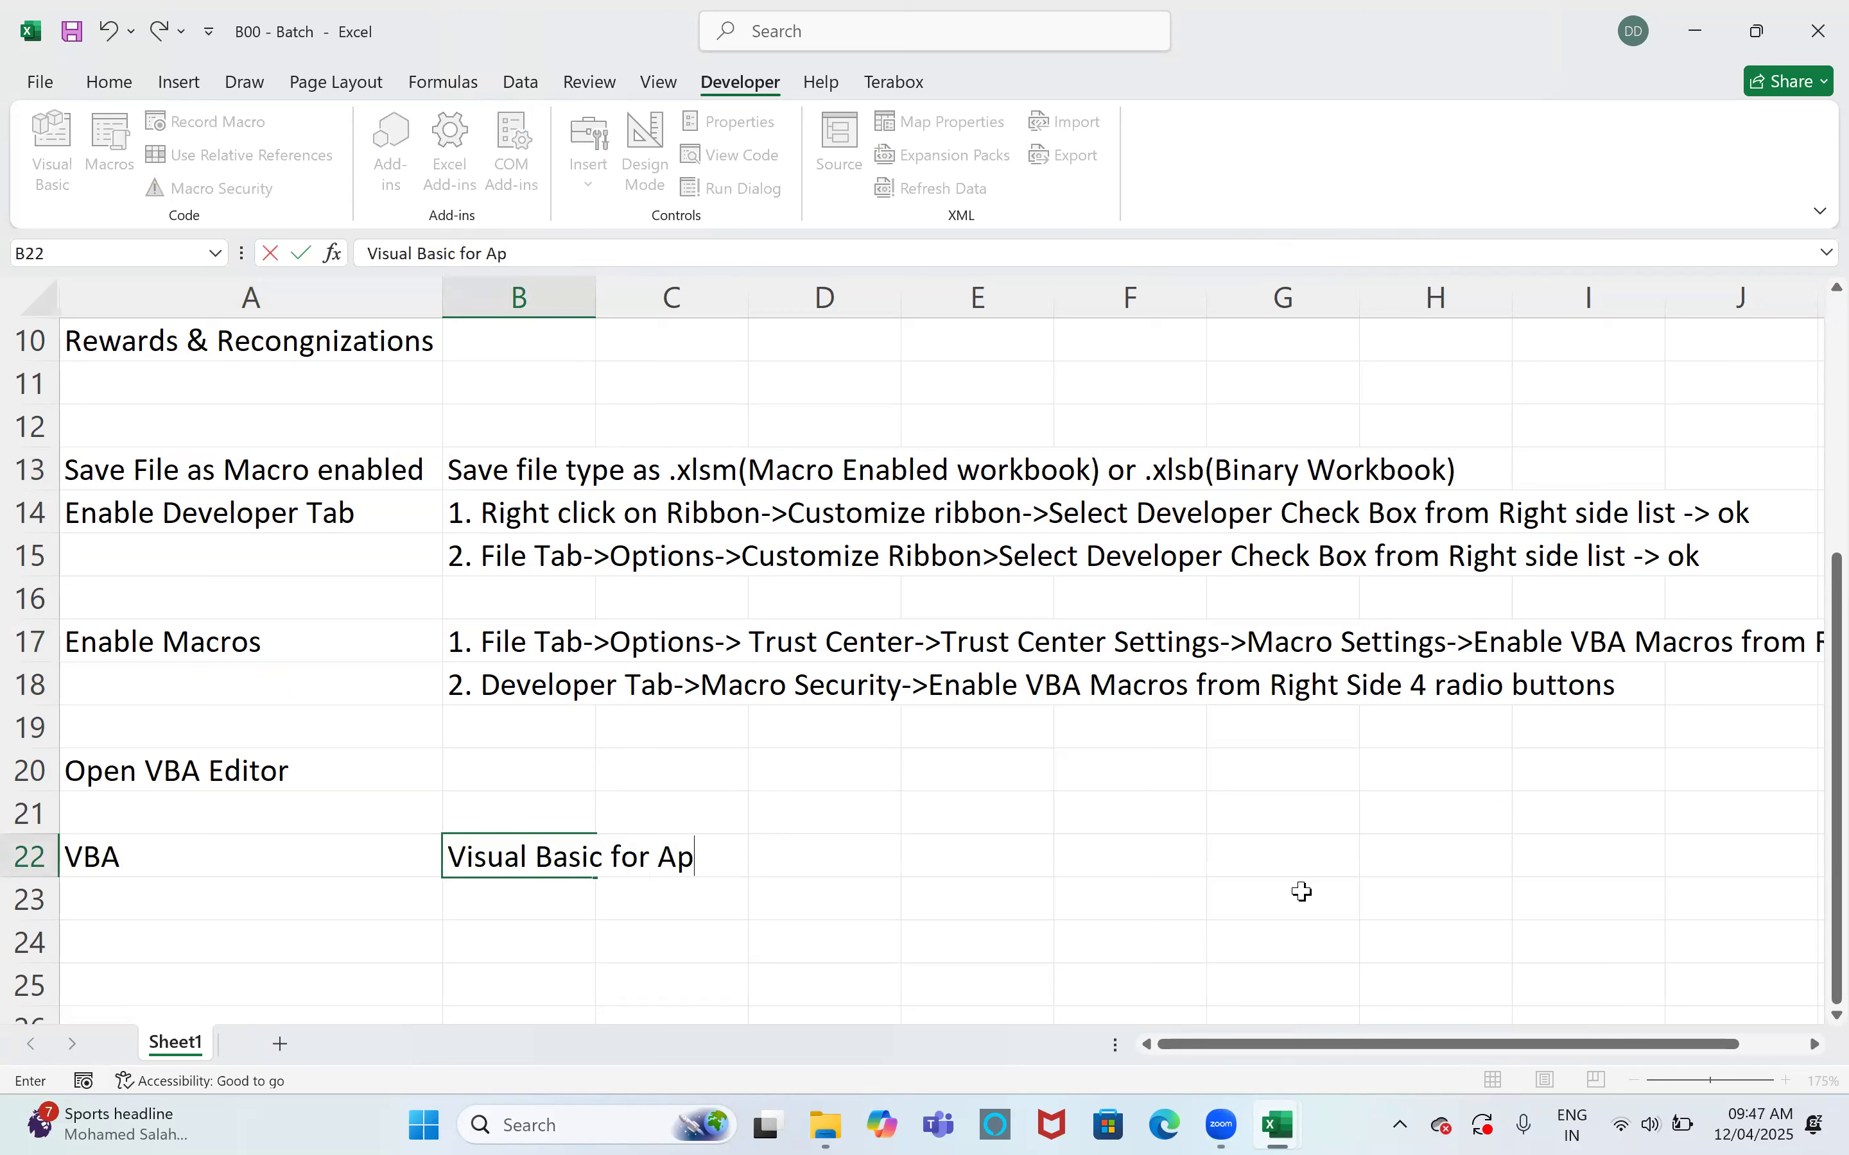
text(plications)
key(BackSpace)
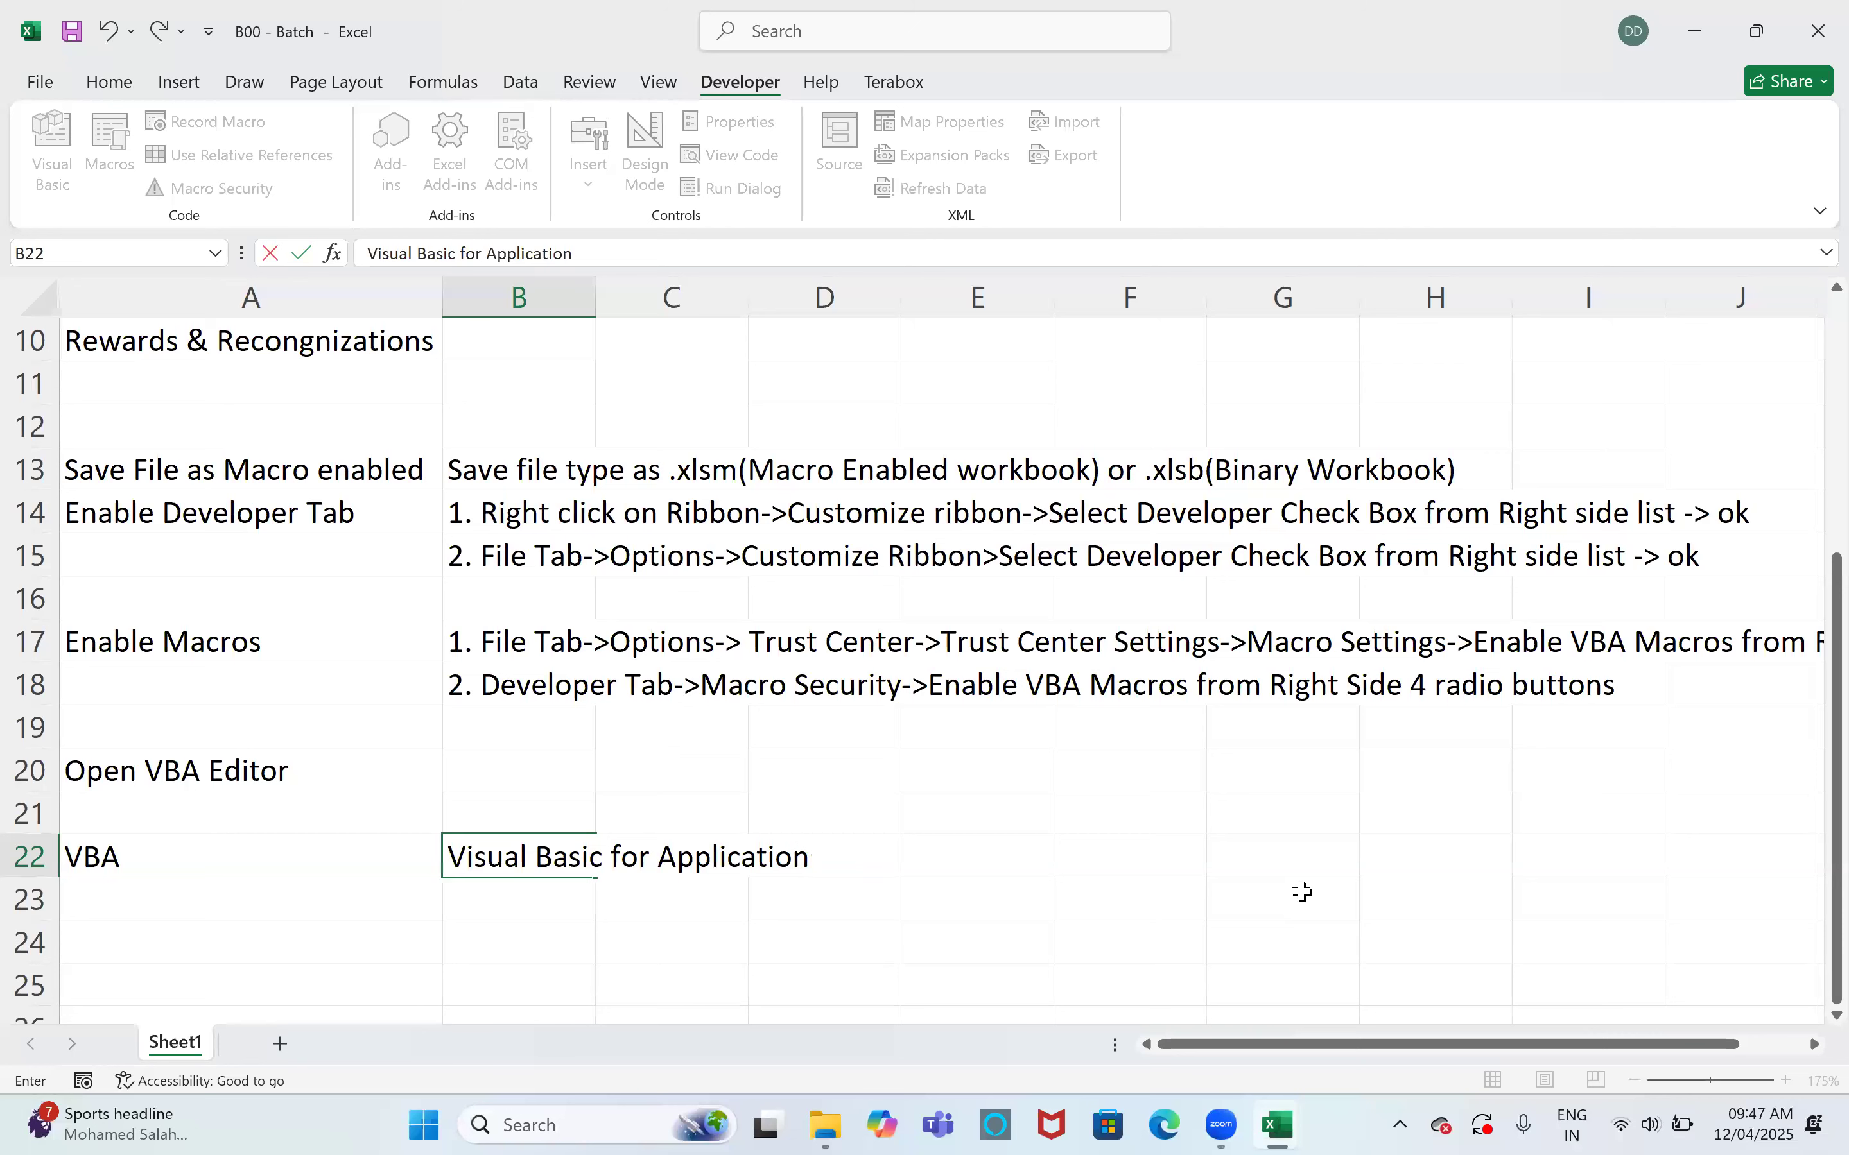
key(Return)
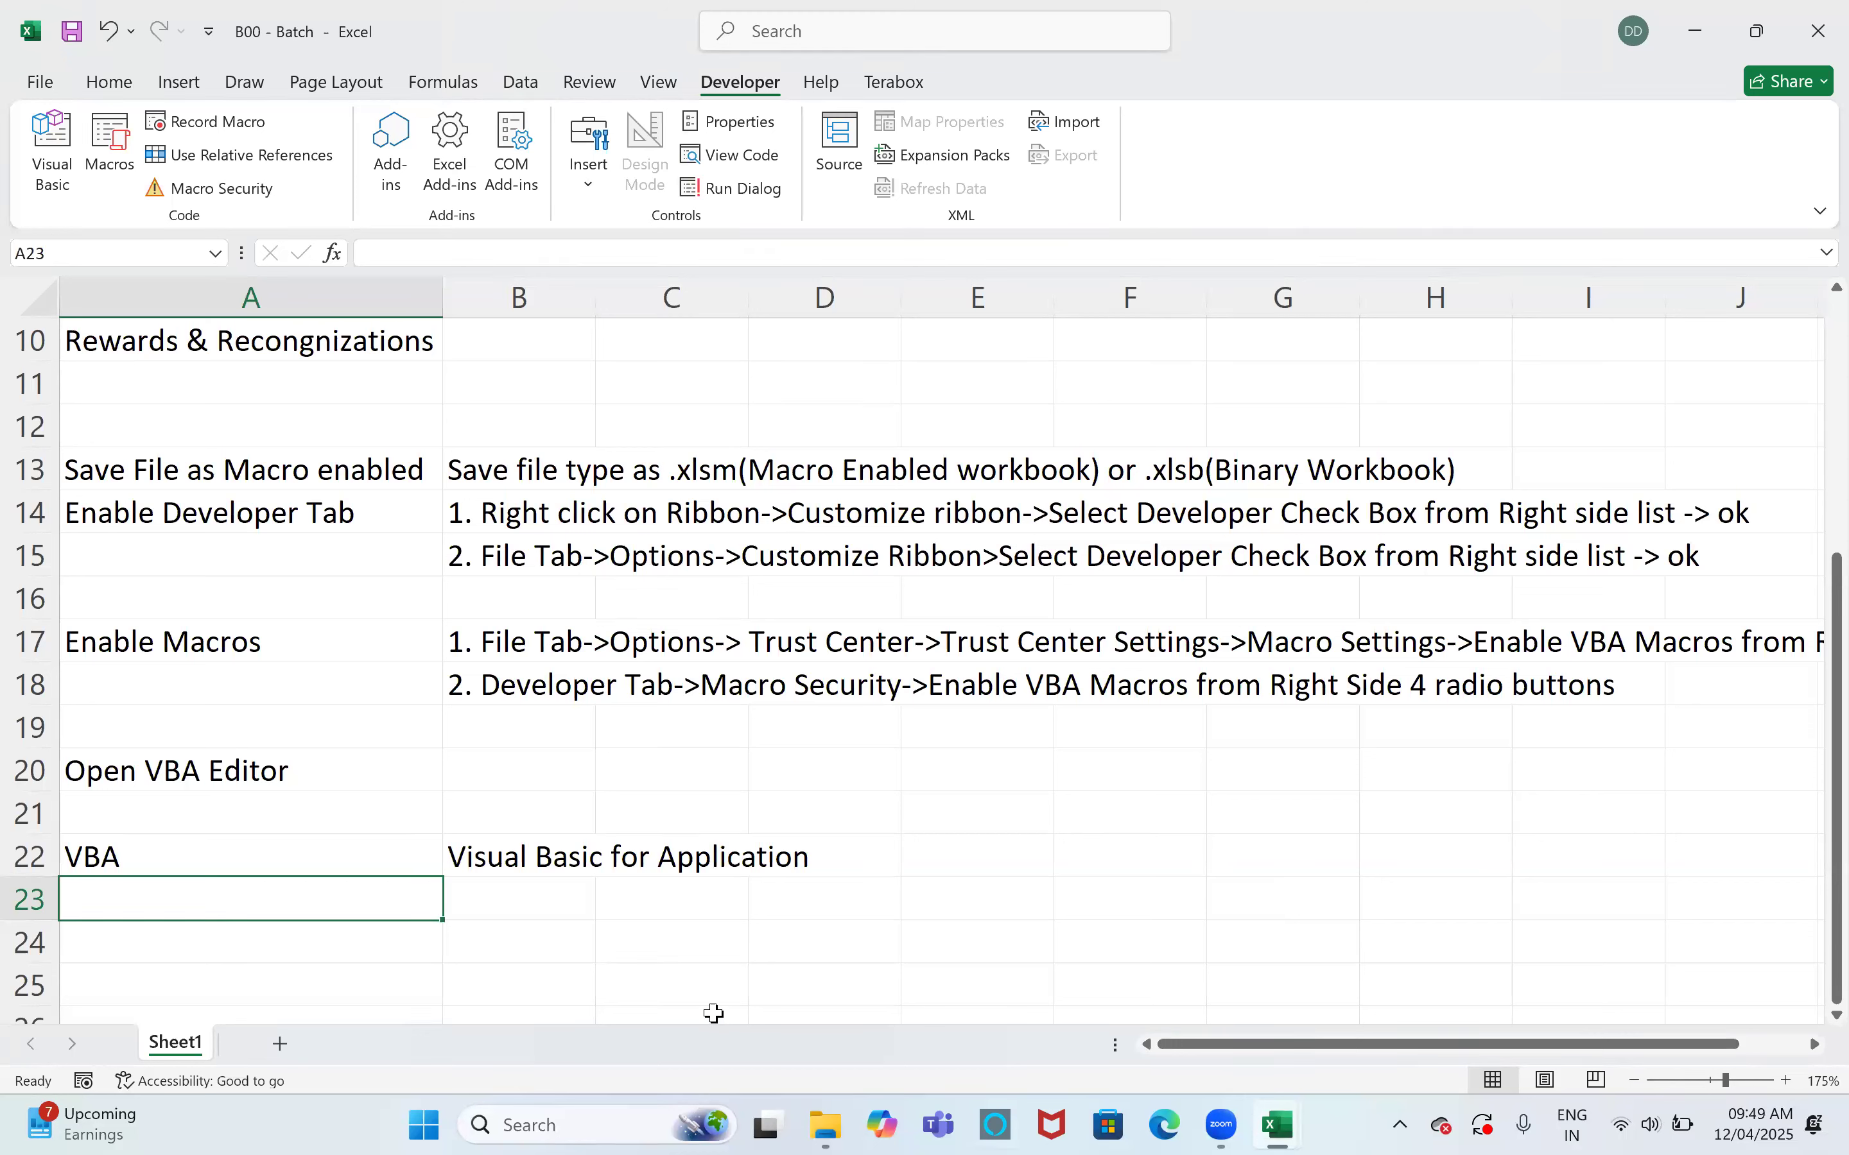
Try out the shortcut that opens the VBA editor, return to the sheet and write "Alt+F11" in cell B20
click(451, 759)
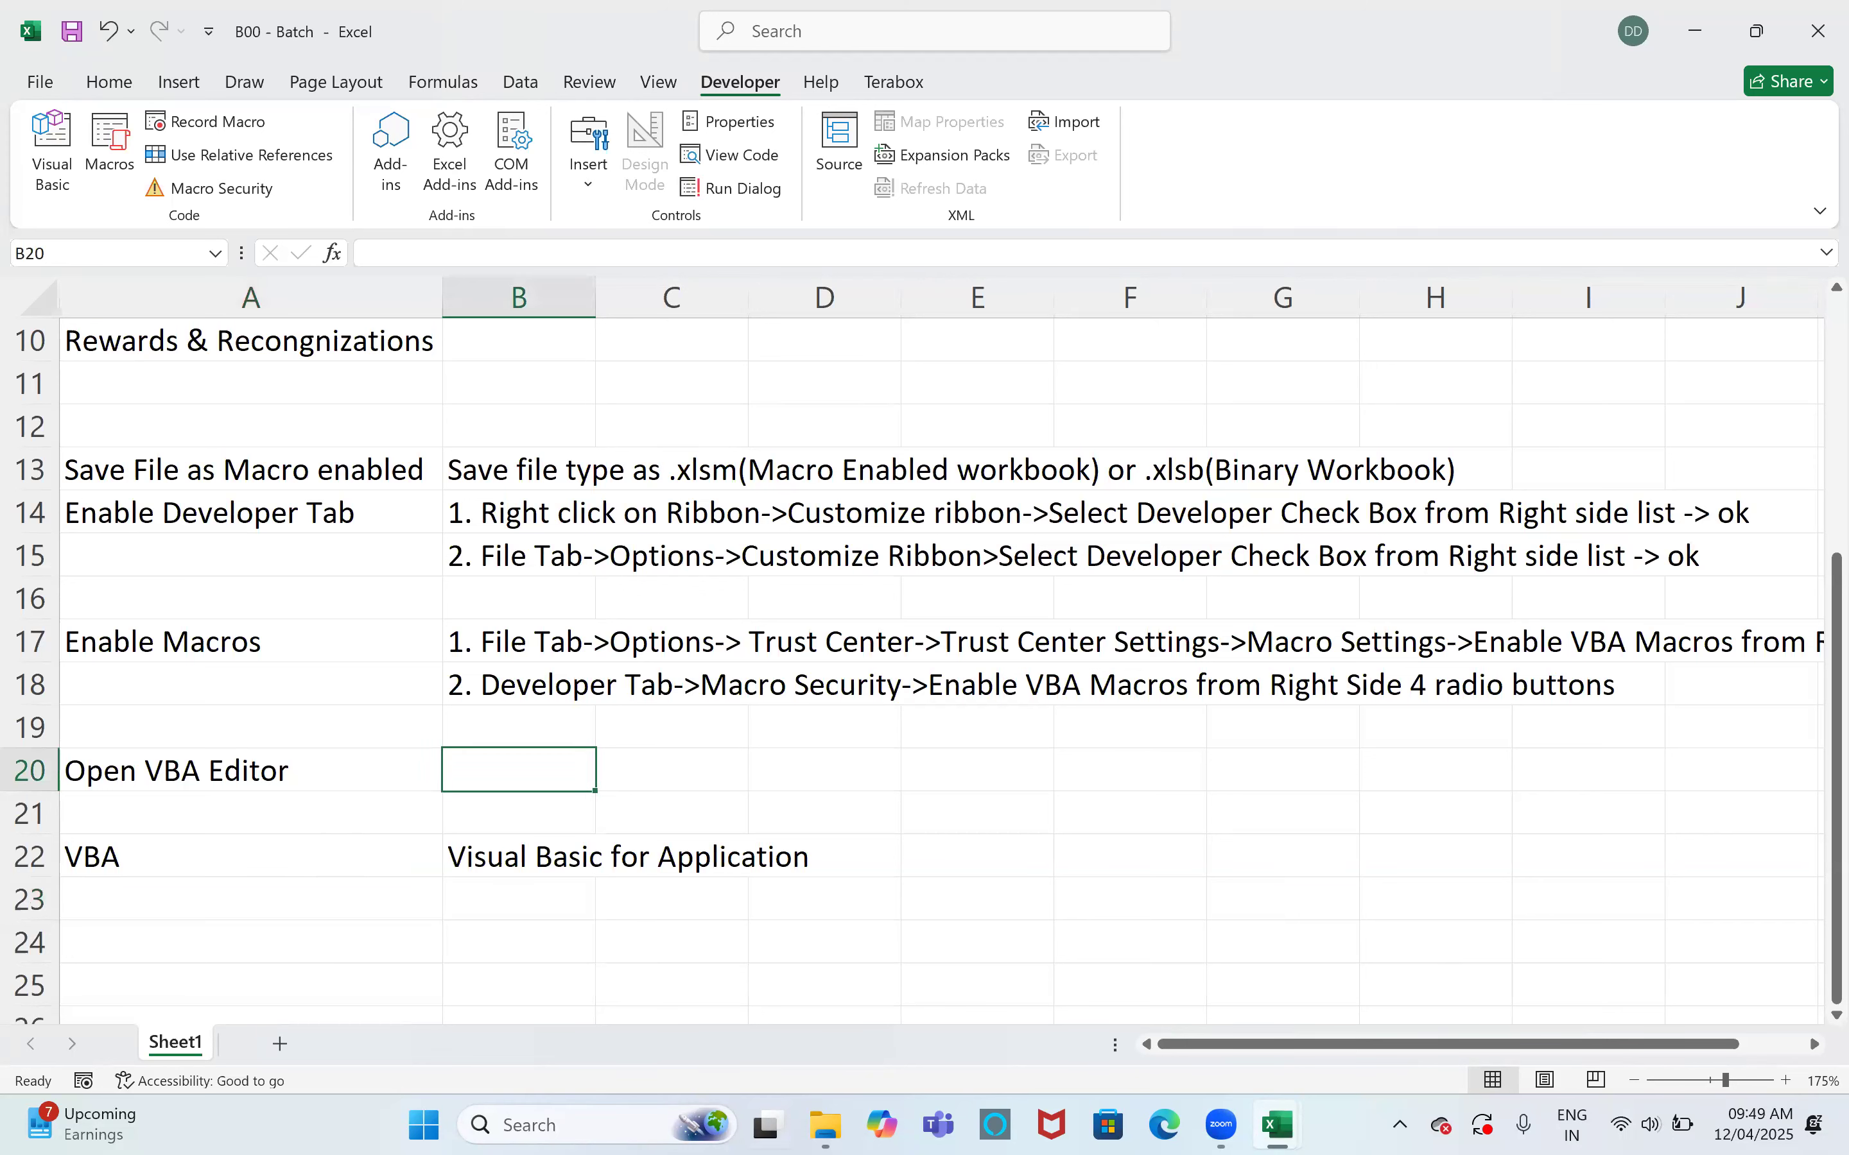
mouse_move(825, 1125)
key(alt+F11)
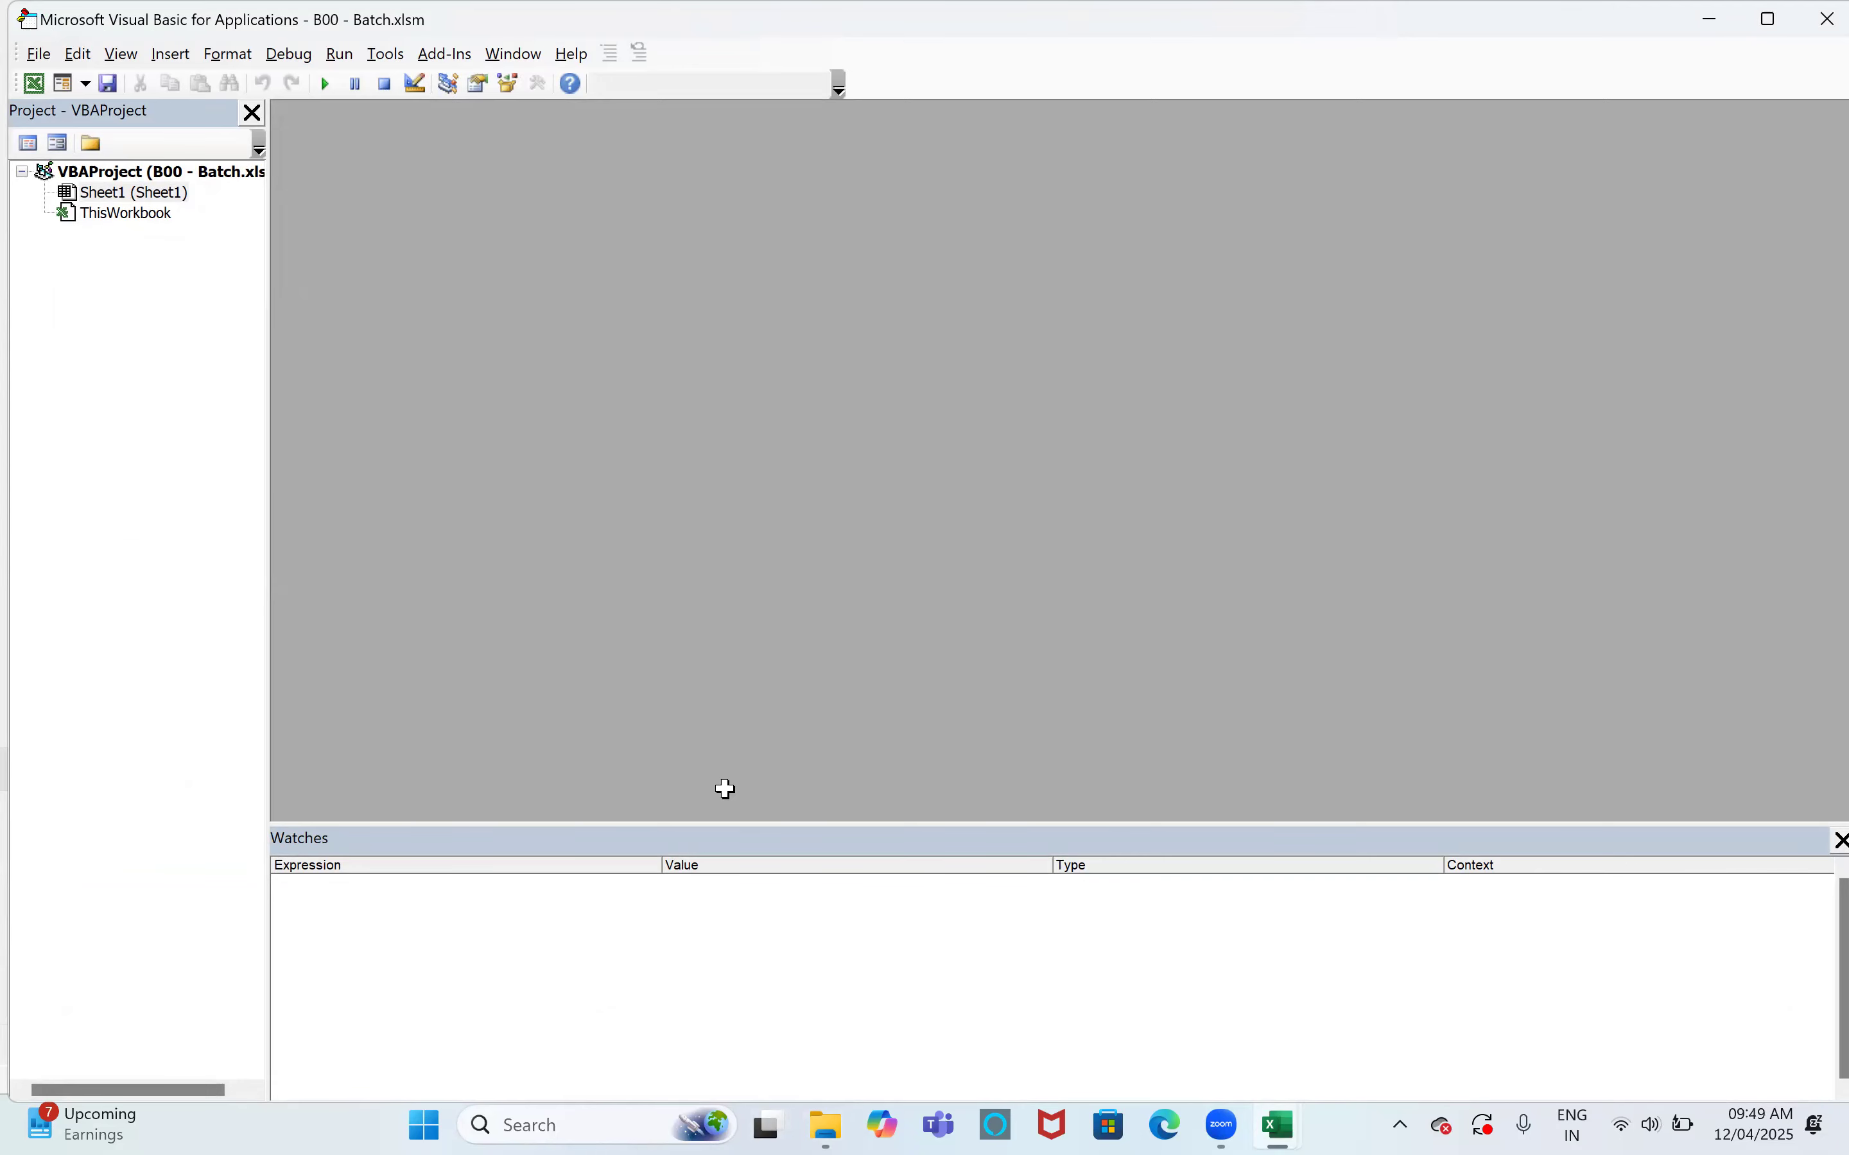
key(alt+F11)
text(Alt+F11)
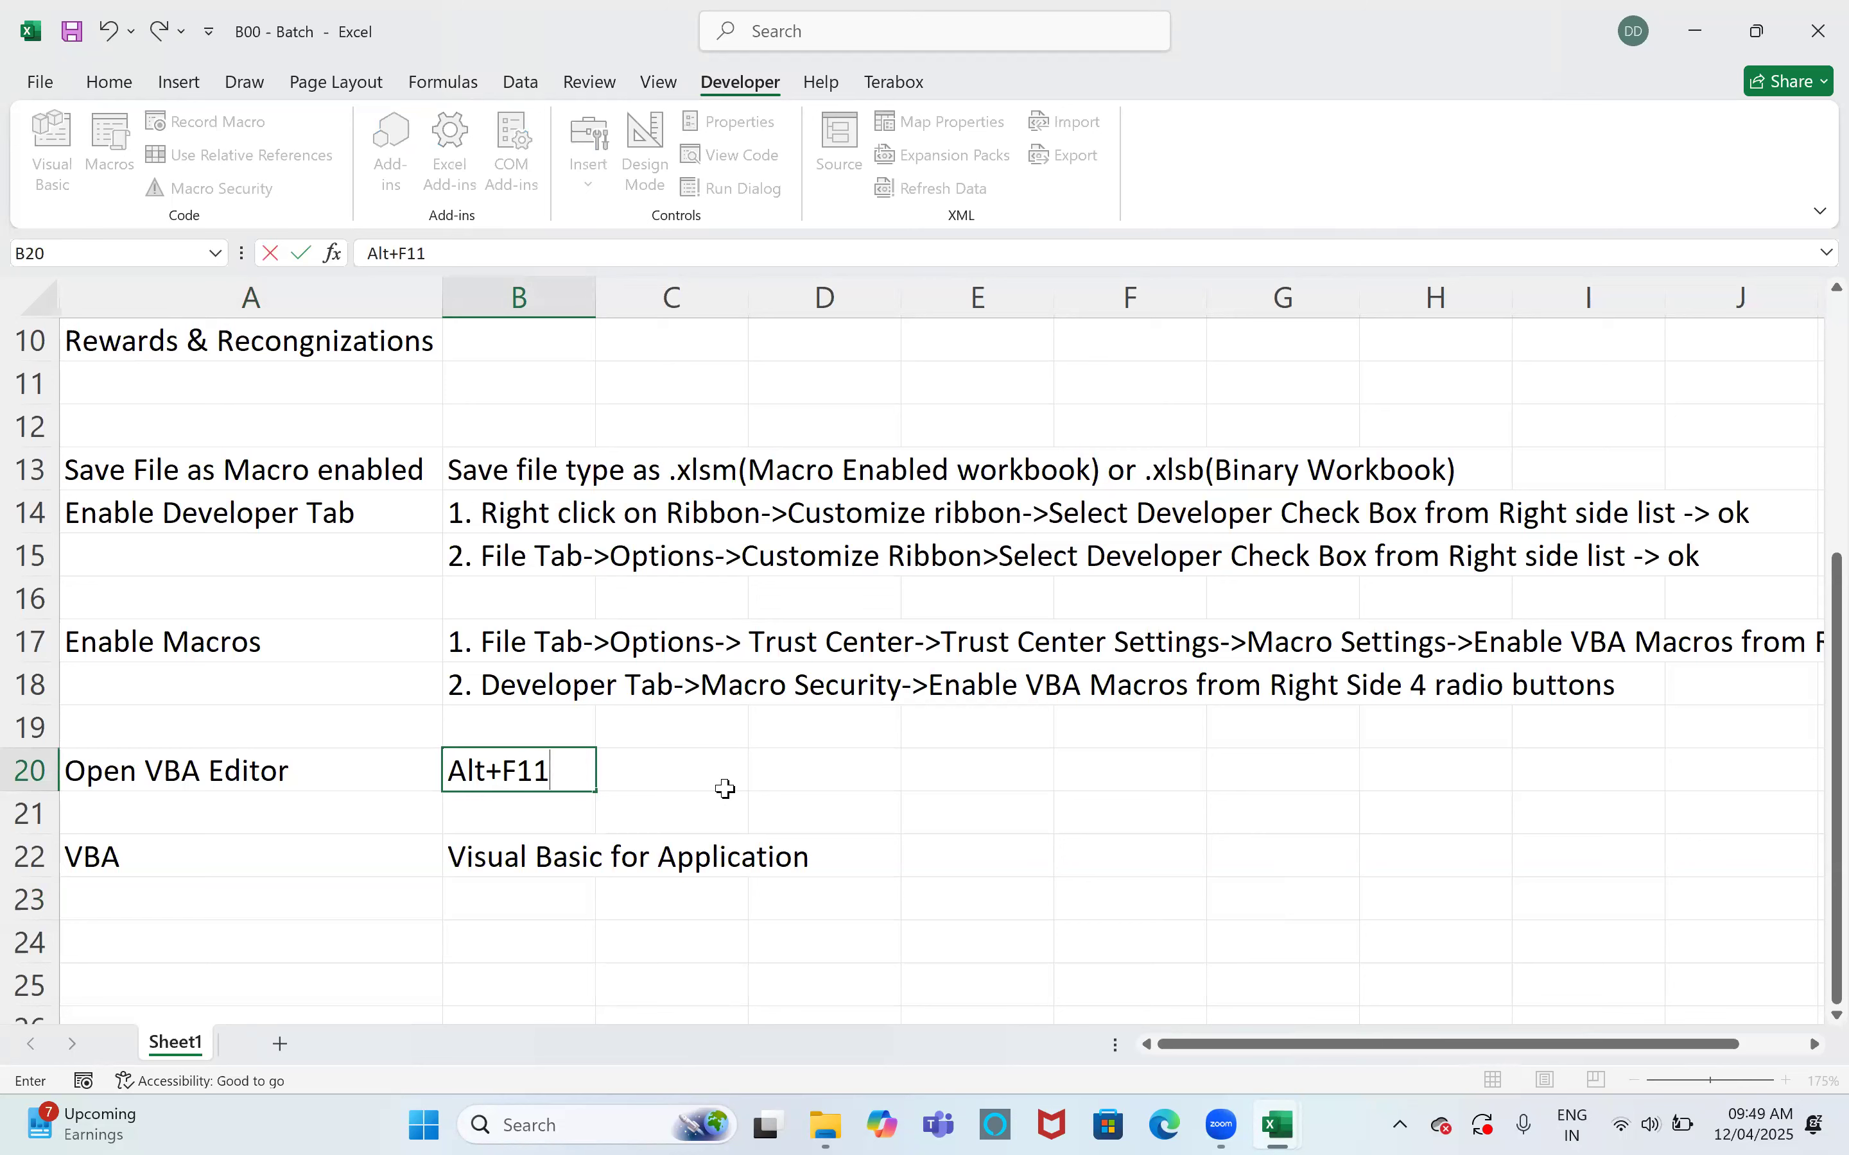
key(Return)
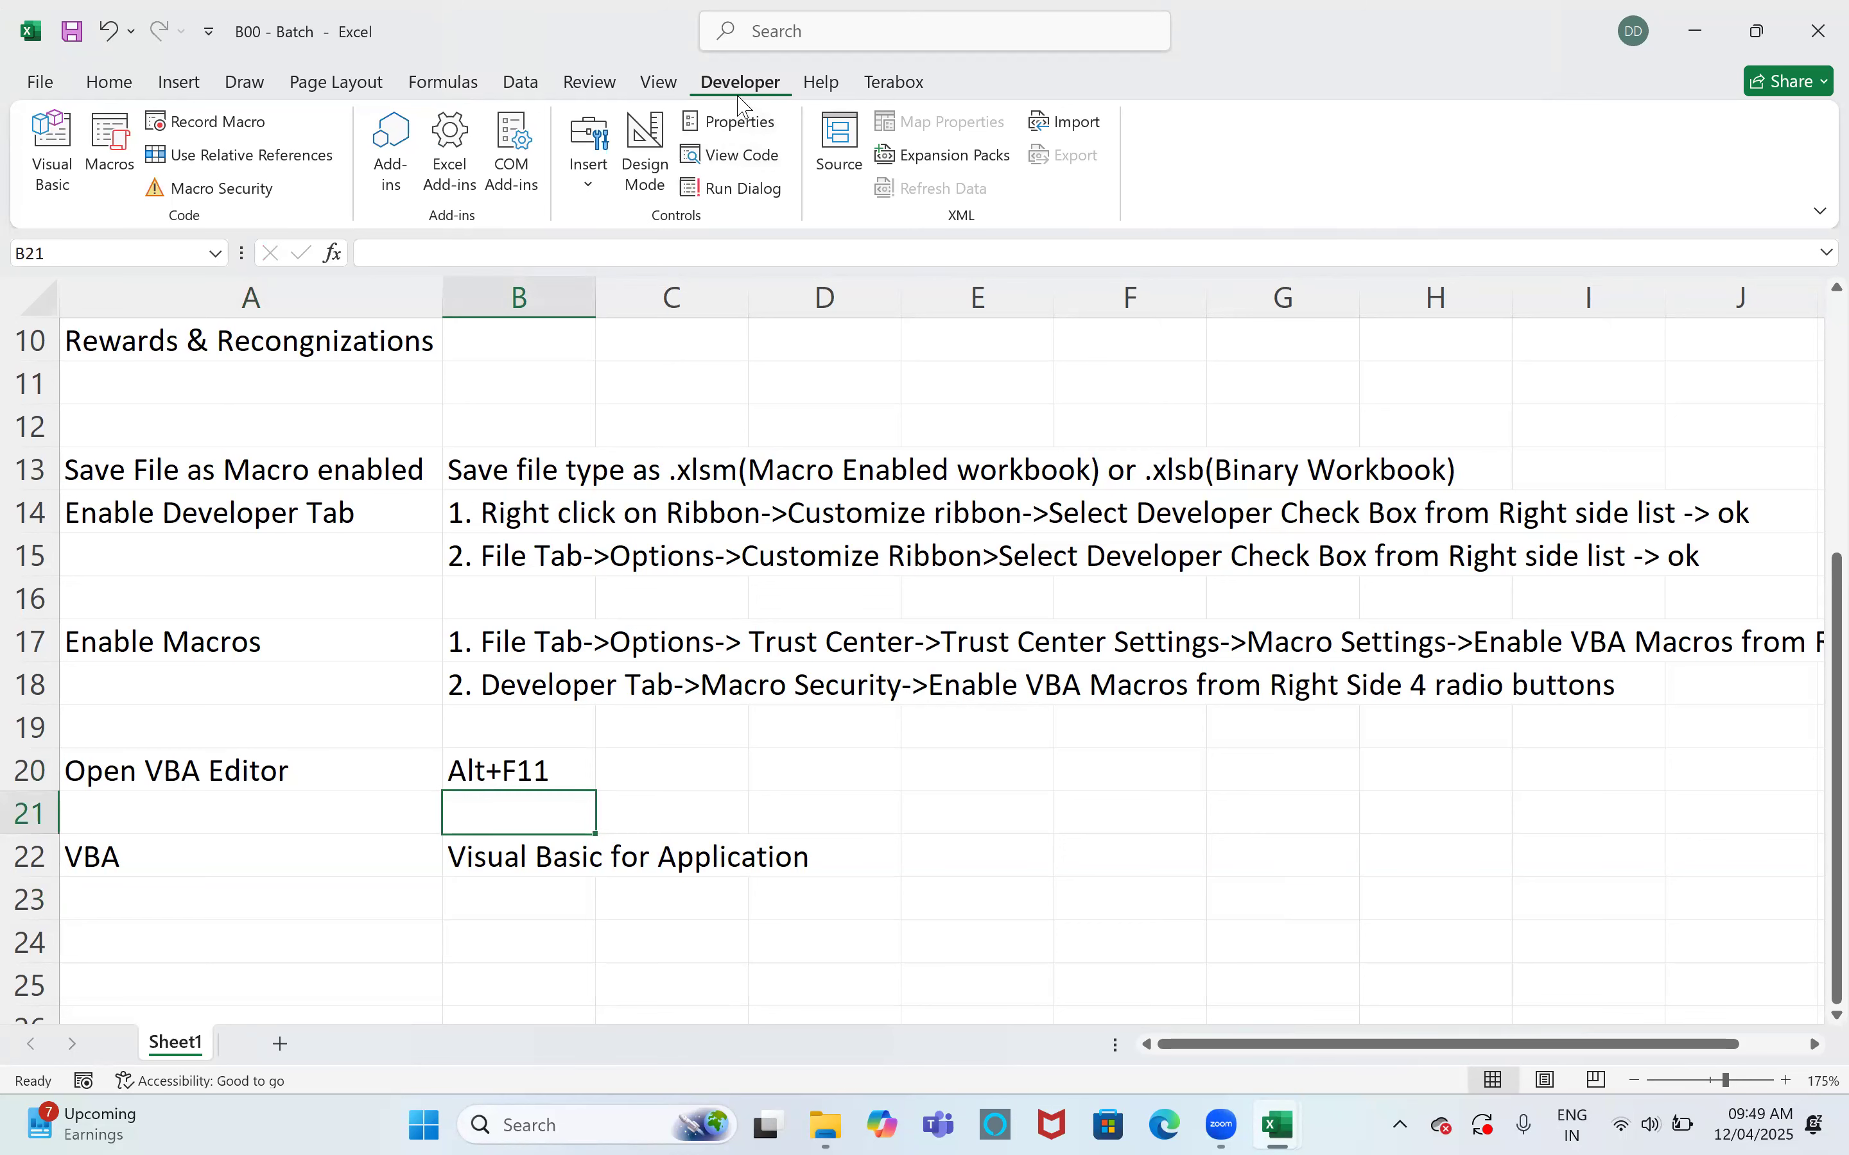
Open the VBA editor from the Developer tools, return to the sheet and write "Developer Tab->Visual Basic" in cell B21
click(56, 166)
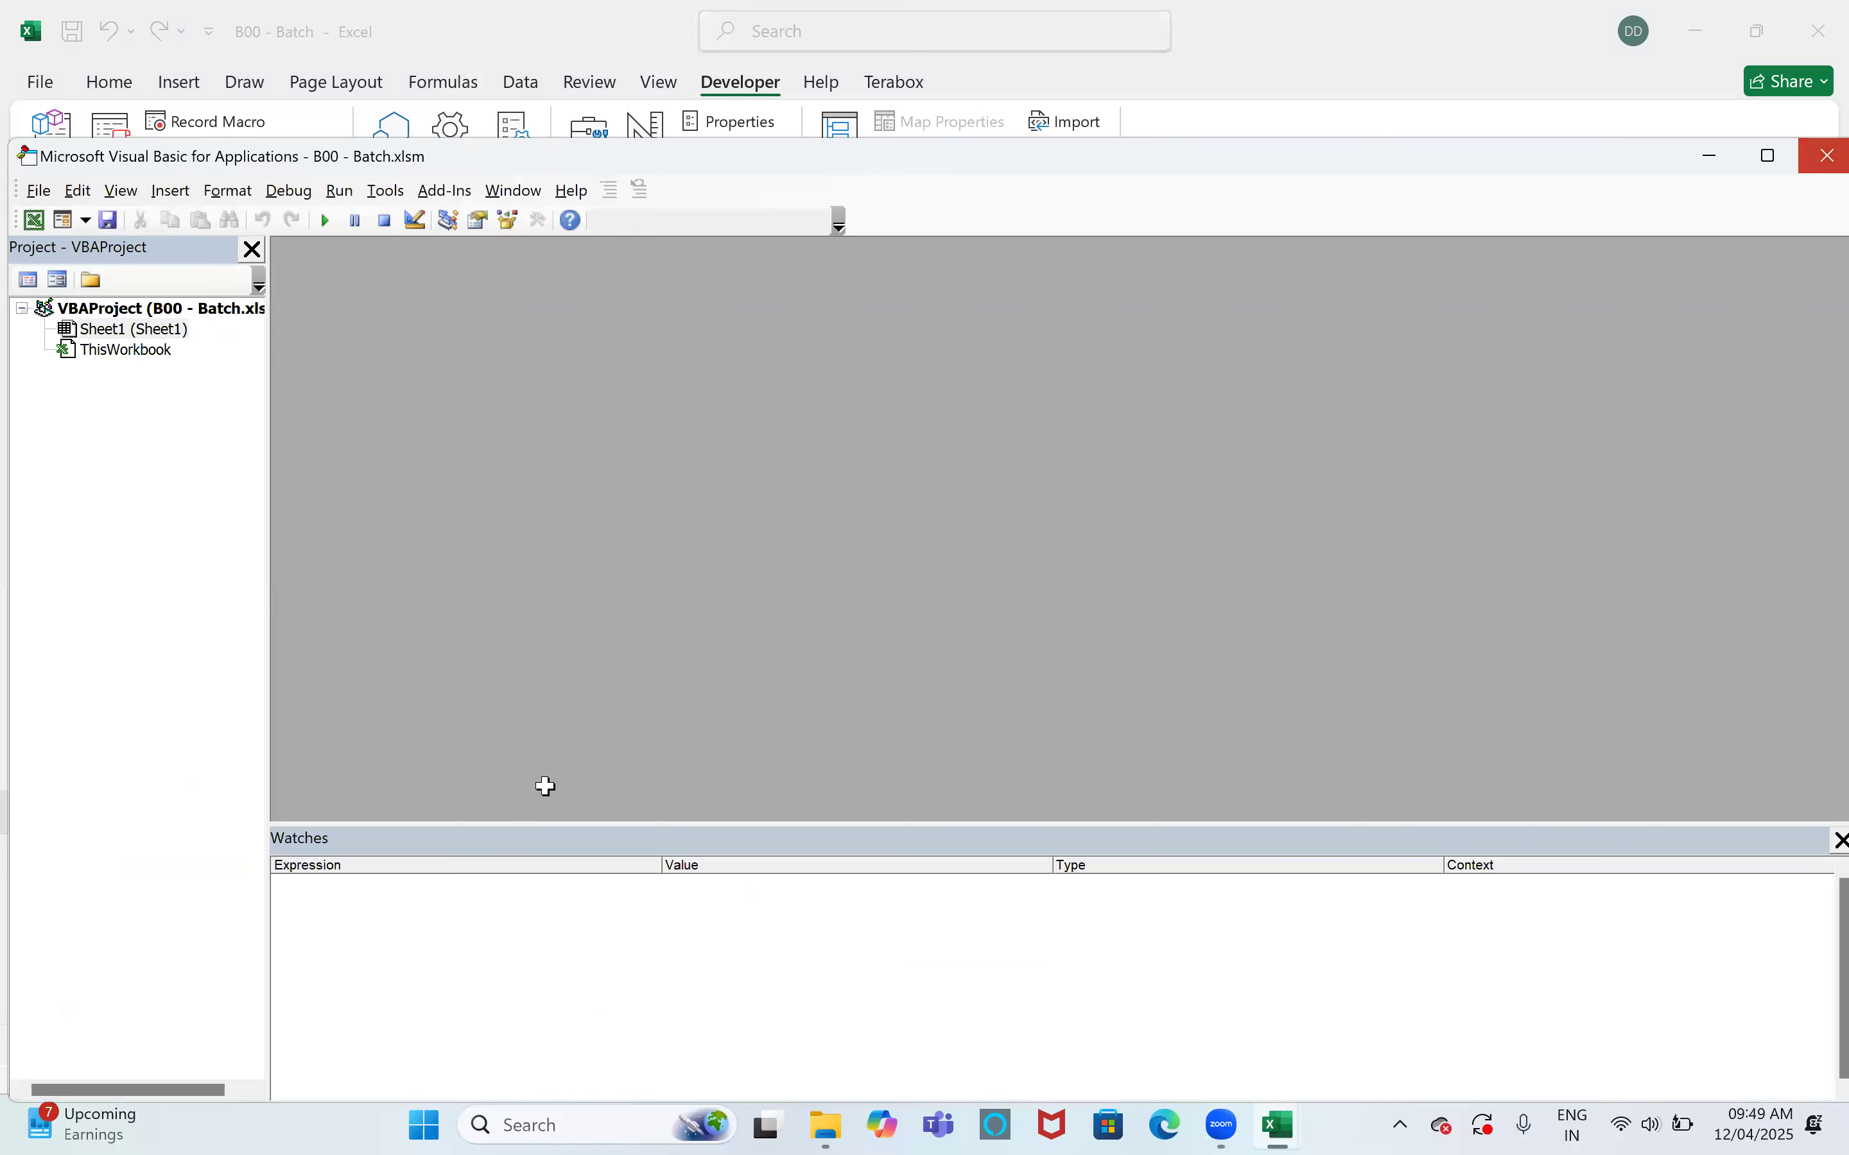
key(alt+F11)
text(Develo)
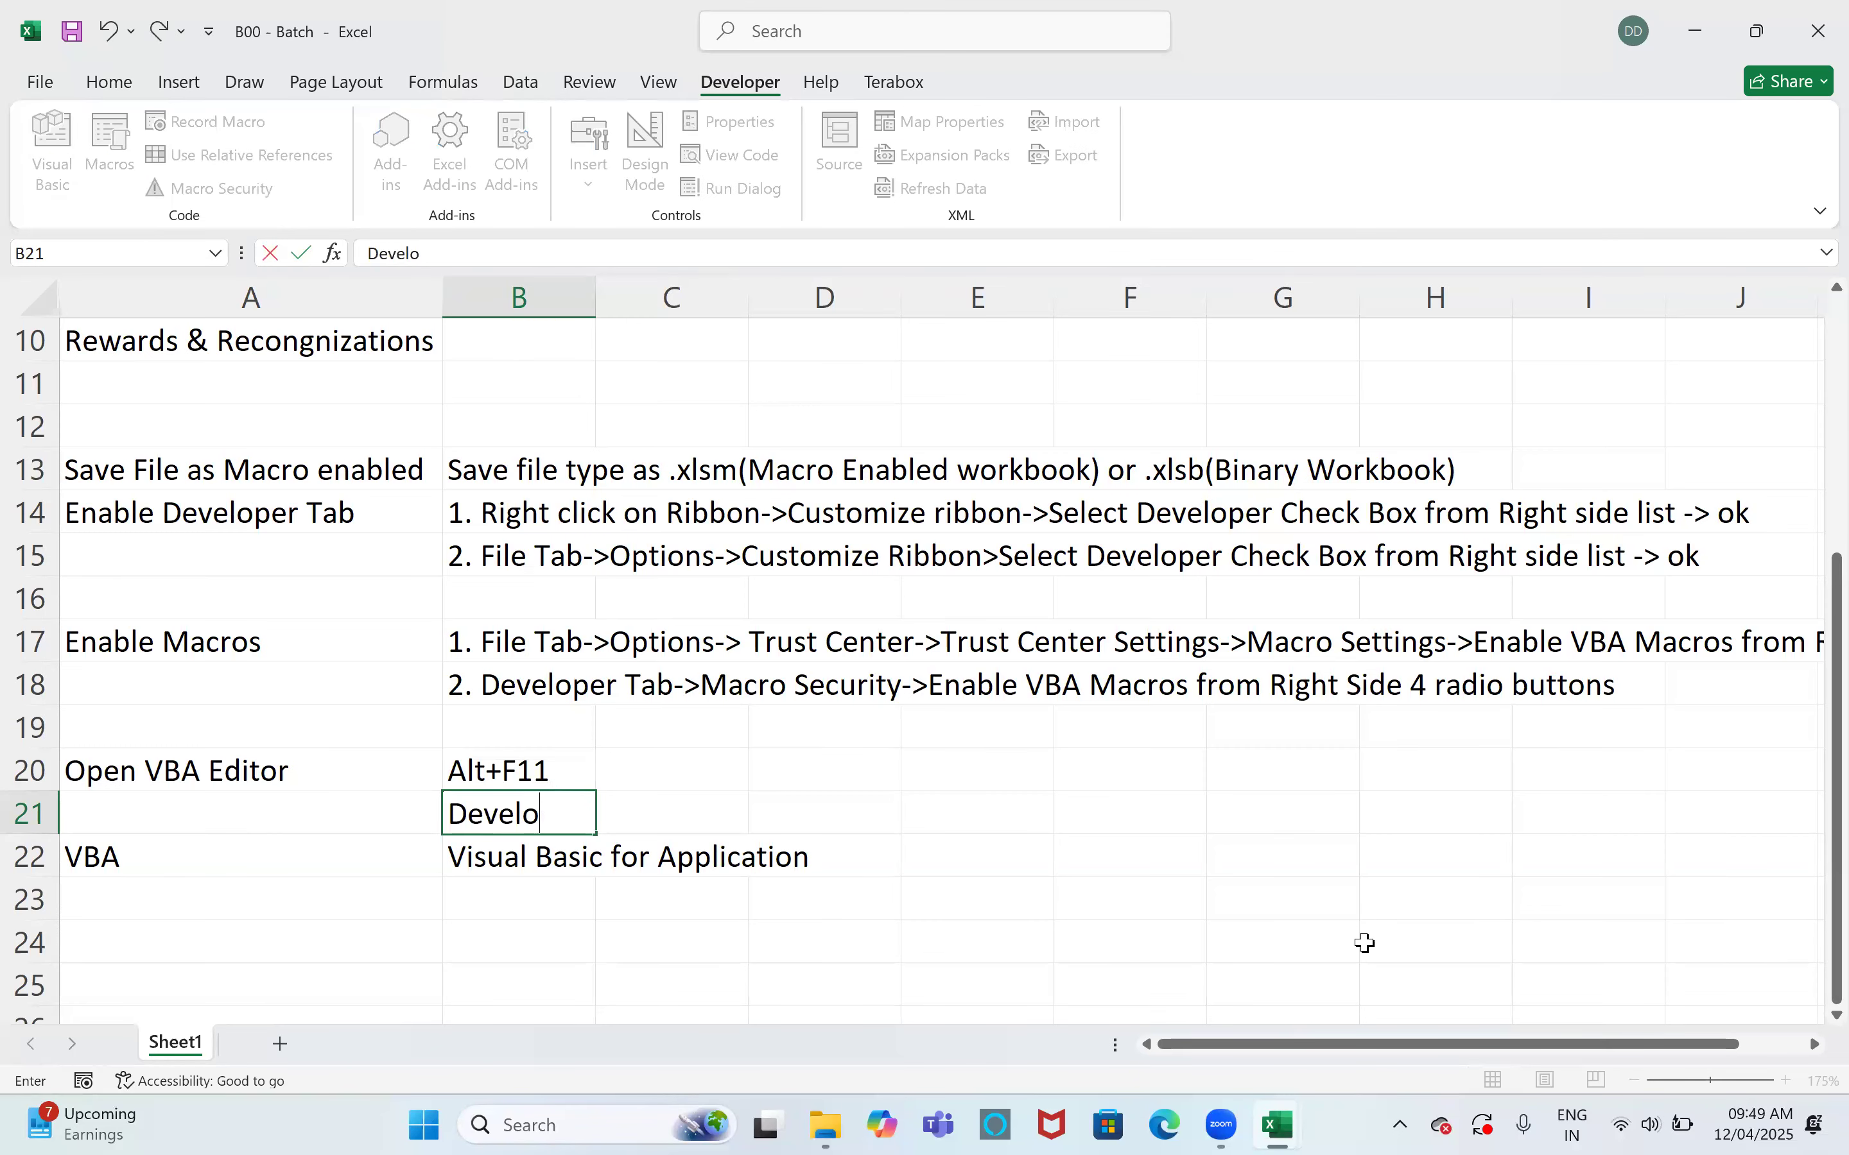
text(per Tab->Visua)
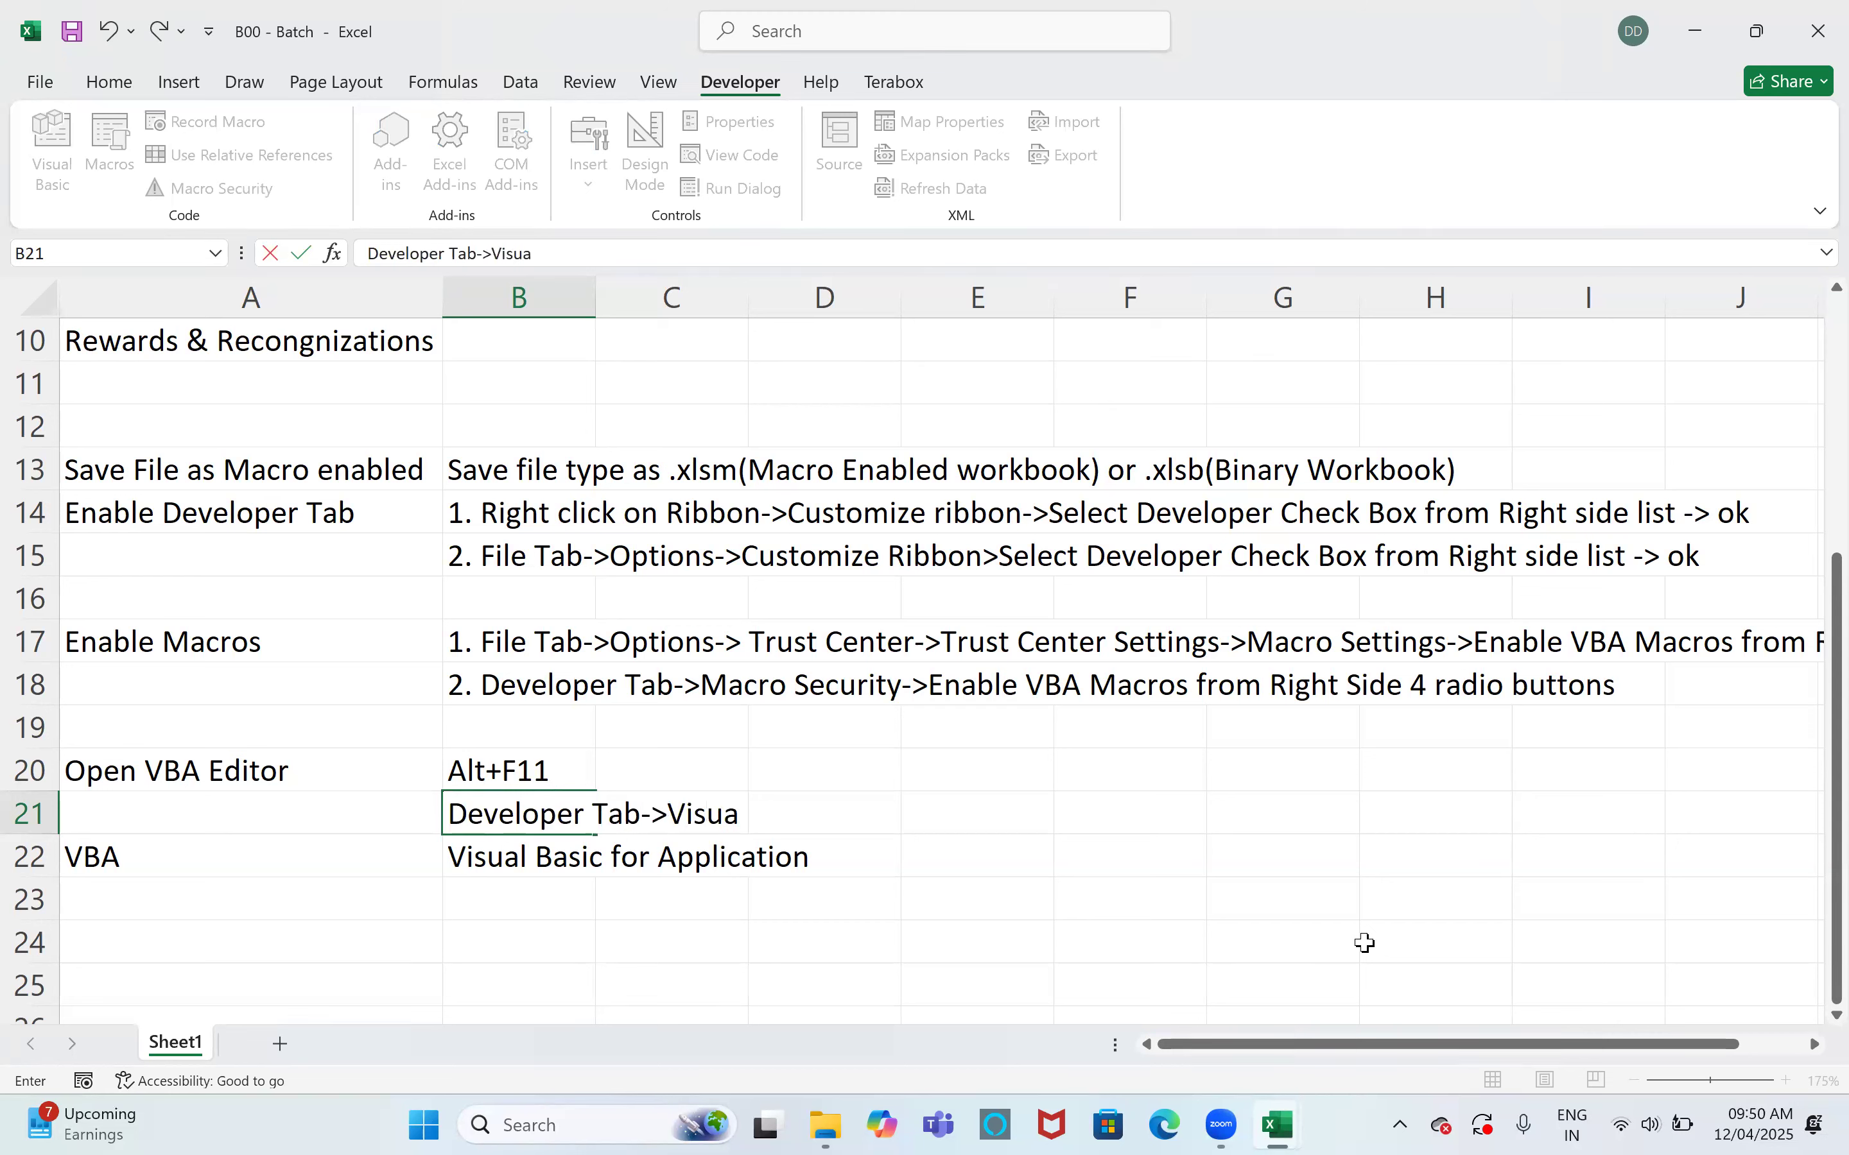
text(l Basix)
text(c)
key(Return)
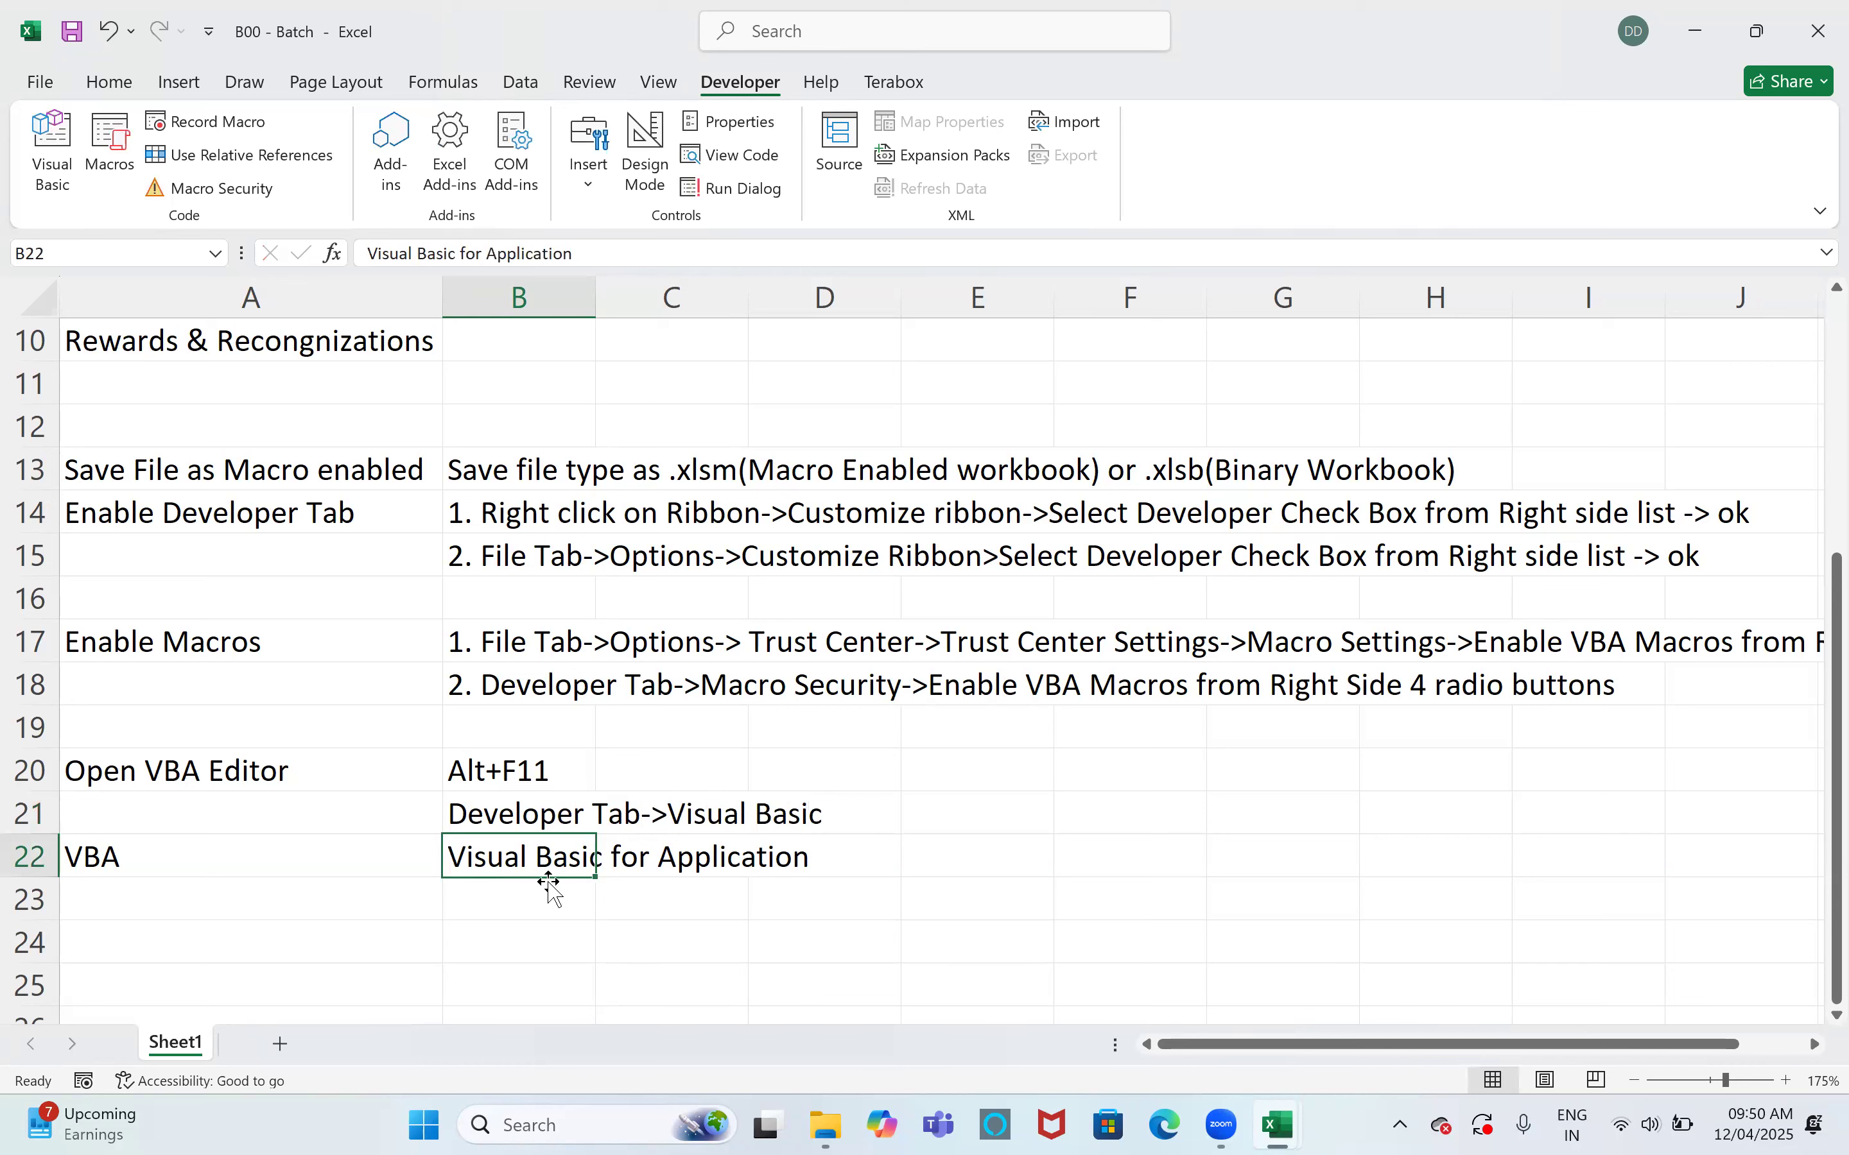
Open the VBA editor again and maximize its window
key(alt+Tab)
key(alt+F11)
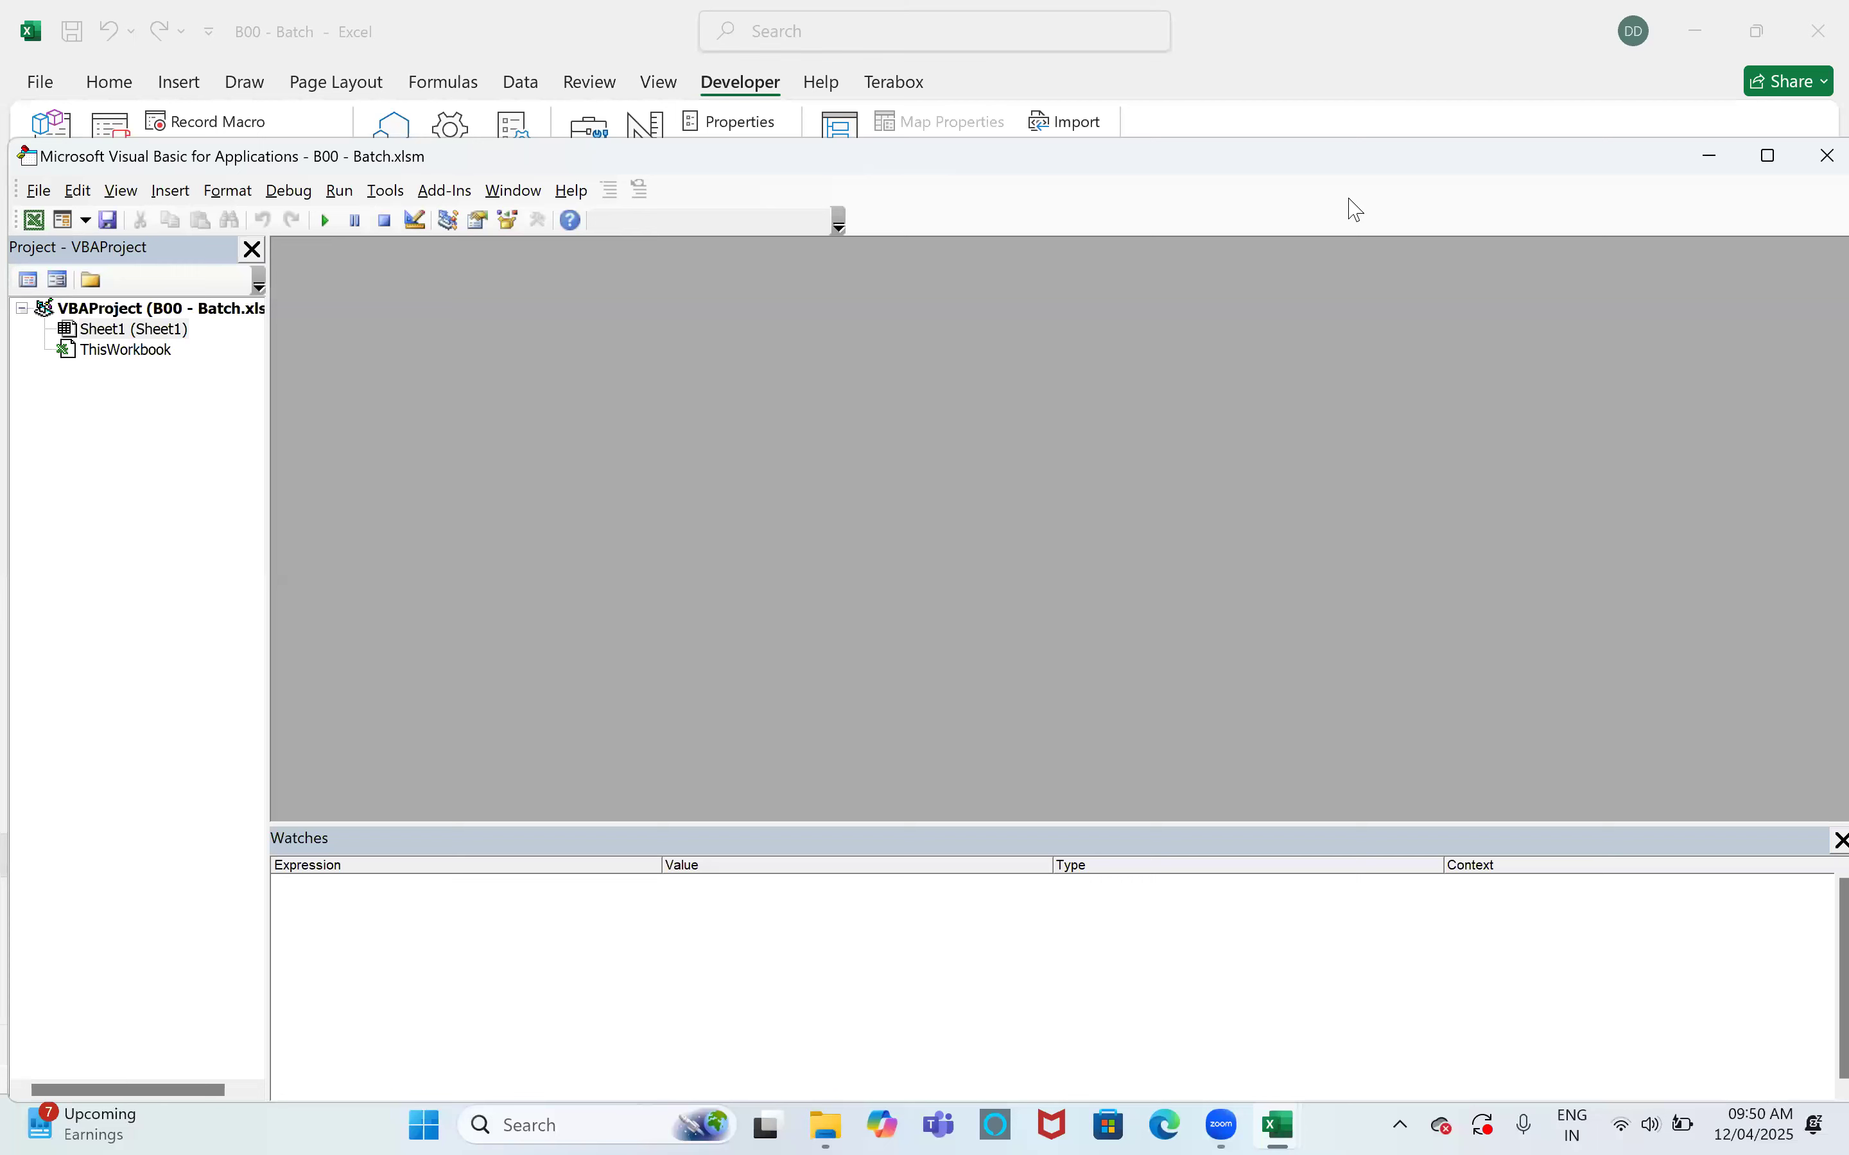
click(1766, 157)
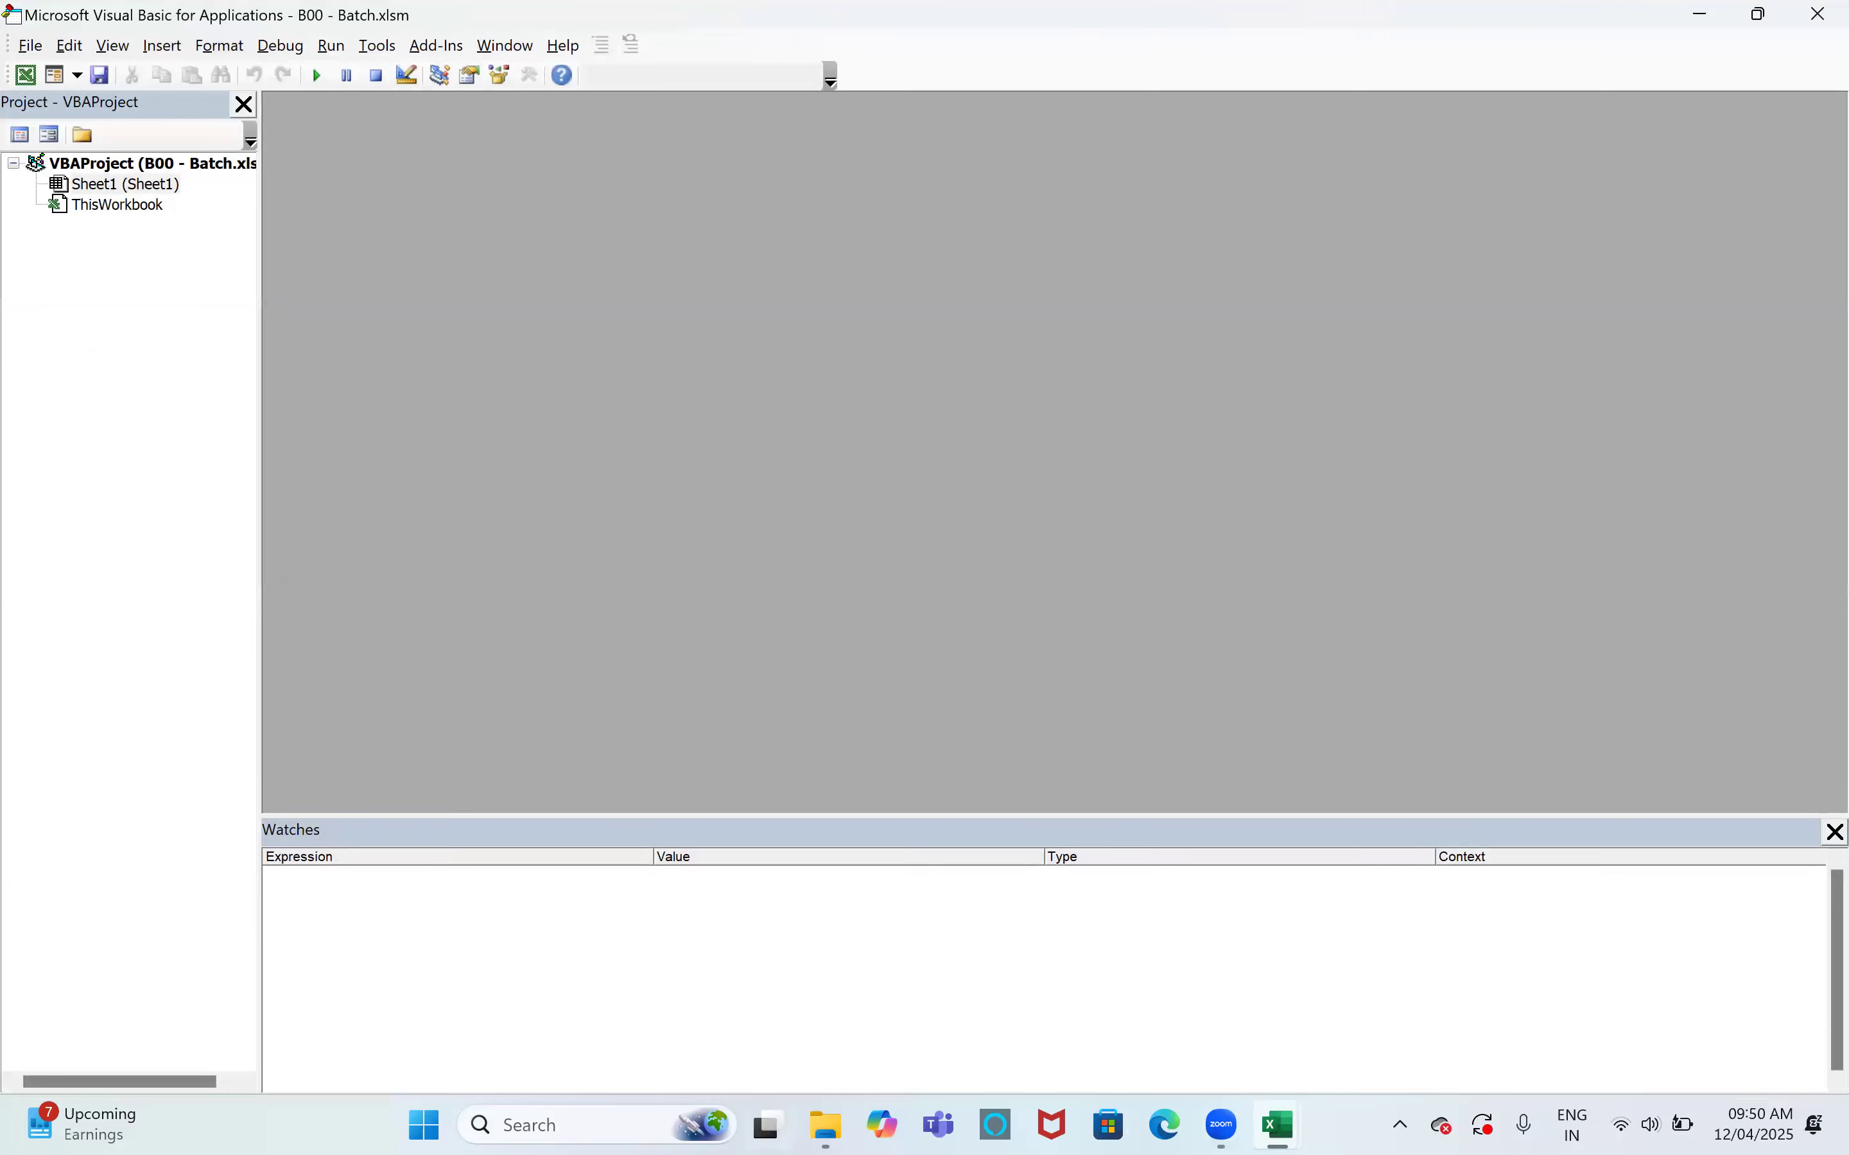
Switch to the Macros Material workbook and copy the "Types of windows" list in A24:B32
mouse_move(1278, 1124)
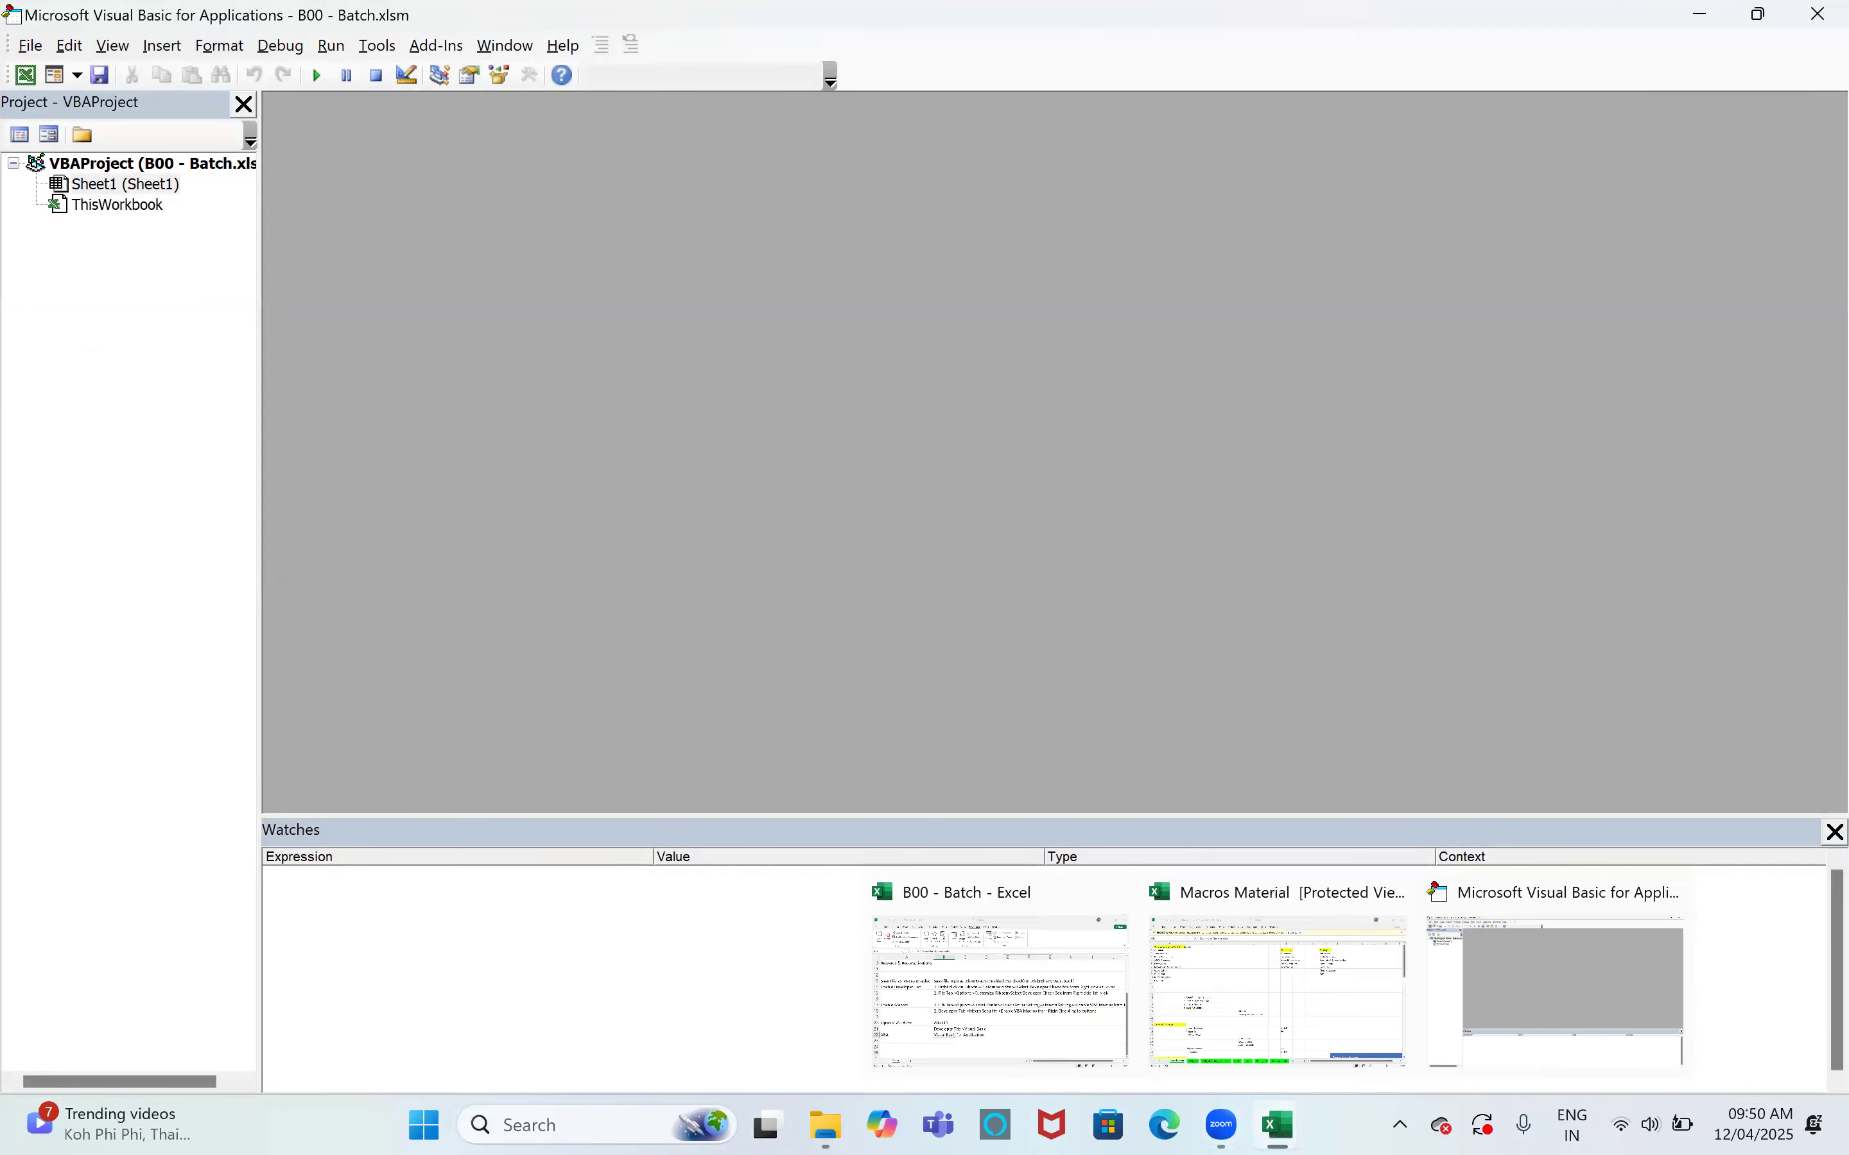
click(1242, 993)
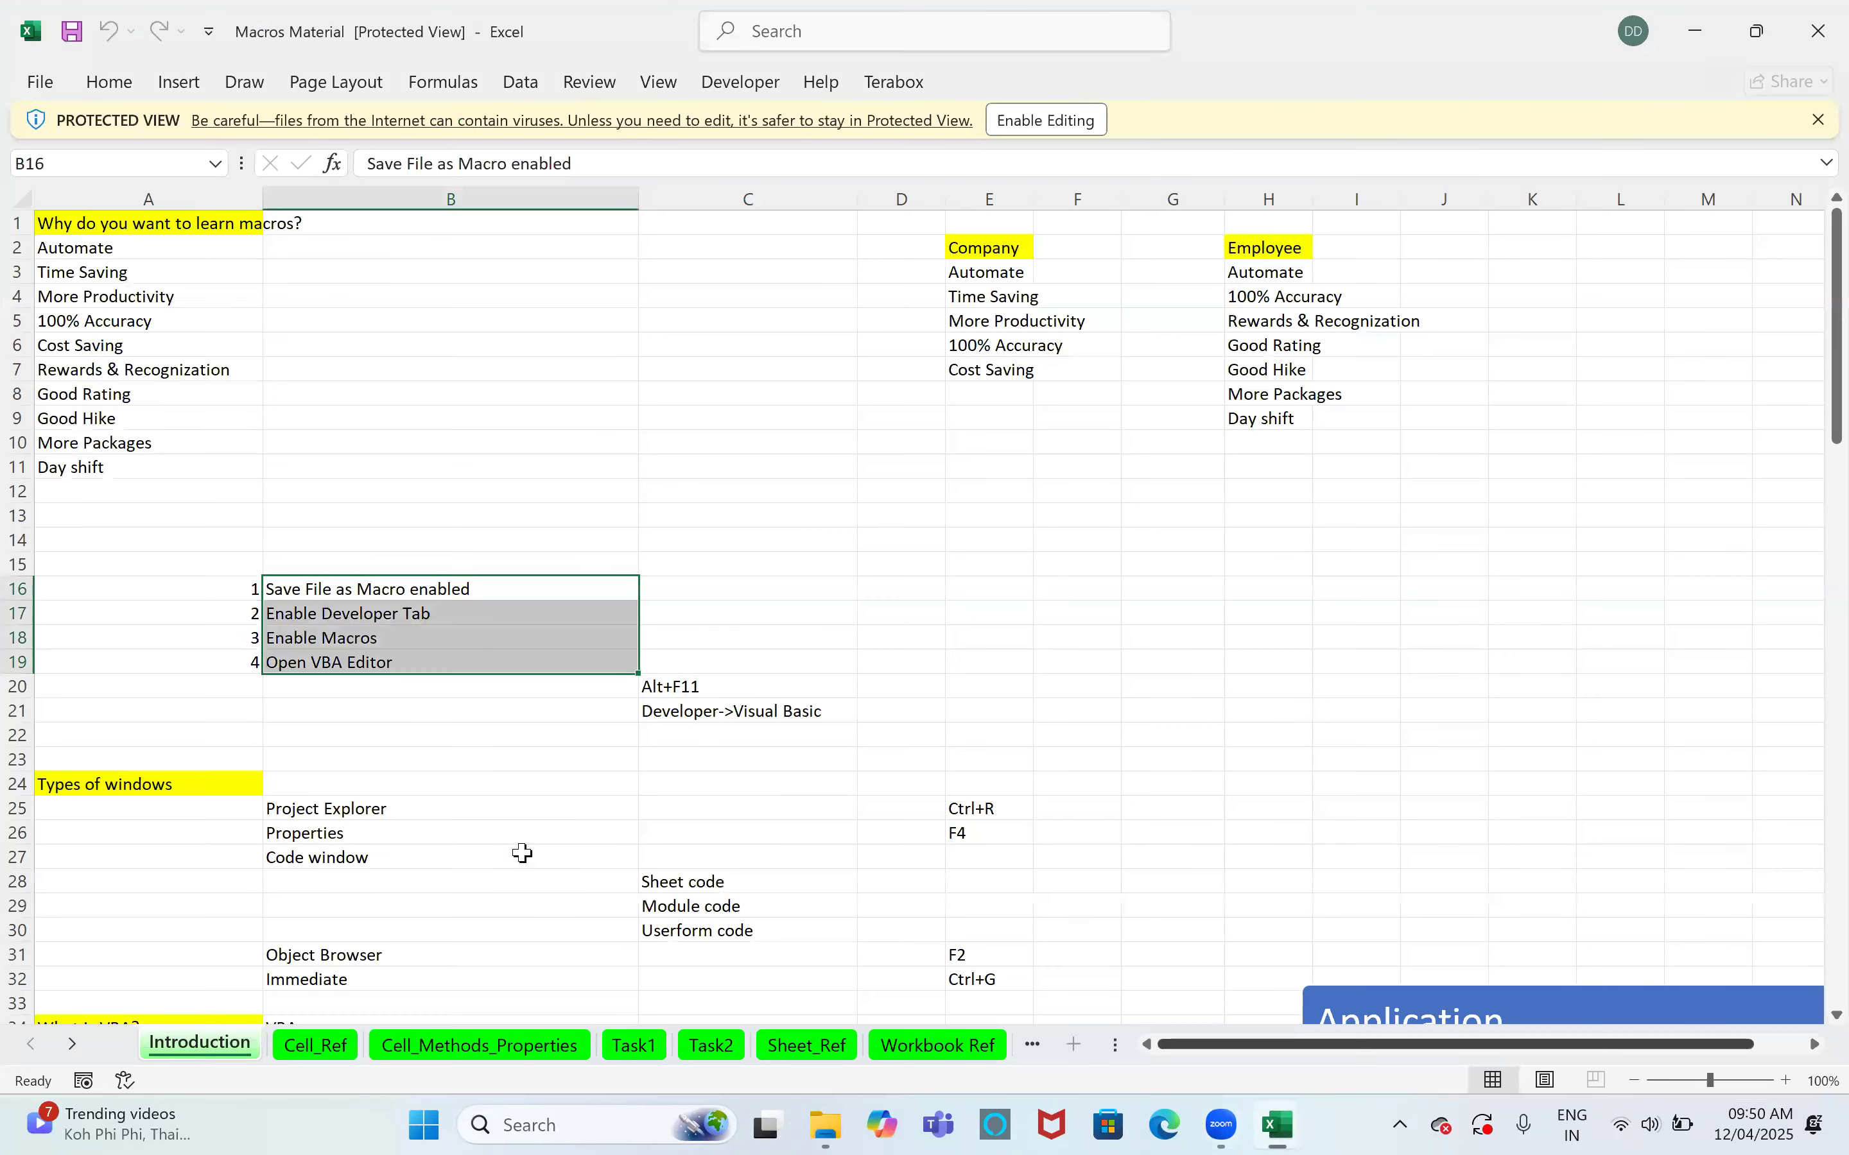
scroll(413, 731, down, 3)
drag(132, 557, 141, 615)
drag(408, 726, 506, 769)
key(ctrl+c)
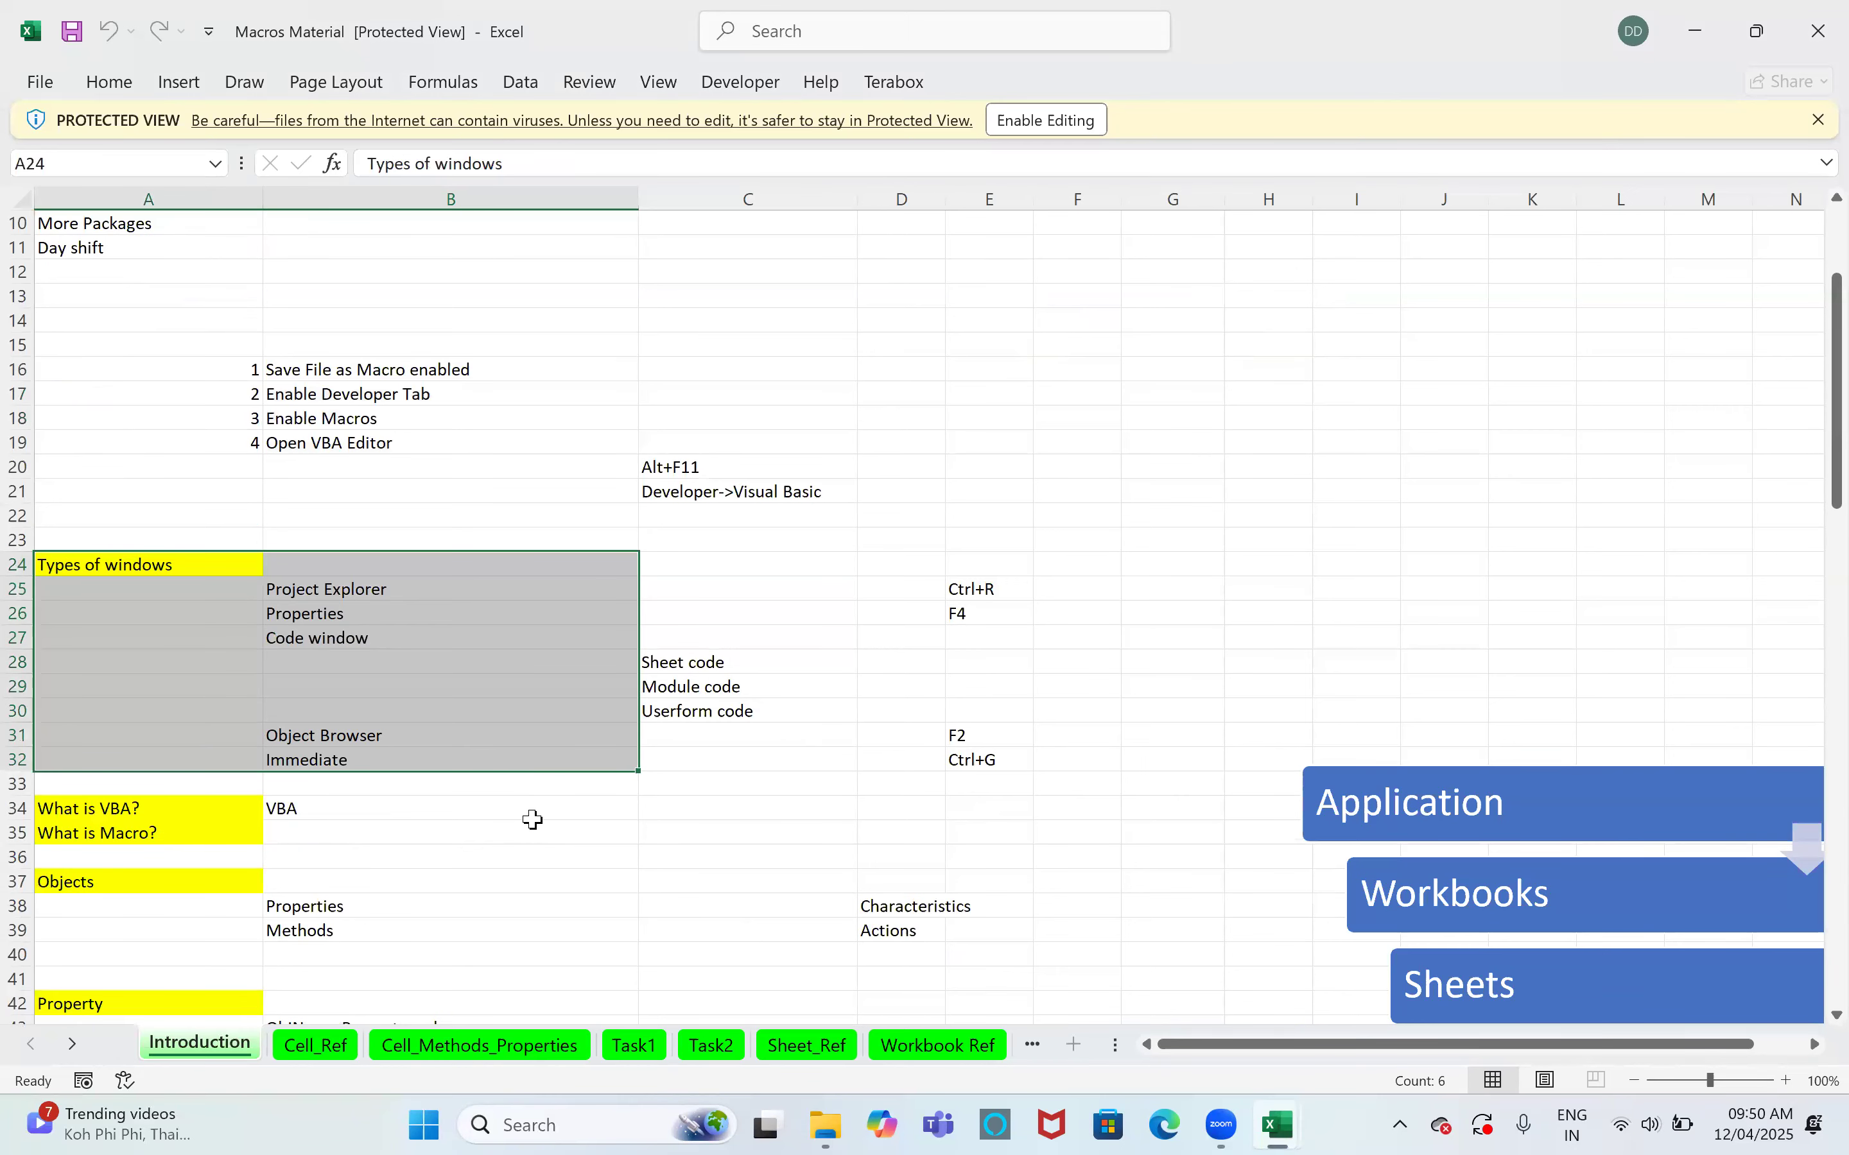
Return to the B00 - Batch workbook and enter the heading "Types of Windows" in cell A24
key(alt+F11)
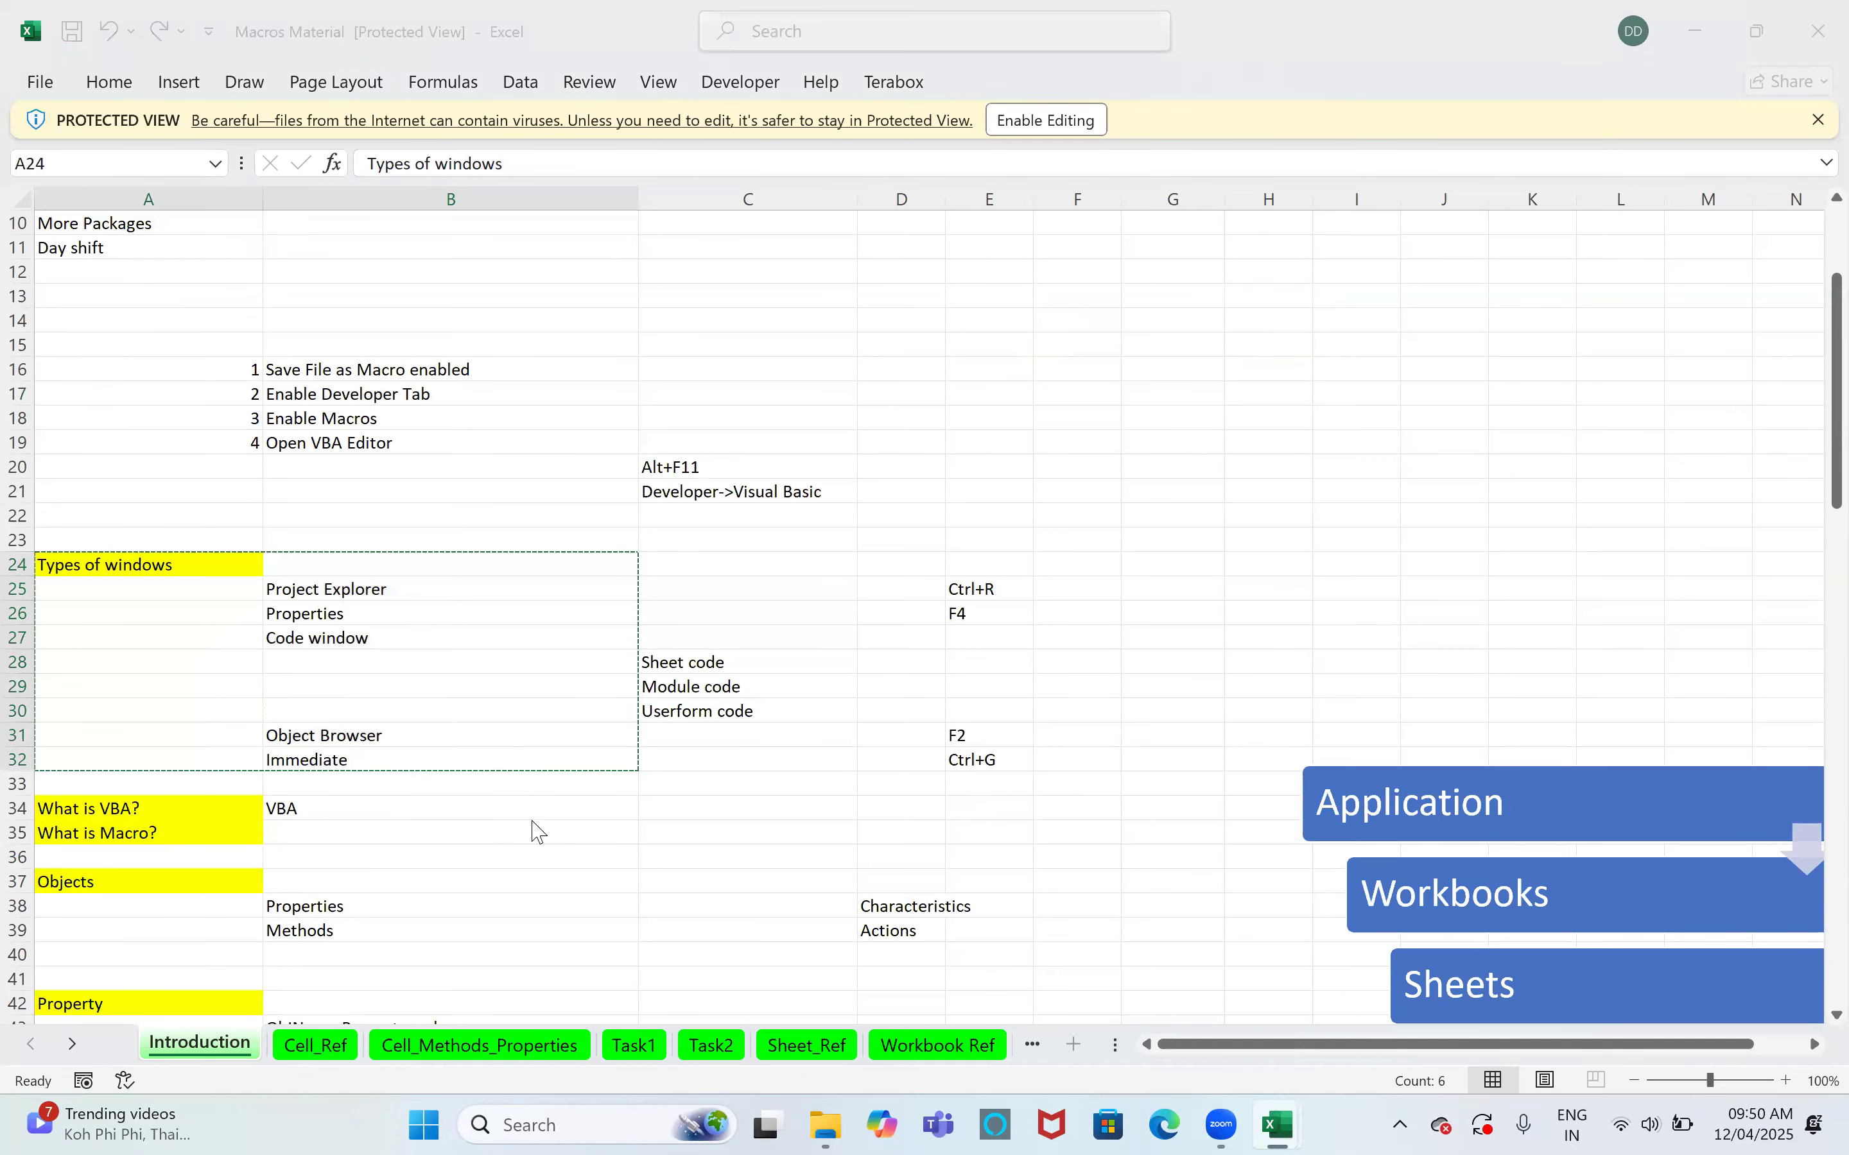
key(alt+Tab)
key(alt+Tab)
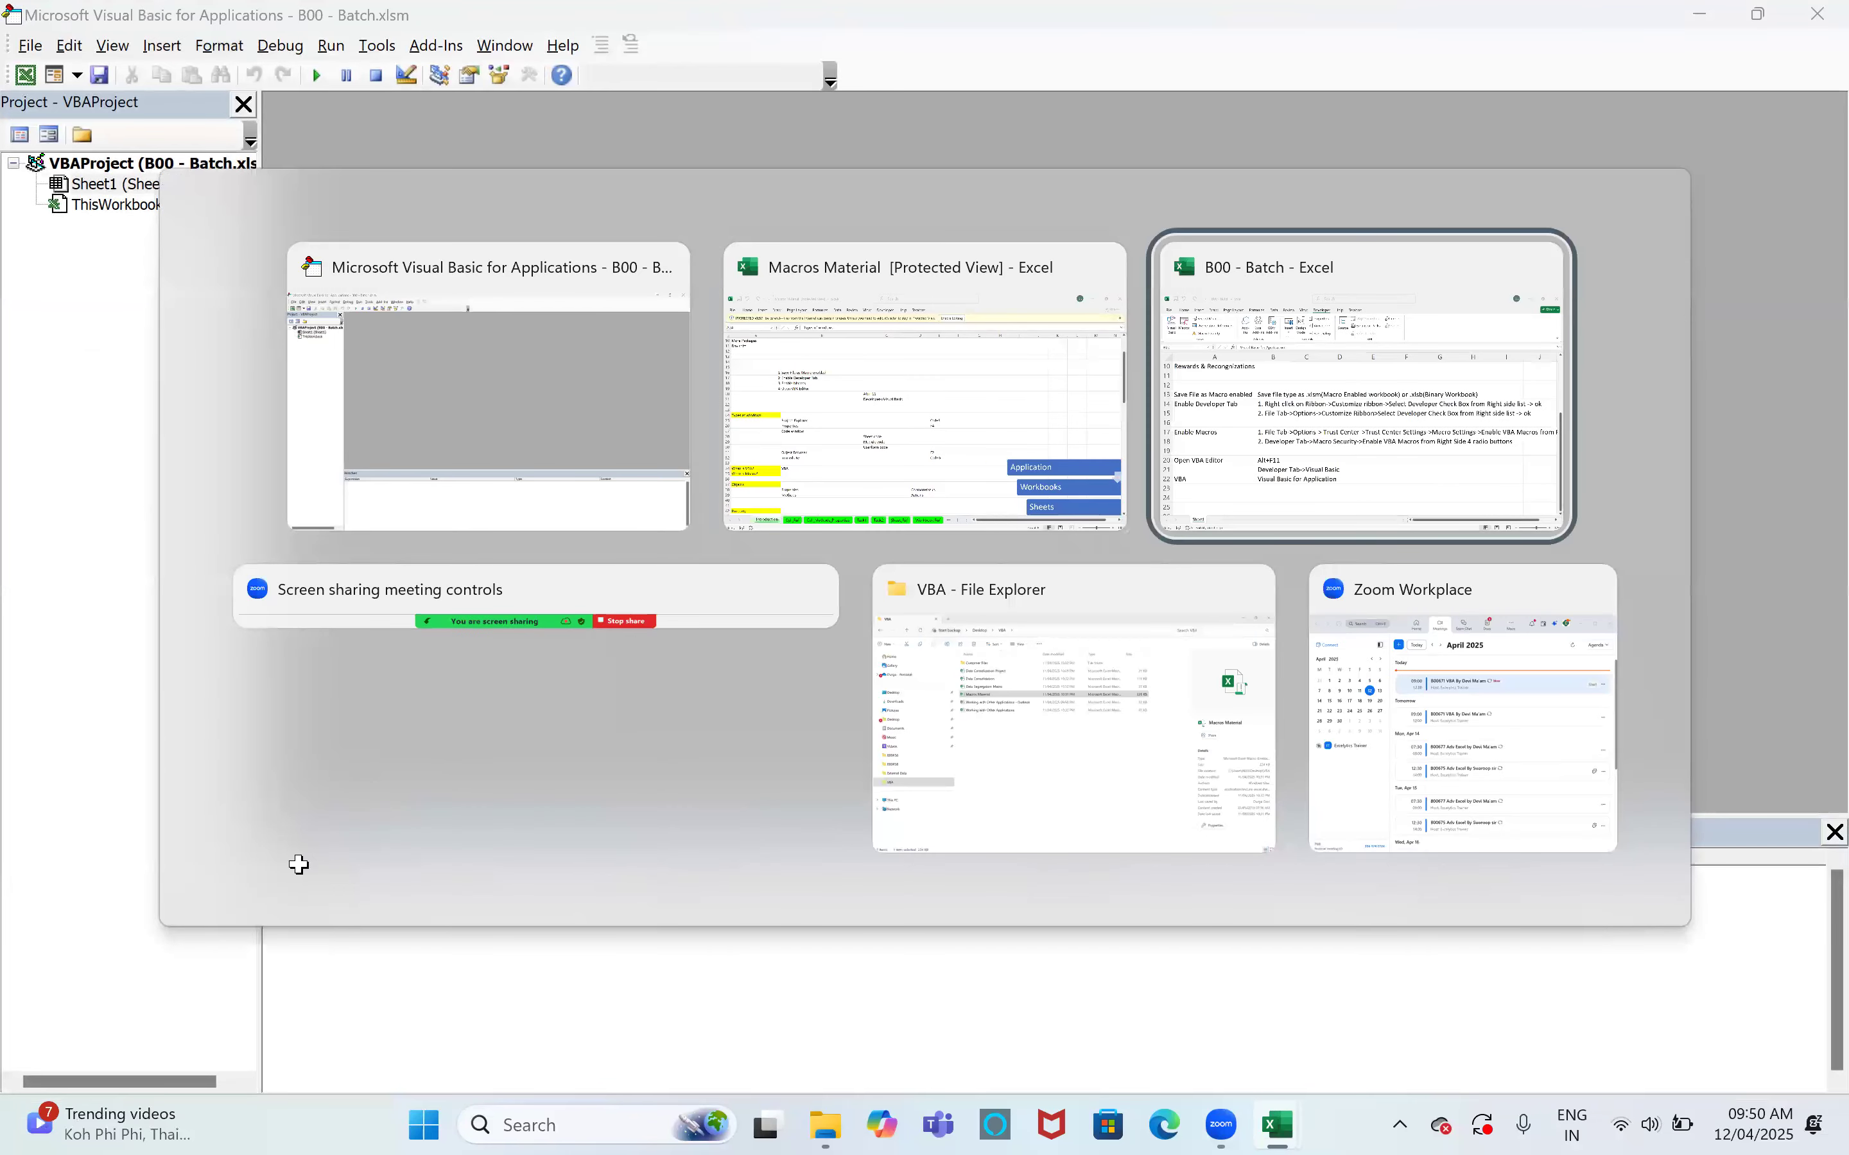
scroll(276, 699, down, 2)
click(321, 690)
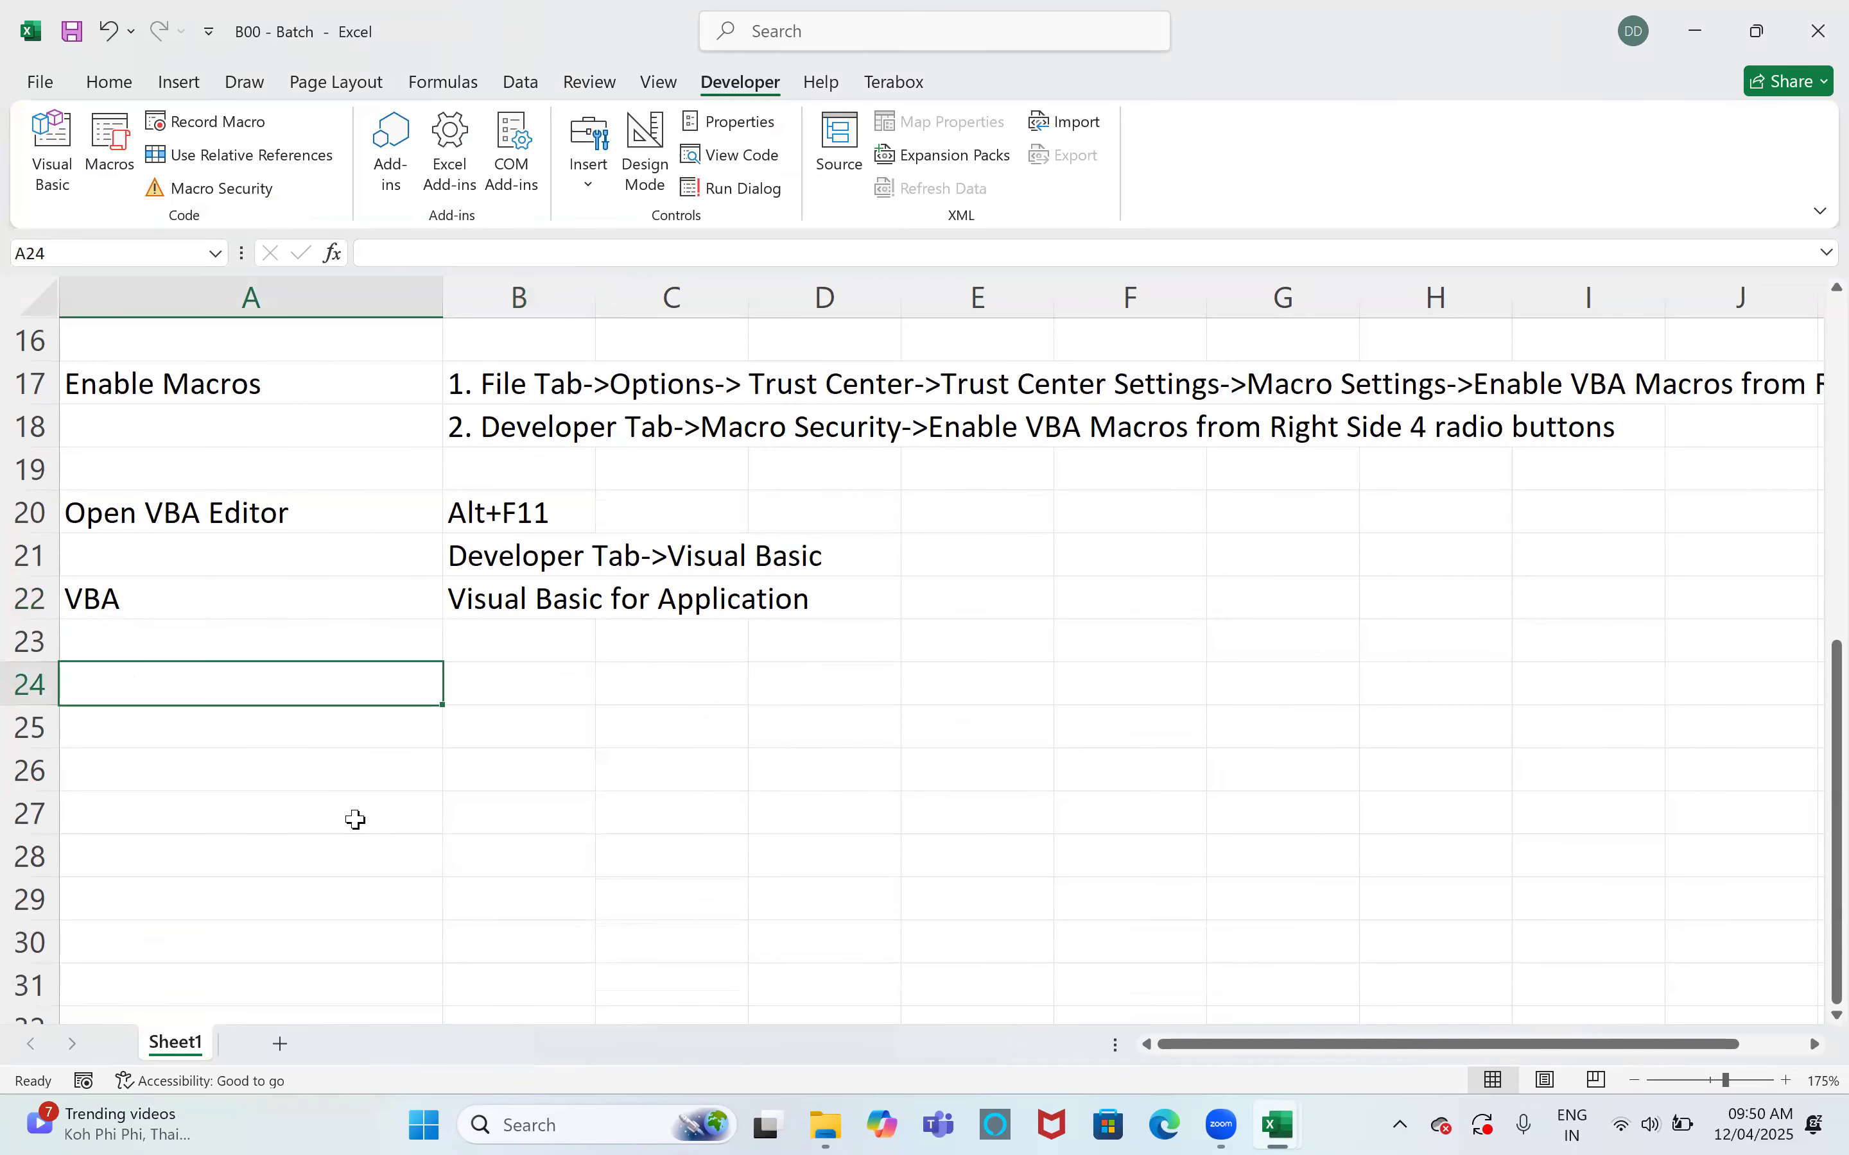
text(Types of Windows)
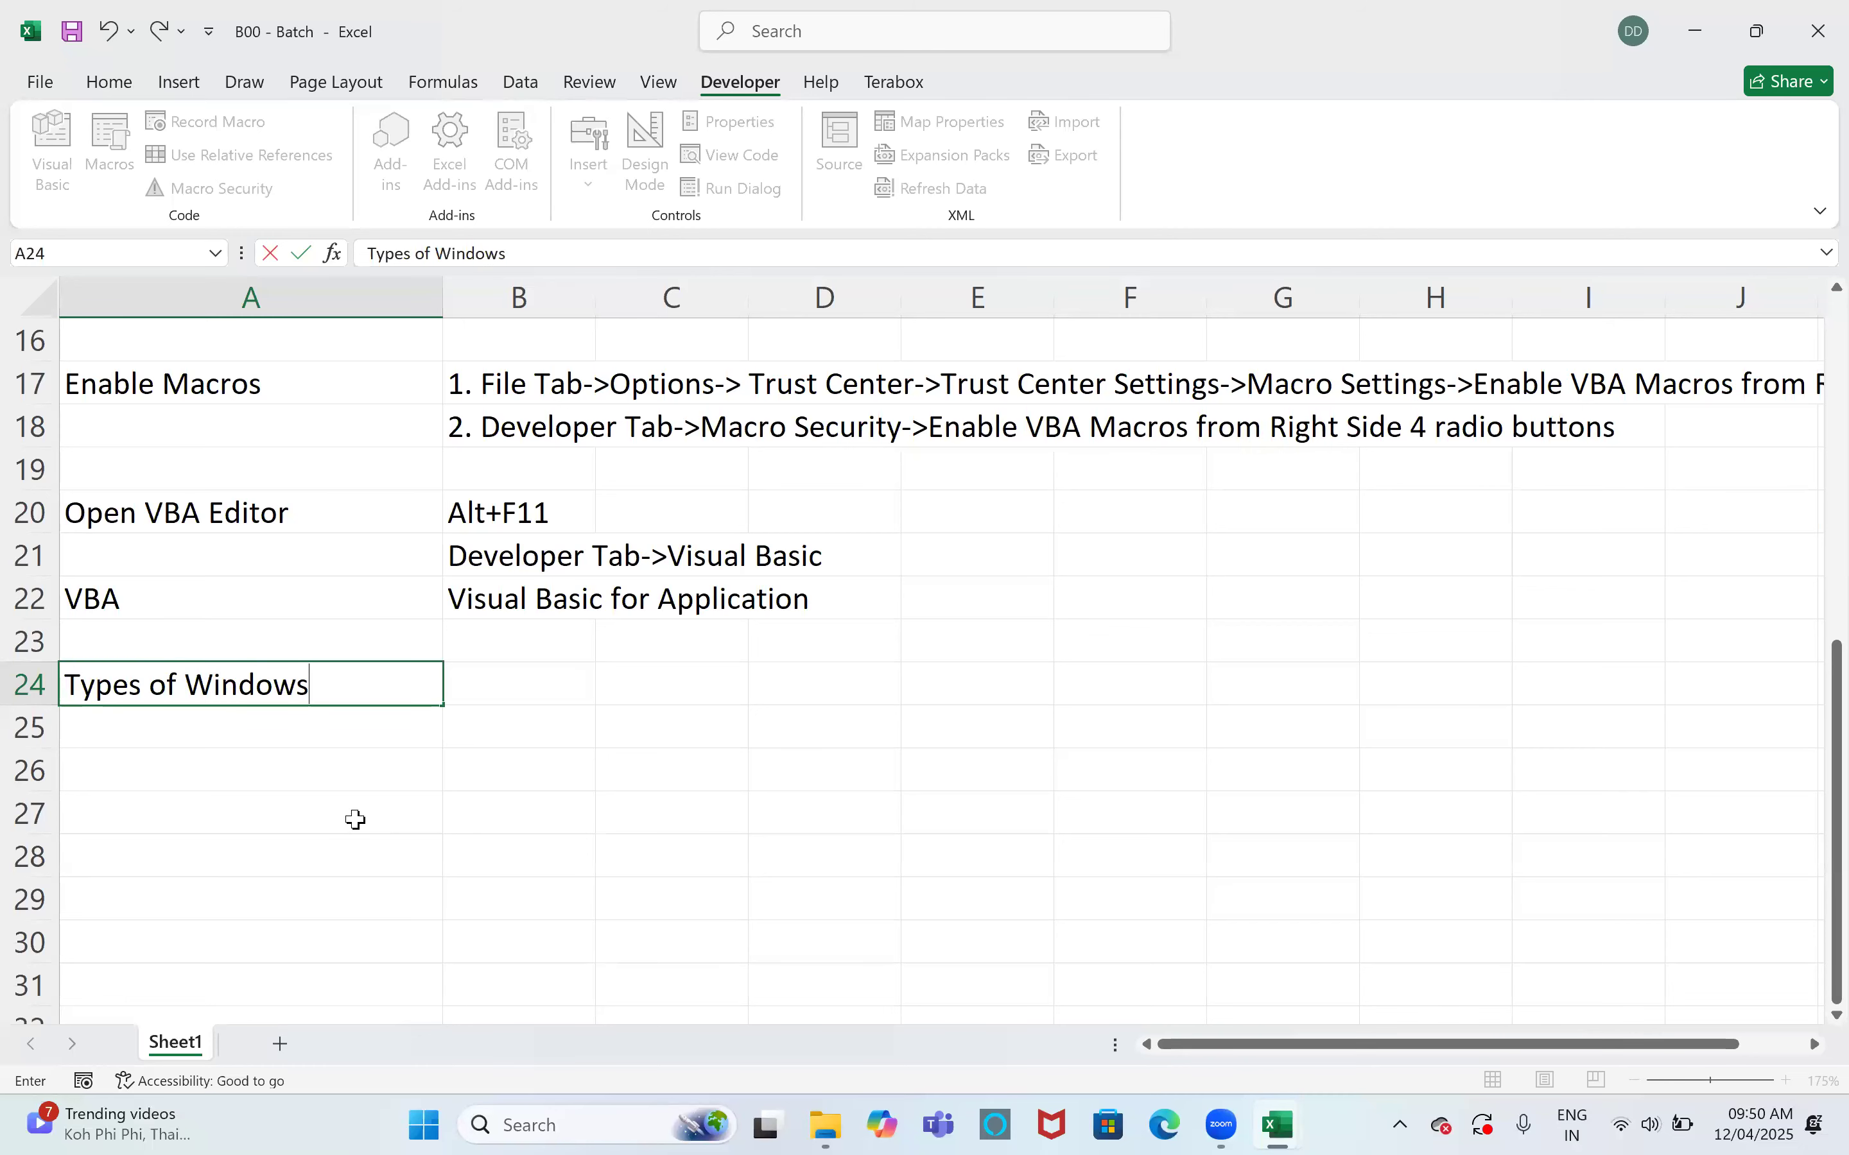
key(Return)
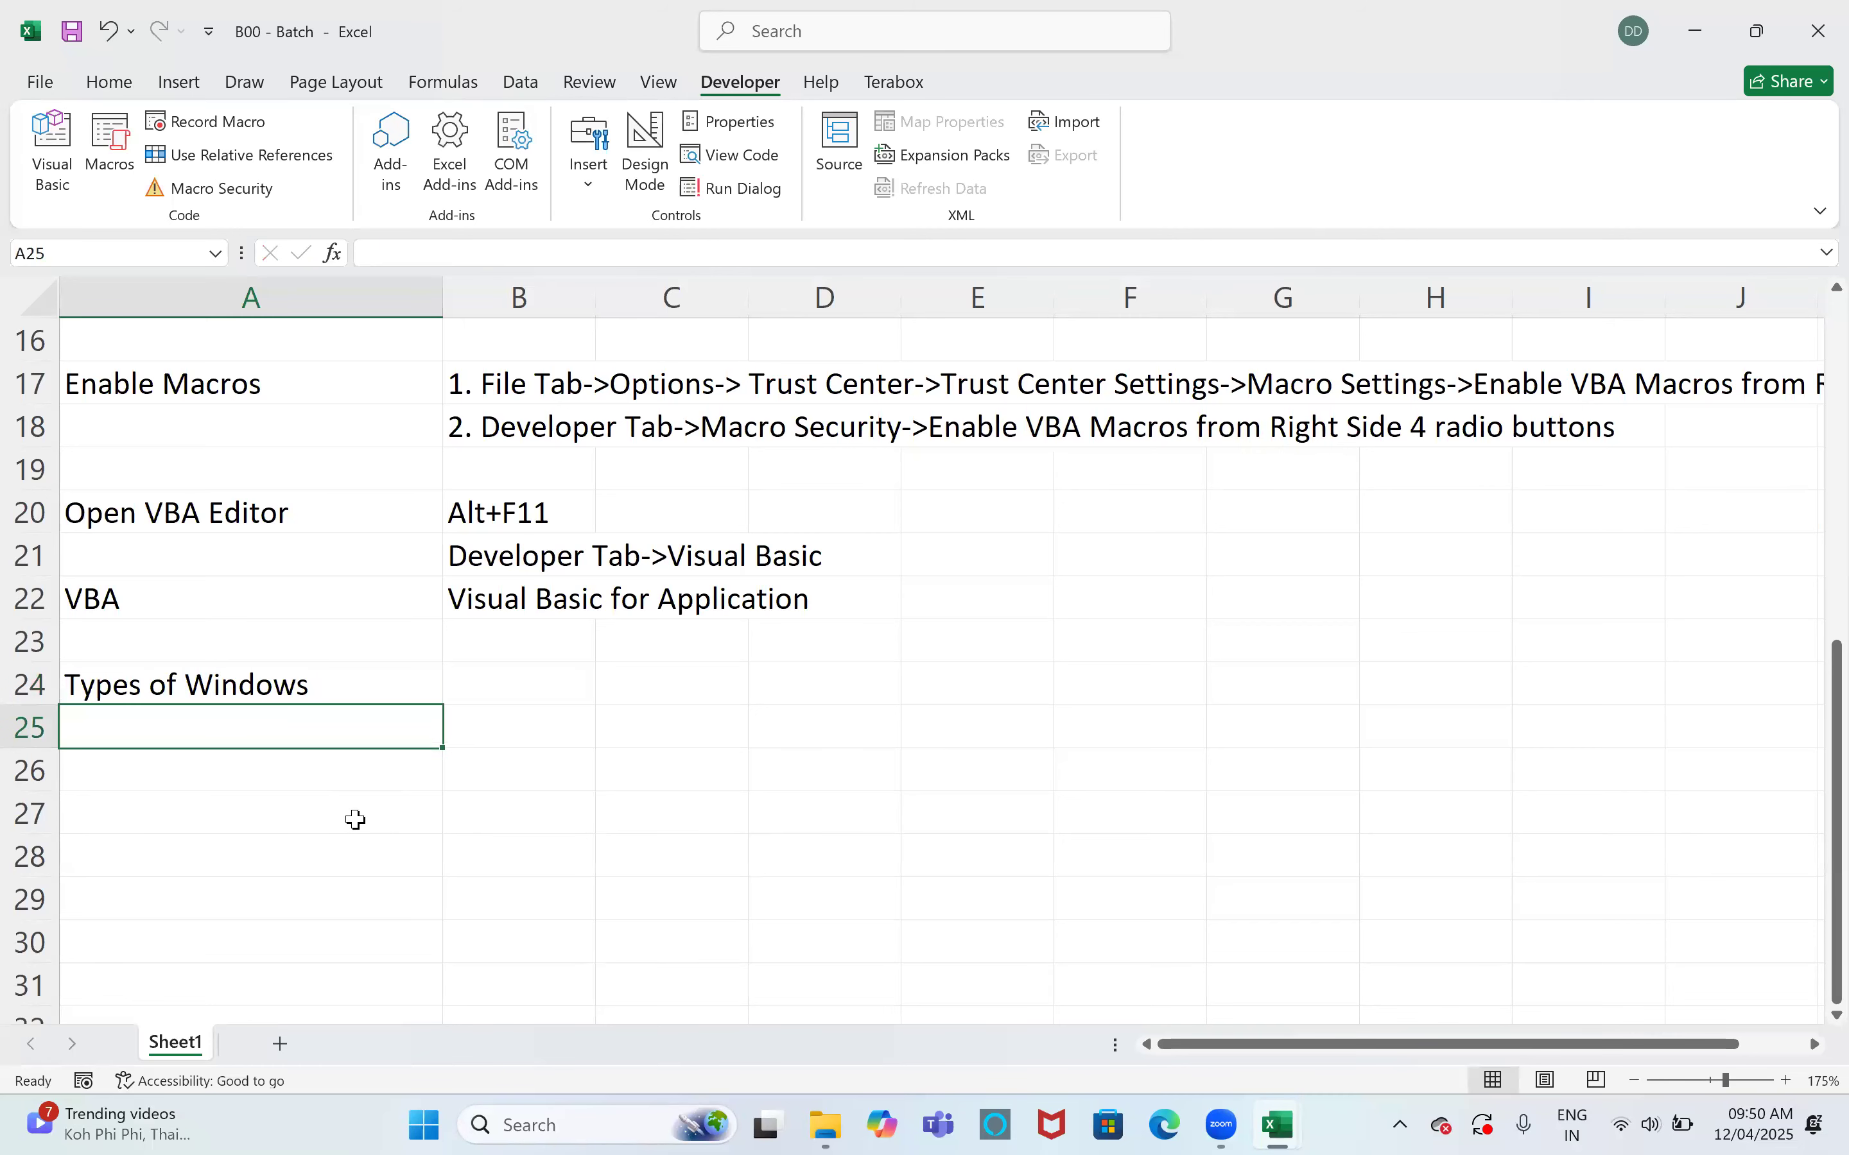
key(Up)
key(Down)
key(Right)
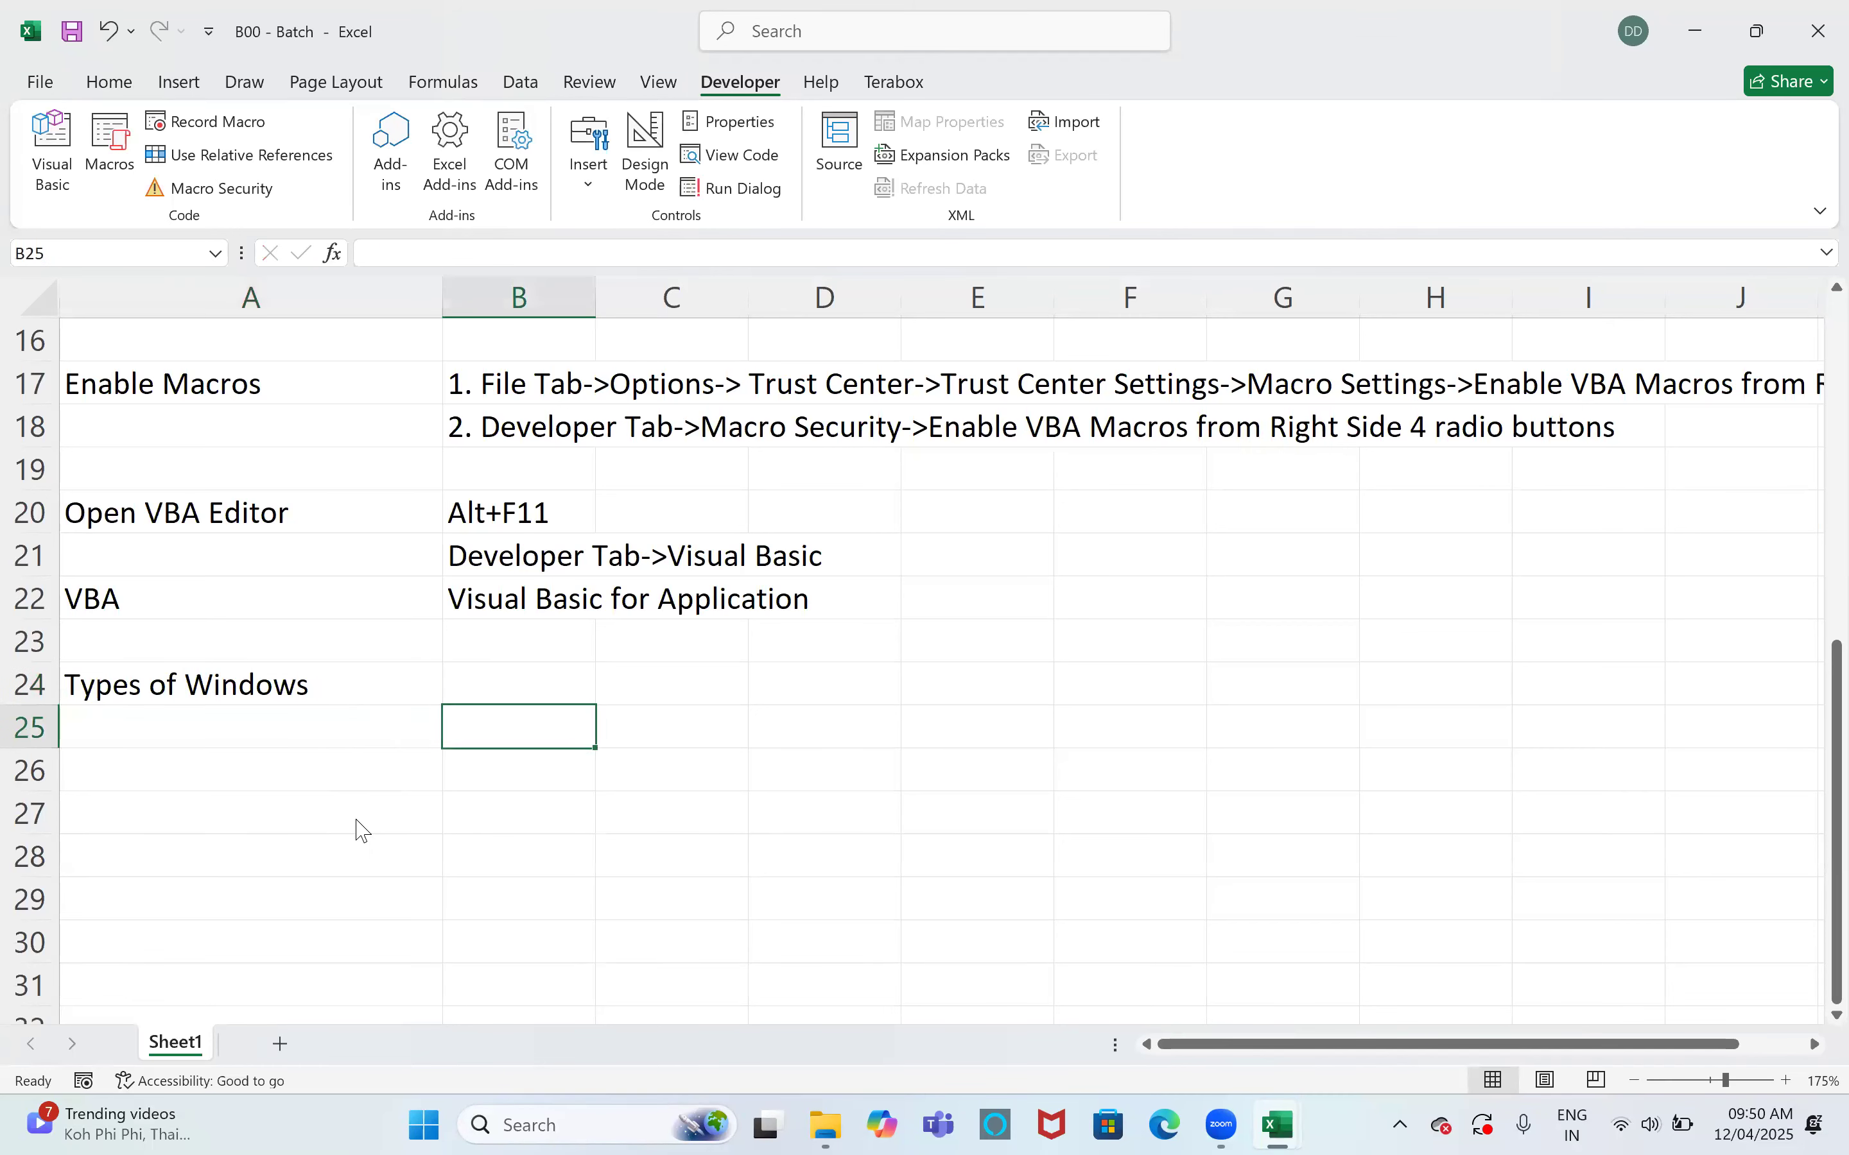
Paste the copied list of window types into the B00 - Batch workbook, starting at cell A24
key(alt+F11)
key(alt+Tab)
key(alt+Tab)
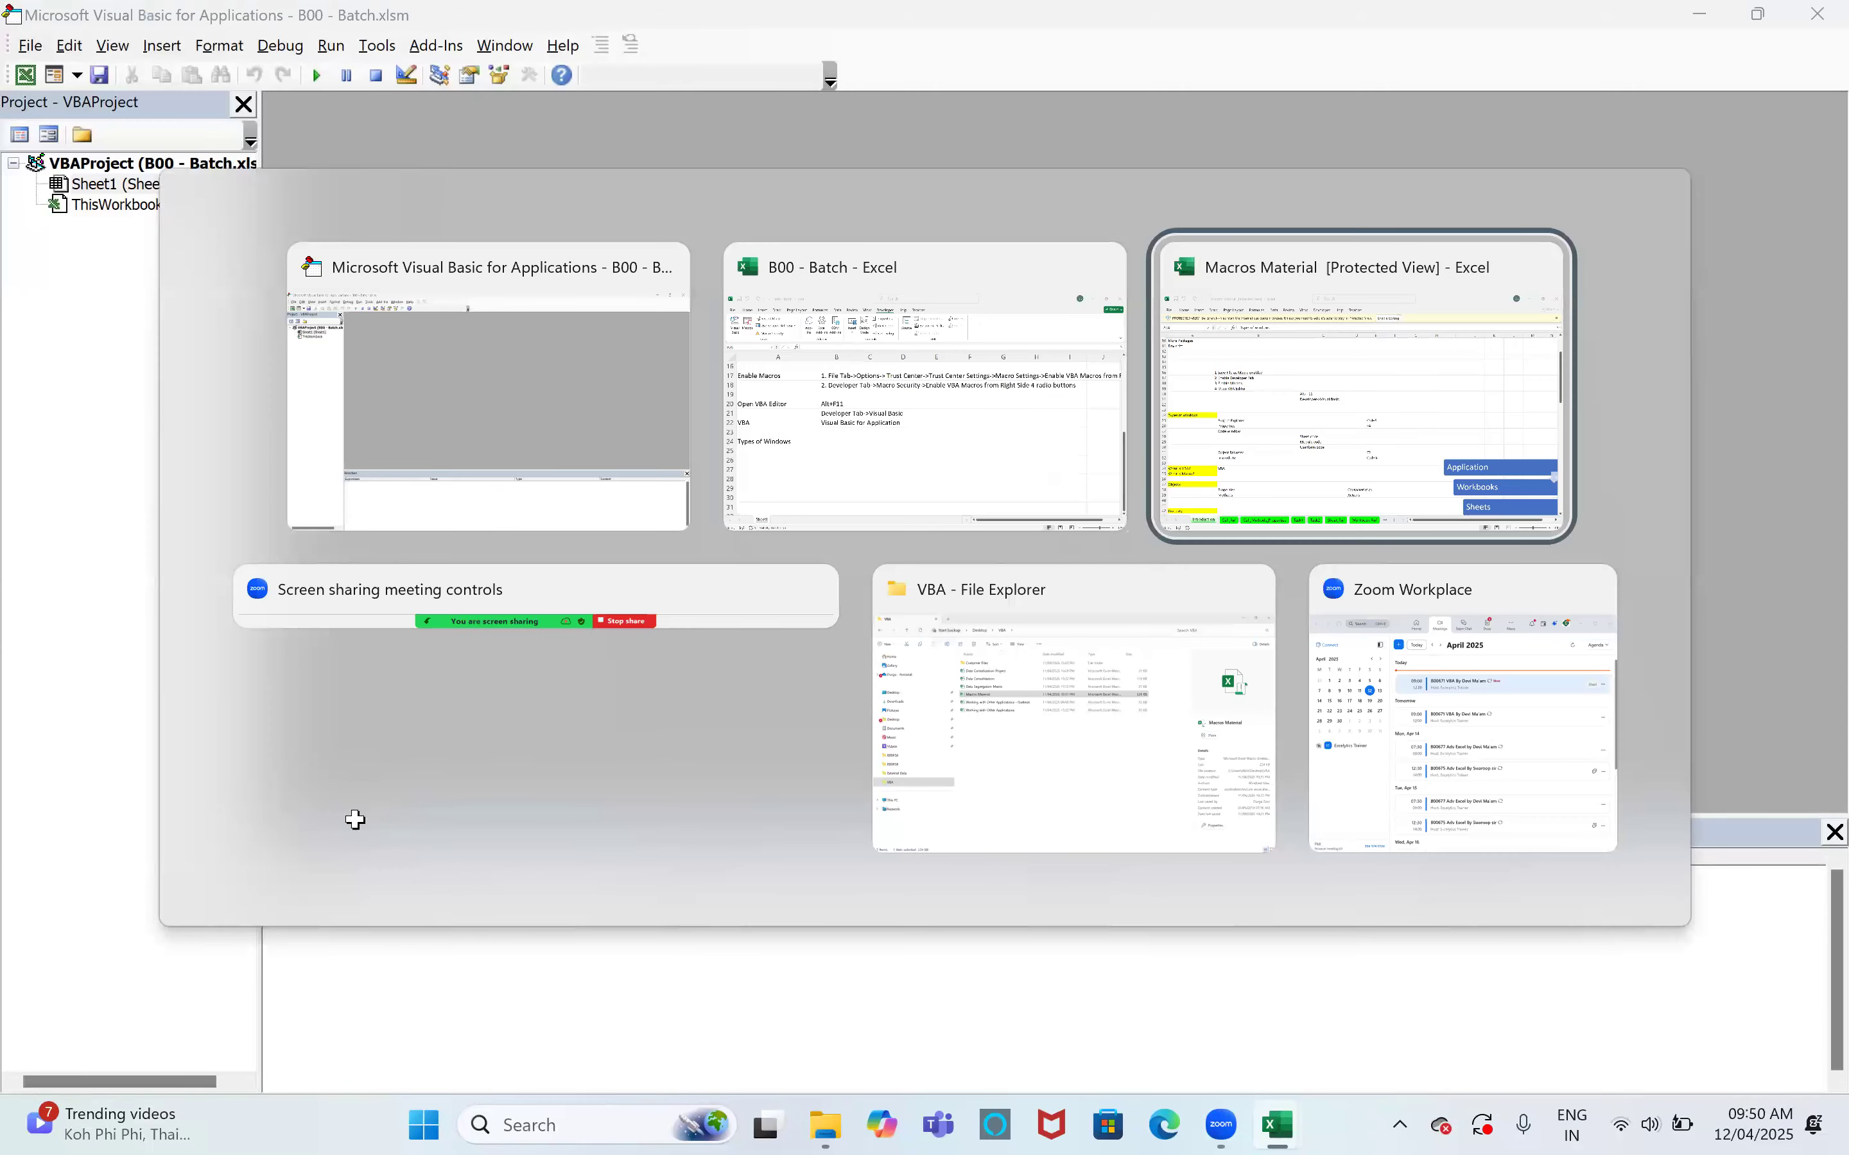
key(alt+Tab)
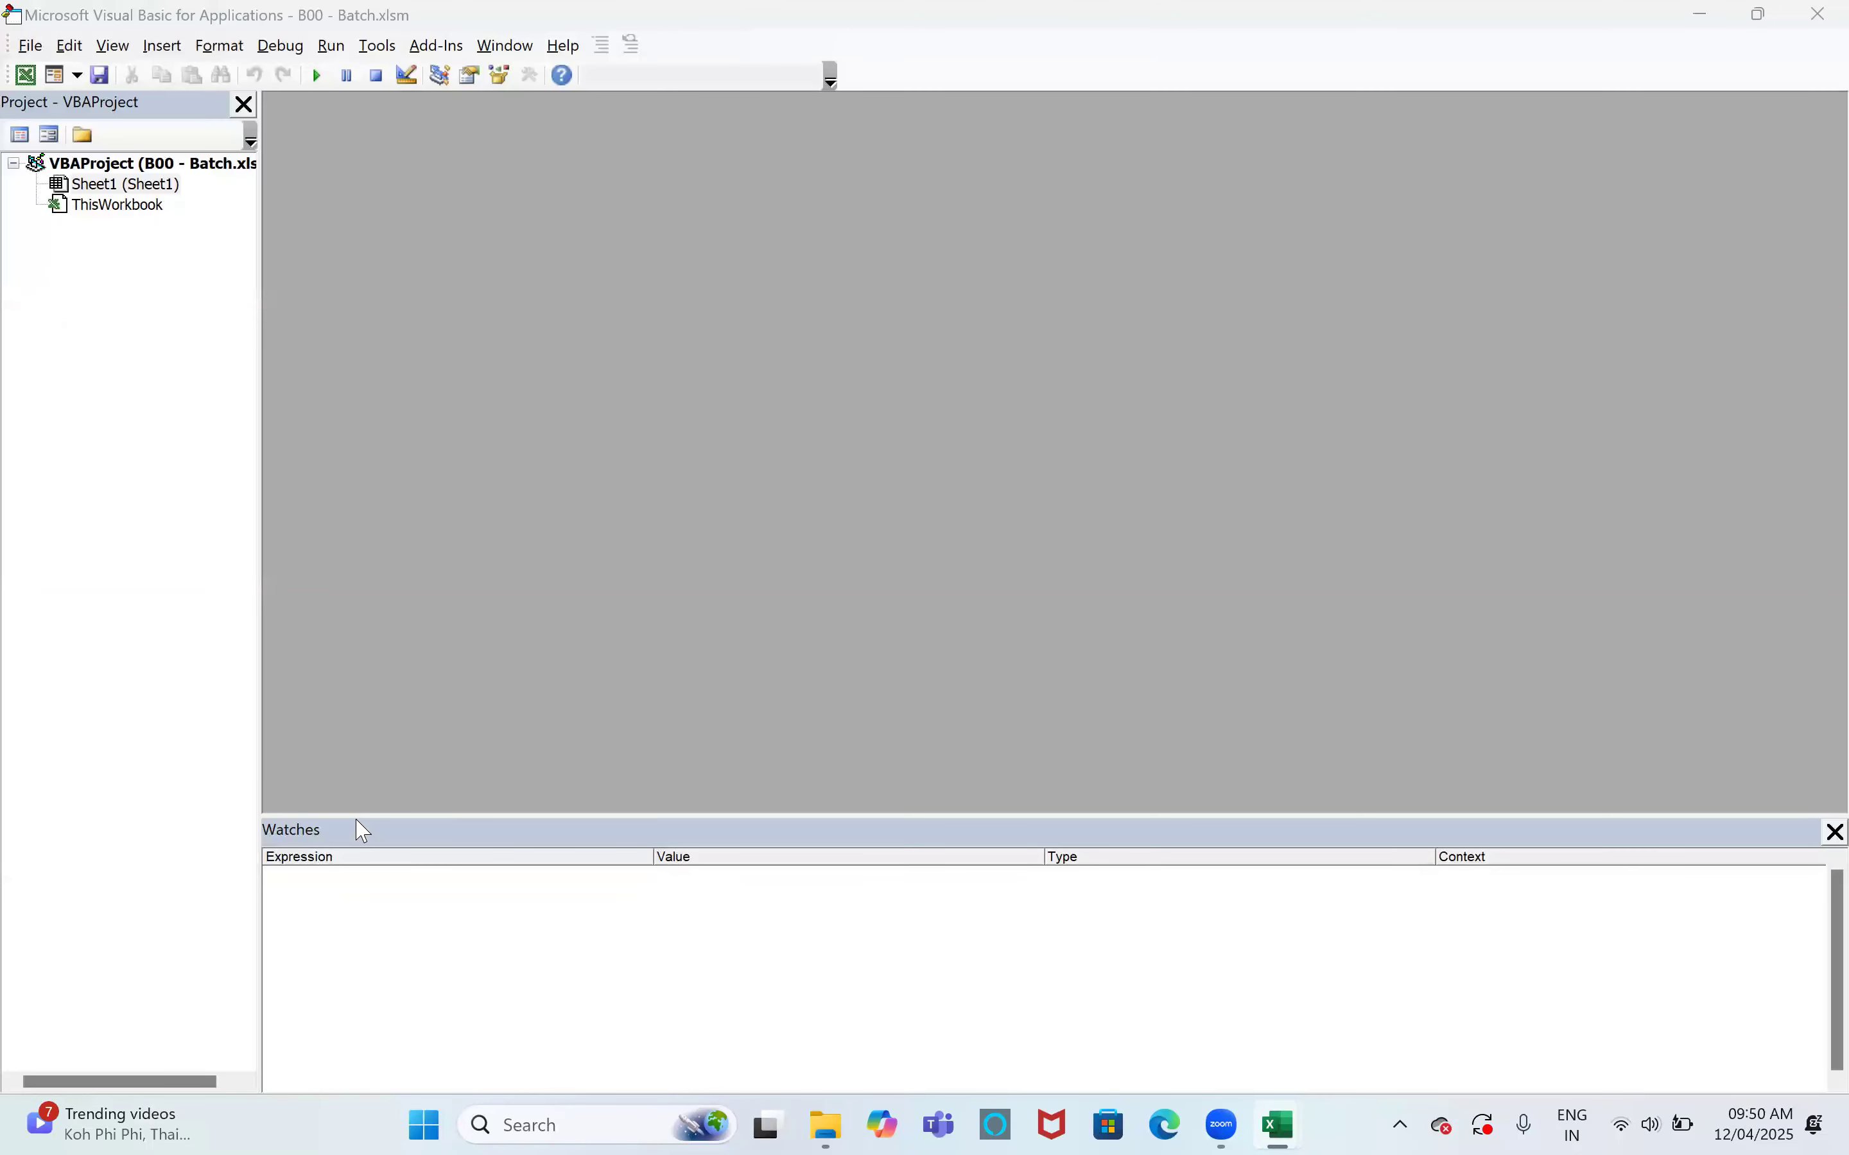
key(alt+Tab)
key(alt+Tab)
key(Up)
key(Left)
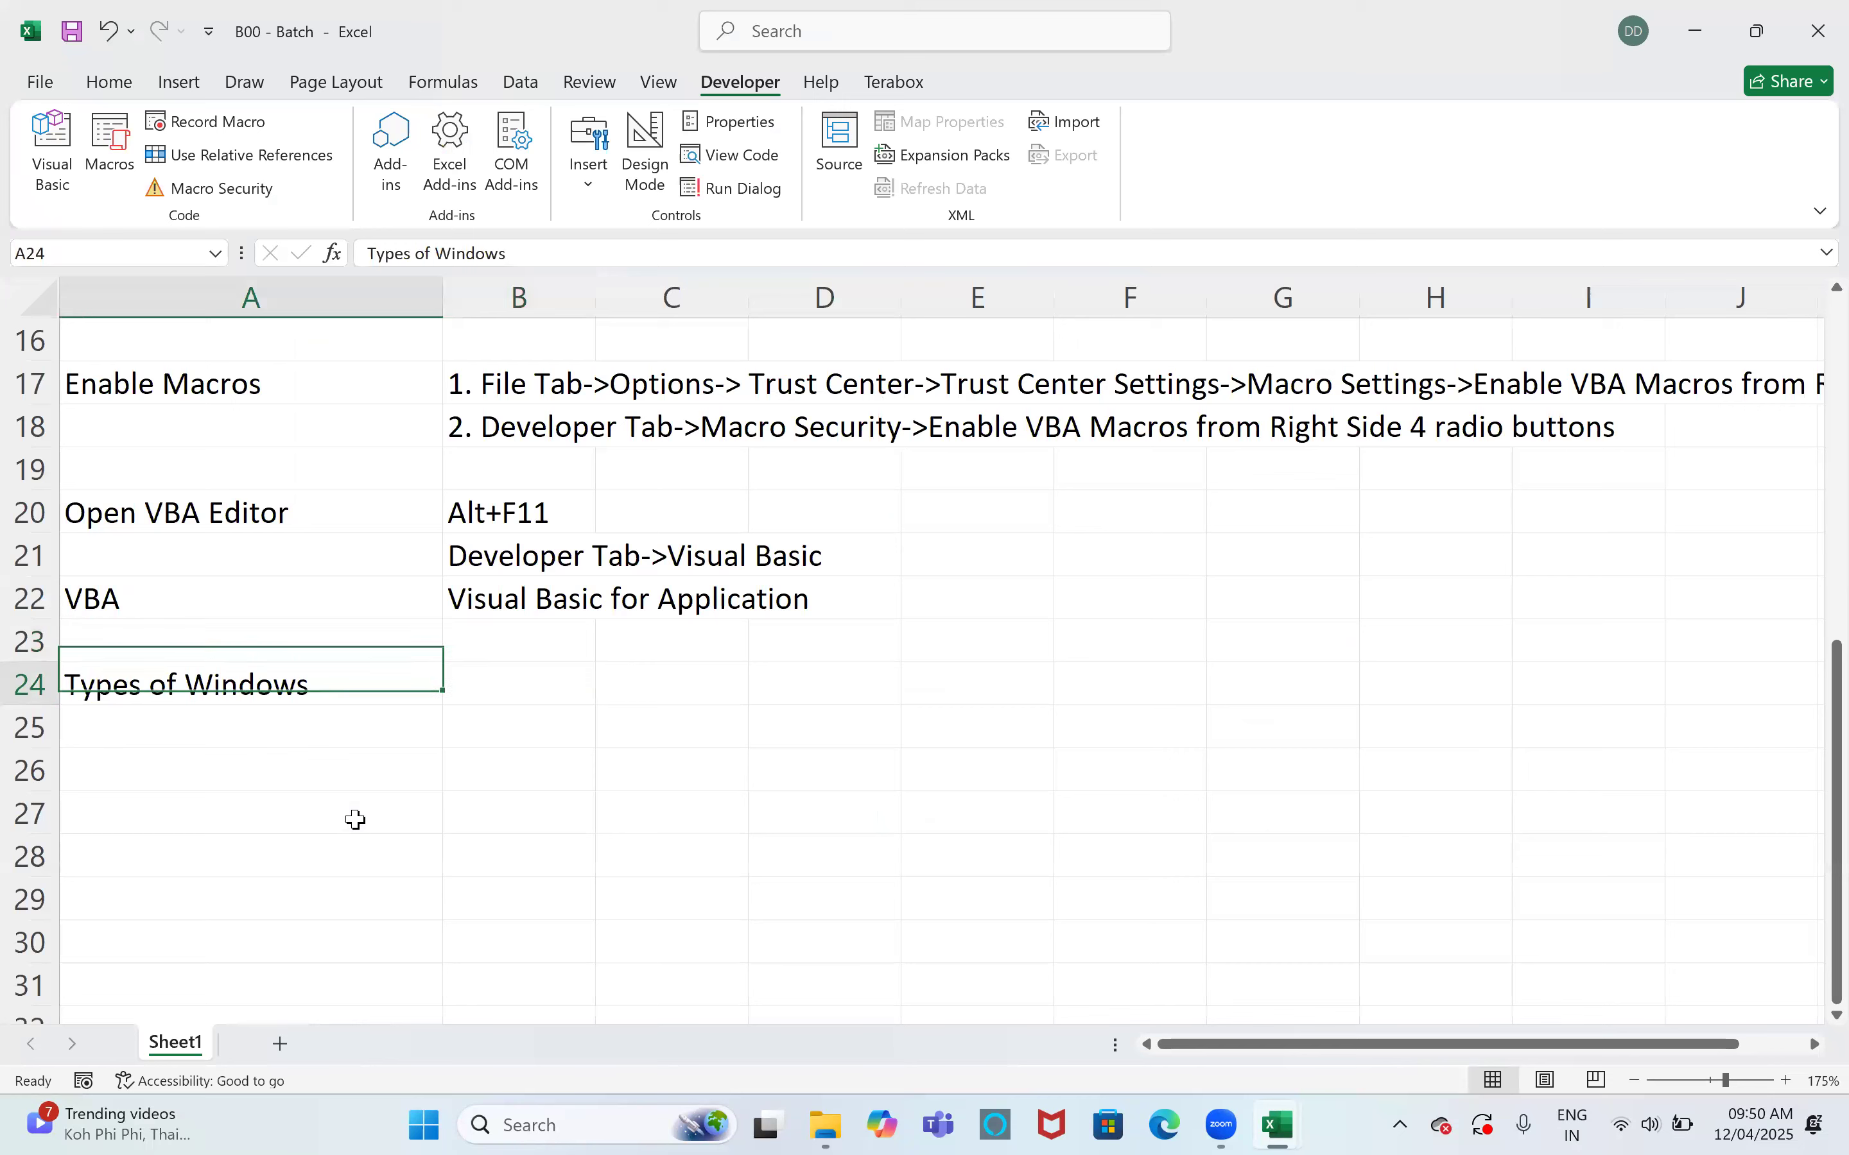
key(ctrl+v)
key(Right)
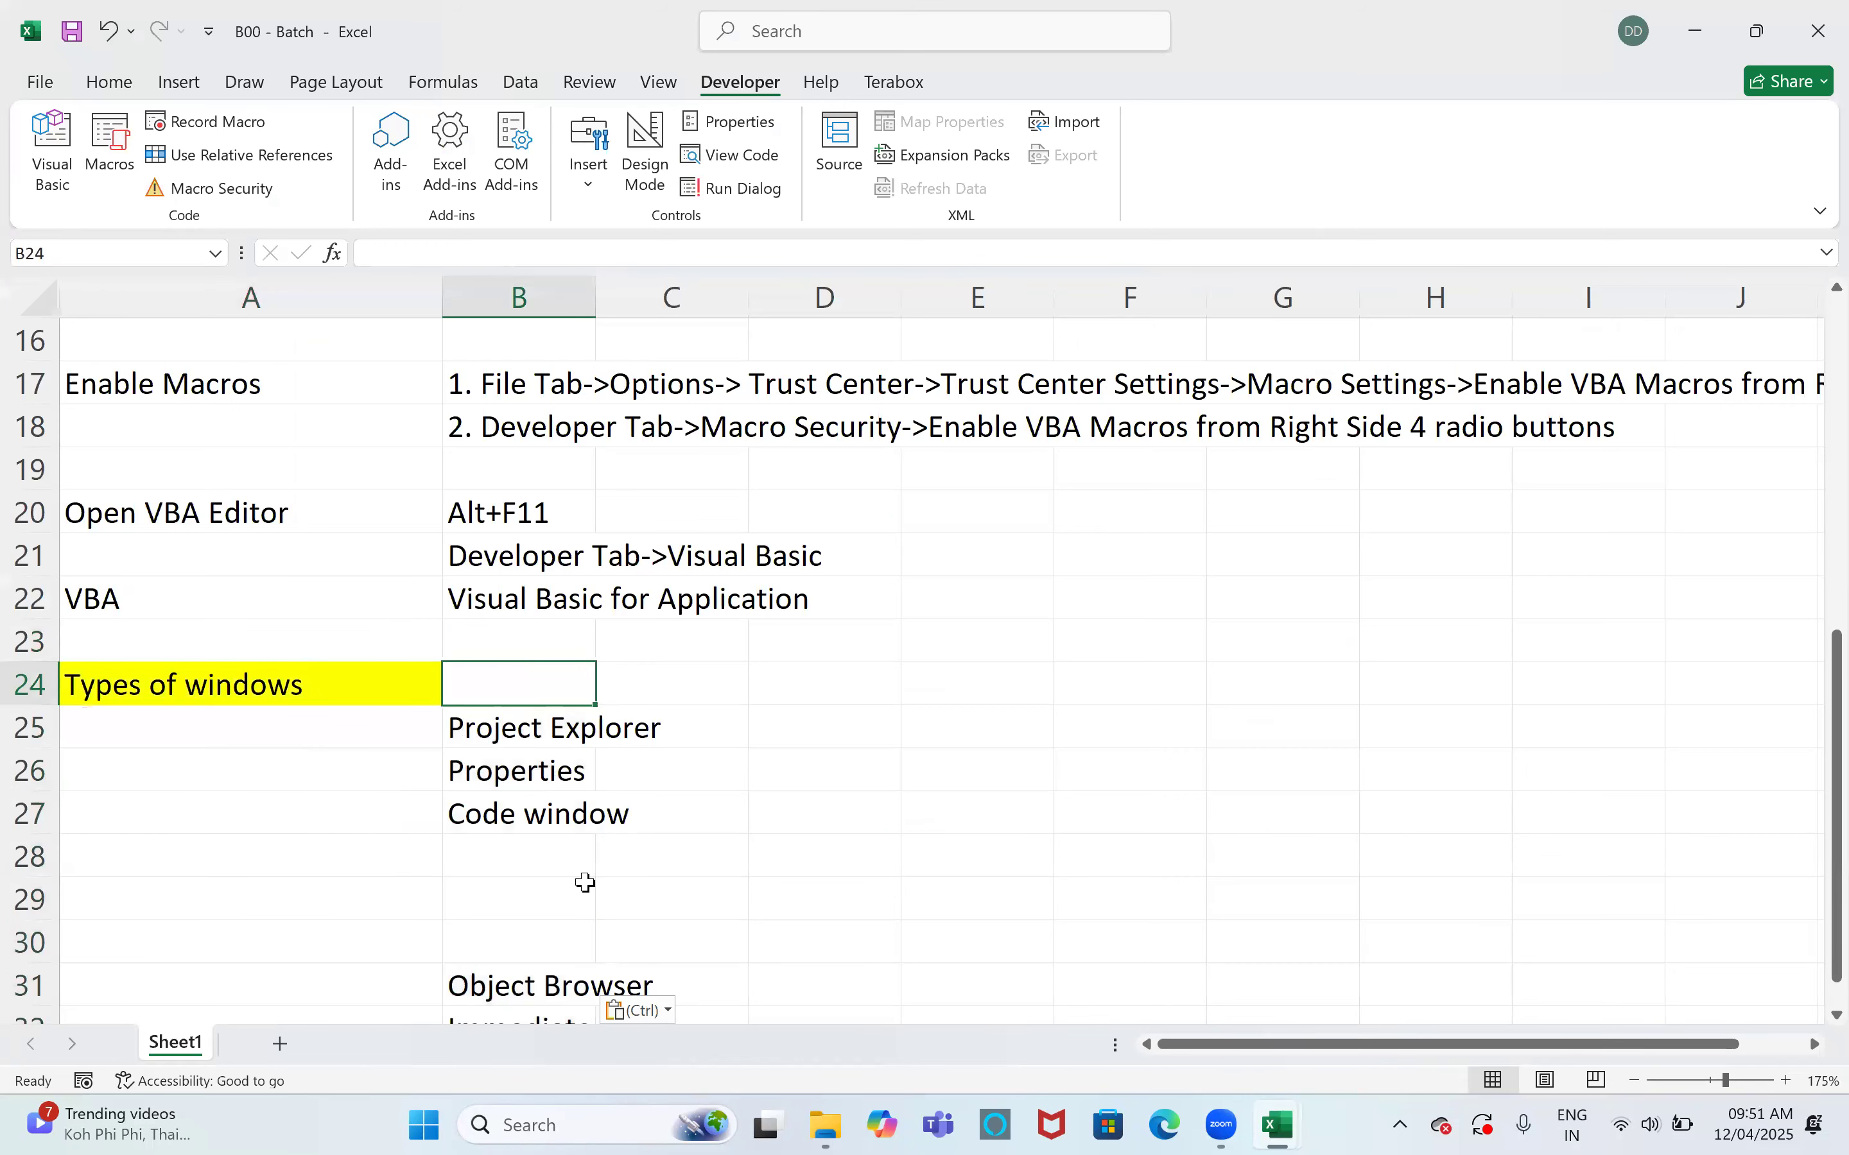
Set the width of column B to 50
scroll(515, 776, down, 1)
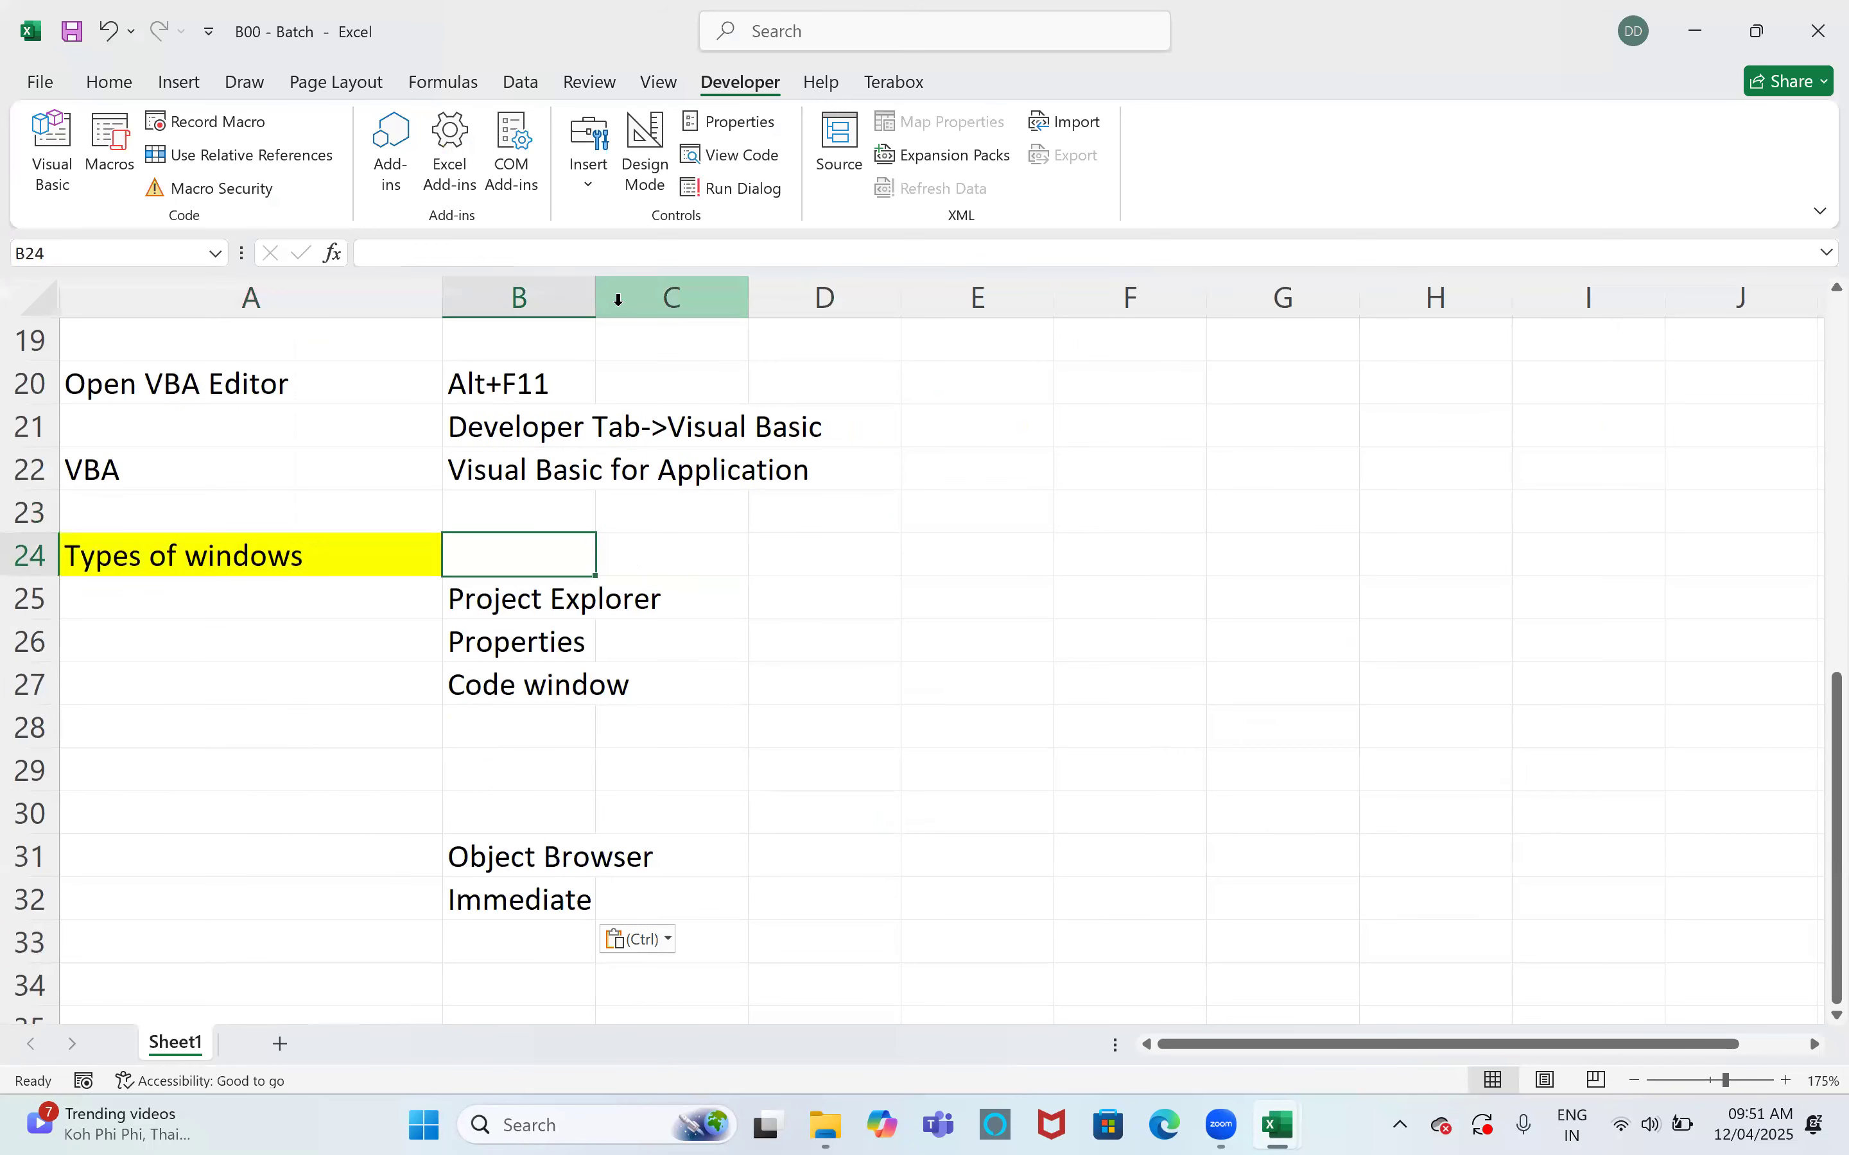
double_click(599, 291)
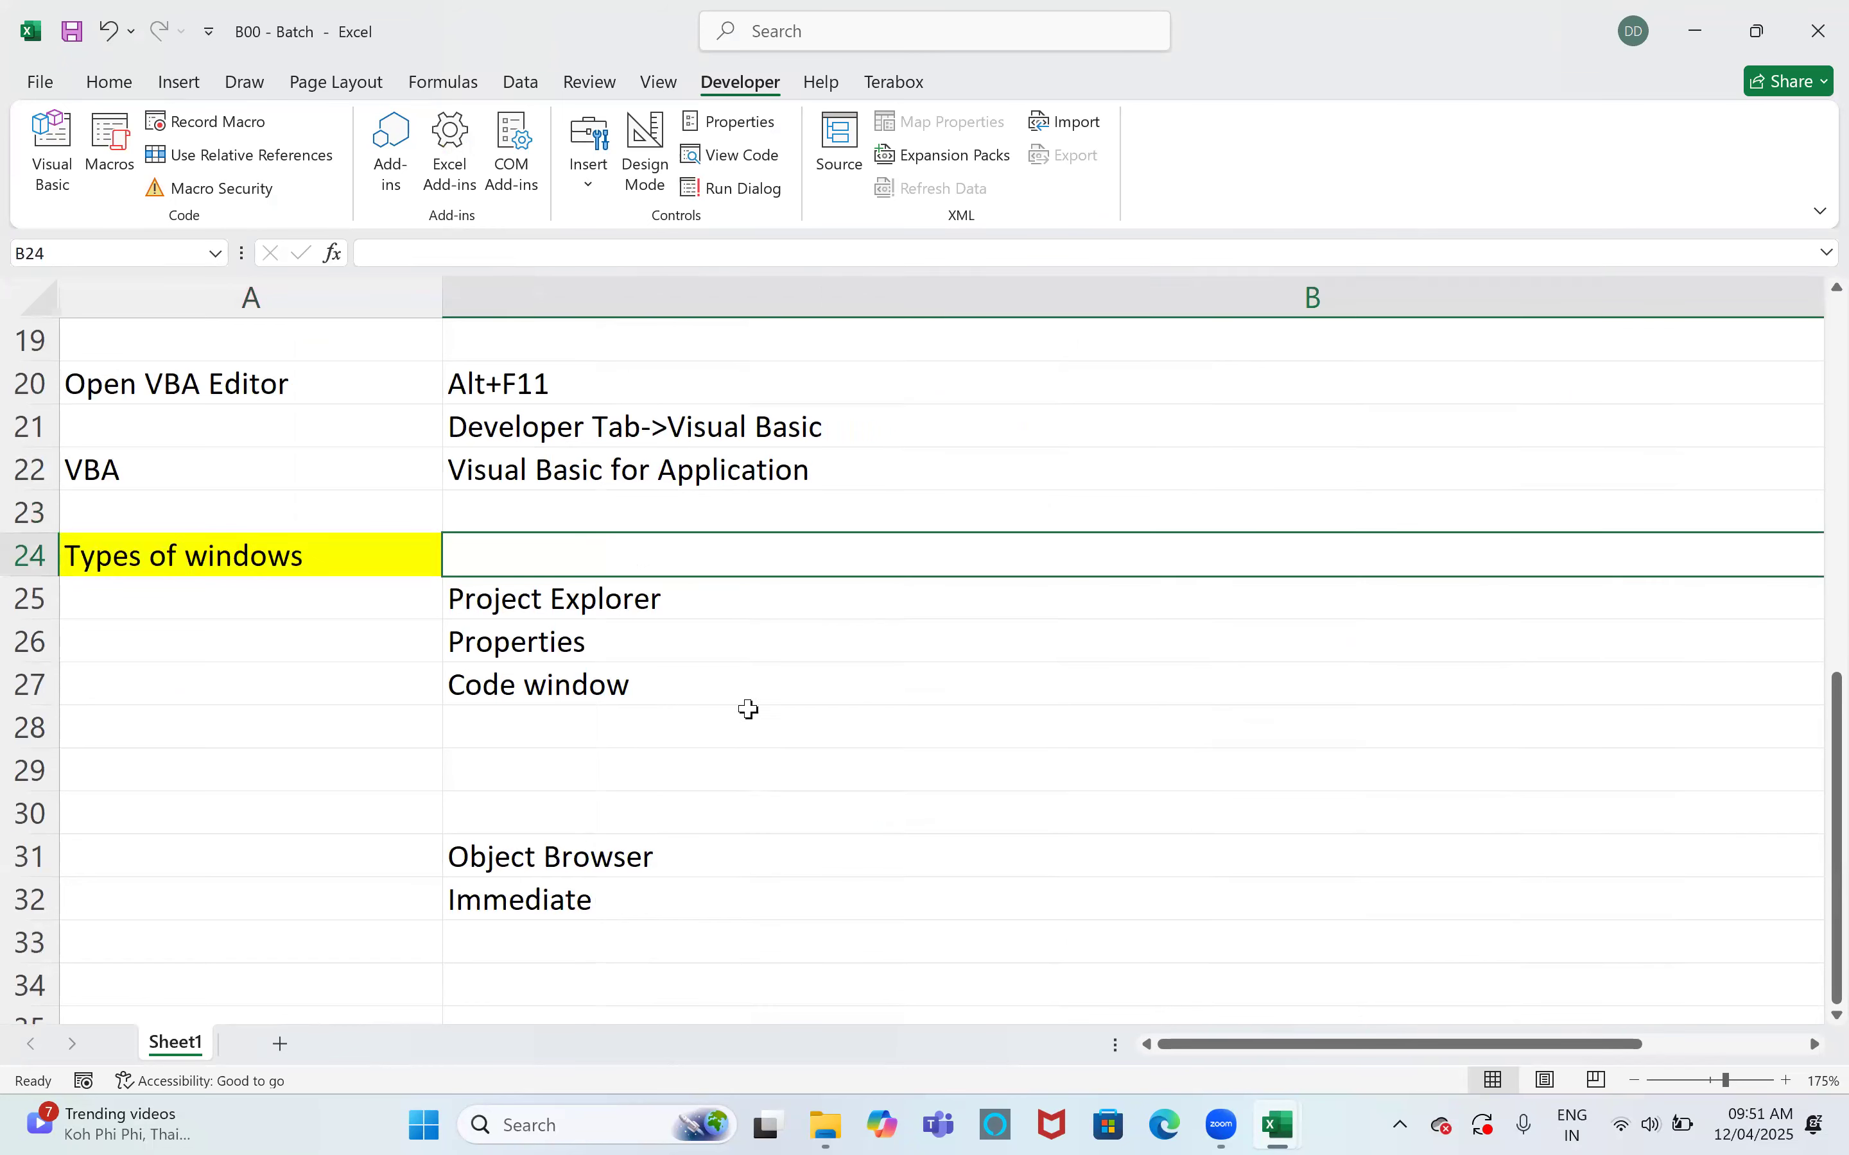
drag(1549, 1062, 1635, 1059)
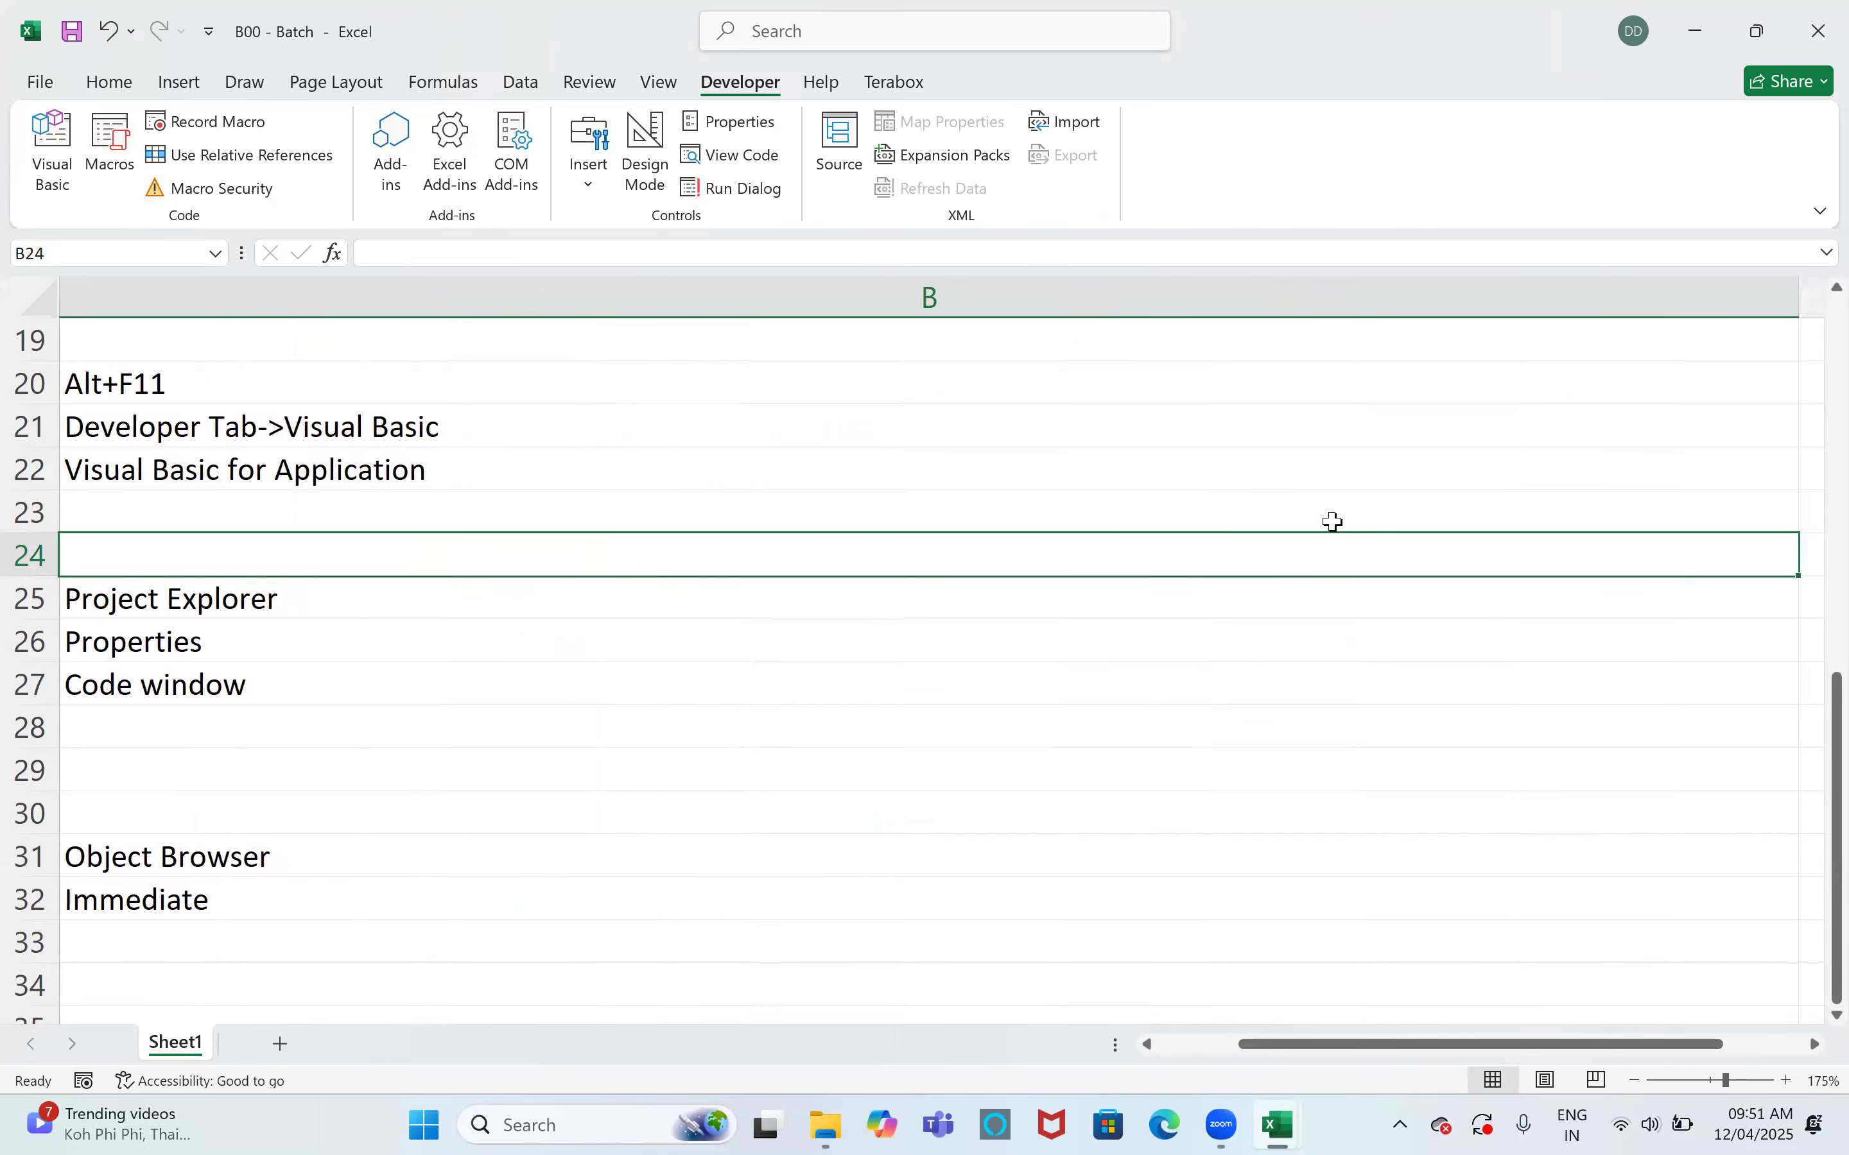
click(1167, 297)
right_click(1167, 295)
click(1261, 709)
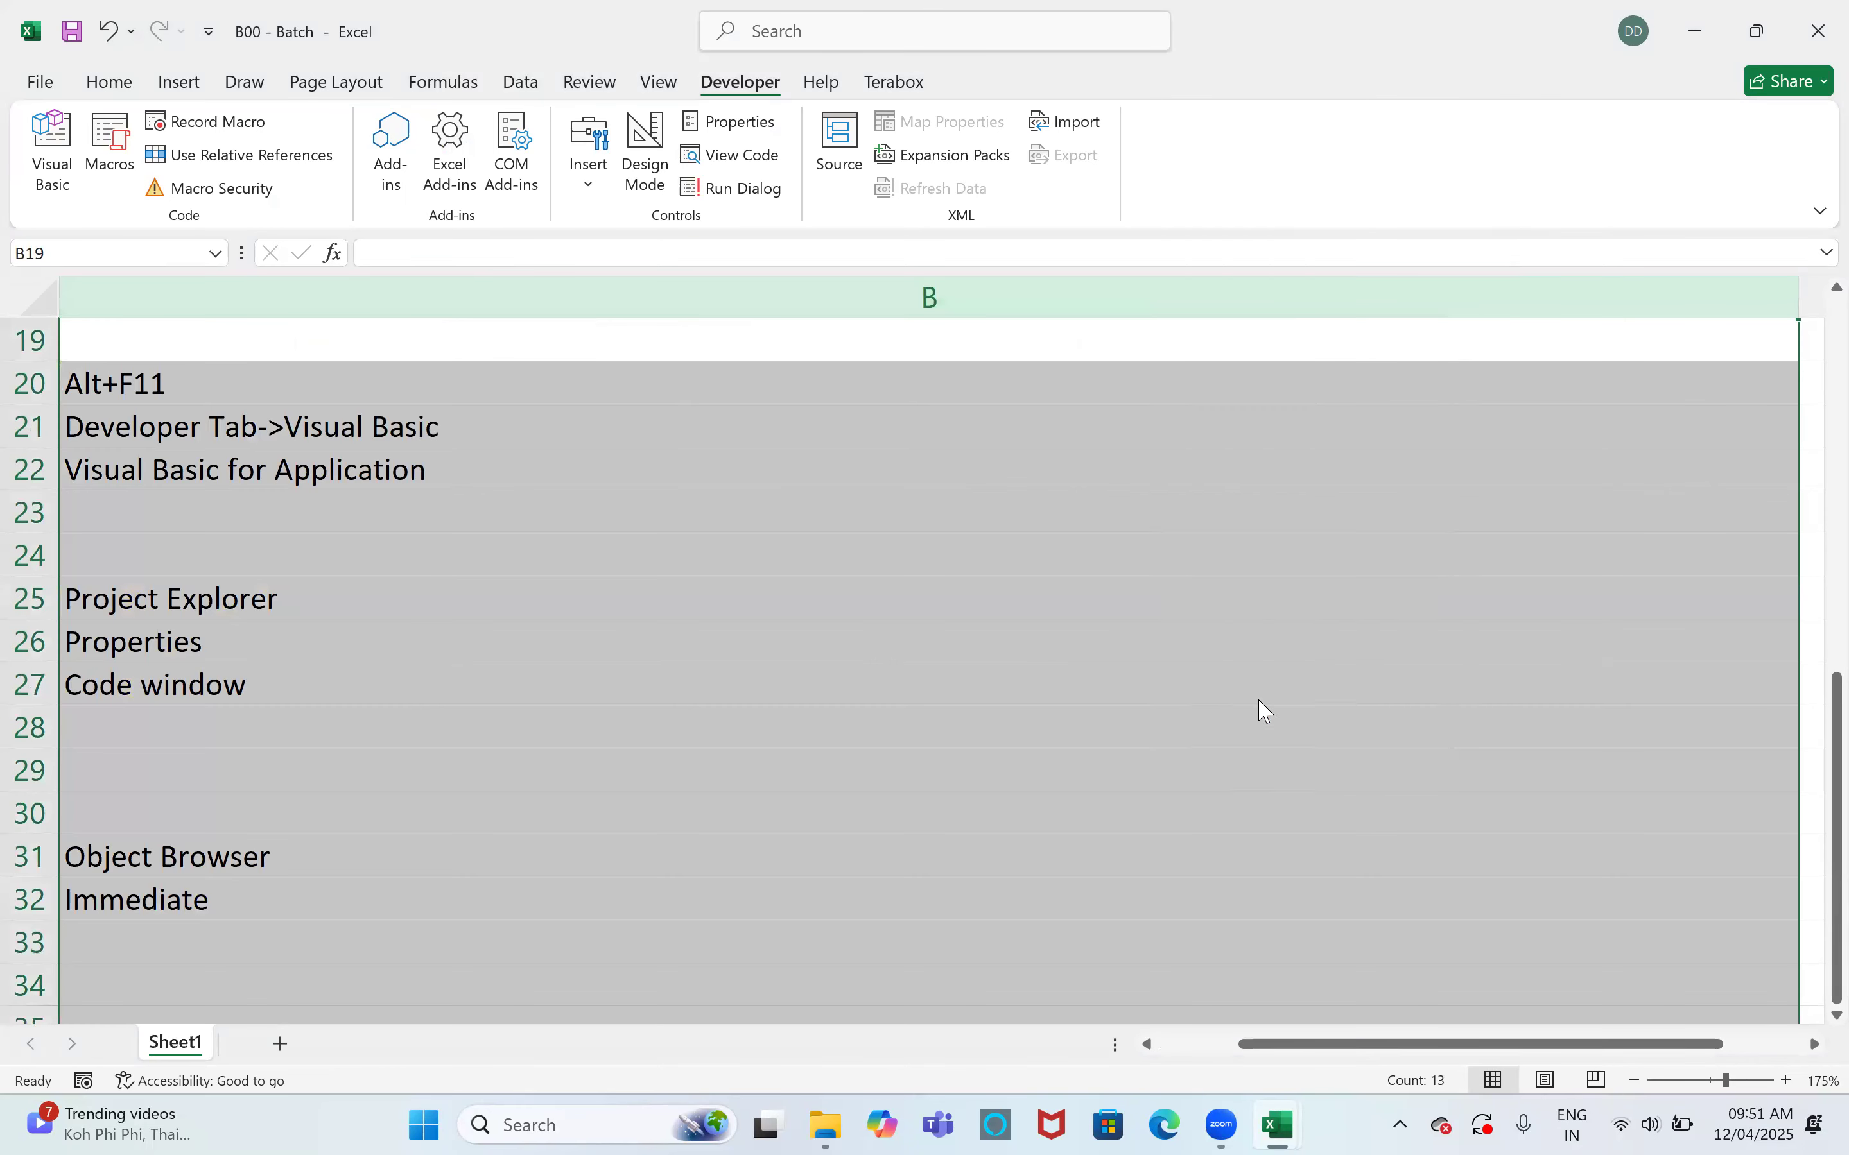
text(50)
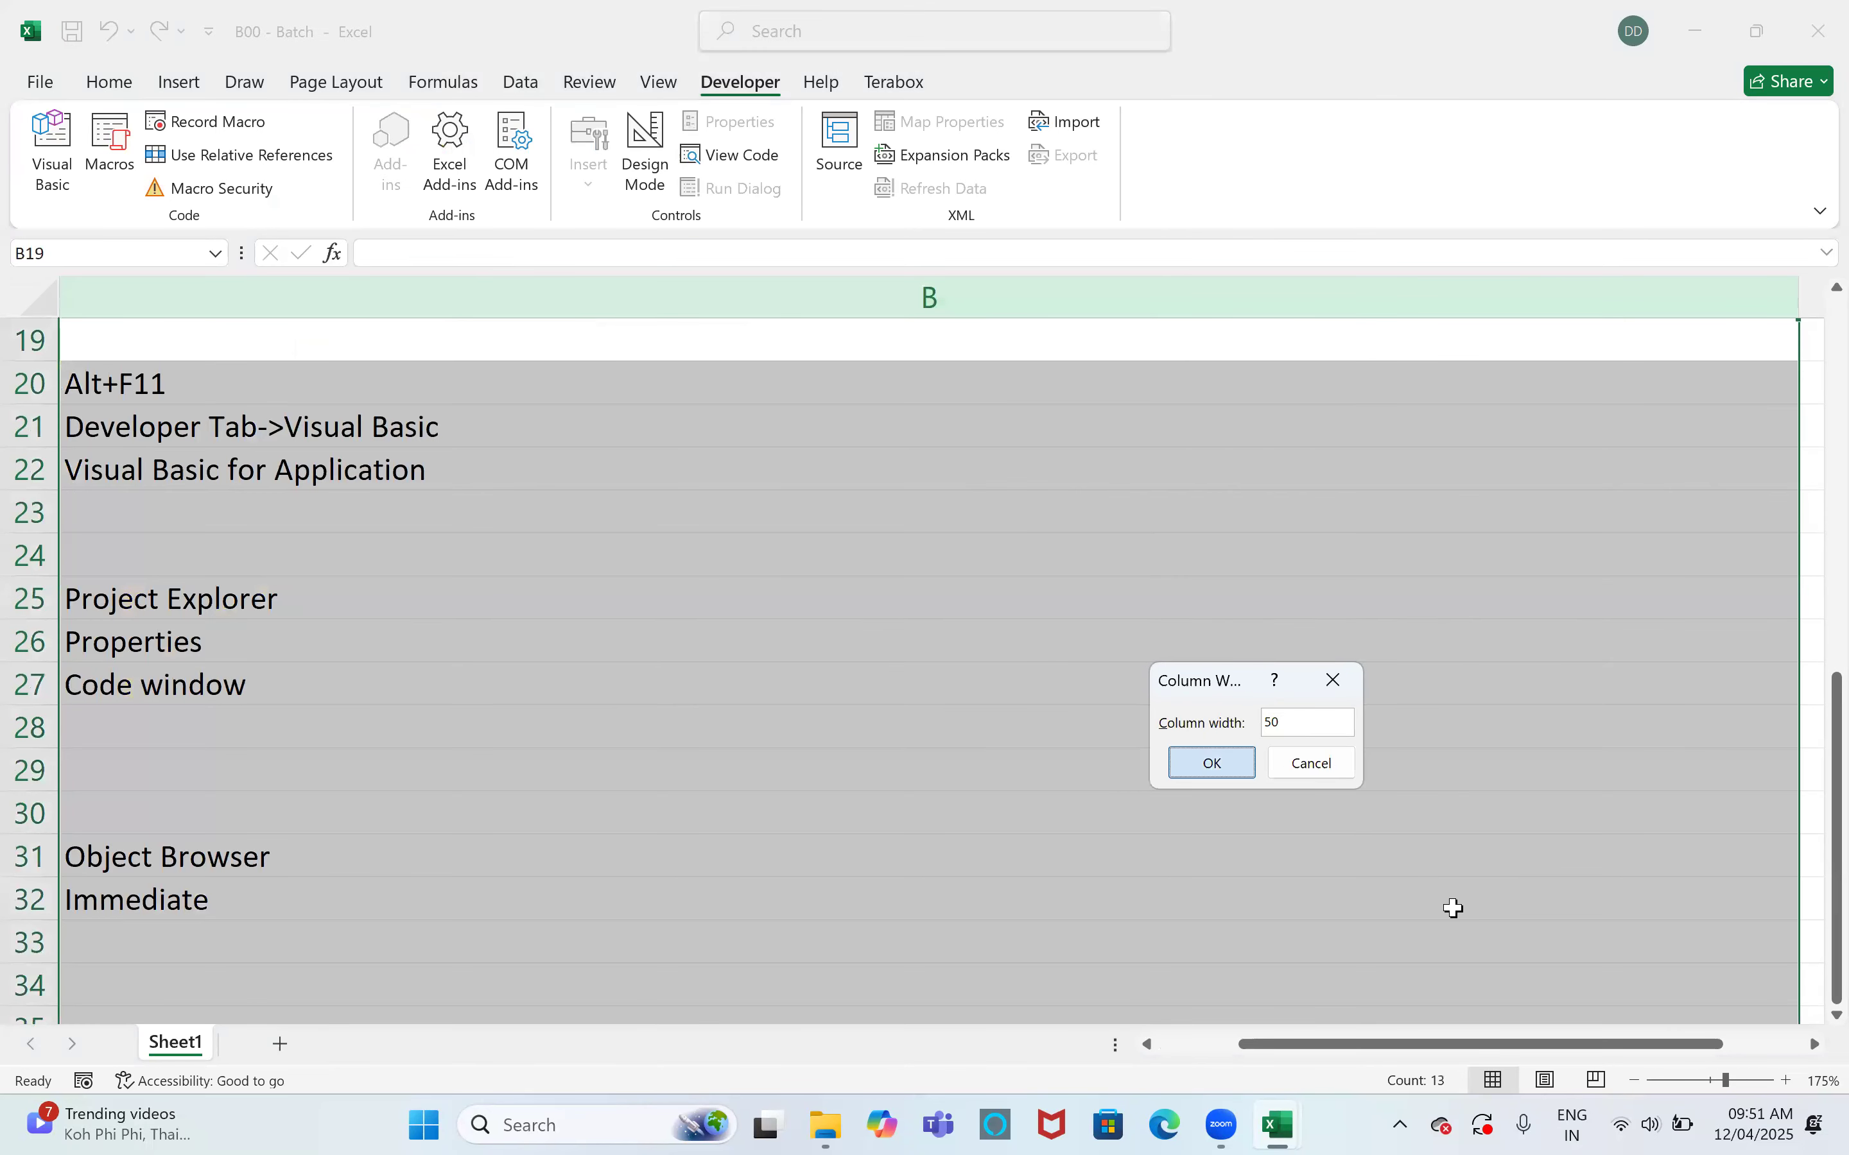
key(Return)
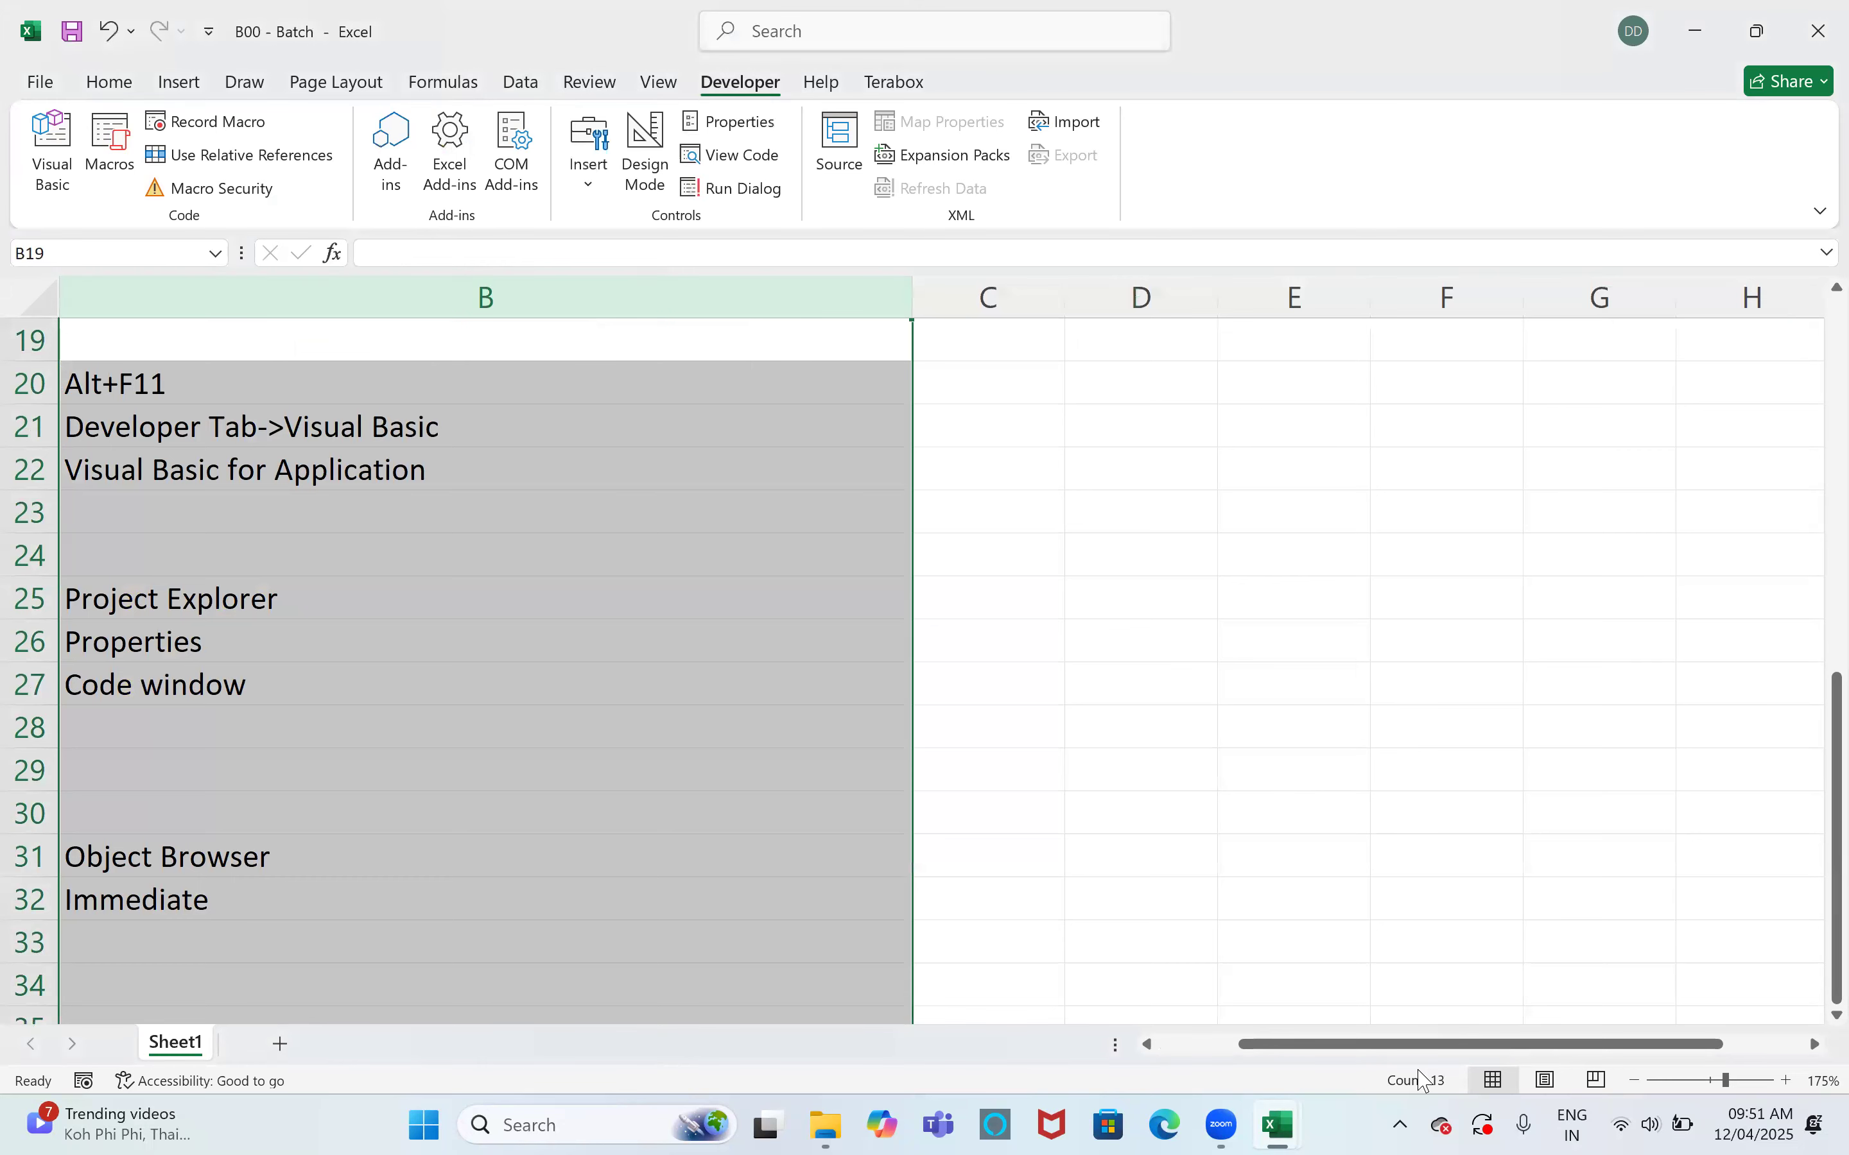
Wrap the text in the setup instructions in cells B13:B18
scroll(871, 557, up, 6)
scroll(887, 478, down, 3)
drag(764, 469, 764, 684)
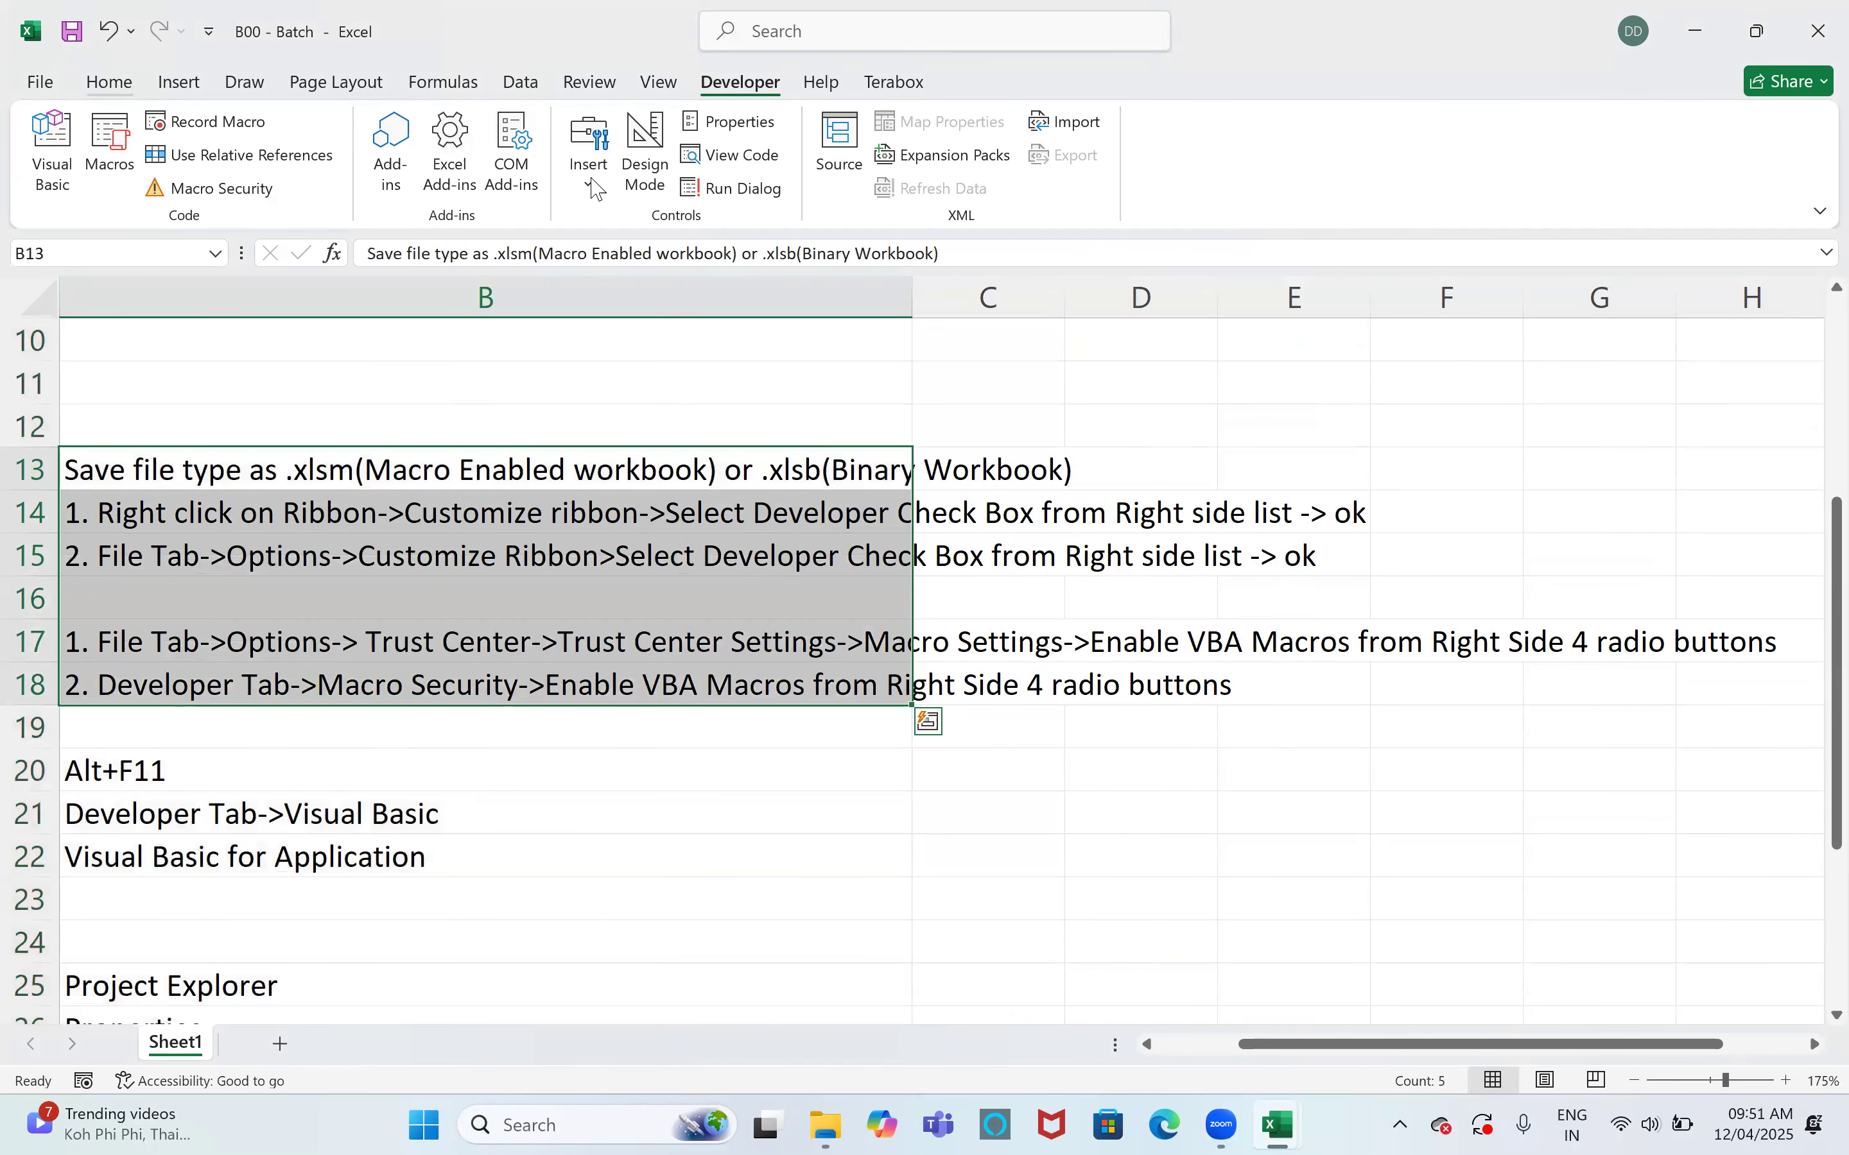
key(alt+h)
key(w)
click(1126, 726)
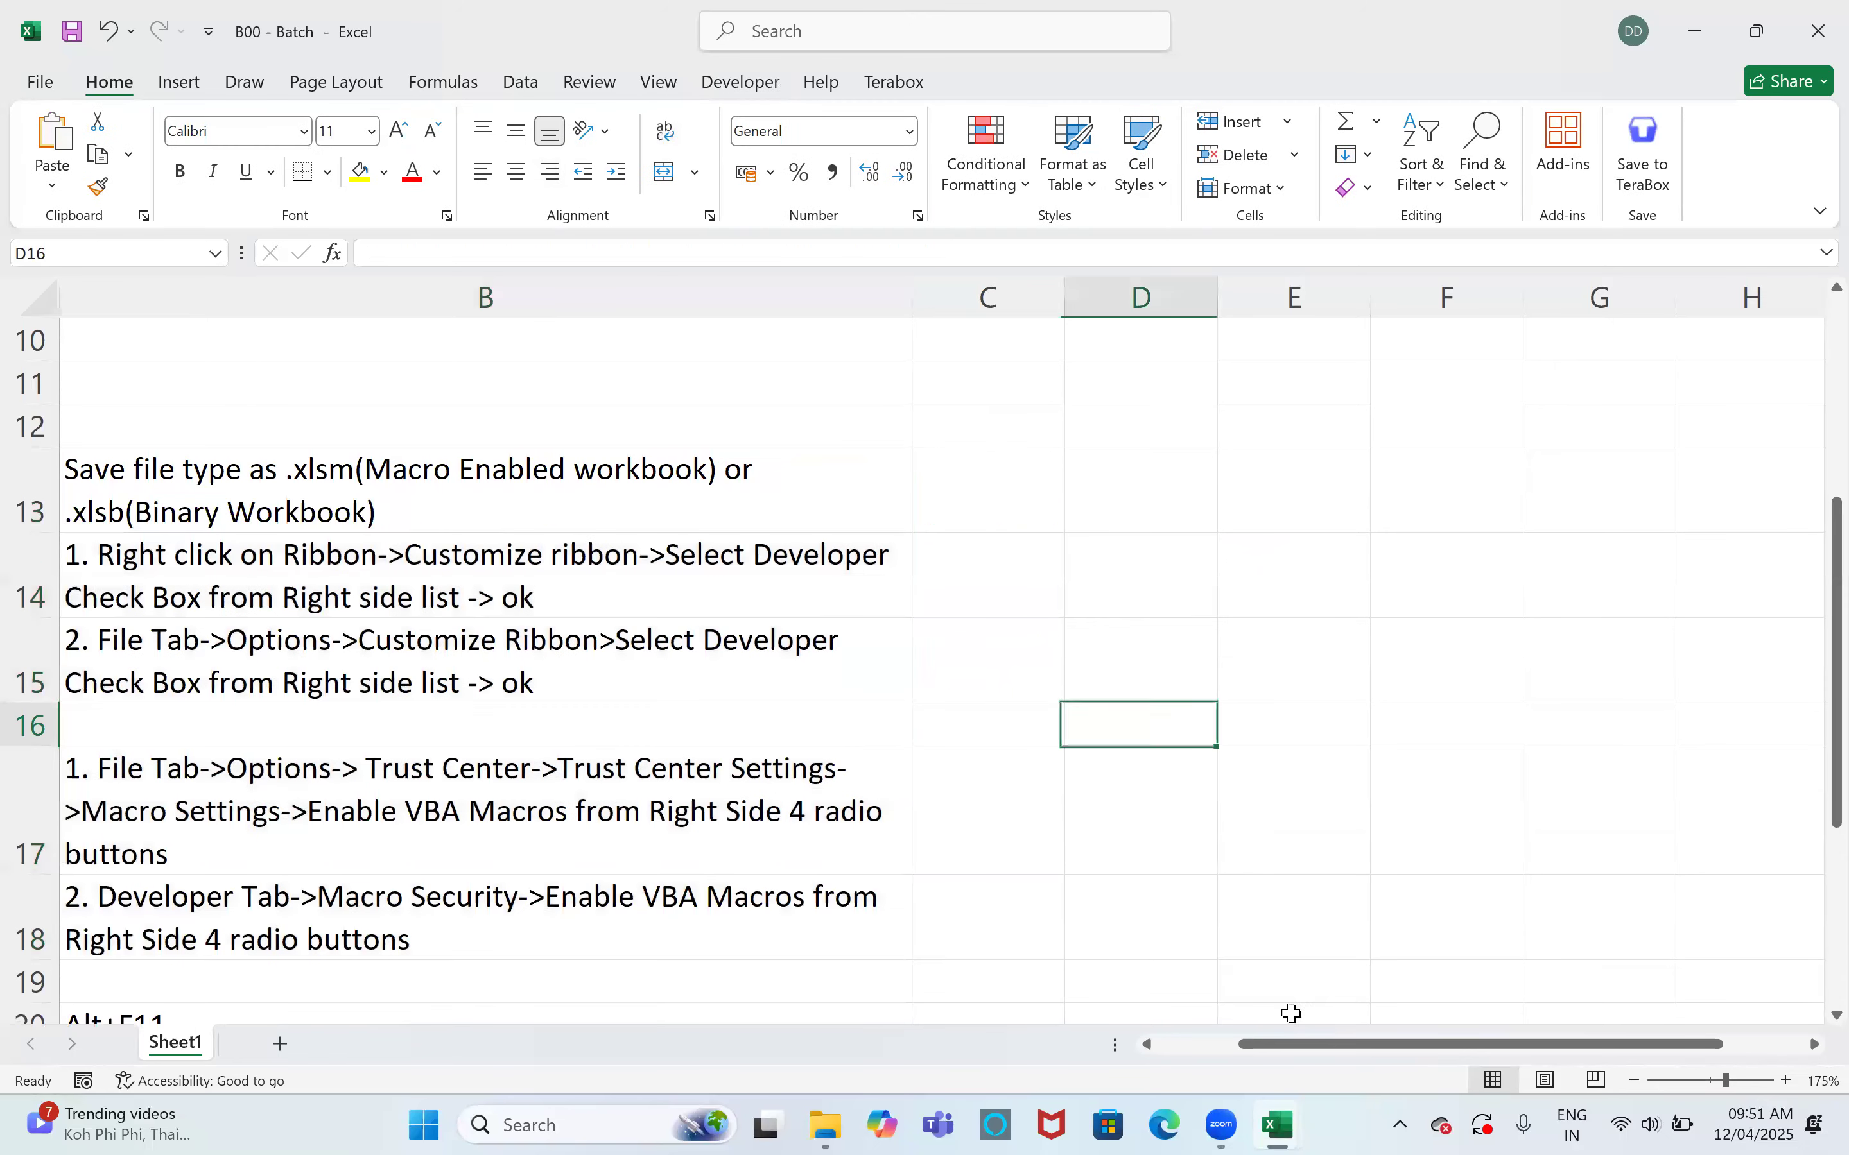
Narrow column B to a little over half its width, keeping the window names readable
drag(1271, 1047, 1192, 1047)
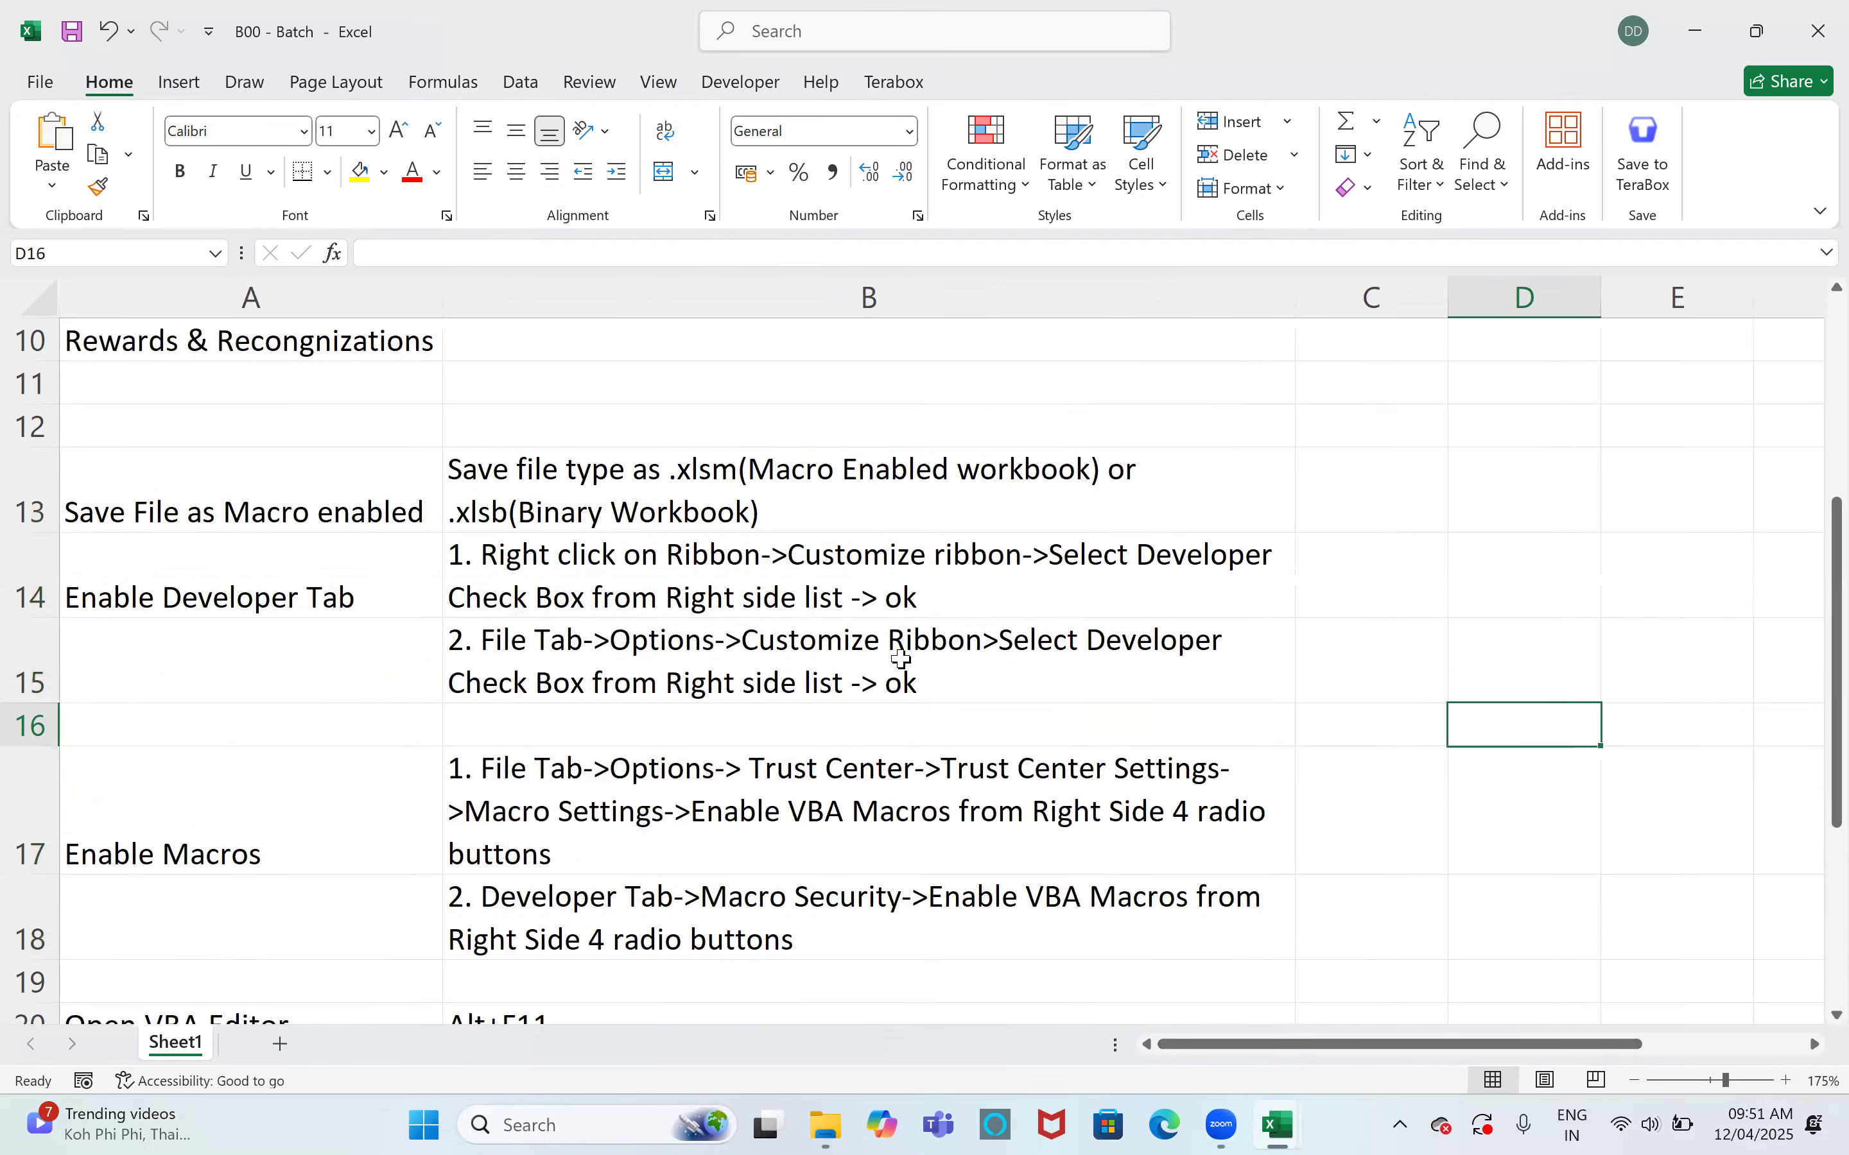
scroll(804, 660, down, 4)
scroll(804, 660, up, 1)
click(879, 600)
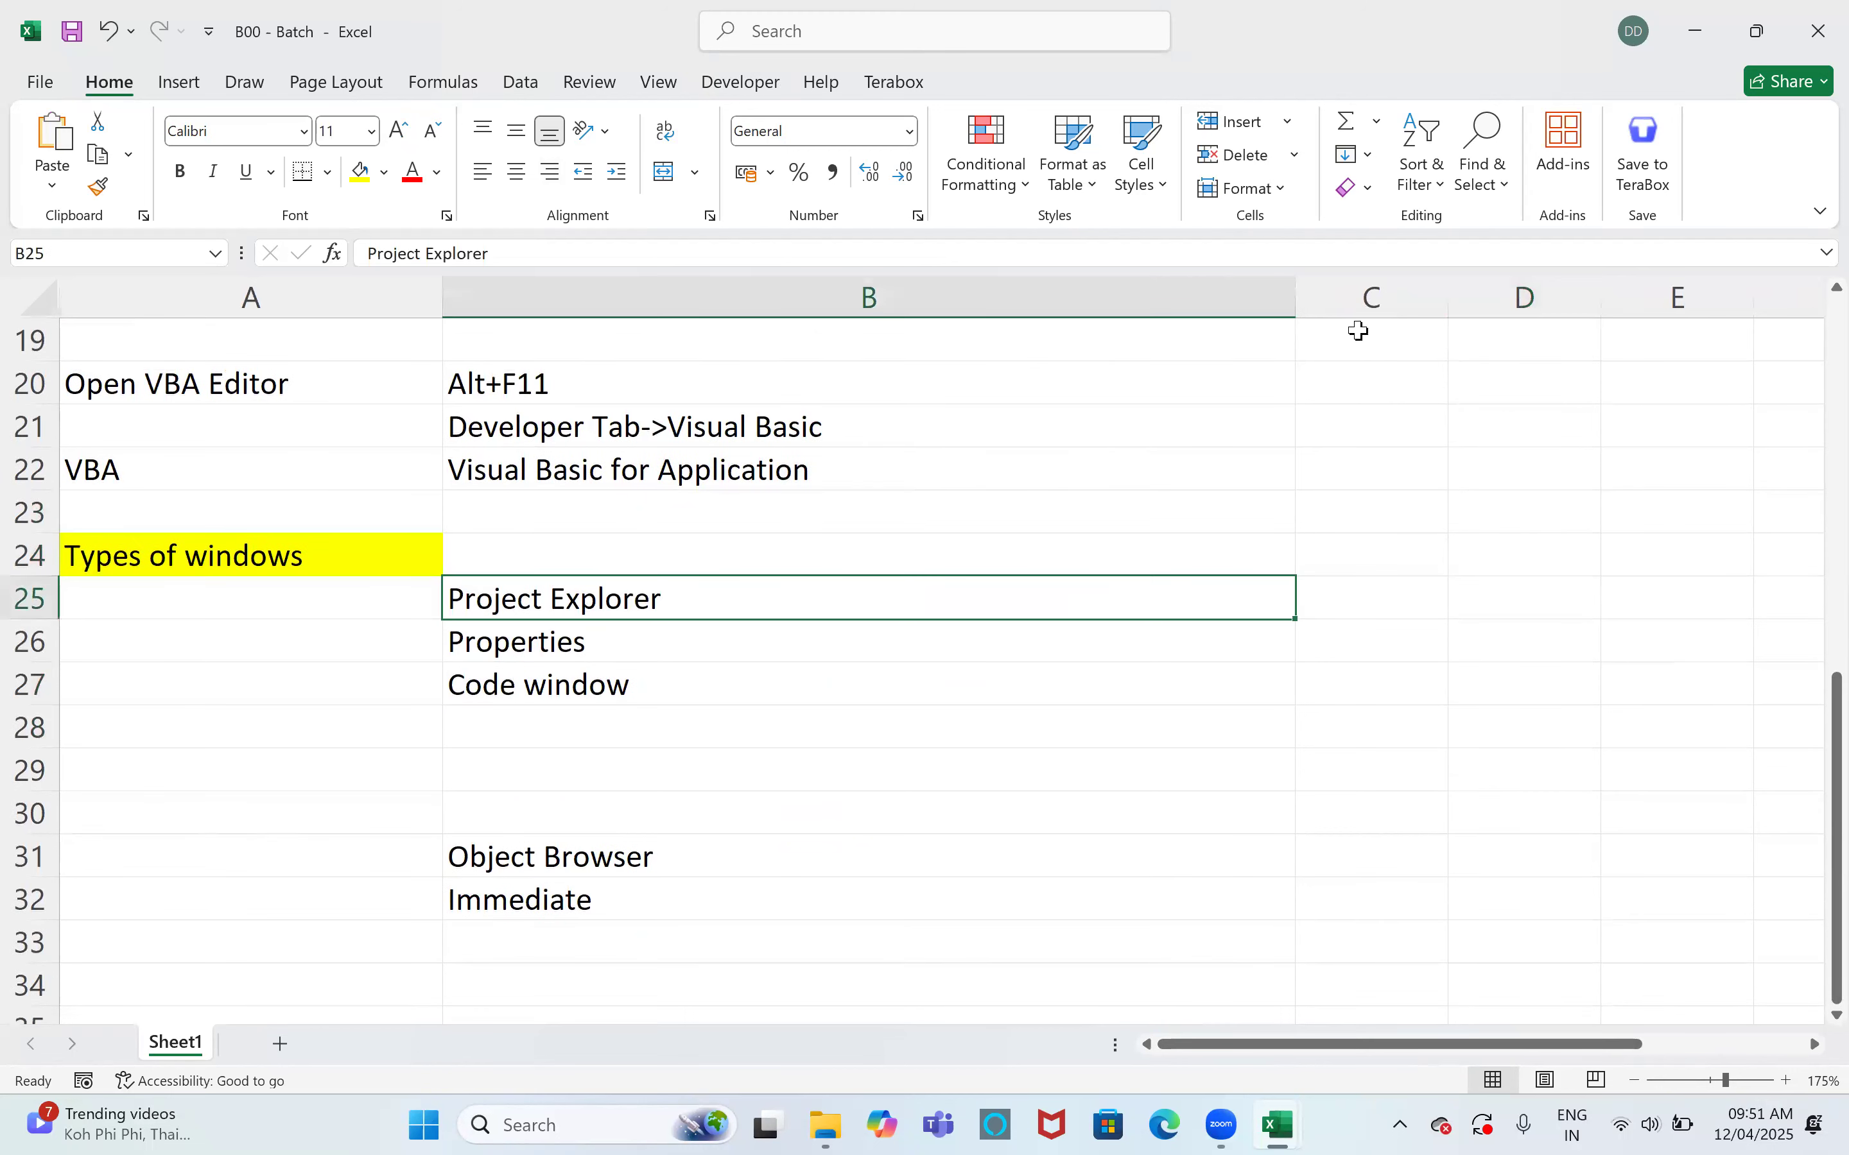
drag(1296, 297, 918, 350)
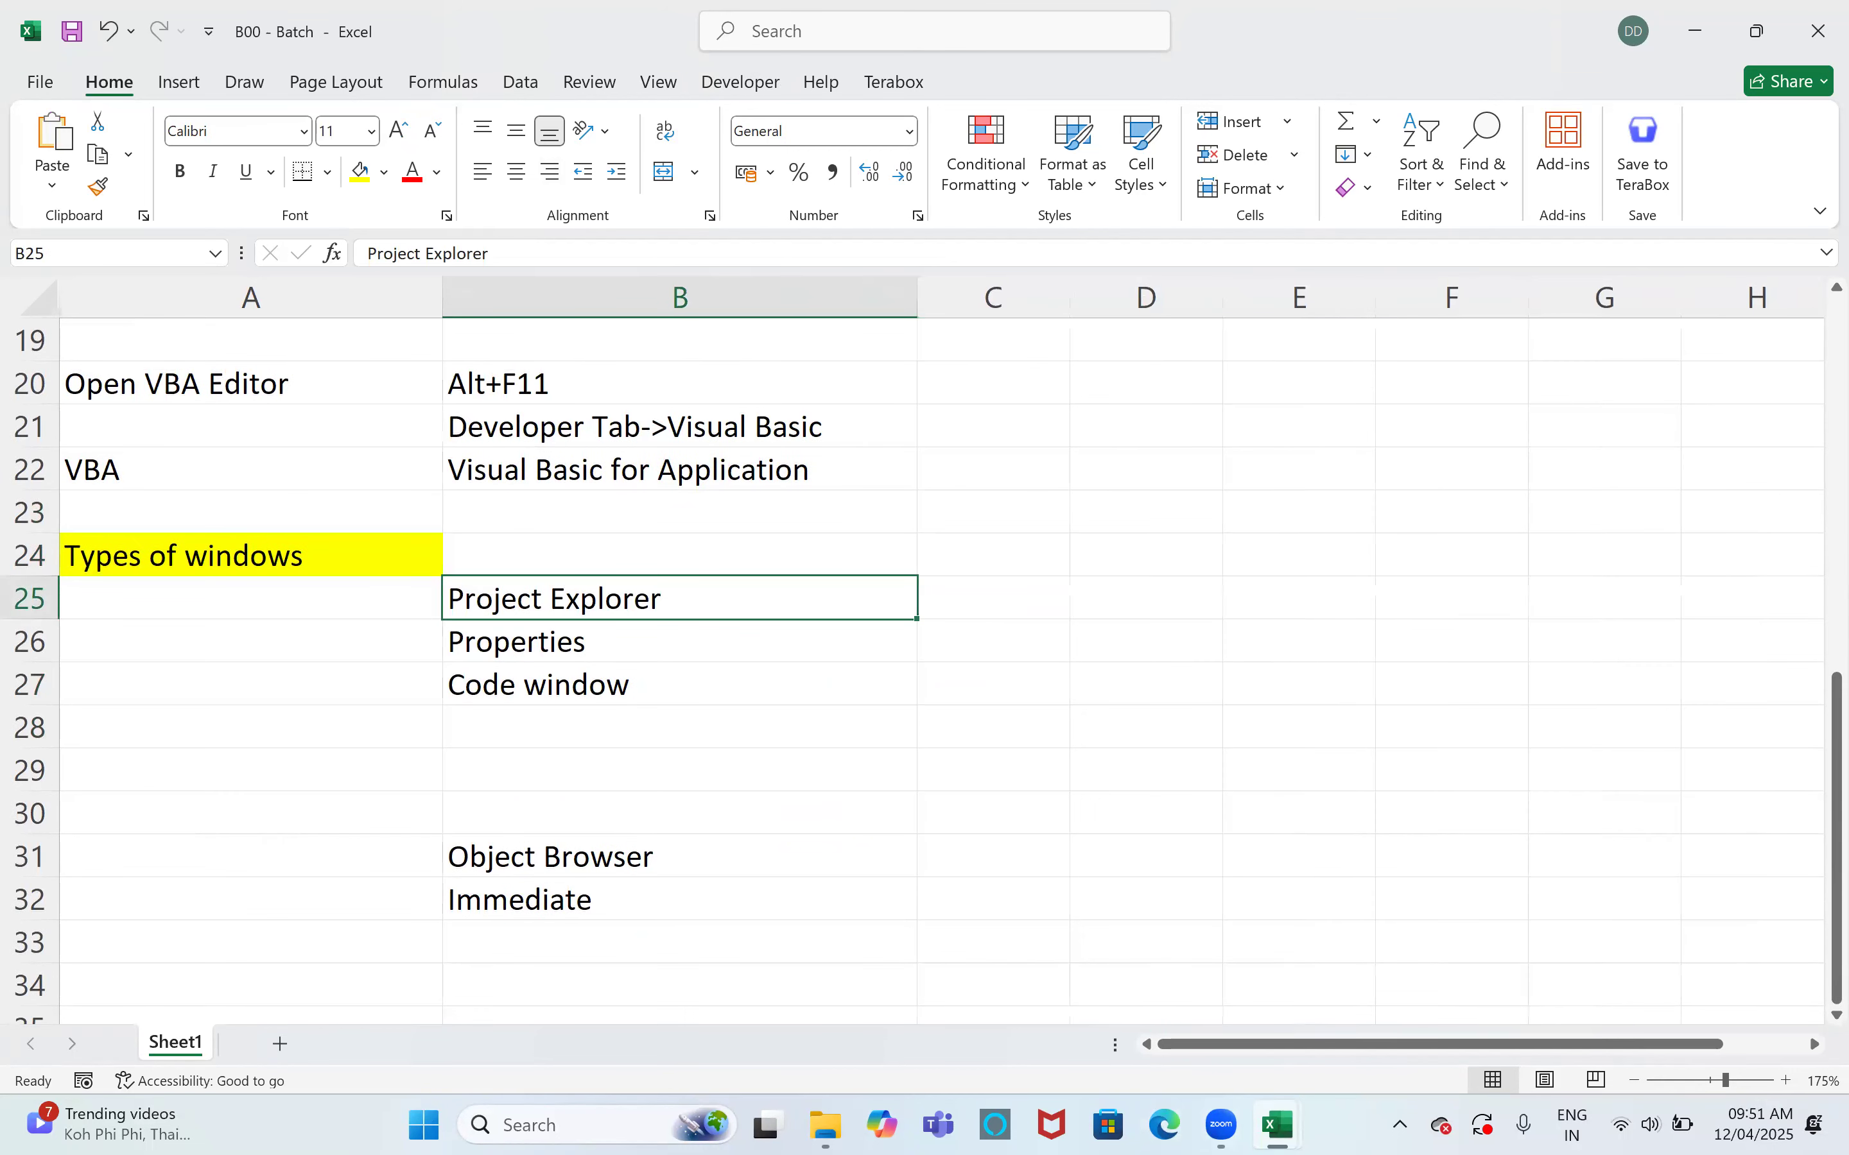
Switch to the Visual Basic editor and widen the Project Explorer to fit the full VBAProject name
mouse_move(1278, 1125)
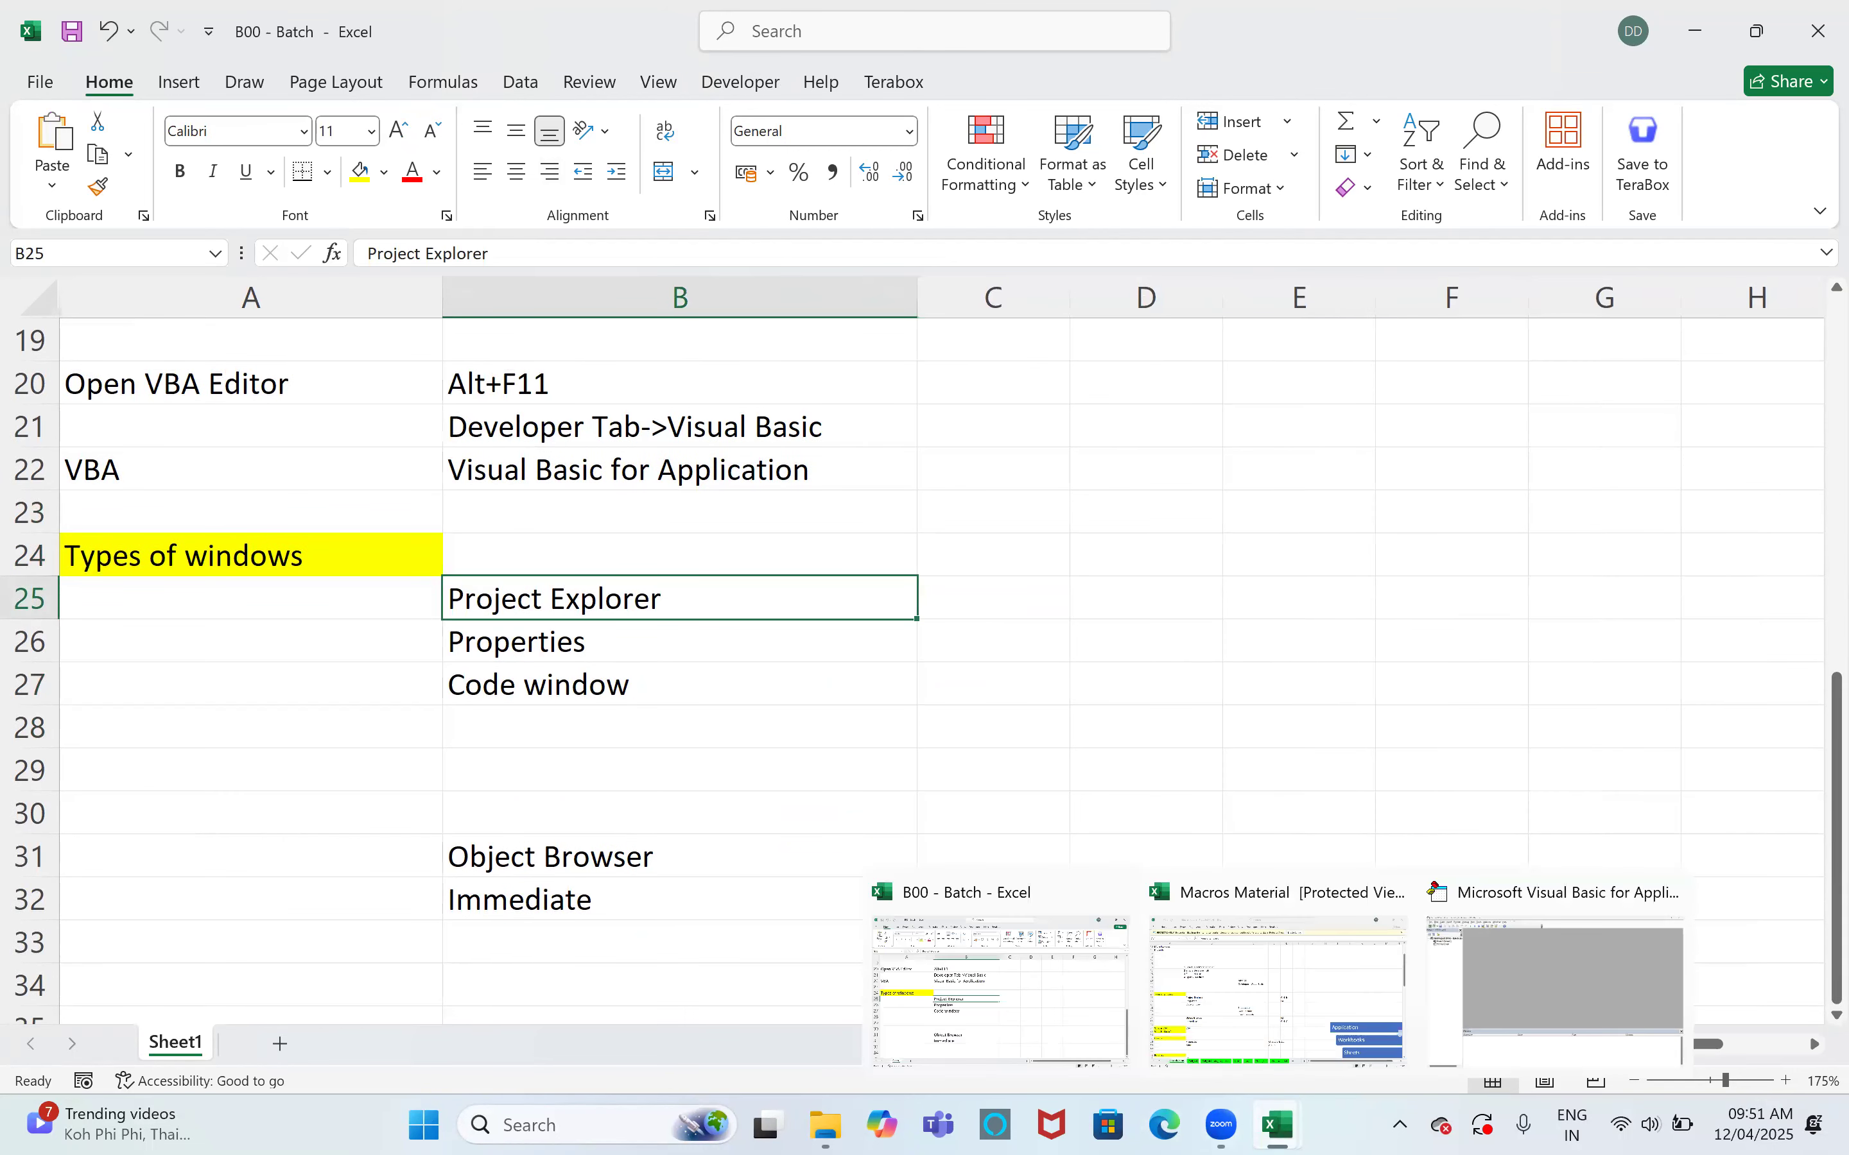
click(1558, 998)
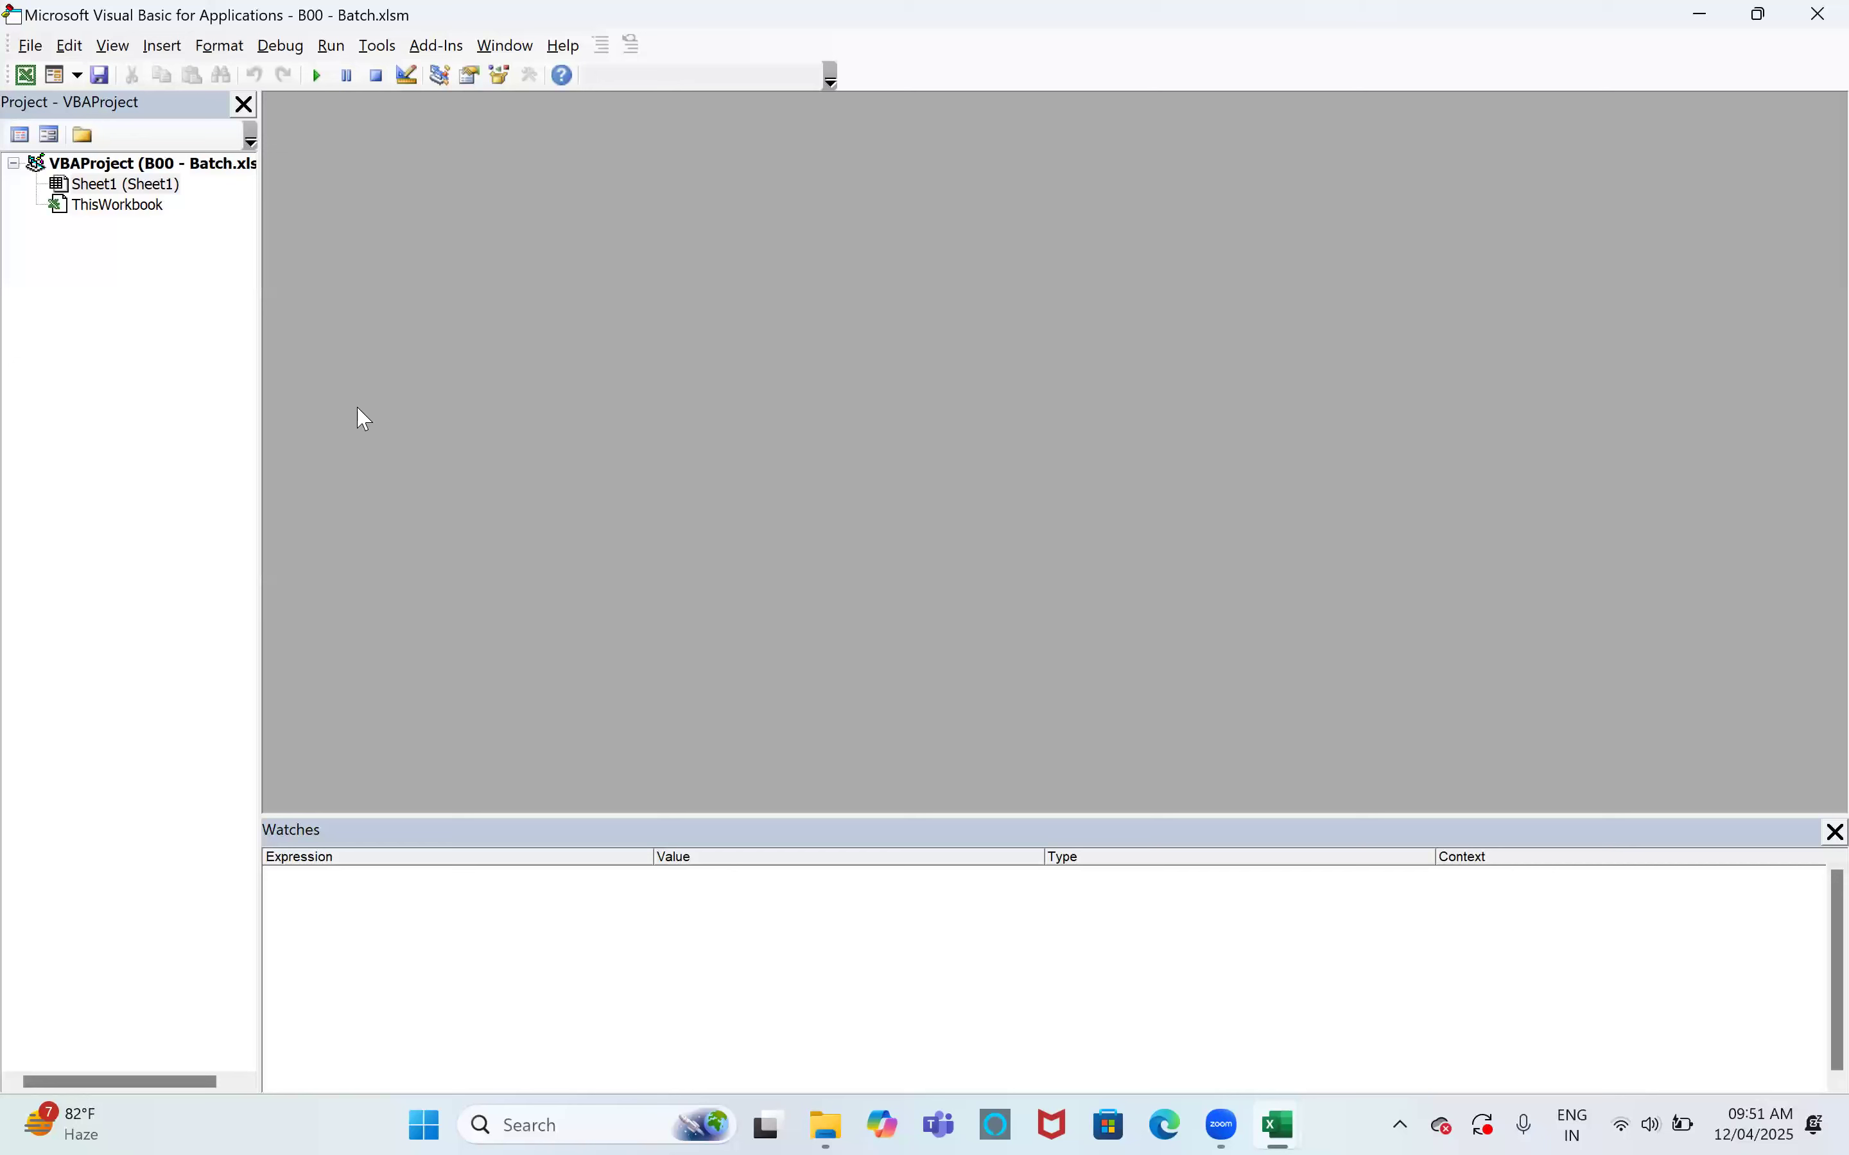
drag(274, 267, 456, 289)
click(138, 168)
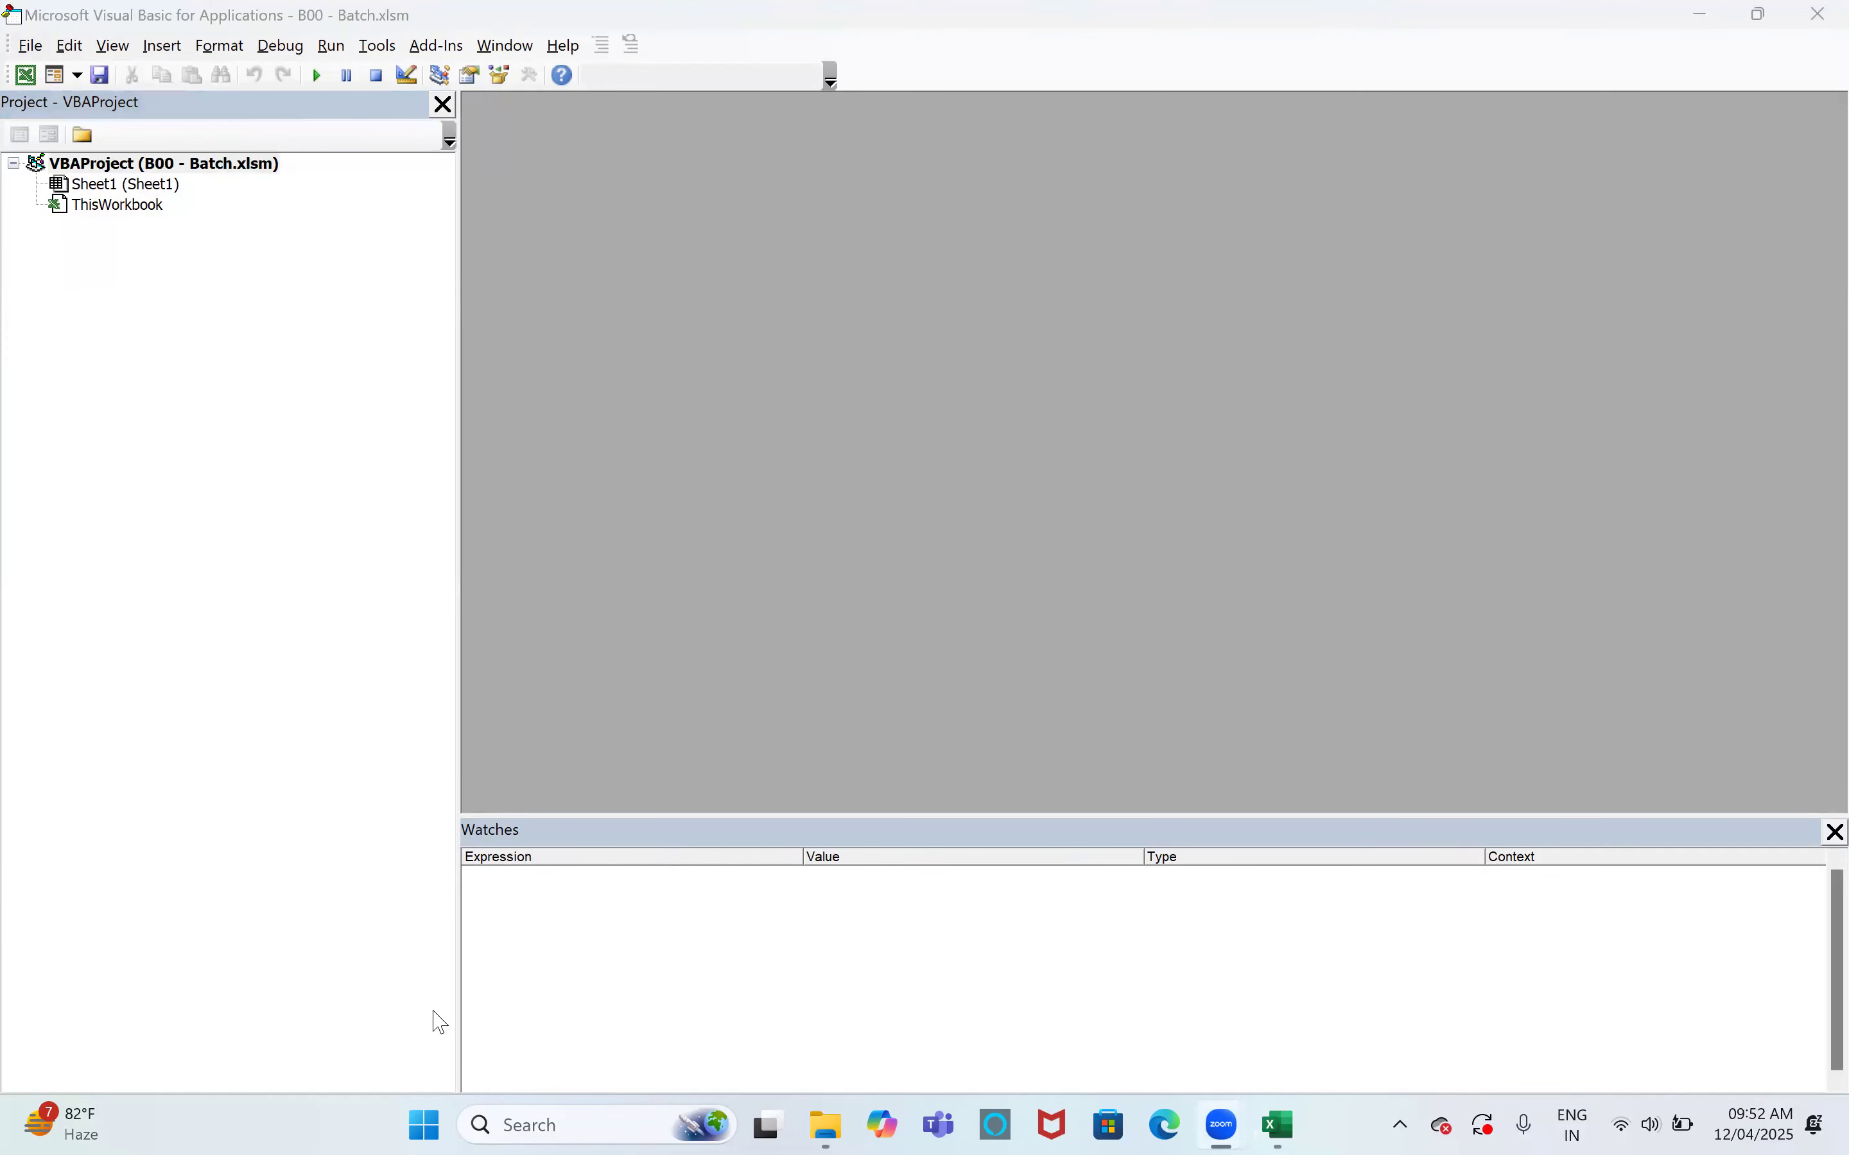
Compare the Project Explorer's sheet list with the workbook's sheets and select the Properties entry in cell B26
key(alt+Tab)
key(alt+Tab)
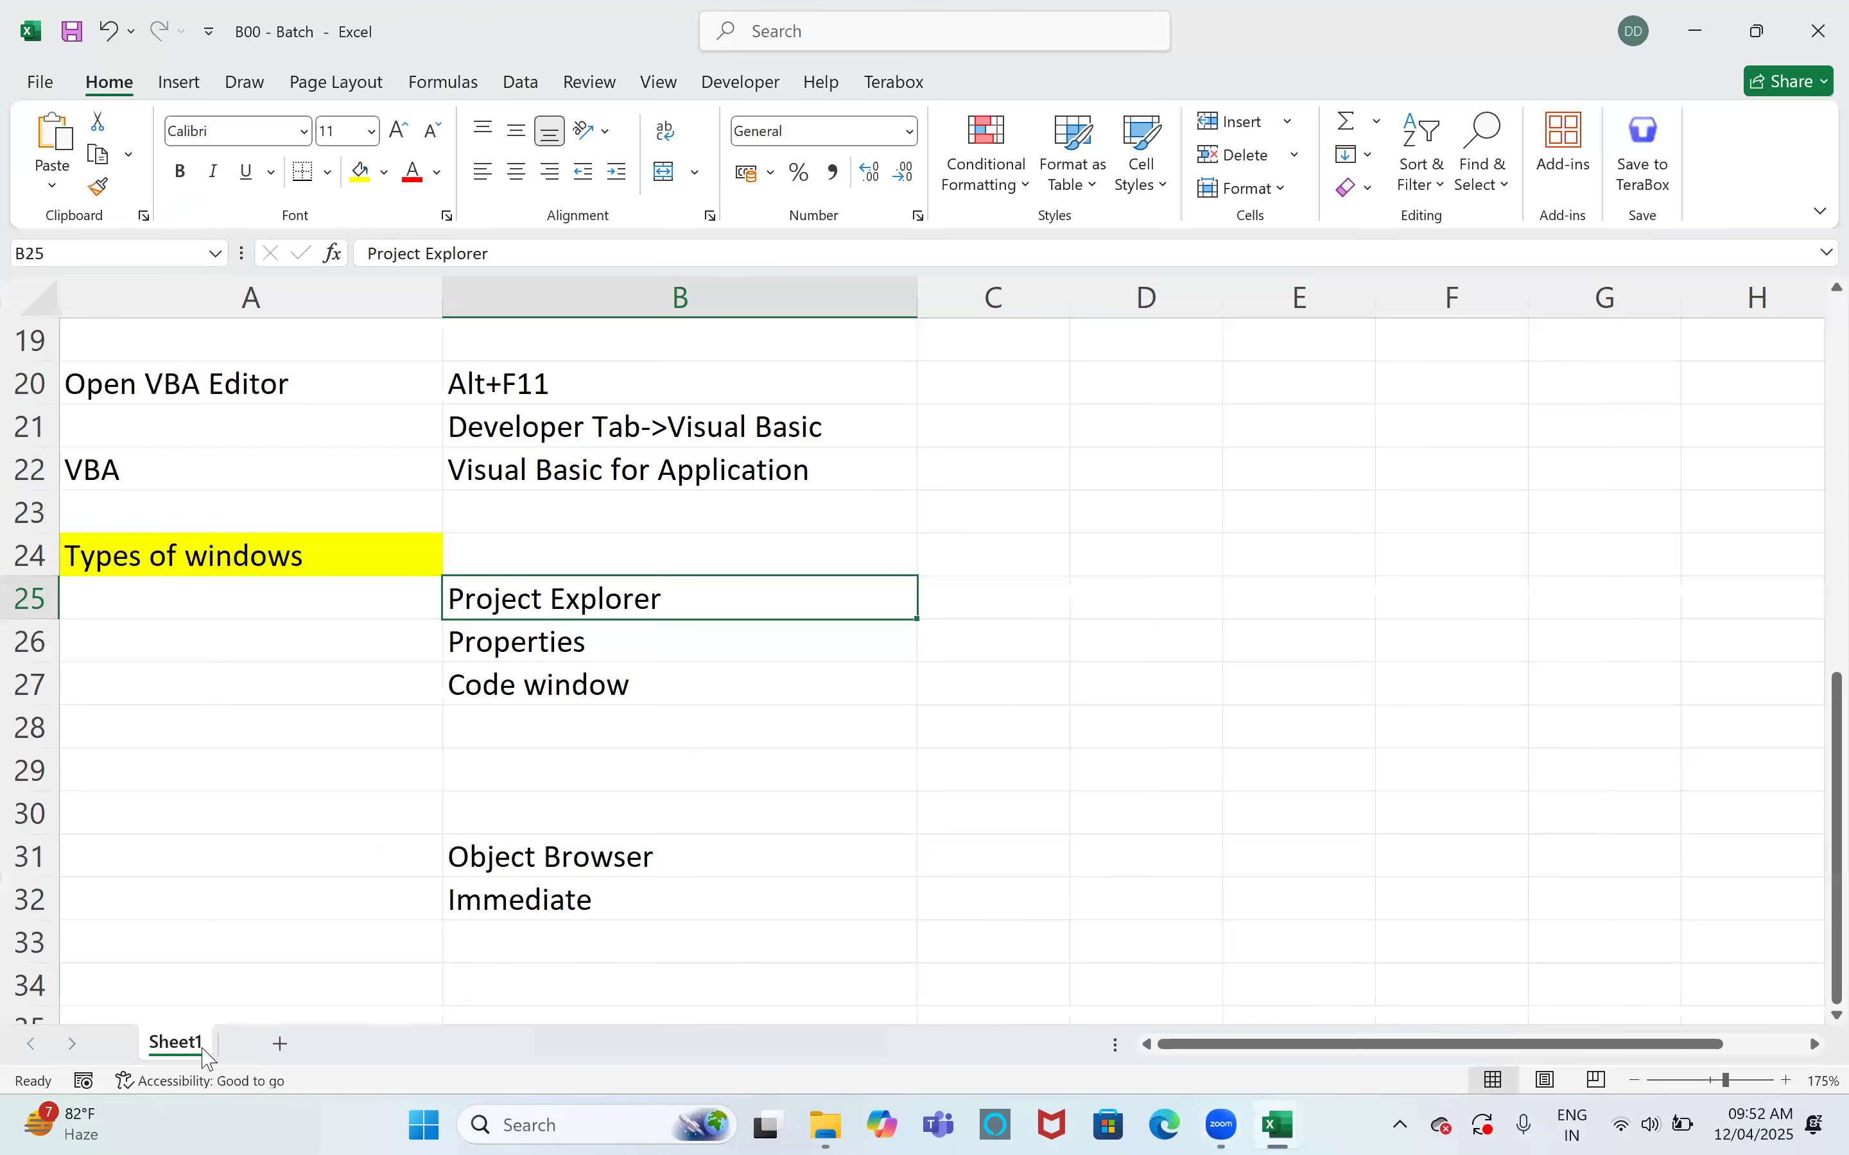
key(alt+Tab)
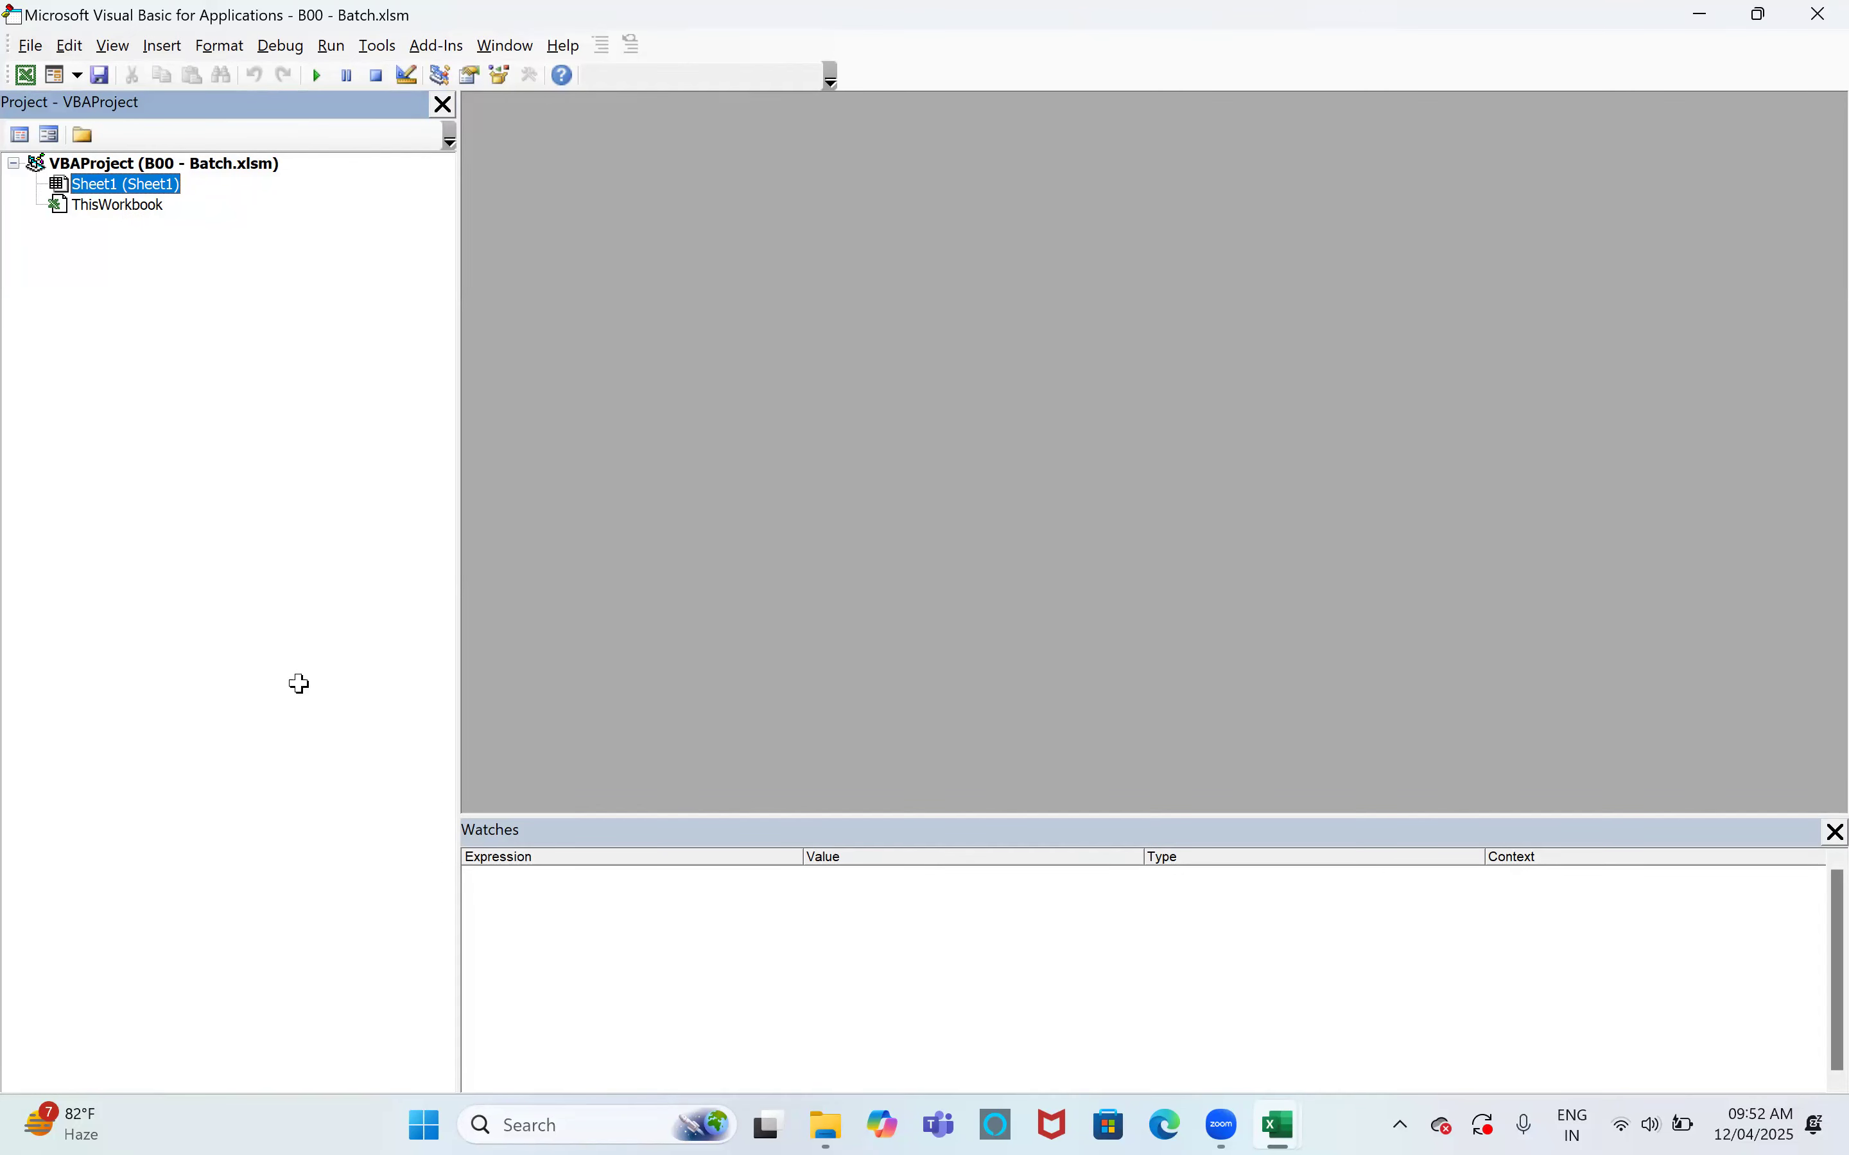
key(alt+F11)
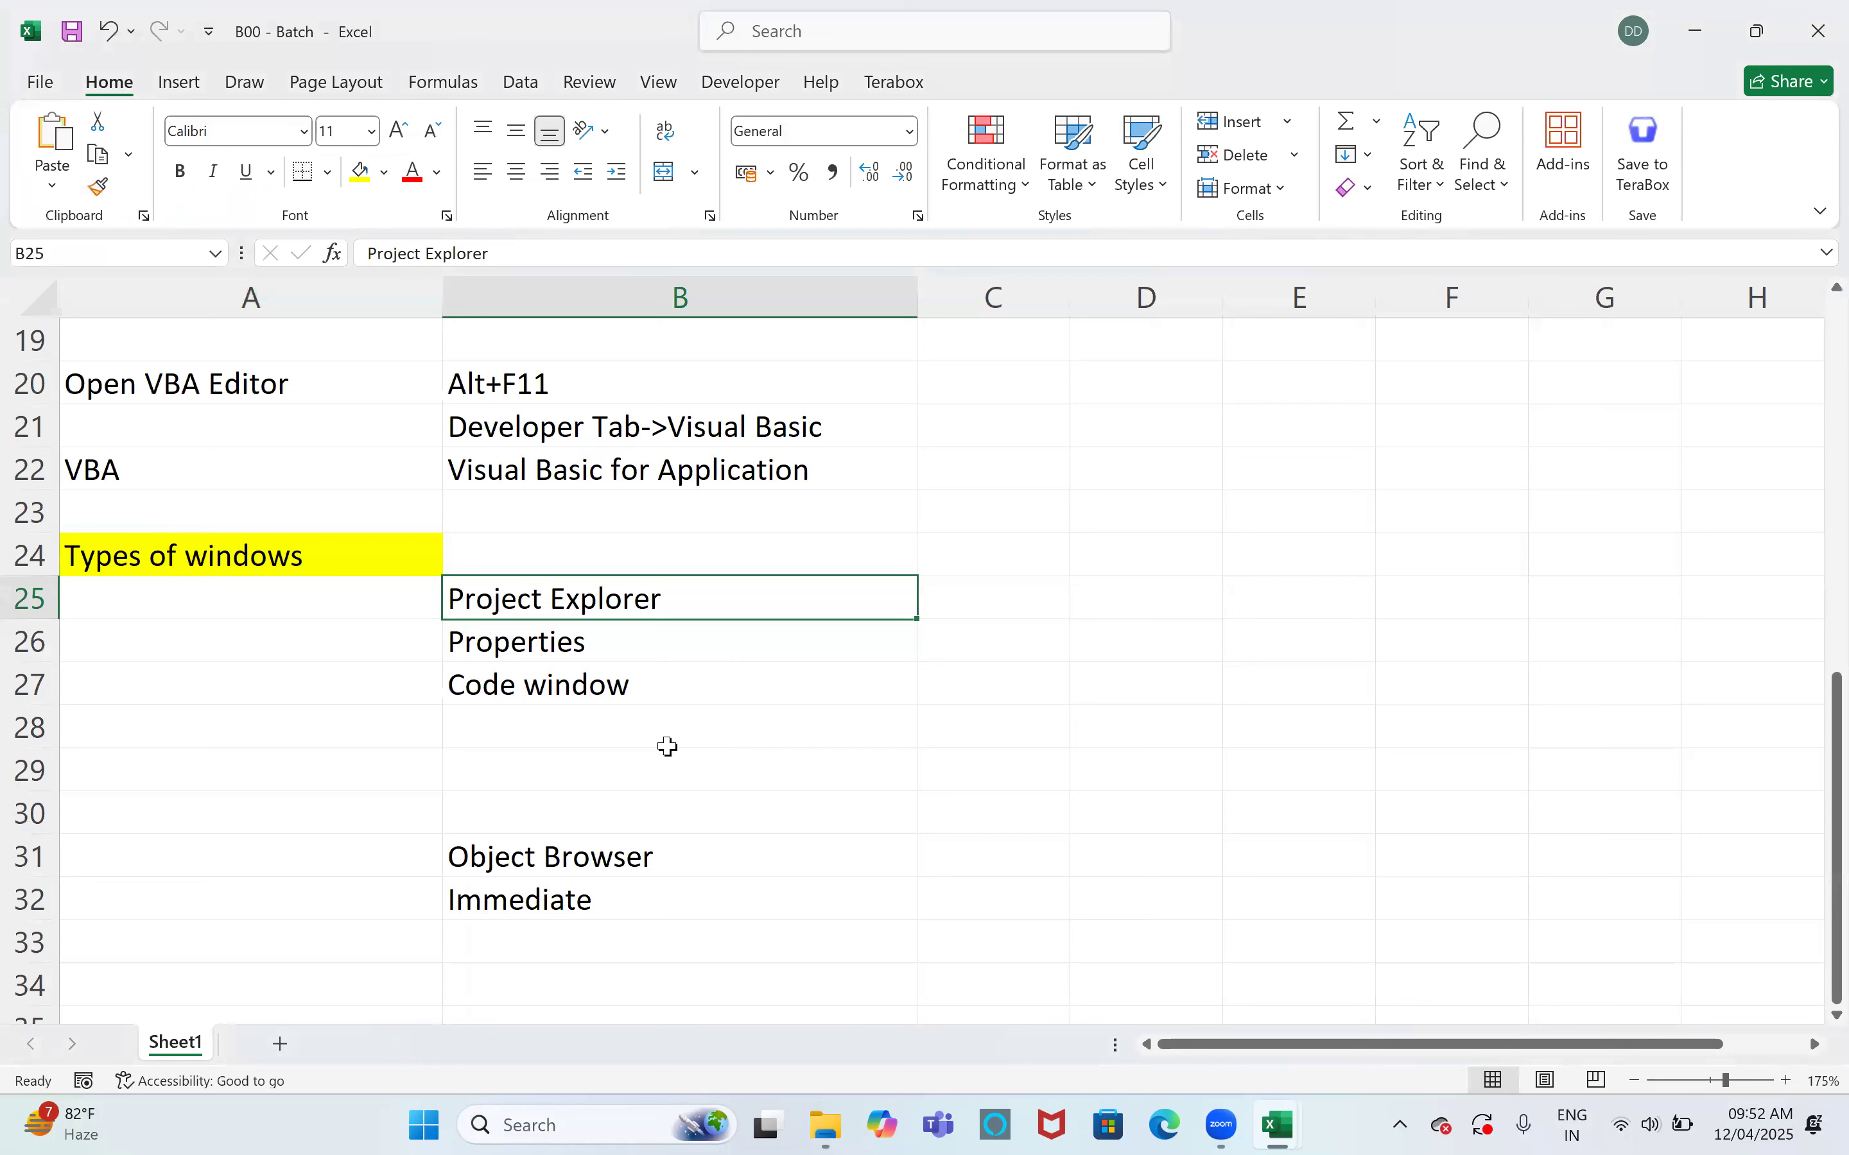
click(581, 653)
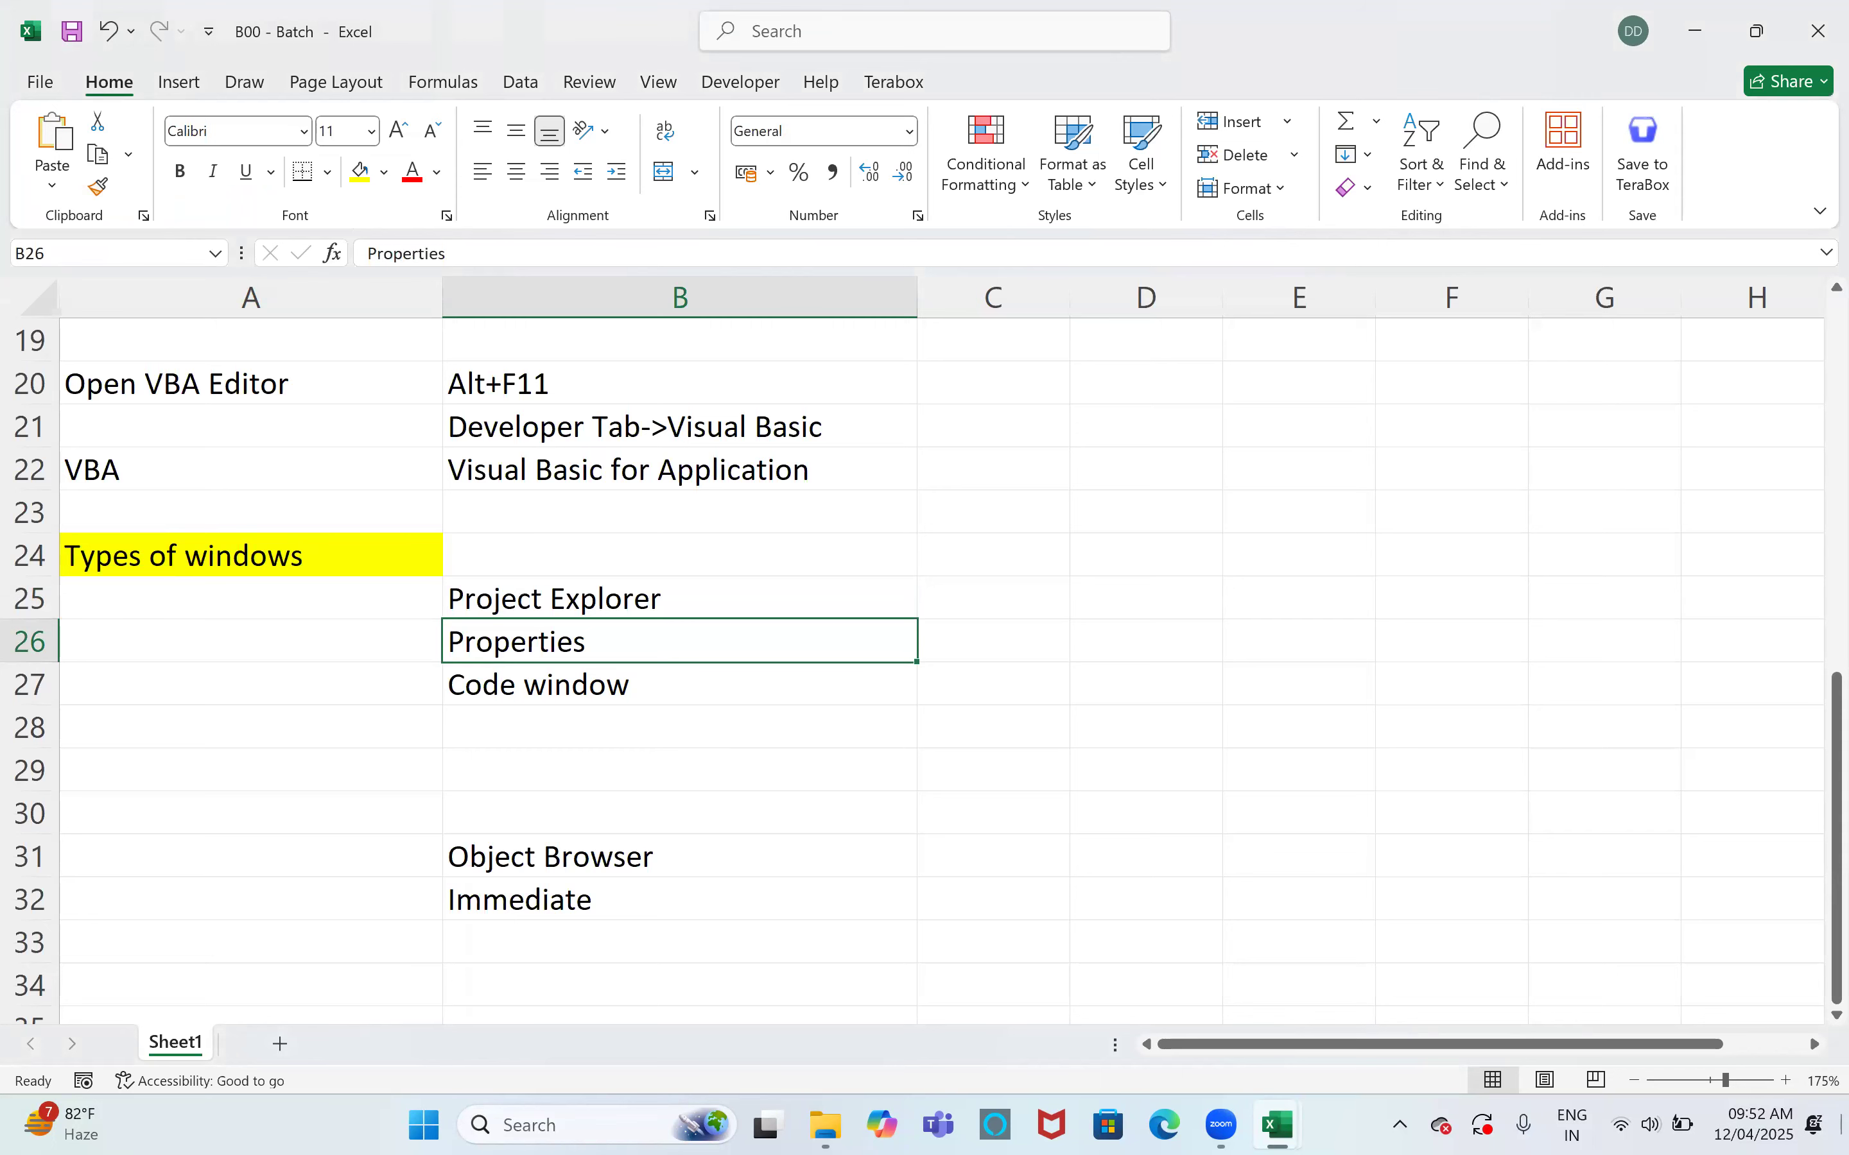
key(alt+F11)
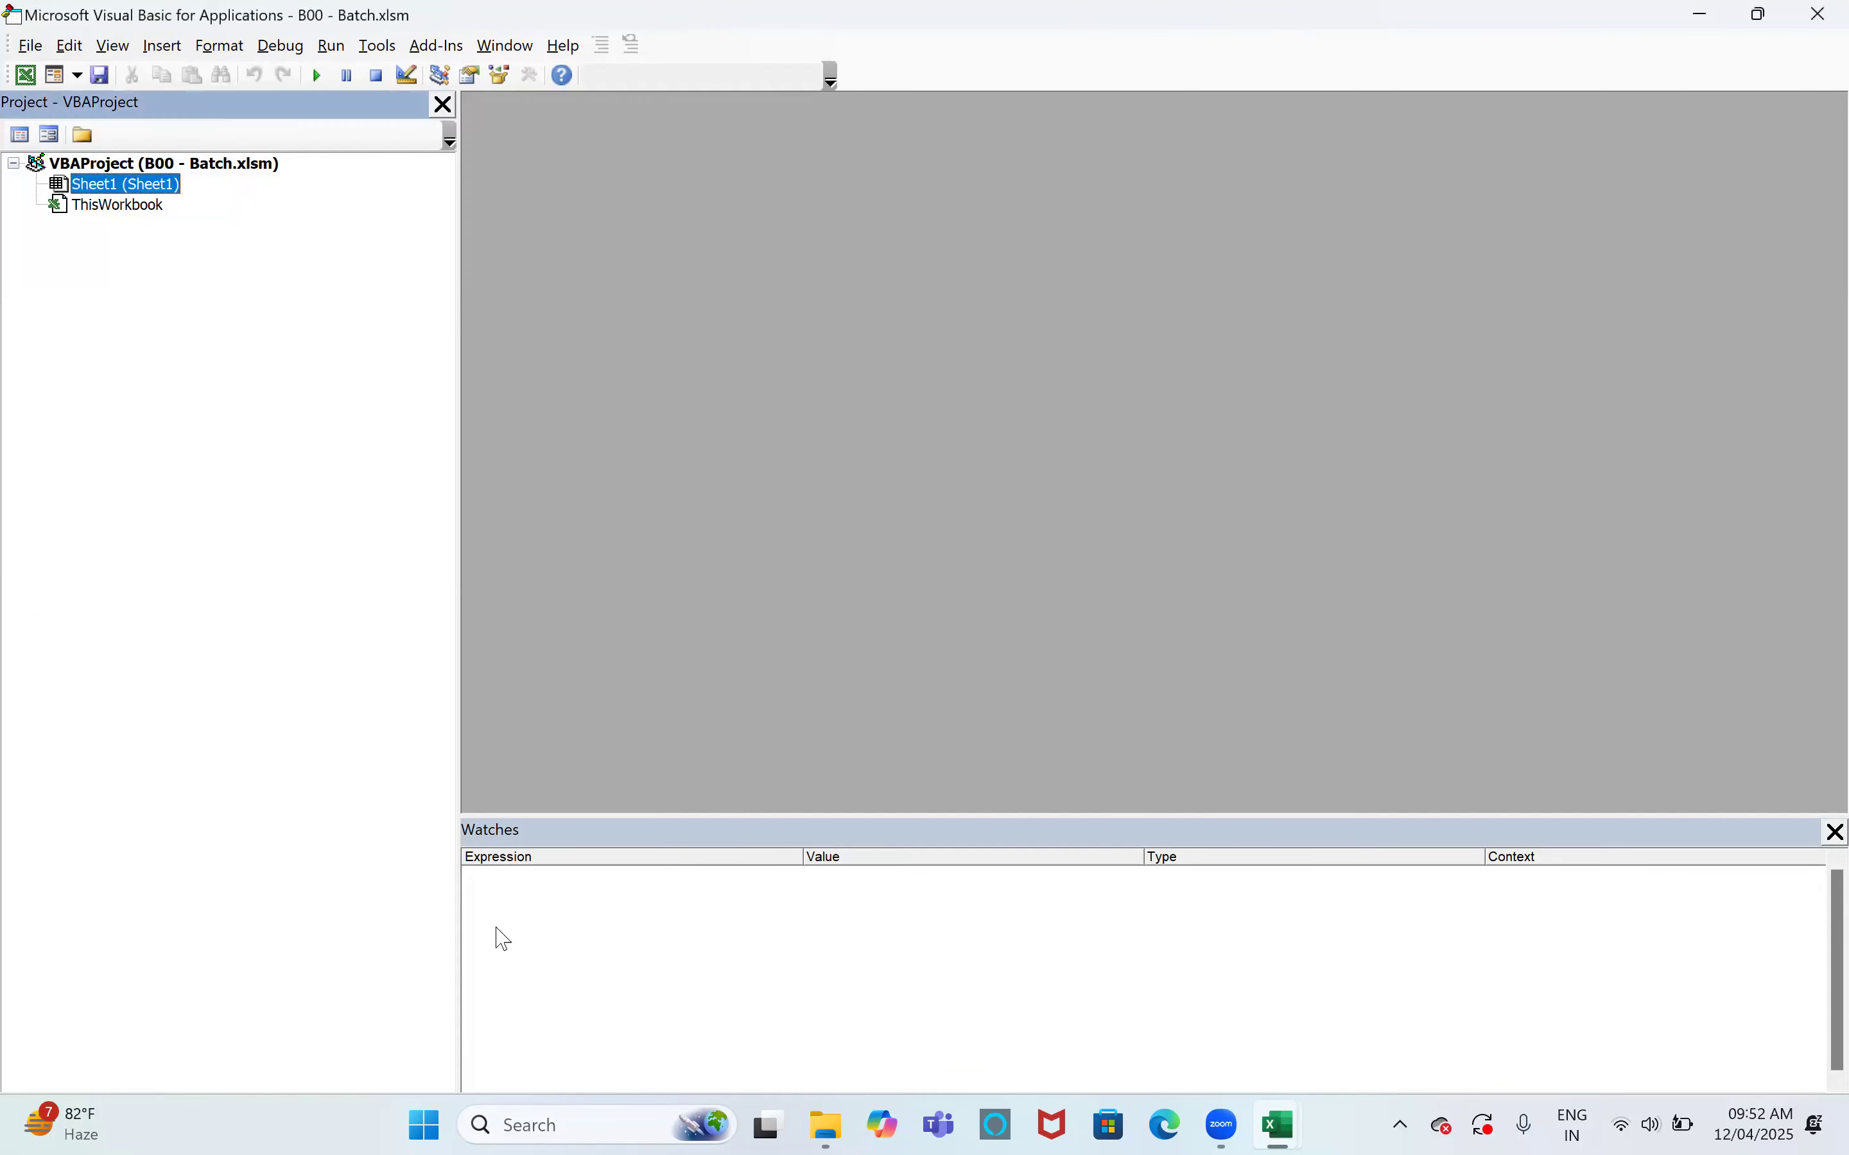
Add two new worksheets, Sheet2 and Sheet3, to the workbook and check them in the Project Explorer
key(alt+F11)
click(361, 1048)
click(361, 1049)
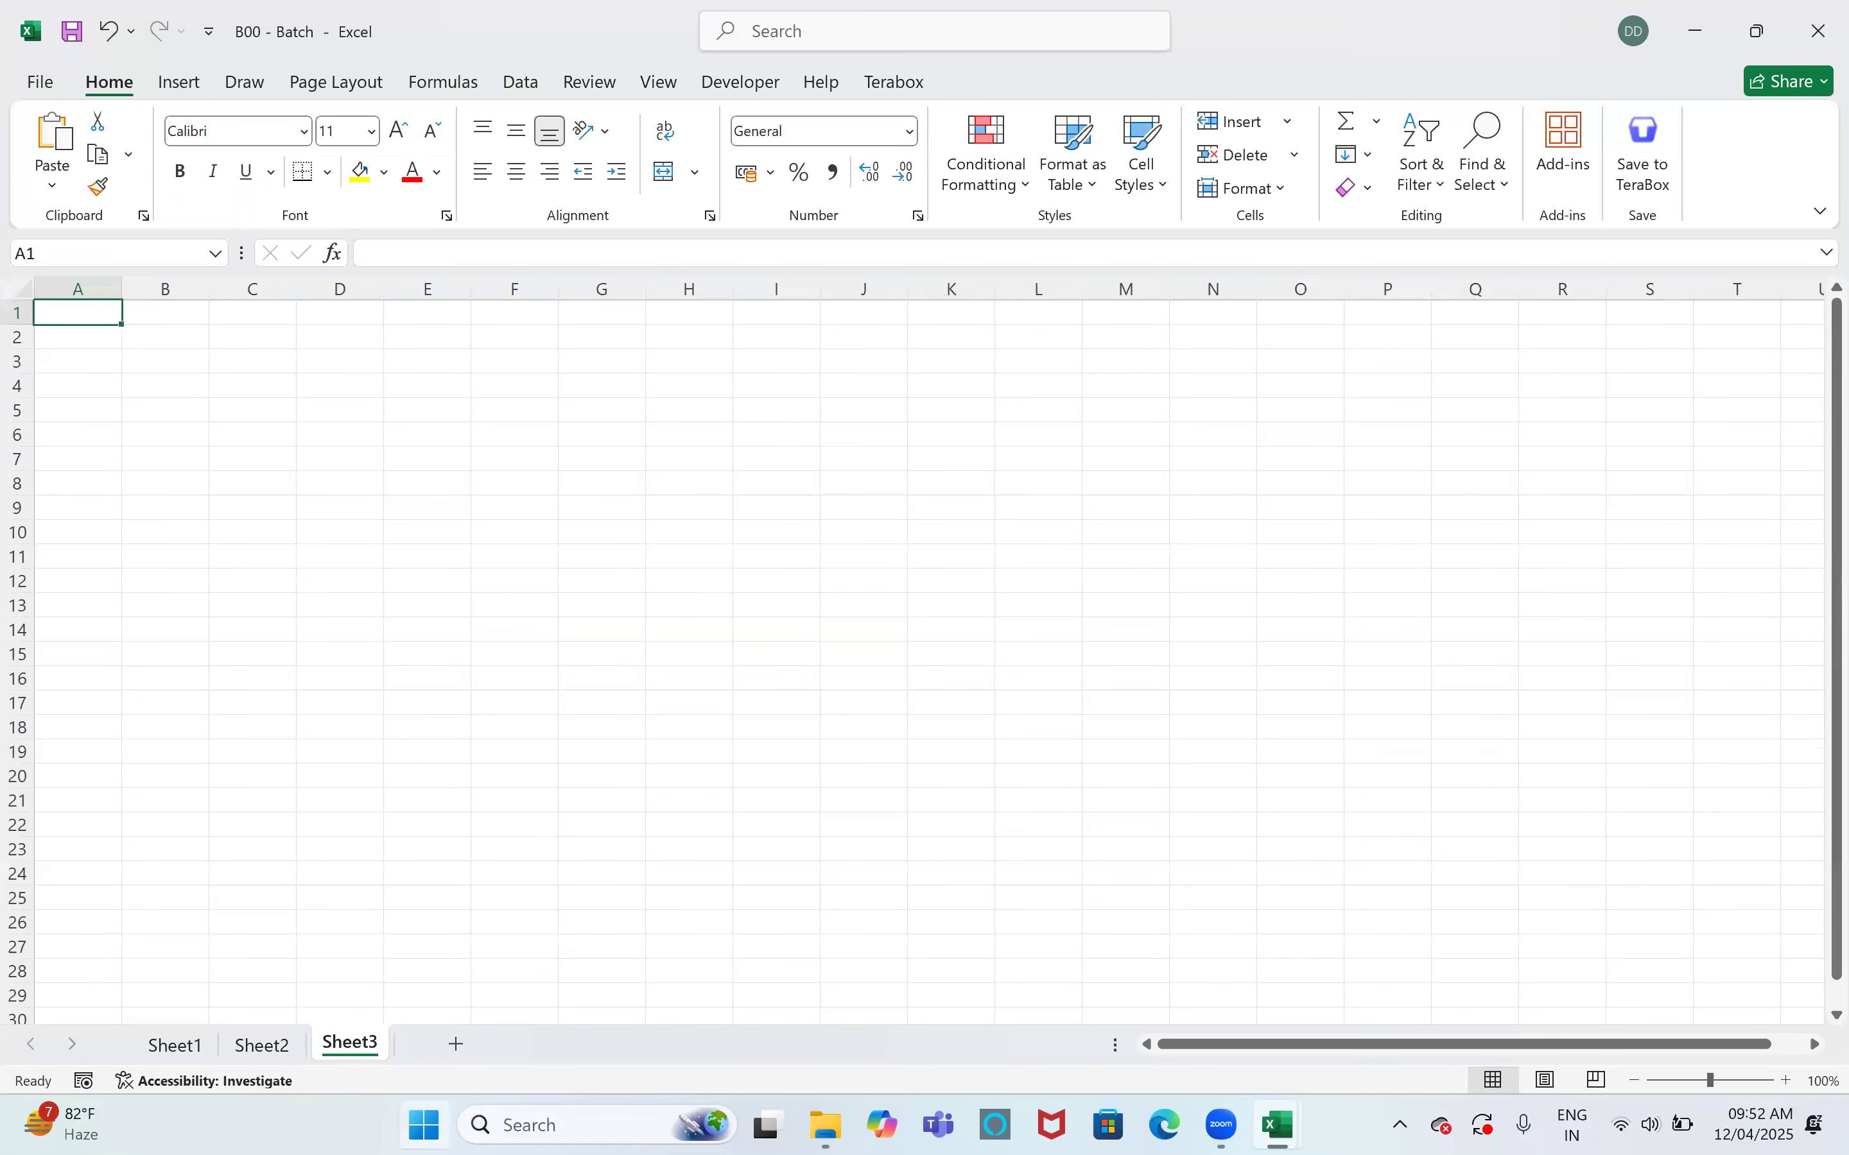
click(413, 730)
key(alt+F11)
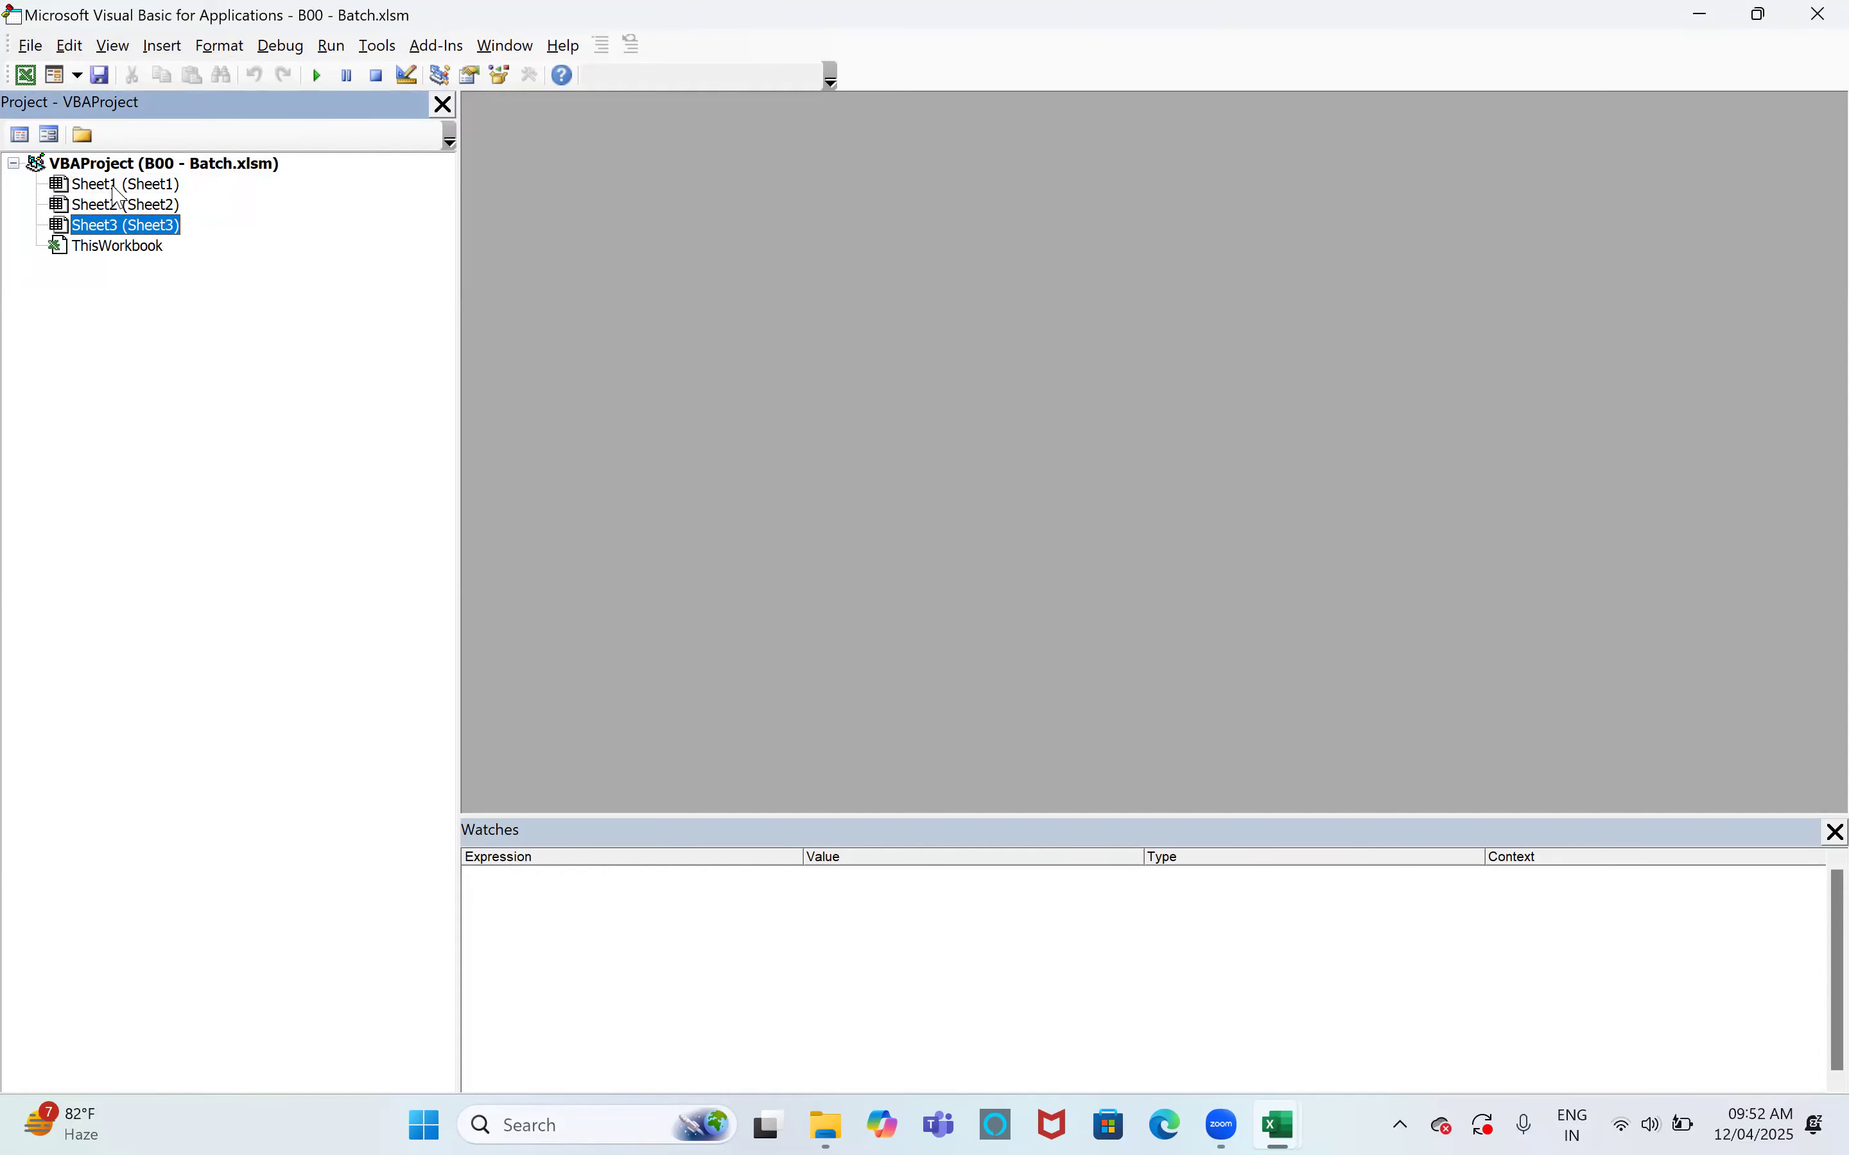
key(alt+F11)
key(alt+F11)
Open Sheet1's code window and show the Properties window, placing it beneath the sheet list in the Project Explorer
double_click(127, 190)
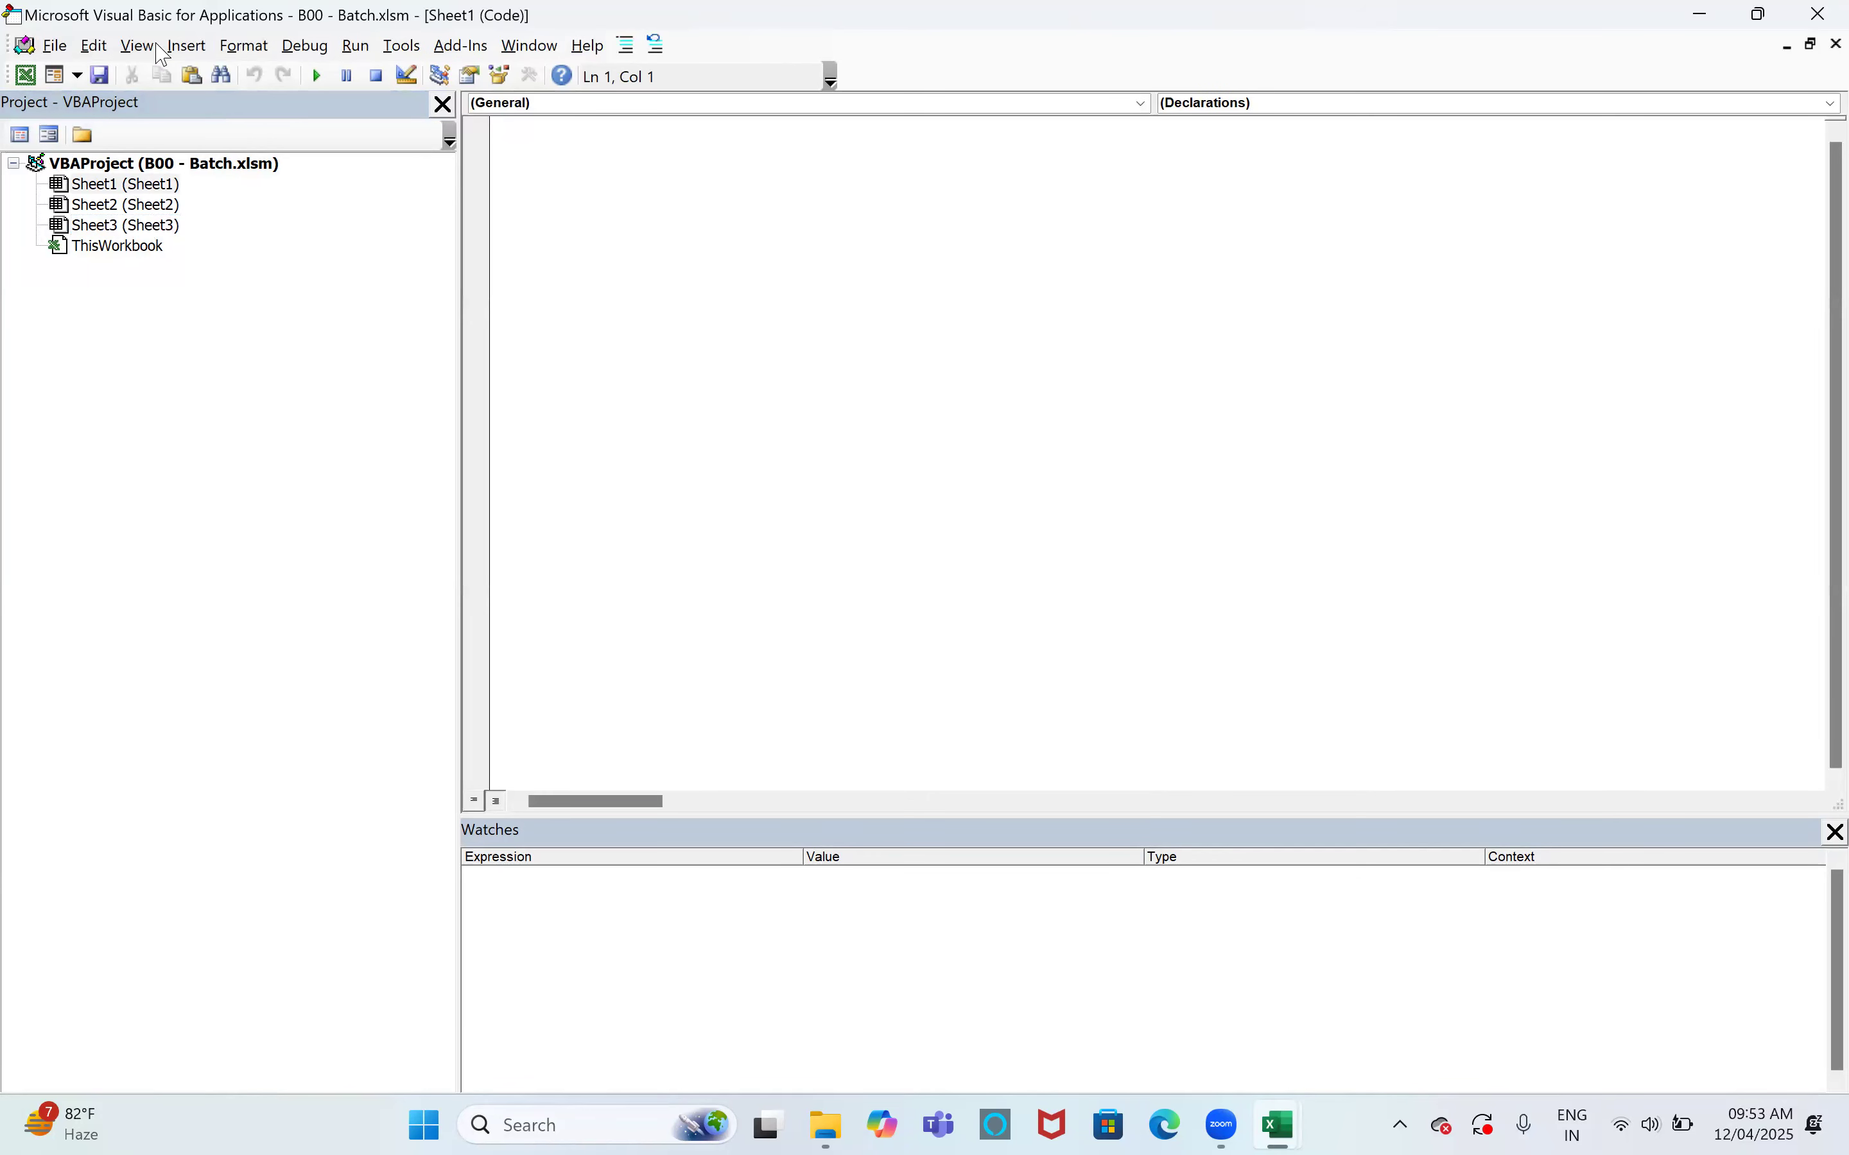
click(129, 47)
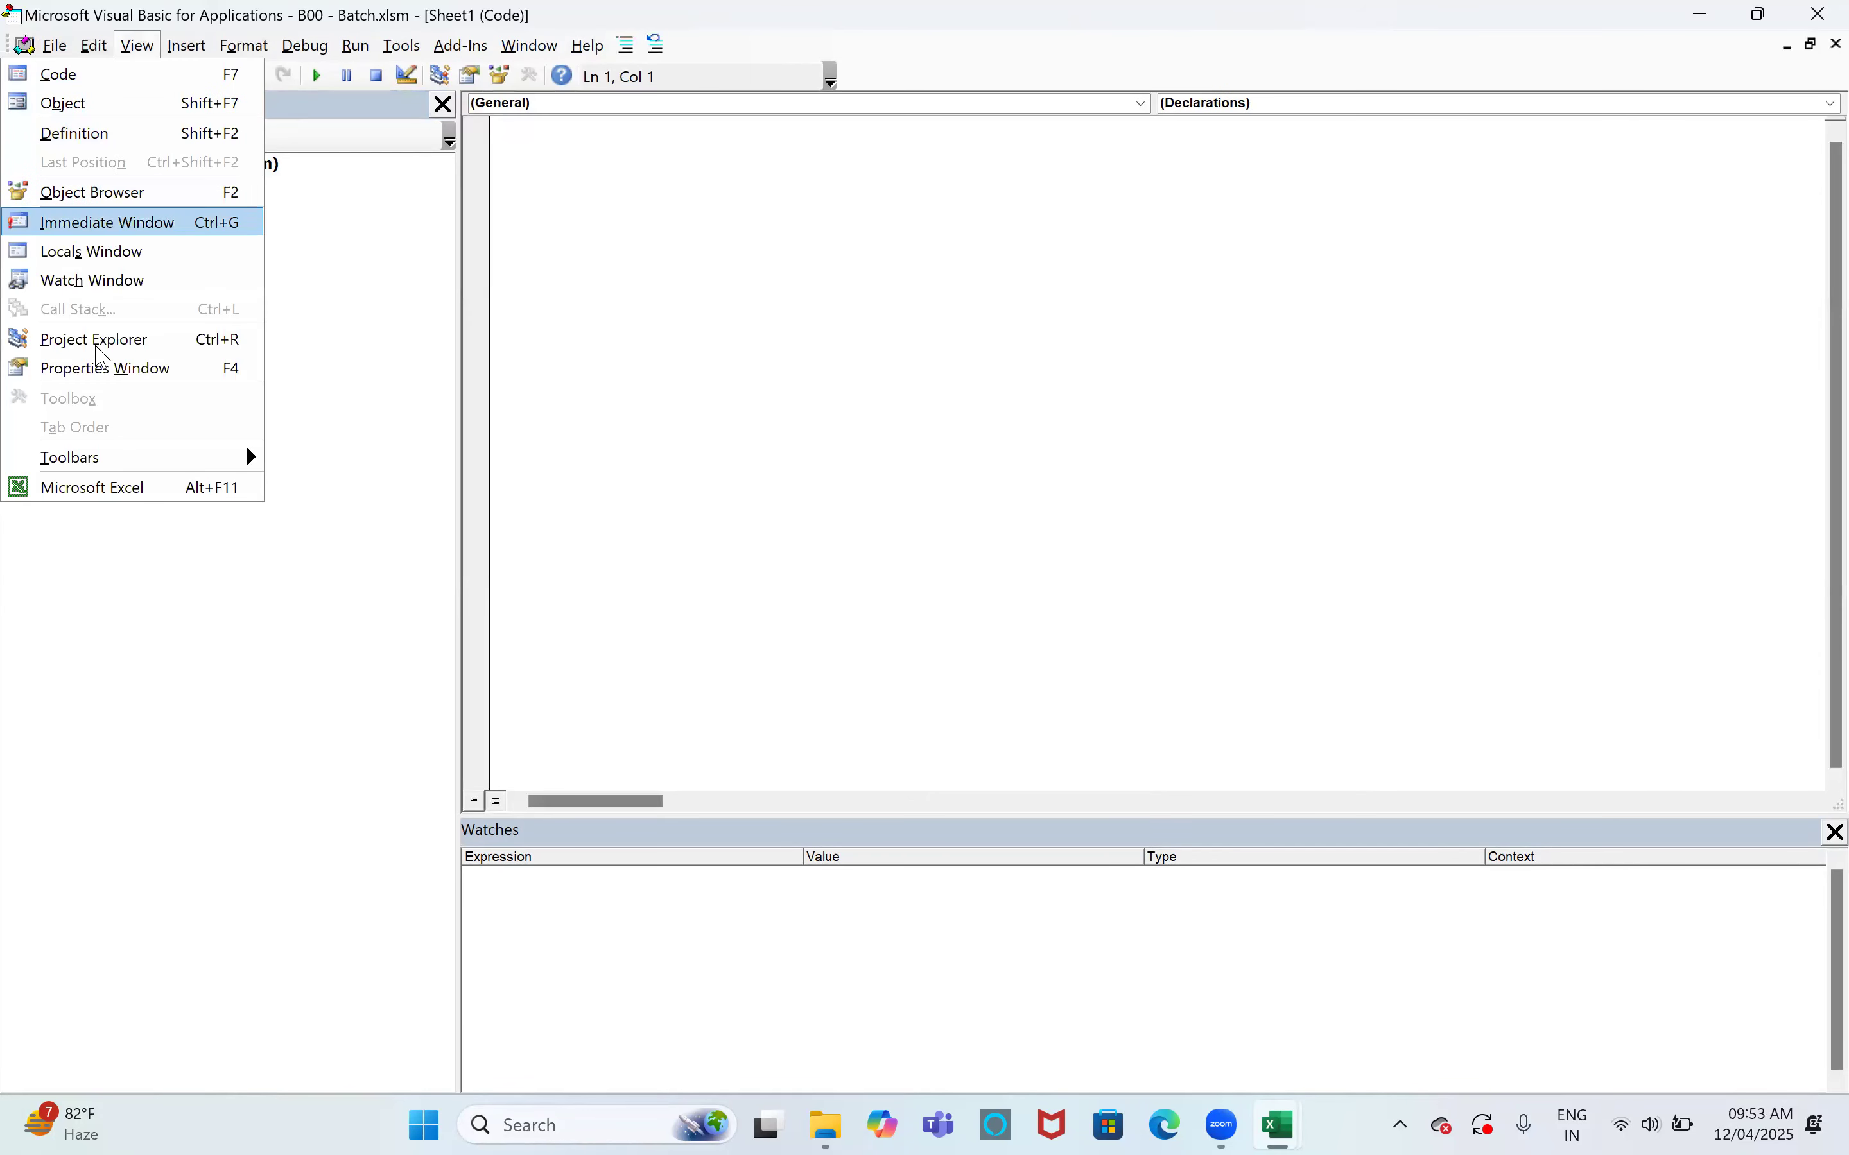
click(103, 369)
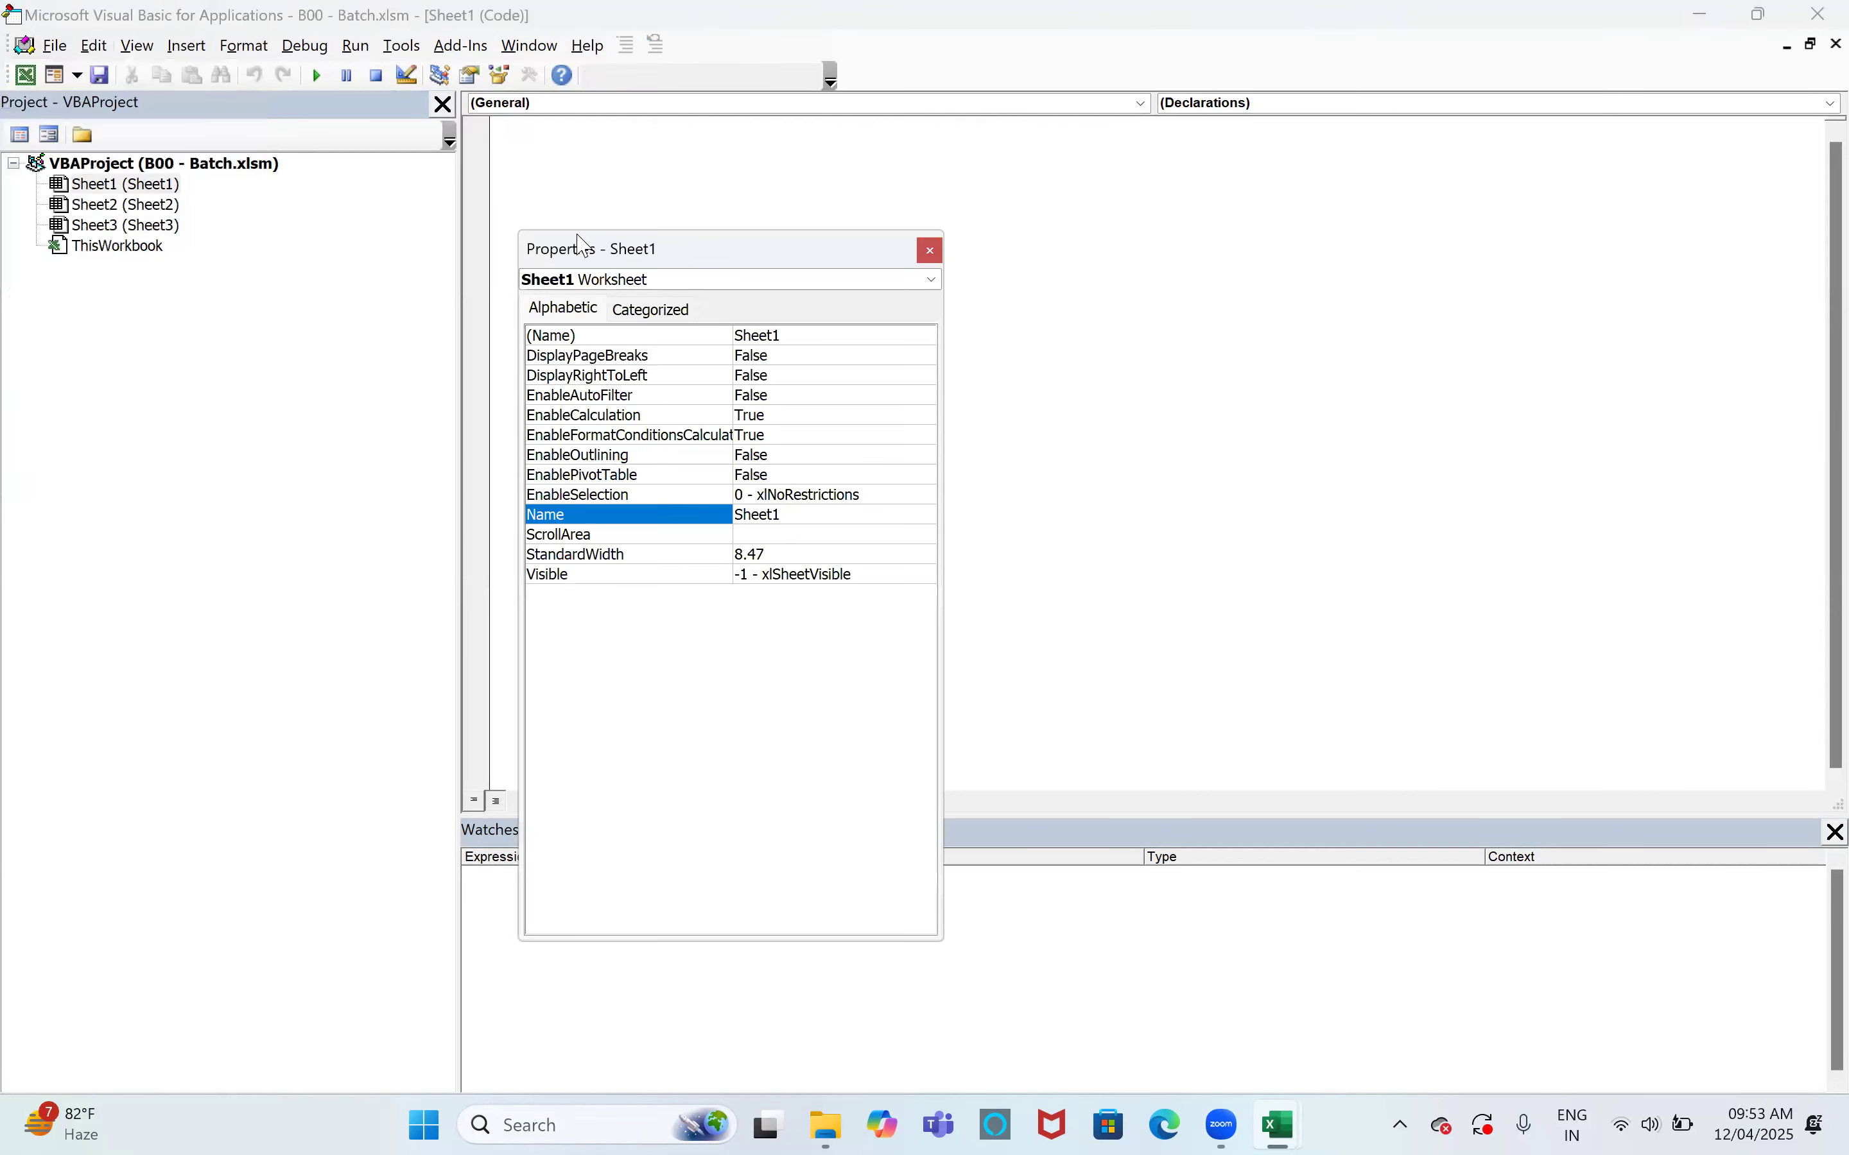
drag(185, 288, 84, 308)
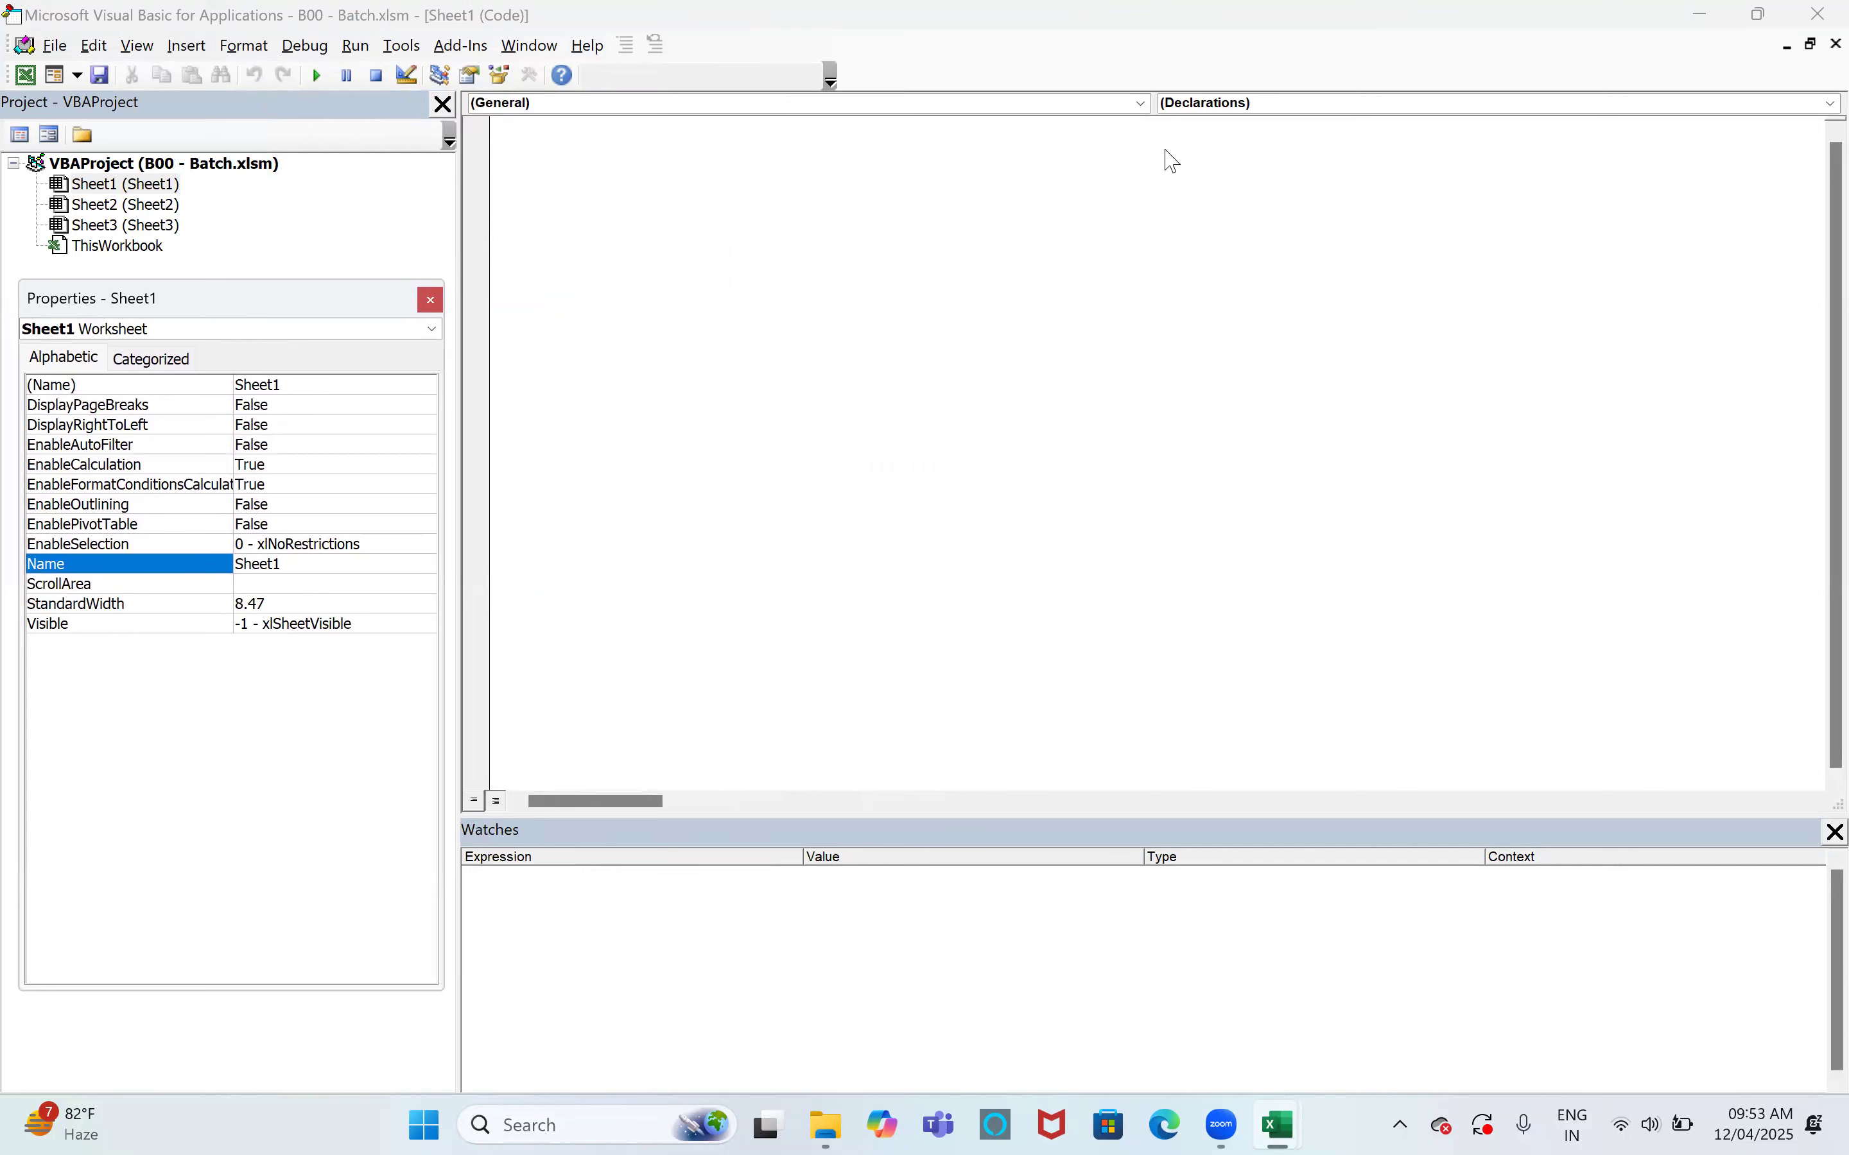
Examine the Visible property options for Sheet2, keeping -1 - xlSheetVisible, and check the sheets in the workbook
click(126, 186)
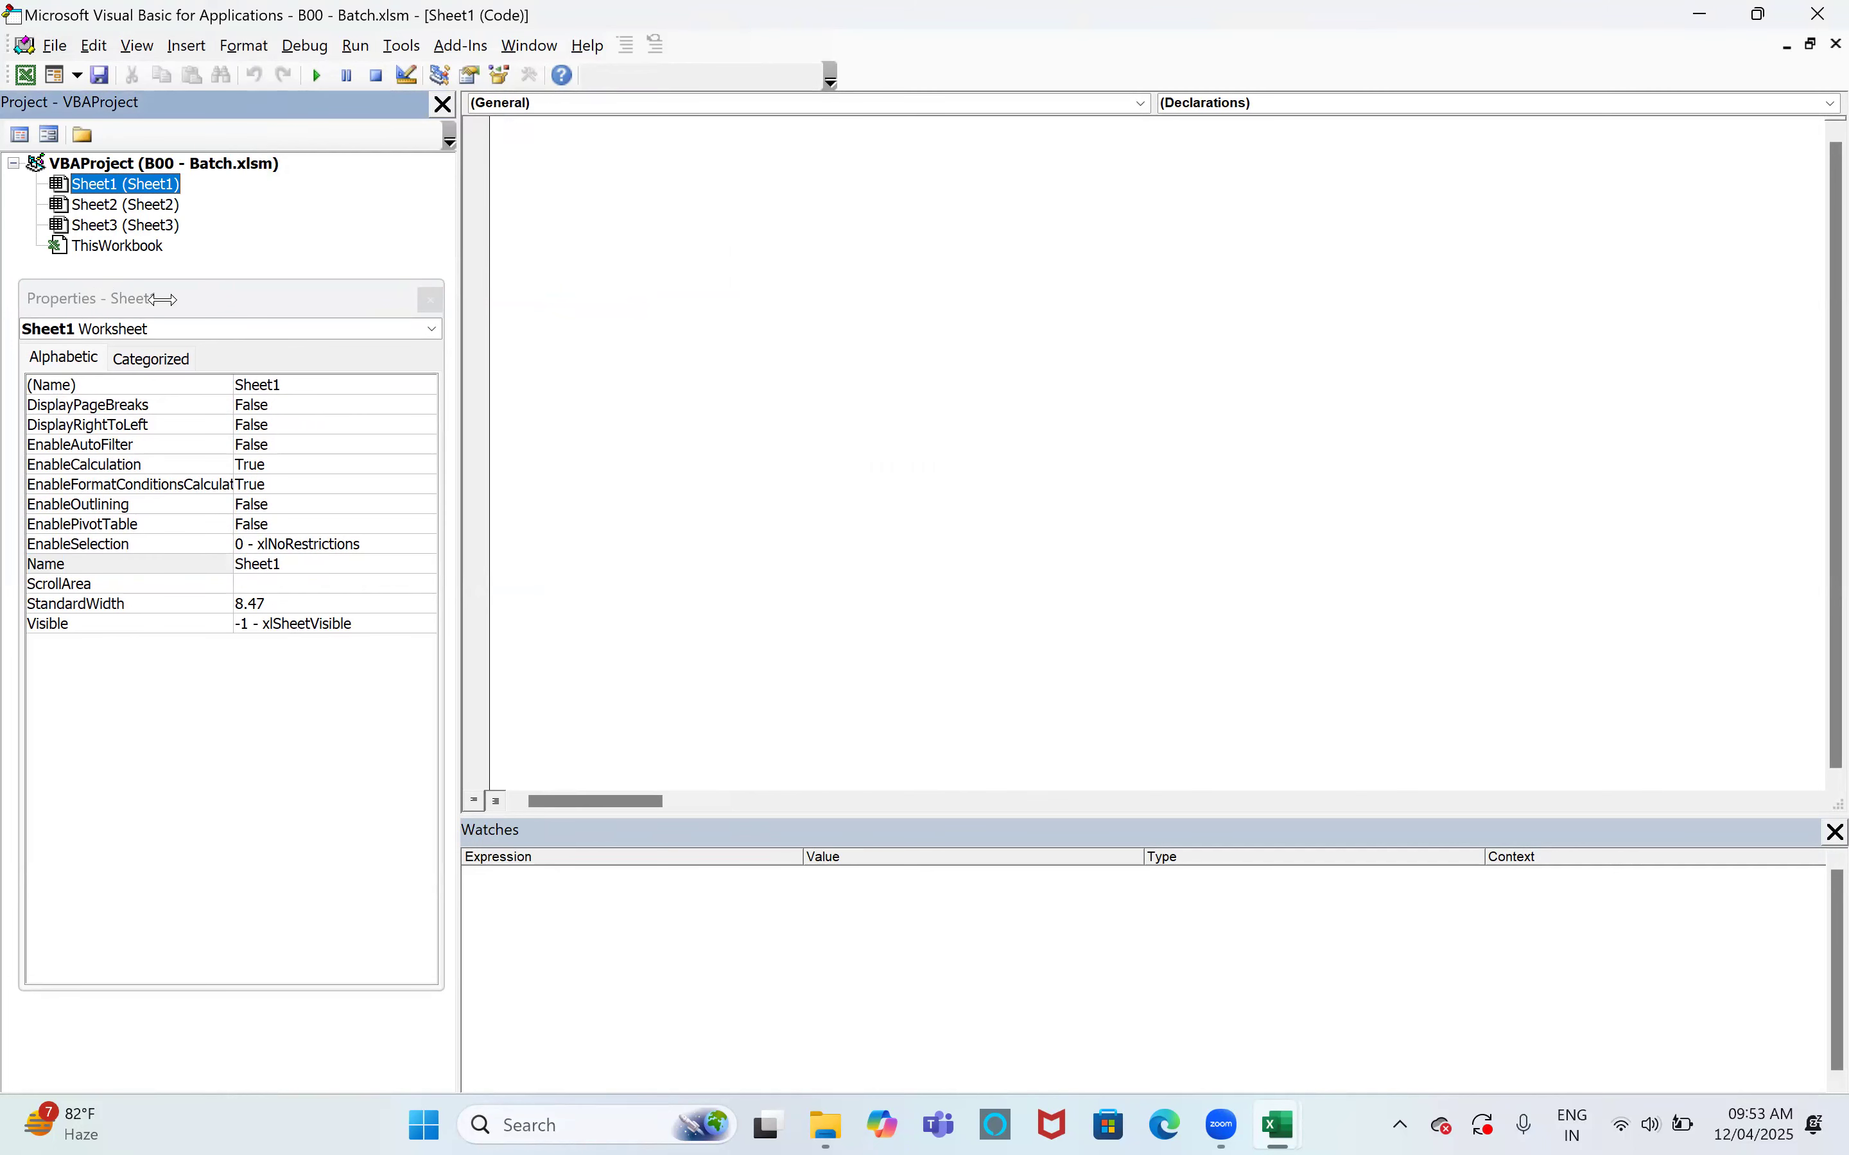
click(92, 206)
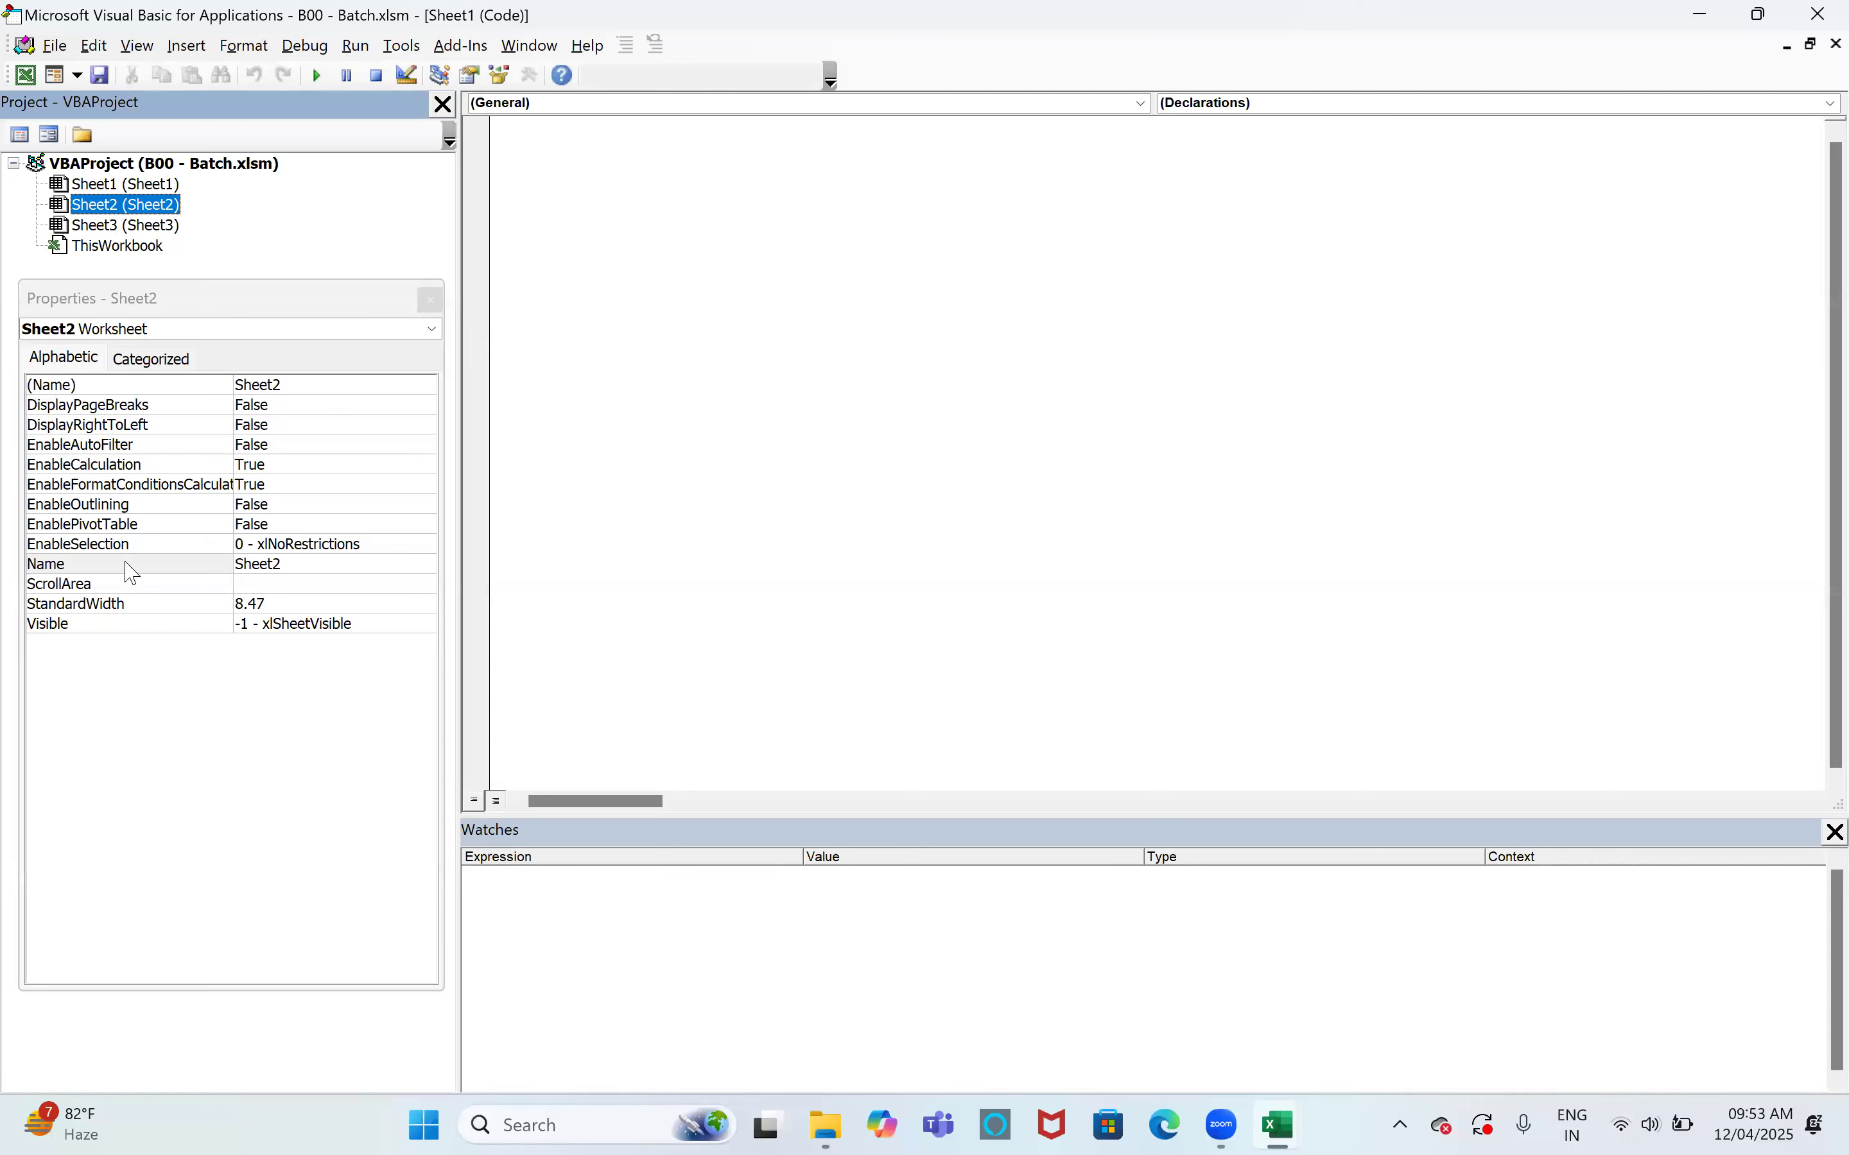
click(75, 629)
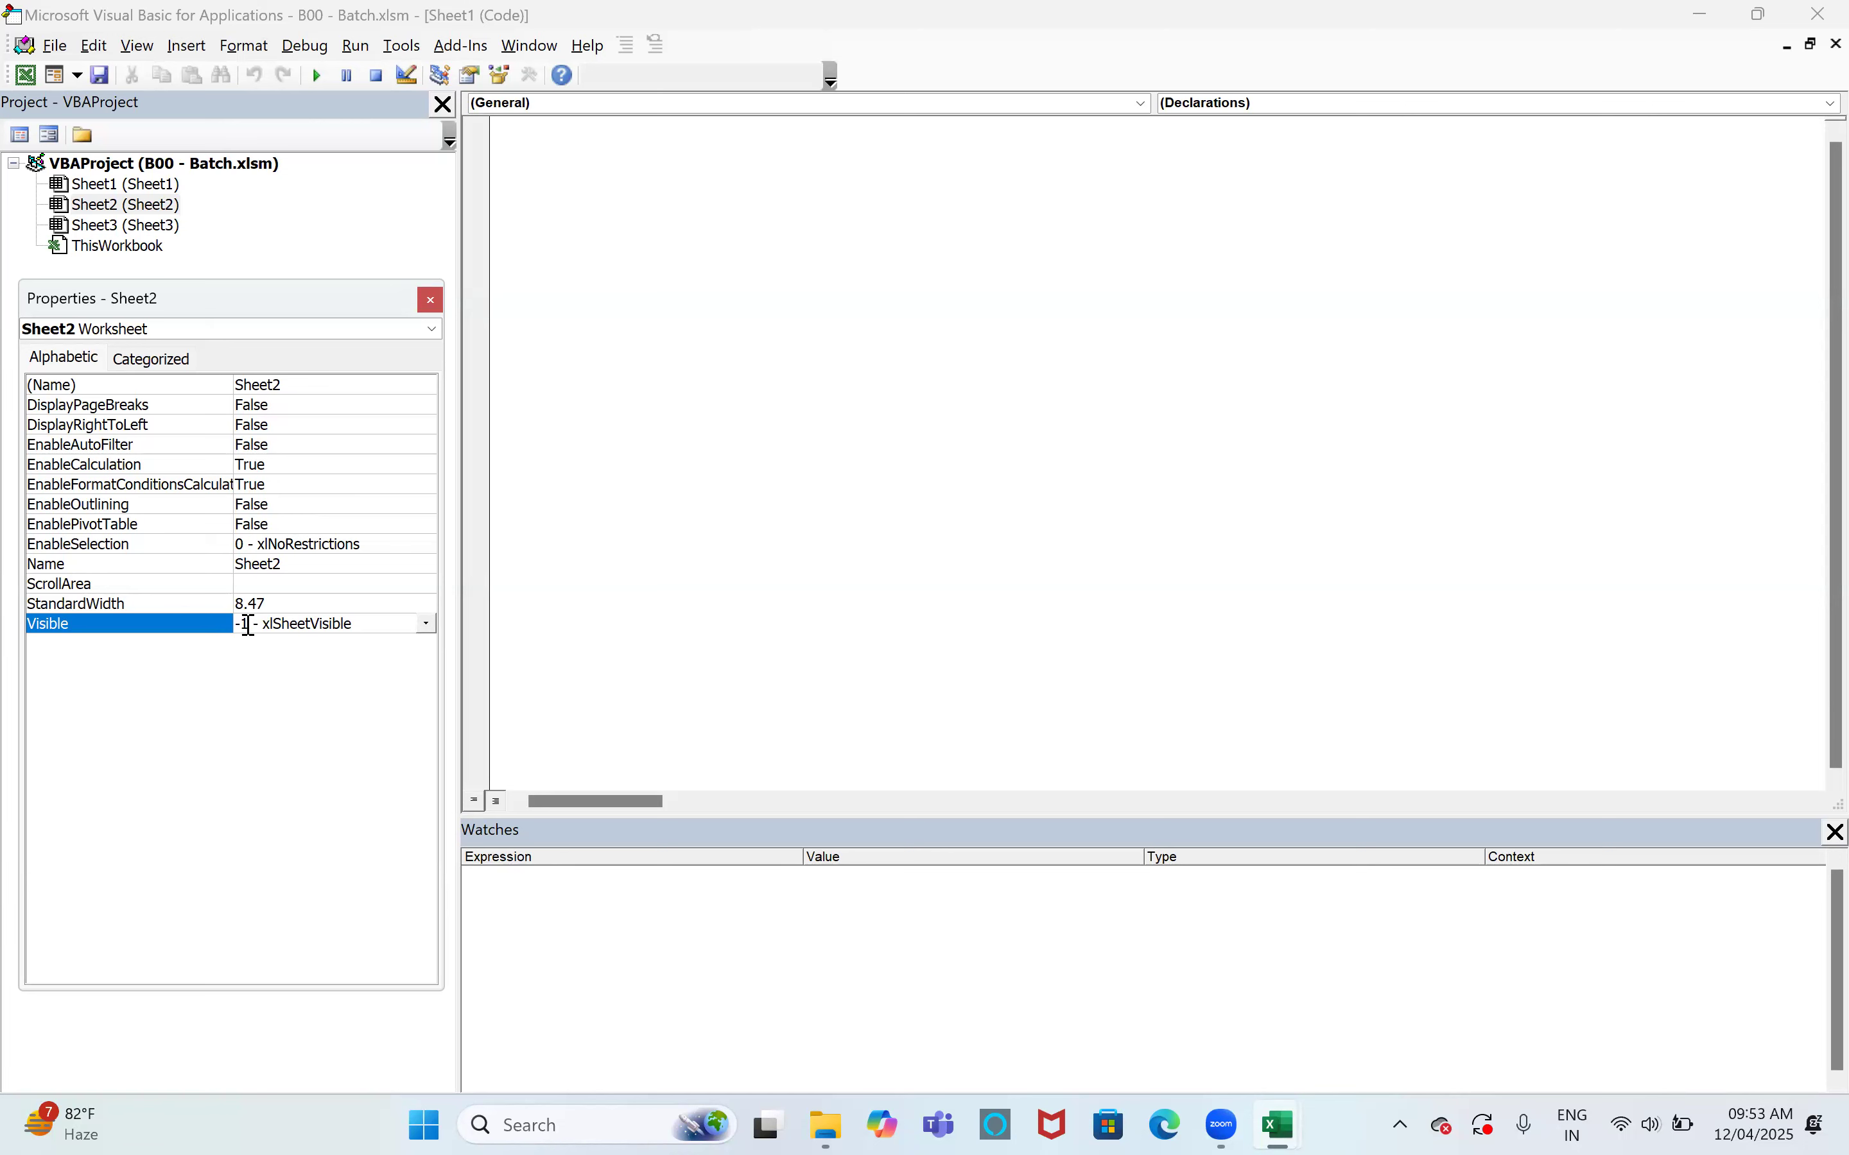
click(426, 624)
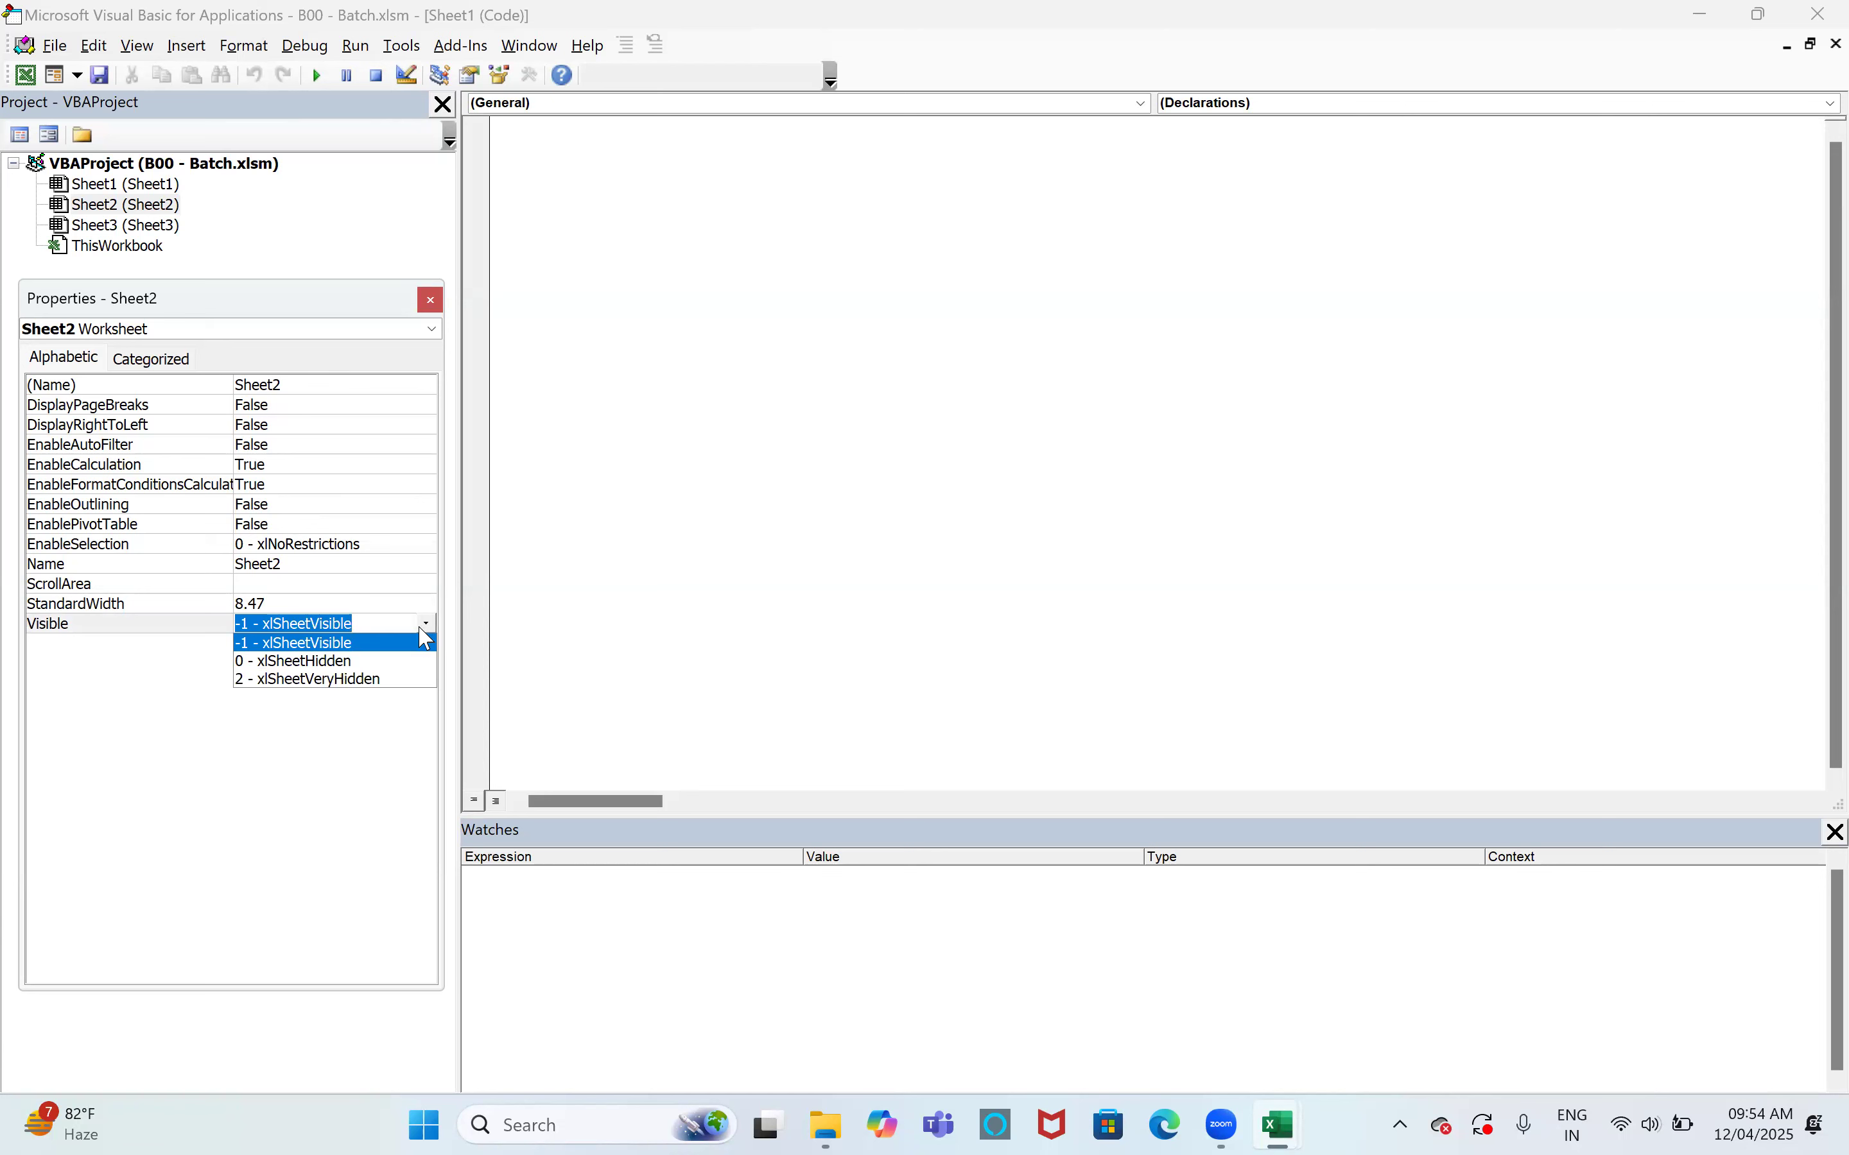
click(400, 643)
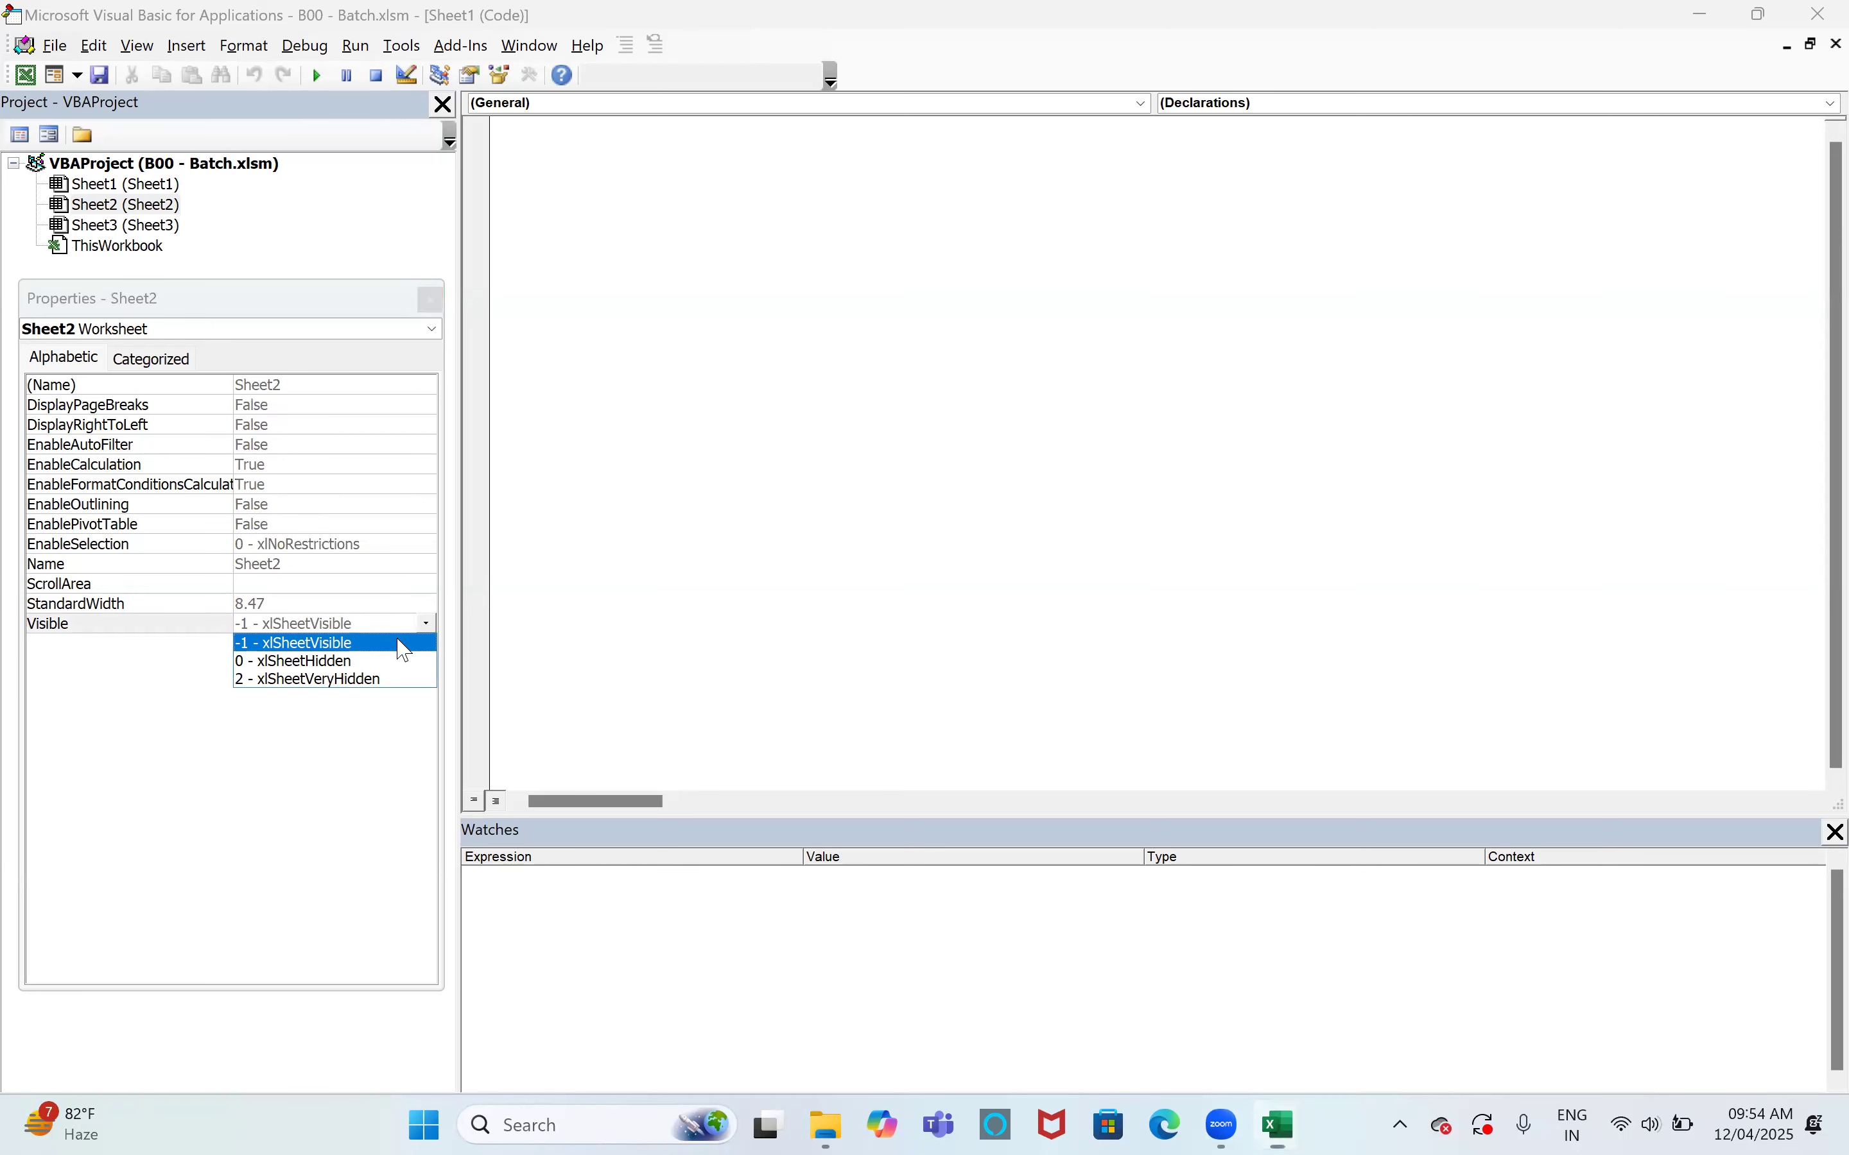
key(alt+F11)
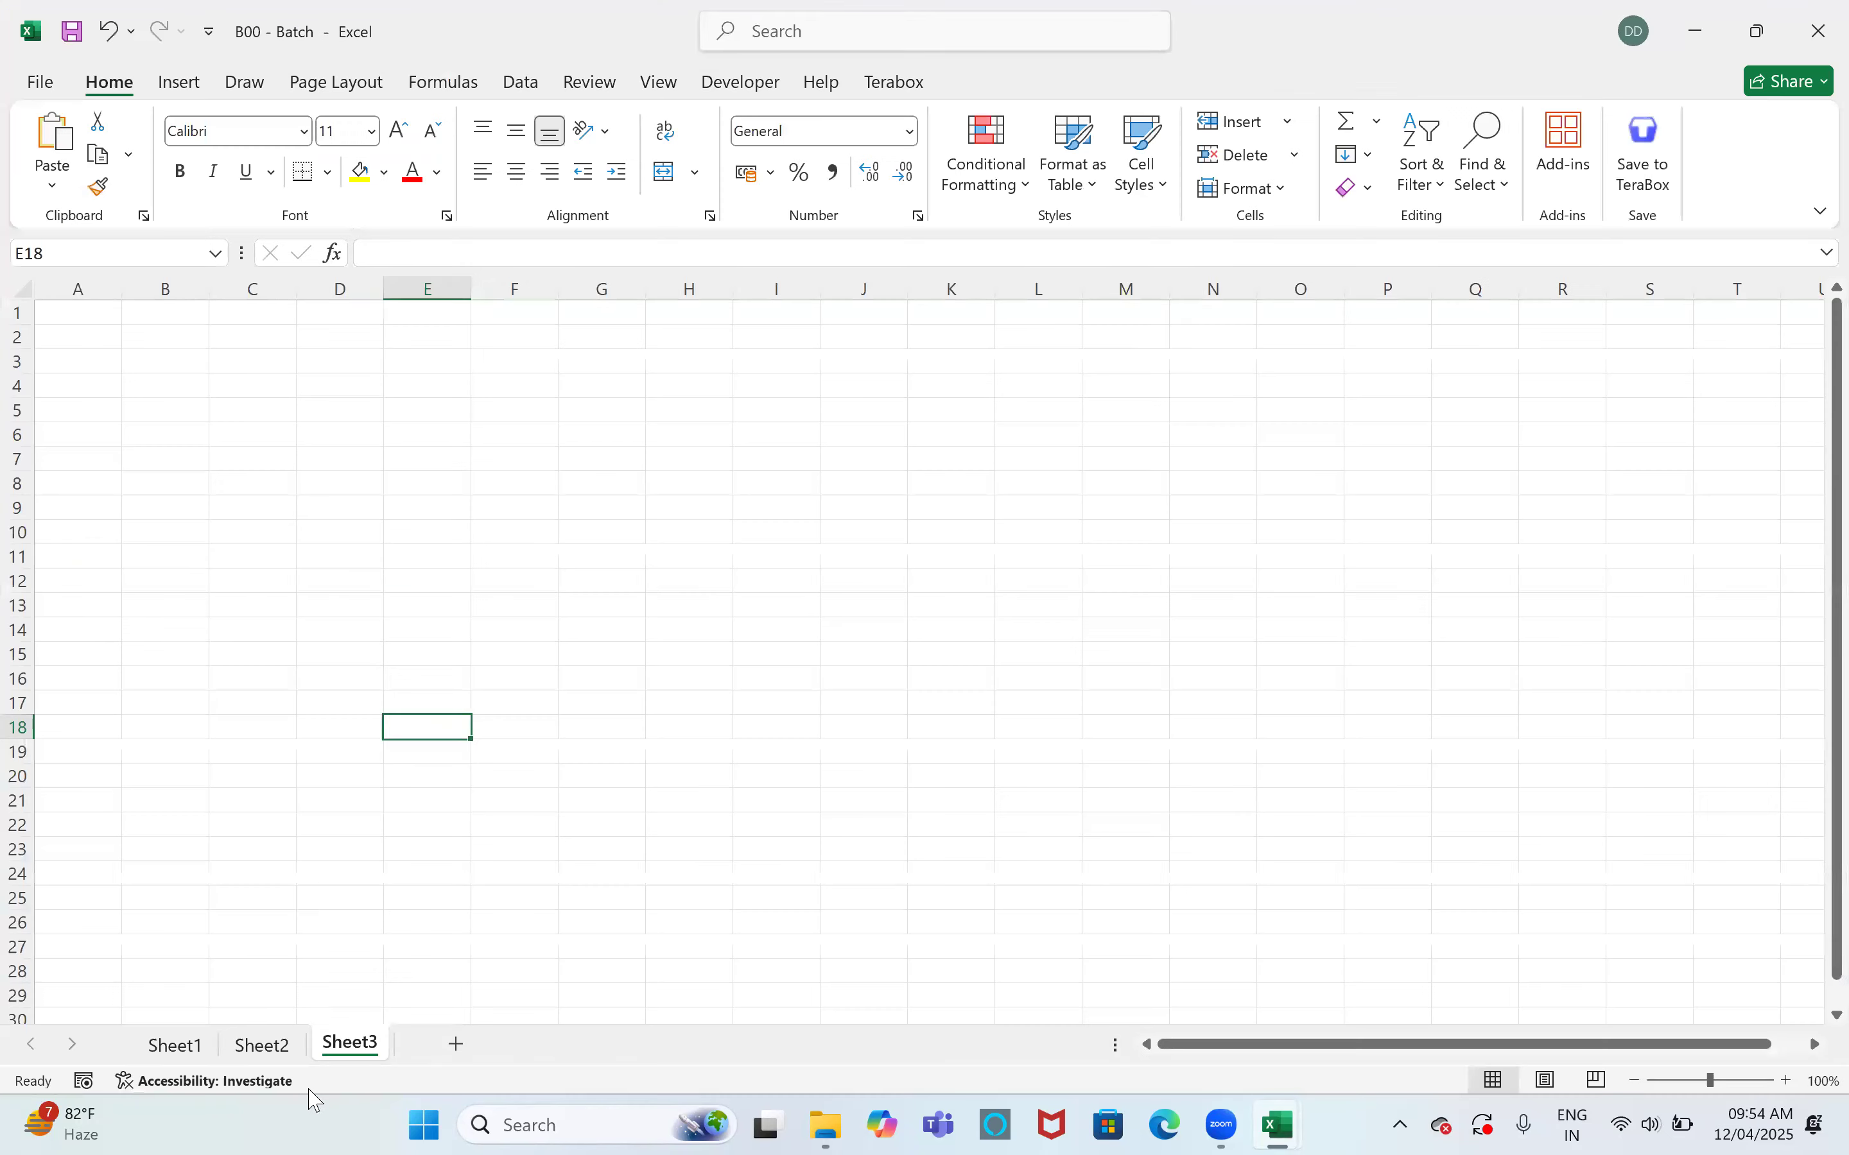
Set Sheet3's Visible property to 0 - xlSheetHidden and check the sheets in the workbook
key(alt+F11)
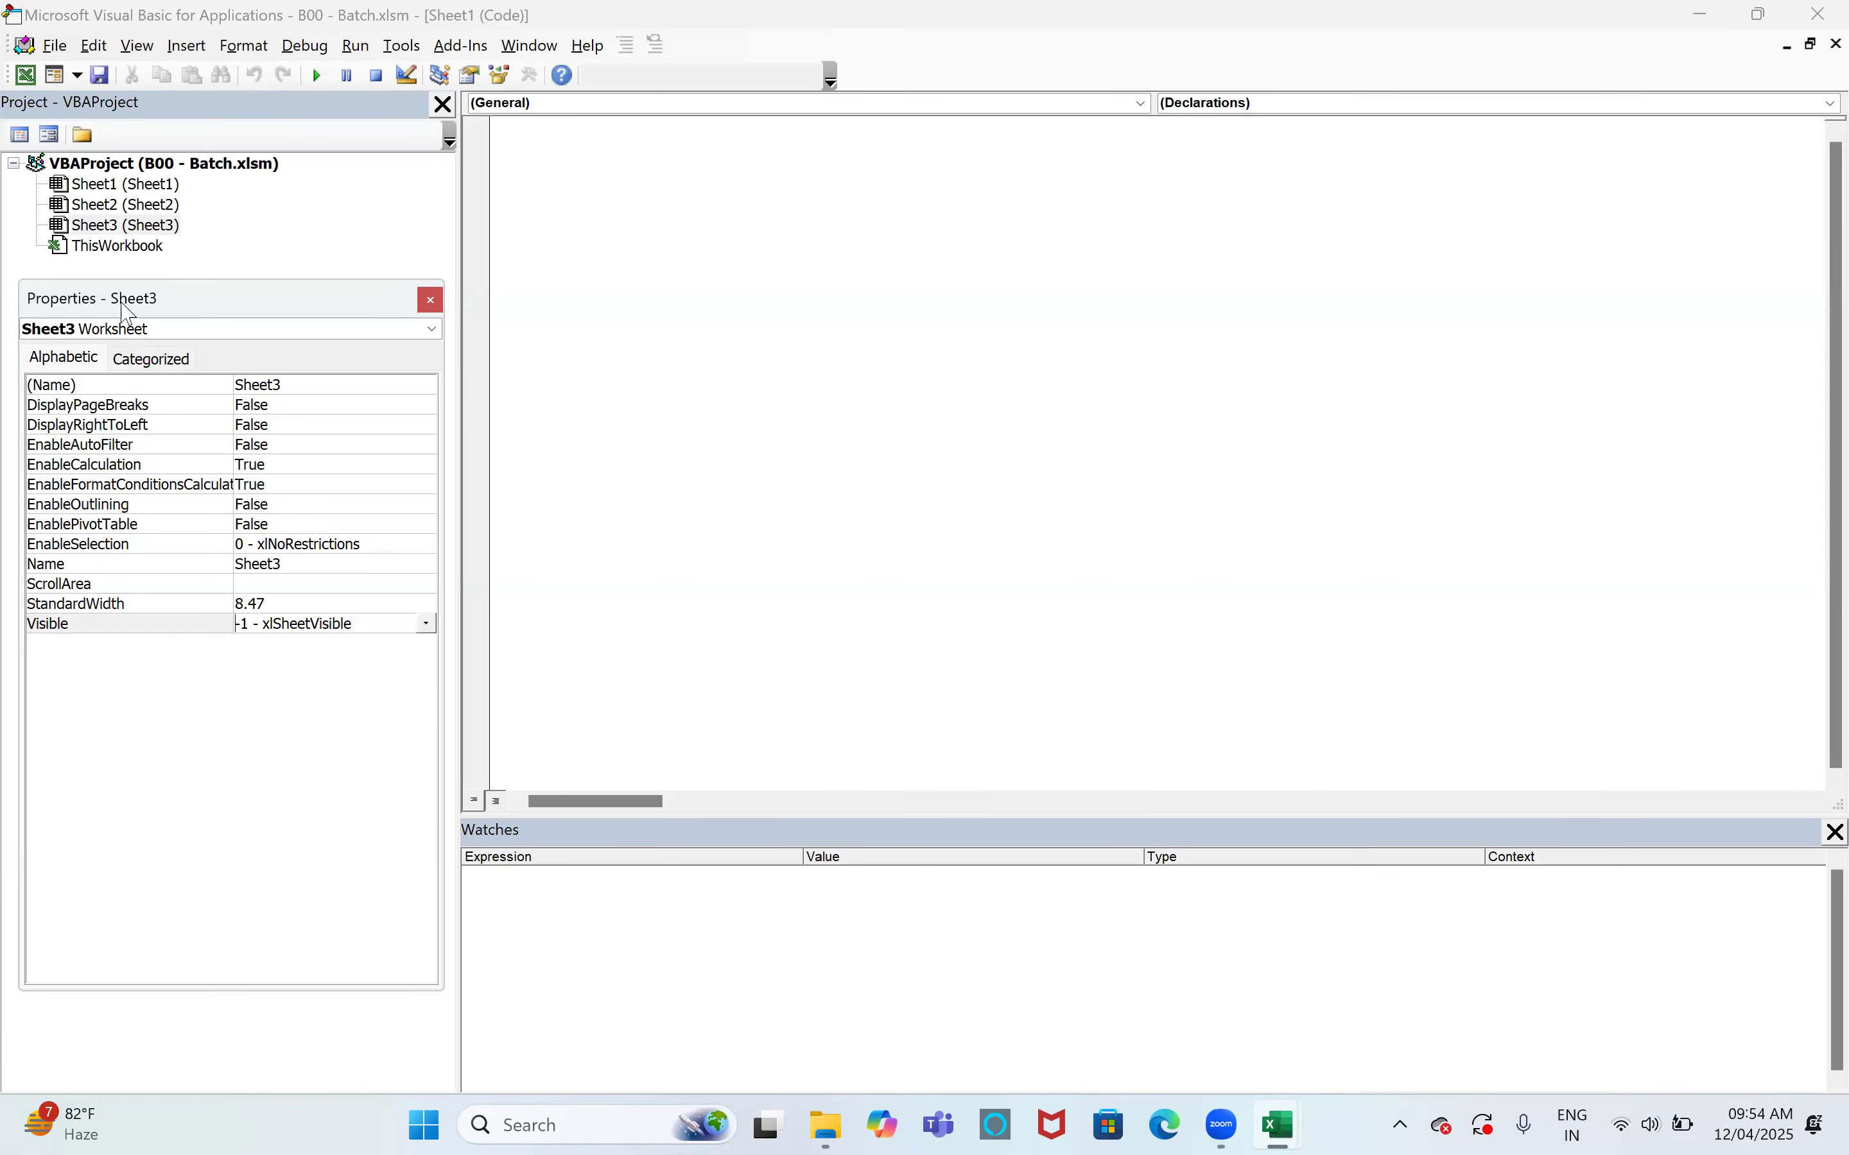
click(343, 630)
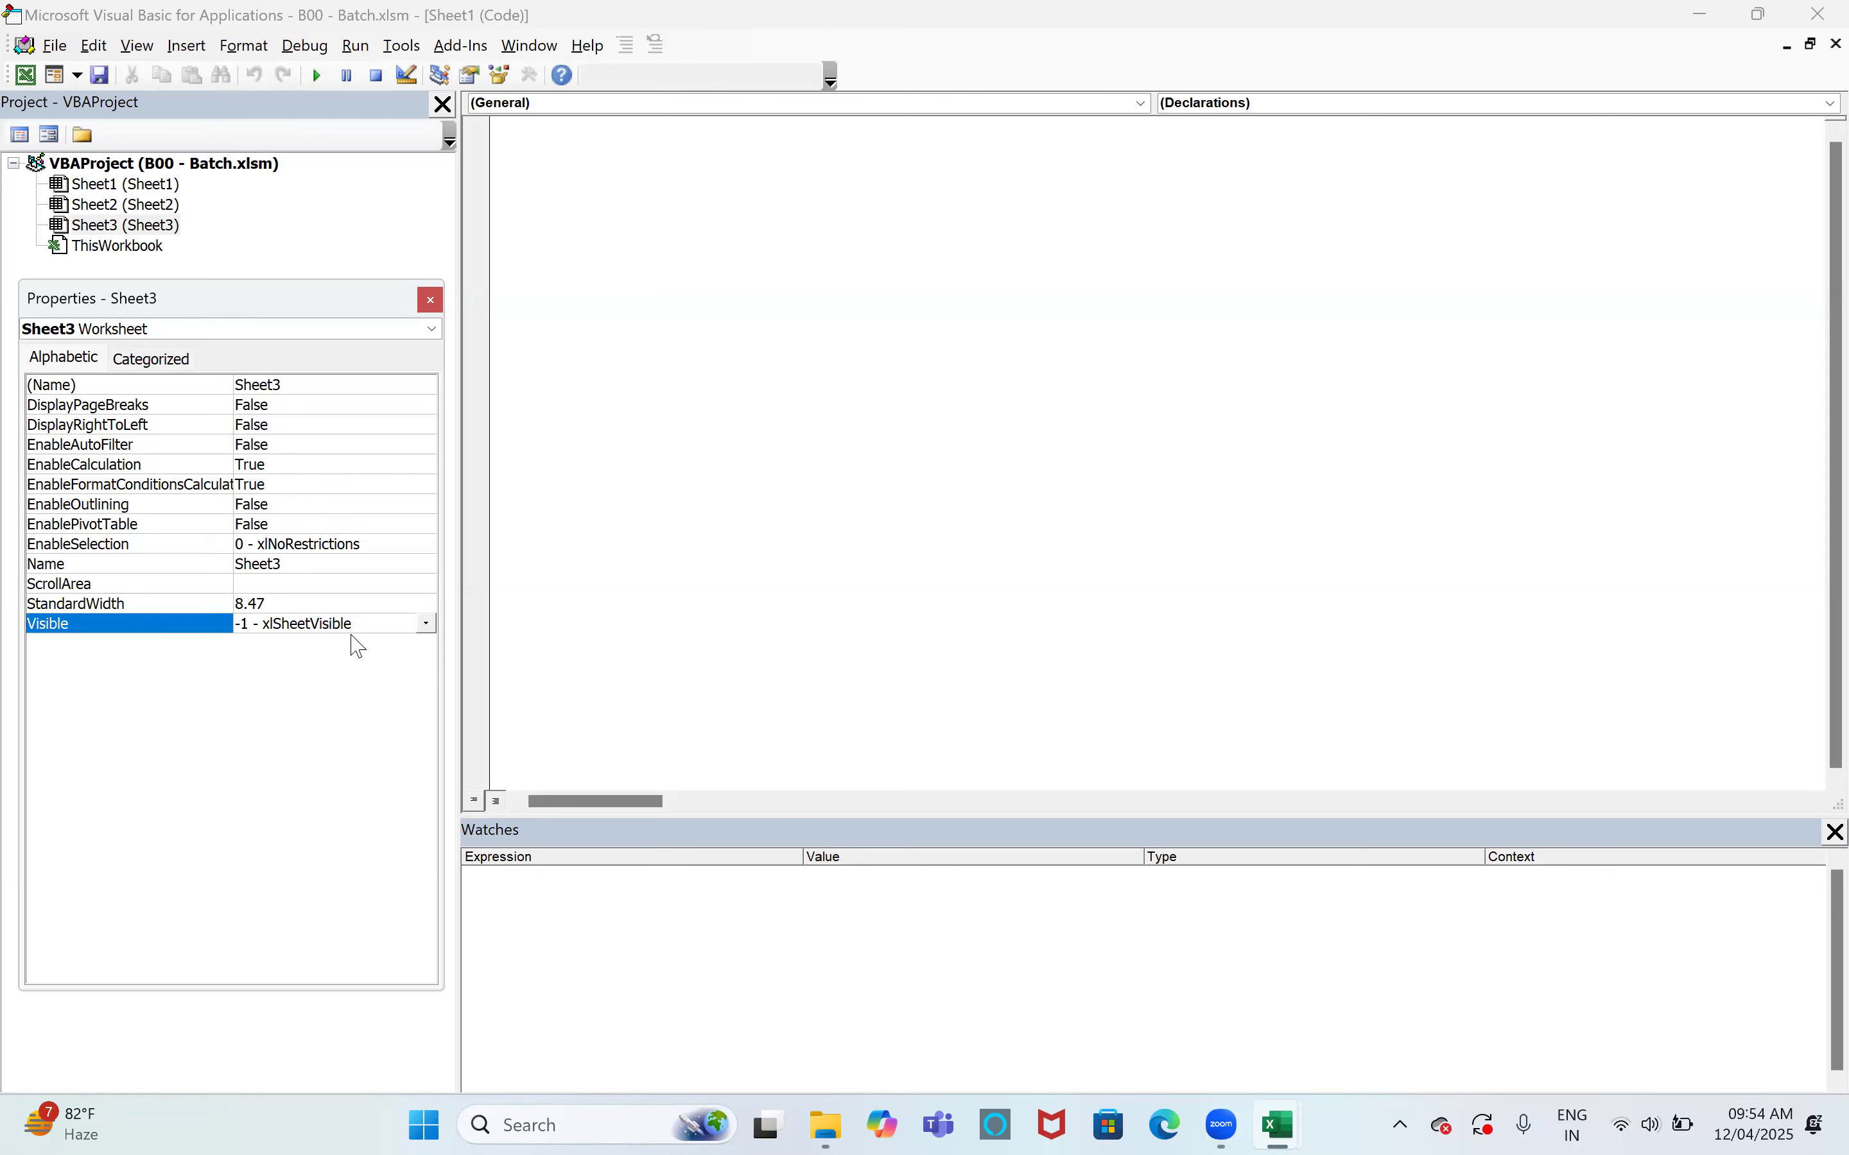
click(426, 623)
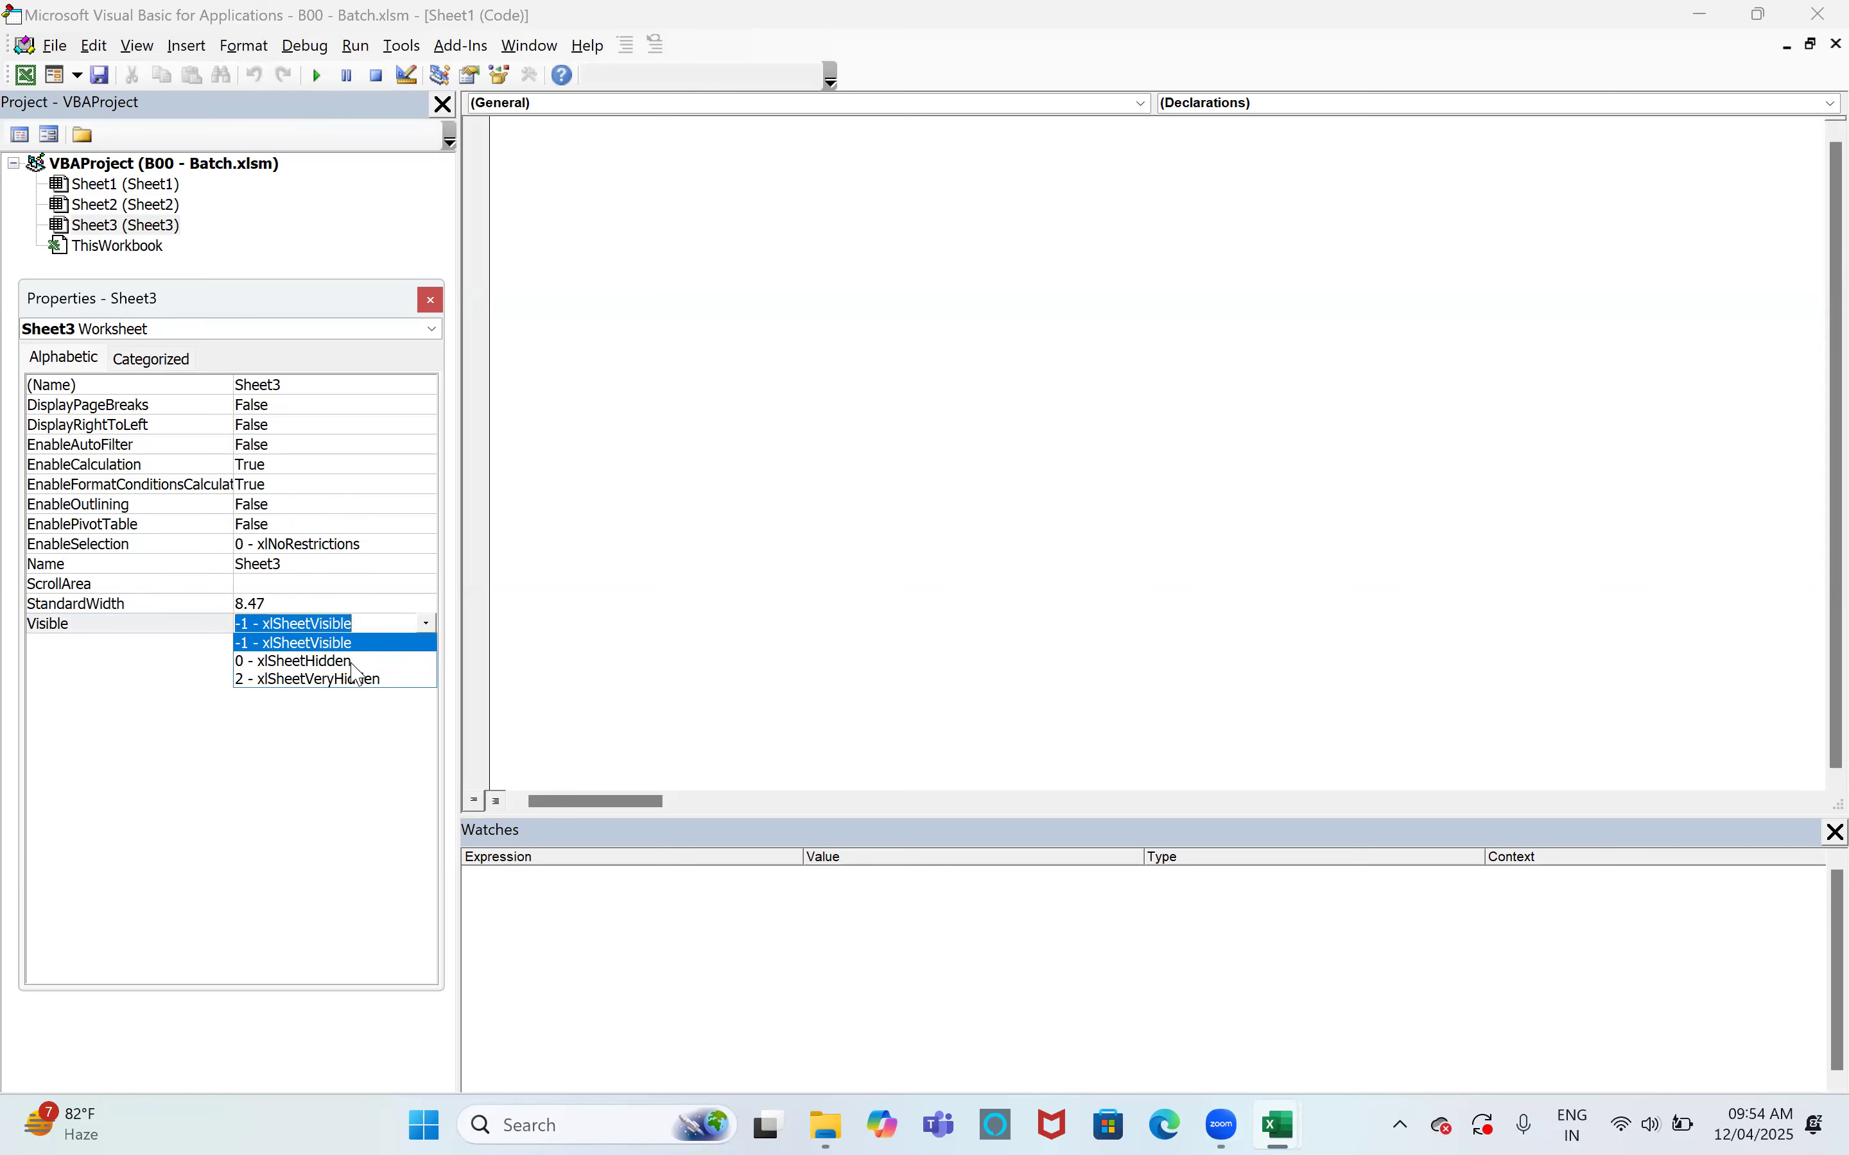
click(354, 663)
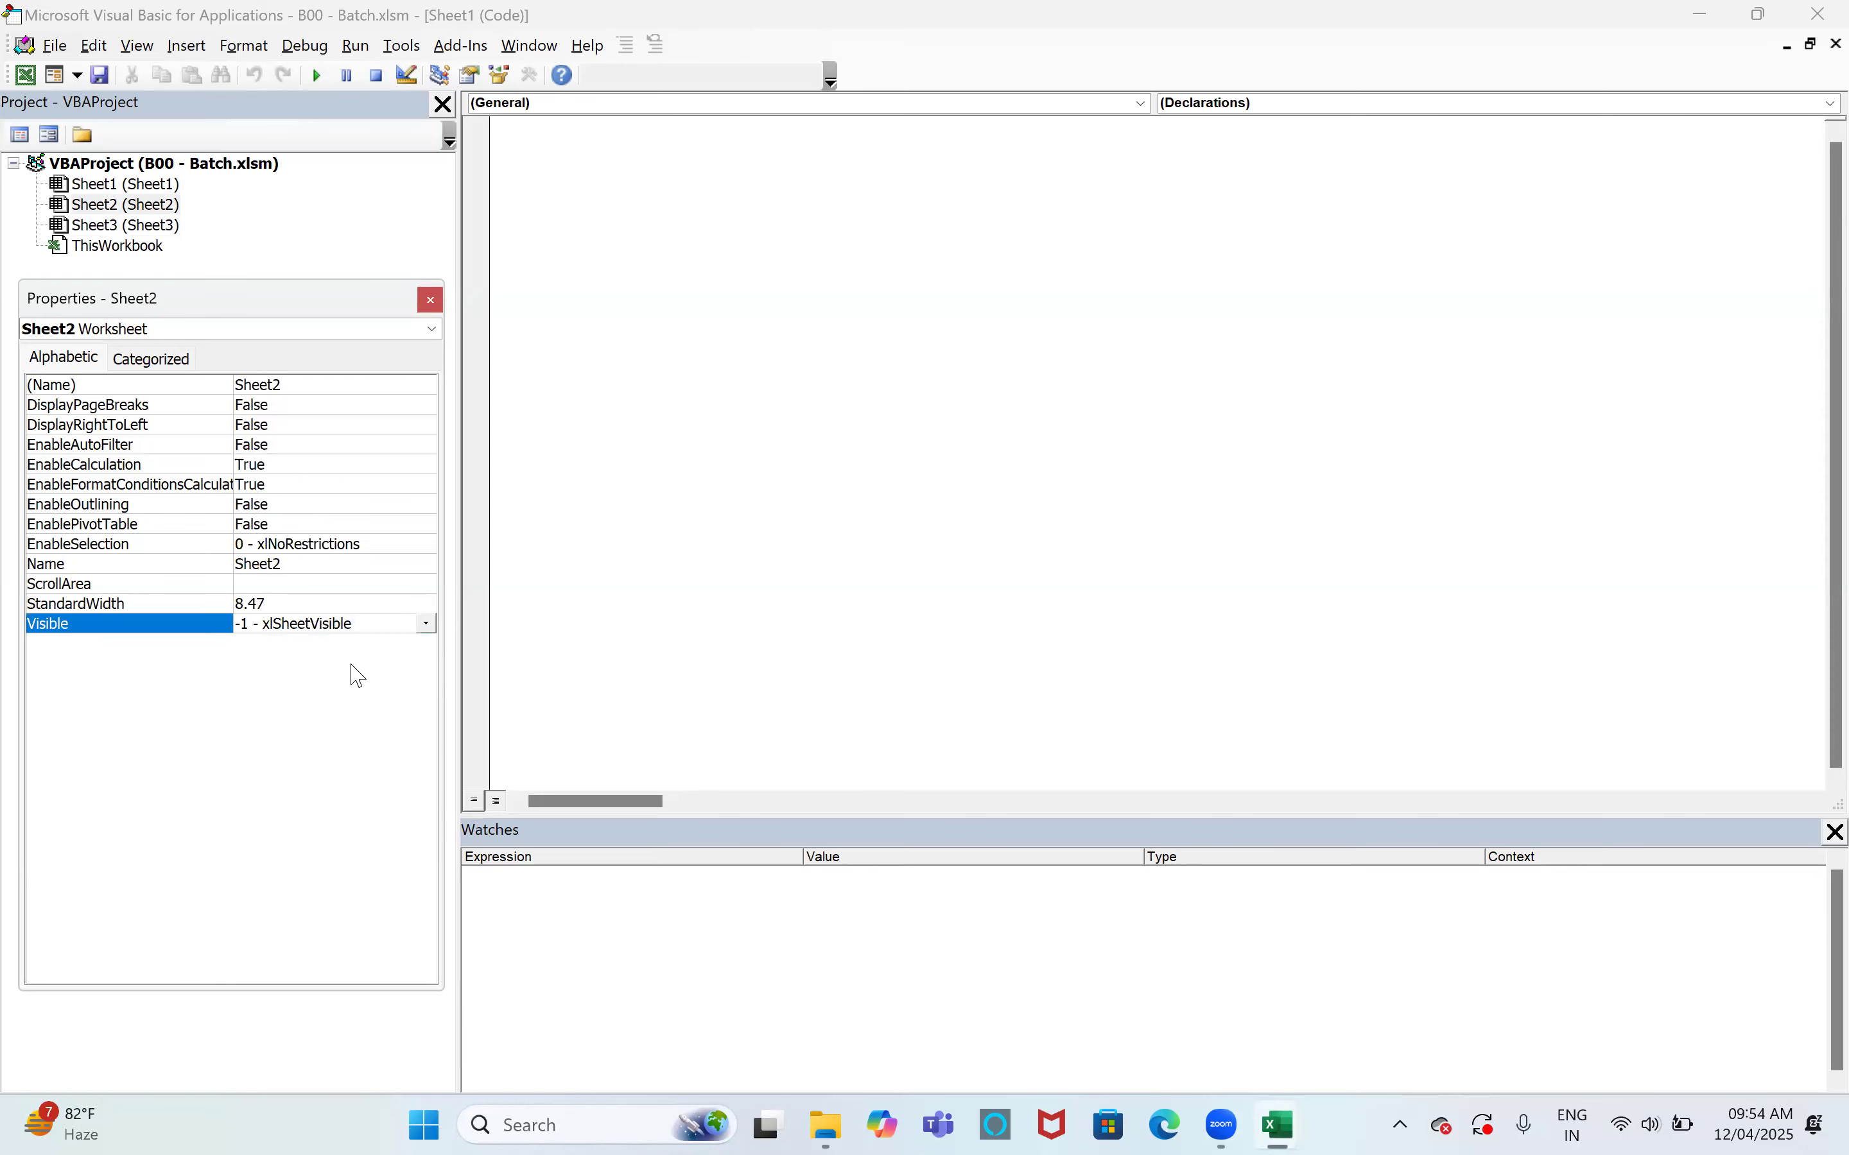
key(alt+F11)
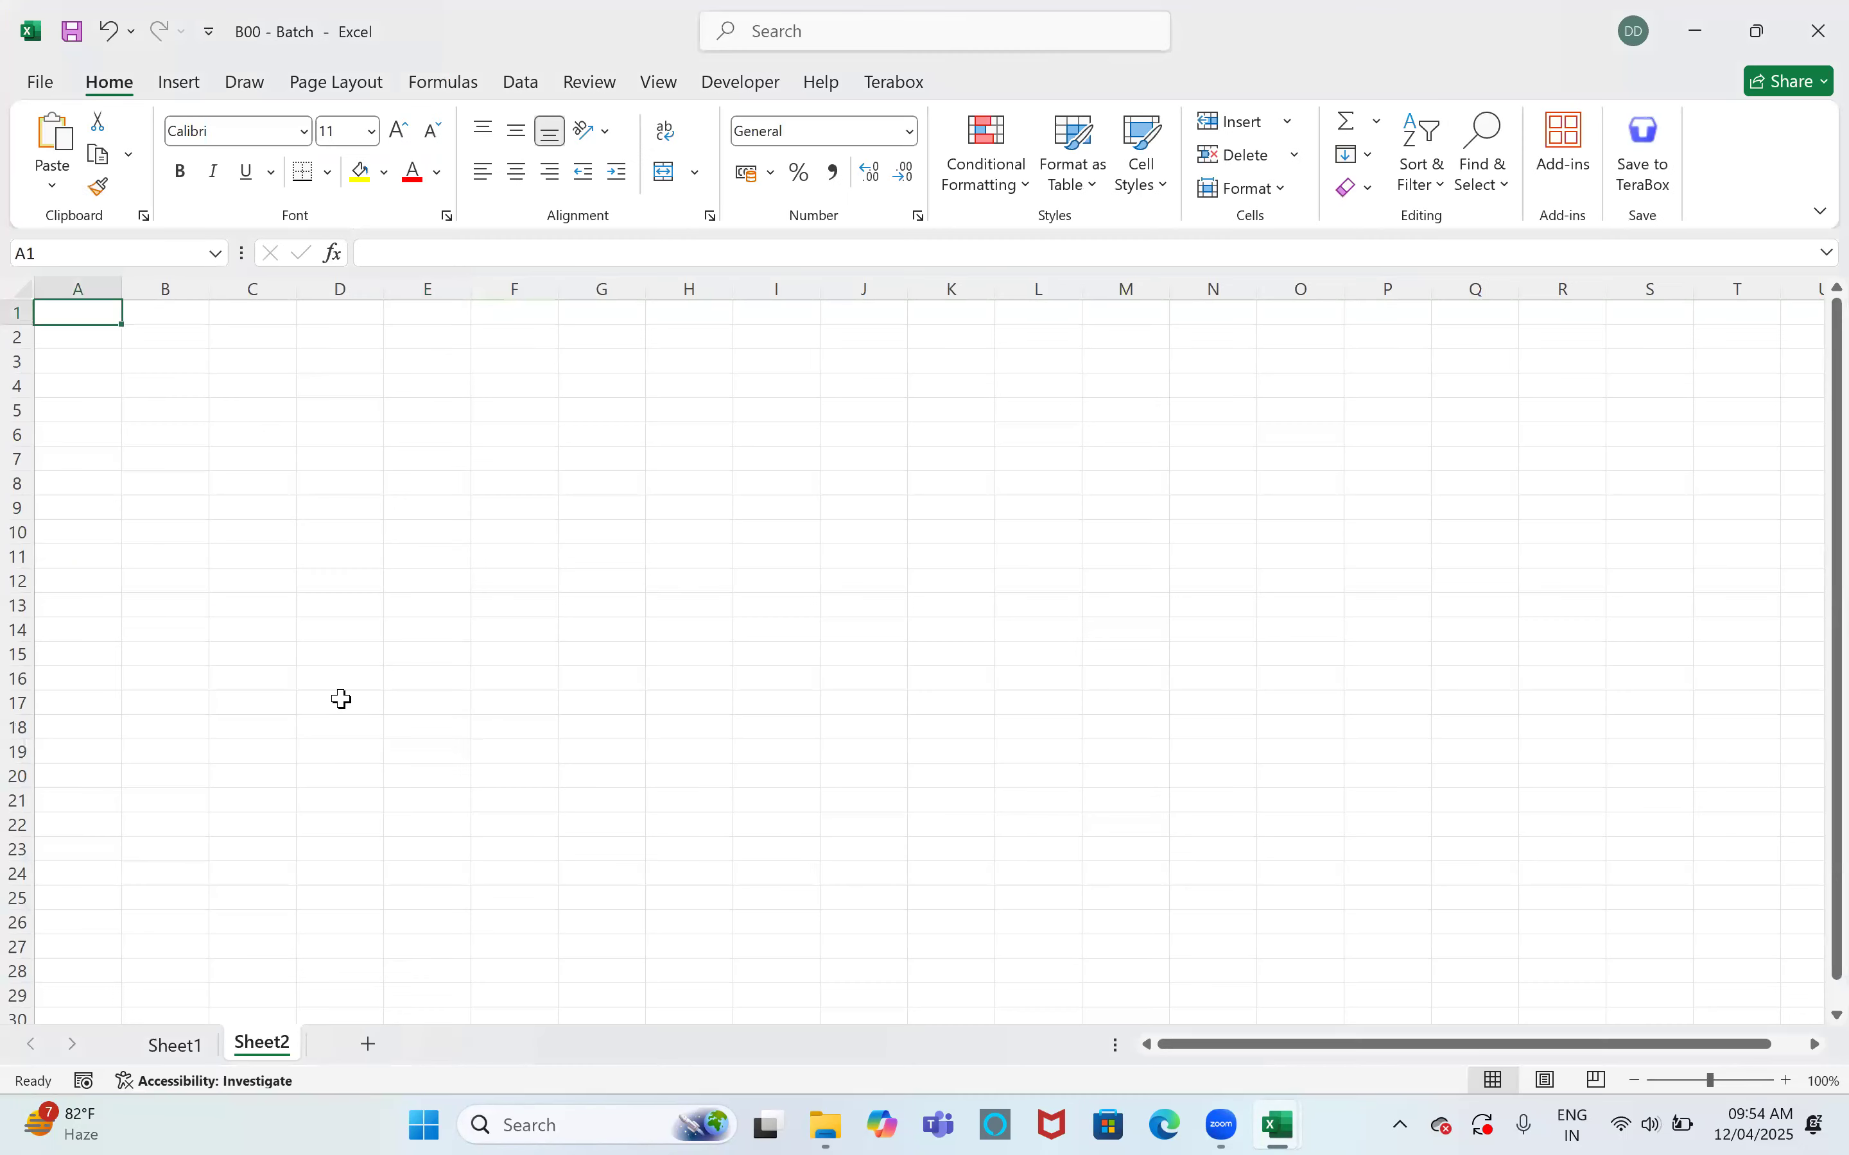
Unhide Sheet3 from within the workbook
right_click(264, 1051)
click(322, 980)
click(356, 1056)
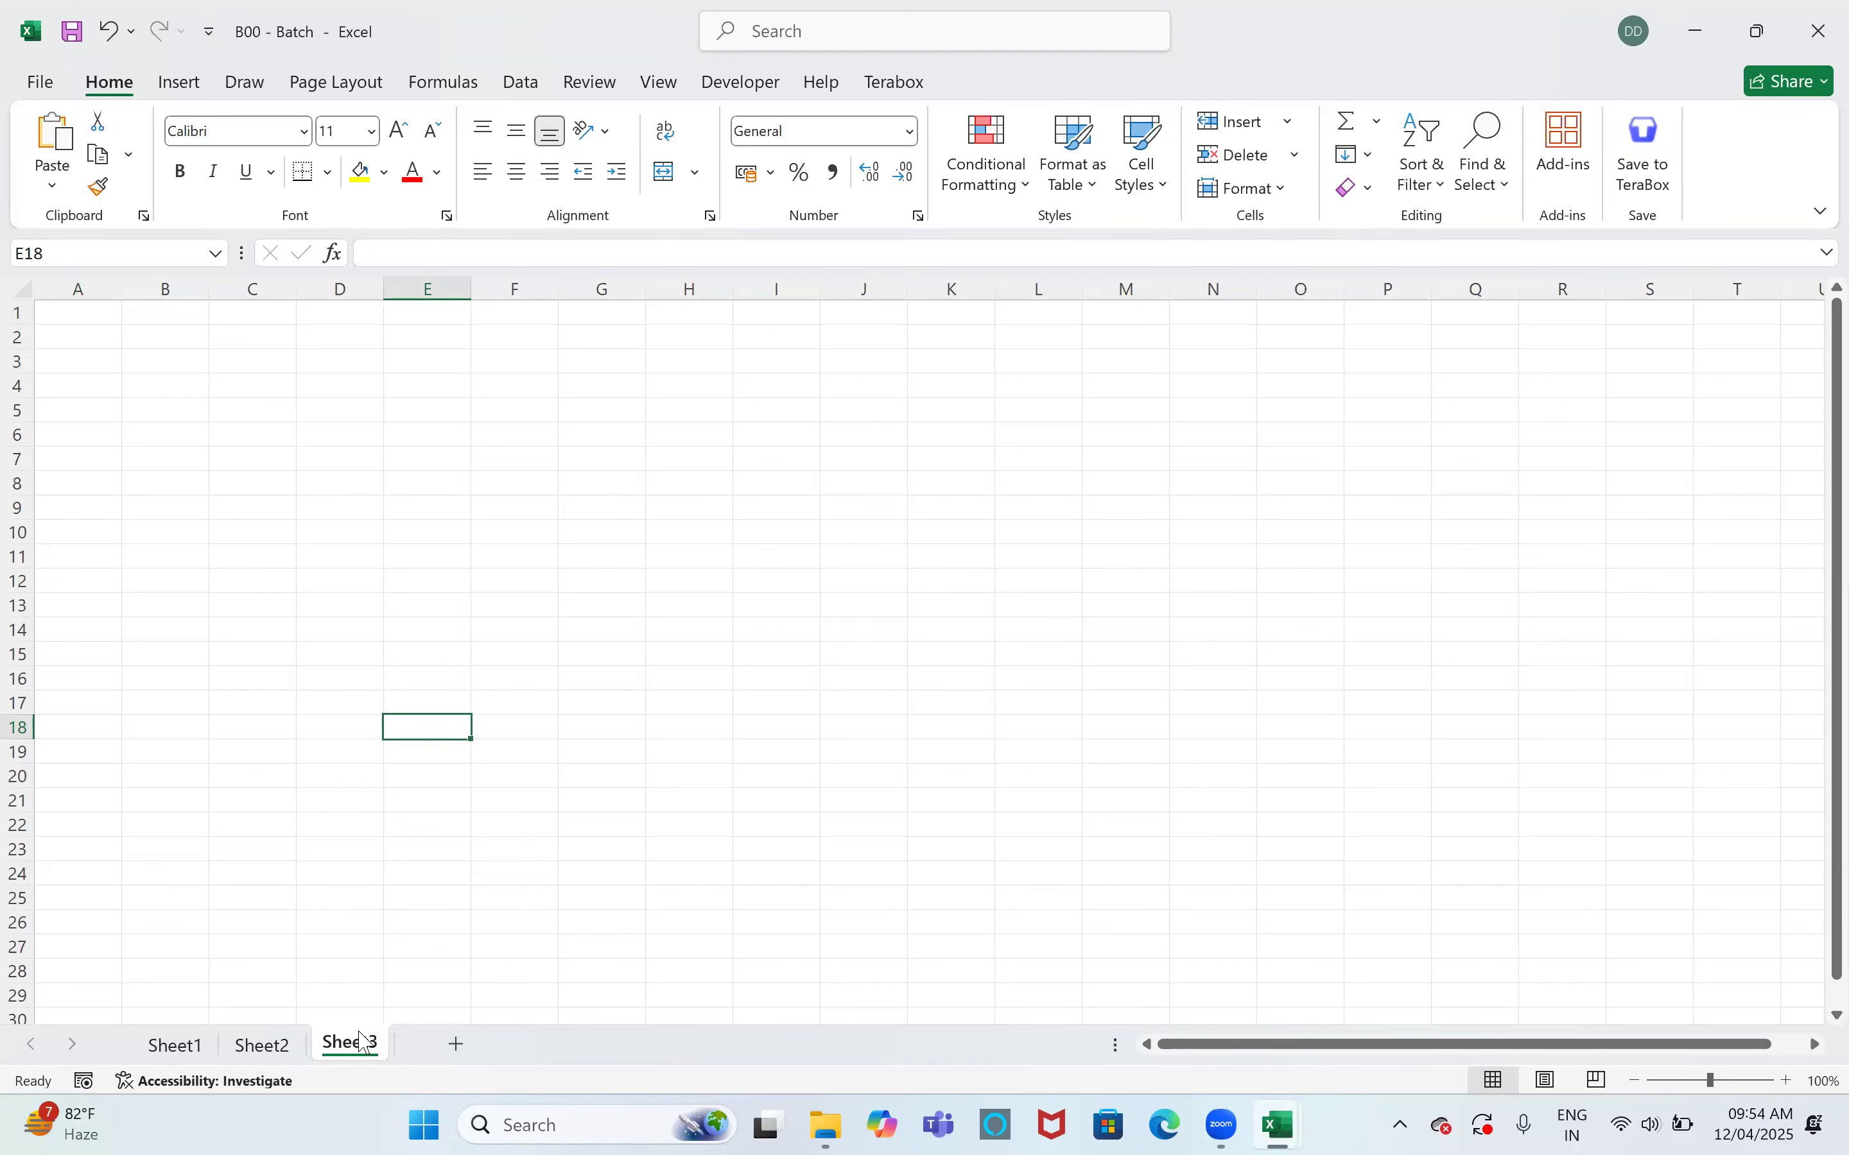
Set Sheet3's Visible property to 2 - xlSheetVeryHidden and check in the workbook whether Unhide is available
key(alt+F11)
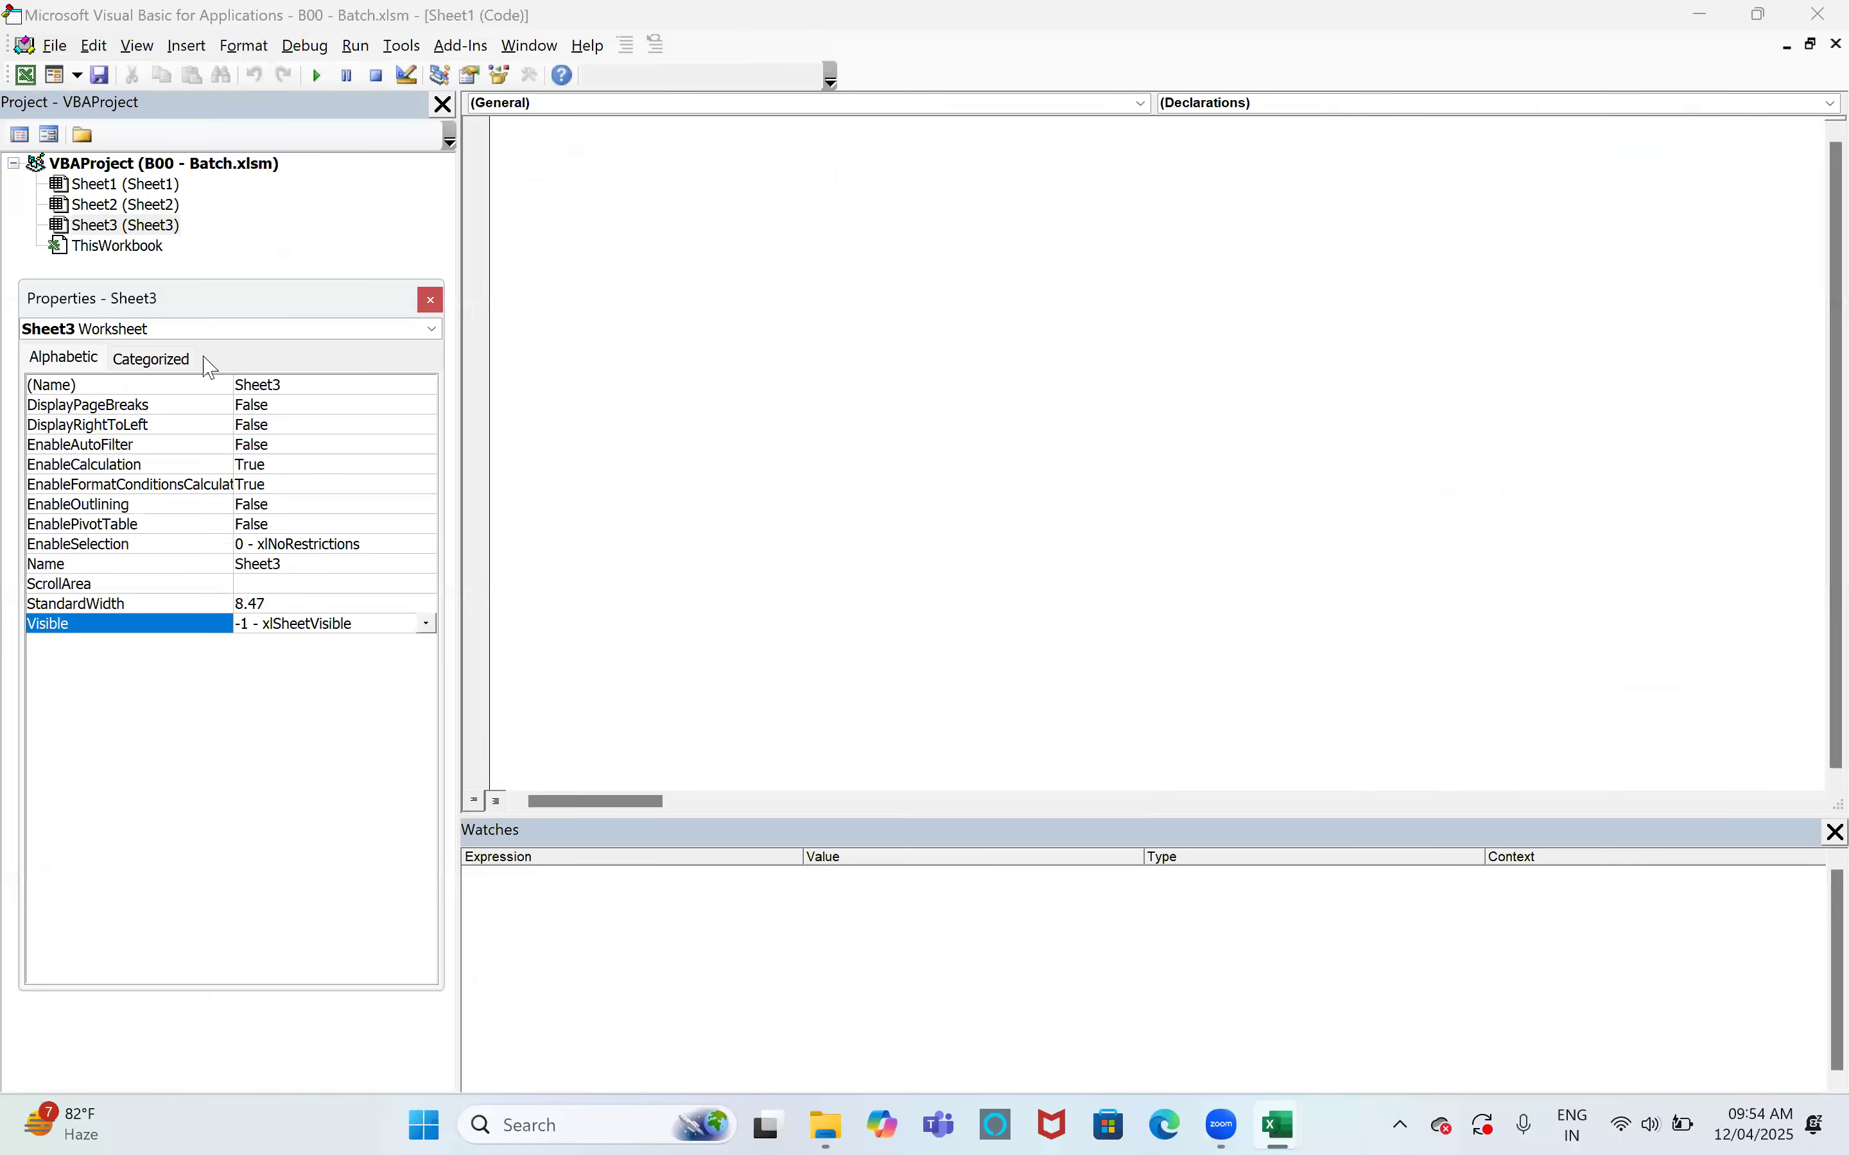
click(149, 226)
click(427, 624)
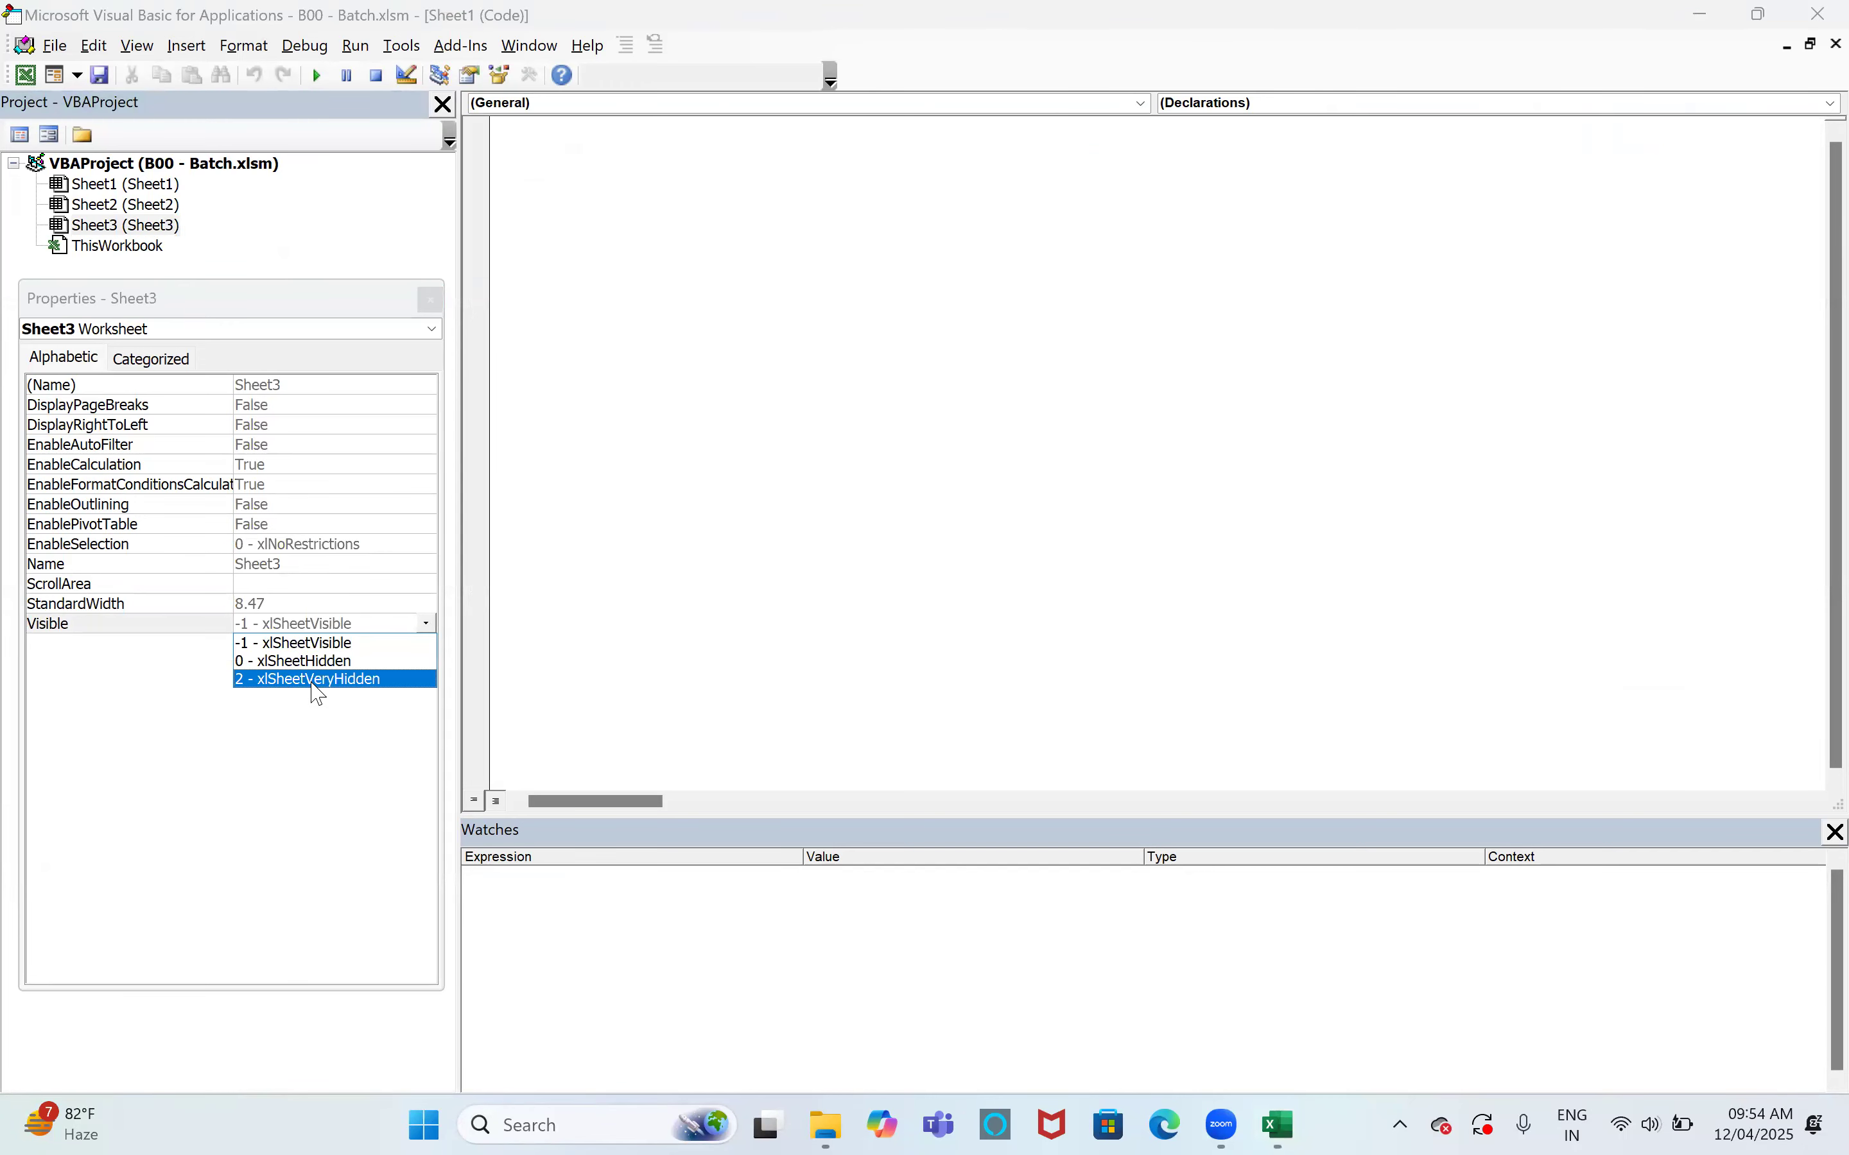
click(315, 679)
key(alt+F11)
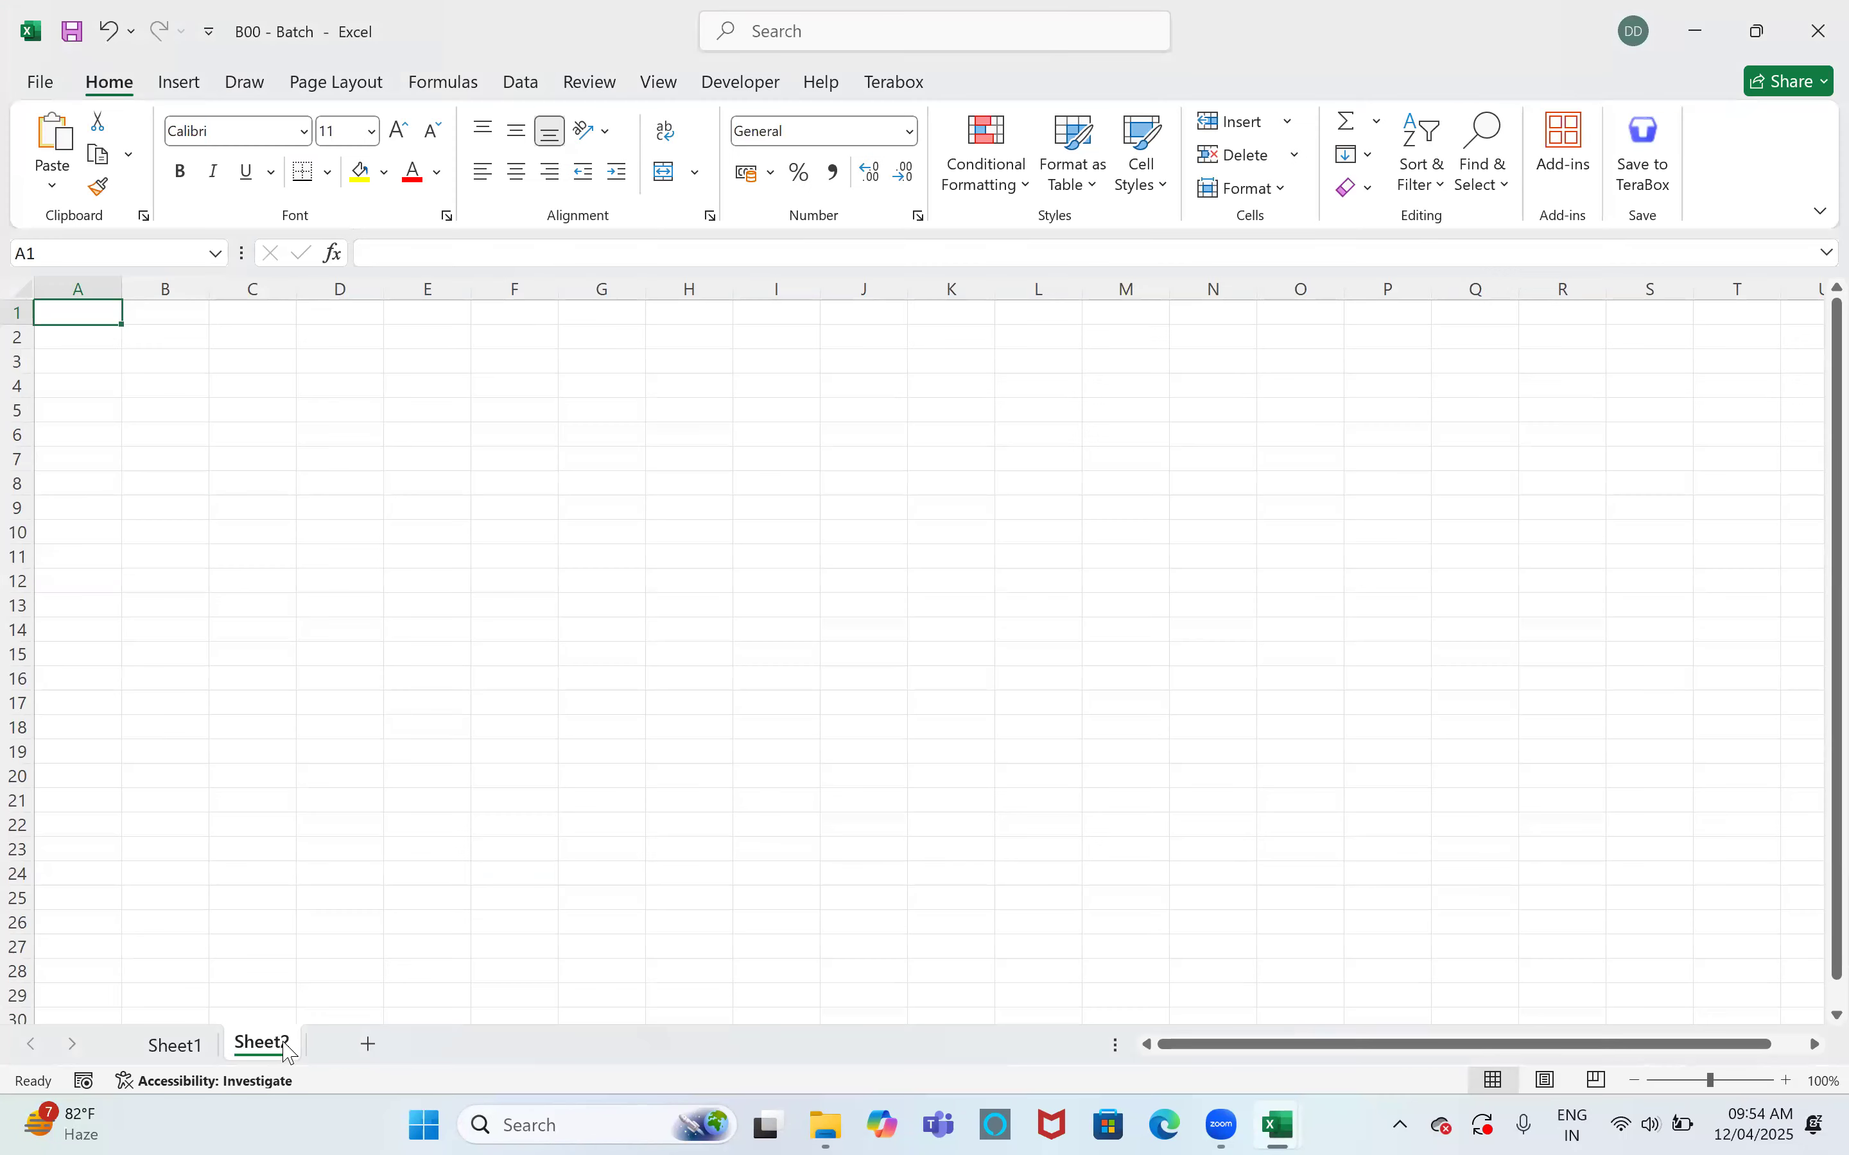
right_click(286, 1044)
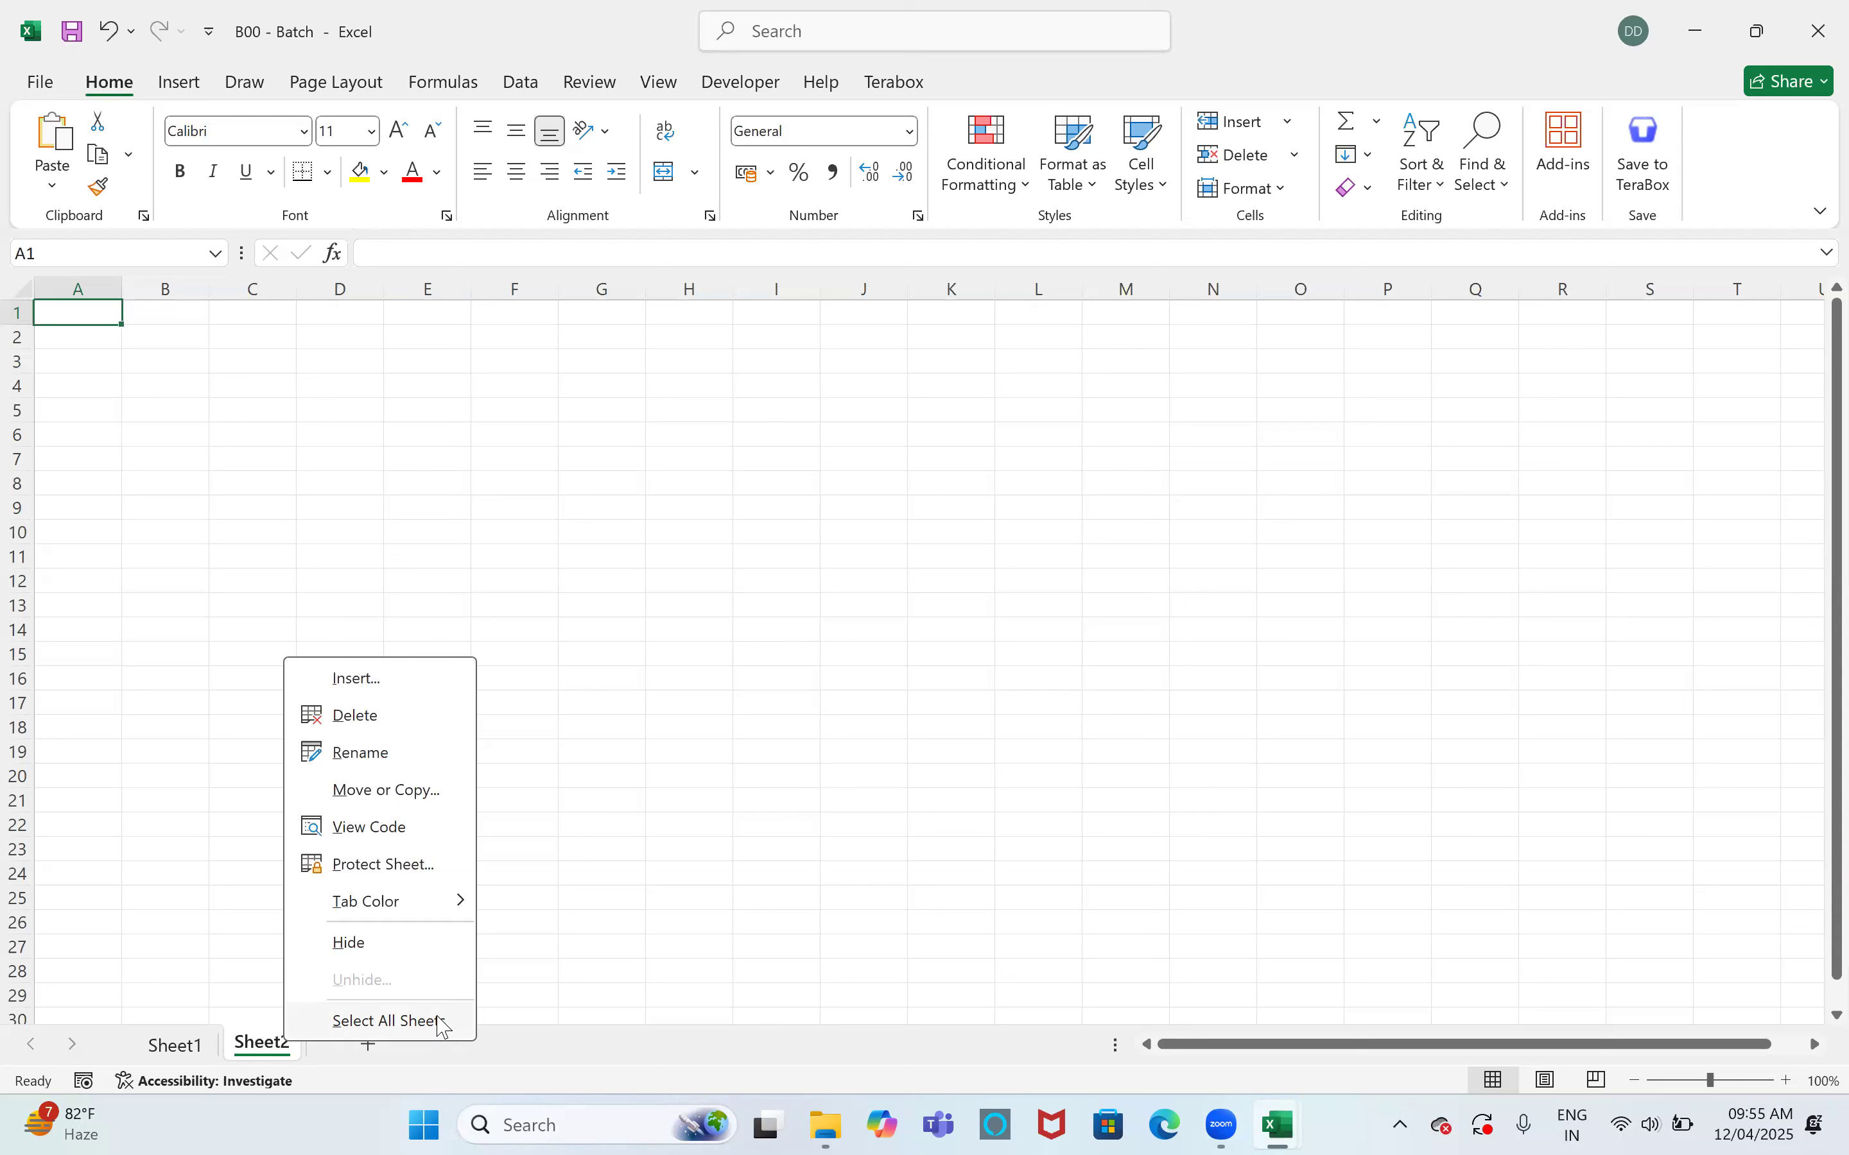
Set Sheet3's Visible property back to -1 - xlSheetVisible and check the sheets in the workbook
key(alt+Tab)
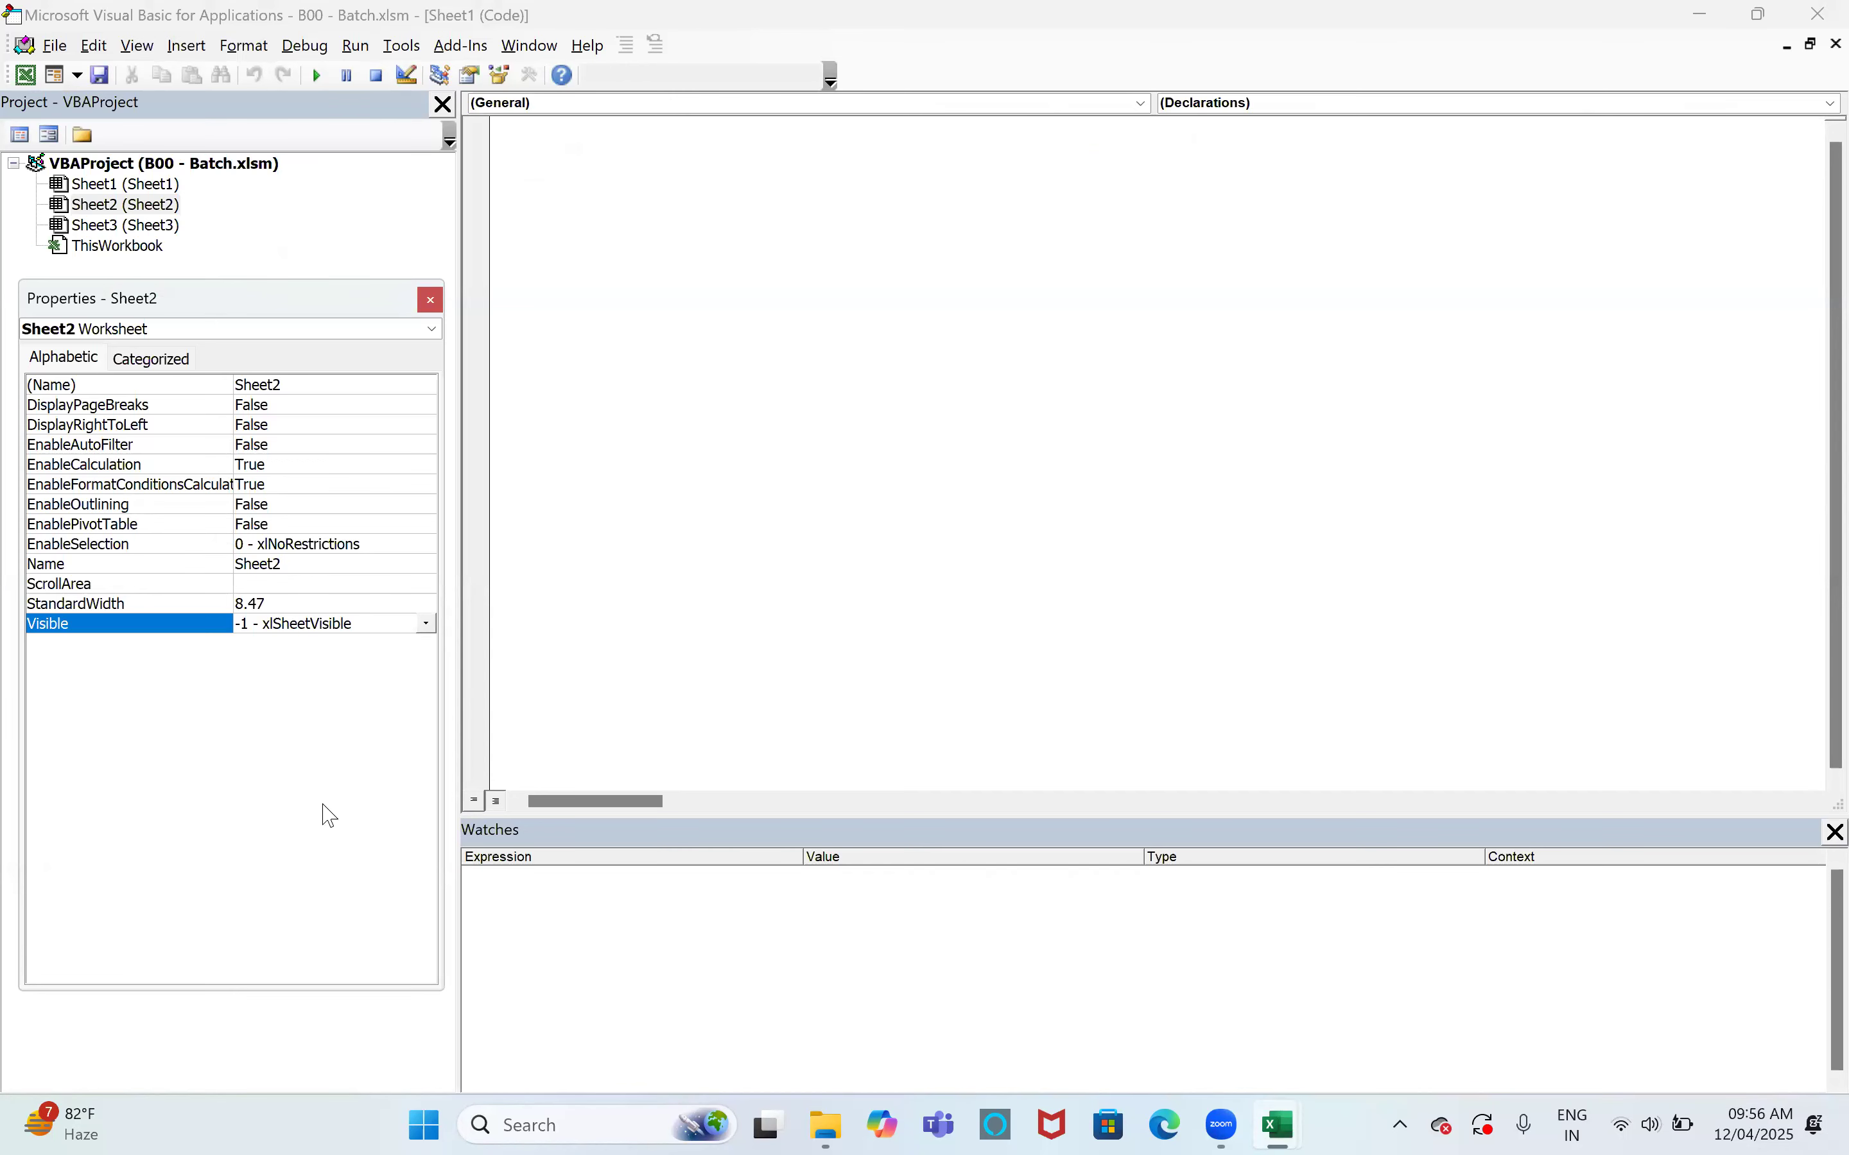
key(alt+F11)
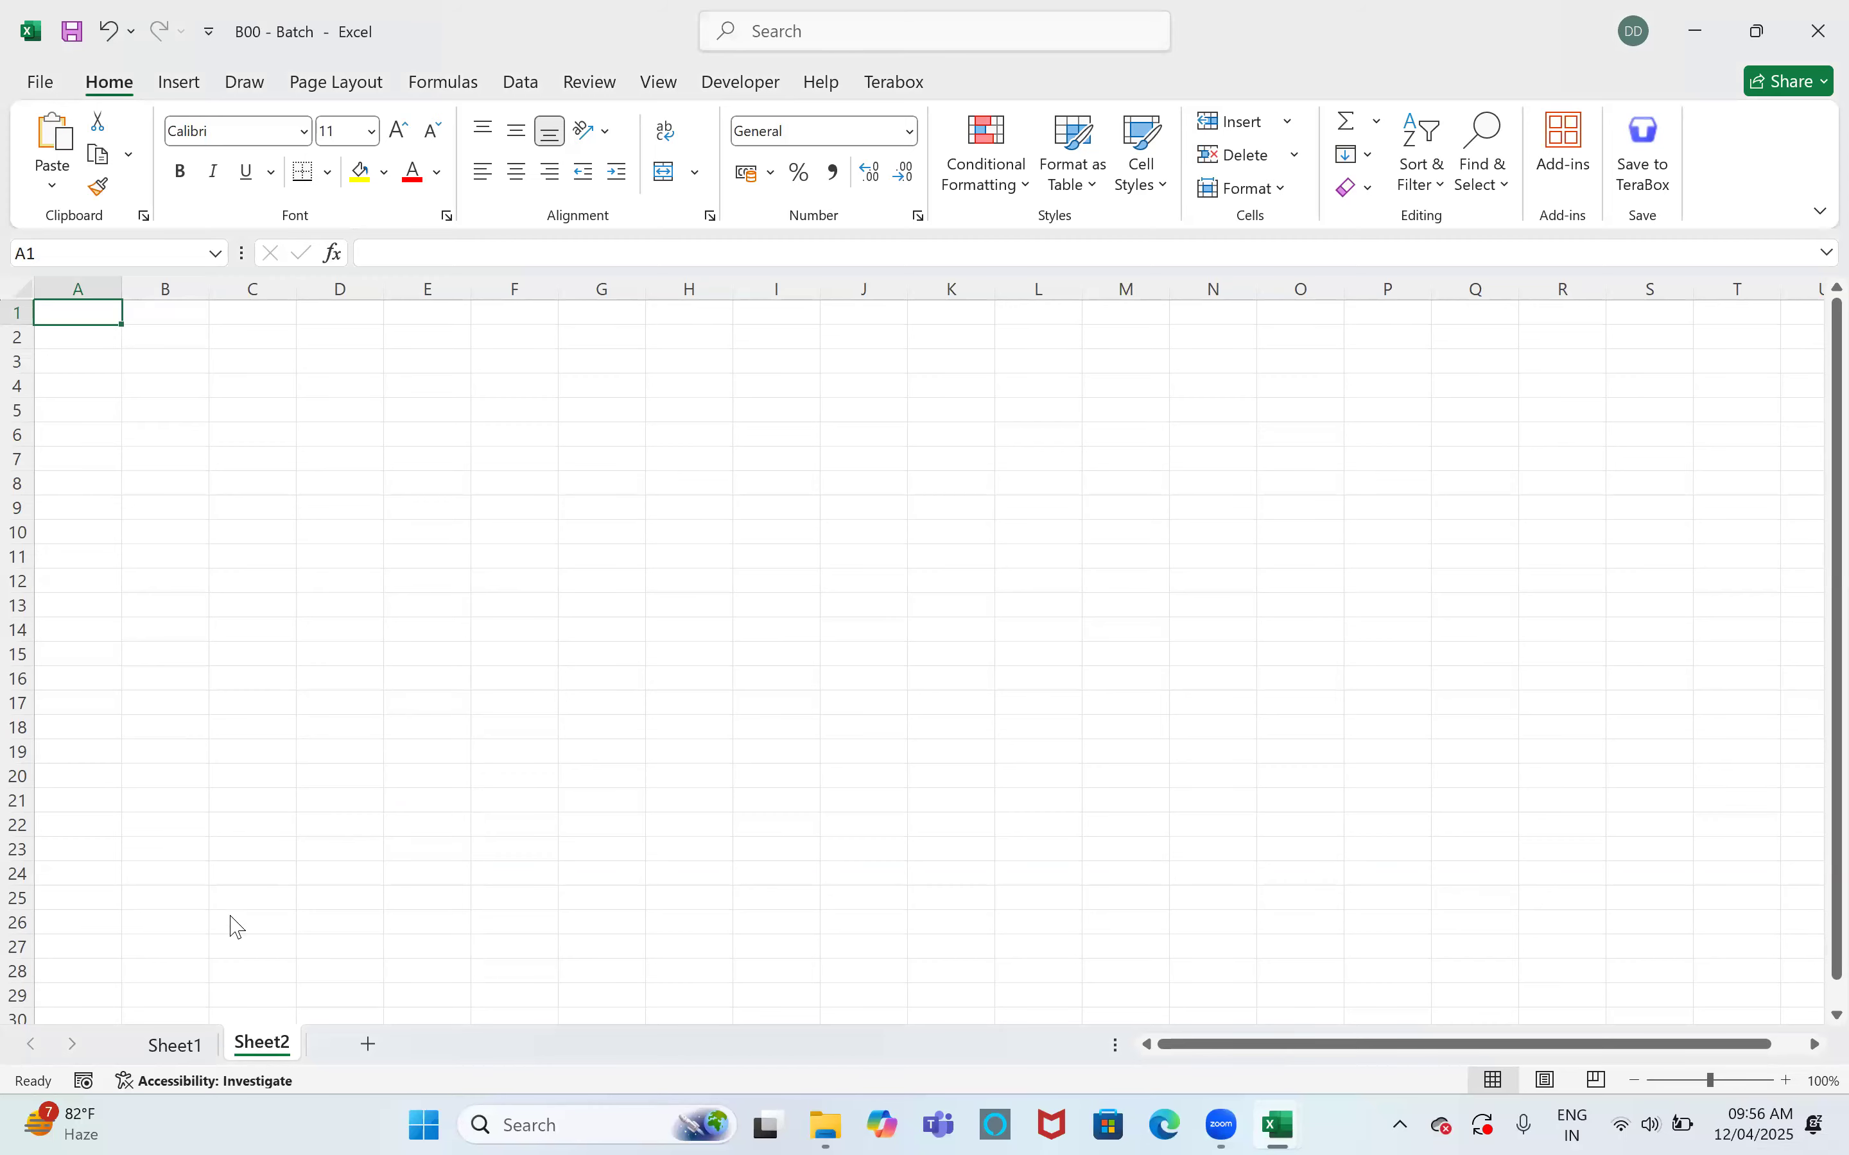
key(alt+F11)
click(150, 224)
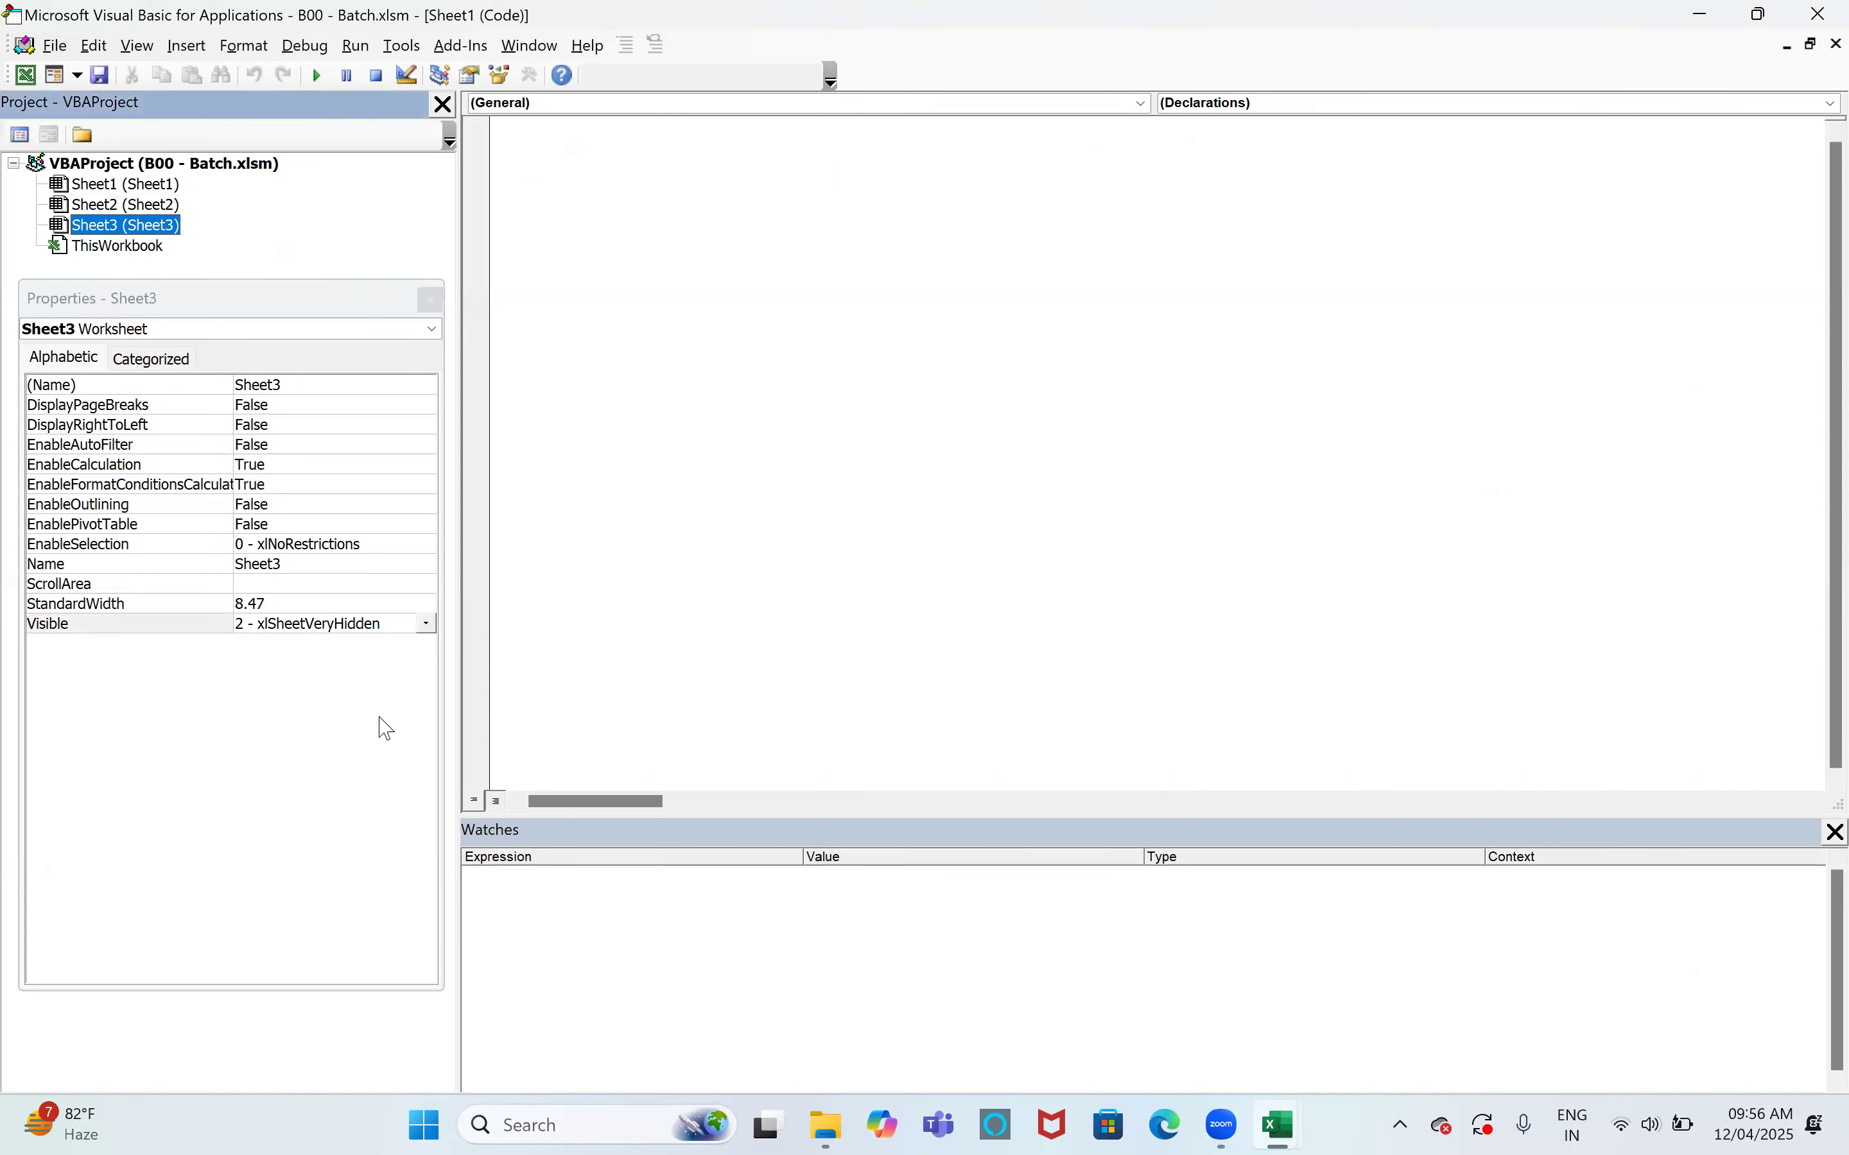
click(426, 623)
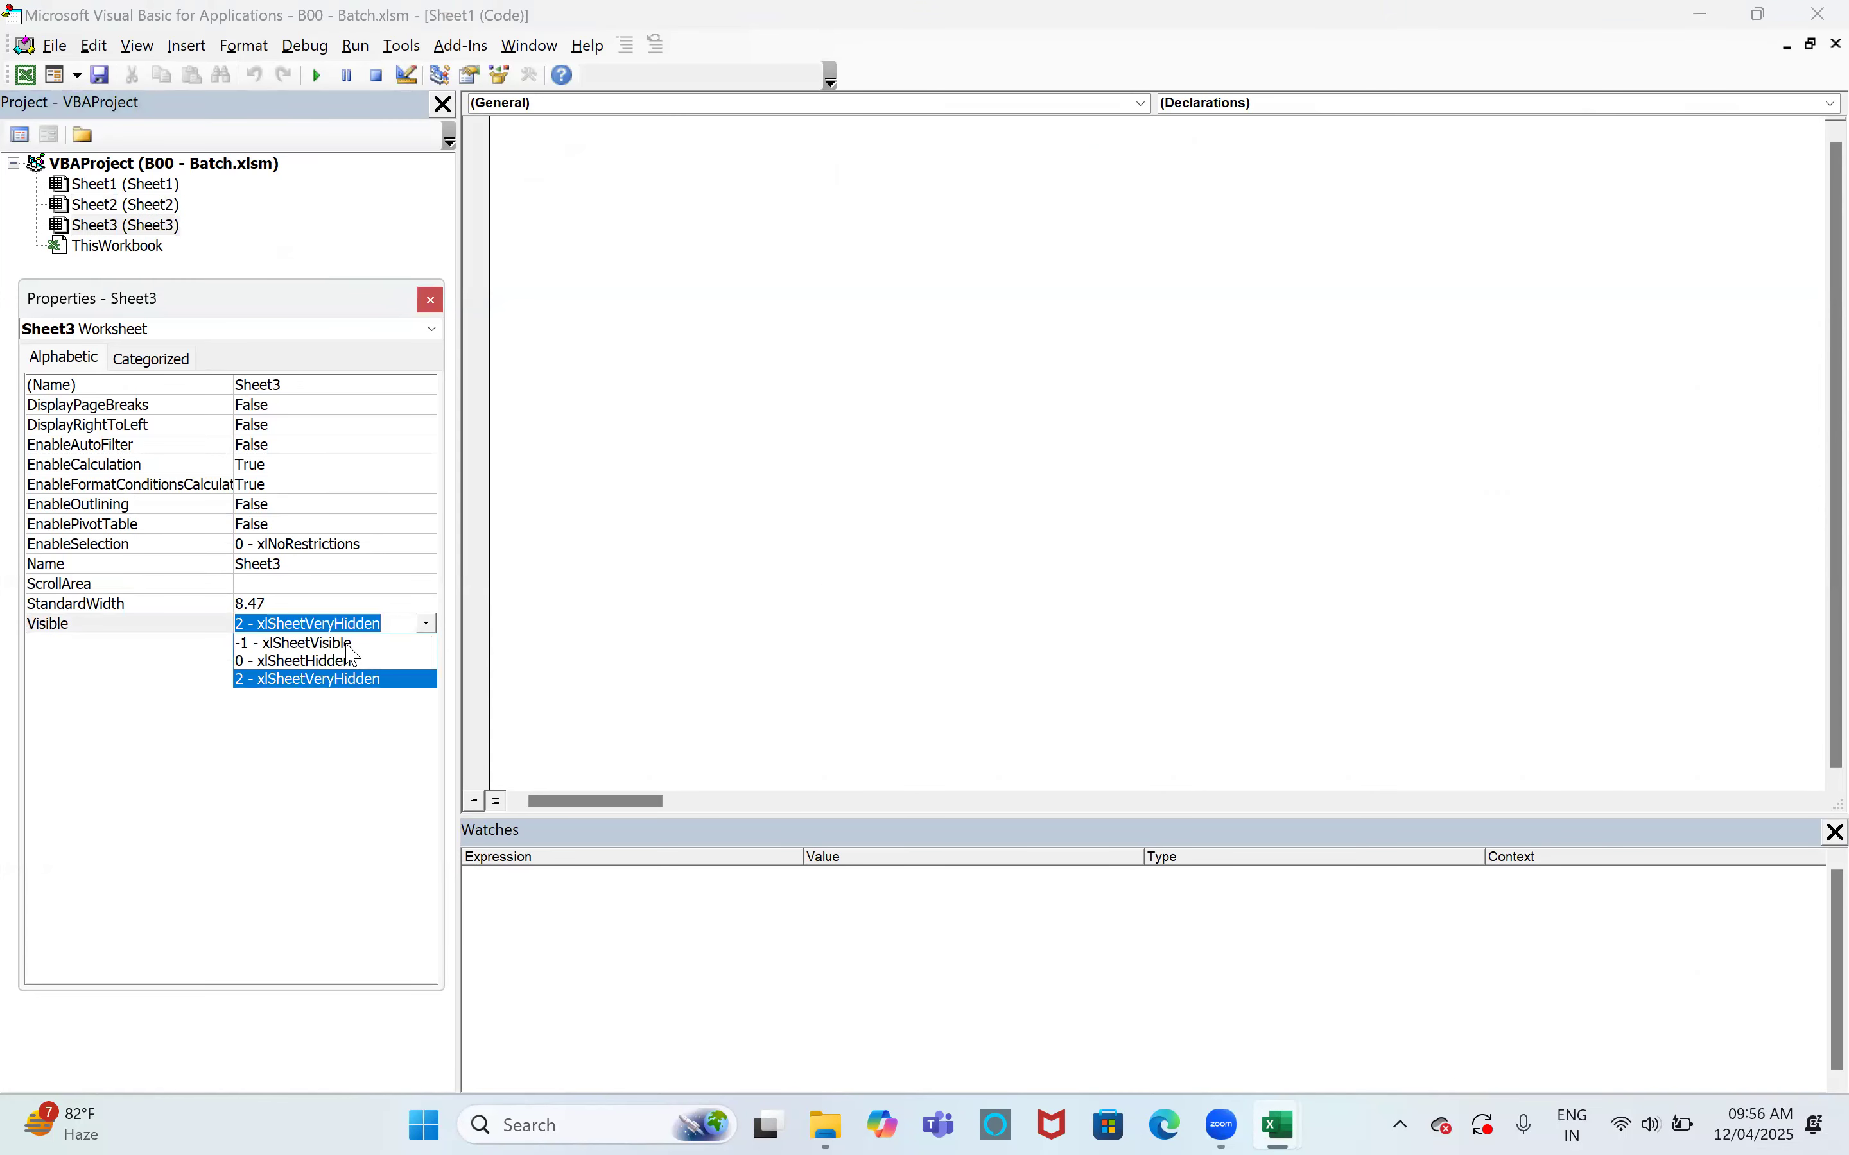
click(351, 645)
key(alt+F11)
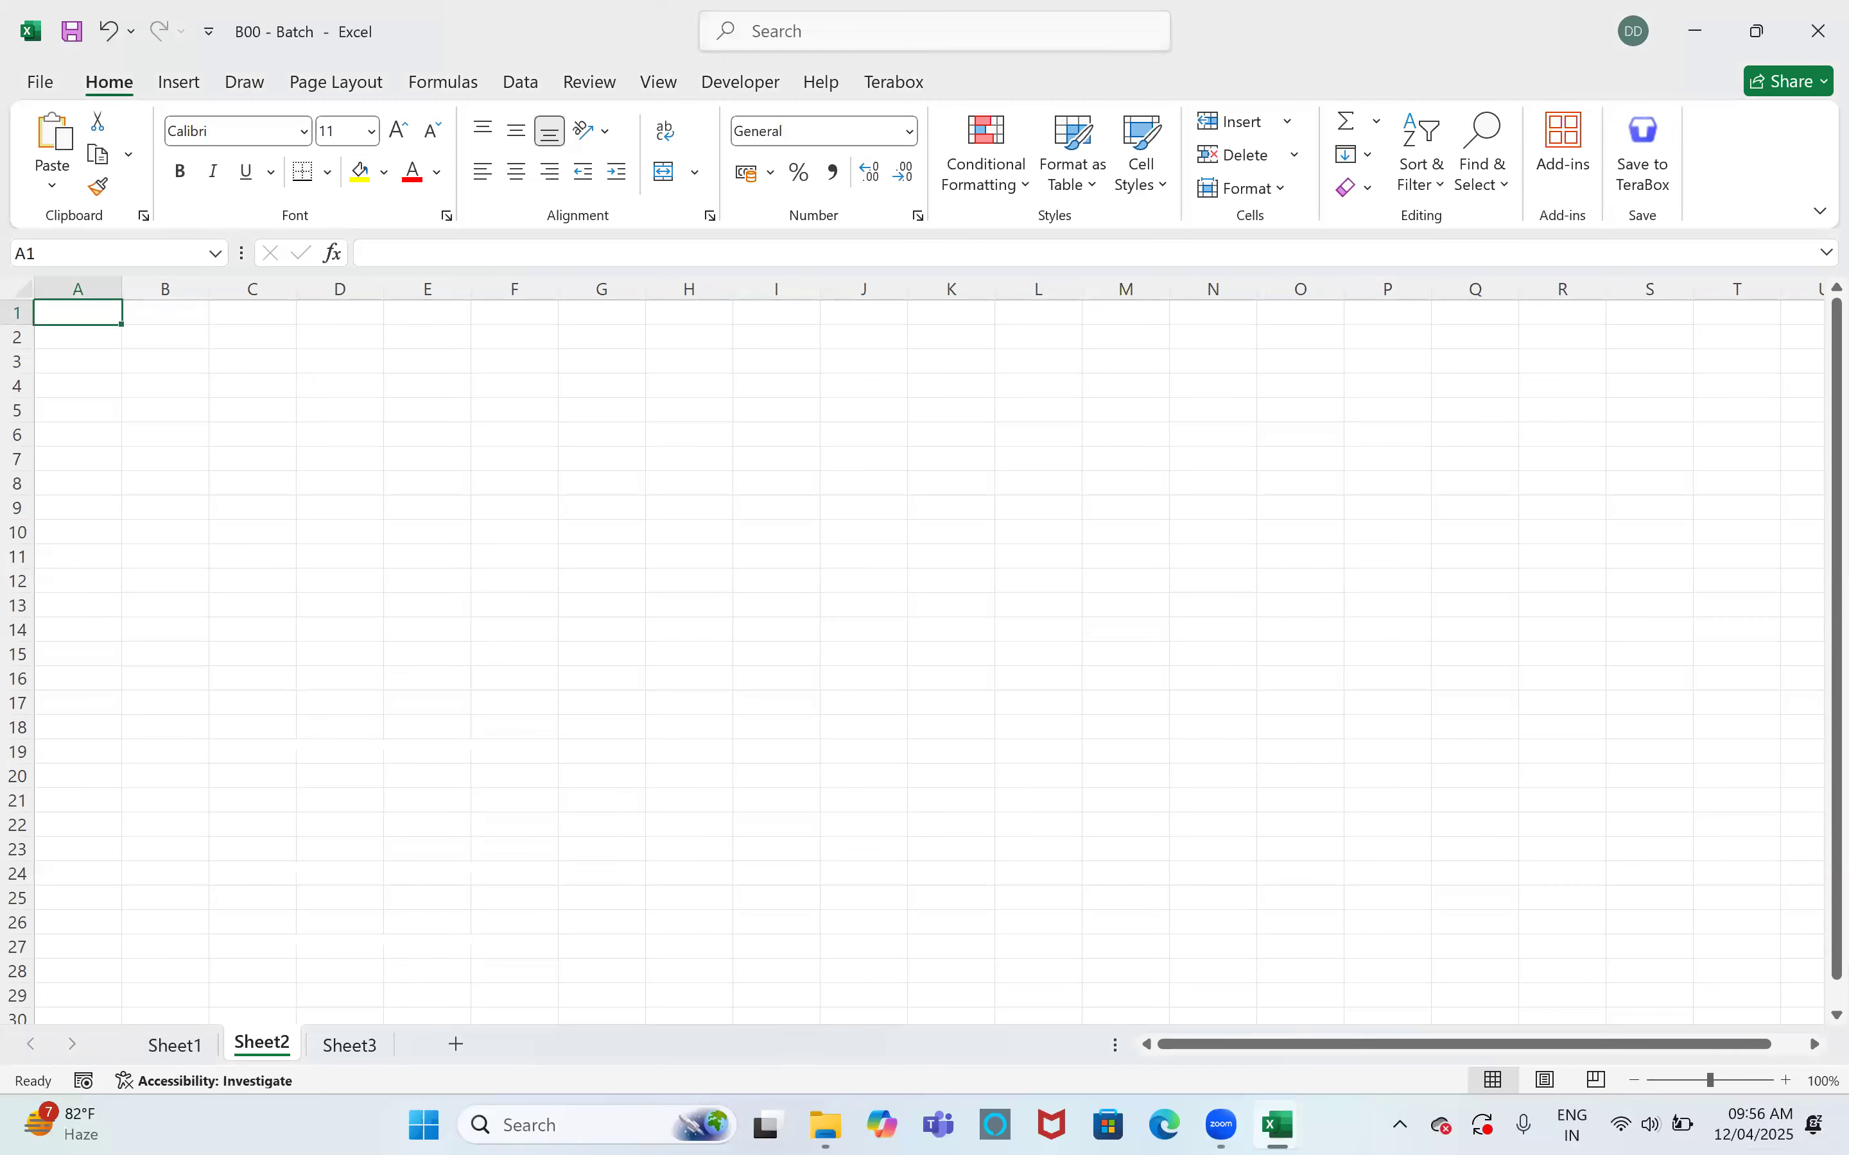
Delete Sheet2 and Sheet3 from the workbook
right_click(275, 1044)
click(330, 719)
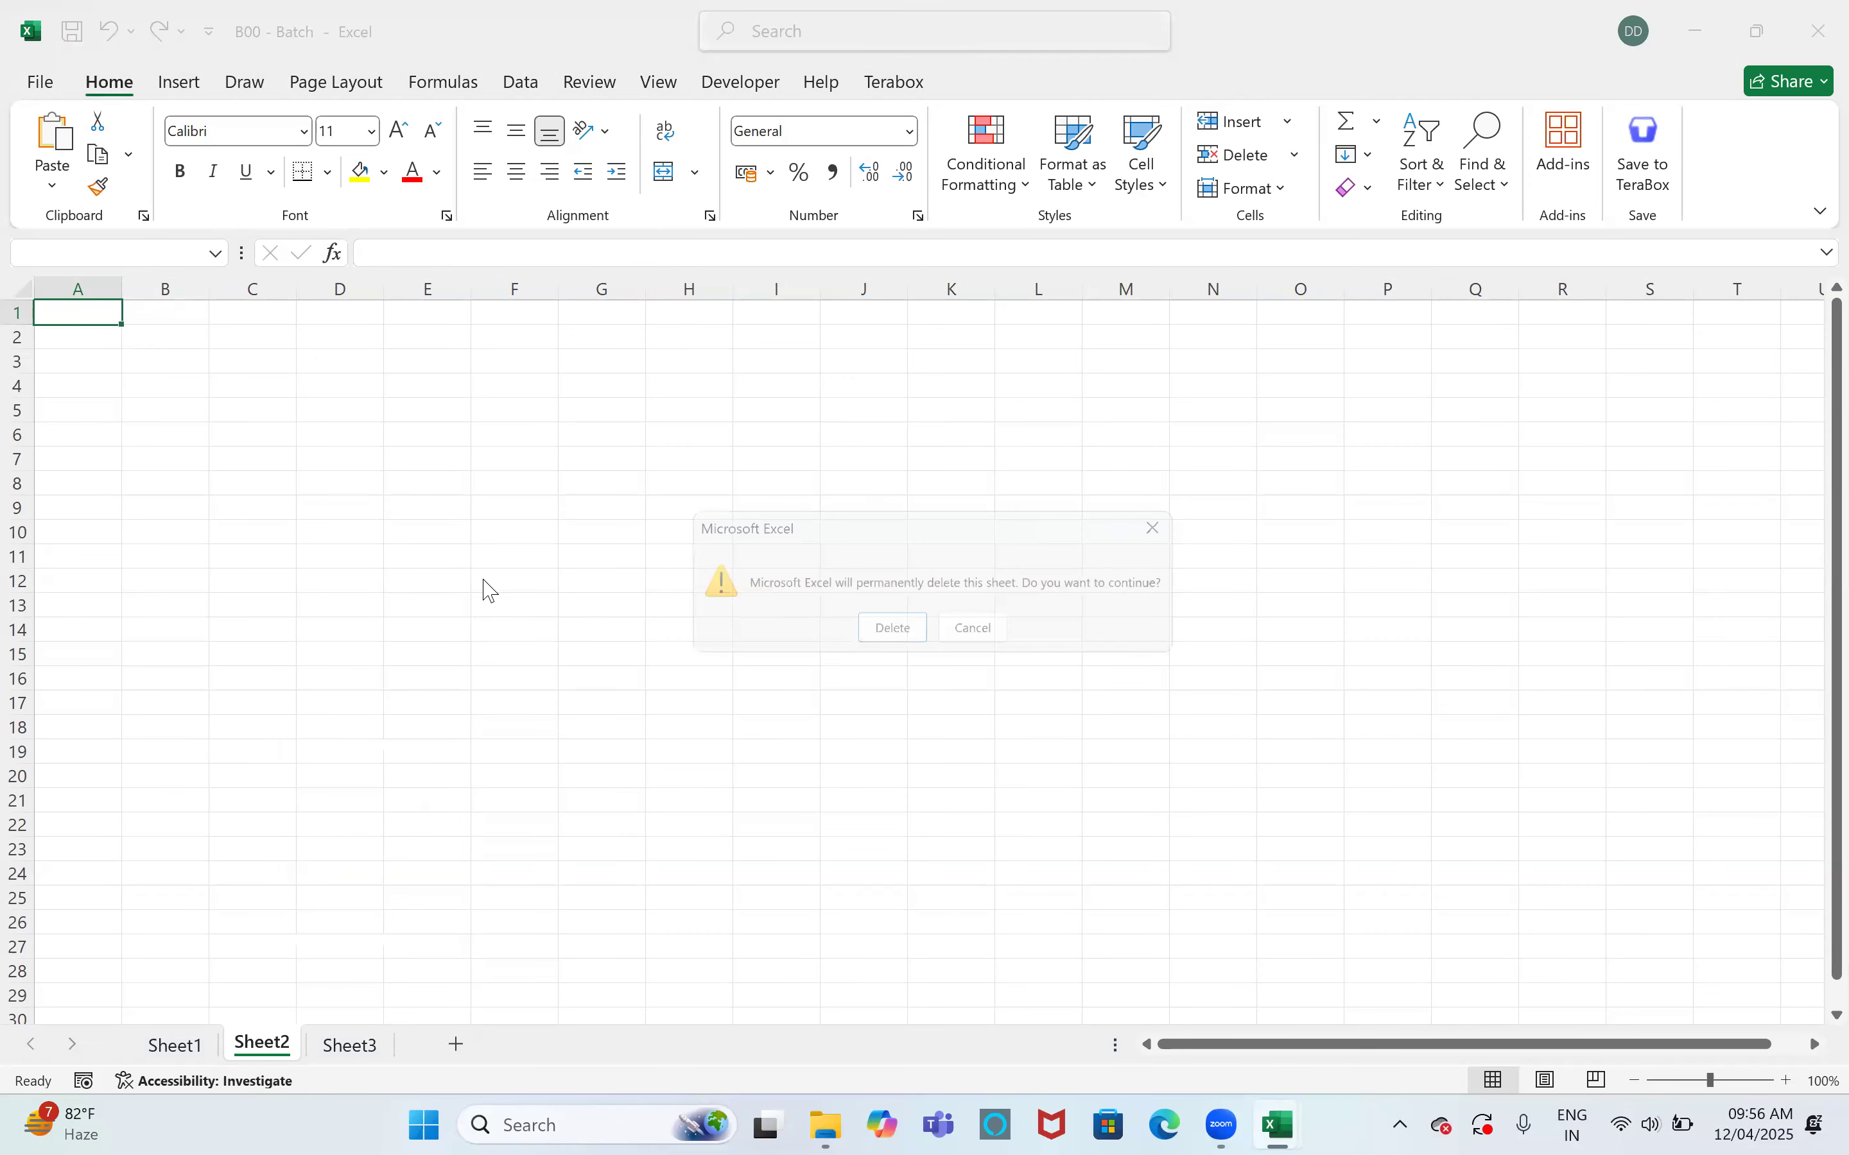
click(888, 632)
right_click(273, 1045)
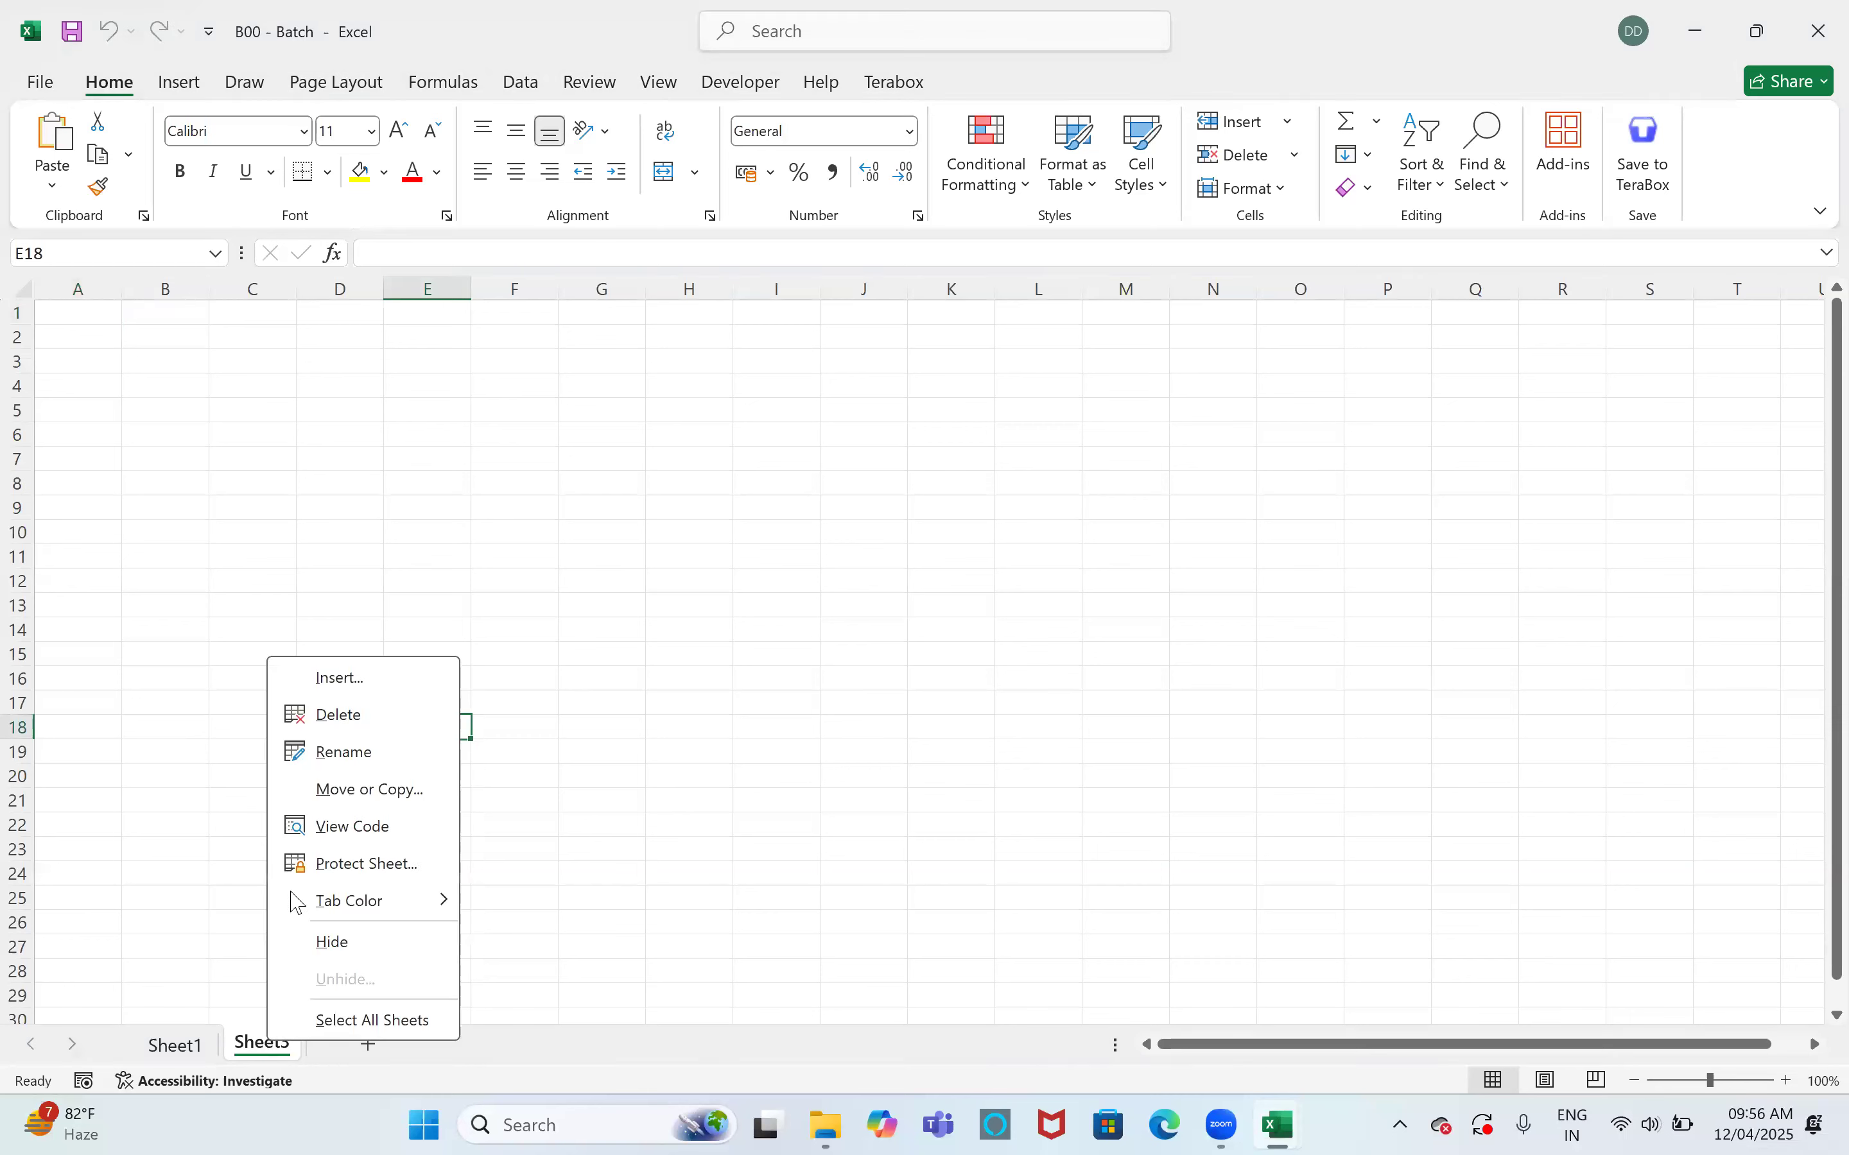
click(353, 719)
click(879, 632)
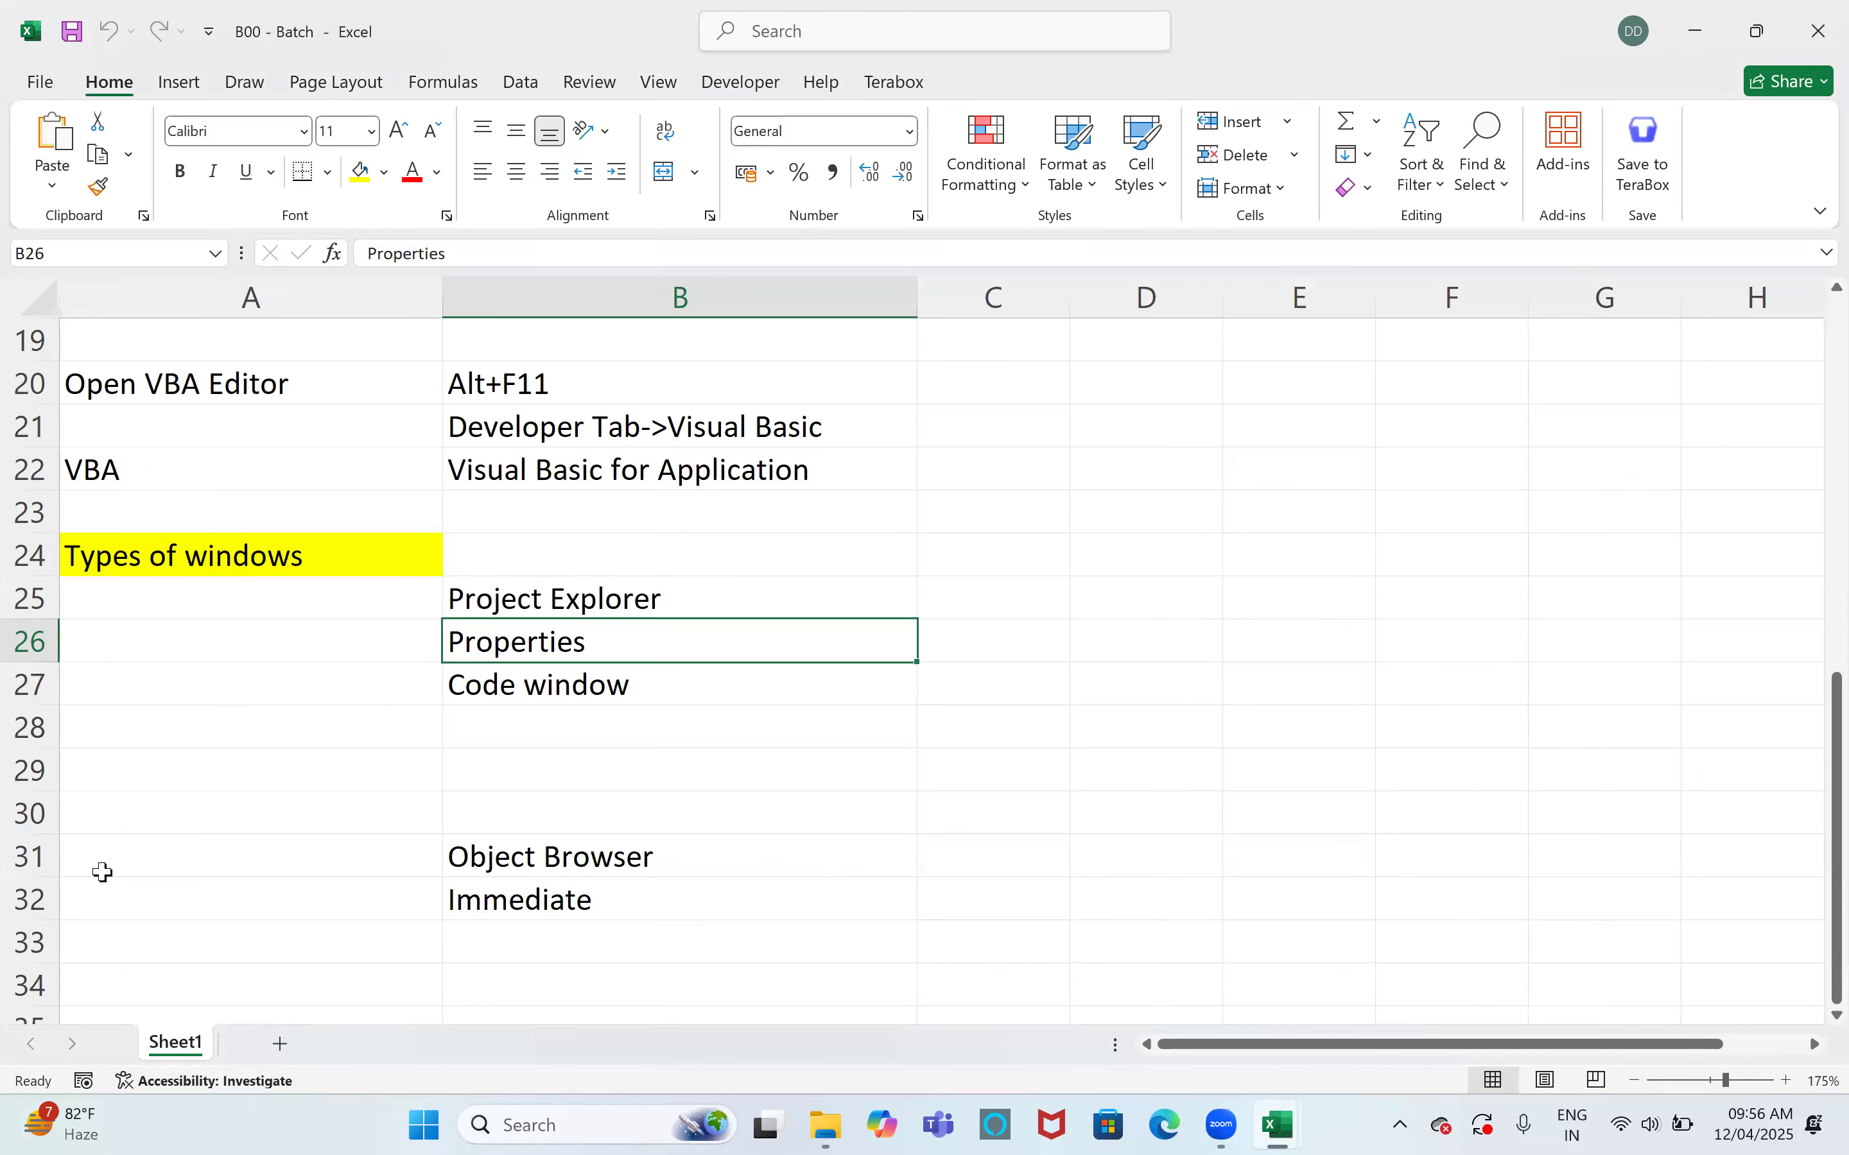
List the code window types beside "Code window" by entering Sheet Code, Module Code and Userform in C27:C29
click(631, 700)
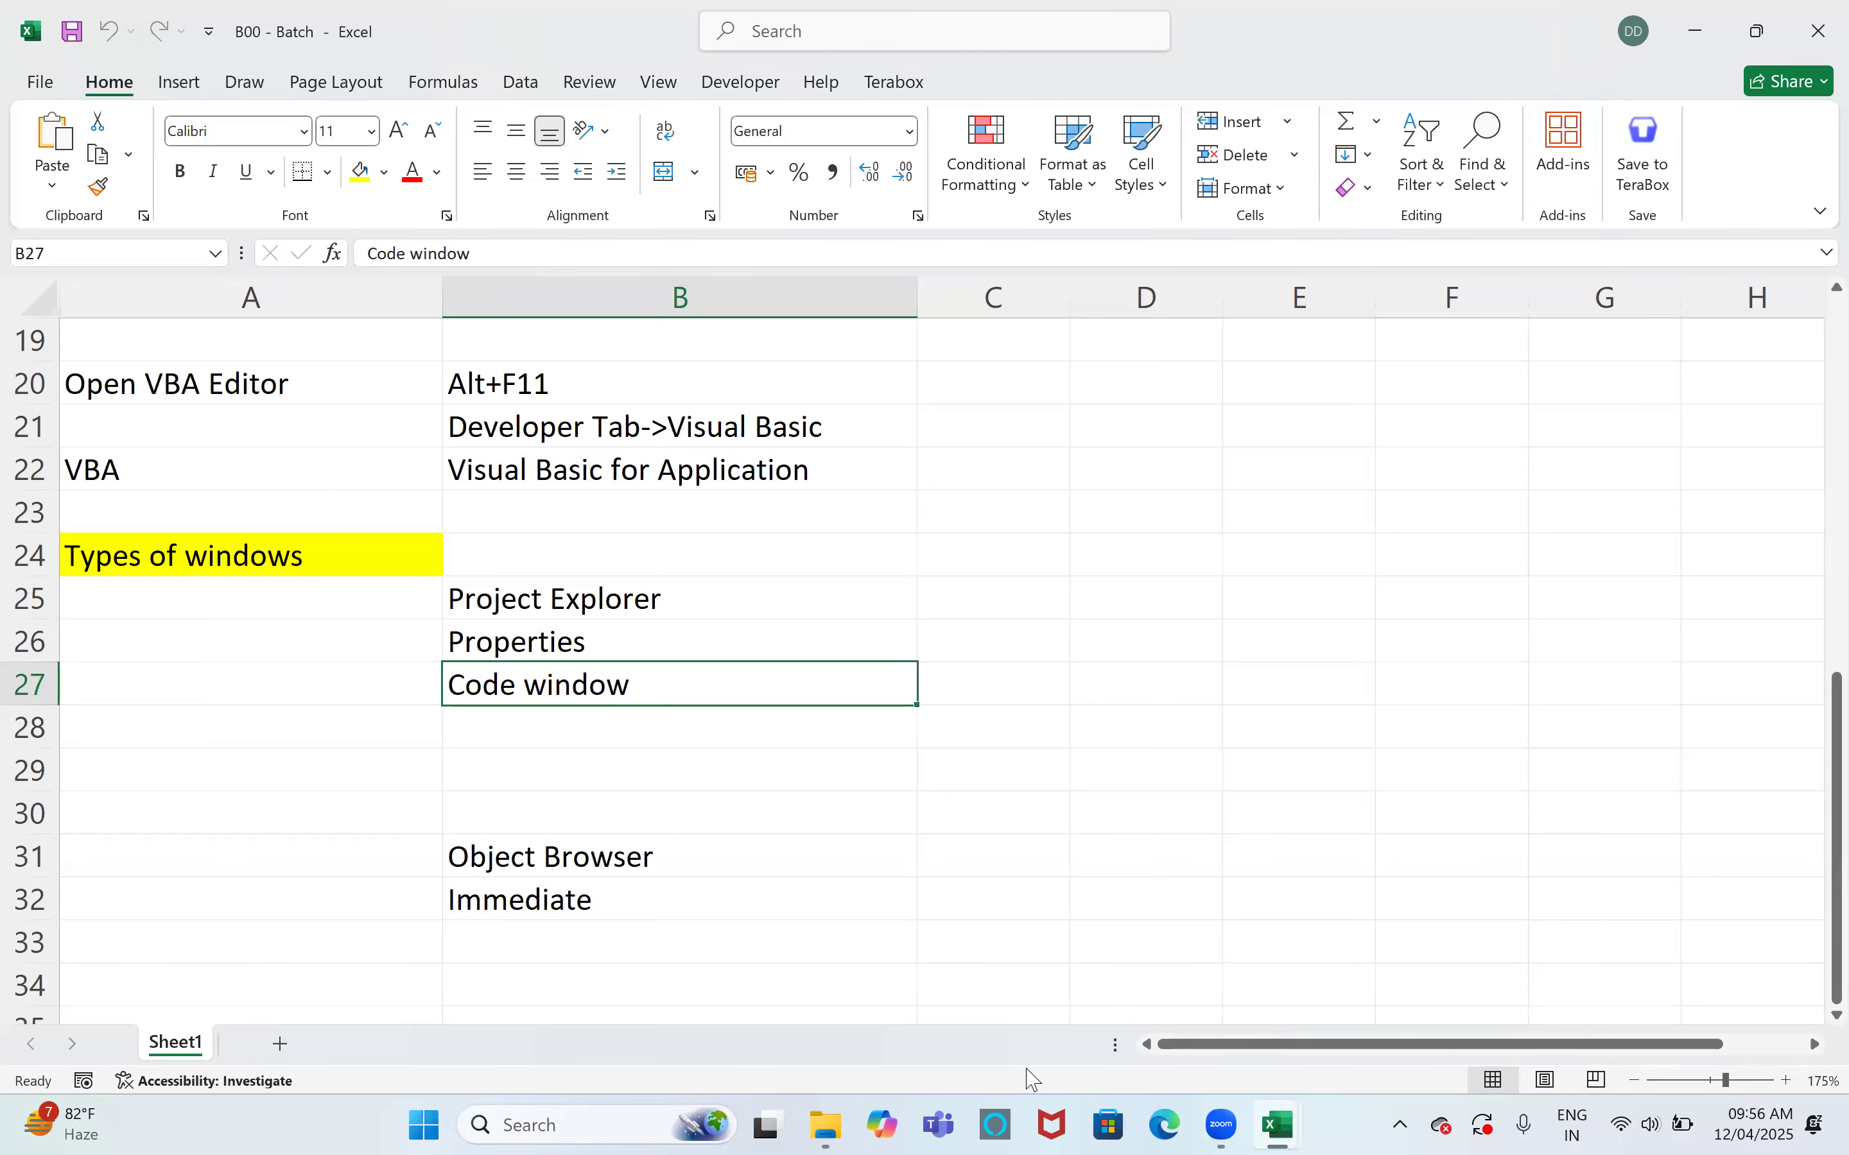
key(Right)
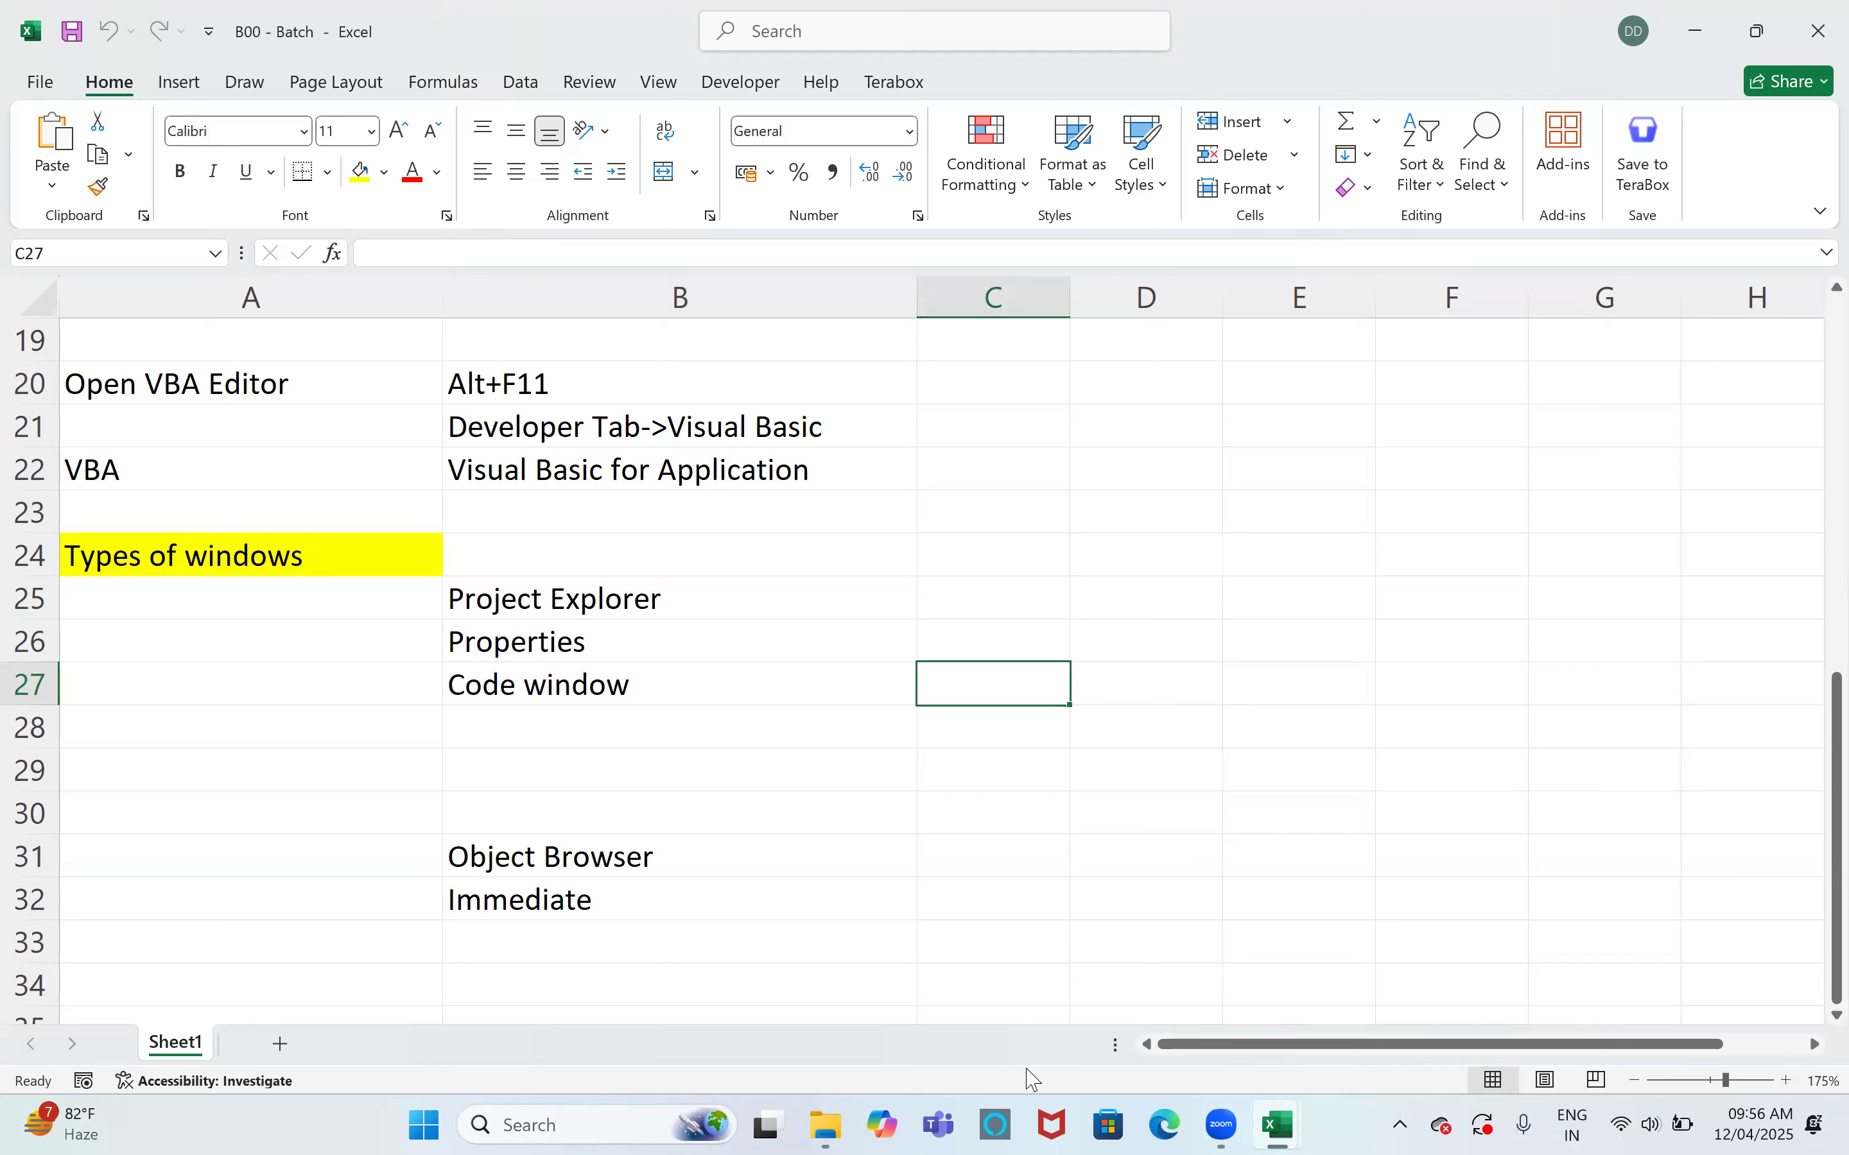
text(Sheet)
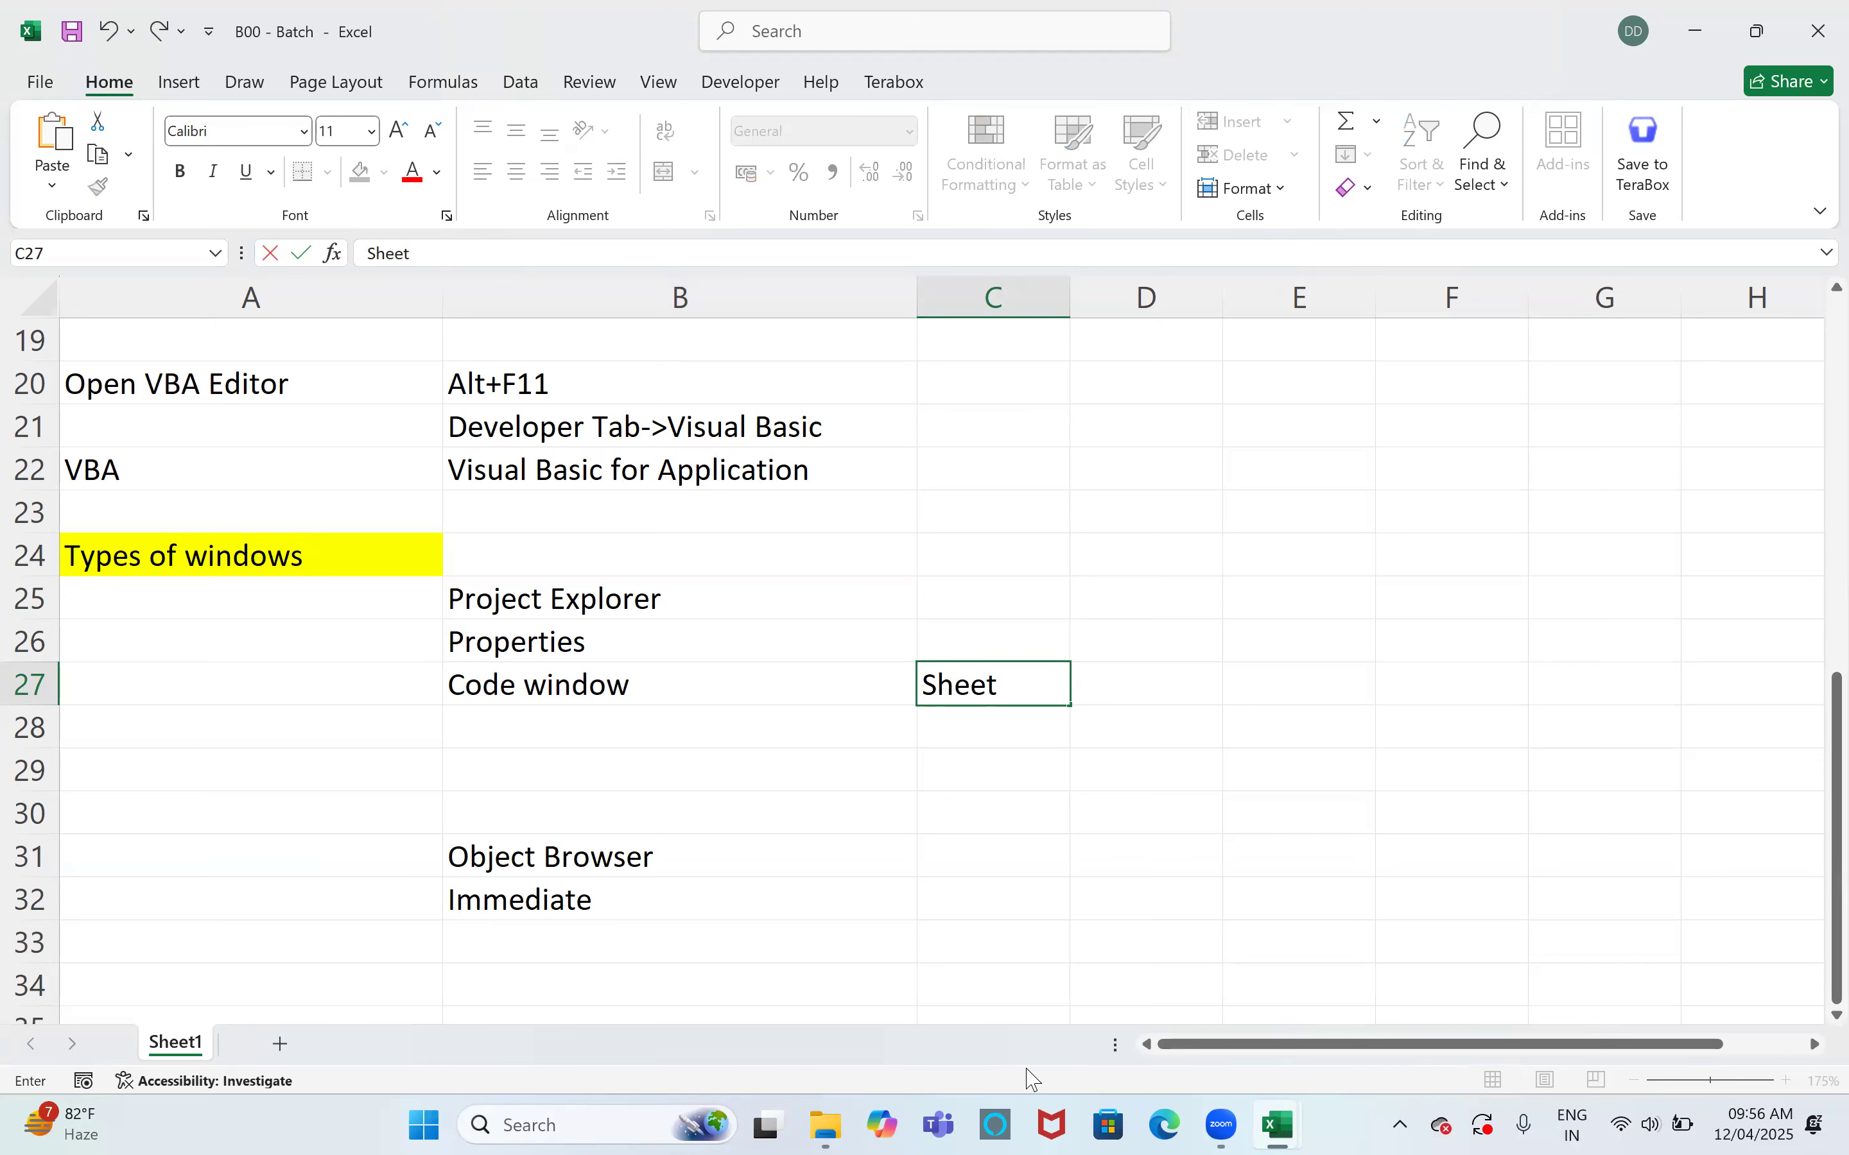
text( Code)
key(Return)
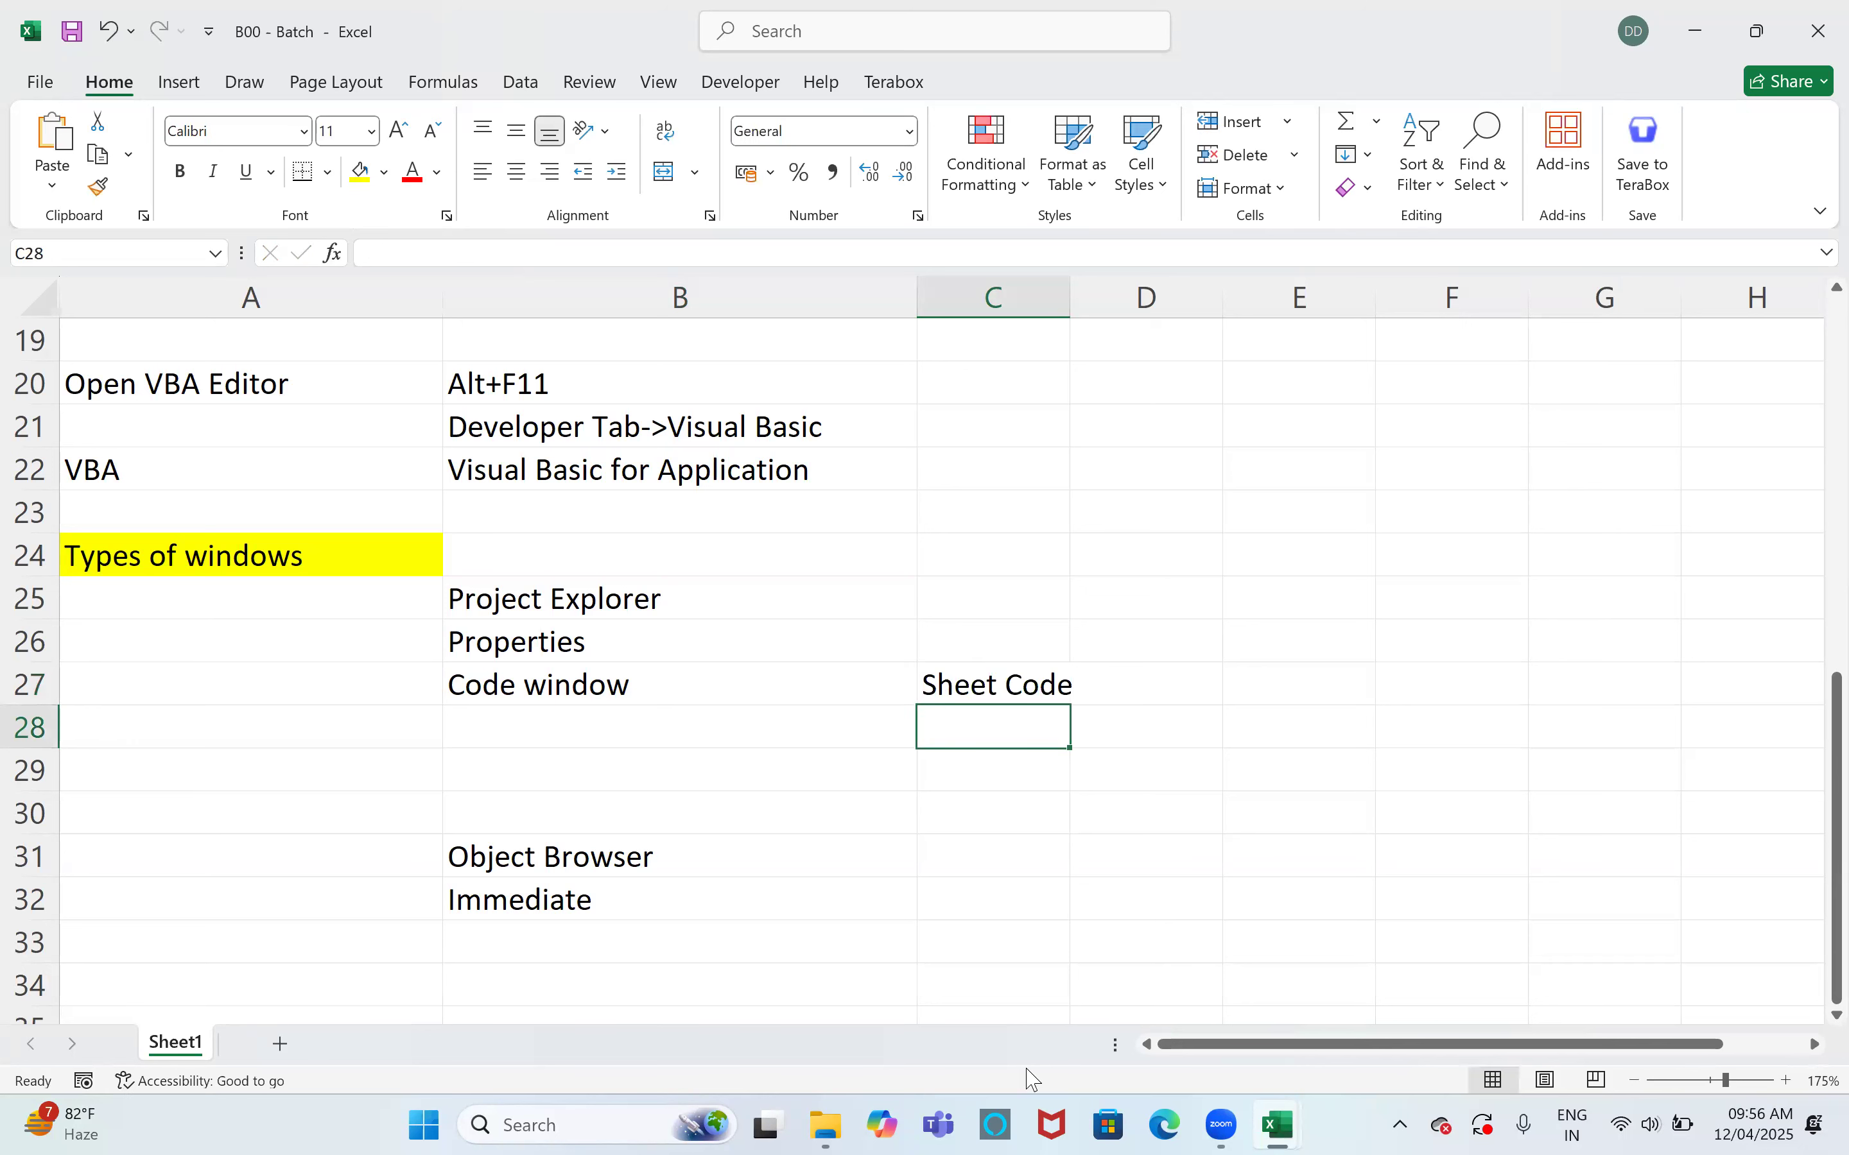
text(Module Code)
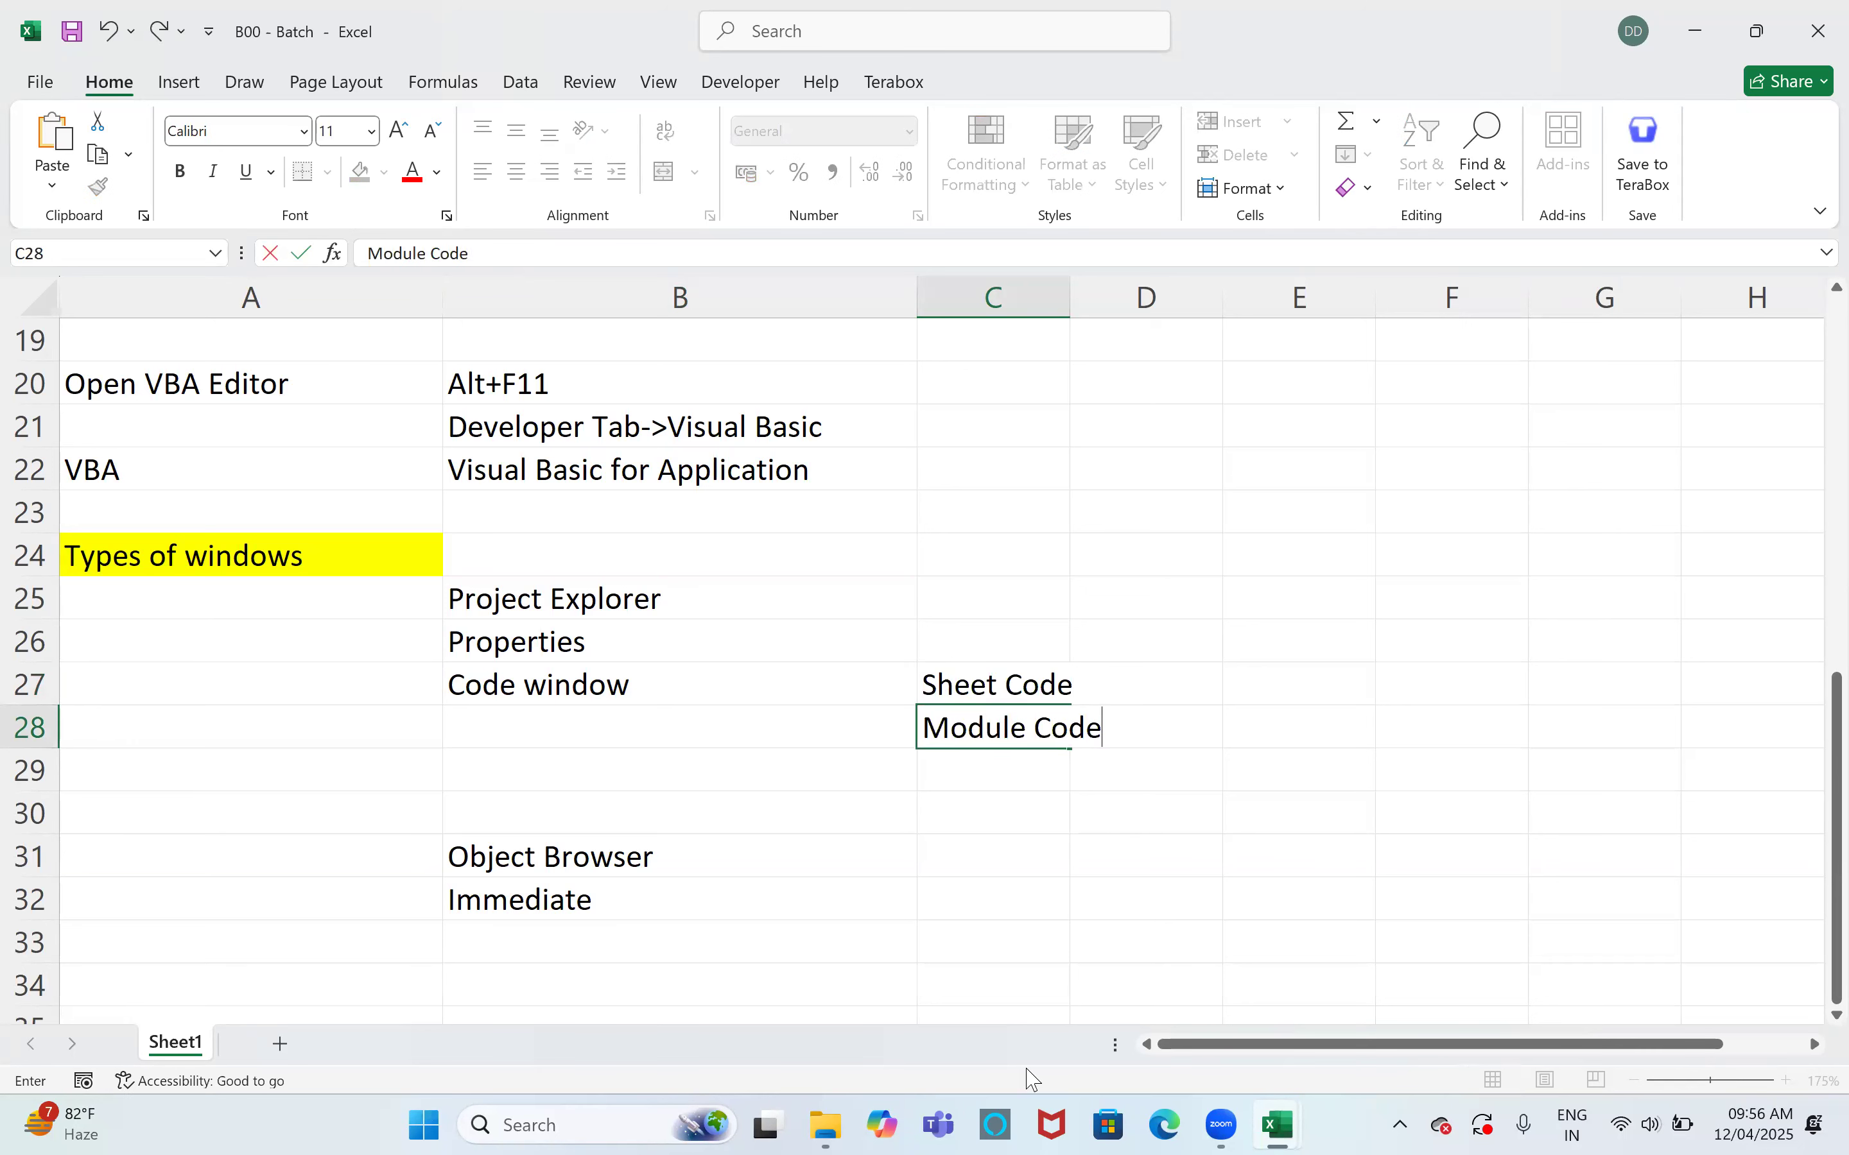
key(Return)
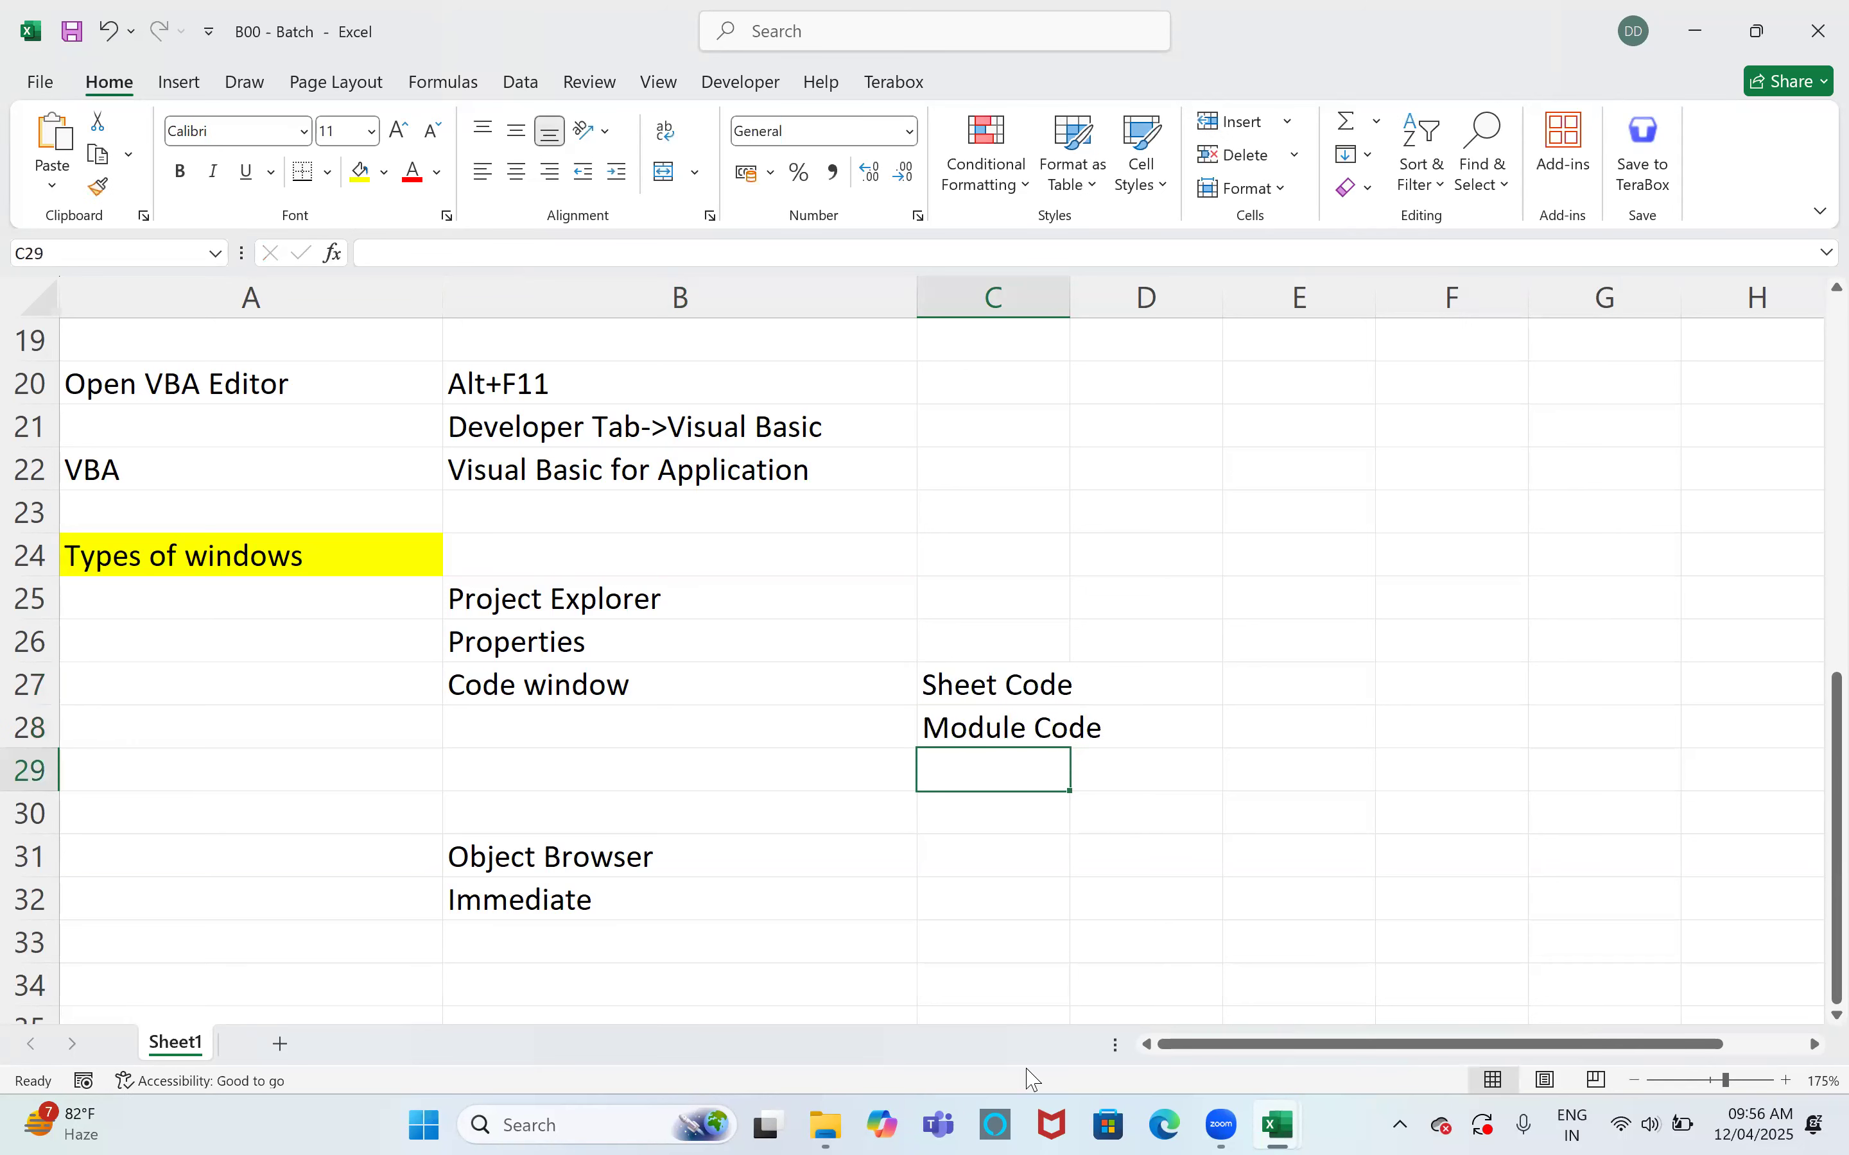
text(User)
text(rm)
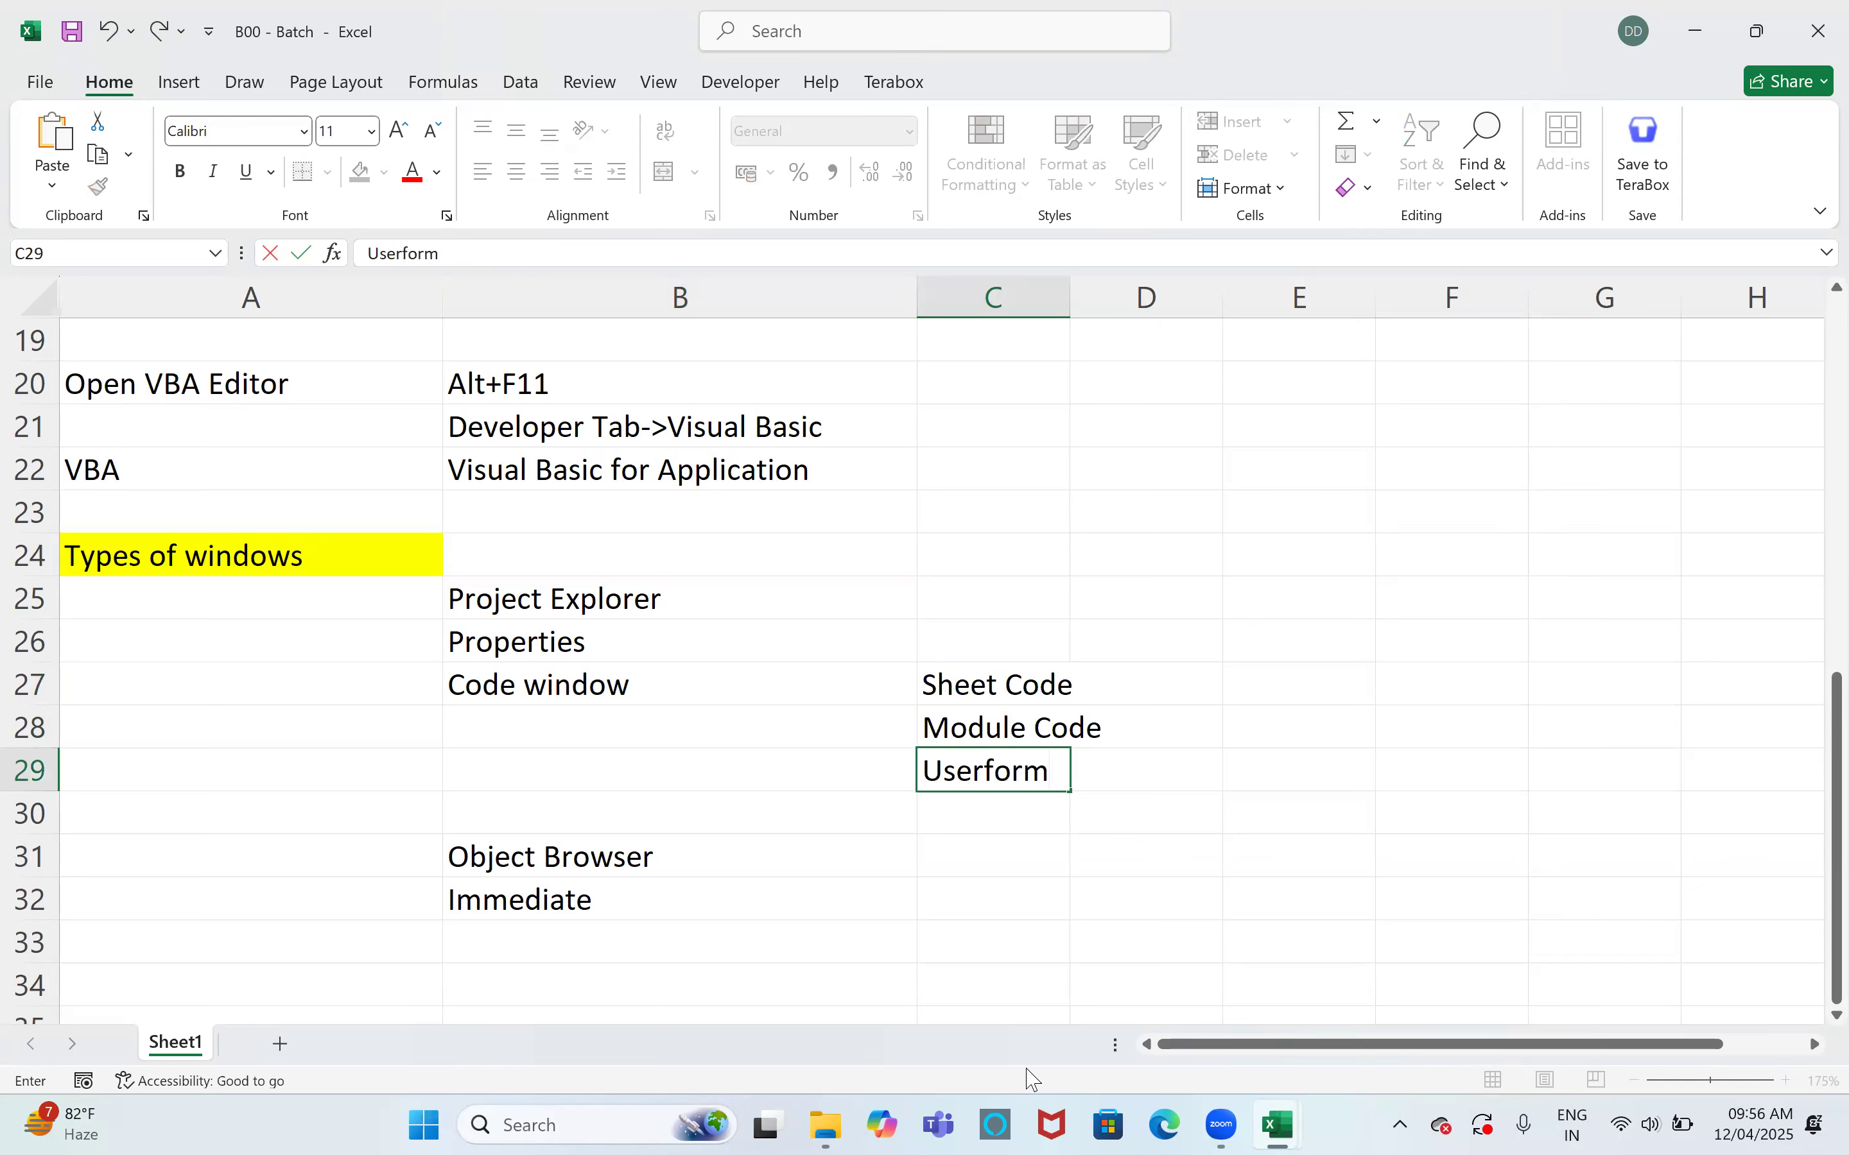
key(Return)
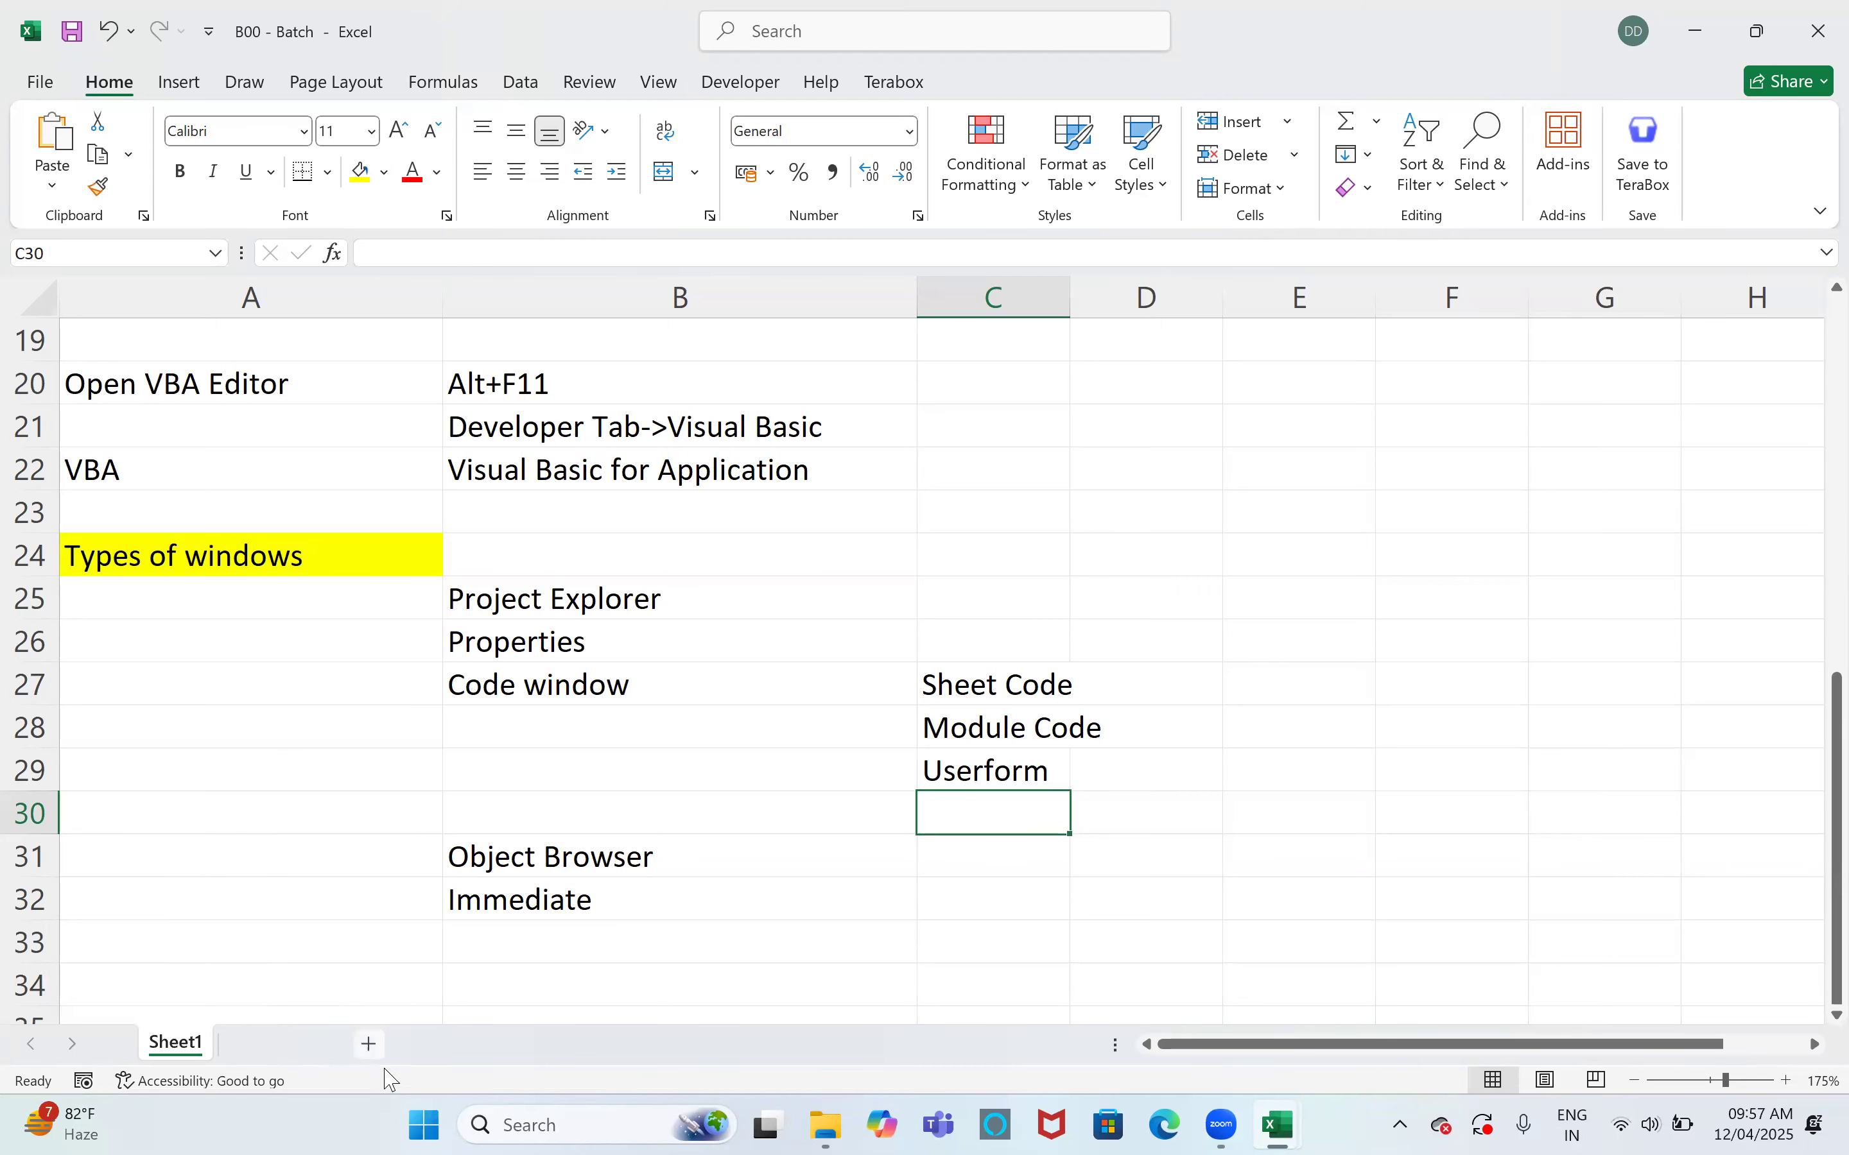
Add two new worksheets to the workbook and view Sheet1 and the first new sheet
click(369, 1044)
click(369, 1044)
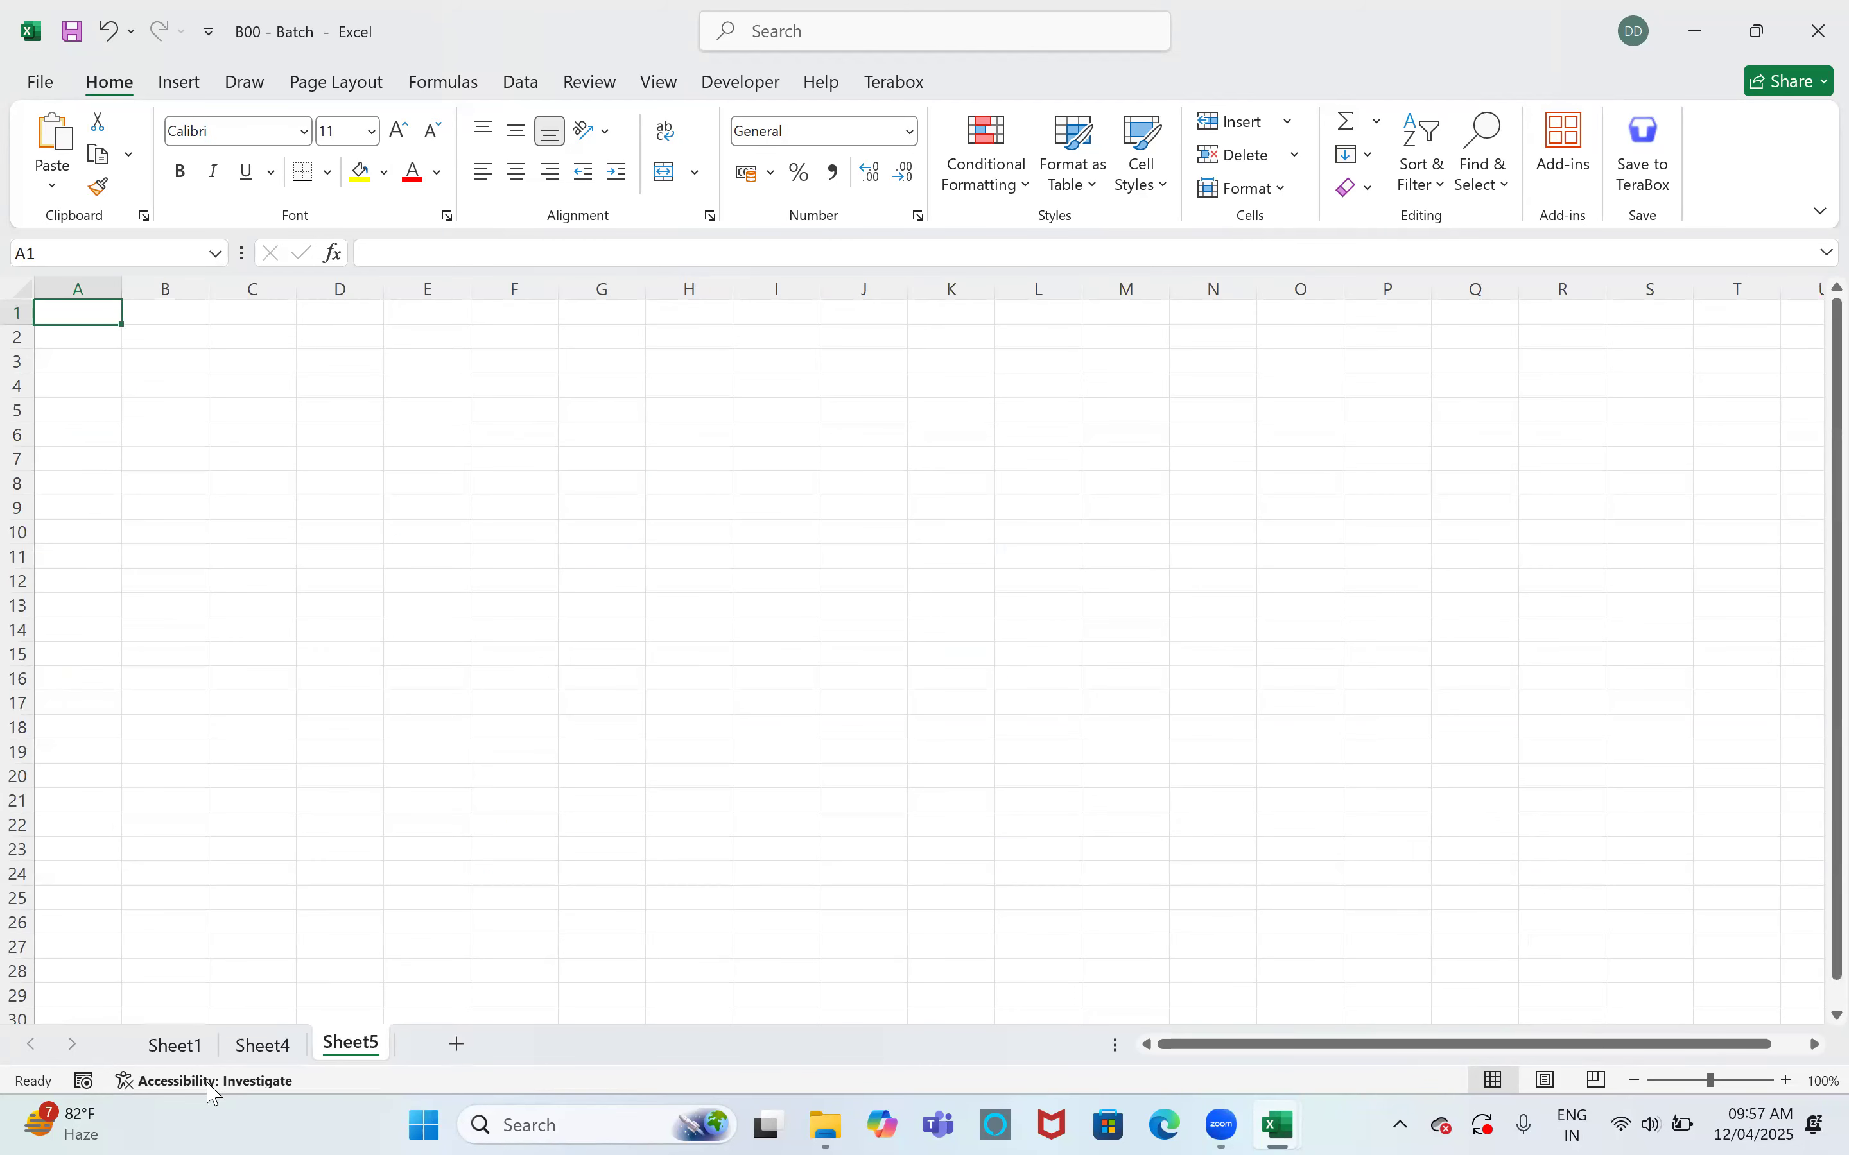
click(176, 1047)
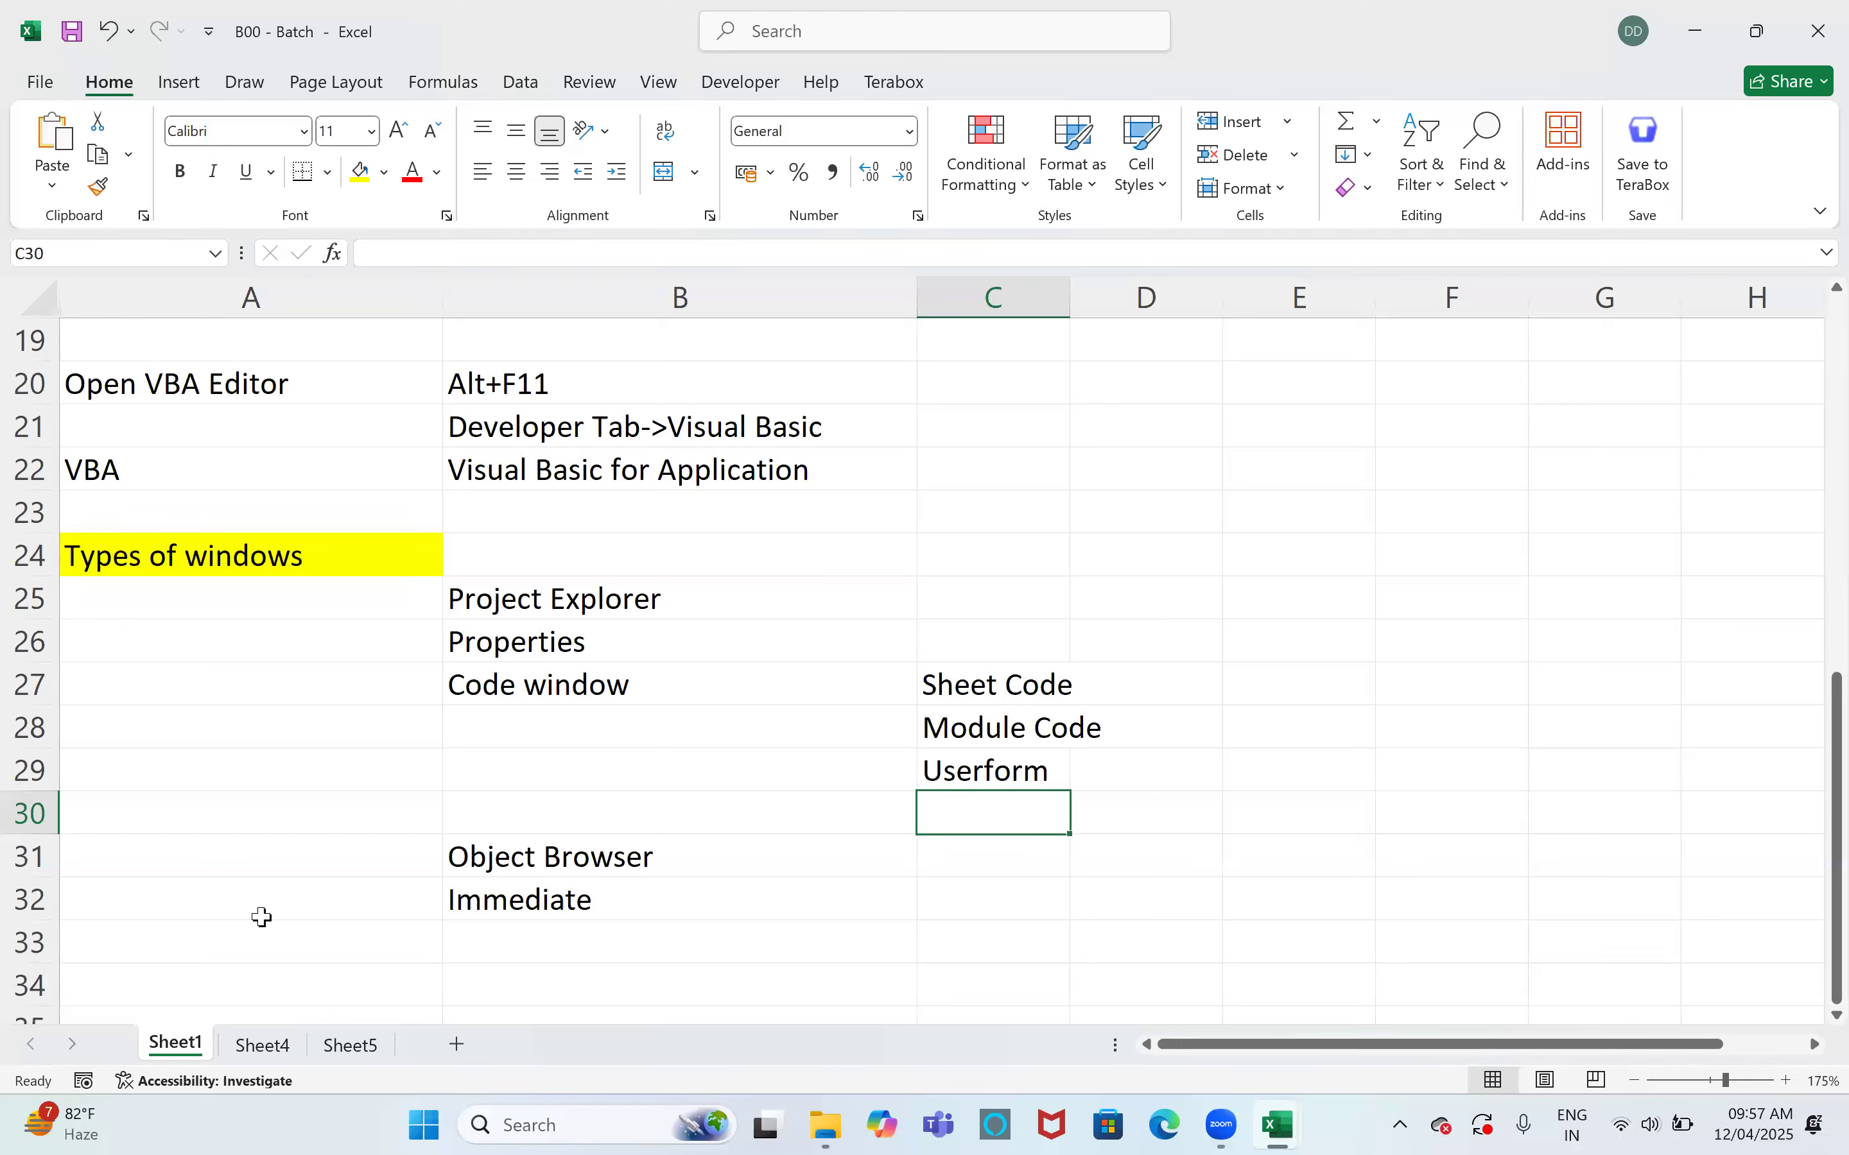
click(262, 1046)
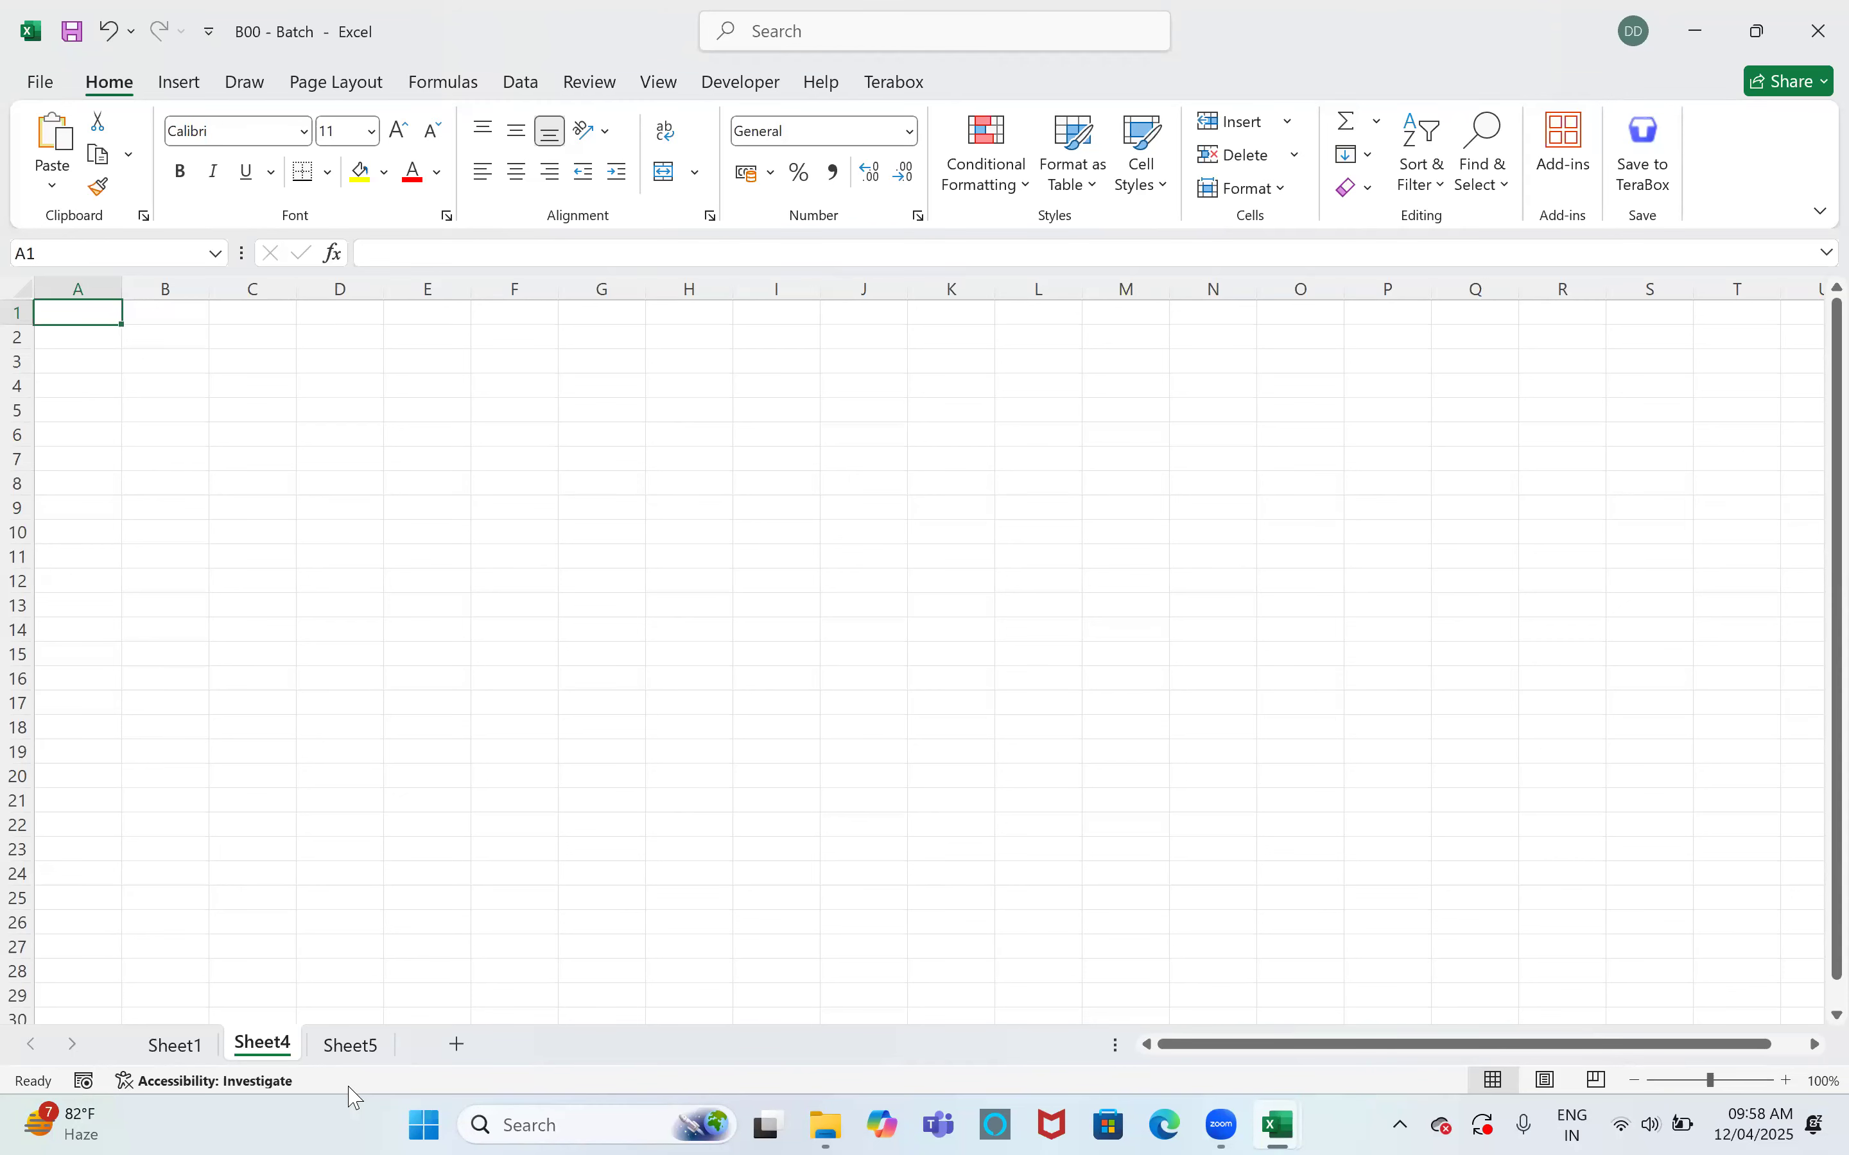
Open Sheet1's code window in the VBA editor and shift the editor down to expose the workbook behind it
key(alt+F11)
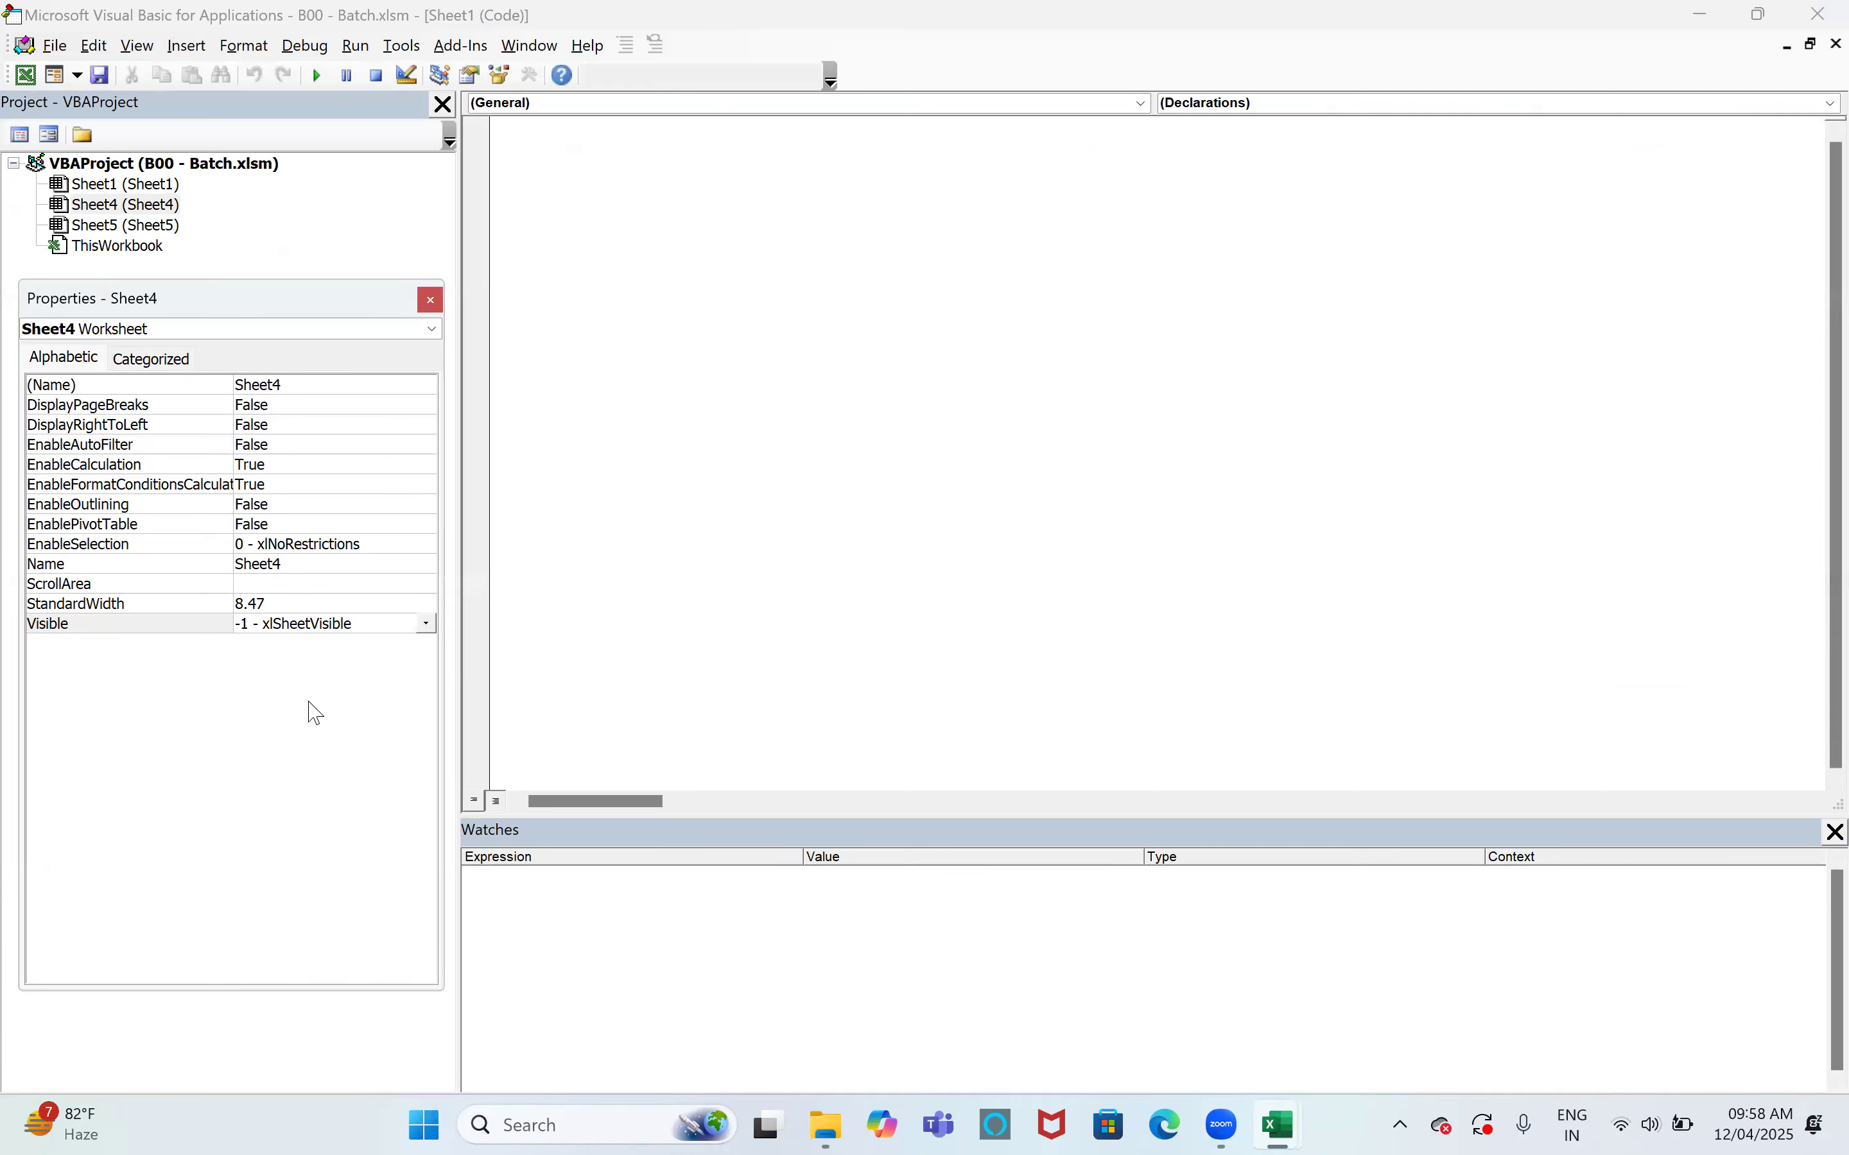
double_click(131, 185)
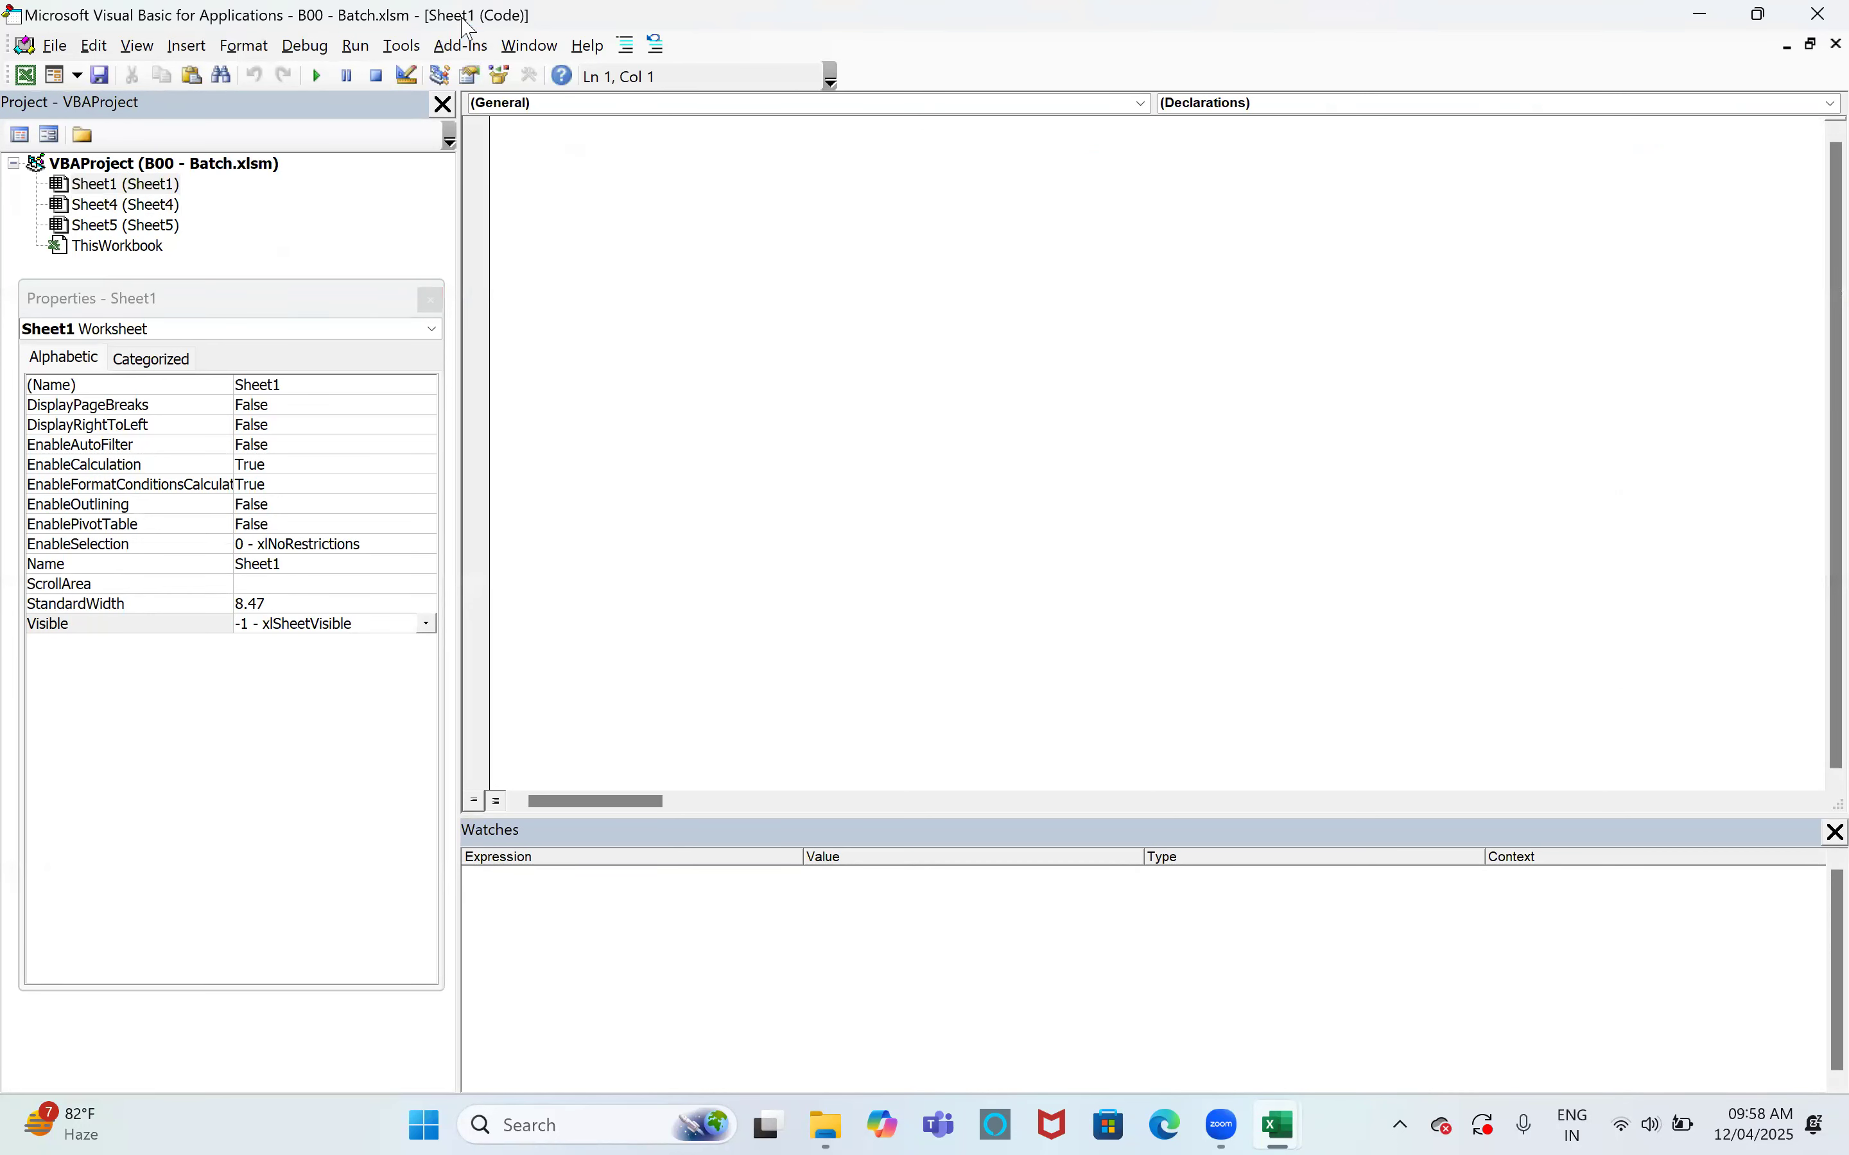
drag(631, 5, 612, 104)
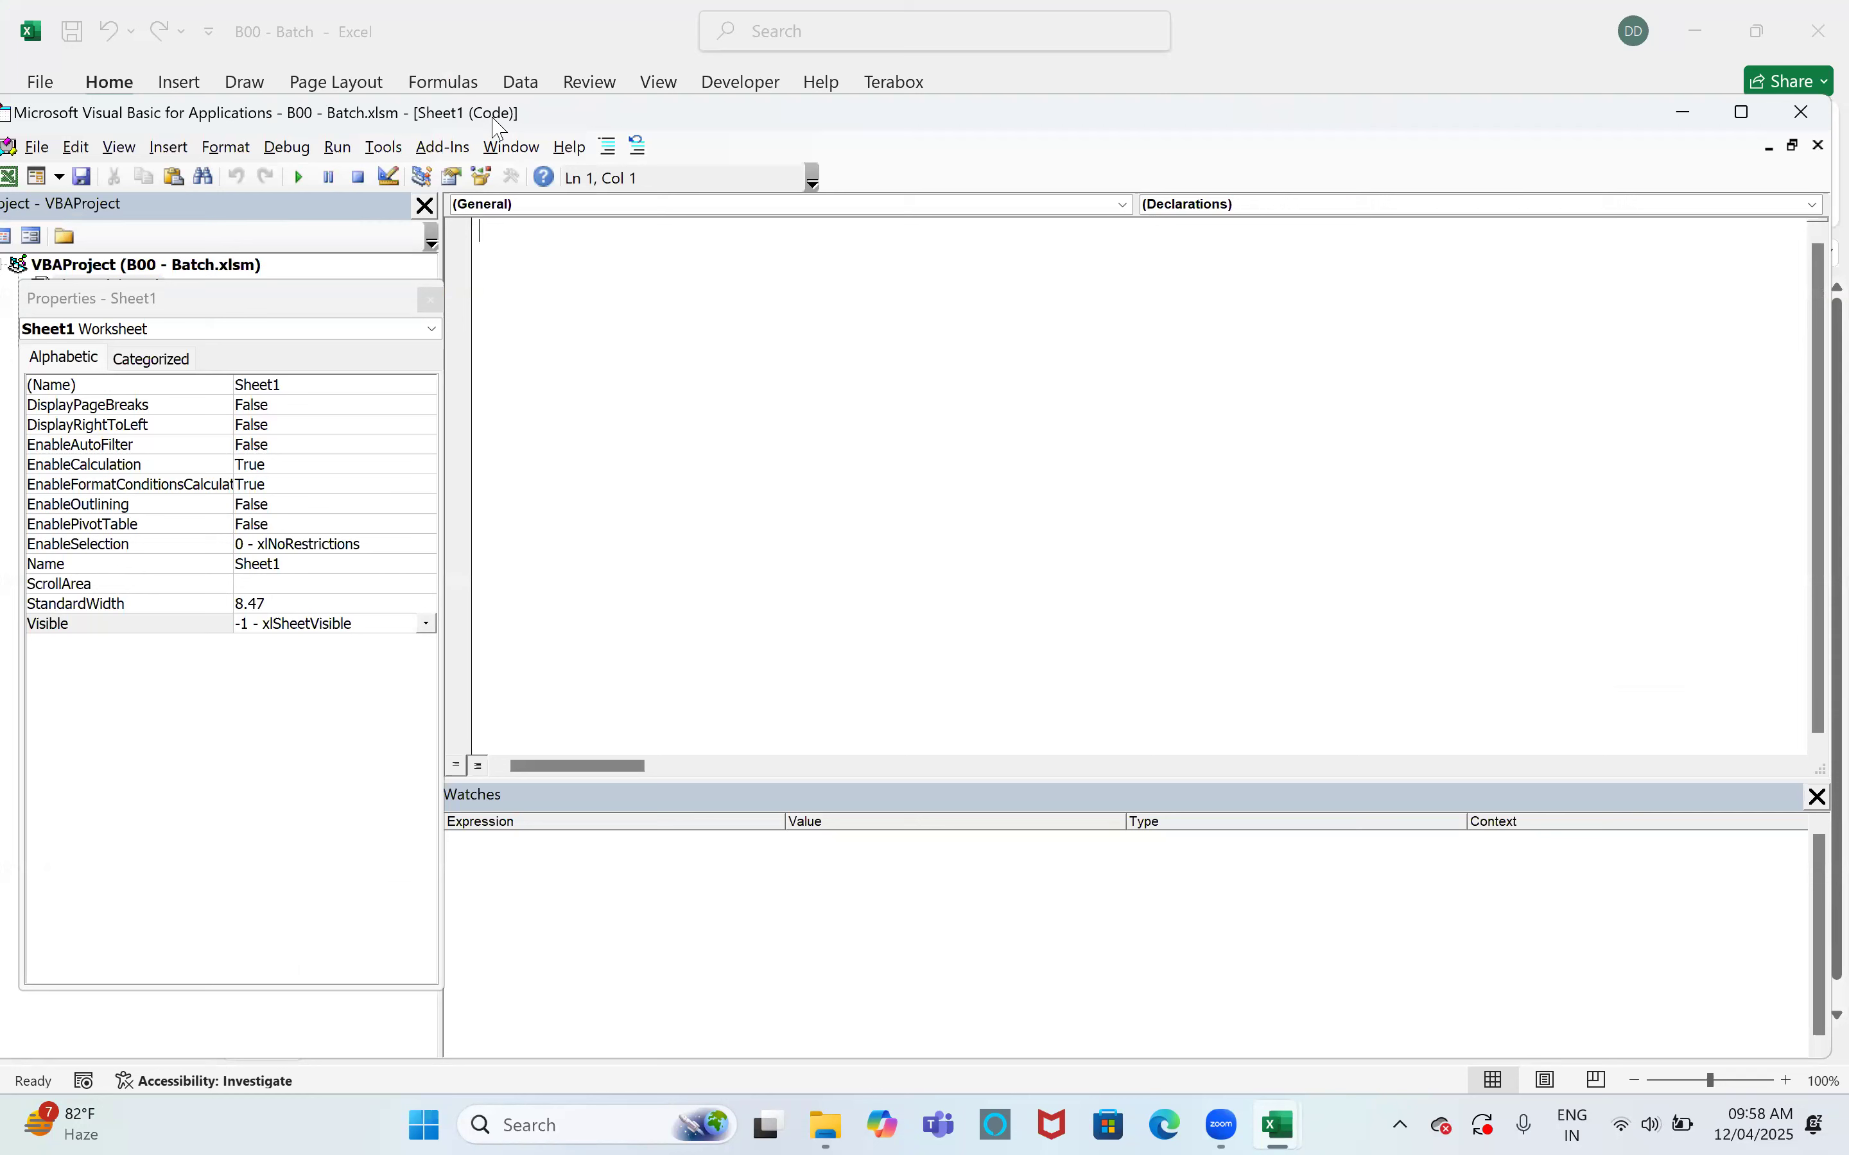
Set the VBA editor's code font size to 24 in the Editor Format options
click(401, 145)
click(291, 265)
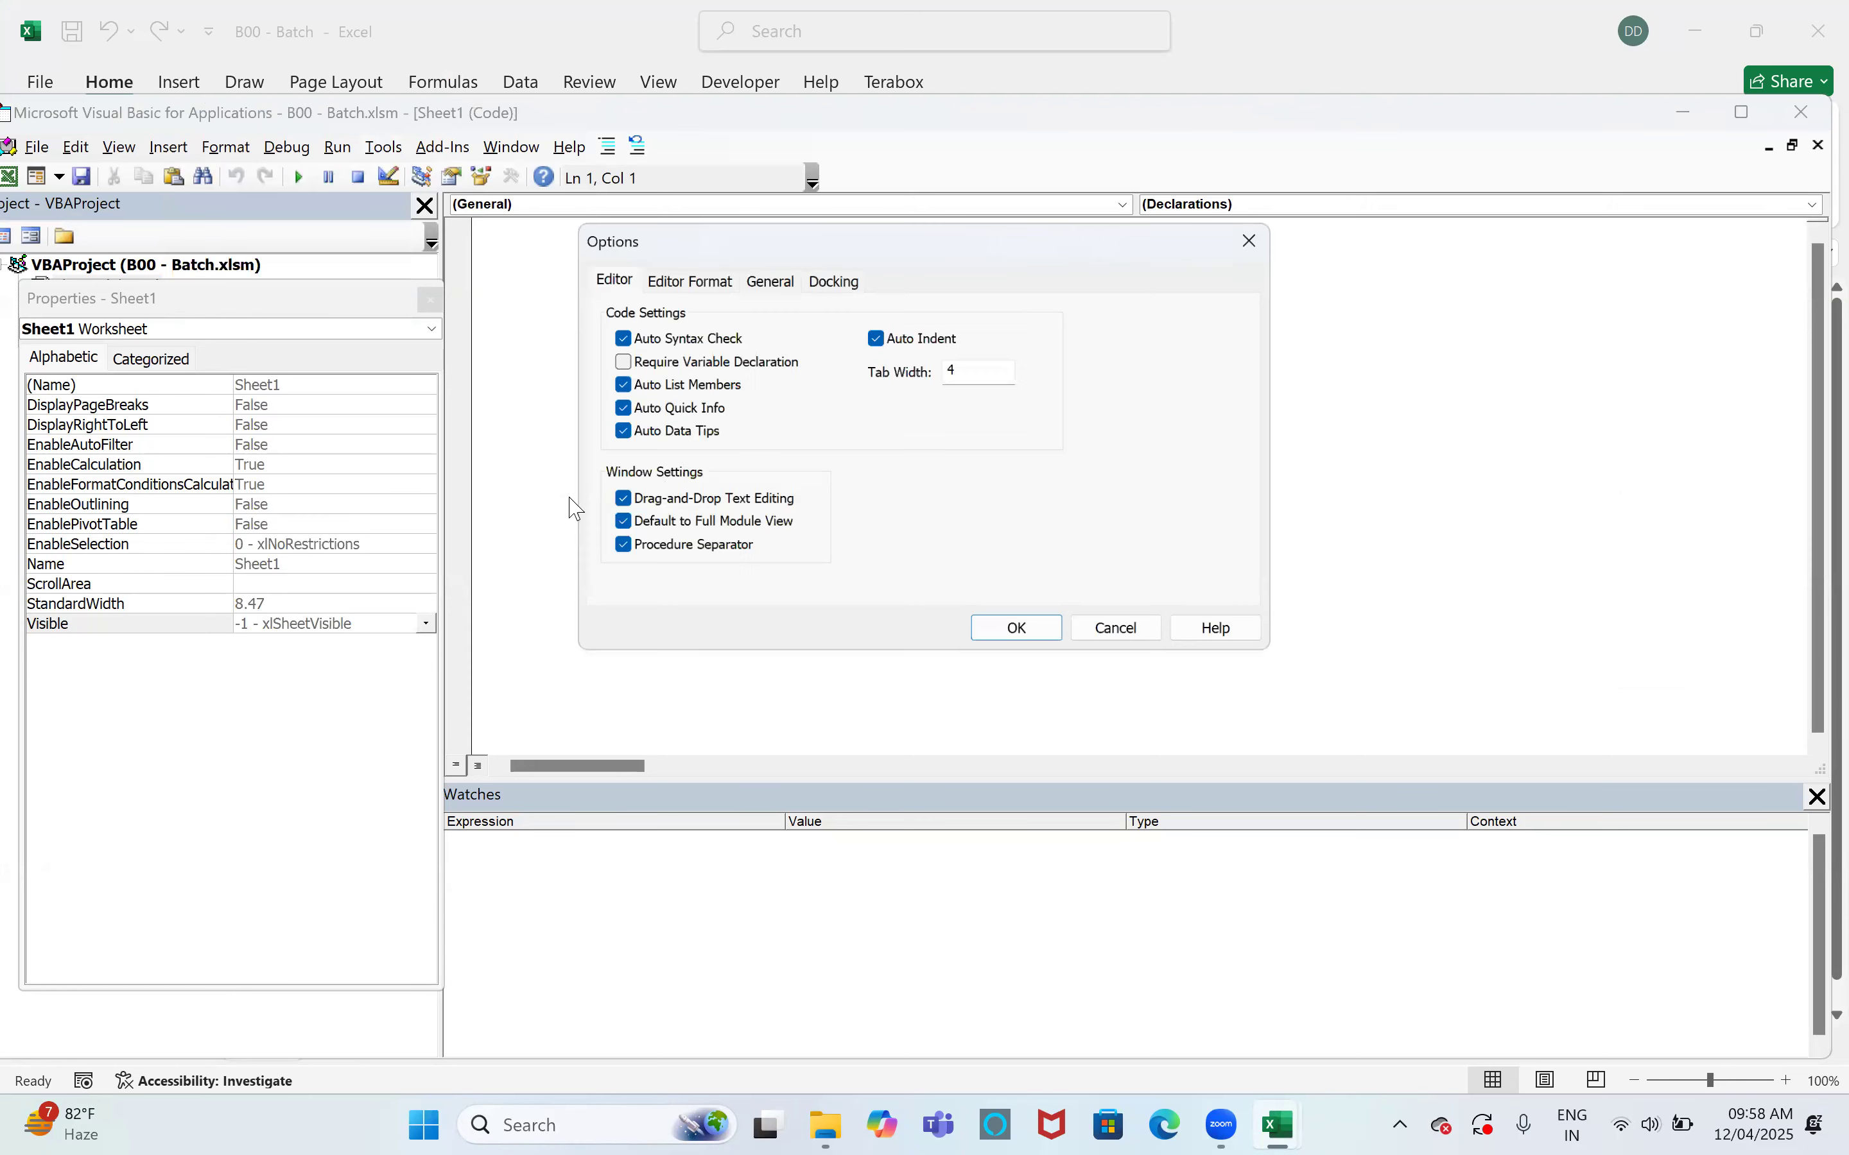
click(654, 276)
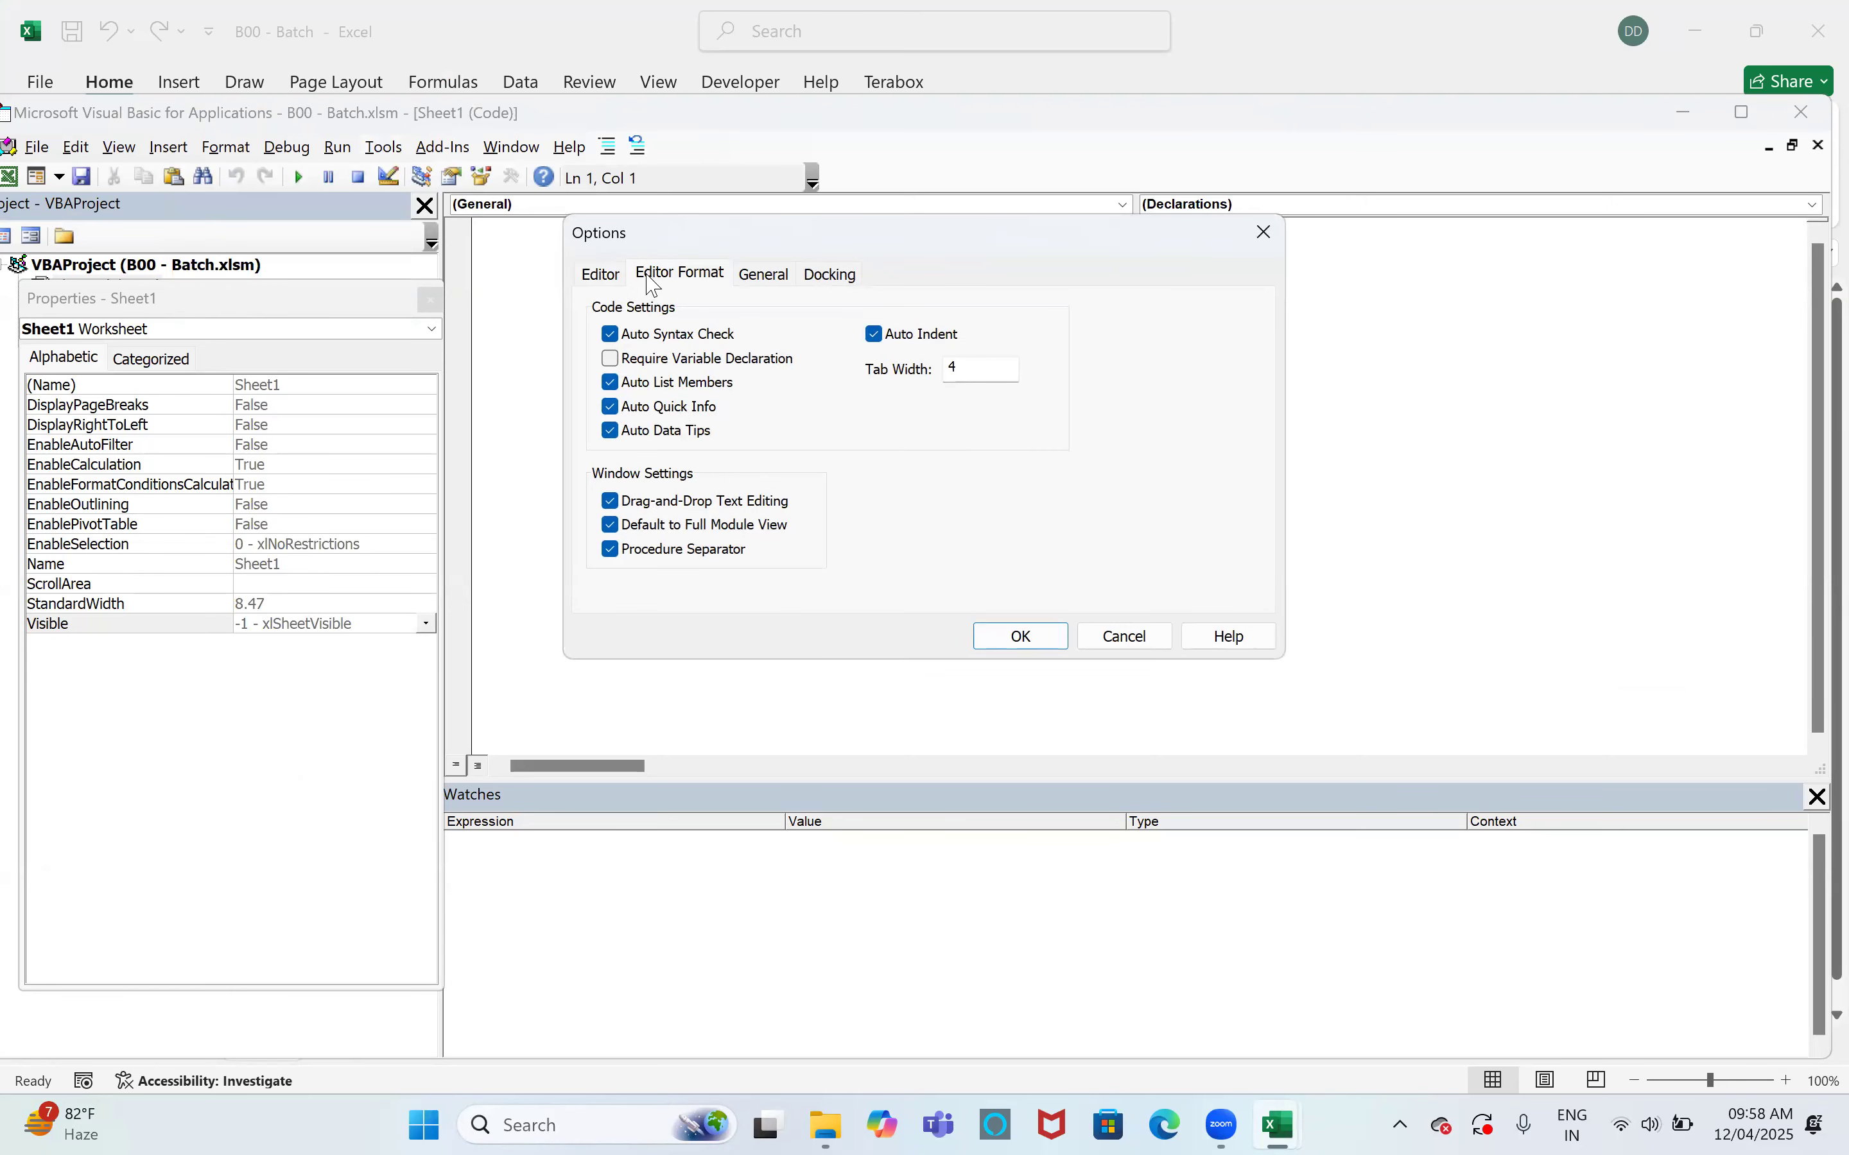
click(955, 389)
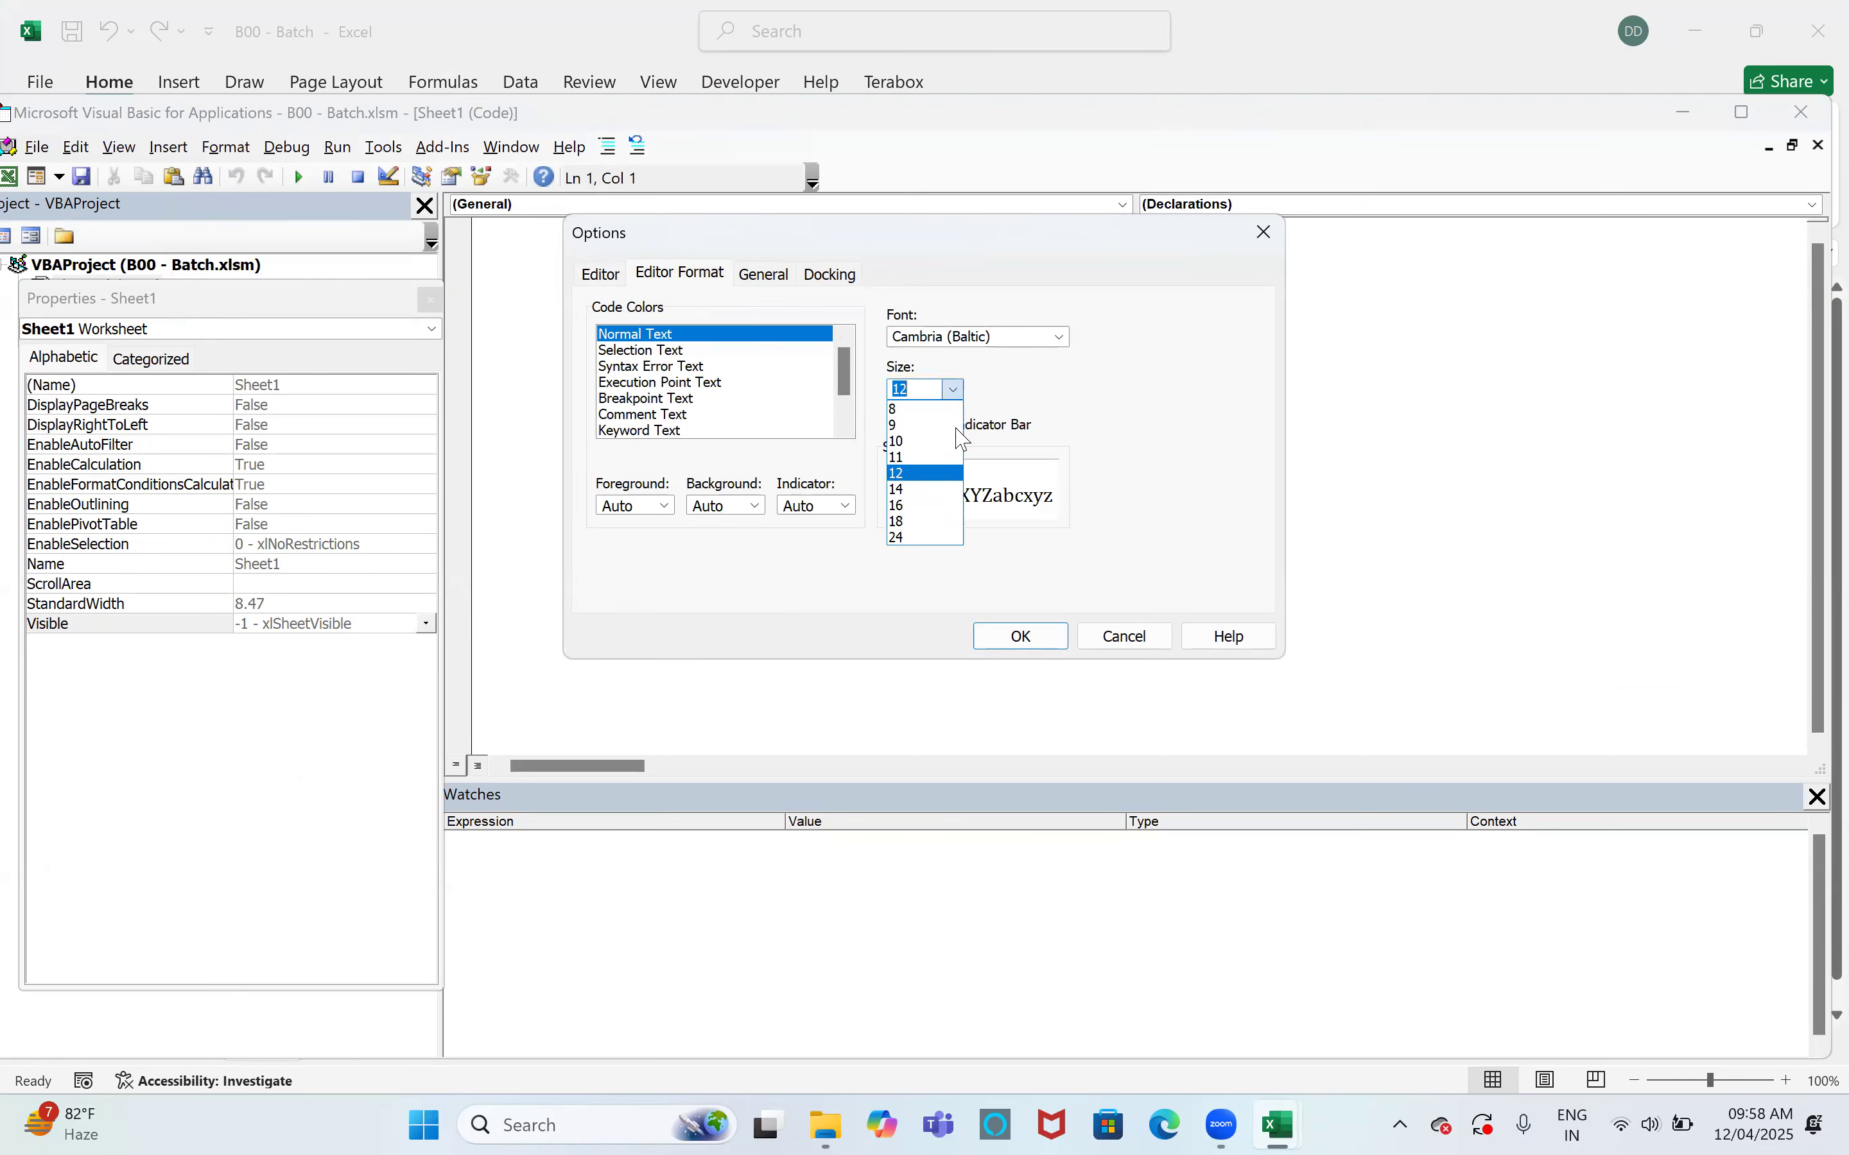
click(927, 521)
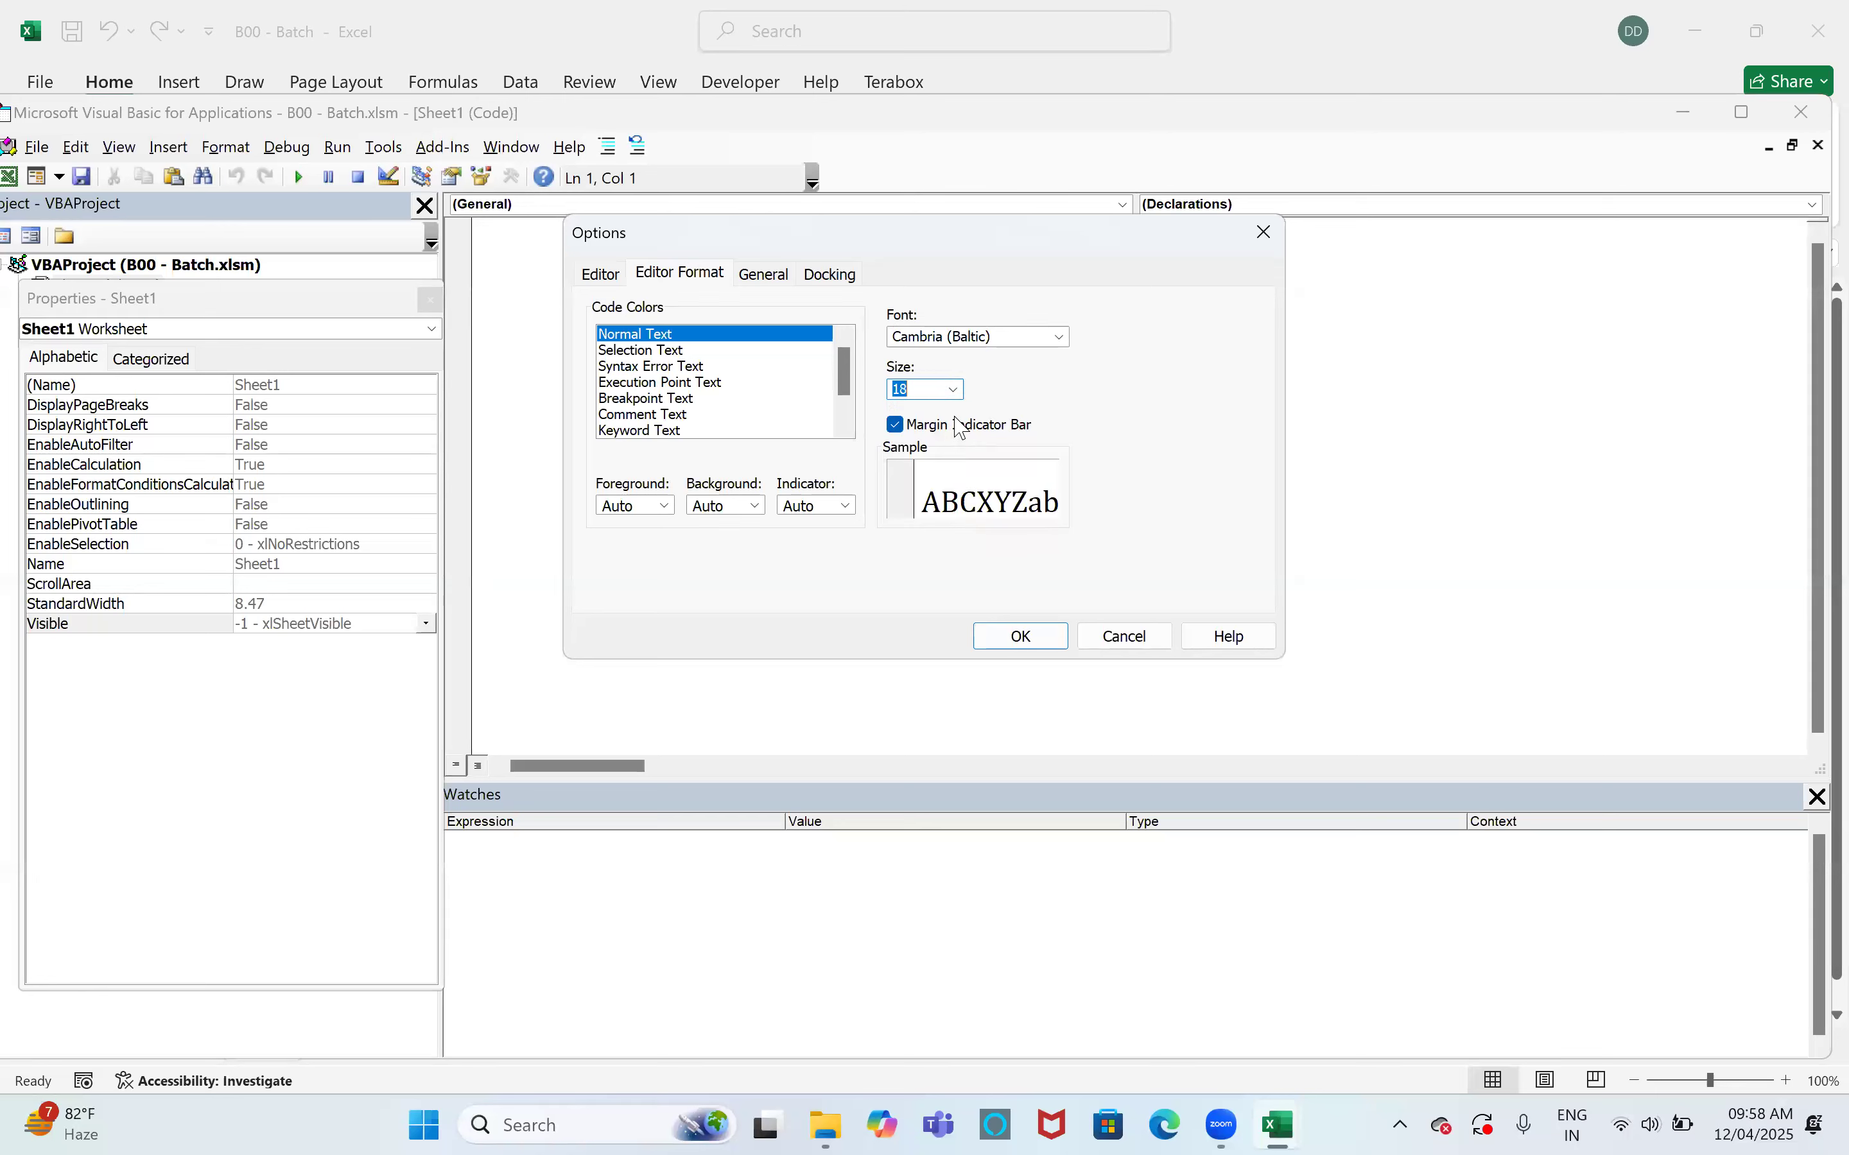
click(955, 389)
click(894, 539)
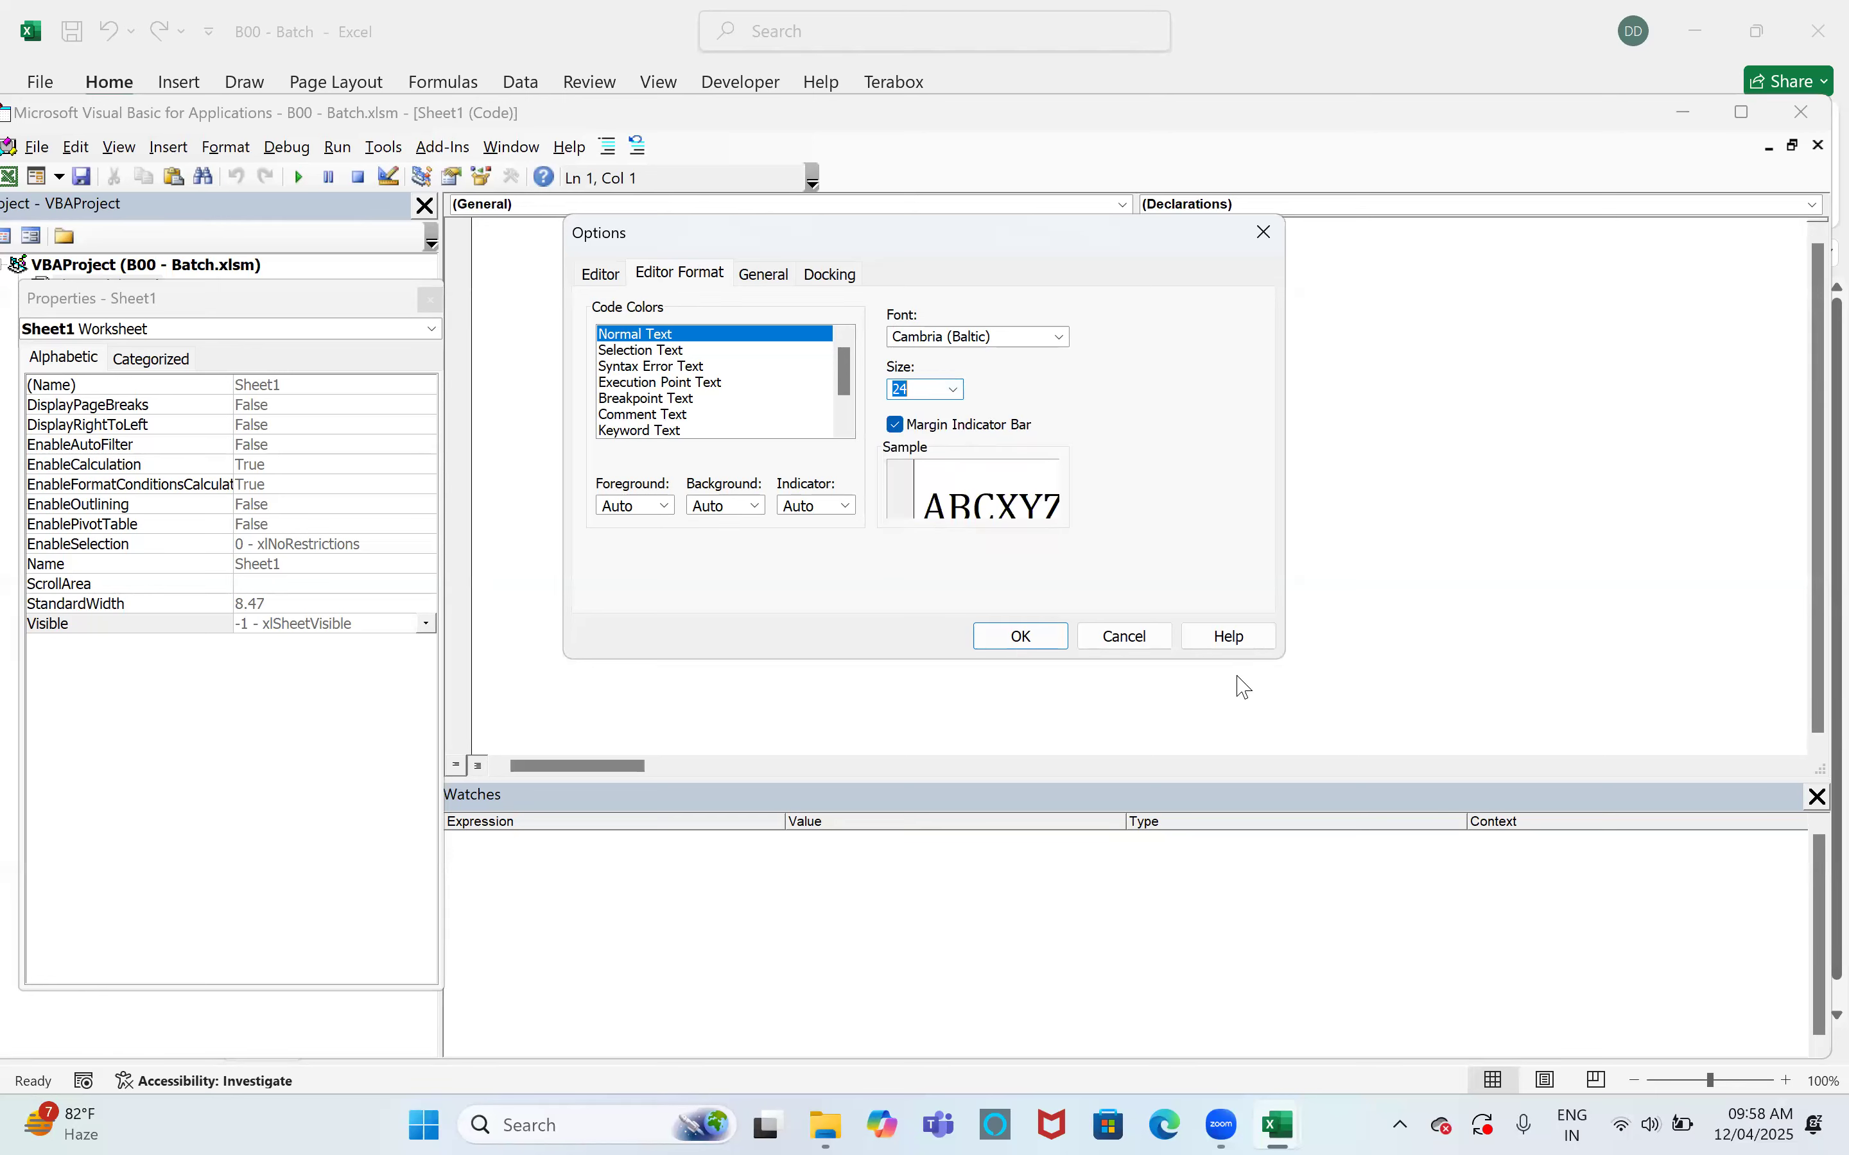
click(1023, 638)
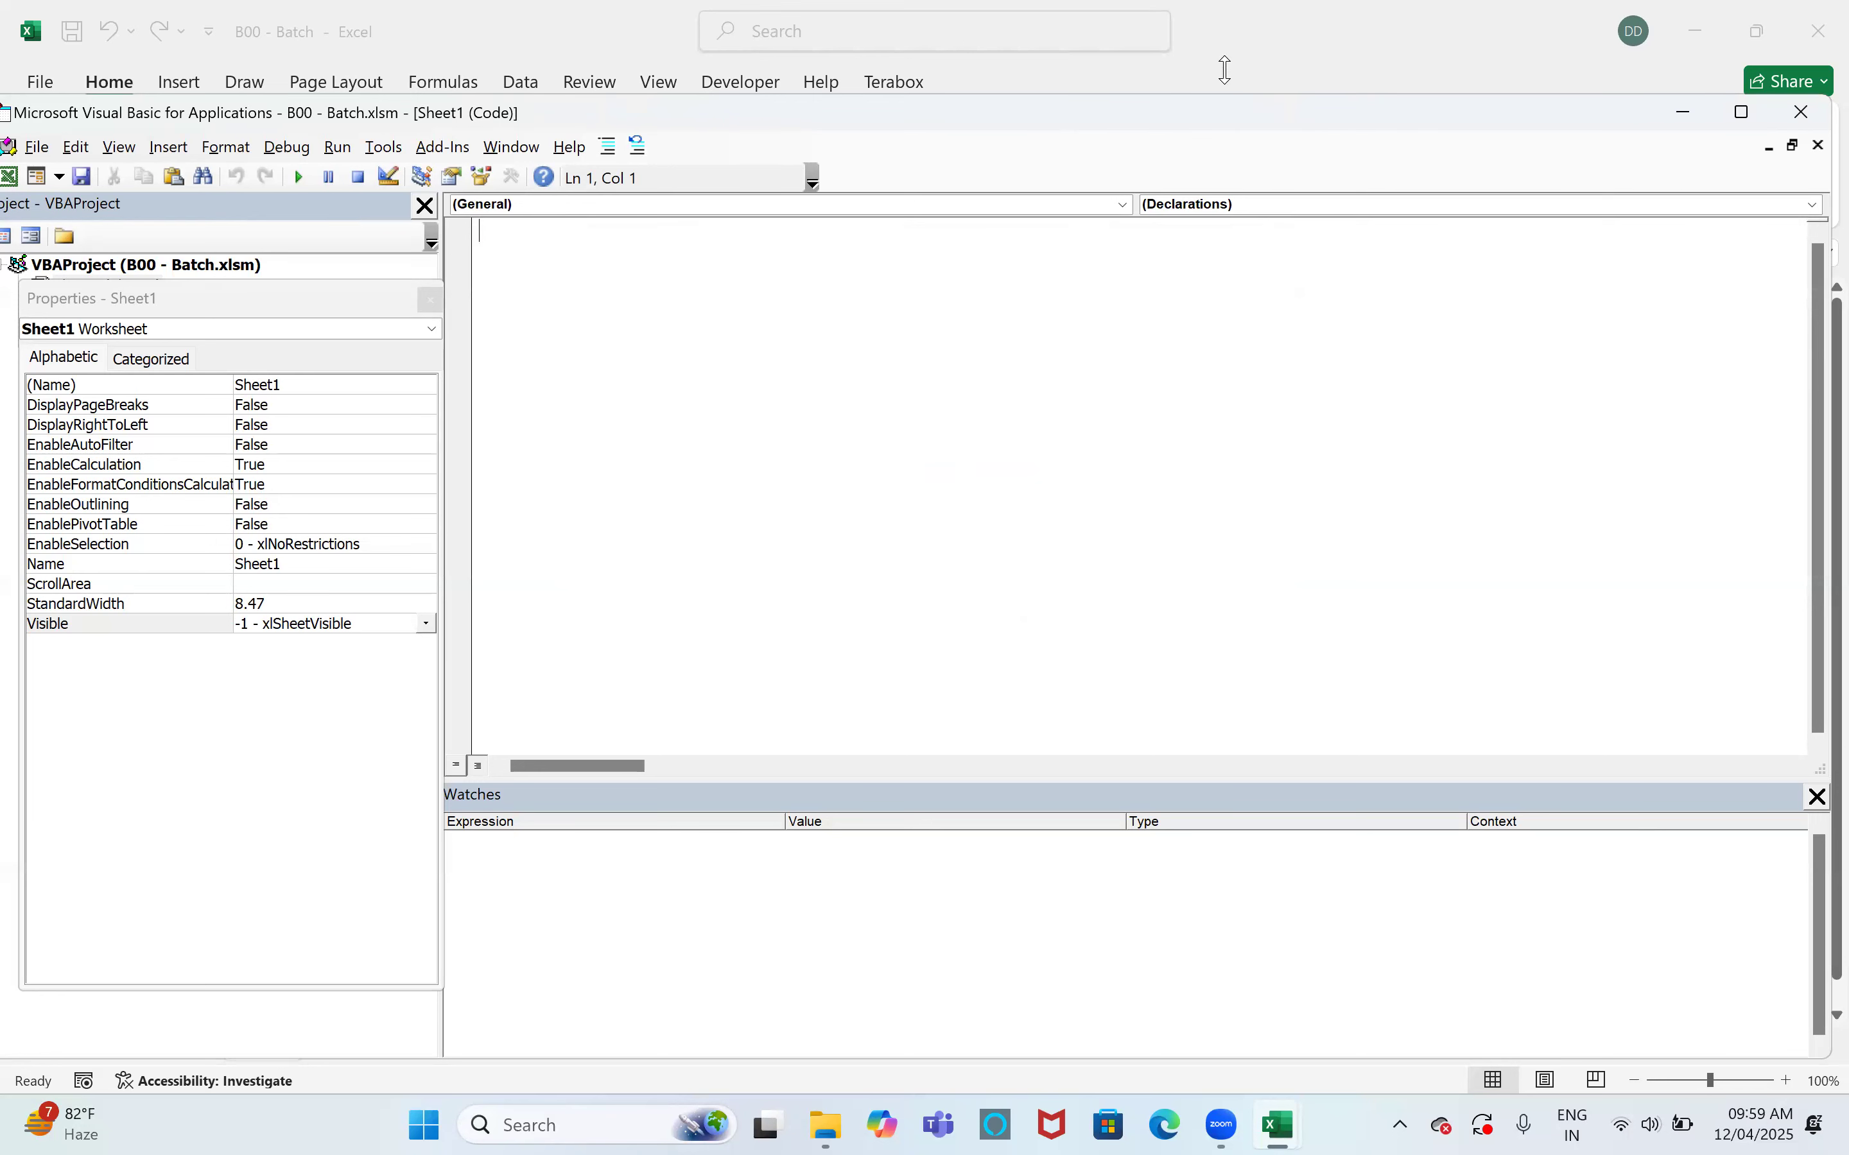
Reposition the VBA editor over the workbook and move the floating Properties window below the Project Explorer's sheet list
double_click(1238, 125)
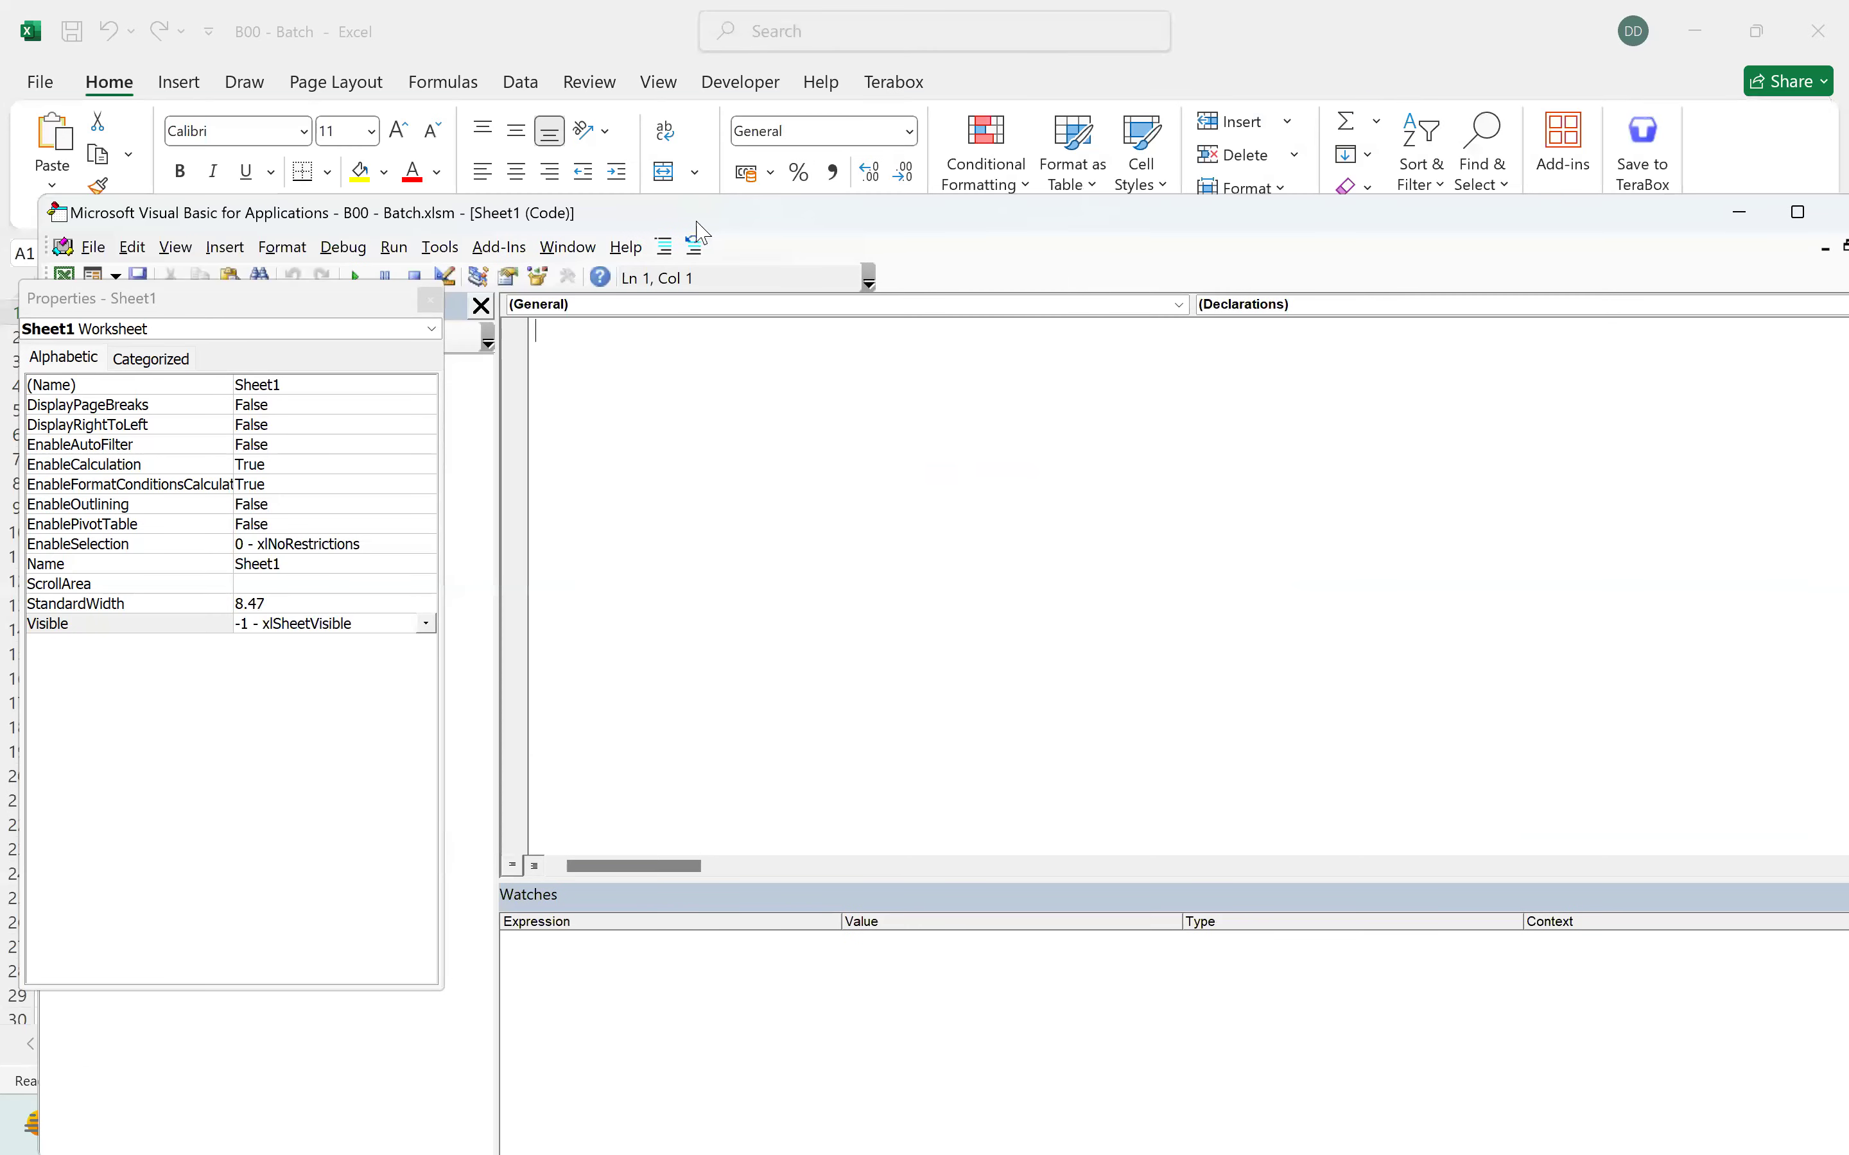
drag(788, 200, 935, 188)
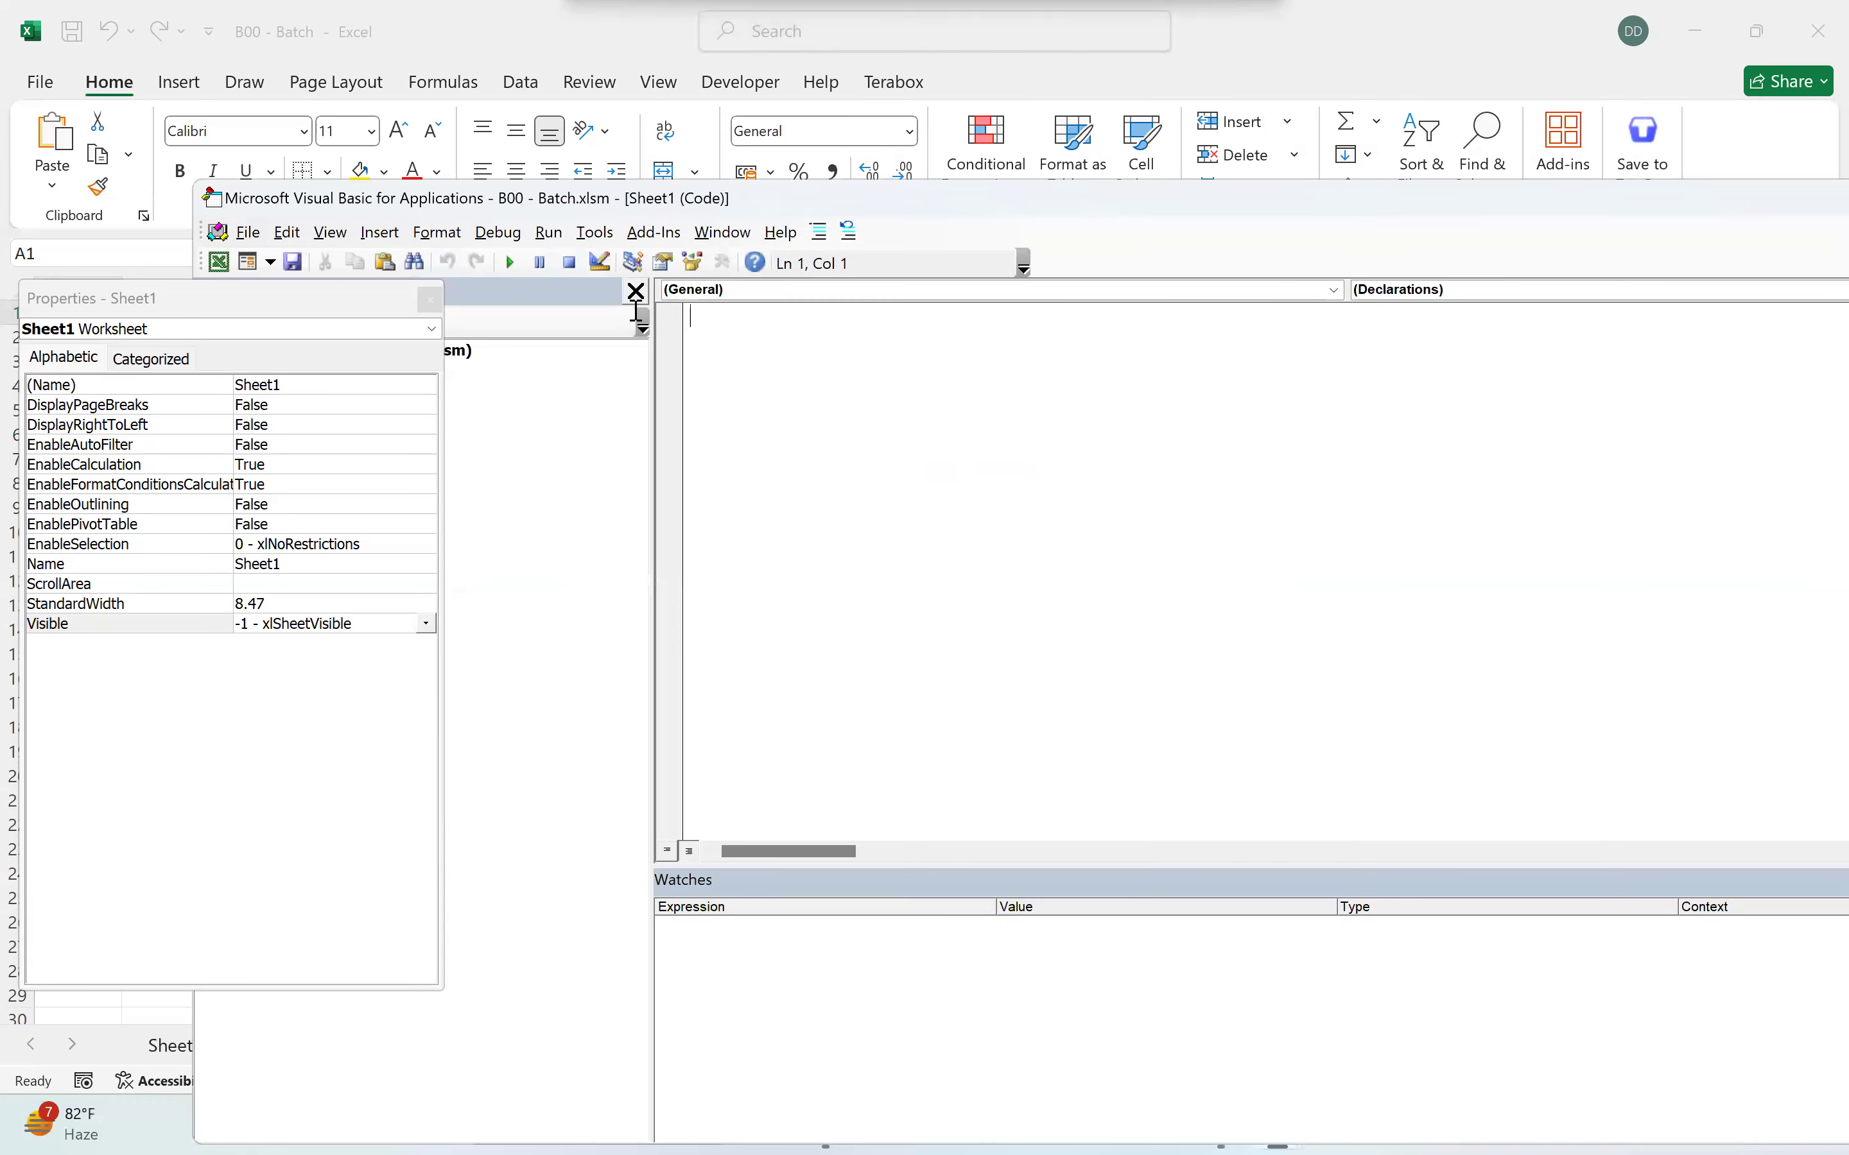
drag(328, 313, 539, 360)
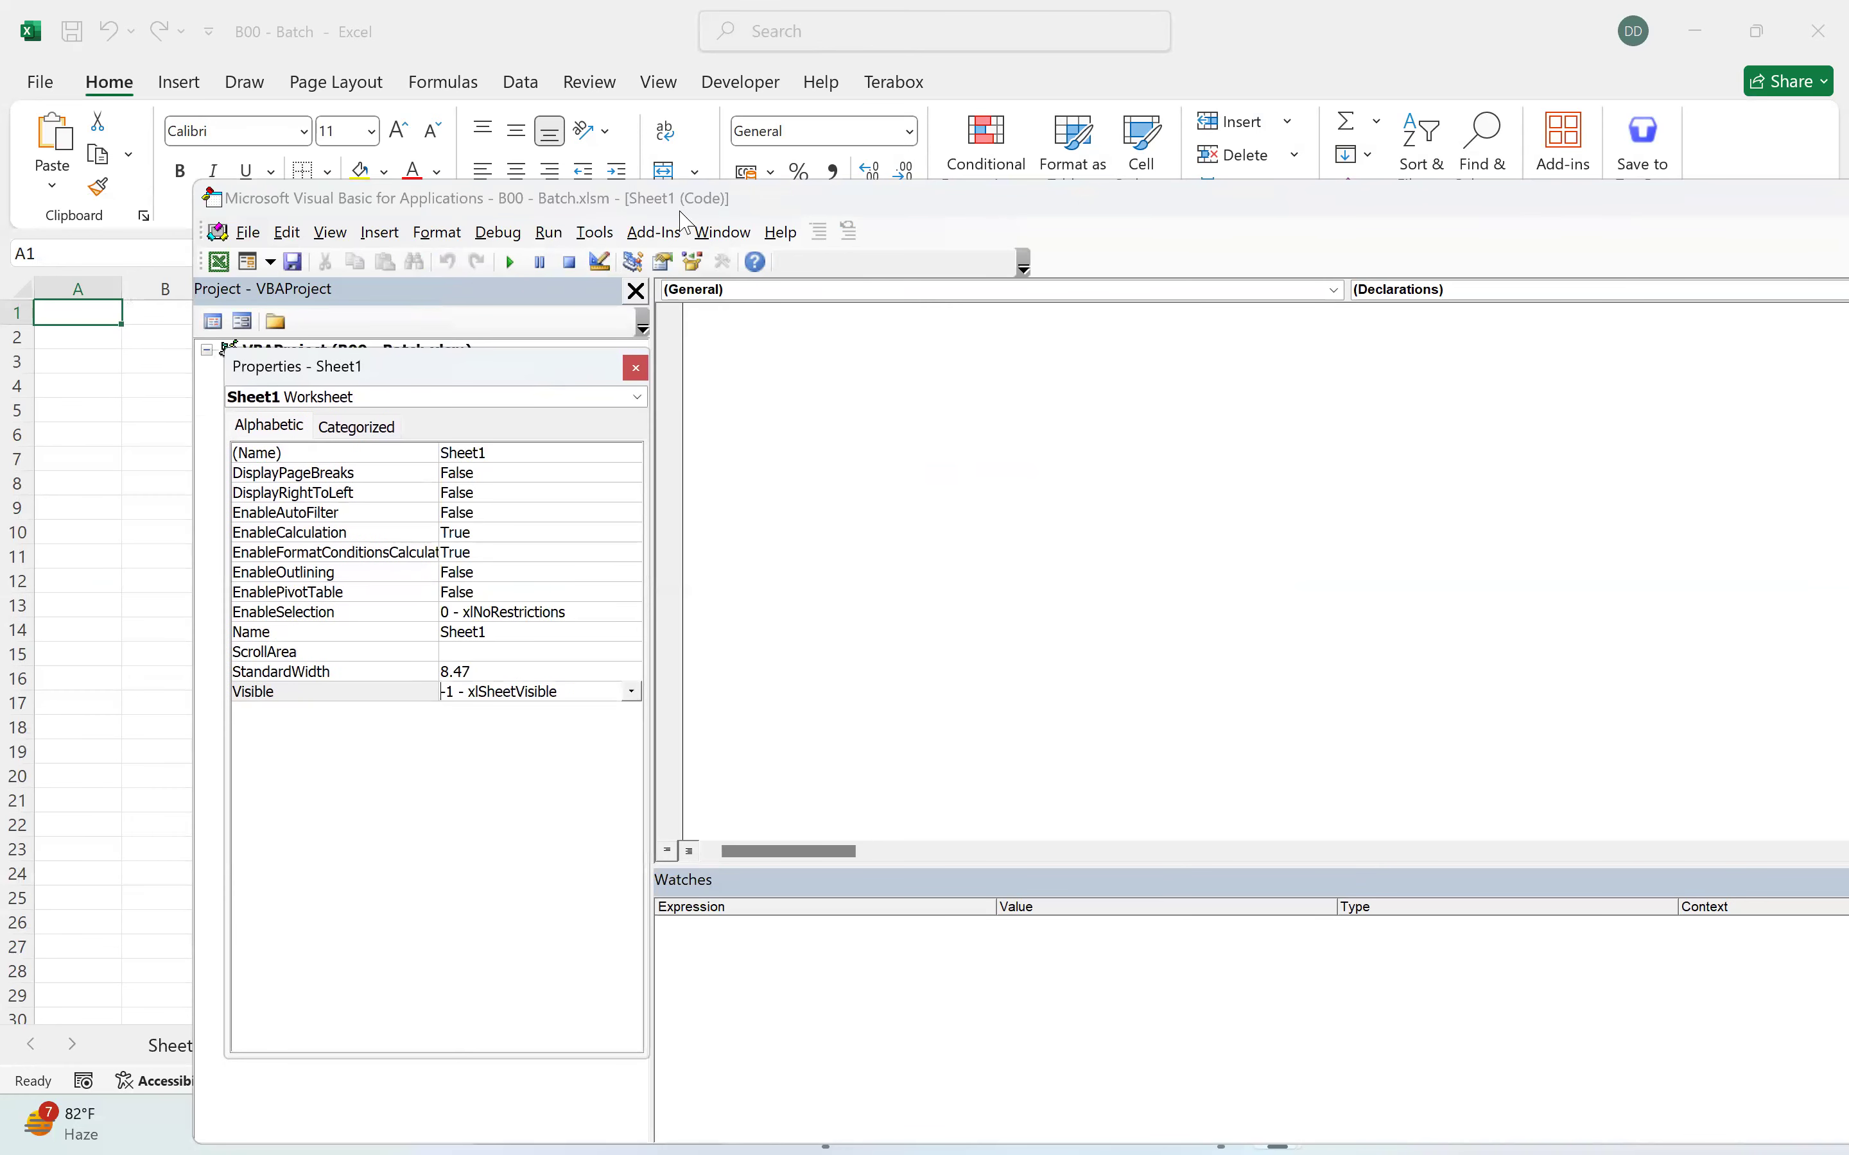
click(687, 223)
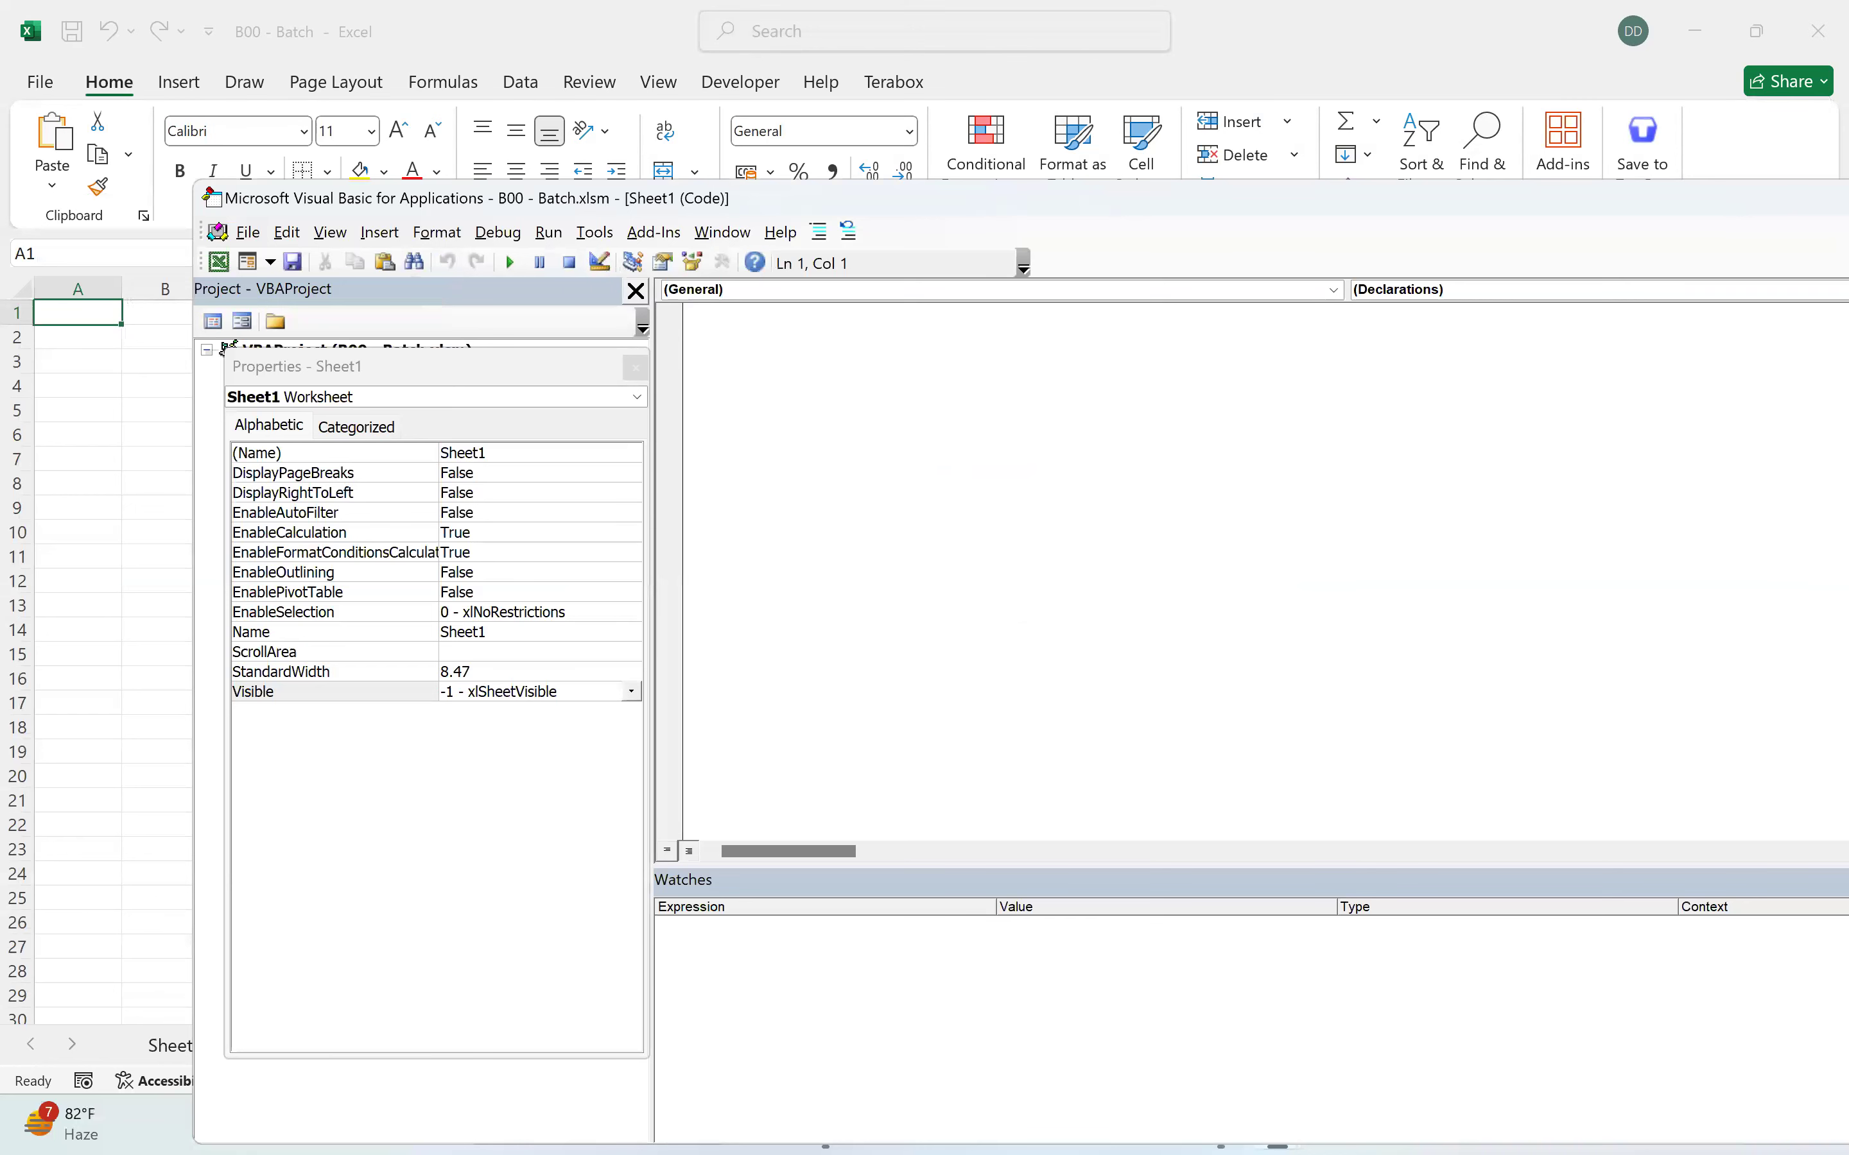
drag(928, 191, 893, 20)
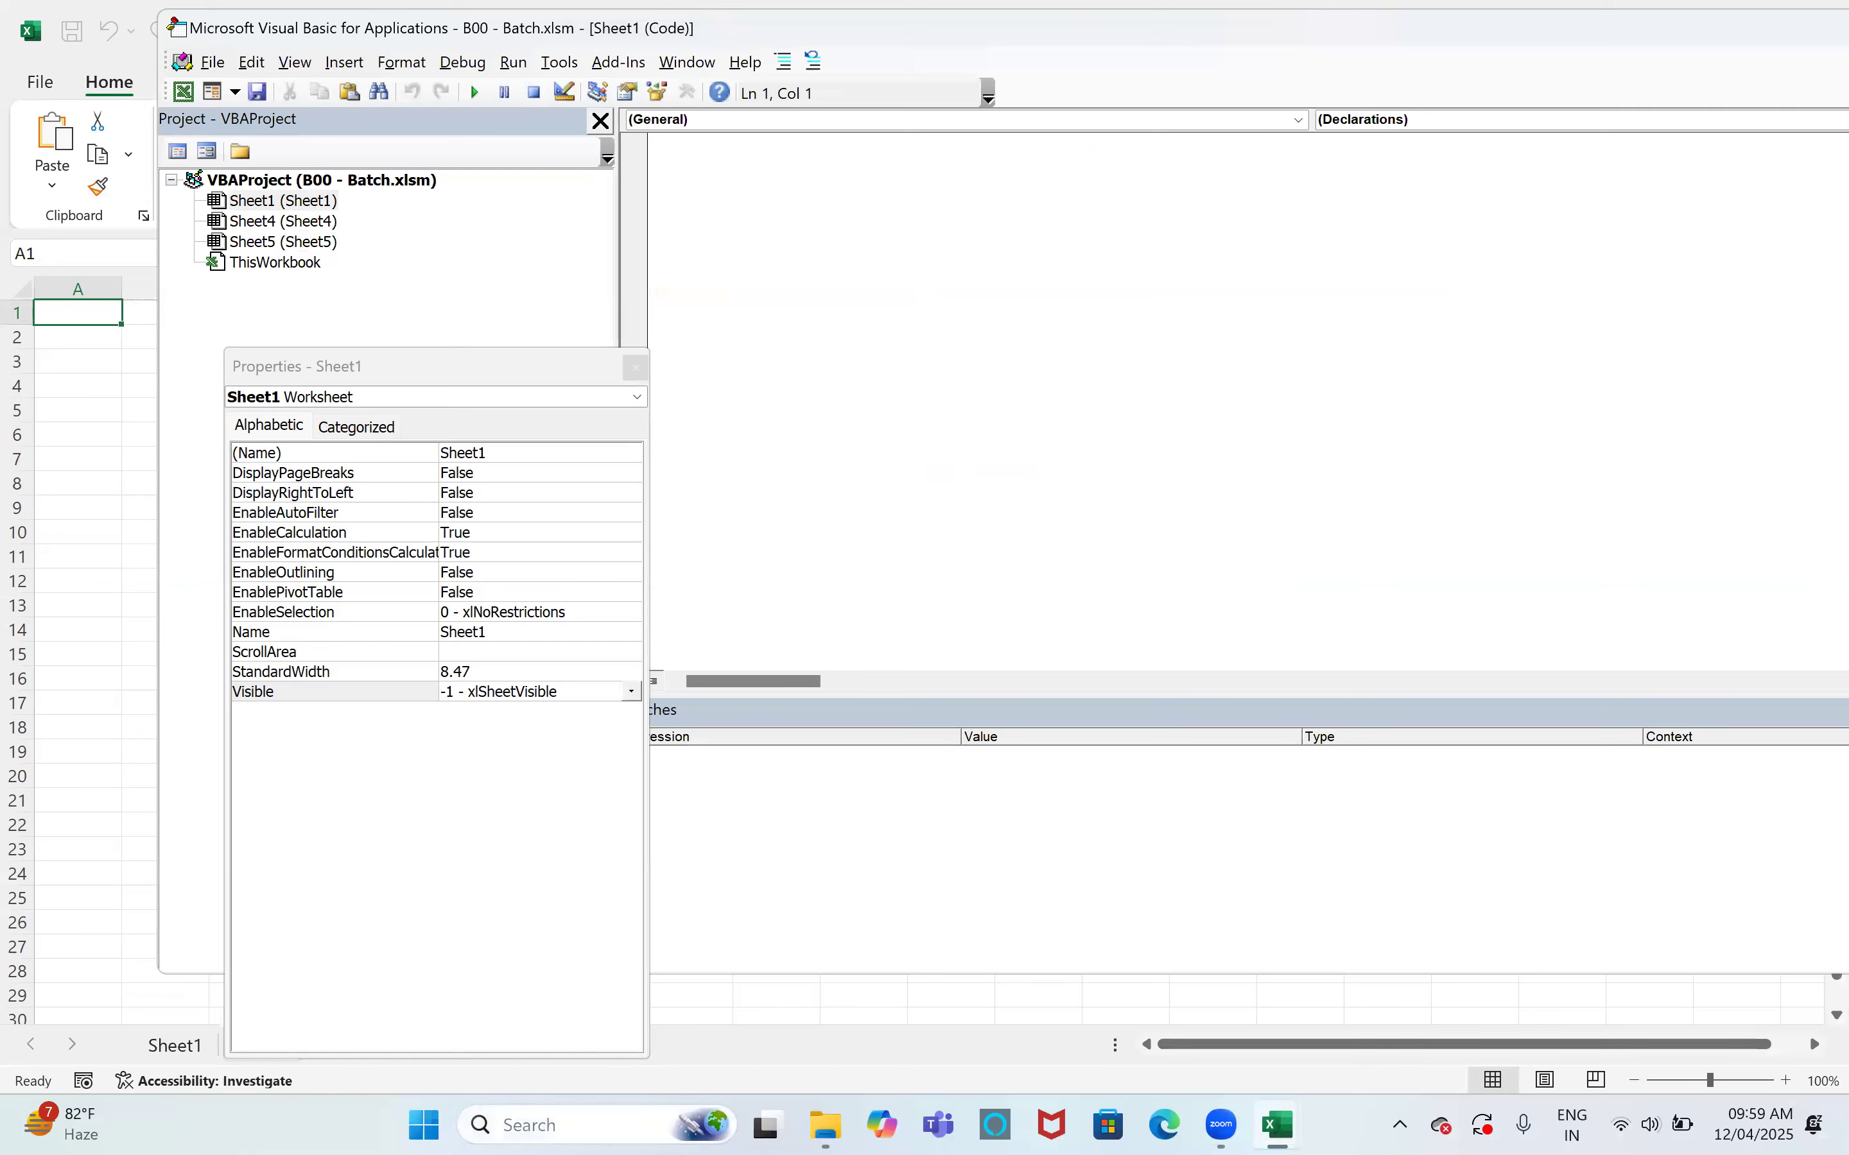
click(534, 1124)
text(Zoo)
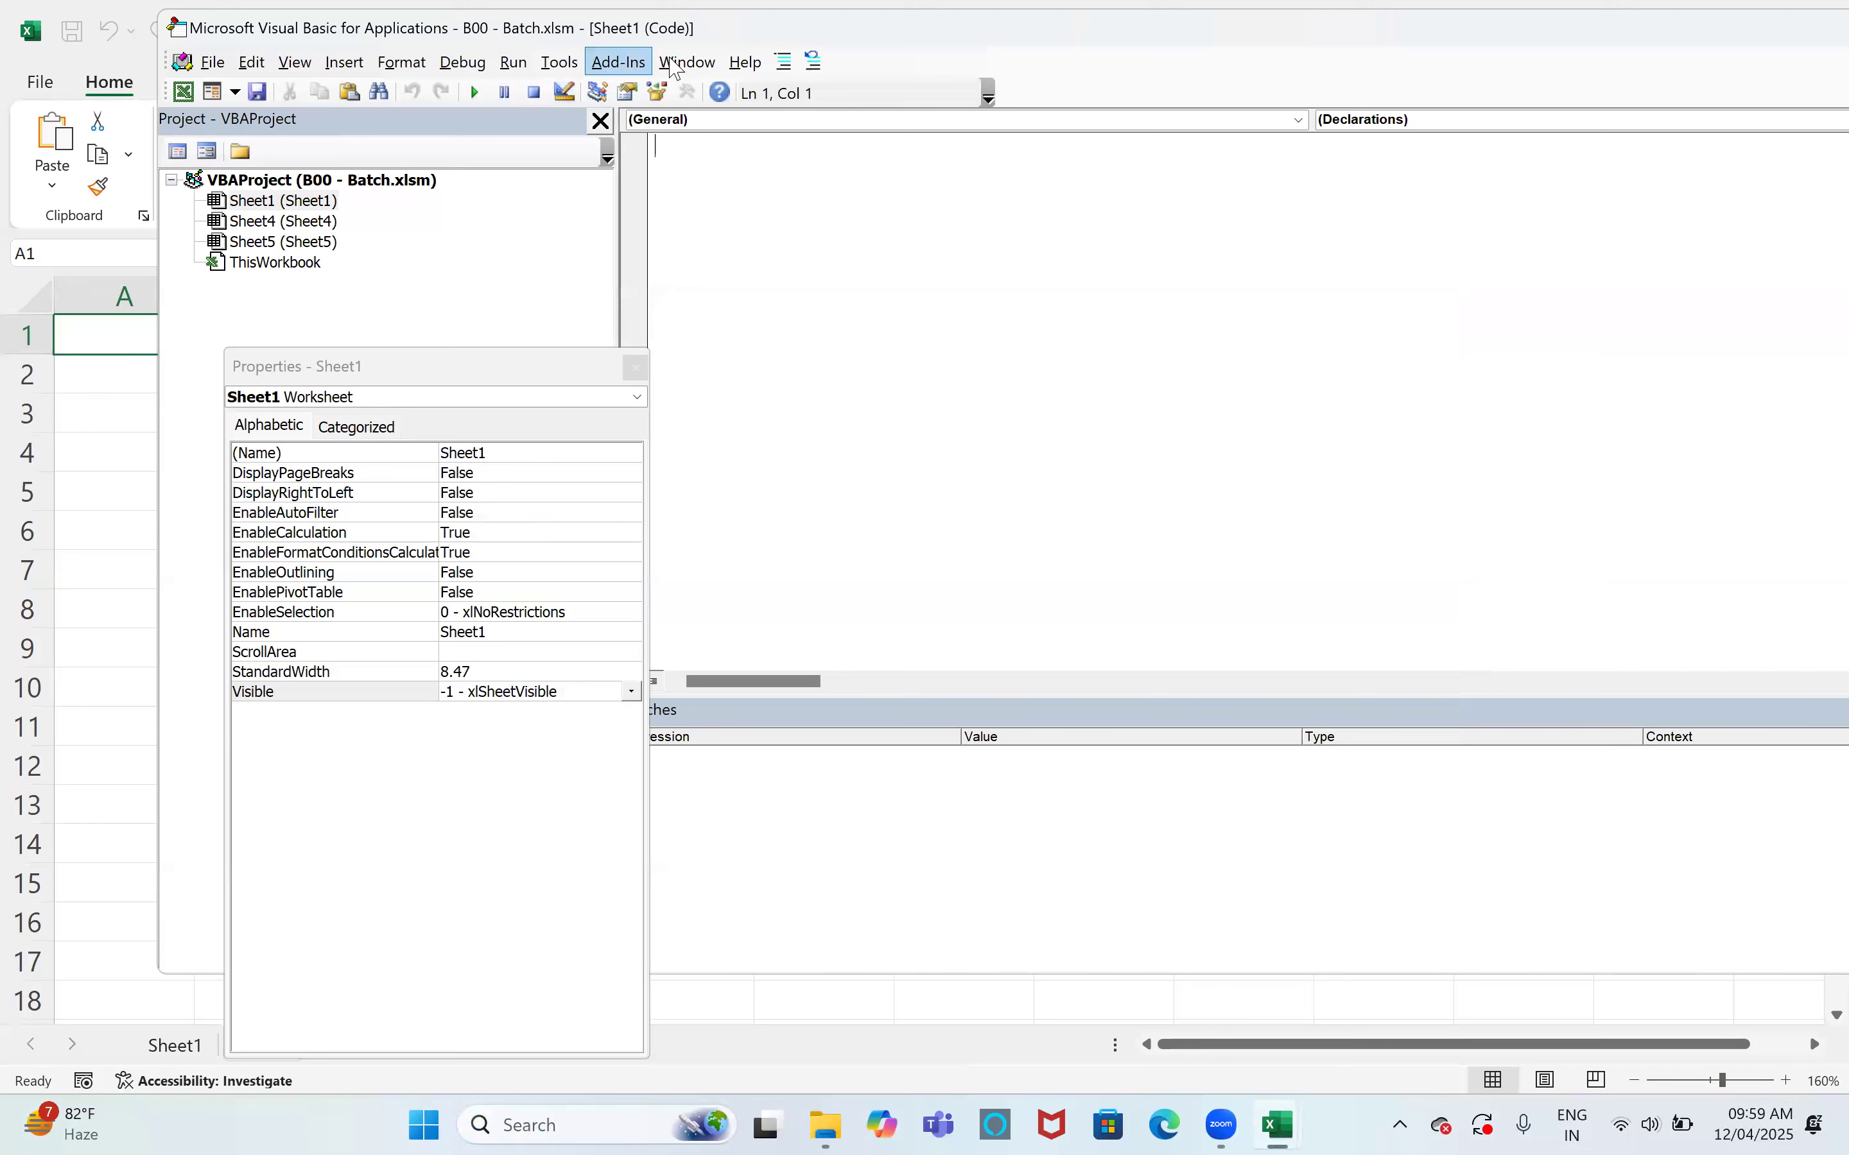
Move the VBA editor down over the worksheet and close the floating Properties window
drag(974, 20, 891, 337)
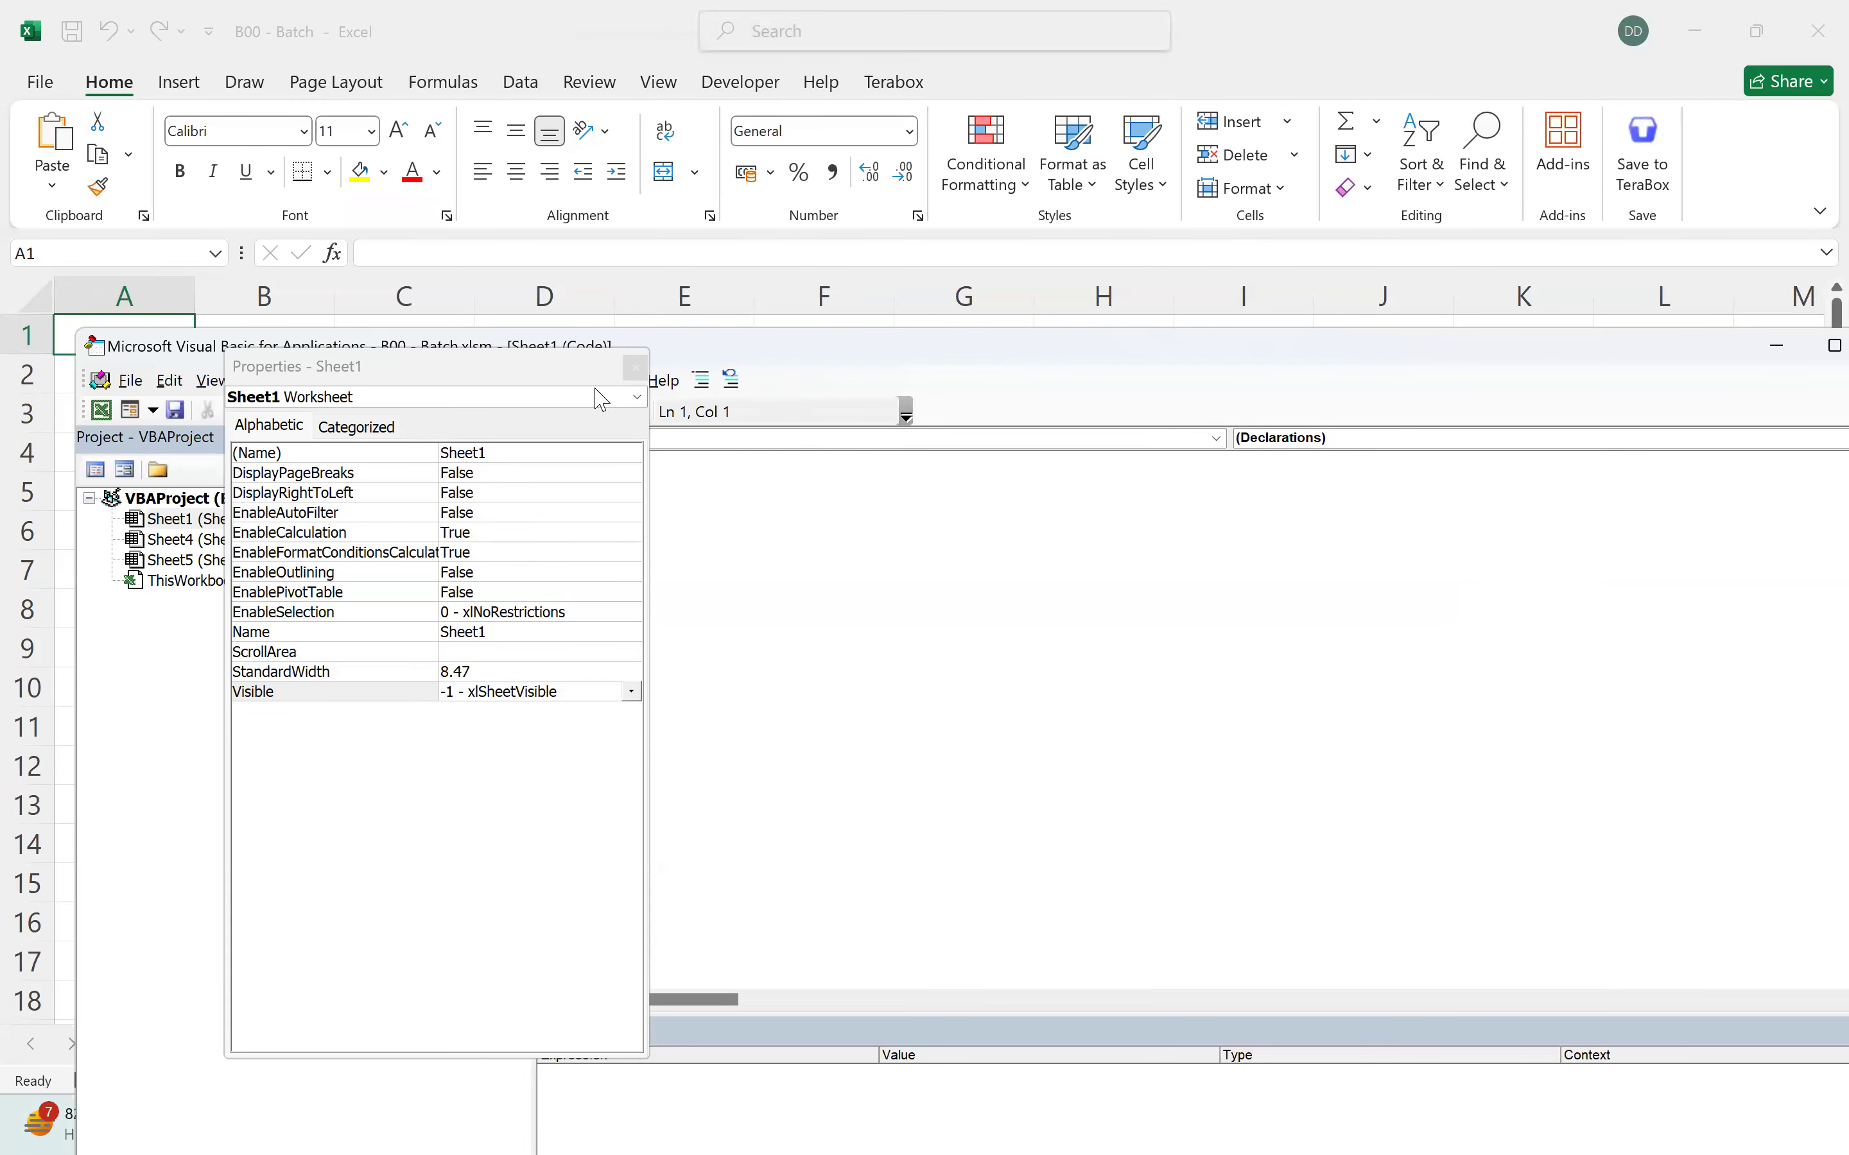
click(636, 369)
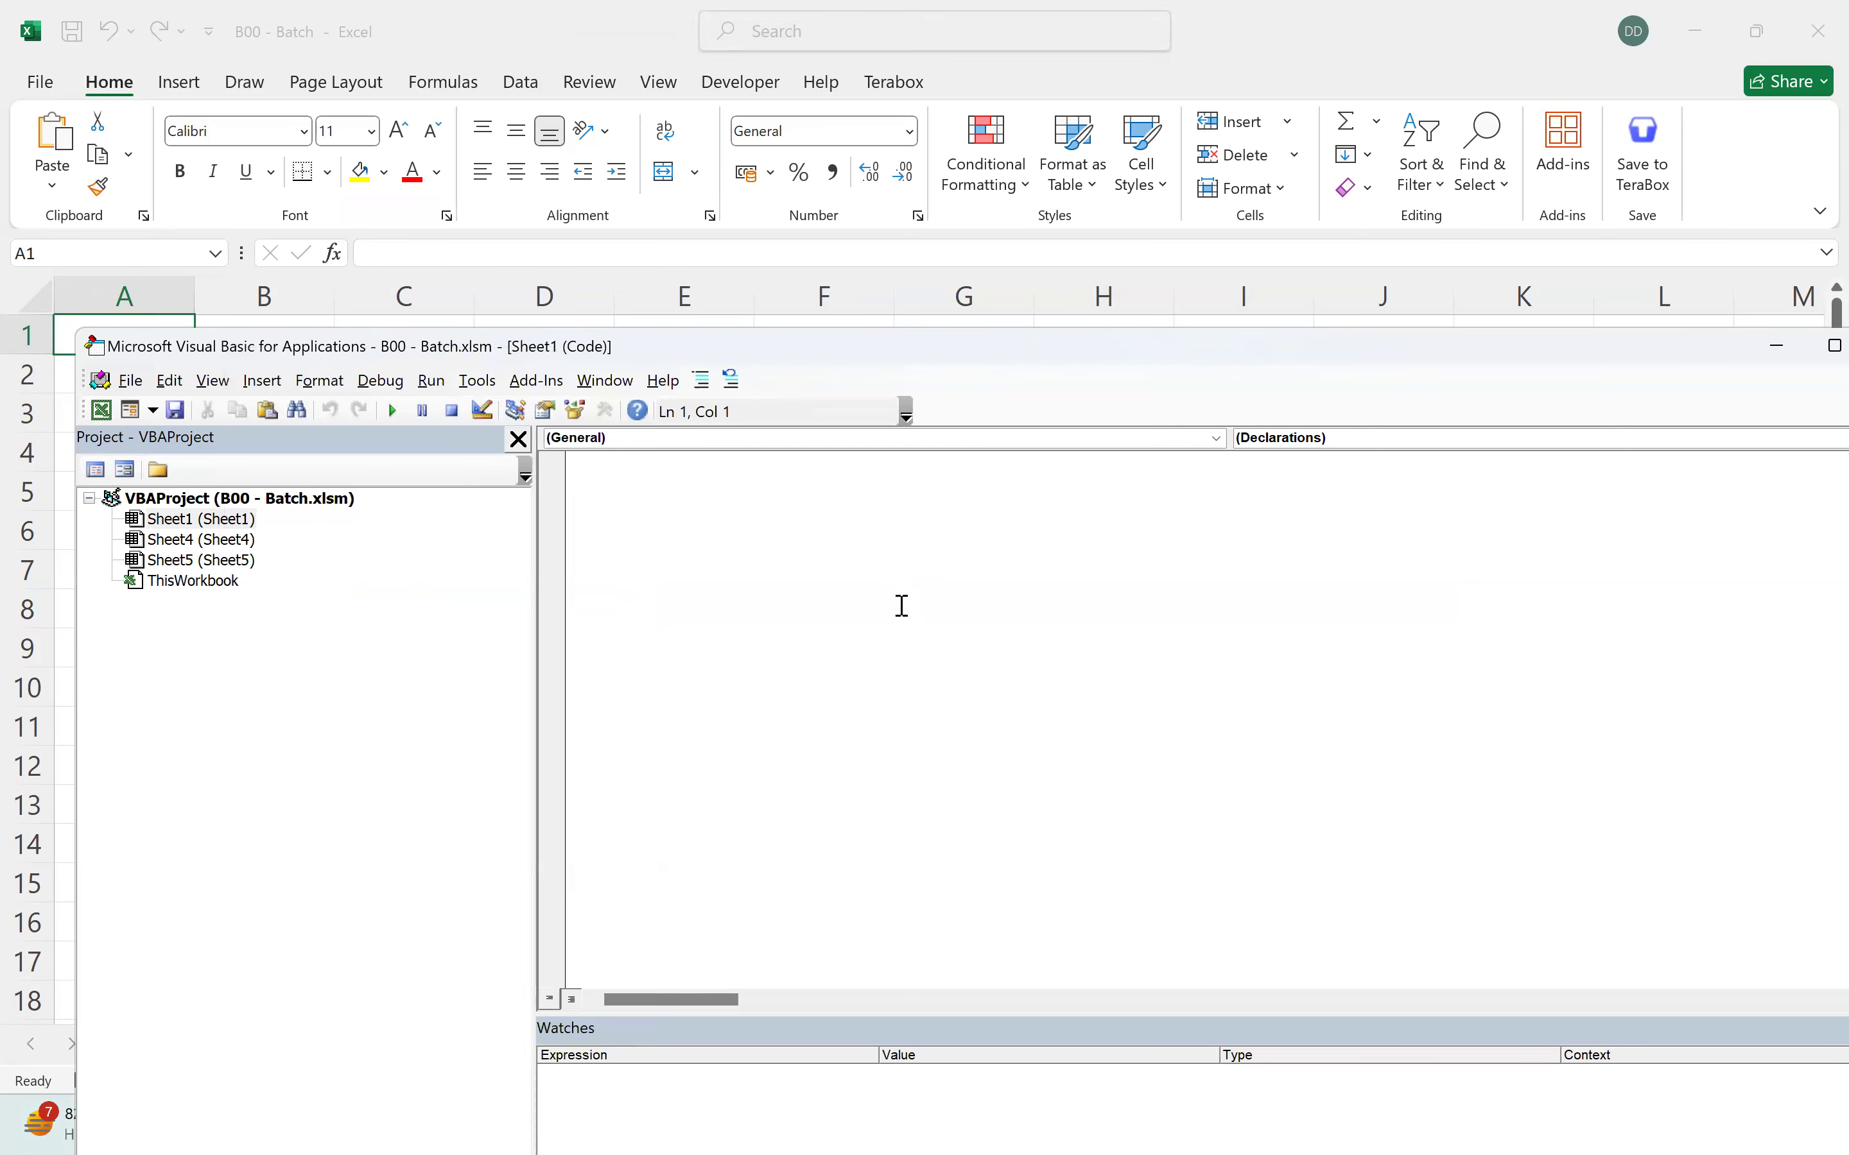